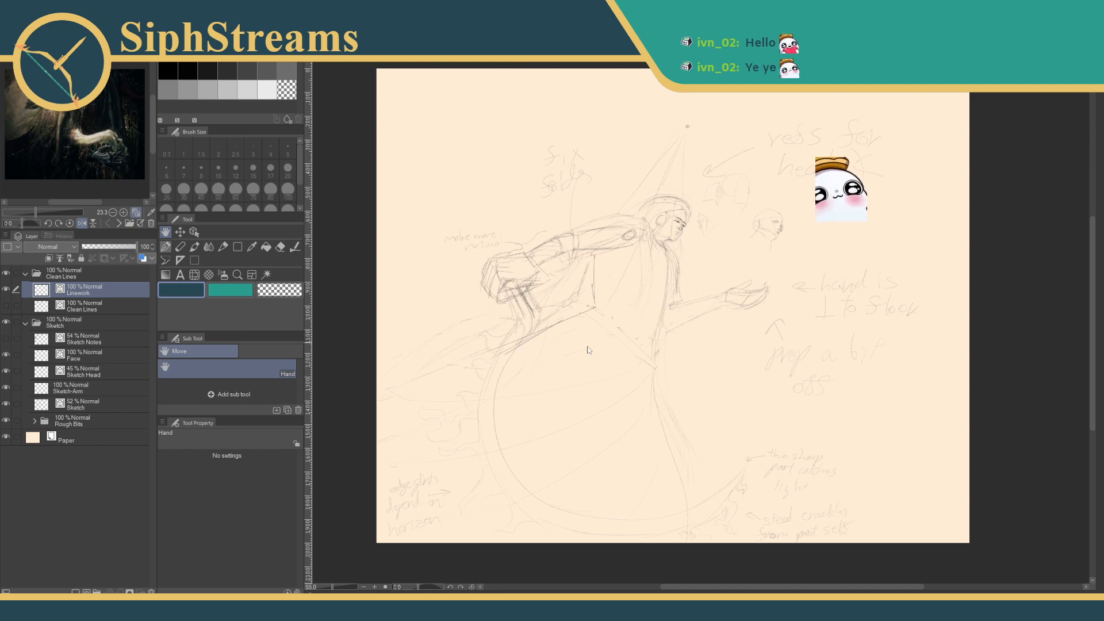
- Set up the Real G-Pen with a dark grey drawing colour, trying the candidate colours with test strokes that are undone
left_click_drag(331, 589, 338, 588)
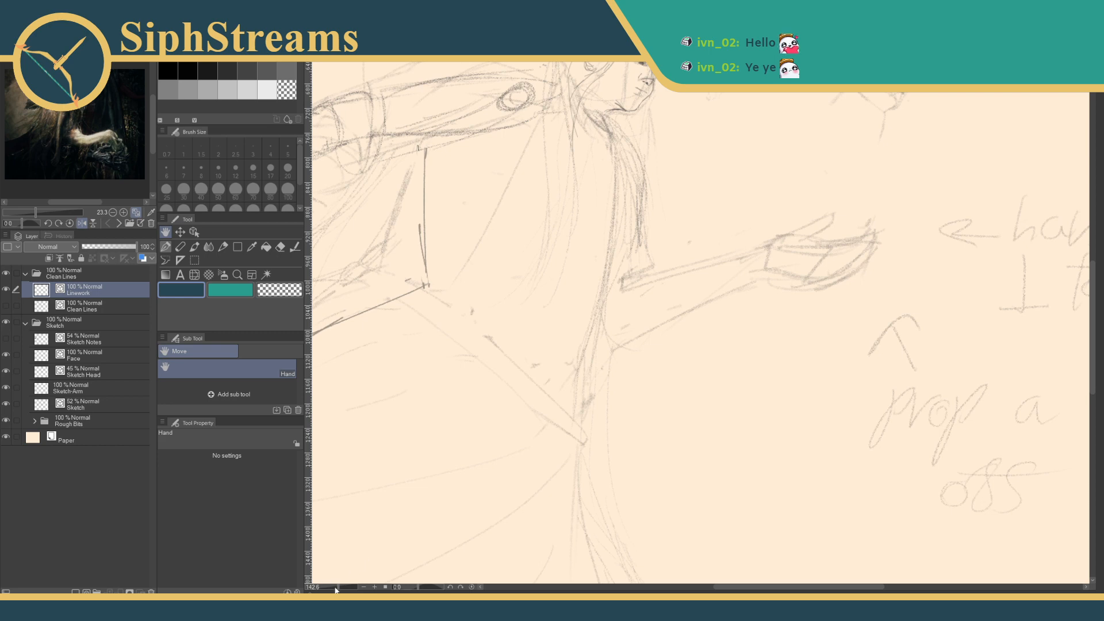
scroll(344, 560, "down", 5)
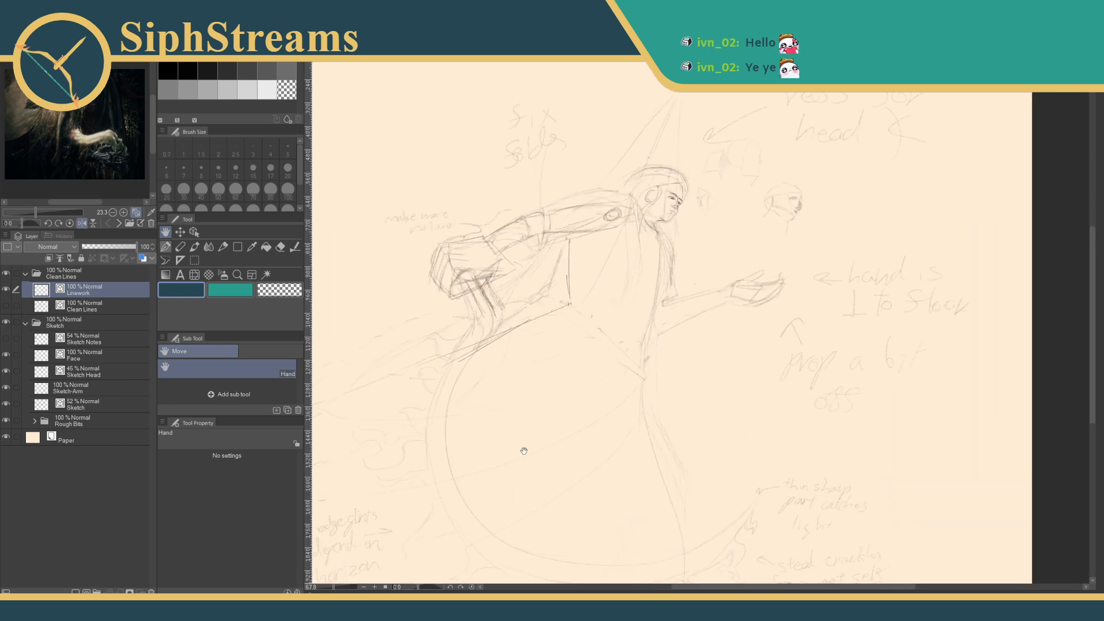
left_click_drag(572, 399, 579, 345)
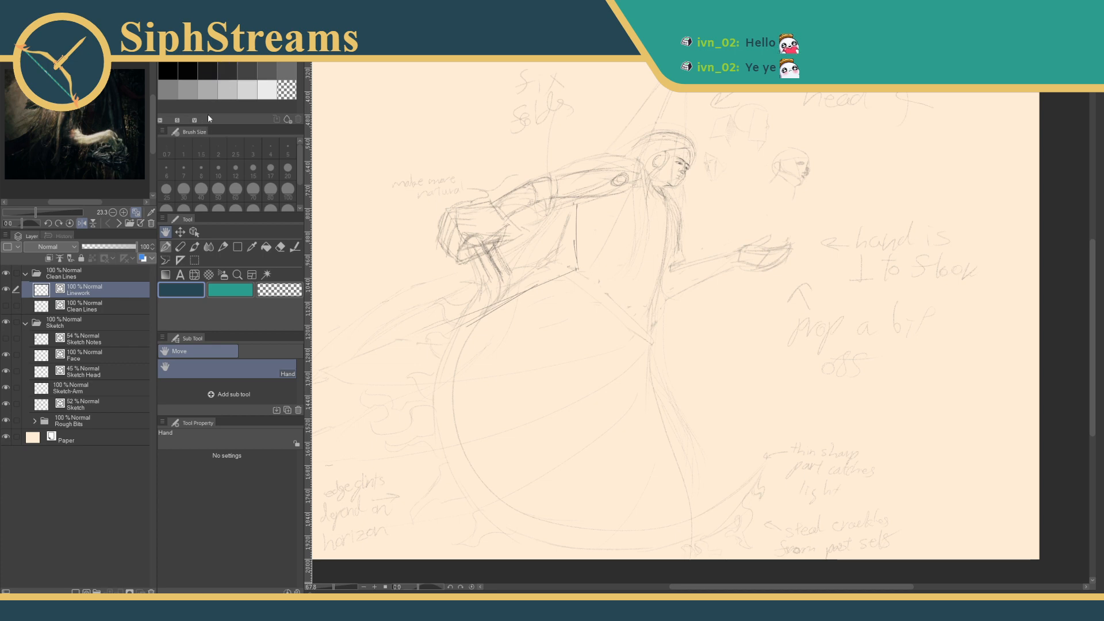
left_click(227, 72)
left_click(166, 247)
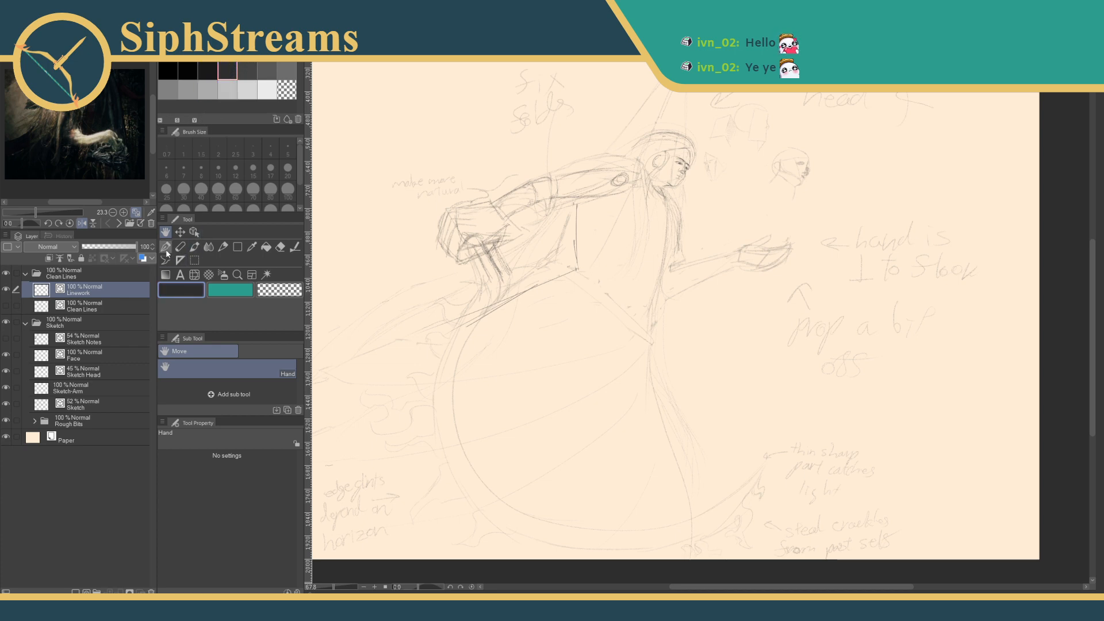
mouse_move(396, 269)
left_mouse_down()
mouse_move(386, 321)
mouse_move(474, 327)
left_mouse_up()
key("ctrl+z")
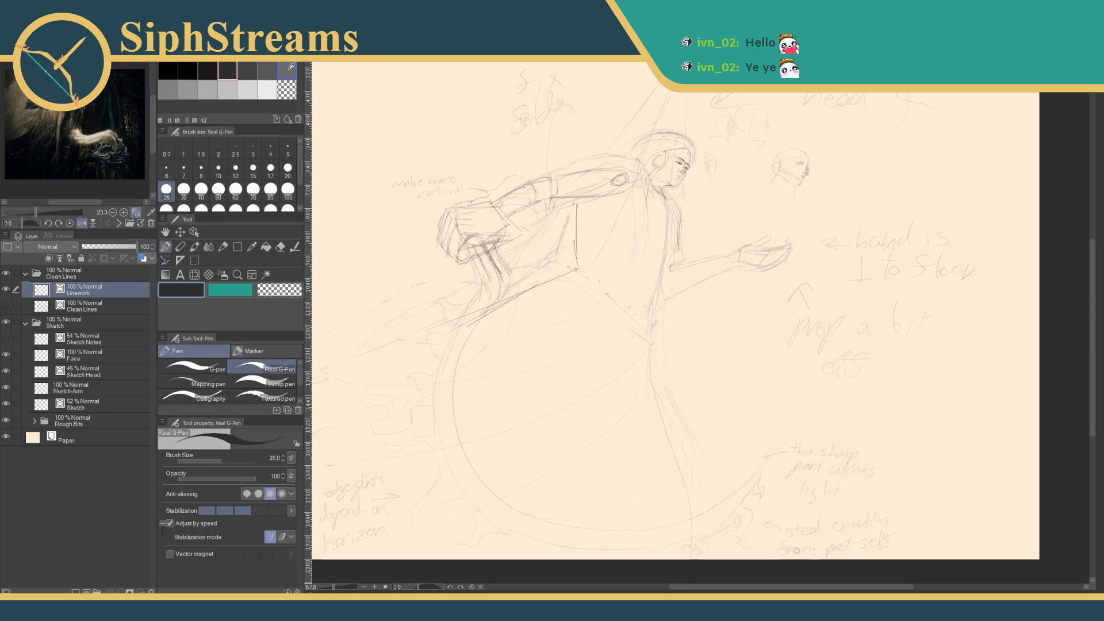
left_click(267, 72)
mouse_move(466, 255)
left_mouse_down()
mouse_move(476, 314)
mouse_move(562, 357)
left_mouse_up()
key("ctrl+z")
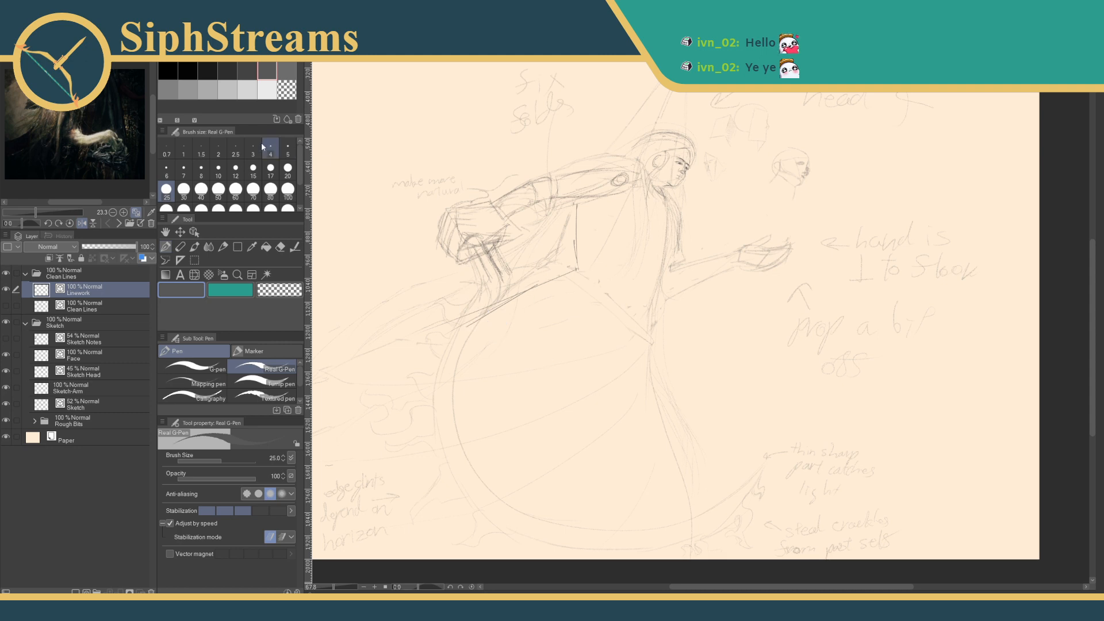
- Set the Real G-Pen brush size to 20, comparing sizes with test strokes over the skirt and undoing them
left_click(270, 173)
mouse_move(430, 280)
left_mouse_down()
mouse_move(459, 353)
mouse_move(622, 374)
left_mouse_up()
key("ctrl+z")
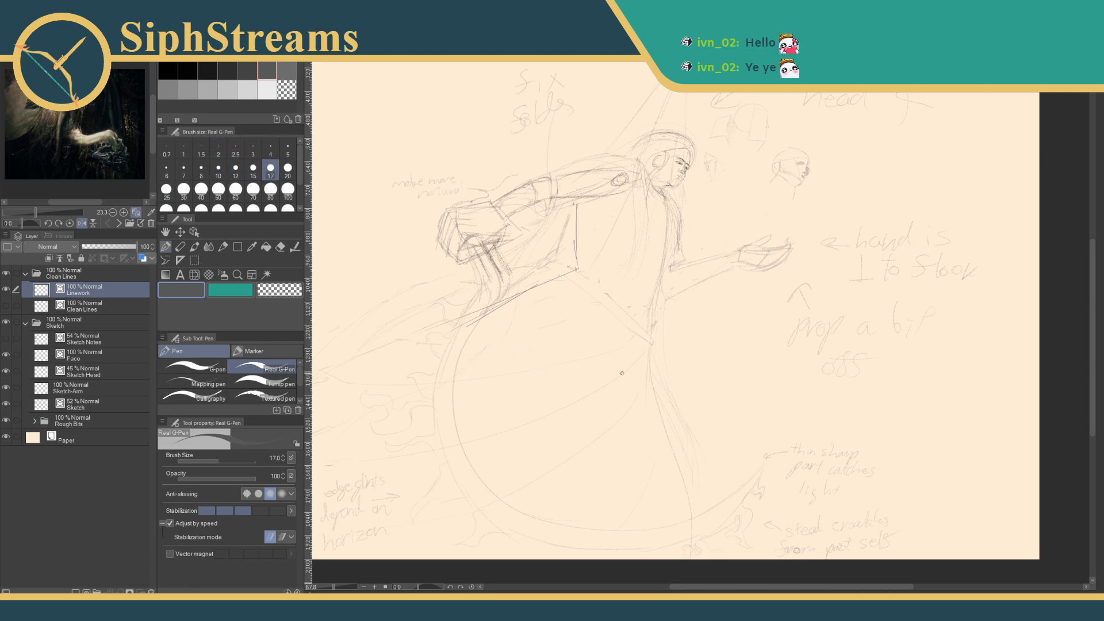
left_click_drag(569, 275, 352, 379)
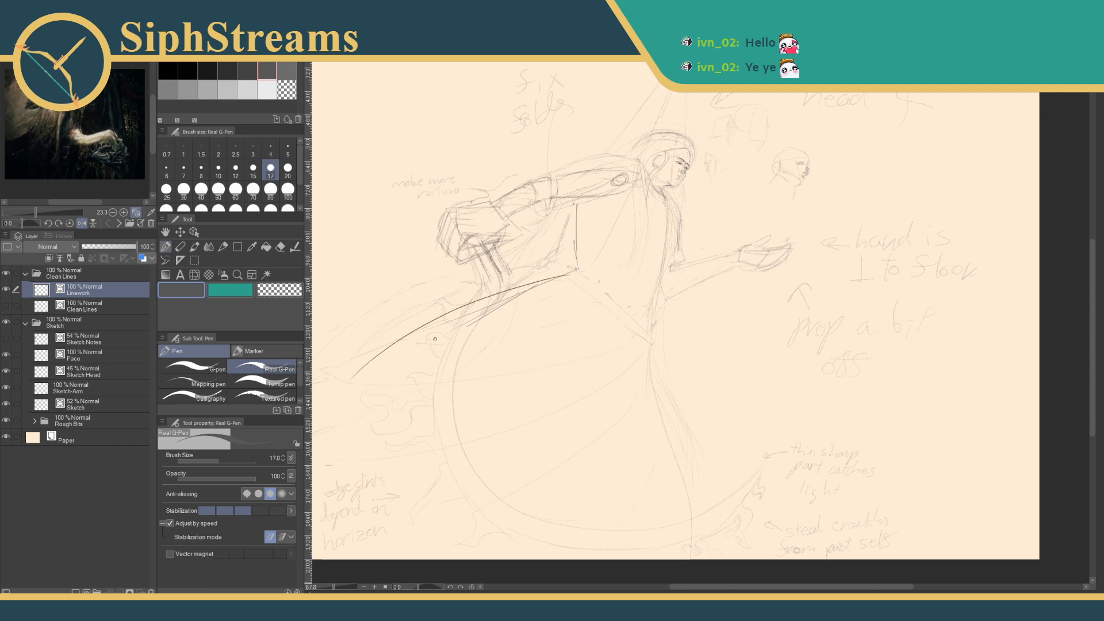
key("ctrl+z")
left_click(287, 169)
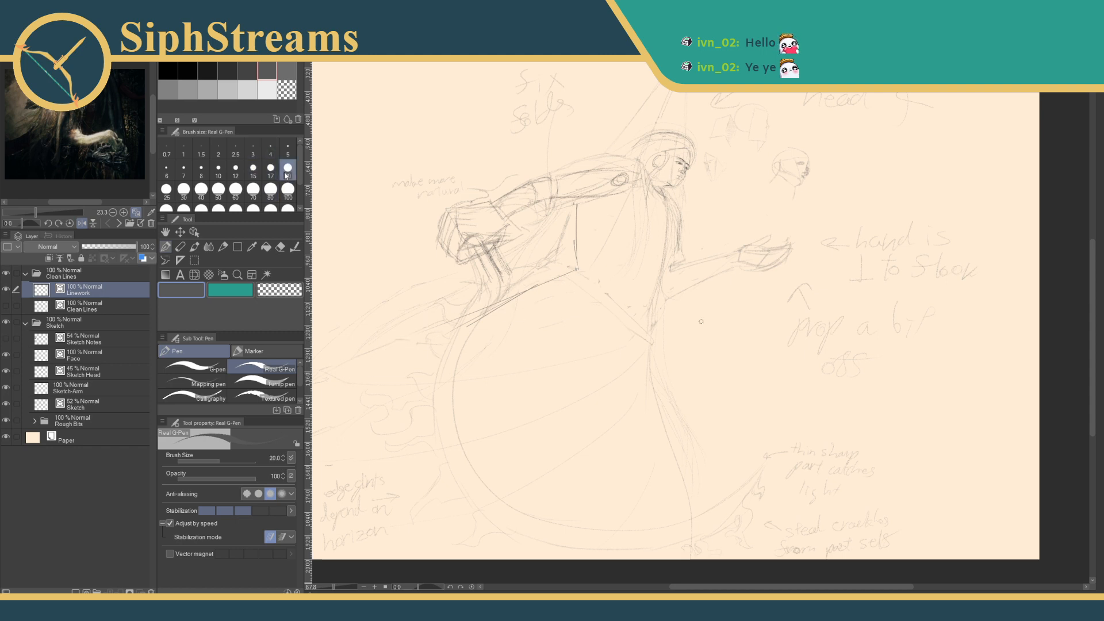
left_click_drag(516, 304, 353, 408)
key("ctrl+z")
left_click_drag(607, 325, 625, 498)
left_click_drag(631, 381, 650, 498)
key("ctrl+z")
key("ctrl+z")
left_click_drag(660, 432, 628, 342)
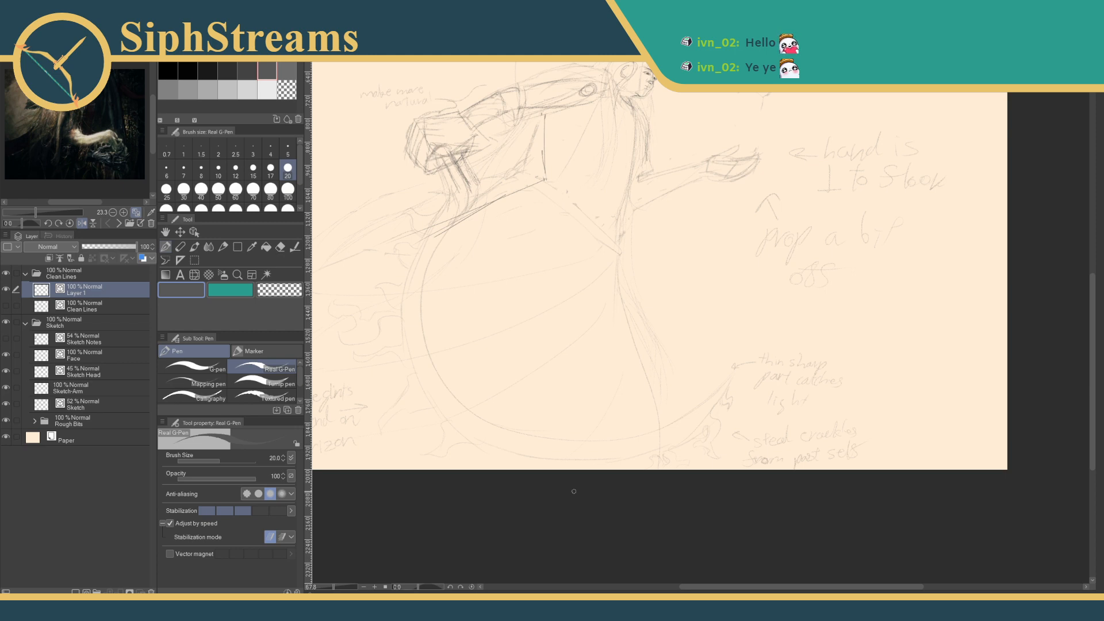
left_click_drag(580, 307, 626, 372)
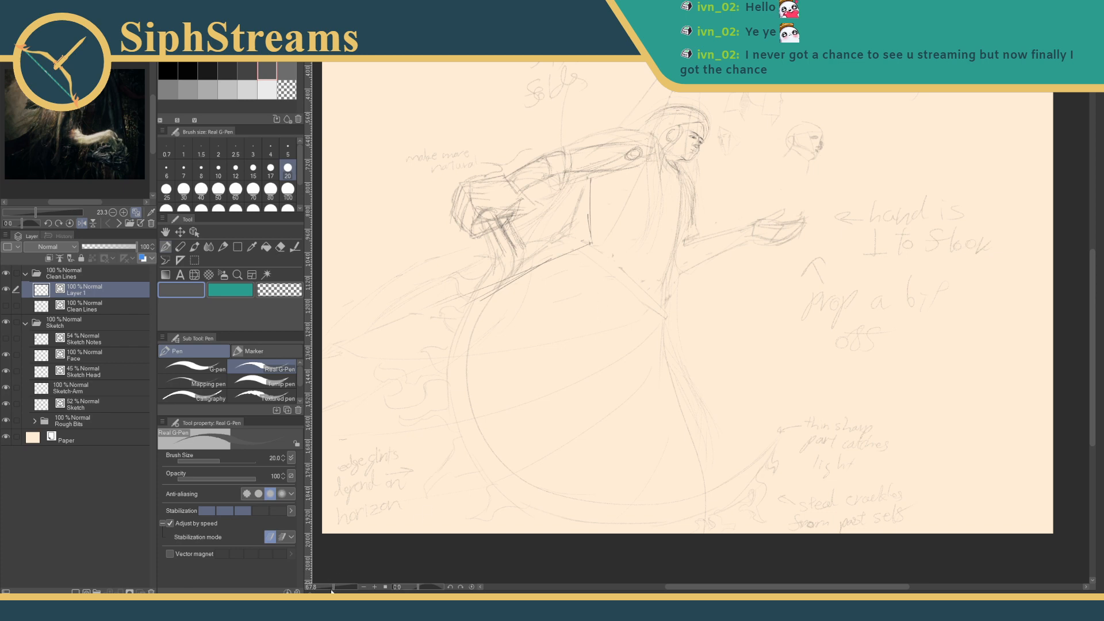
- Try a short pen stroke at the back corner of the waist, undoing each attempt
mouse_move(334, 588)
left_mouse_down()
mouse_move(678, 529)
mouse_move(521, 613)
left_mouse_up()
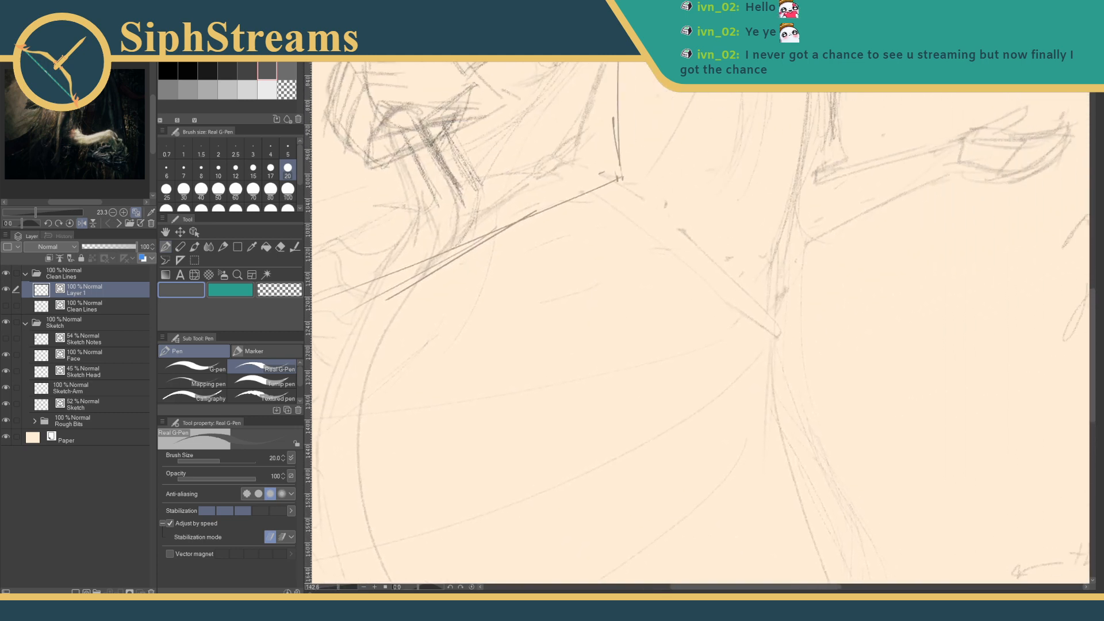
left_click_drag(666, 312, 582, 406)
left_click_drag(530, 330, 601, 287)
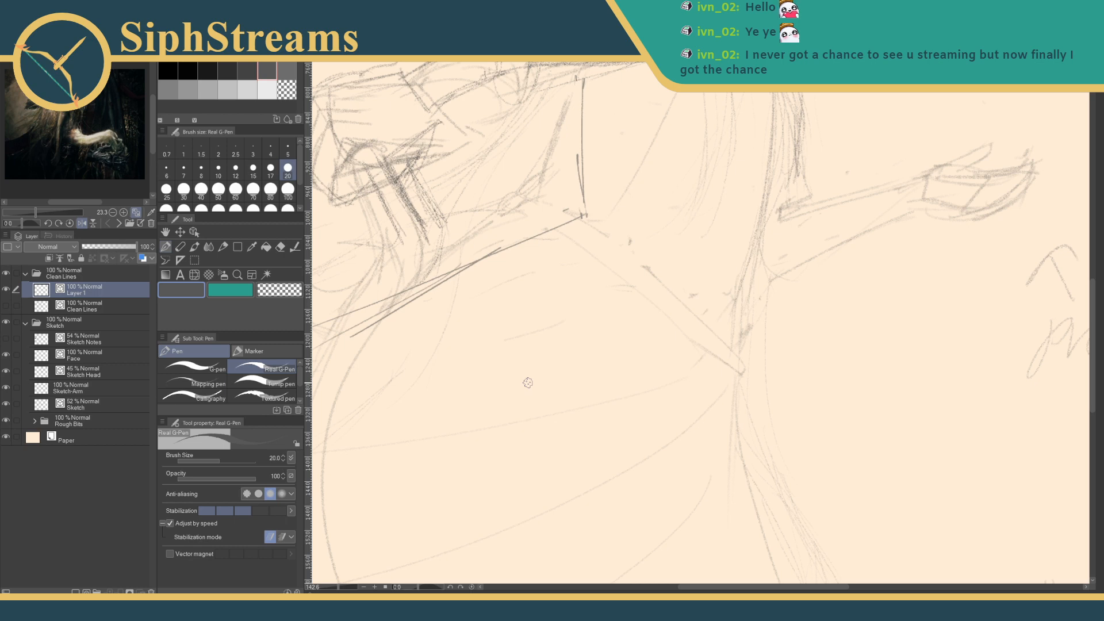
mouse_move(528, 382)
left_mouse_down()
mouse_move(604, 253)
mouse_move(644, 462)
mouse_move(638, 424)
left_mouse_up()
left_click_drag(591, 289, 574, 317)
key("ctrl+z")
left_click_drag(591, 290, 567, 323)
key("ctrl+z")
key("ctrl+z")
key("ctrl+z")
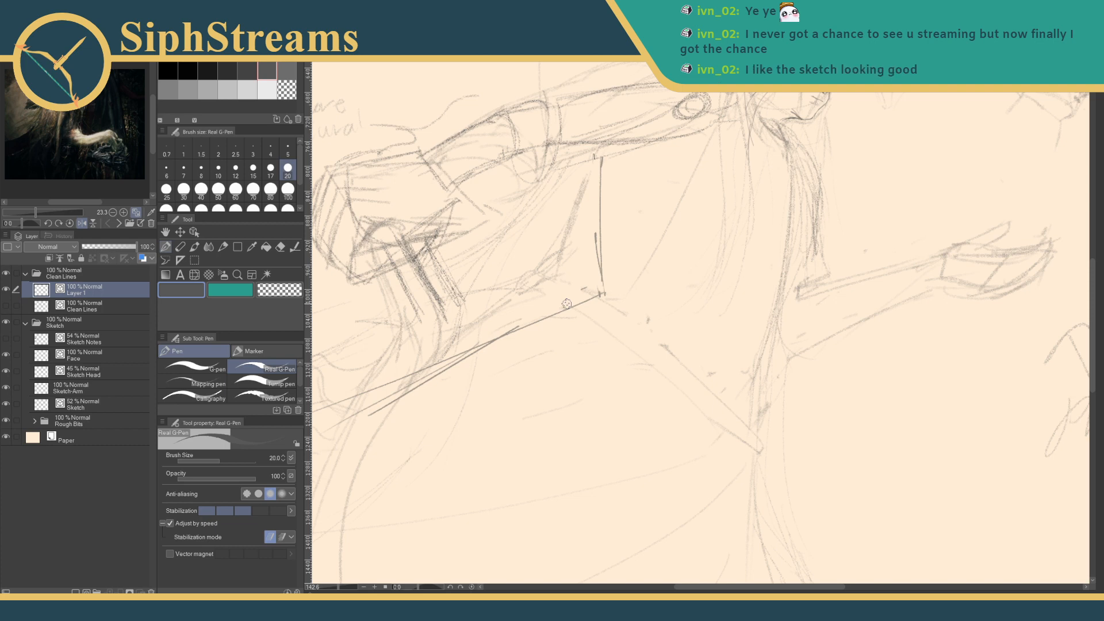
- Ink the short slanted back end of the belt at the corner of the waist, redoing the stroke as needed
left_click_drag(339, 587, 337, 587)
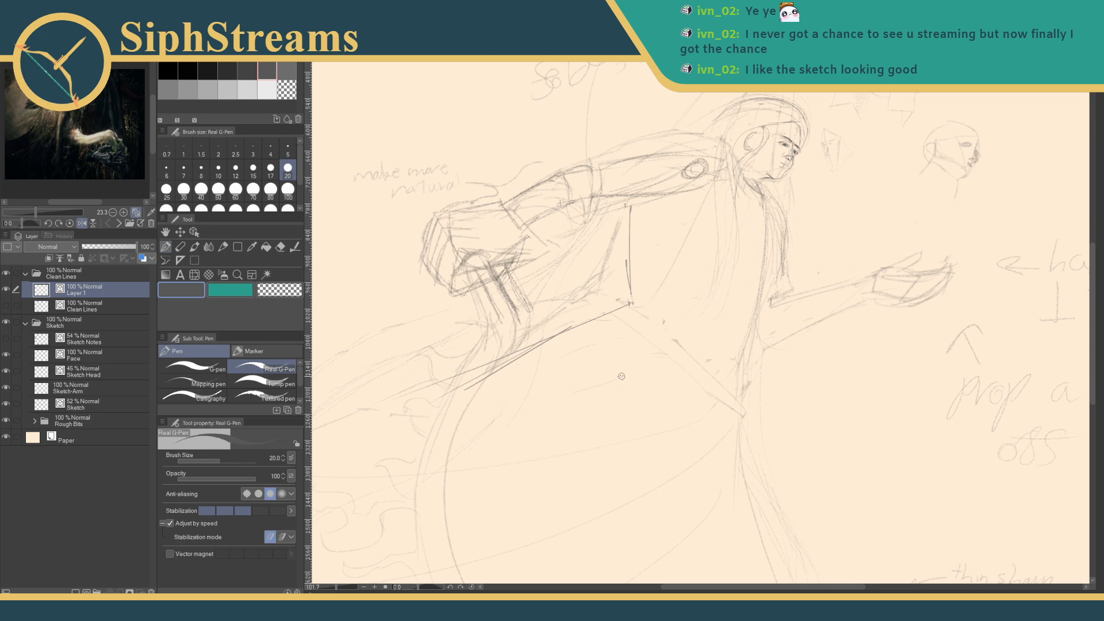
left_click_drag(658, 422, 664, 396)
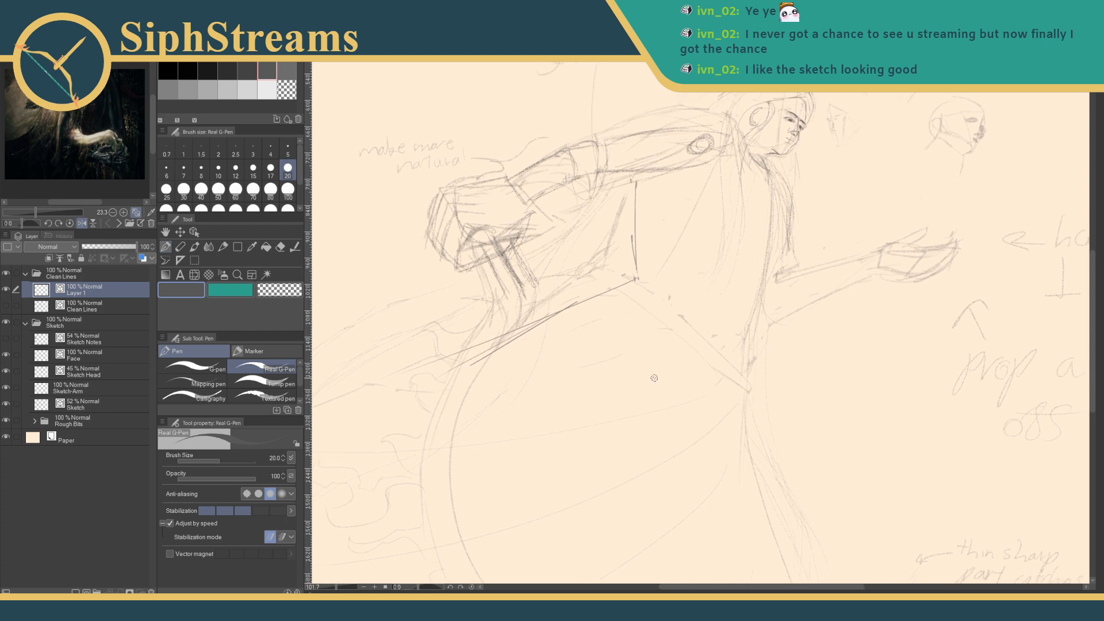
left_click(340, 587)
left_click_drag(340, 588, 337, 588)
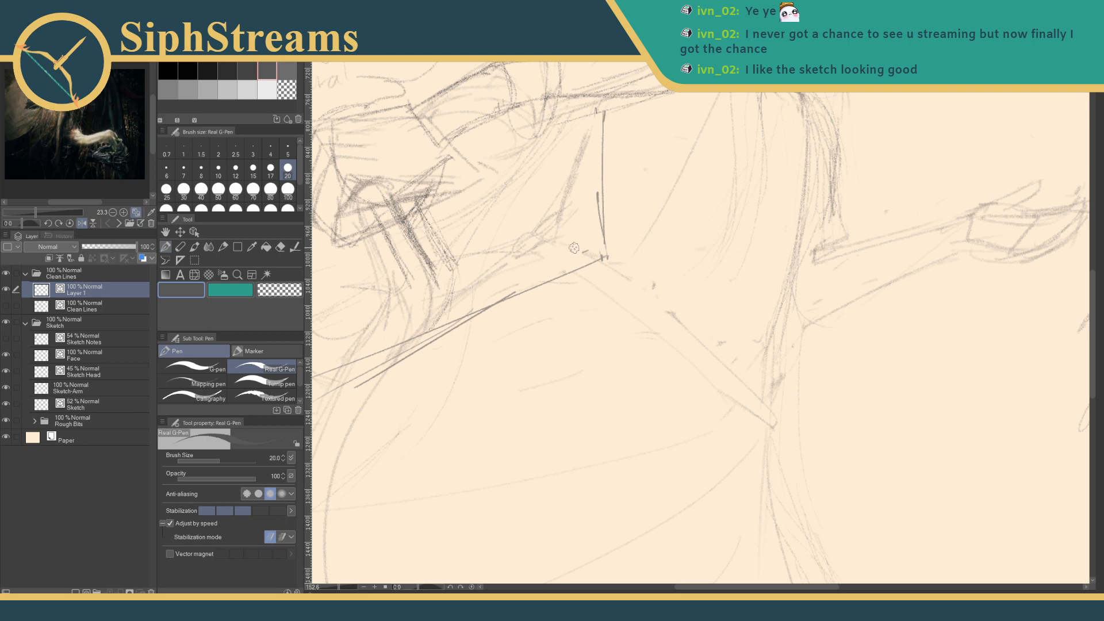
left_click_drag(339, 588, 339, 590)
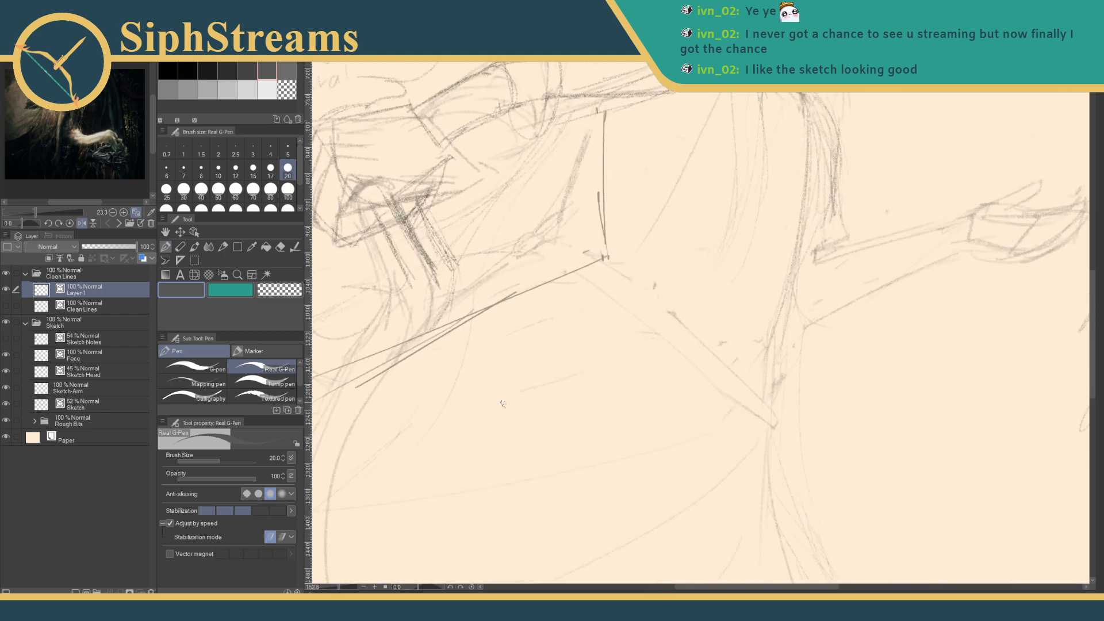
mouse_move(682, 365)
left_mouse_down()
mouse_move(584, 225)
mouse_move(588, 440)
left_mouse_up()
left_click_drag(517, 305, 509, 327)
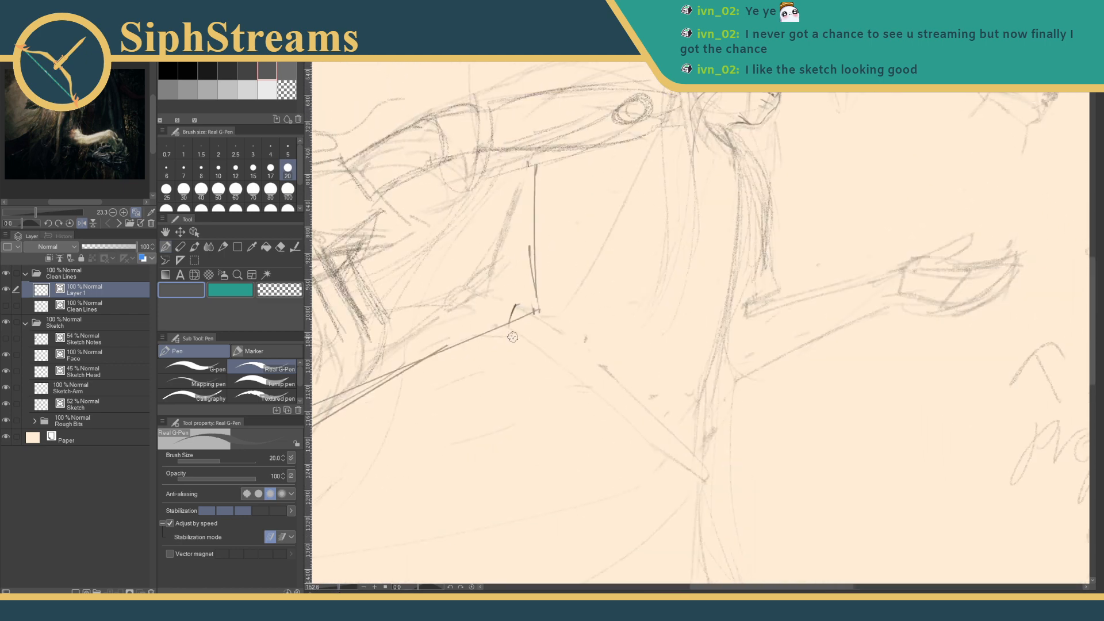
key("ctrl+z")
left_click_drag(517, 306, 510, 331)
key("ctrl+z")
key("ctrl+z")
key("ctrl+z")
key("ctrl+z")
- Ink the belt's upper edge as one curve from the back corner of the waist down to the robe's front
mouse_move(532, 299)
left_mouse_down()
mouse_move(522, 323)
mouse_move(466, 249)
mouse_move(597, 369)
left_mouse_up()
key("ctrl+z")
left_click_drag(448, 237, 608, 384)
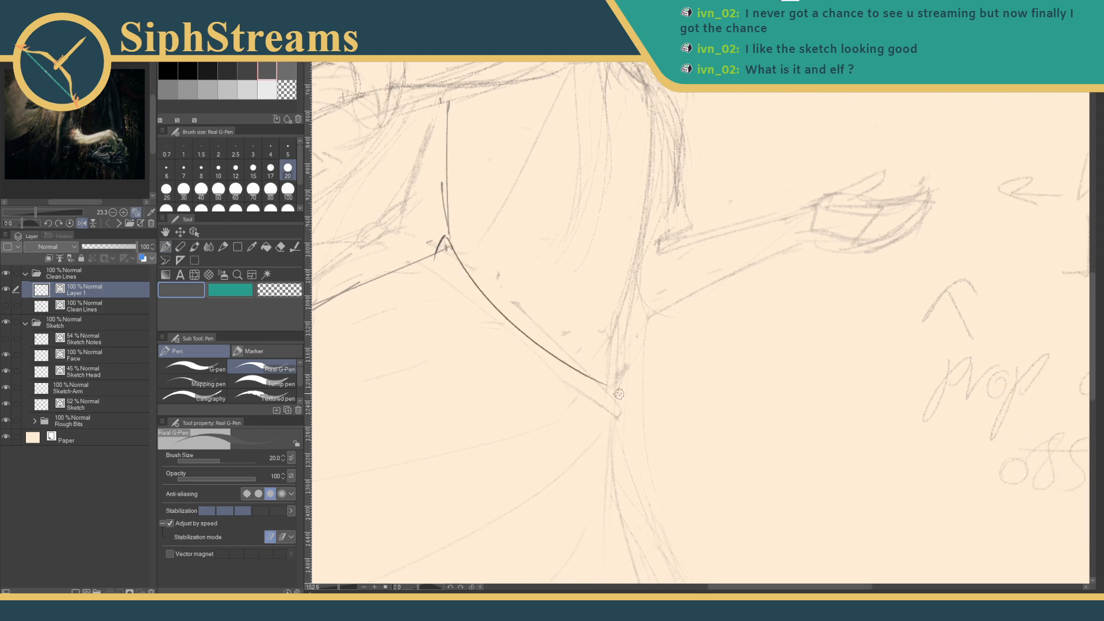
- Ink the belt's lower edge as a curve roughly parallel to the upper one, redoing the stroke until it fits
left_click_drag(598, 311, 601, 566)
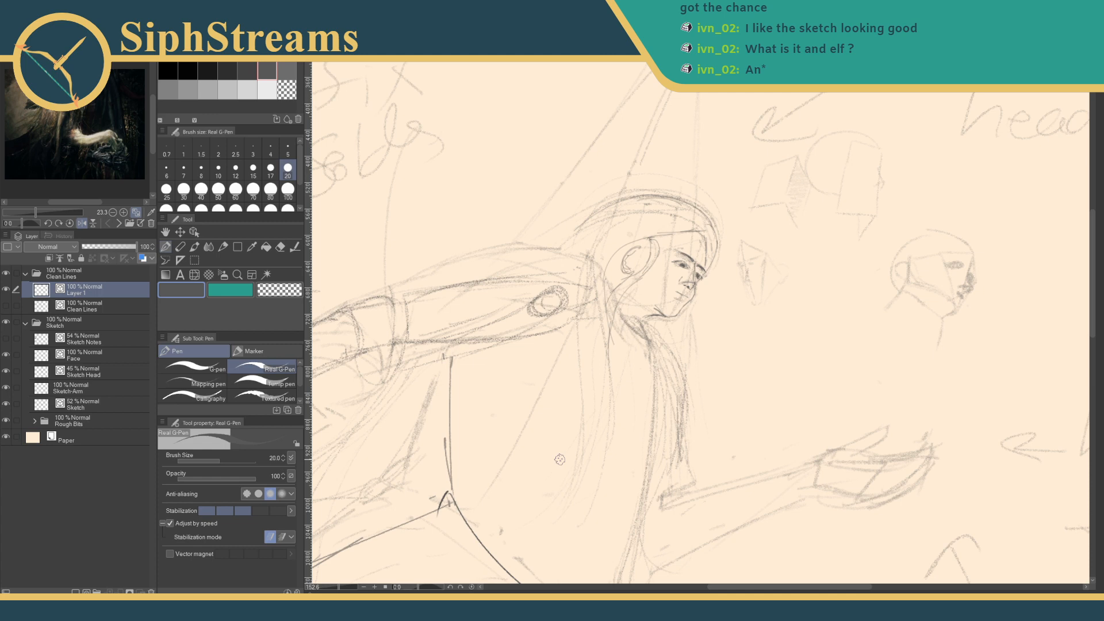
left_click_drag(654, 420, 716, 263)
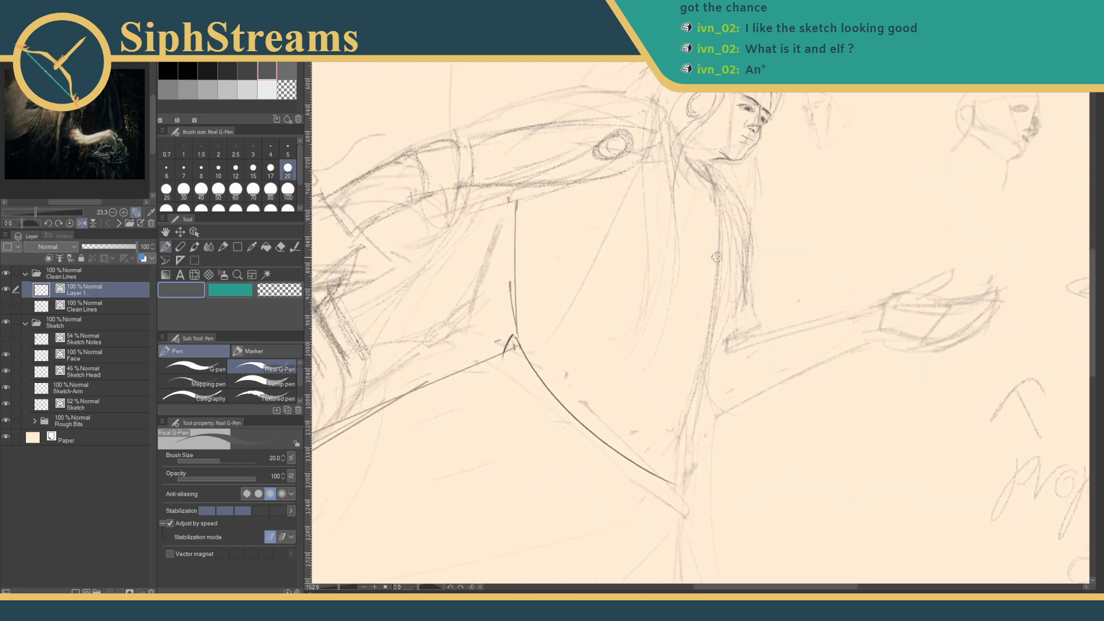
left_click_drag(339, 588, 340, 588)
left_click_drag(475, 470, 456, 387)
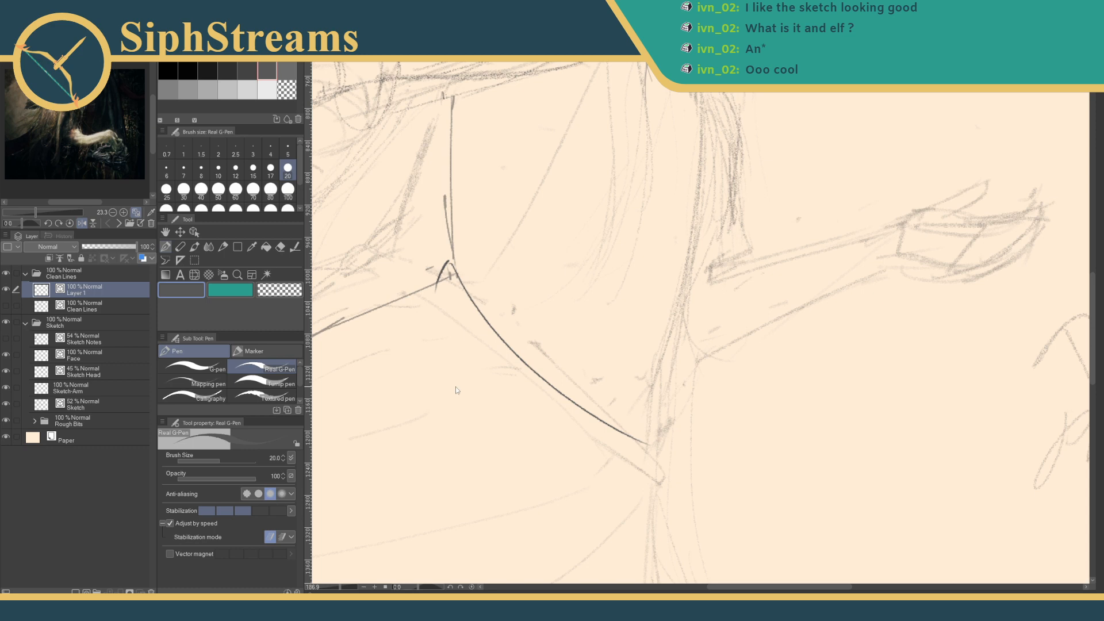
left_click_drag(536, 348, 523, 251)
left_click_drag(424, 187, 664, 387)
key("ctrl+z")
mouse_move(425, 183)
left_mouse_down()
mouse_move(507, 298)
mouse_move(656, 365)
left_mouse_up()
key("ctrl+z")
left_click_drag(424, 183, 659, 390)
key("ctrl+z")
mouse_move(424, 183)
left_mouse_down()
mouse_move(509, 291)
mouse_move(648, 383)
left_mouse_up()
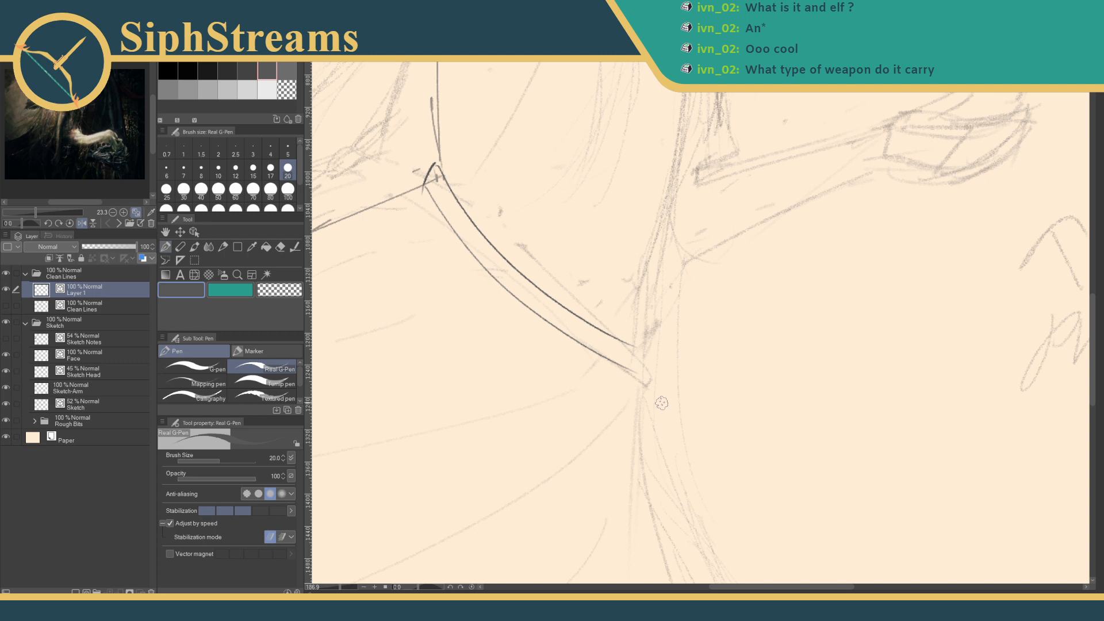
- Close the front end of the belt with a short stroke joining its upper and lower edges
left_click_drag(558, 351, 594, 438)
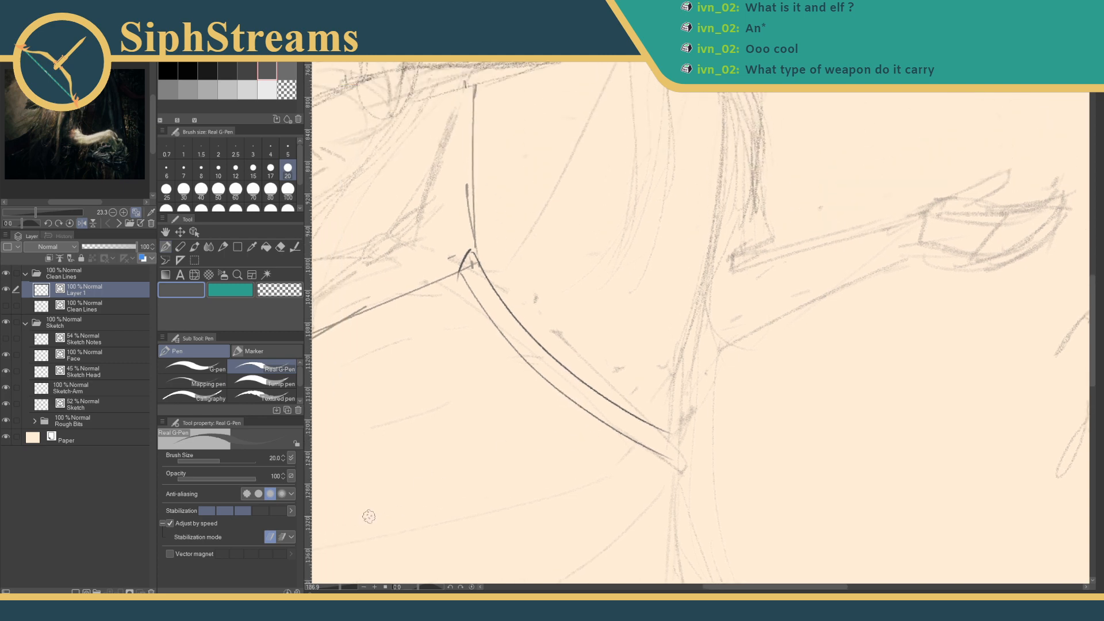
left_click_drag(340, 588, 334, 587)
mouse_move(453, 500)
left_mouse_down()
mouse_move(499, 380)
mouse_move(477, 409)
left_mouse_up()
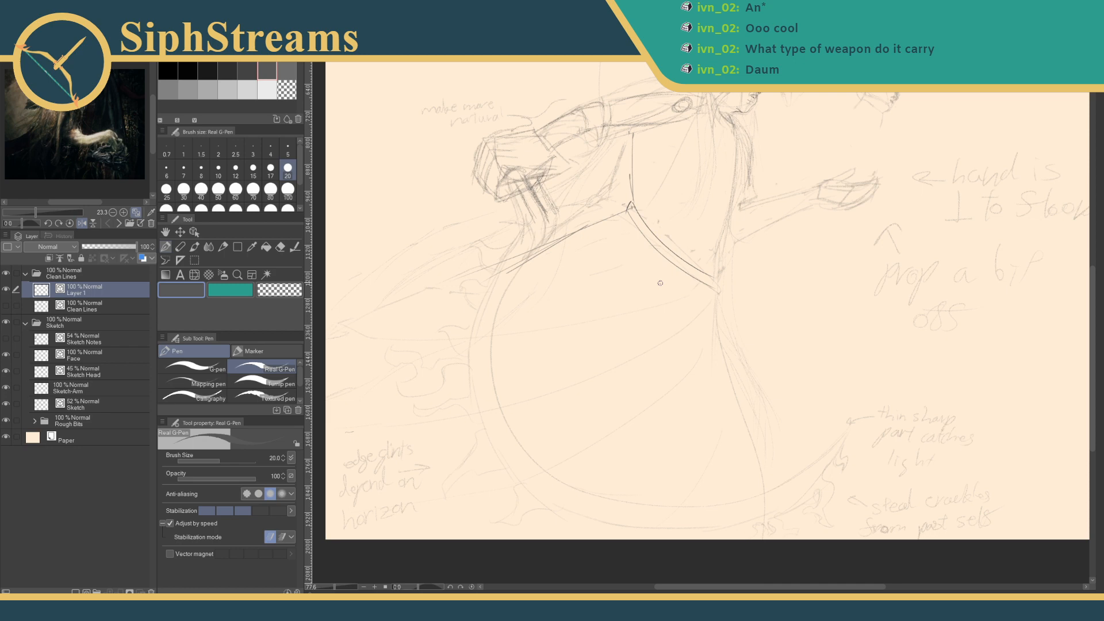
mouse_move(700, 255)
left_mouse_down()
mouse_move(686, 398)
mouse_move(694, 291)
left_mouse_up()
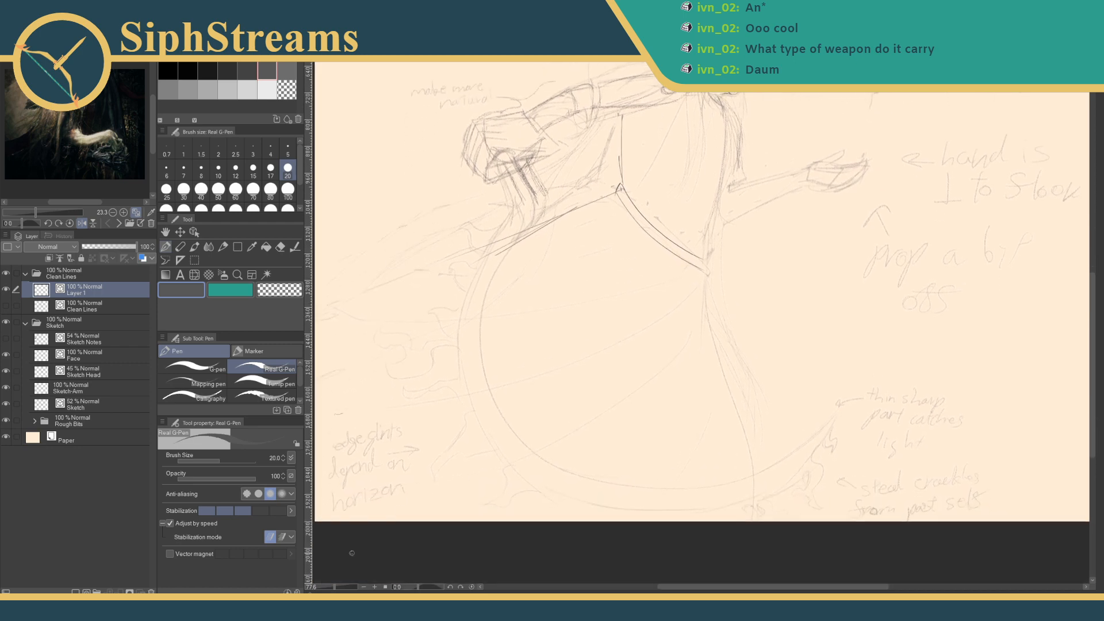
scroll(337, 589, "up", 3)
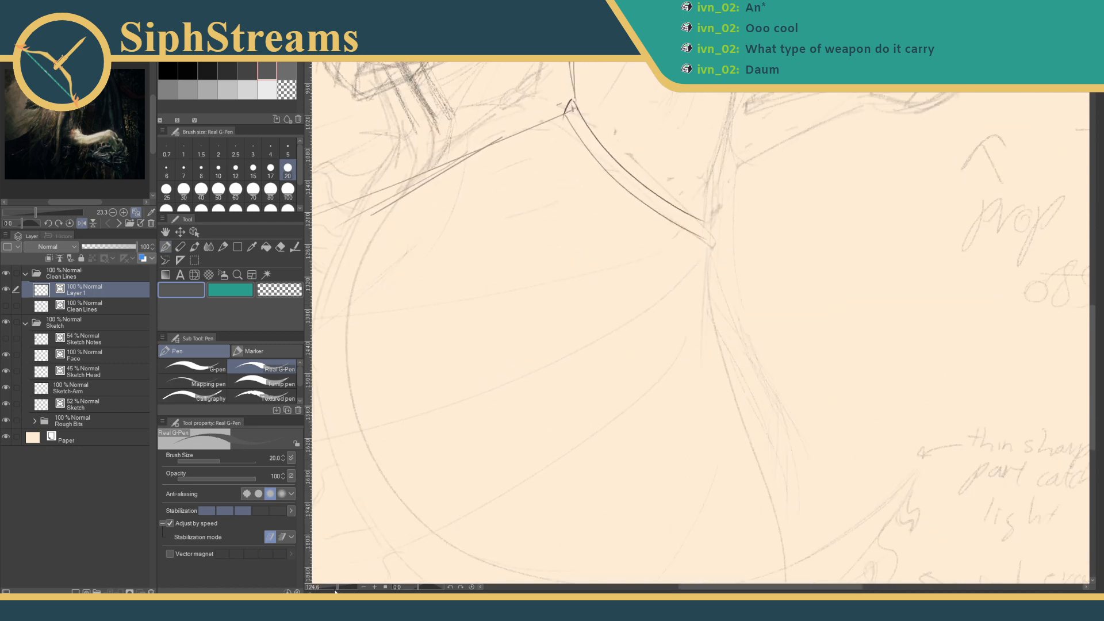
scroll(339, 589, "up", 2)
scroll(340, 590, "up", 2)
left_click_drag(632, 312, 633, 342)
key("ctrl+z")
left_click_drag(630, 314, 629, 340)
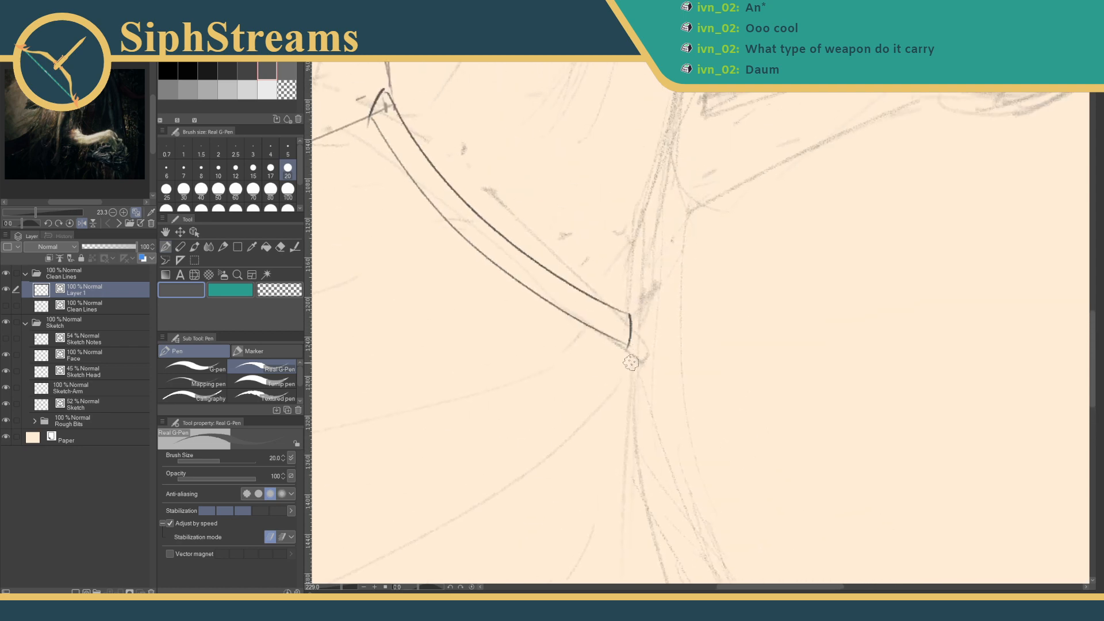
- Ink the front outline of the skirt as one long curve from the belt's front end down to the canvas edge
scroll(363, 588, "down", 2)
scroll(336, 590, "down", 2)
scroll(337, 590, "down", 1)
left_click_drag(669, 285, 697, 530)
key("ctrl+z")
left_click_drag(670, 289, 701, 537)
key("ctrl+z")
left_click_drag(672, 285, 714, 547)
key("ctrl+z")
left_click_drag(670, 285, 707, 569)
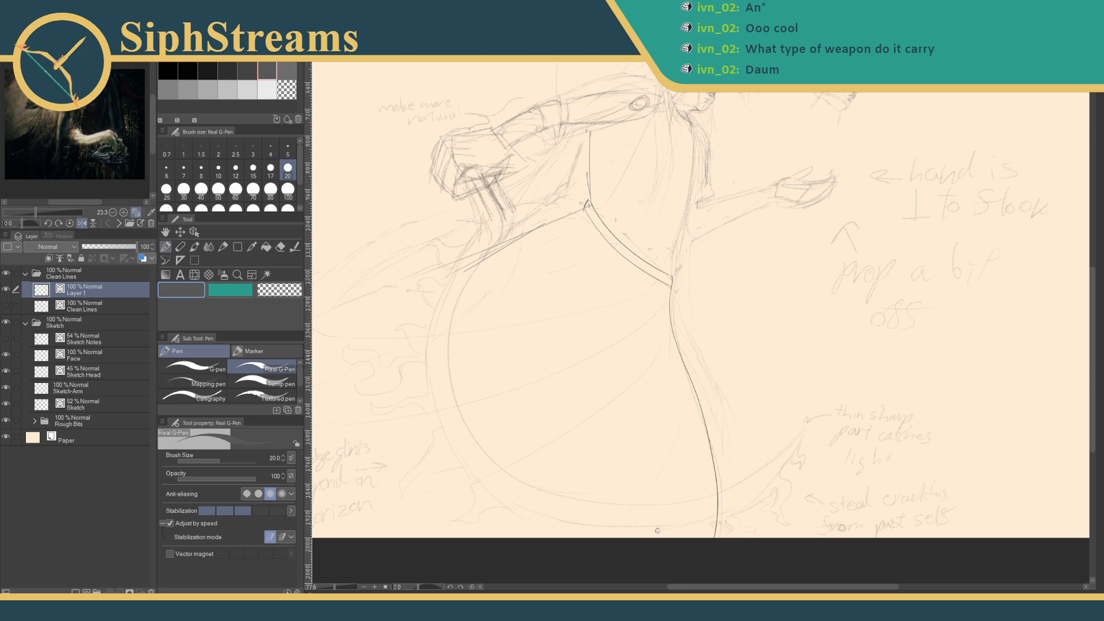
scroll(604, 405, "up", 2)
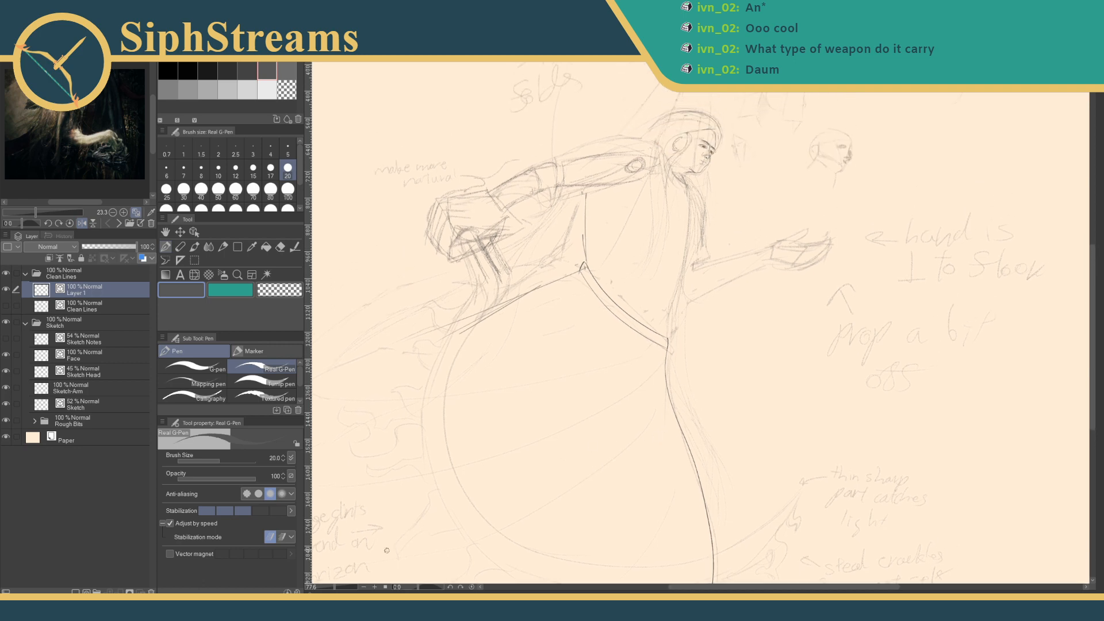
left_click_drag(516, 418, 481, 506)
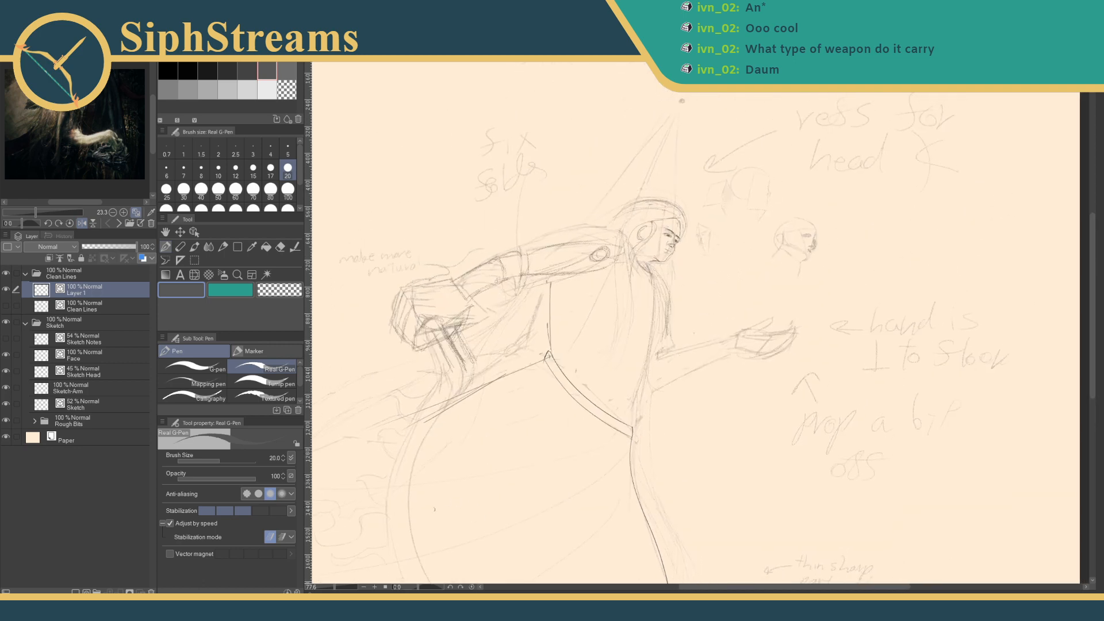
left_click_drag(336, 587, 339, 588)
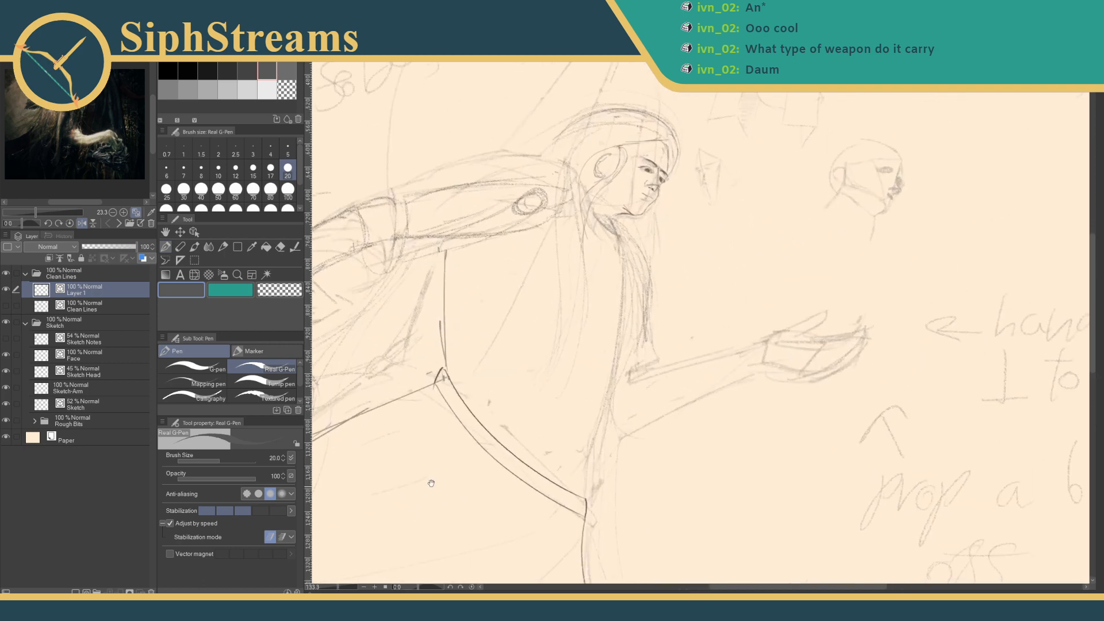
left_click_drag(420, 504, 459, 476)
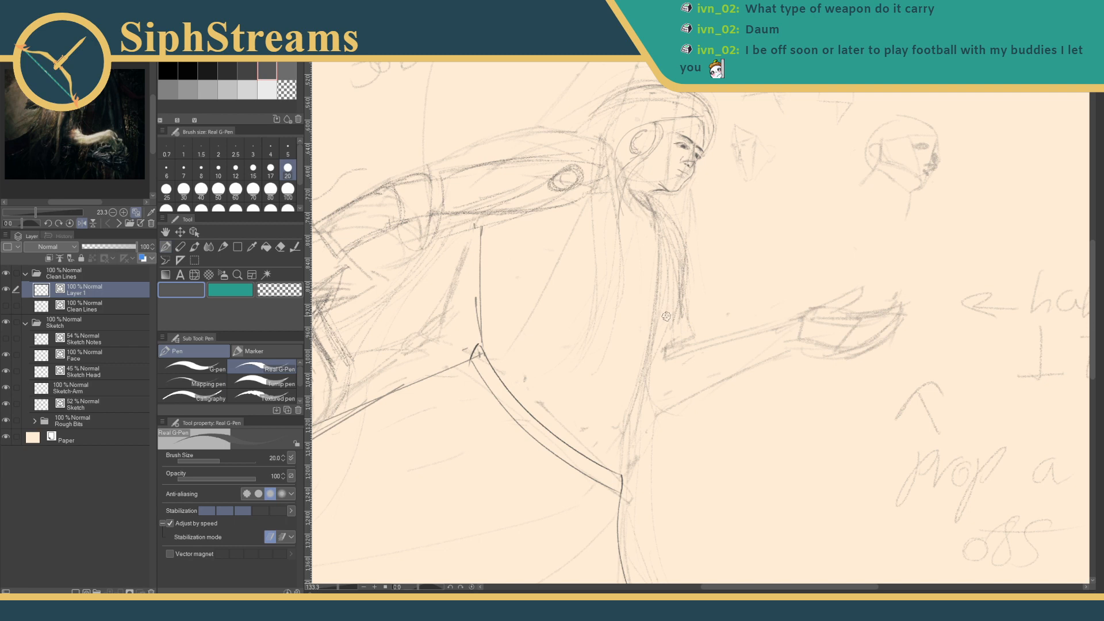
left_click_drag(681, 361, 812, 169)
left_click_drag(764, 347, 813, 302)
mouse_move(713, 283)
left_mouse_down()
mouse_move(861, 344)
mouse_move(882, 404)
left_mouse_up()
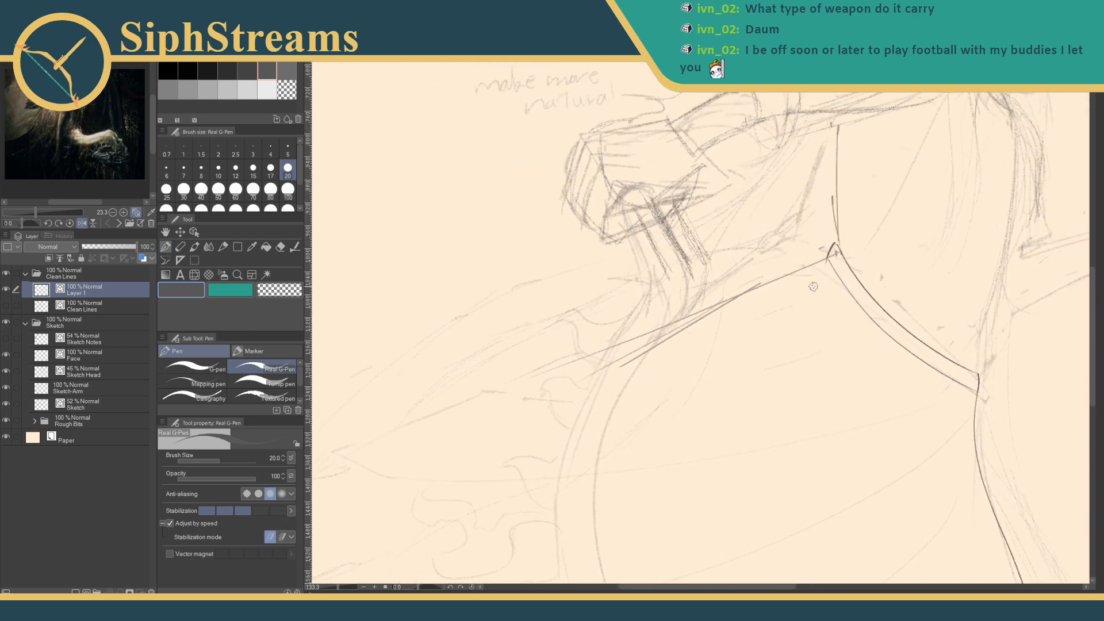
- Ink the back outline of the skirt as one long sweeping curve from the waist's back corner down over the trailing cloth
left_click_drag(803, 293, 865, 259)
left_click_drag(889, 222, 419, 493)
mouse_move(758, 296)
left_mouse_down()
mouse_move(636, 165)
mouse_move(784, 118)
mouse_move(684, 246)
left_mouse_up()
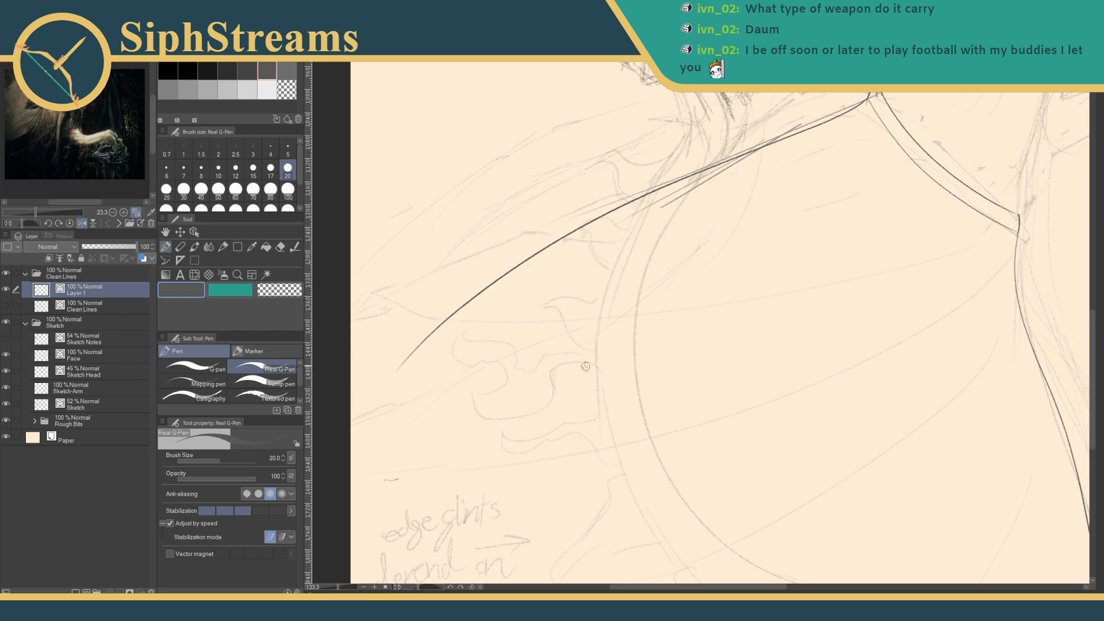
- Ink the robe's back line from beneath the raised arm down to the waist's back corner, redoing the stroke until it fits
left_click_drag(343, 588, 342, 588)
mouse_move(751, 167)
left_mouse_down()
mouse_move(699, 254)
mouse_move(674, 255)
mouse_move(688, 368)
left_mouse_up()
key("ctrl+z")
left_click_drag(683, 232, 684, 306)
key("ctrl+z")
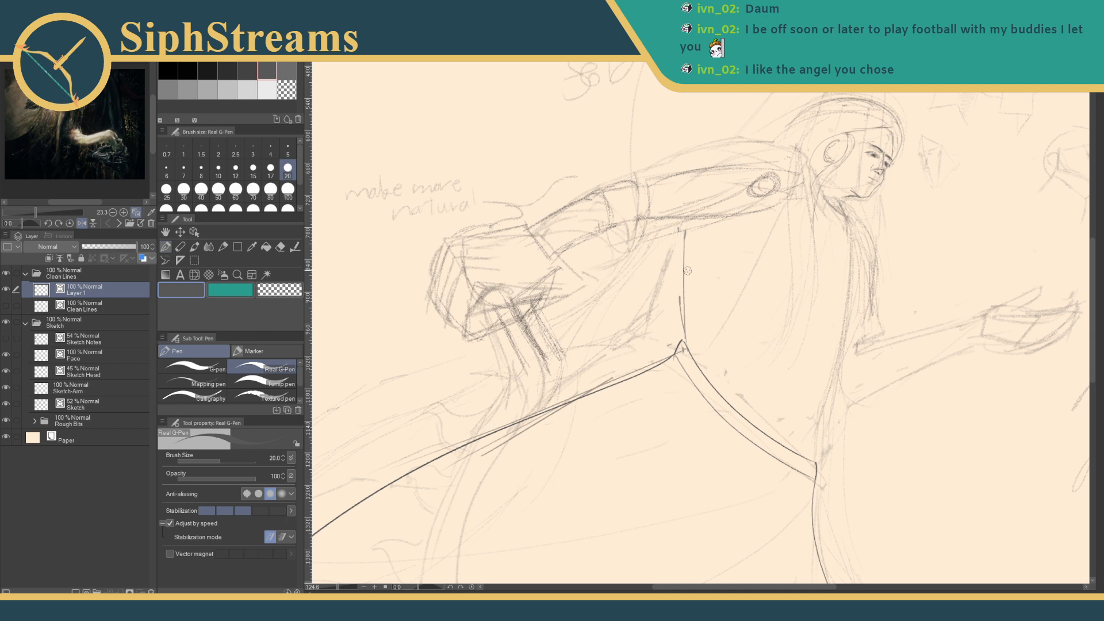
left_click_drag(683, 233, 686, 351)
key("ctrl+z")
left_click_drag(685, 228, 686, 345)
left_click_drag(646, 385, 585, 352)
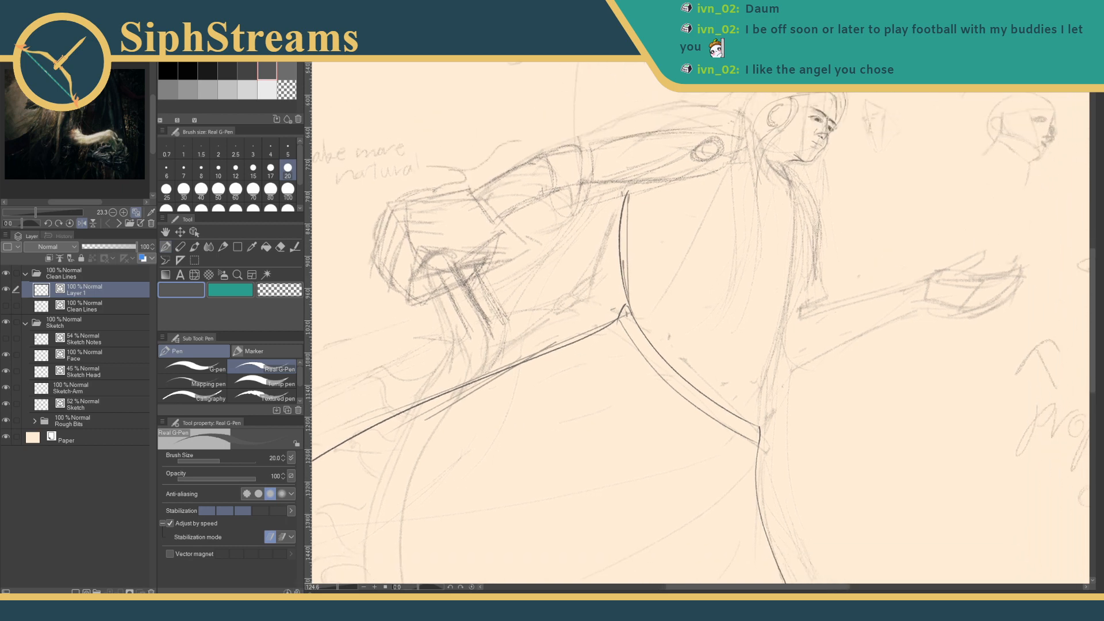
- Ink the robe's front line as a curve from the belt's front end up to the outstretched forearm
left_click_drag(337, 588, 333, 589)
left_click_drag(527, 475, 461, 506)
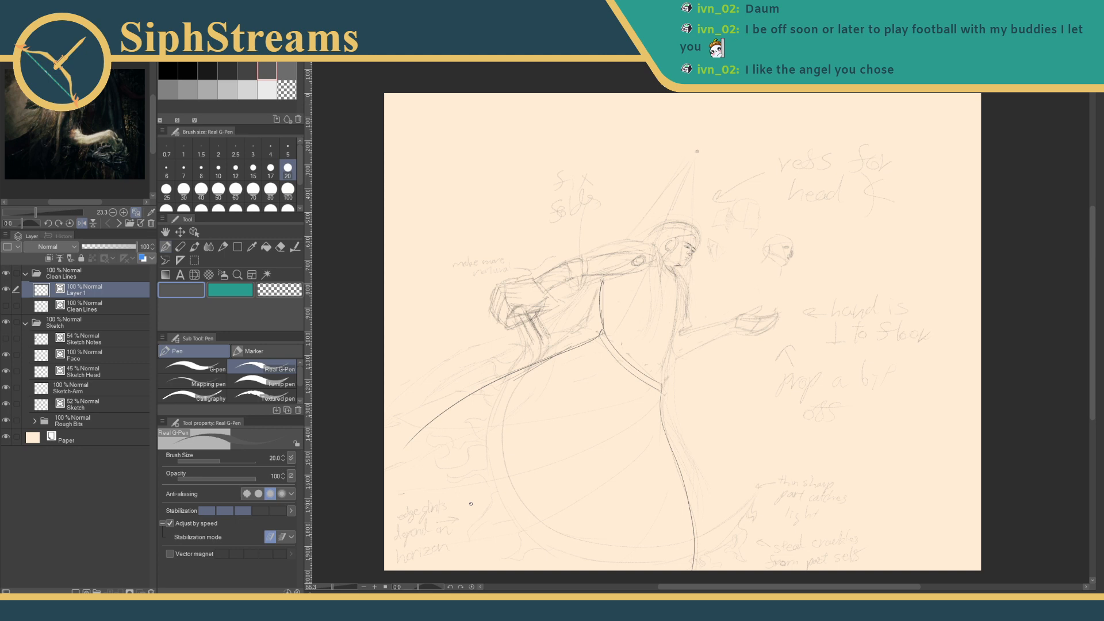
mouse_move(603, 421)
left_mouse_down()
mouse_move(606, 343)
mouse_move(619, 378)
left_mouse_up()
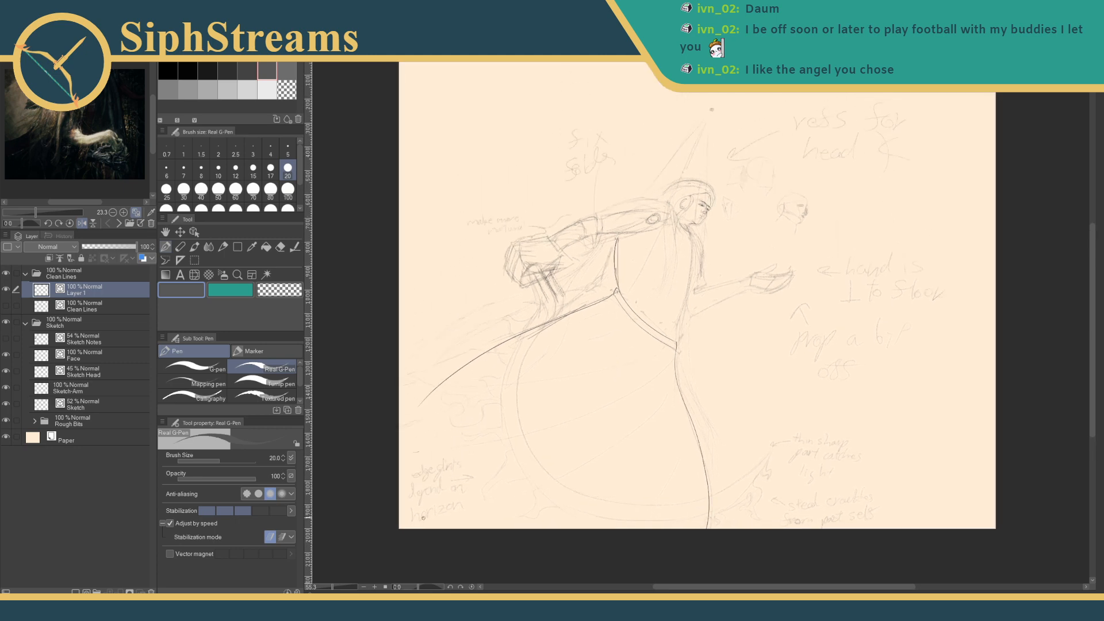
left_click_drag(332, 587, 339, 586)
left_click_drag(551, 450, 536, 501)
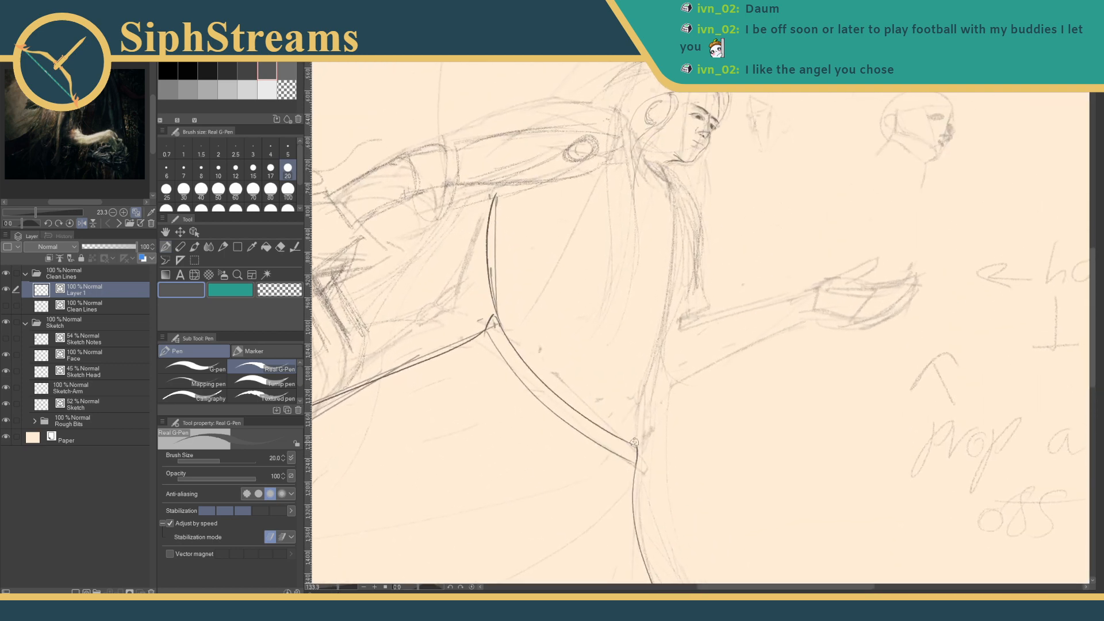
mouse_move(635, 441)
left_mouse_down()
mouse_move(676, 344)
mouse_move(744, 345)
mouse_move(794, 409)
left_mouse_up()
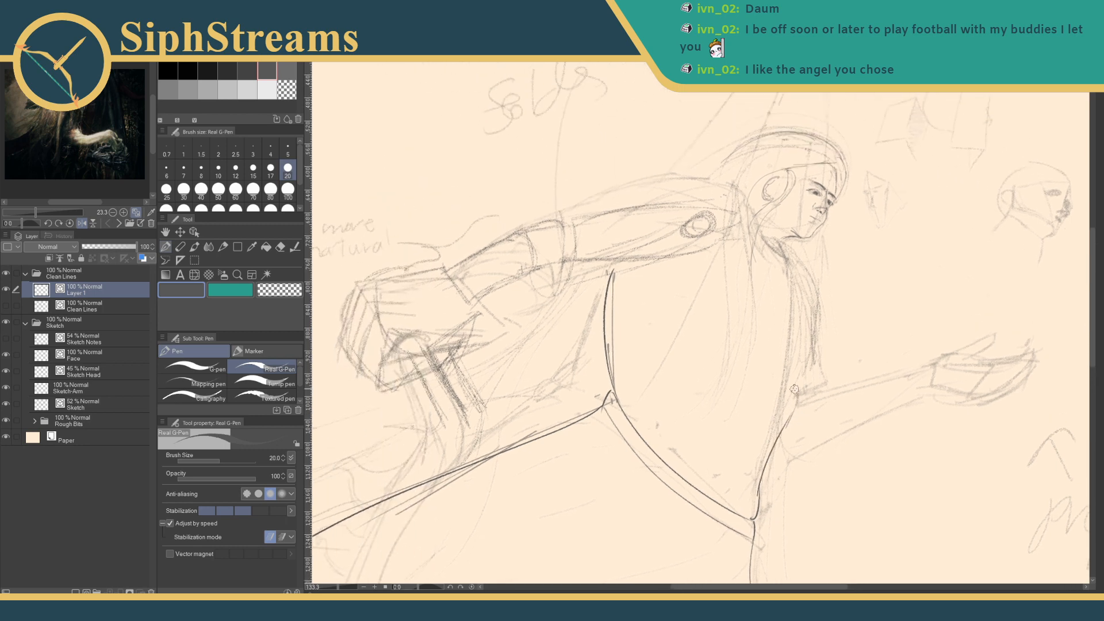
- Examine the inked torso, belt and skirt outlines against the sketch, close up and across the whole figure
left_click_drag(707, 214, 763, 231)
left_click_drag(749, 365, 520, 254)
mouse_move(661, 359)
left_mouse_down()
mouse_move(754, 359)
mouse_move(713, 367)
left_mouse_up()
mouse_move(666, 323)
left_mouse_down()
mouse_move(746, 245)
mouse_move(881, 152)
left_mouse_up()
left_click_drag(761, 305, 820, 212)
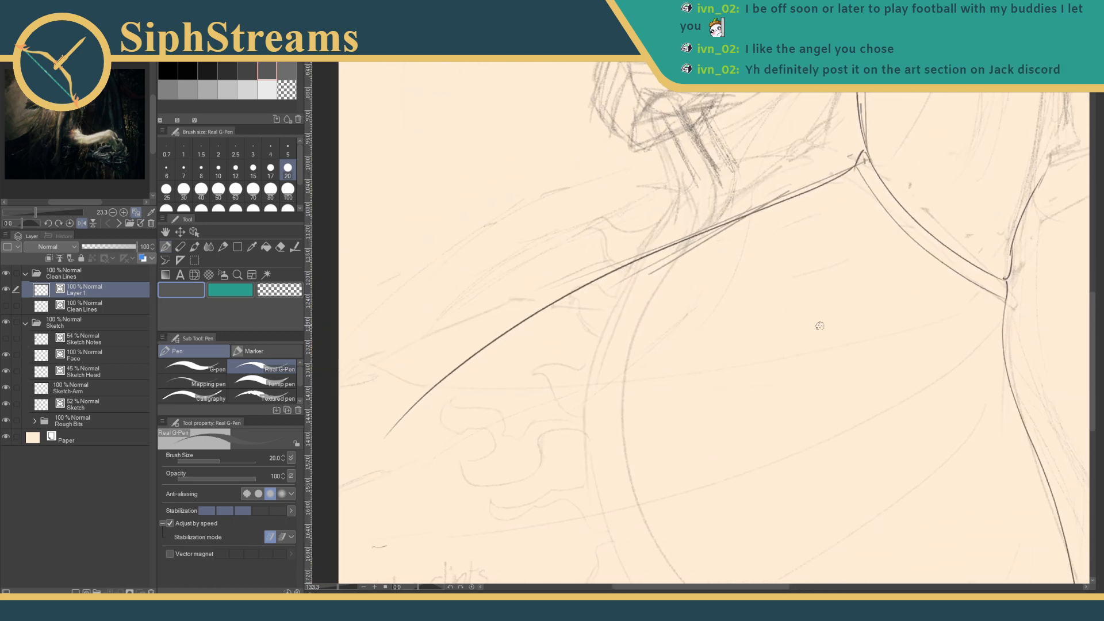
mouse_move(674, 357)
left_mouse_down()
mouse_move(794, 254)
mouse_move(764, 288)
left_mouse_up()
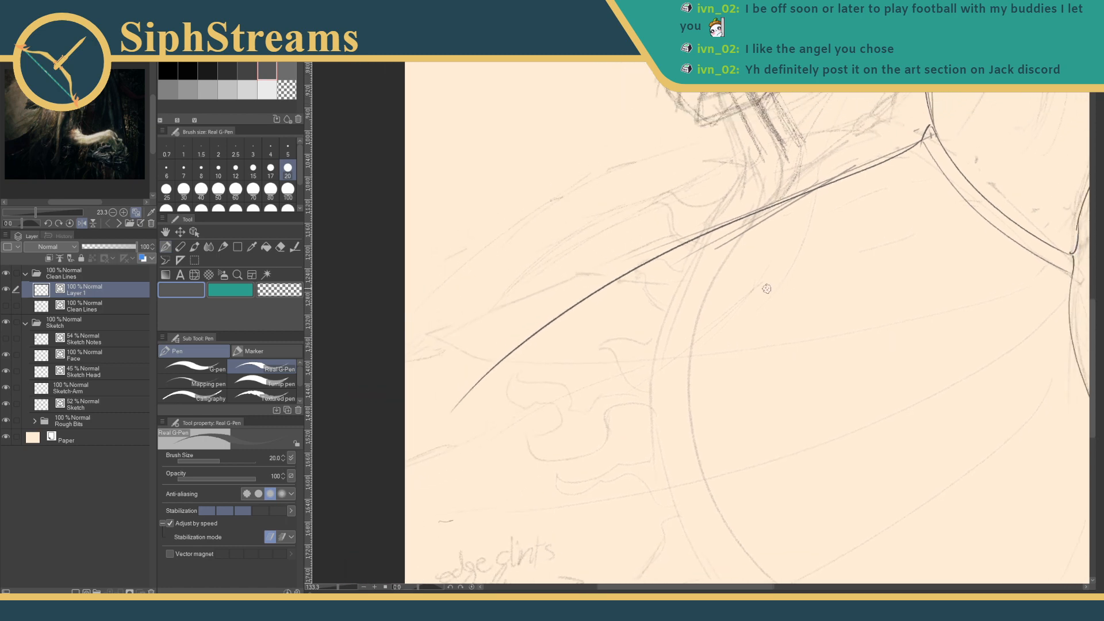
left_click_drag(754, 365, 600, 258)
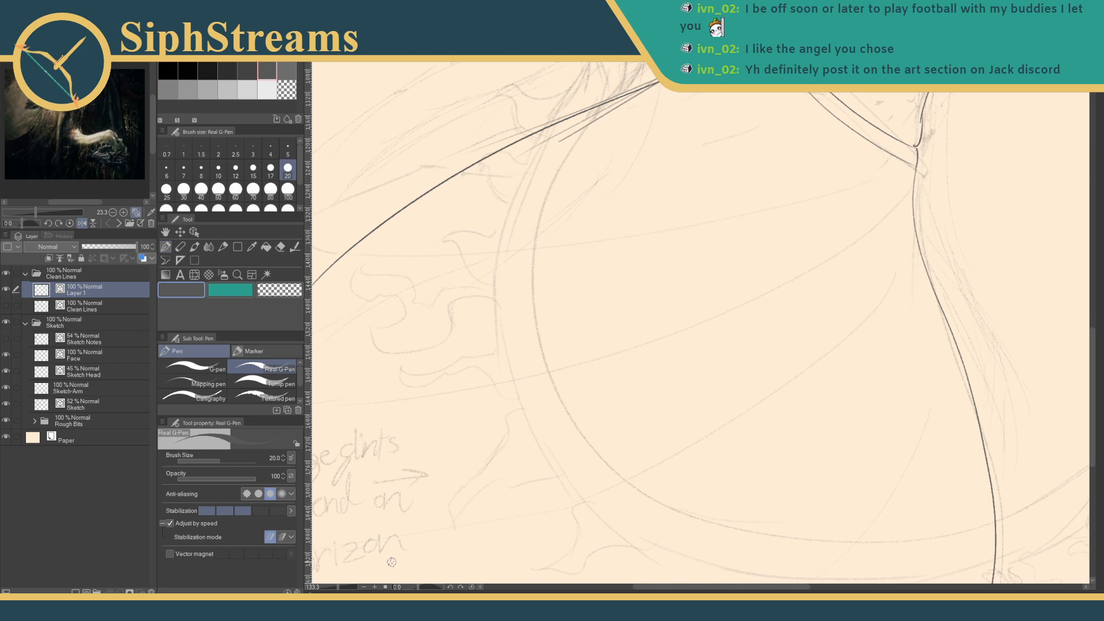
left_click_drag(345, 587, 335, 592)
left_click_drag(645, 441, 594, 500)
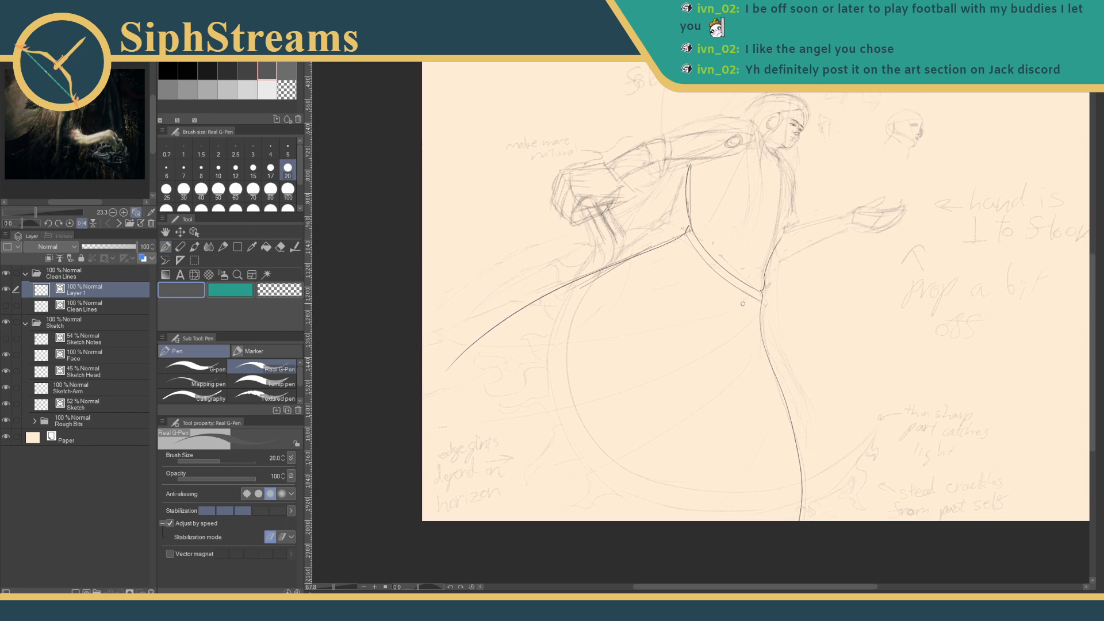
- Try a fold line running down across the skirt from just below the belt's front end
left_click_drag(742, 303, 655, 407)
key("ctrl+z")
left_click_drag(757, 368, 713, 403)
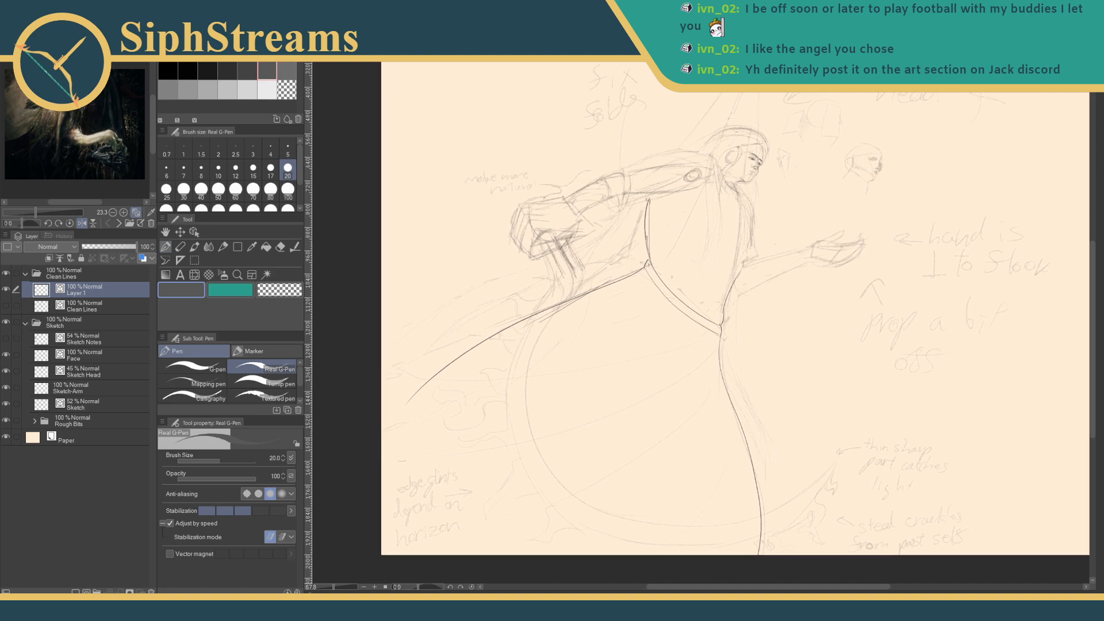
- Ink a guide line along the rear arm as two strokes, from elbow to wrist and from elbow to shoulder
left_click_drag(334, 587, 340, 587)
left_click_drag(475, 205, 627, 468)
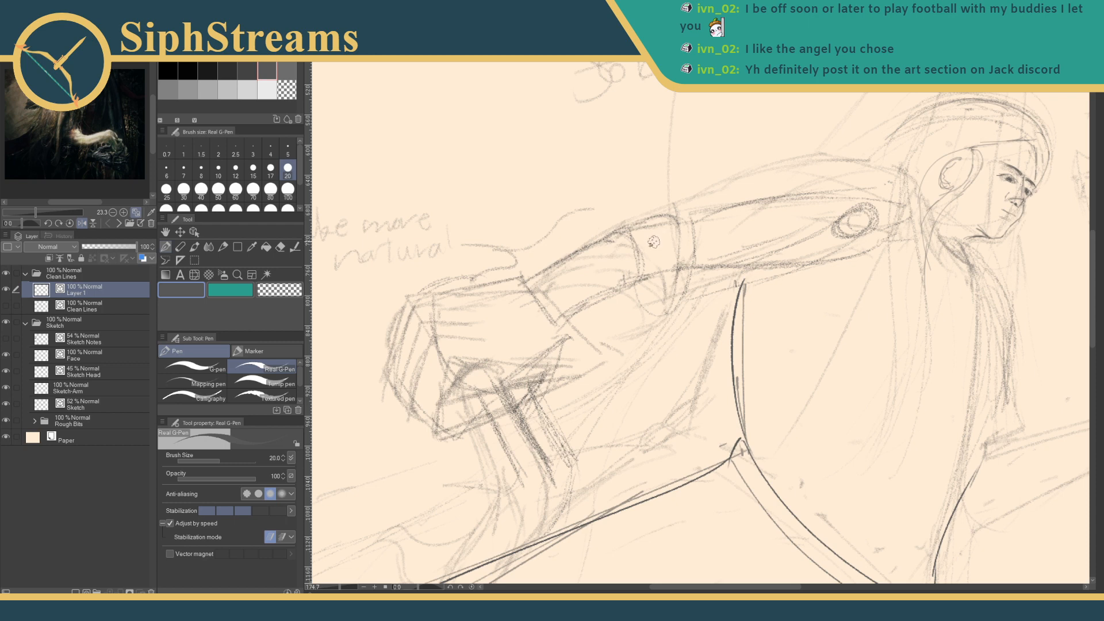
left_click_drag(654, 244, 513, 314)
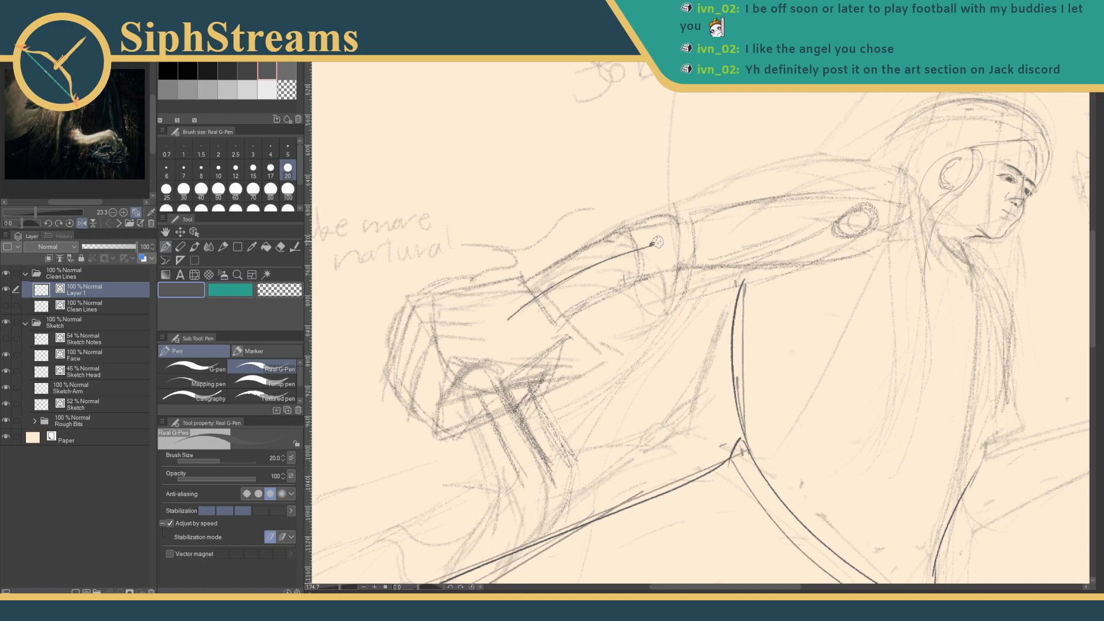
left_click_drag(451, 448, 489, 445)
left_click_drag(339, 588, 339, 586)
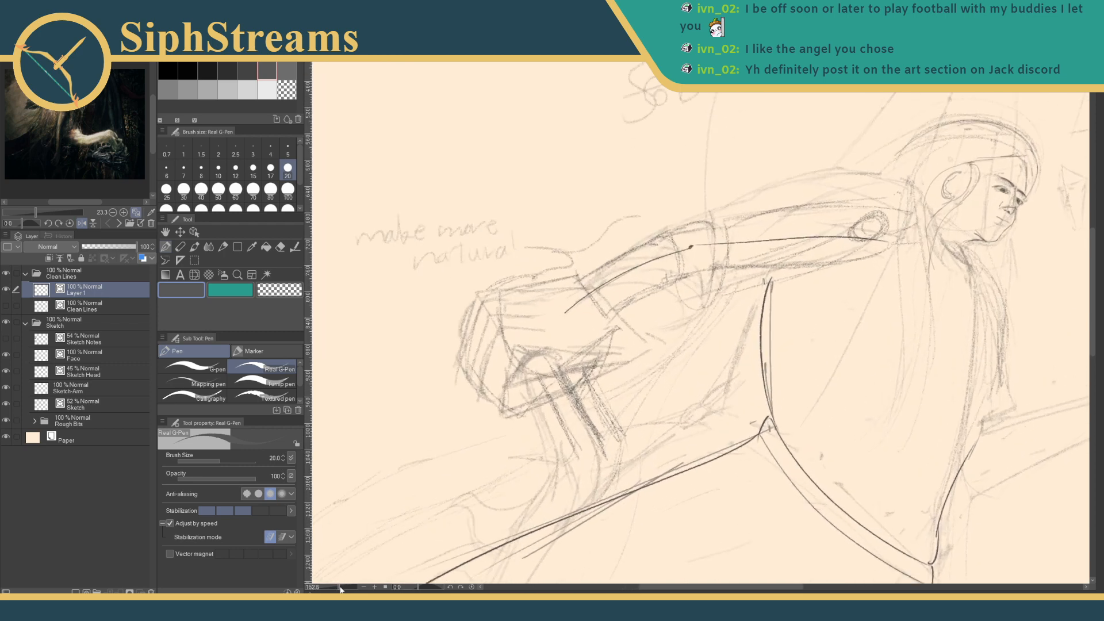
mouse_move(548, 385)
left_mouse_down()
mouse_move(530, 328)
mouse_move(591, 257)
mouse_move(610, 207)
mouse_move(602, 245)
left_mouse_up()
mouse_move(339, 587)
left_mouse_down()
mouse_move(329, 589)
mouse_move(338, 588)
left_mouse_up()
mouse_move(392, 515)
left_mouse_down()
mouse_move(466, 540)
mouse_move(404, 620)
left_mouse_up()
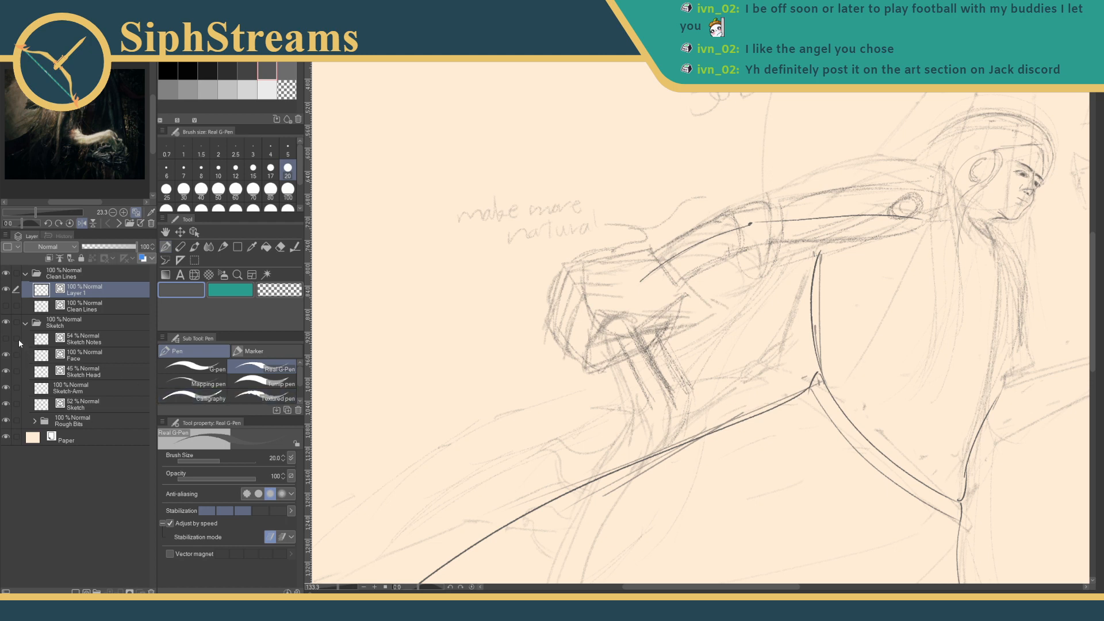
- Toggle the Face layer to check its content, and lower that layer's opacity to 41%
left_click(6, 356)
left_click(5, 356)
left_click(5, 372)
left_click(7, 357)
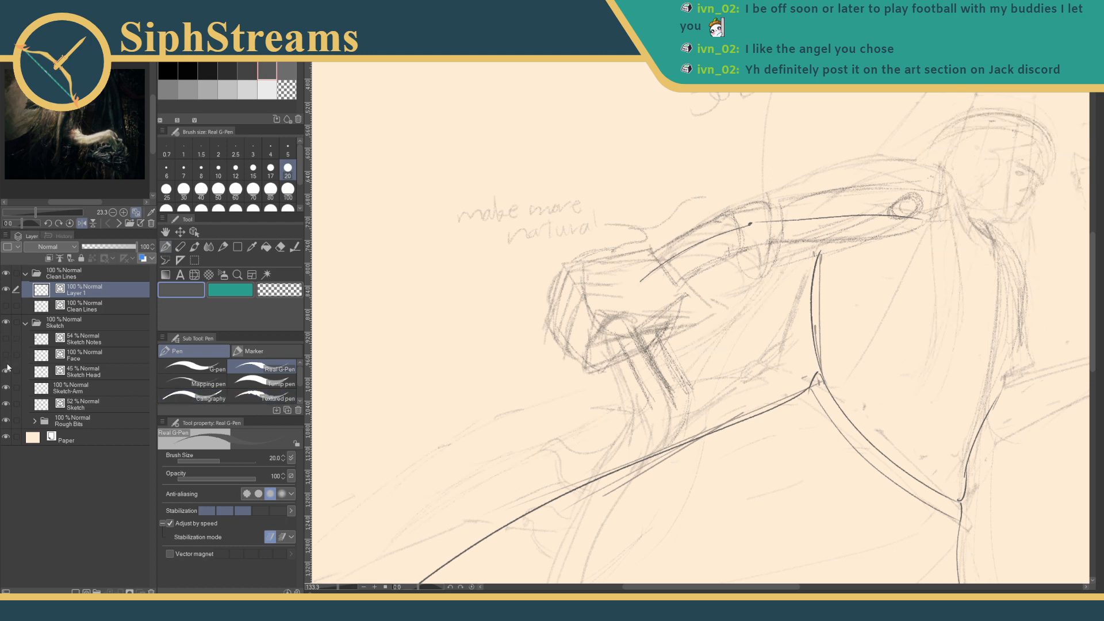
left_click(6, 356)
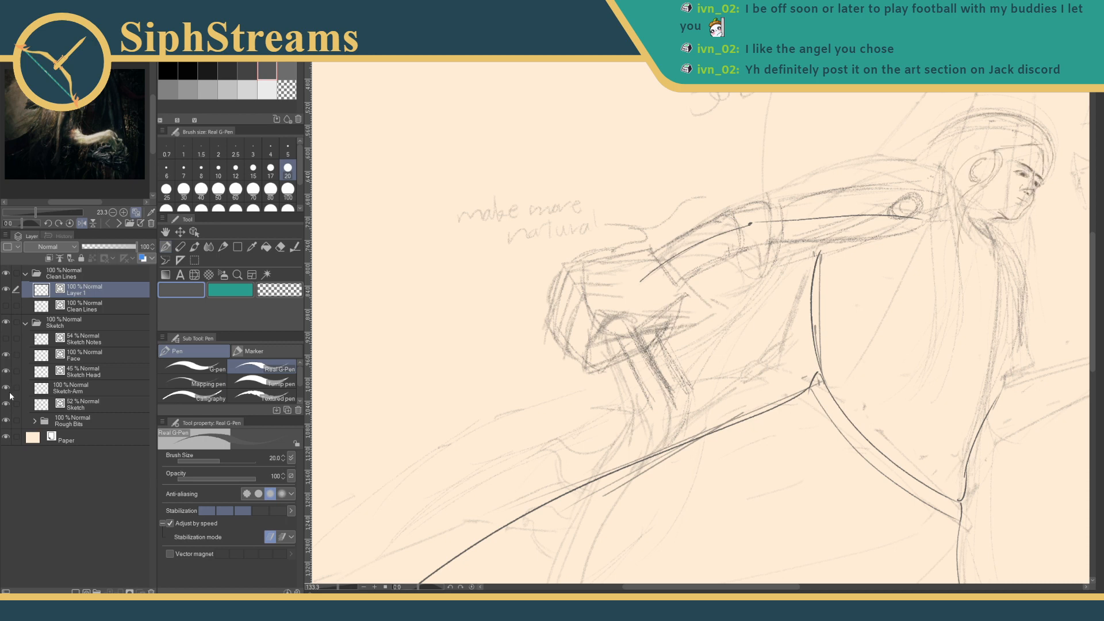
left_click(72, 361)
left_click_drag(137, 247, 106, 250)
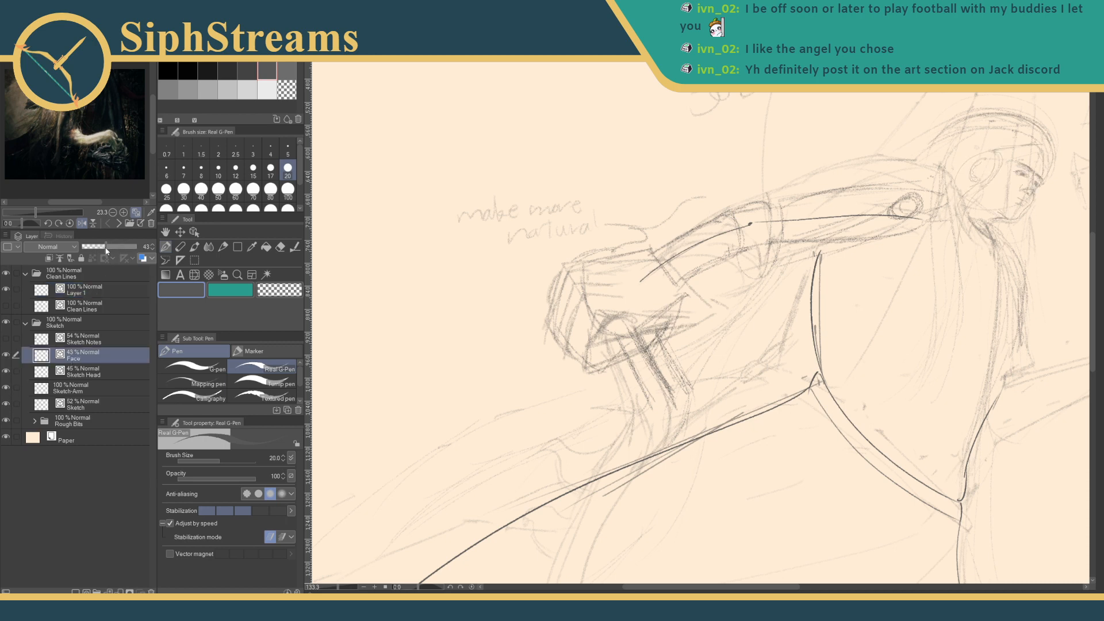
- Compare the Sketch and Sketch-Arm layers by toggling their visibility, leaving Sketch shown and Sketch-Arm hidden
left_click(7, 404)
left_click(7, 404)
left_click(5, 395)
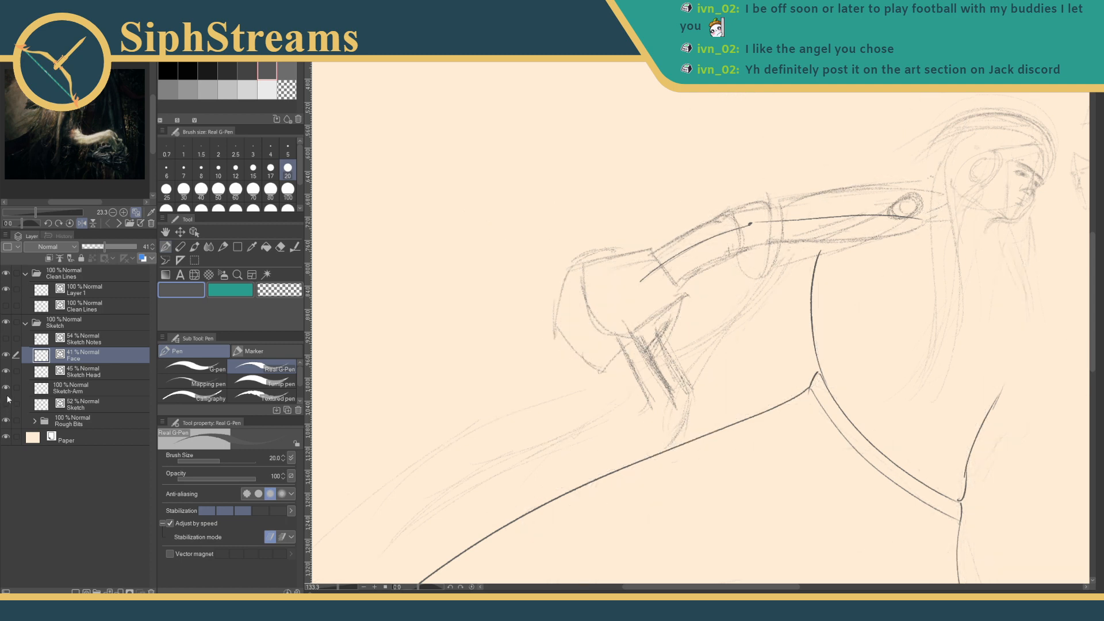
left_click(6, 405)
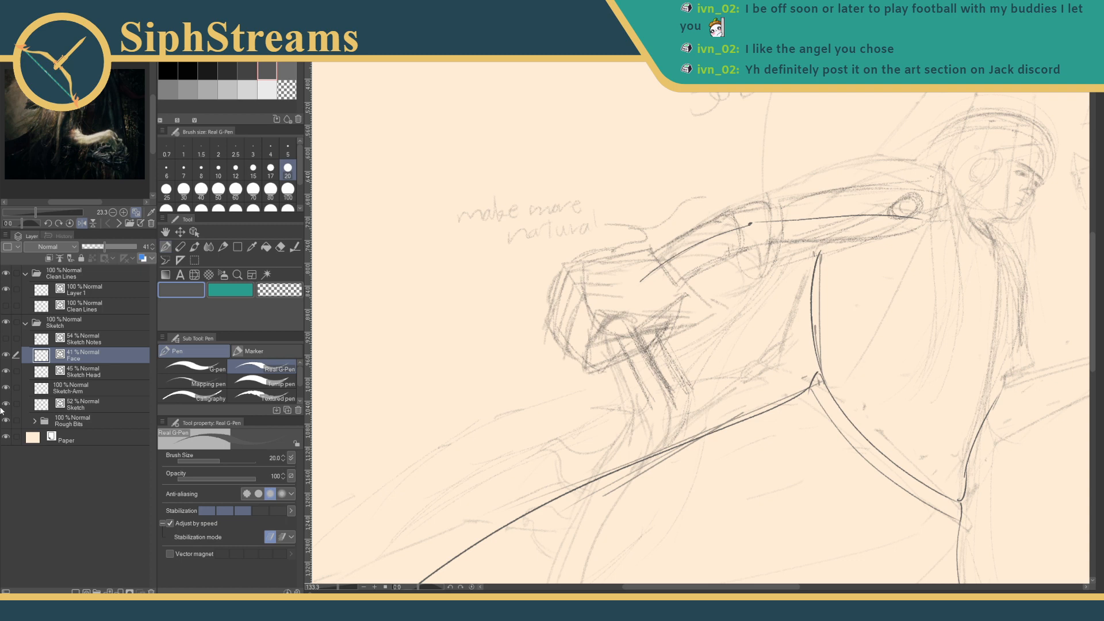
left_click(5, 388)
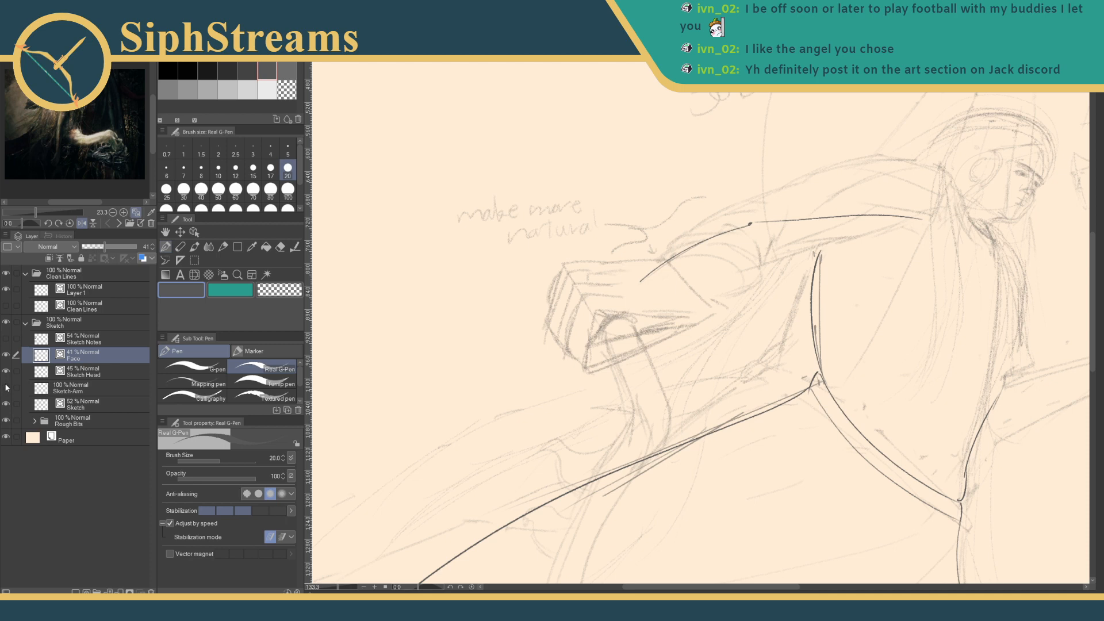
left_click(6, 388)
left_click(5, 388)
- Redraw the rear forearm's line at a flatter angle on Layer 1 and erase the previous forearm stroke
left_click(75, 311)
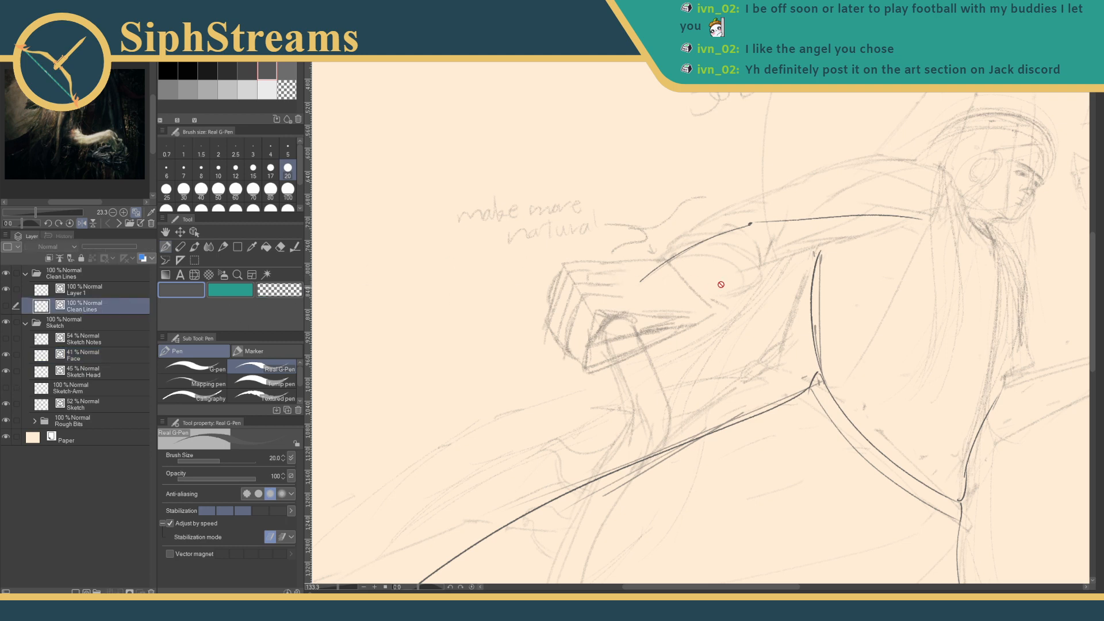
left_click(116, 294)
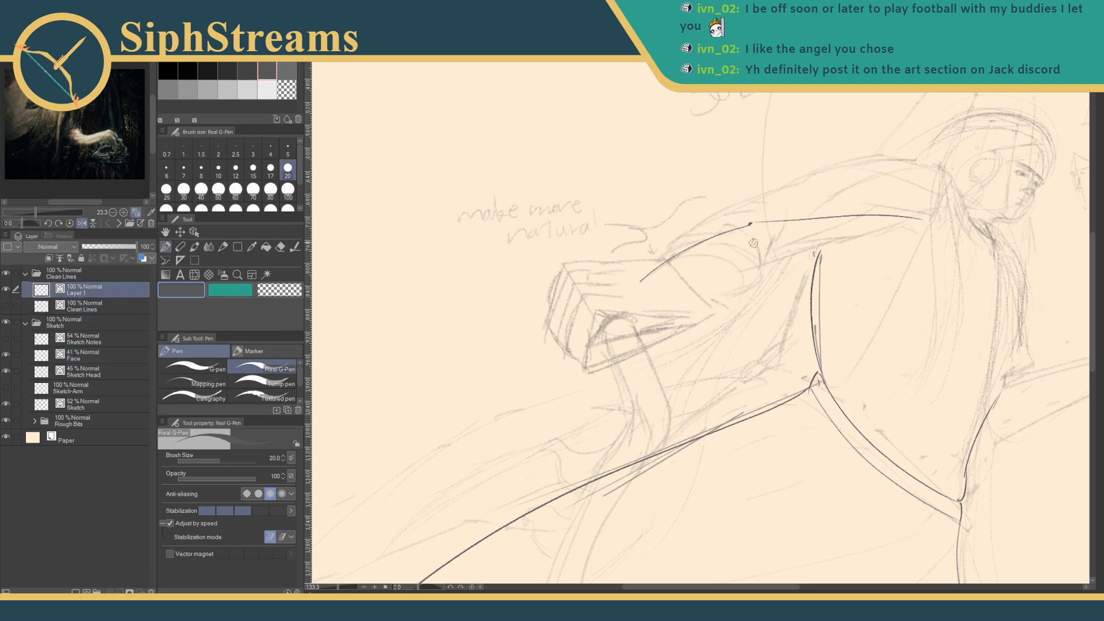
left_click_drag(751, 223, 605, 275)
key("e")
left_click_drag(636, 284, 680, 255)
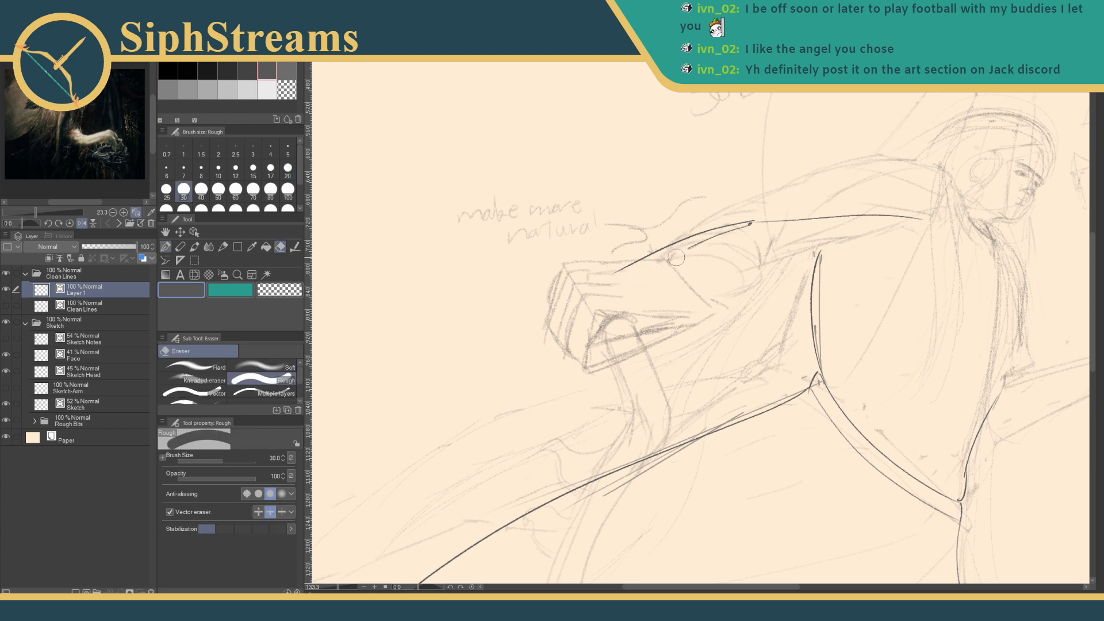
- Ink the rear arm's line again slightly higher, from the elbow to the wrist and from the elbow to the shoulder
key("p")
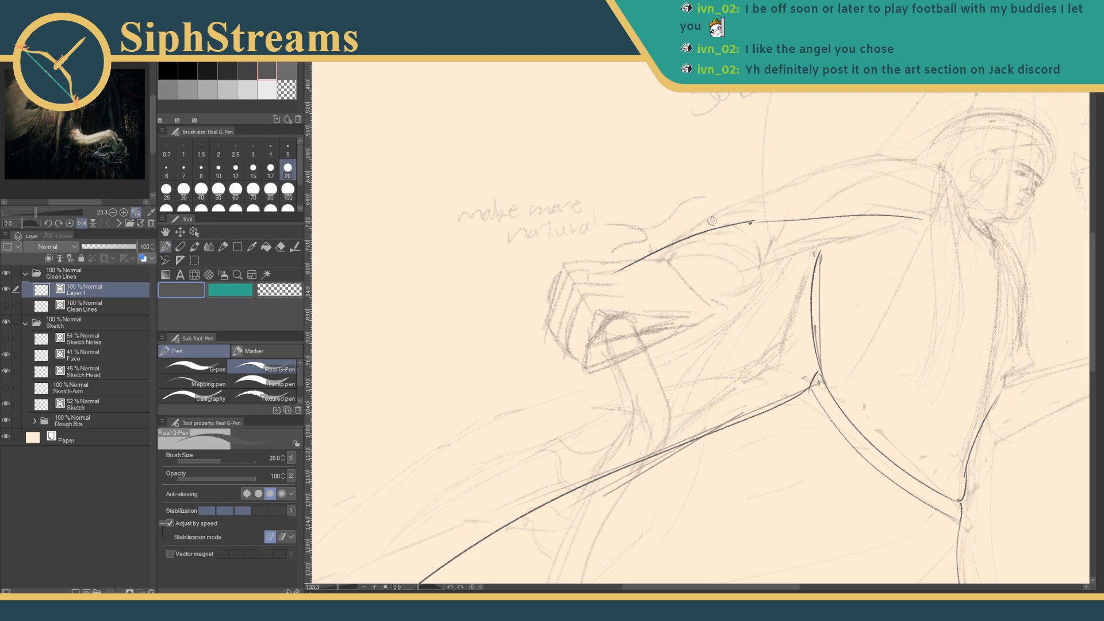
left_click_drag(763, 212, 581, 291)
left_click_drag(763, 210, 931, 226)
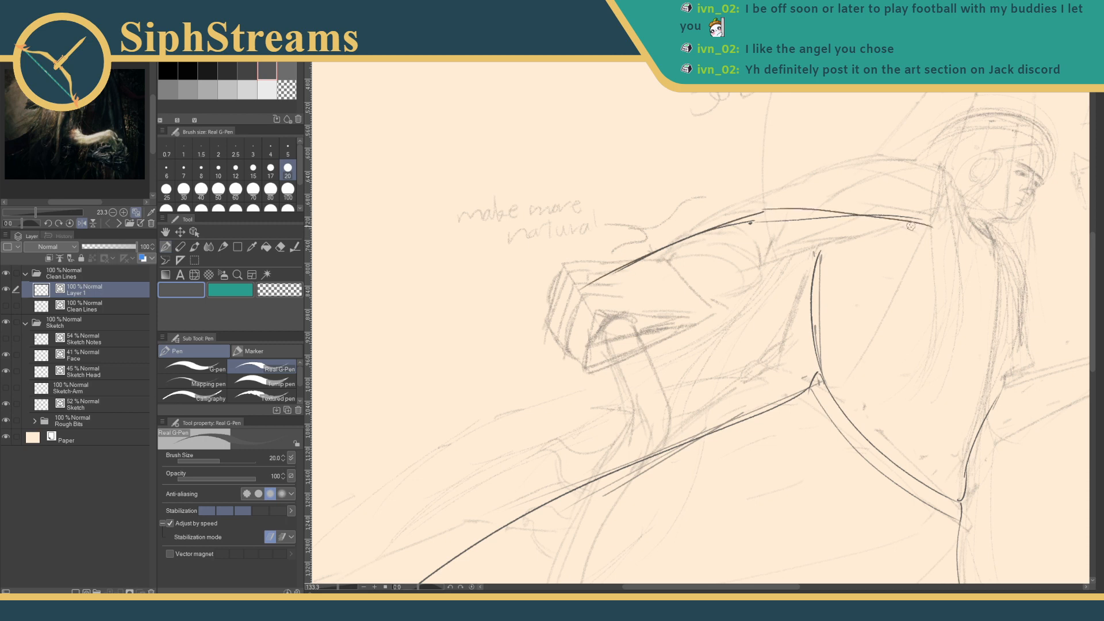
- Erase the old elbow-to-shoulder stroke beneath the new line, keeping the new line continuous
key("e")
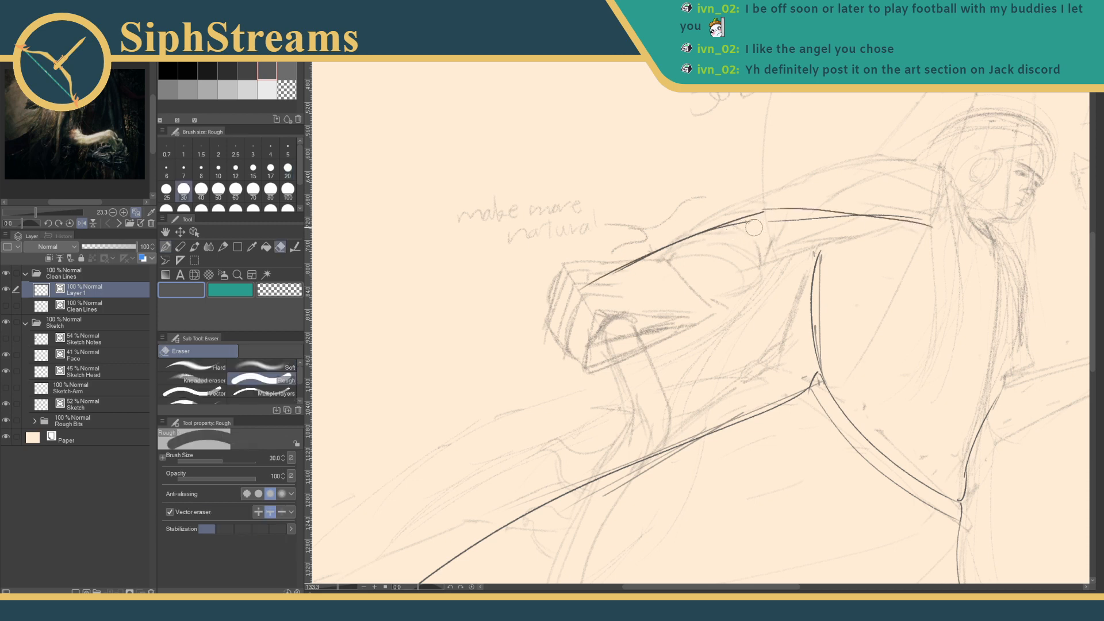
mouse_move(768, 222)
left_mouse_down()
mouse_move(921, 211)
mouse_move(855, 213)
left_mouse_up()
key("p")
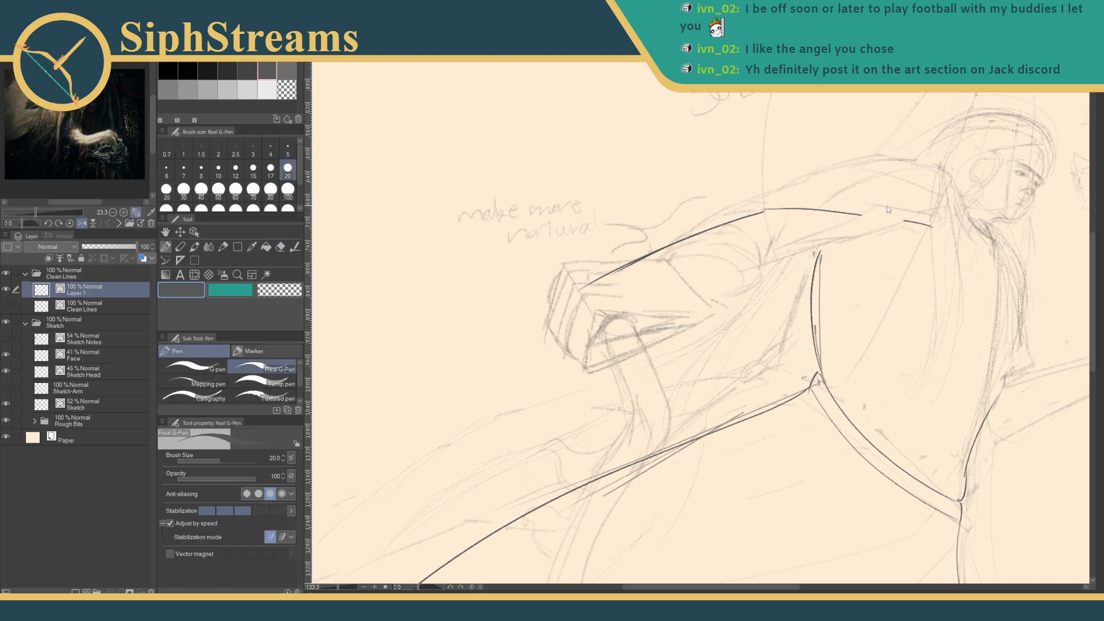
key("e")
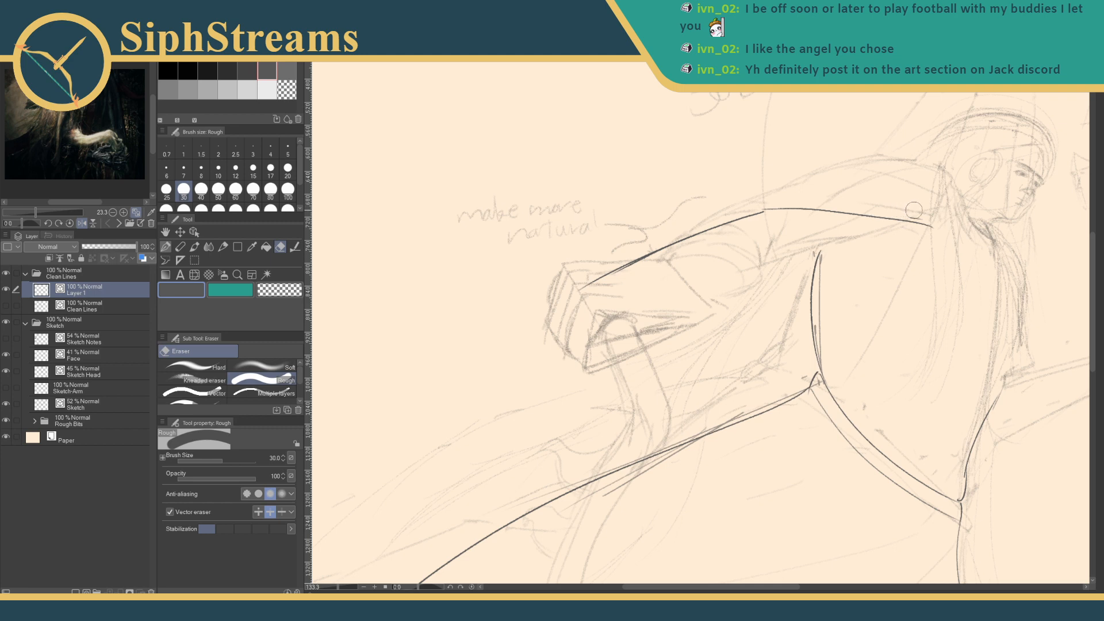
key("p")
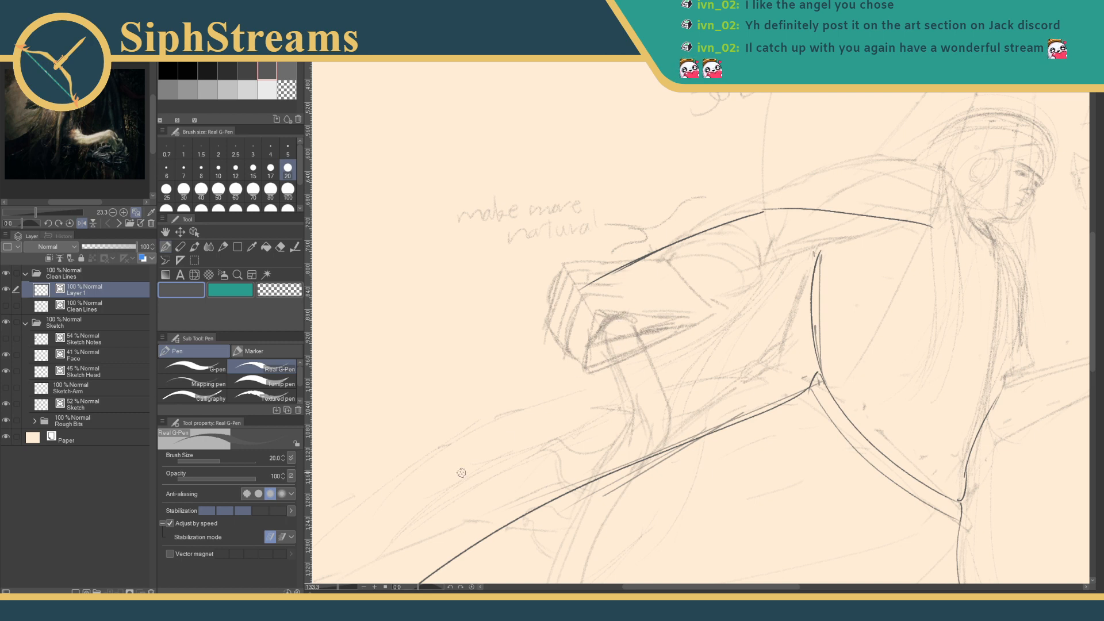
- Try an upper contour for the rear arm, arching from the shoulder back past the elbow
left_click_drag(338, 587, 341, 588)
left_click_drag(586, 325, 517, 447)
mouse_move(710, 307)
left_mouse_down()
mouse_move(629, 310)
mouse_move(651, 309)
left_mouse_up()
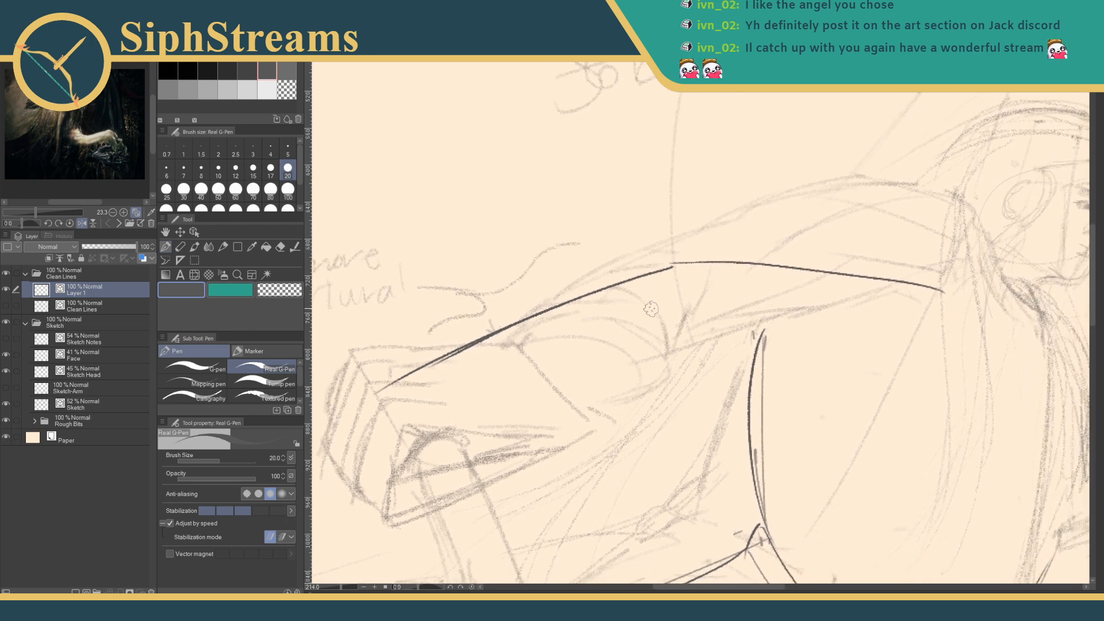
left_click_drag(760, 290, 693, 310)
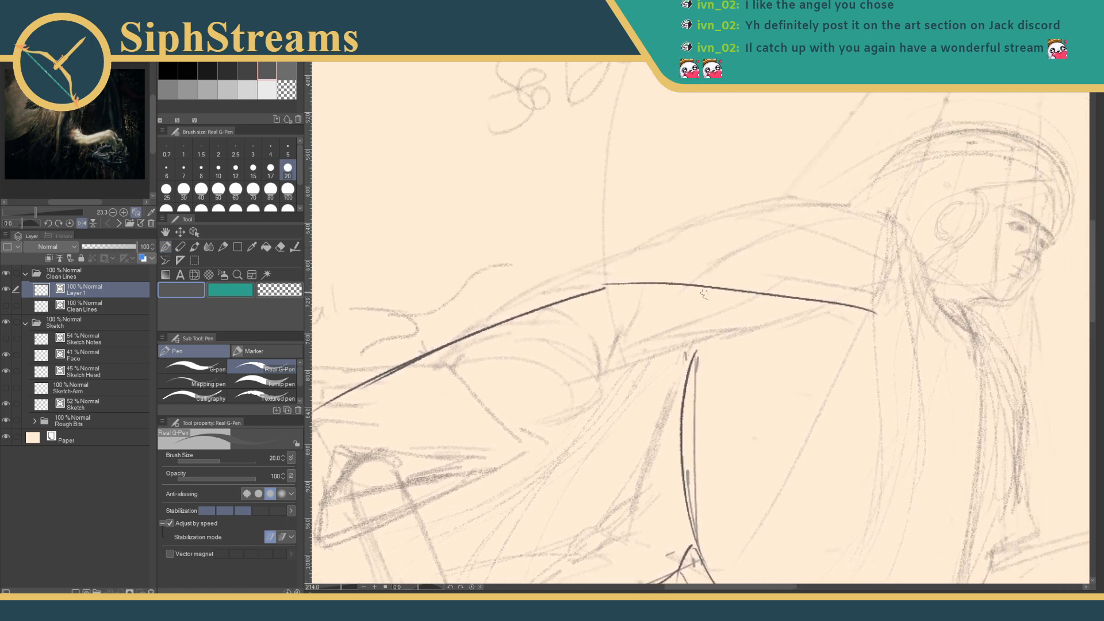
left_click_drag(875, 257, 547, 248)
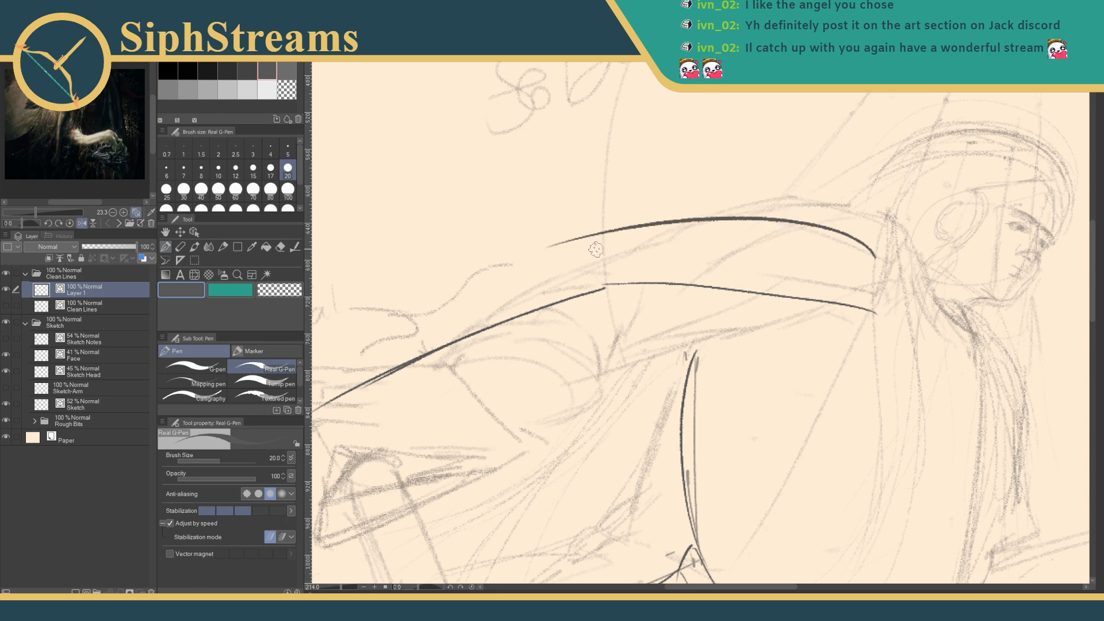
key("ctrl+z")
left_click_drag(655, 305, 745, 278)
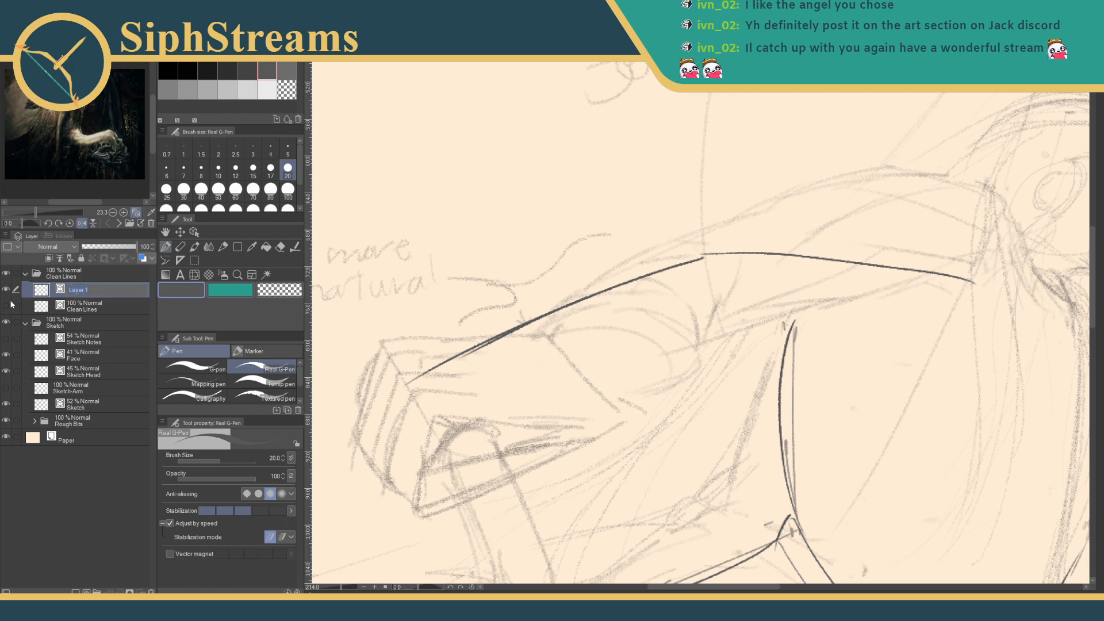
- Rename Layer 1 as Linework
key("Return")
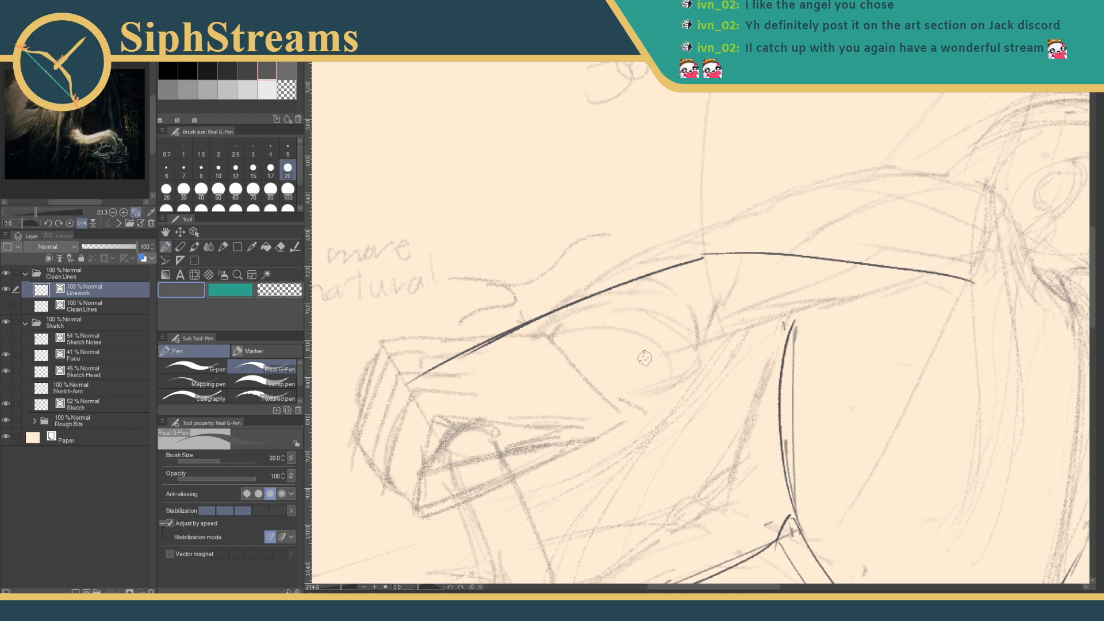
- Examine the rear arm's linework and the sketch around the skirt's lower back
mouse_move(648, 357)
left_mouse_down()
mouse_move(599, 167)
mouse_move(613, 237)
mouse_move(633, 182)
left_mouse_up()
mouse_move(727, 302)
left_mouse_down()
mouse_move(828, 190)
mouse_move(842, 203)
left_mouse_up()
left_click_drag(799, 243, 1010, 129)
mouse_move(794, 271)
left_mouse_down()
mouse_move(676, 347)
mouse_move(585, 470)
mouse_move(676, 305)
mouse_move(881, 97)
left_mouse_up()
mouse_move(620, 343)
left_mouse_down()
mouse_move(772, 207)
mouse_move(700, 330)
left_mouse_up()
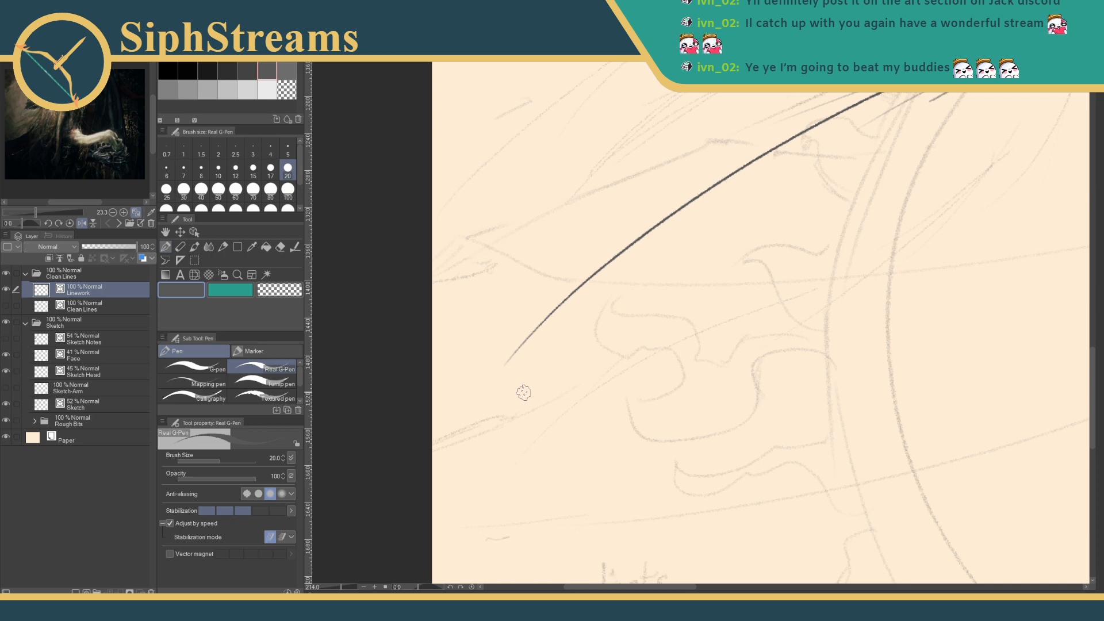
left_click_drag(759, 362, 582, 520)
mouse_move(655, 354)
left_mouse_down()
mouse_move(791, 323)
mouse_move(643, 387)
mouse_move(546, 519)
left_mouse_up()
mouse_move(336, 589)
left_mouse_down()
mouse_move(325, 589)
mouse_move(340, 590)
left_mouse_up()
left_click_drag(664, 454, 524, 347)
left_click_drag(687, 344, 809, 182)
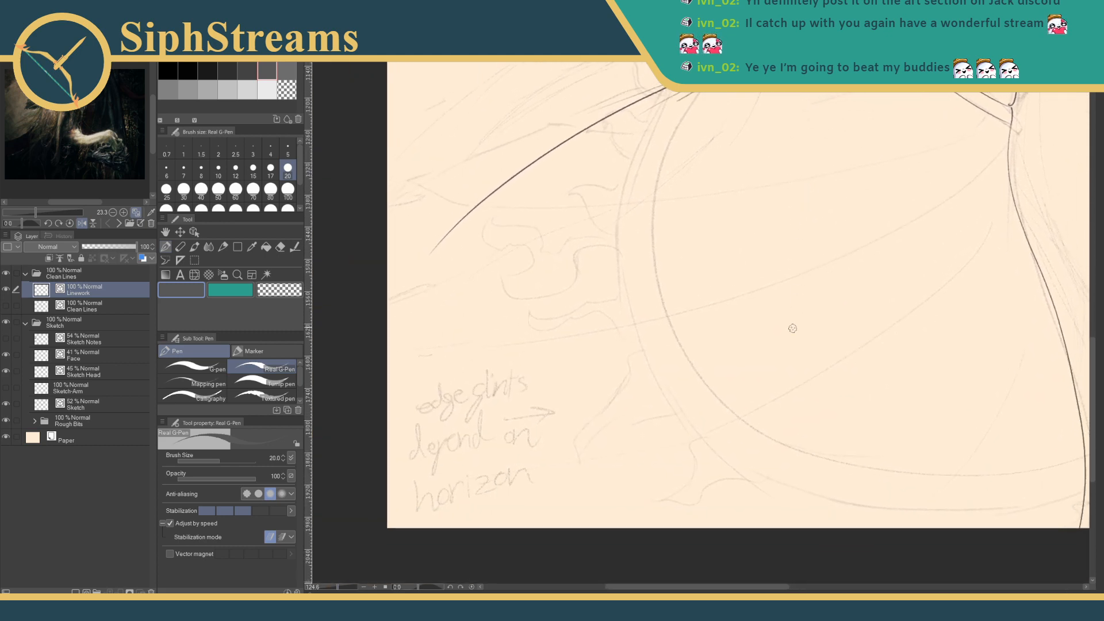
- Ink a curved front fold sweeping from beneath the belt's front end down and back, with short secondary fold lines beneath it
mouse_move(855, 303)
left_mouse_down()
mouse_move(863, 308)
mouse_move(699, 372)
left_mouse_up()
left_click_drag(815, 231, 798, 293)
mouse_move(809, 239)
left_mouse_down()
mouse_move(830, 291)
mouse_move(717, 535)
left_mouse_up()
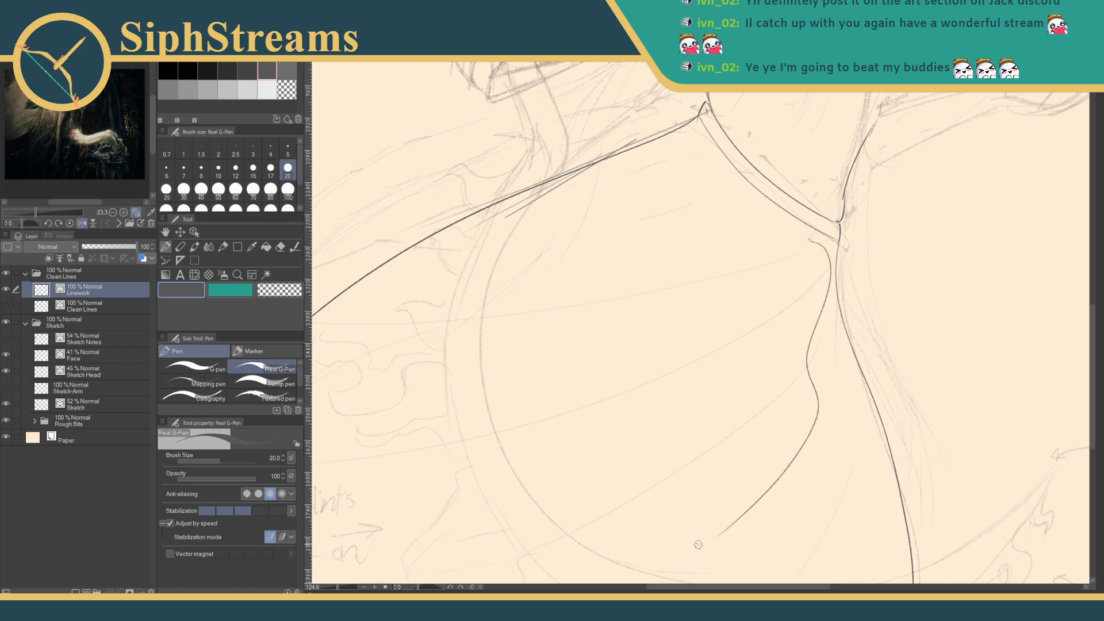
key("ctrl+z")
mouse_move(816, 238)
left_mouse_down()
mouse_move(828, 285)
mouse_move(727, 476)
left_mouse_up()
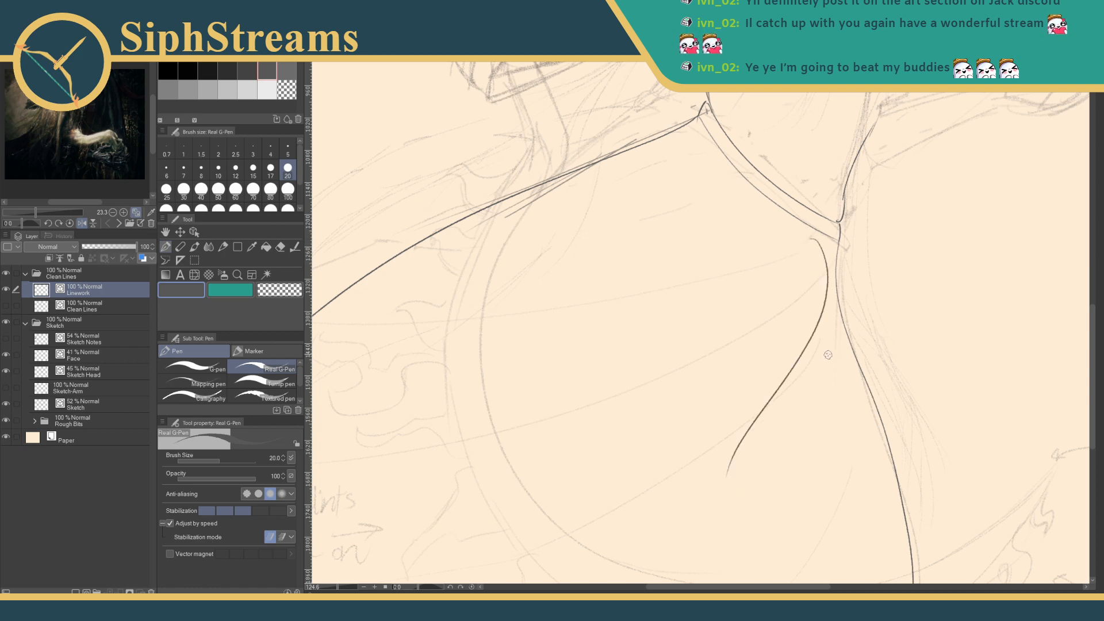
left_click_drag(791, 387, 754, 561)
mouse_move(776, 498)
left_mouse_down()
mouse_move(784, 358)
mouse_move(752, 528)
left_mouse_up()
- Ink a fold line just beneath the skirt's upper back edge, ending in a small gathered wrinkle at the belt
left_click_drag(702, 184, 564, 248)
key("ctrl+z")
mouse_move(720, 201)
left_mouse_down()
mouse_move(688, 179)
mouse_move(566, 238)
left_mouse_up()
key("ctrl+z")
mouse_move(716, 199)
left_mouse_down()
mouse_move(692, 165)
mouse_move(688, 177)
mouse_move(542, 243)
left_mouse_up()
left_click_drag(705, 239, 725, 204)
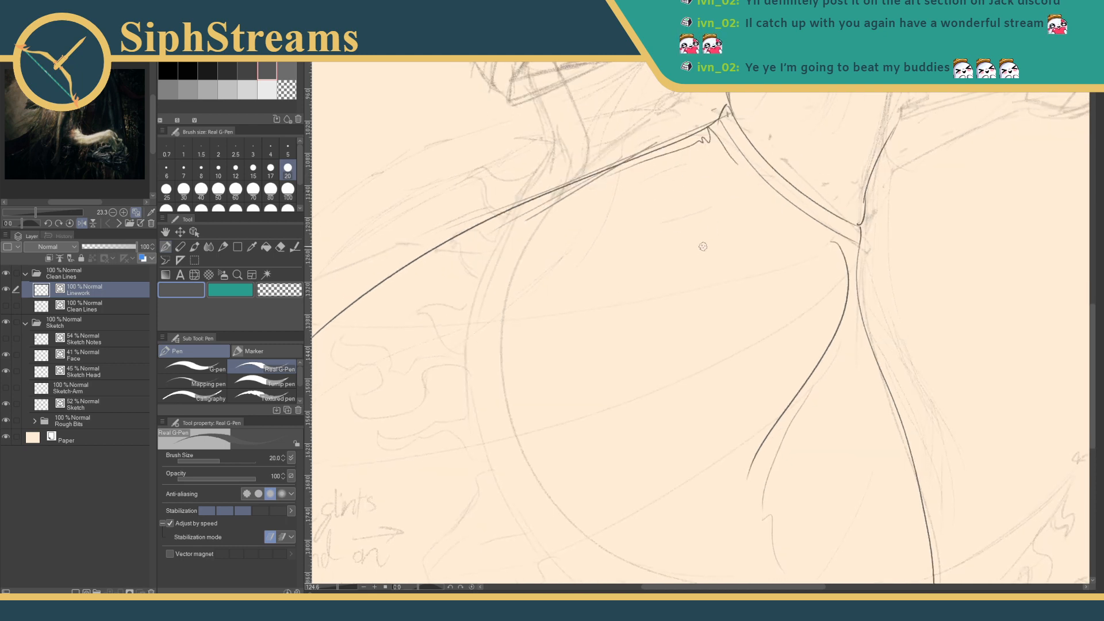
mouse_move(650, 372)
left_mouse_down()
mouse_move(541, 409)
mouse_move(759, 256)
mouse_move(635, 304)
left_mouse_up()
key("ctrl+z")
mouse_move(747, 300)
left_mouse_down()
mouse_move(631, 333)
mouse_move(552, 374)
left_mouse_up()
key("ctrl+z")
key("ctrl+z")
key("ctrl+z")
- Ink a long fold line across the skirt's middle, with a small kink partway, running down toward the back hem
left_click_drag(785, 299, 438, 407)
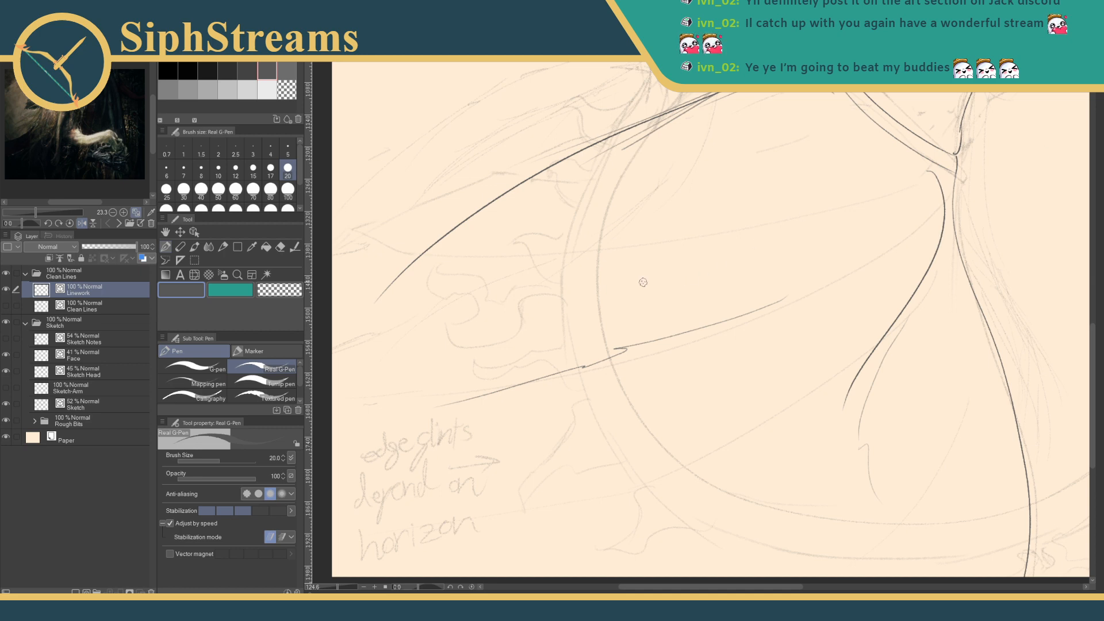
left_click_drag(606, 347, 663, 465)
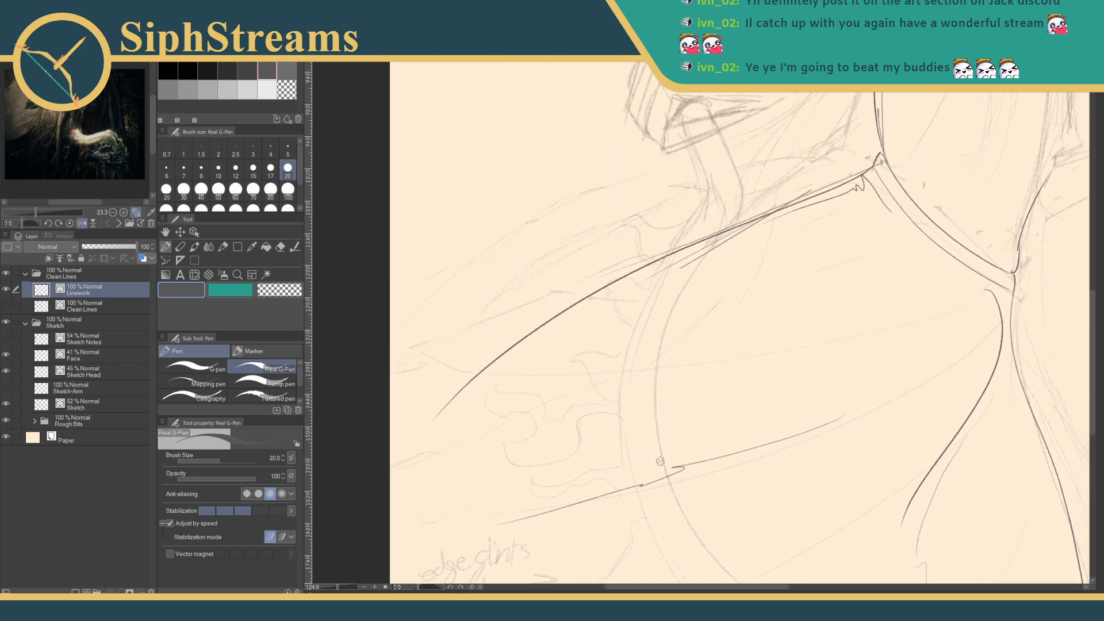
left_click_drag(740, 285, 619, 511)
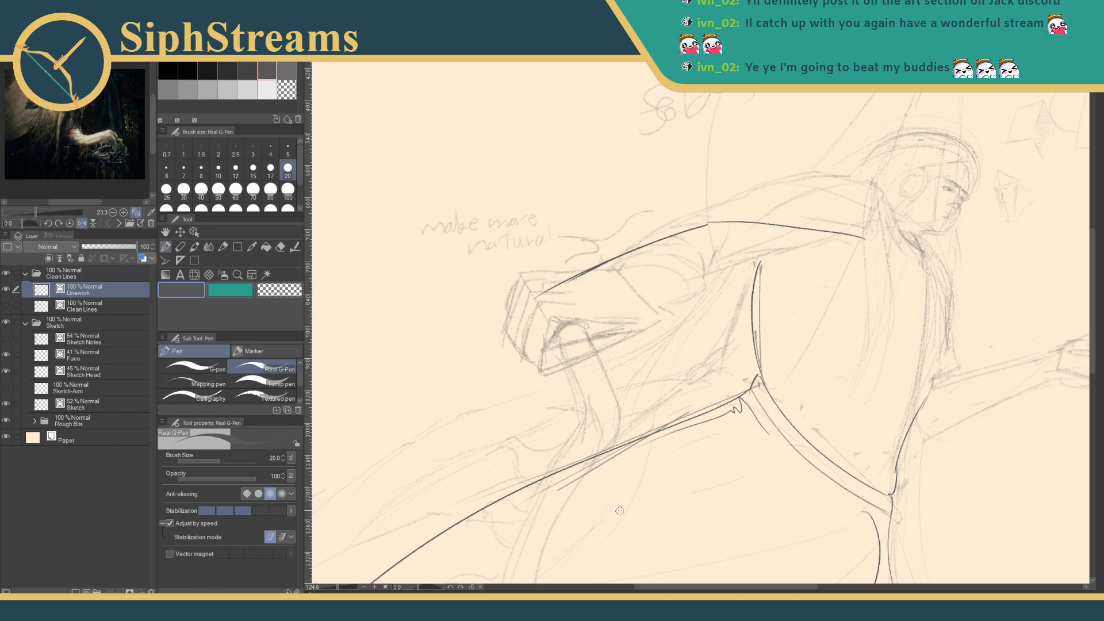
mouse_move(713, 298)
left_mouse_down()
mouse_move(730, 269)
mouse_move(696, 307)
left_mouse_up()
scroll(614, 427, "up", 5)
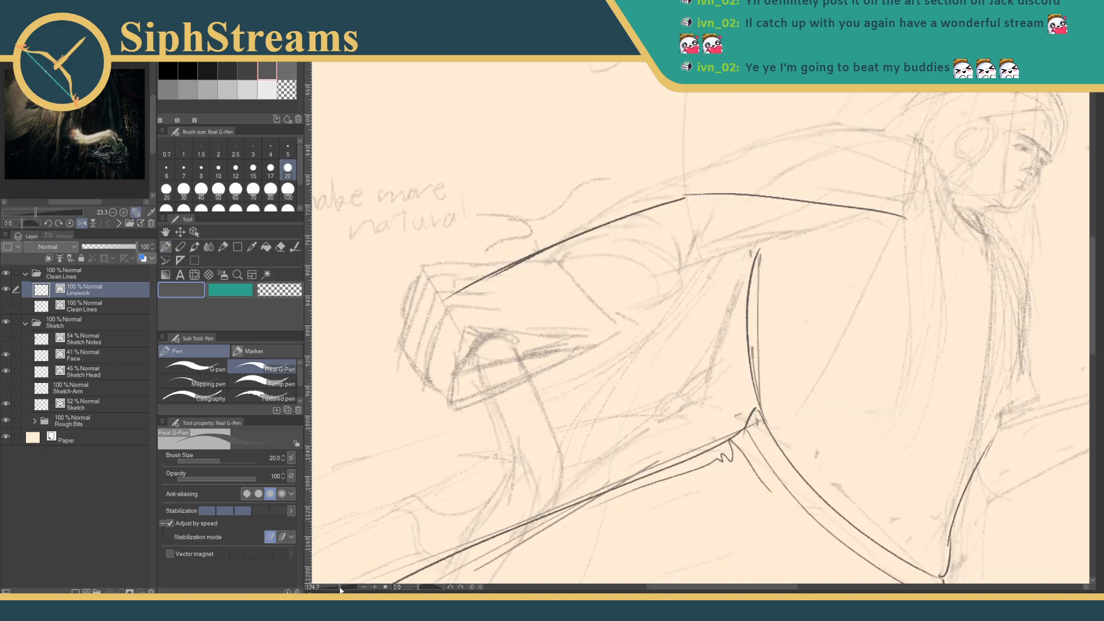
left_click_drag(528, 438, 535, 430)
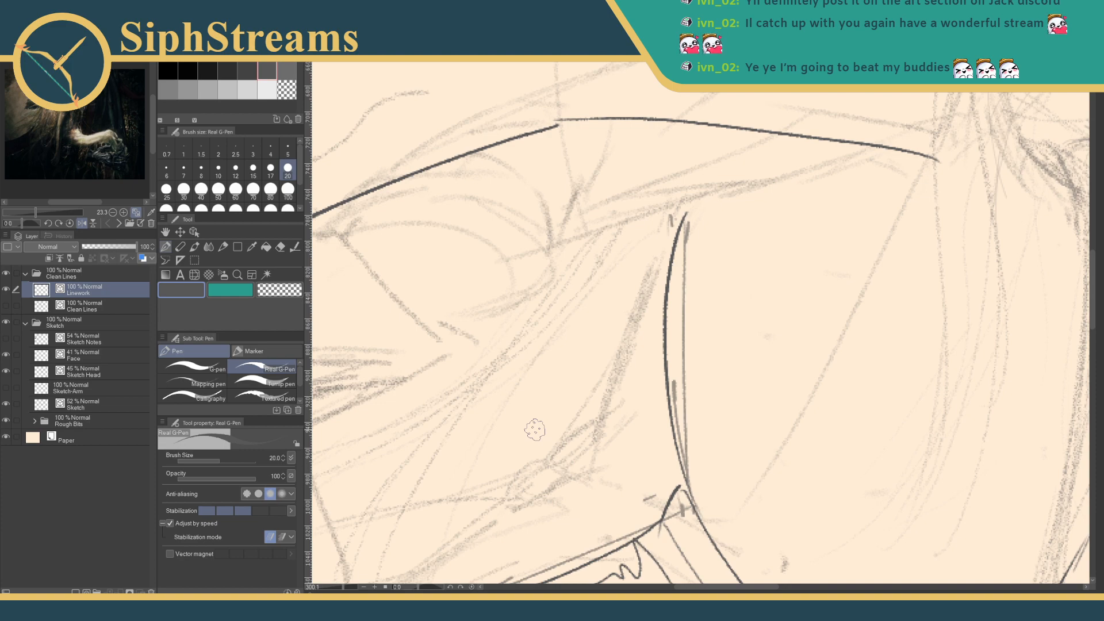
- Extend the skirt's upper back contour in a smooth curve out to the canvas edge
mouse_move(510, 396)
left_mouse_down()
mouse_move(552, 169)
mouse_move(696, 55)
mouse_move(686, 65)
left_mouse_up()
left_click_drag(339, 589, 337, 590)
mouse_move(406, 528)
left_mouse_down()
mouse_move(436, 463)
mouse_move(473, 424)
mouse_move(380, 484)
left_mouse_up()
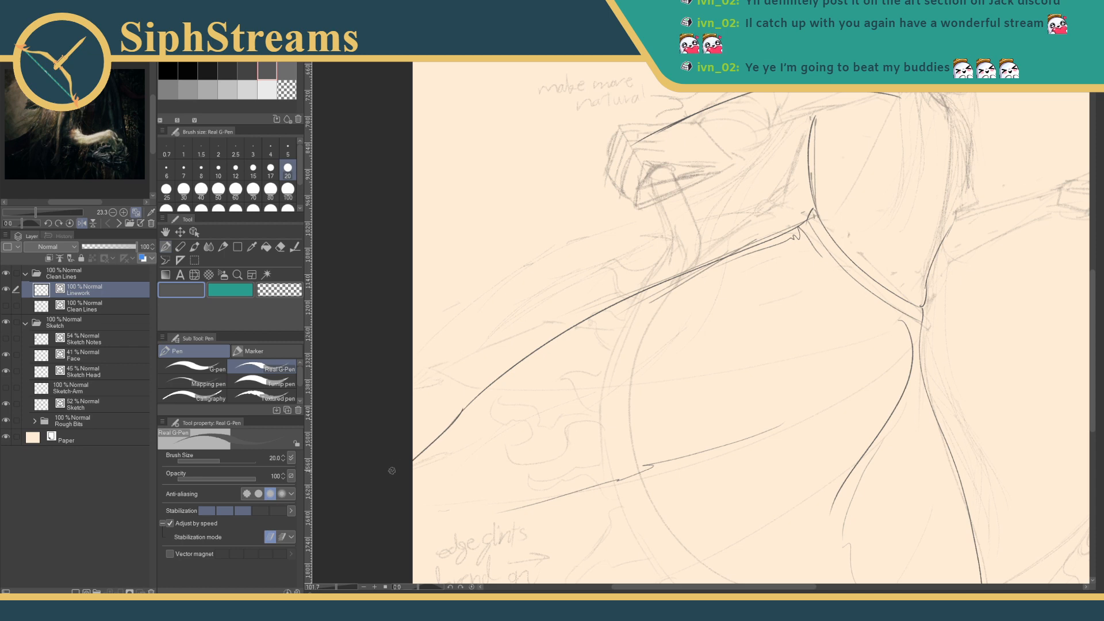
key("ctrl+z")
left_click_drag(463, 411, 375, 501)
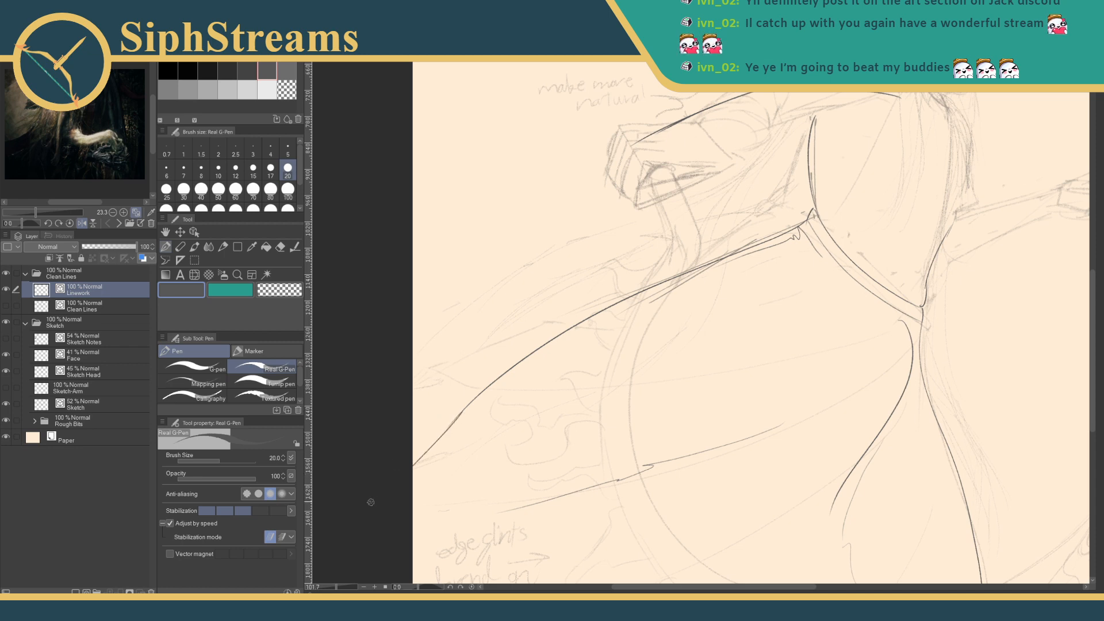
mouse_move(499, 386)
left_mouse_down()
mouse_move(560, 259)
mouse_move(526, 291)
mouse_move(437, 329)
left_mouse_up()
key("ctrl+z")
key("ctrl+z")
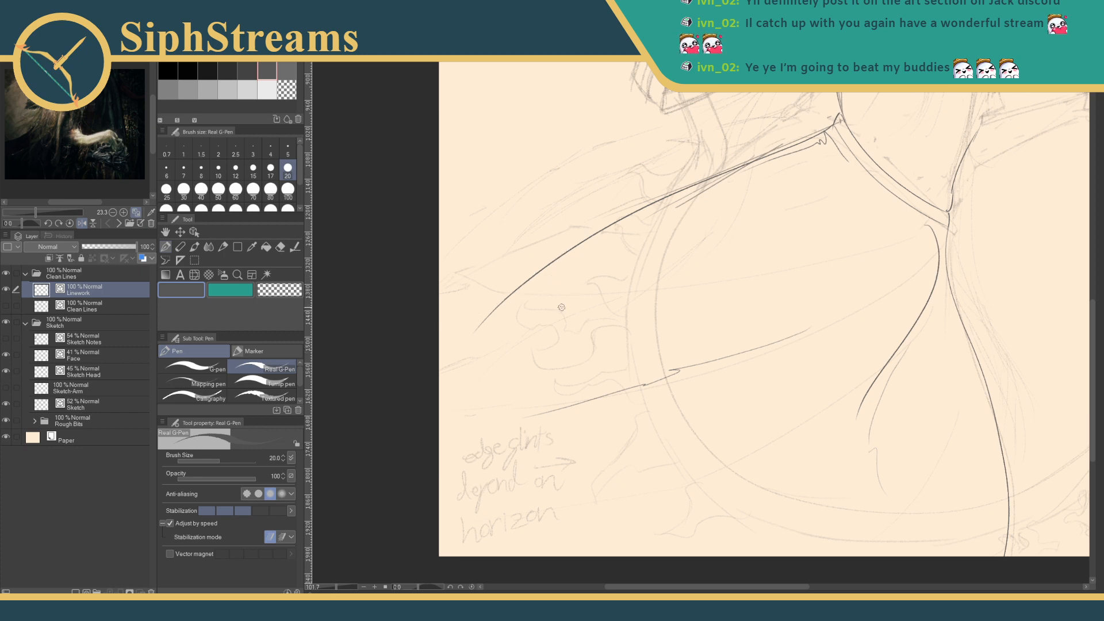
left_click_drag(501, 303, 373, 404)
- Ink two curved, U-shaped drapery folds on the upper torso beside the back contour
mouse_move(504, 349)
left_mouse_down()
mouse_move(515, 490)
mouse_move(473, 544)
left_mouse_up()
left_click_drag(598, 434, 425, 483)
scroll(448, 491, "up", 6)
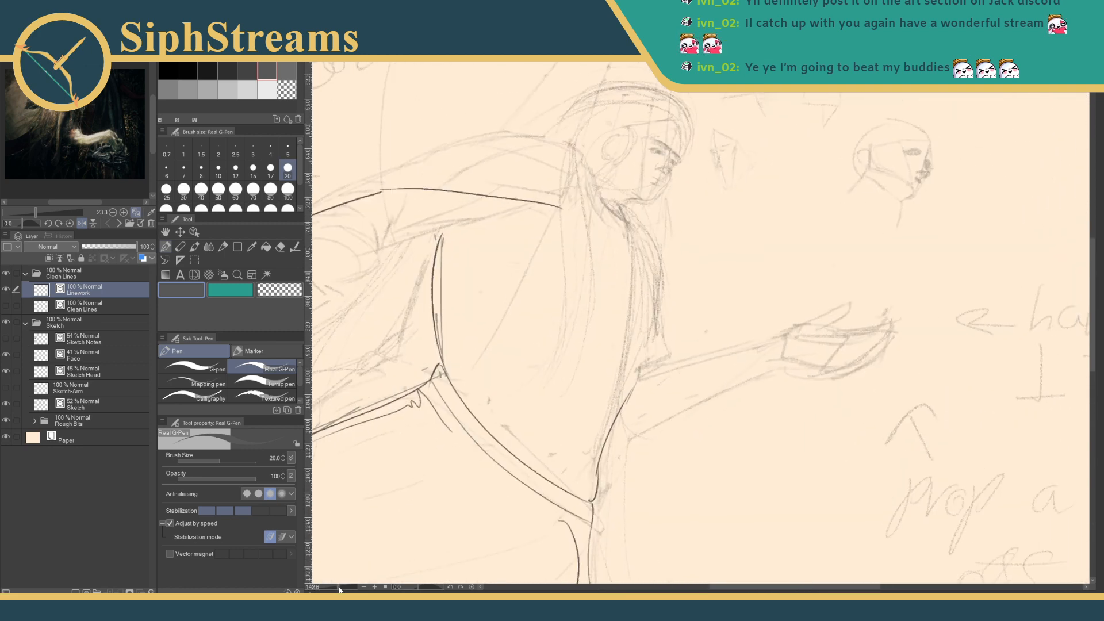
left_click_drag(560, 489, 584, 521)
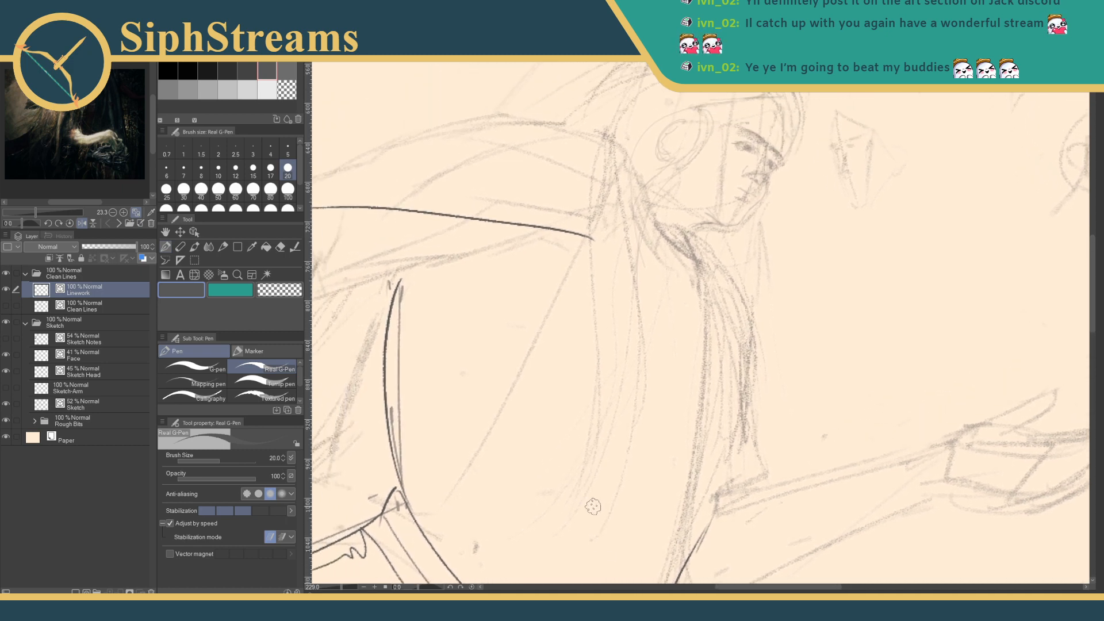
left_click_drag(597, 300, 679, 180)
left_click_drag(594, 247, 632, 274)
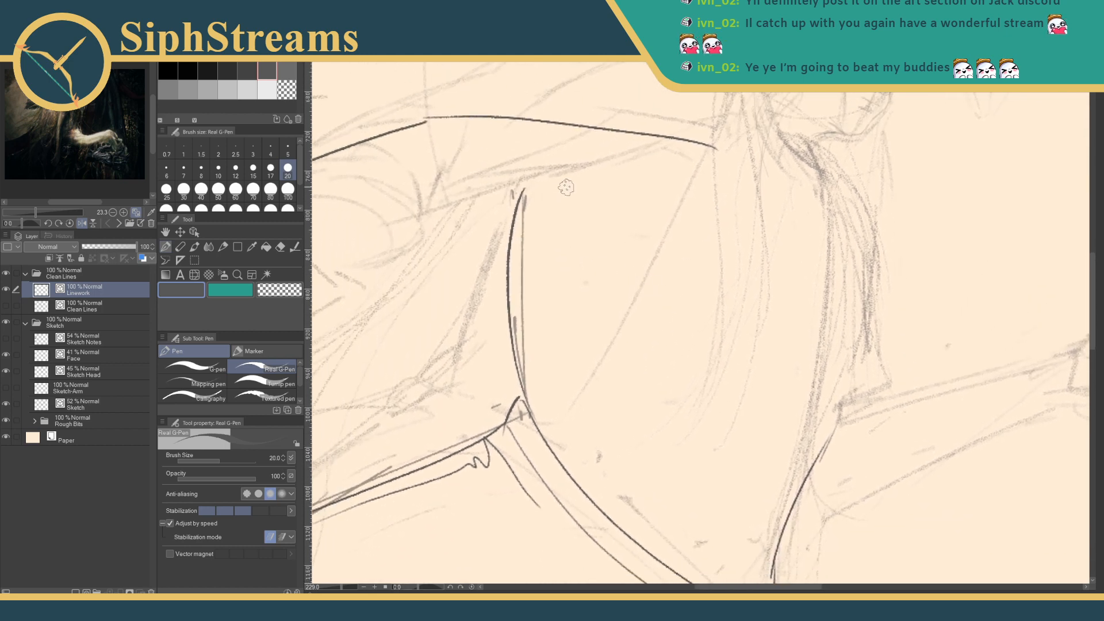
left_click_drag(542, 200, 578, 259)
left_click_drag(643, 210, 542, 339)
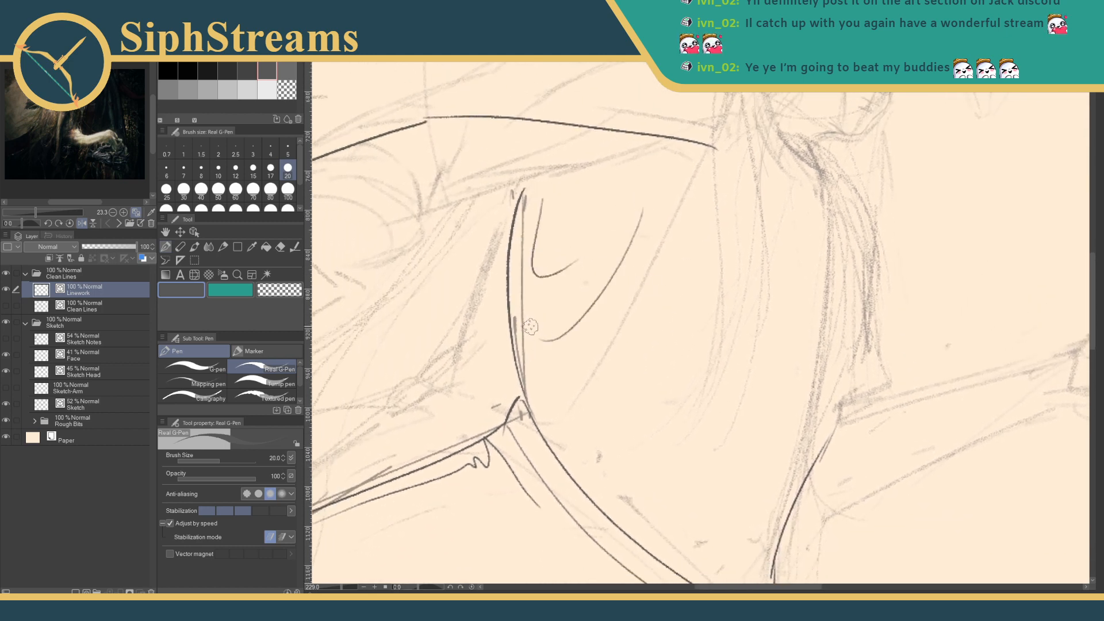
- Ink small bunched wrinkles in the torso fabric just above the belt, at its back end and toward its front
mouse_move(542, 428)
left_mouse_down()
mouse_move(575, 455)
mouse_move(621, 410)
left_mouse_up()
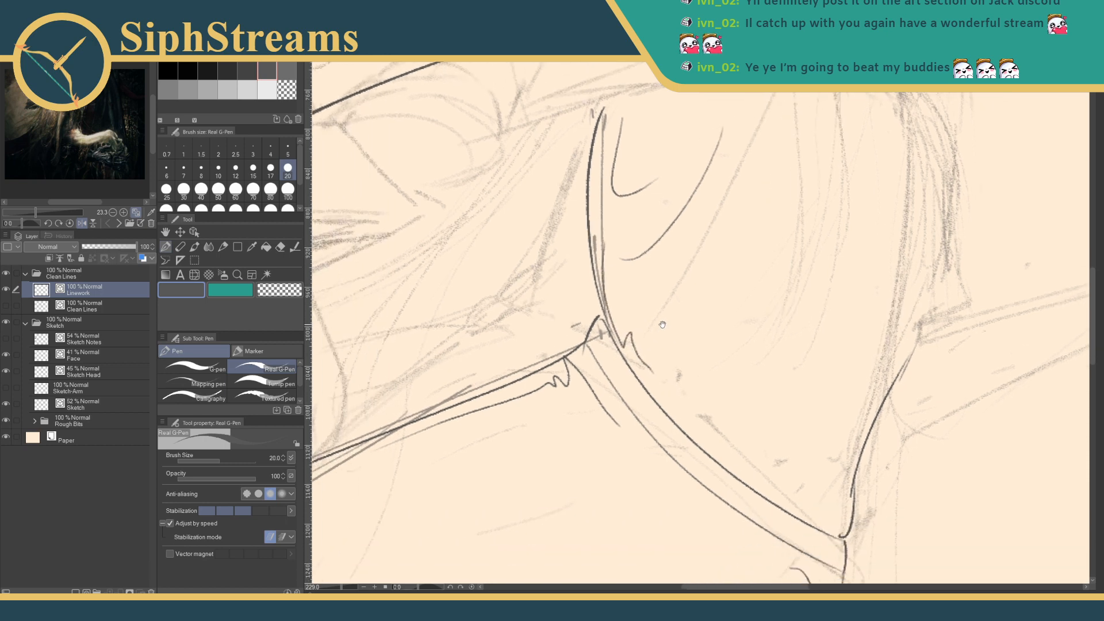
left_click_drag(654, 328, 661, 352)
left_click_drag(697, 460, 545, 285)
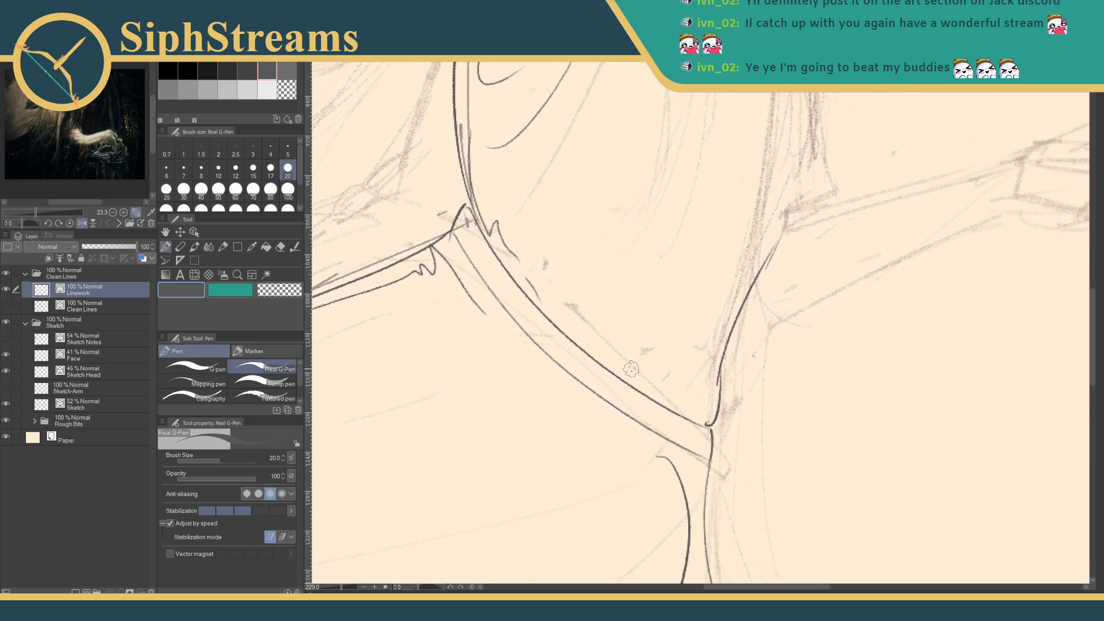
mouse_move(623, 368)
left_mouse_down()
mouse_move(779, 436)
mouse_move(850, 416)
left_mouse_up()
- Undo the arched stroke on the upper skirt and ink short parallel fold lines beneath the skirt's upper back edge
mouse_move(713, 334)
left_mouse_down()
mouse_move(787, 318)
mouse_move(633, 352)
mouse_move(618, 369)
left_mouse_up()
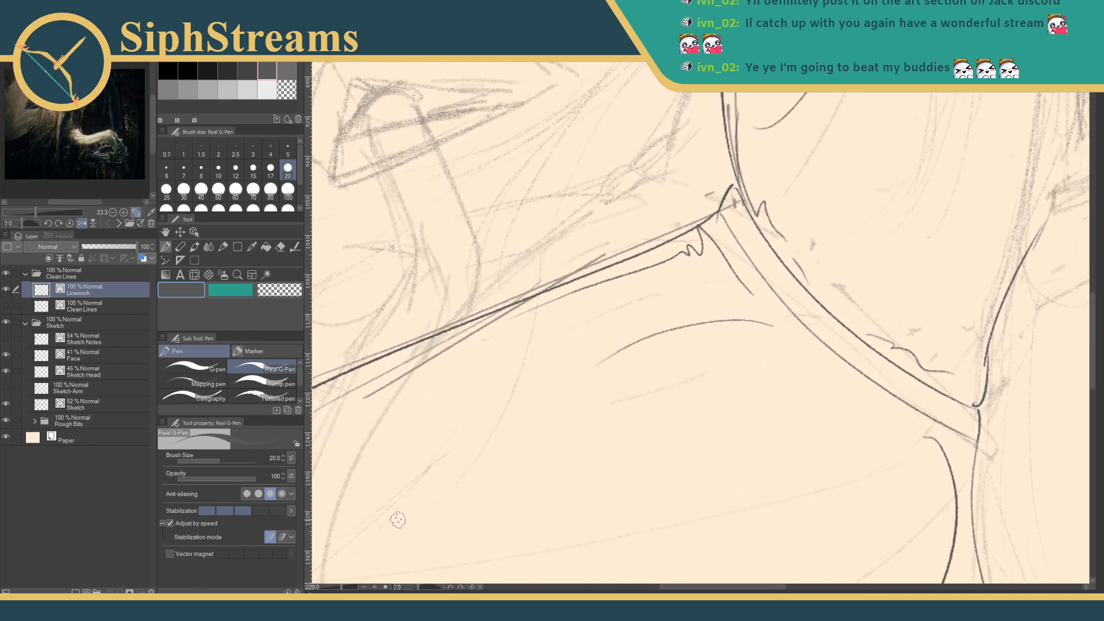
key("ctrl+z")
left_click_drag(505, 356, 650, 313)
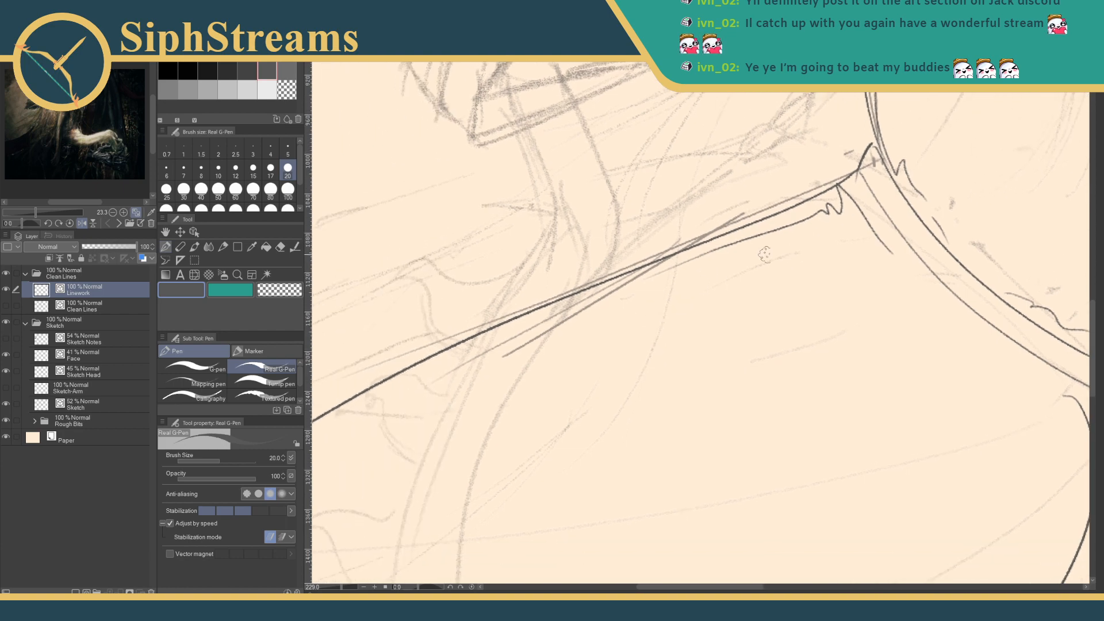
left_click_drag(805, 236, 655, 290)
left_click_drag(783, 251, 740, 266)
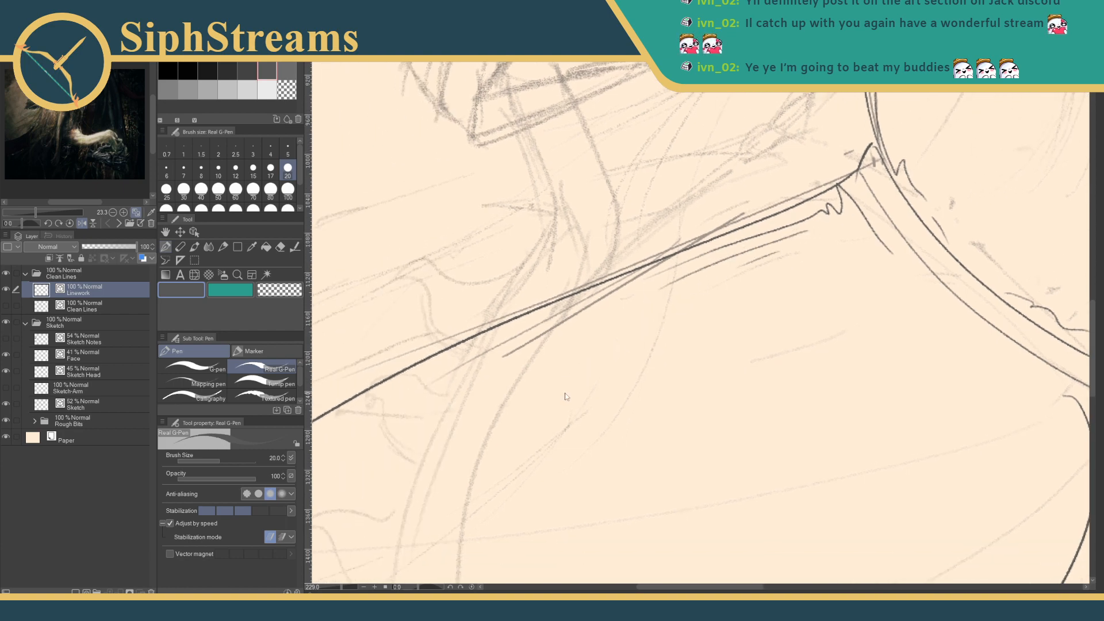
left_click_drag(341, 587, 327, 587)
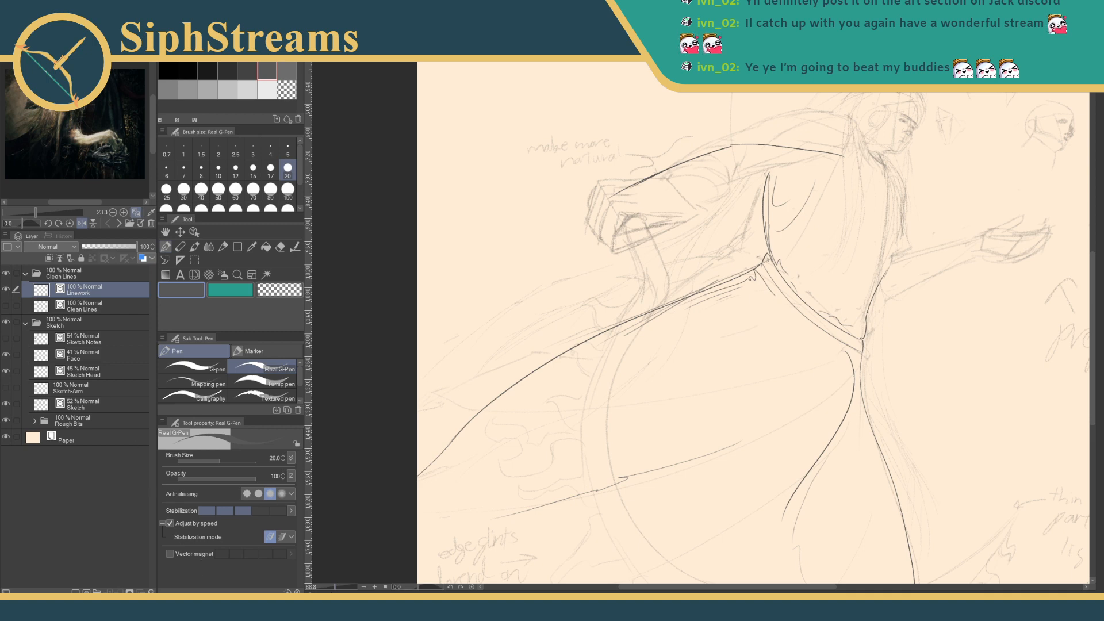
- Start importing a reference image into the Sub View and open the art documents' Artfight folder
left_click(12, 18)
key("Escape")
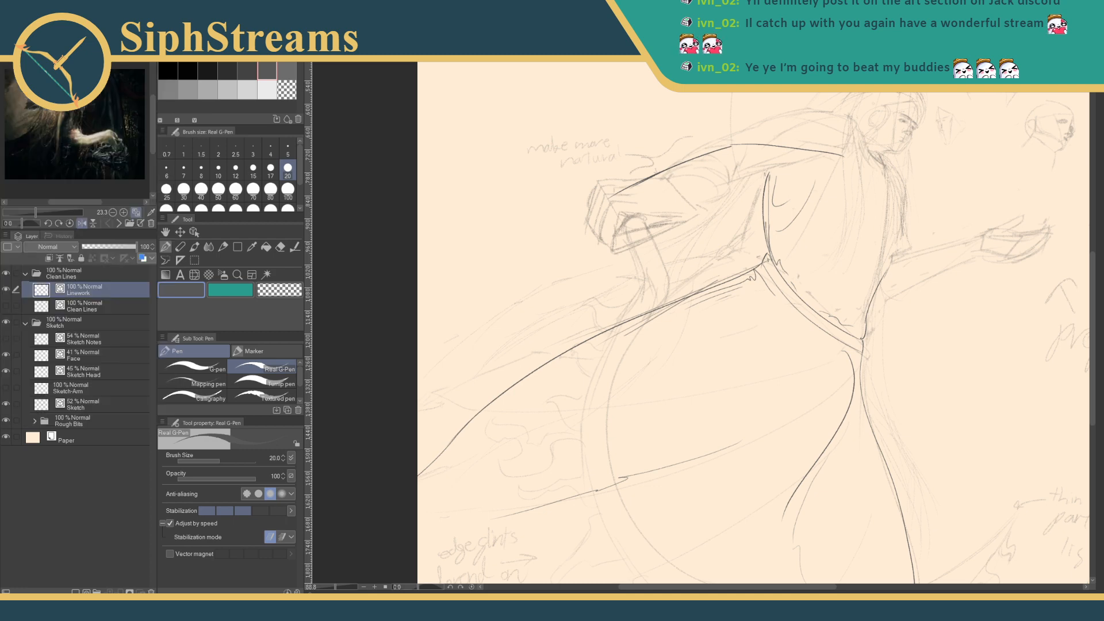
left_click(132, 222)
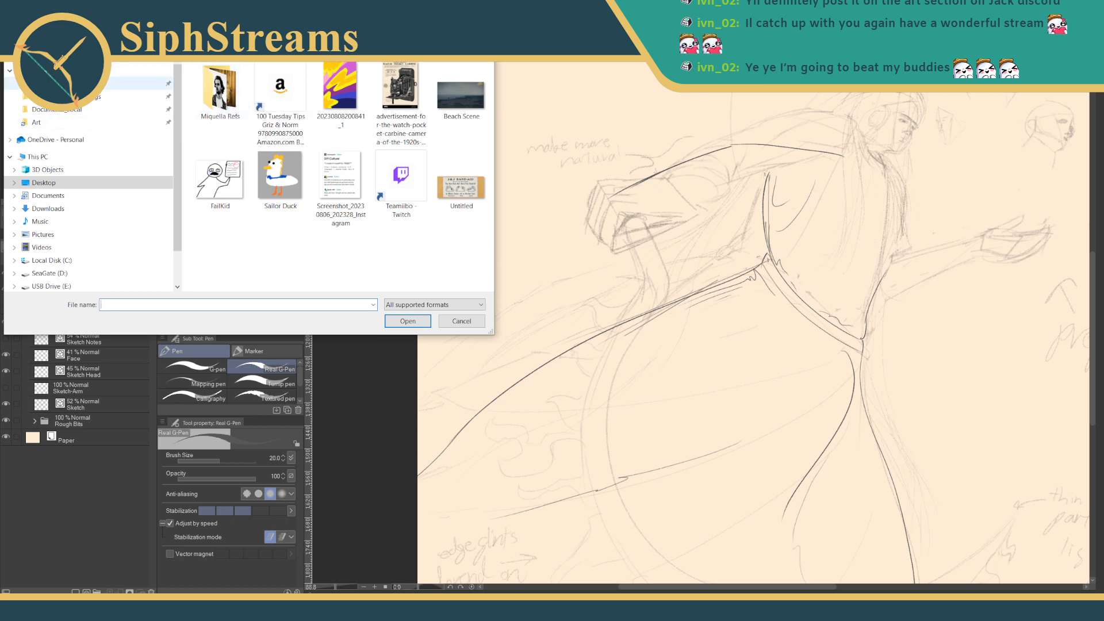
left_click(132, 83)
double_click(214, 114)
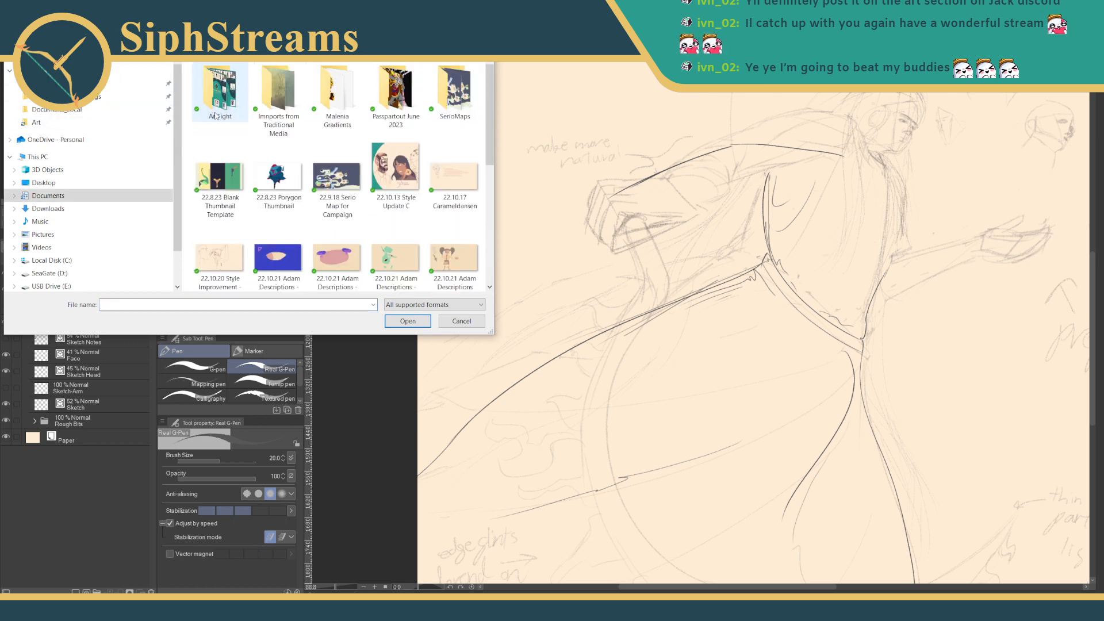
double_click(239, 108)
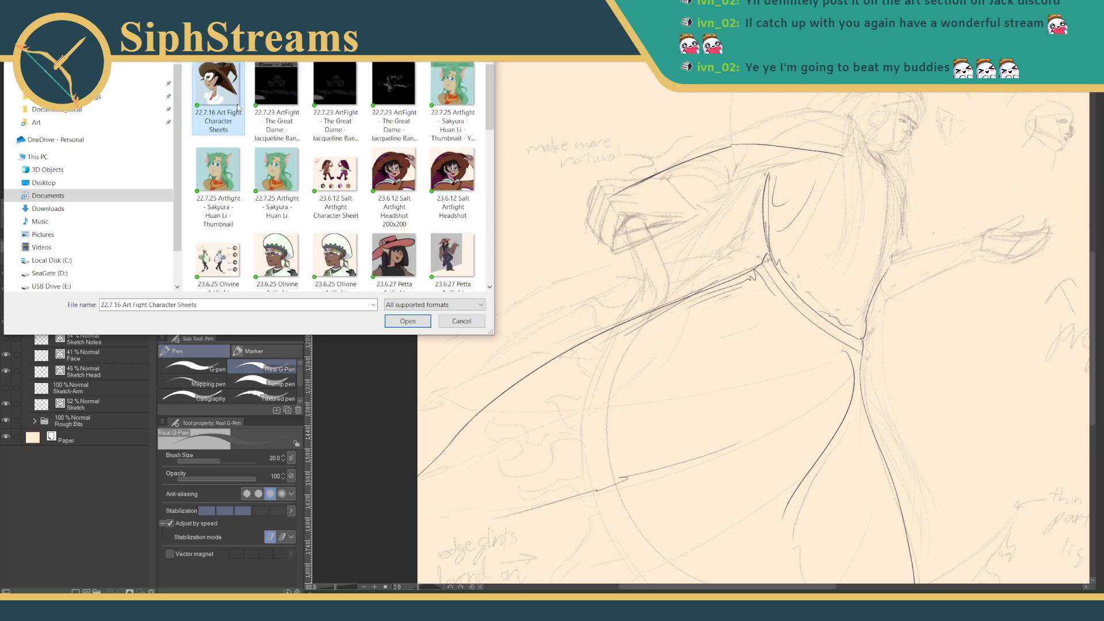
- Load the full-body 23.7.25 ArtFight picture of the character holding a staff as the reference image
scroll(335, 184, "down", 1)
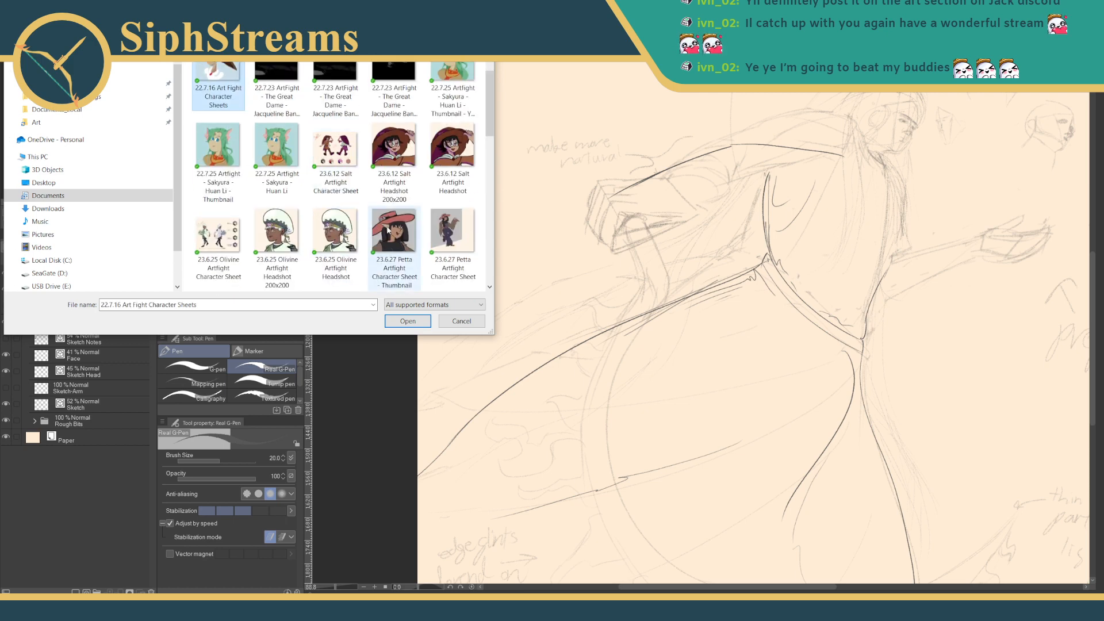
scroll(388, 230, "down", 3)
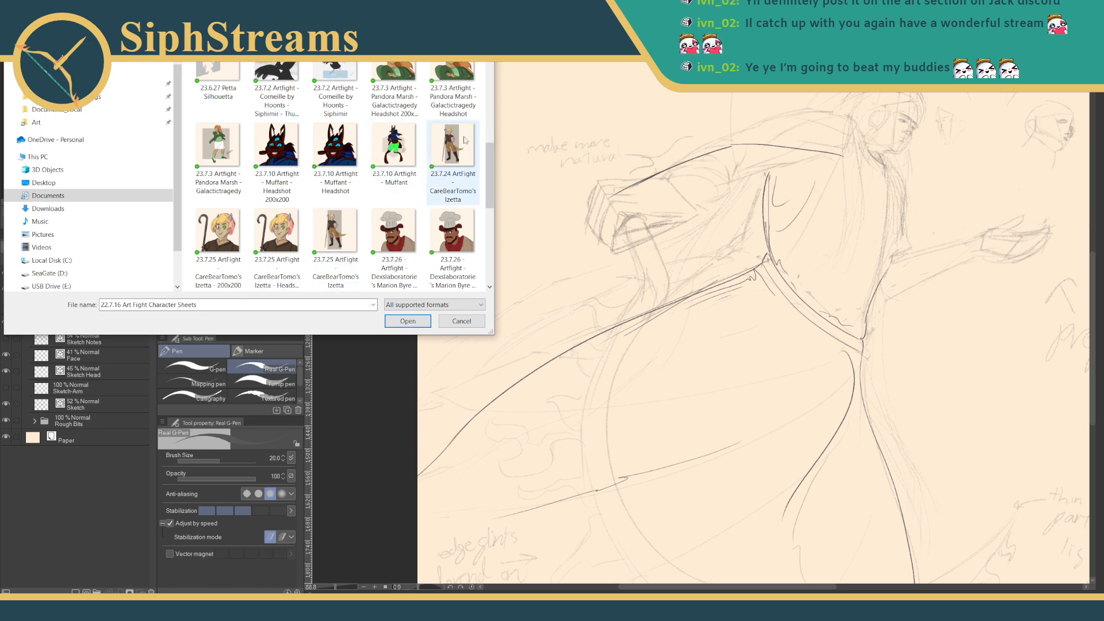
left_click(336, 236)
left_click(419, 322)
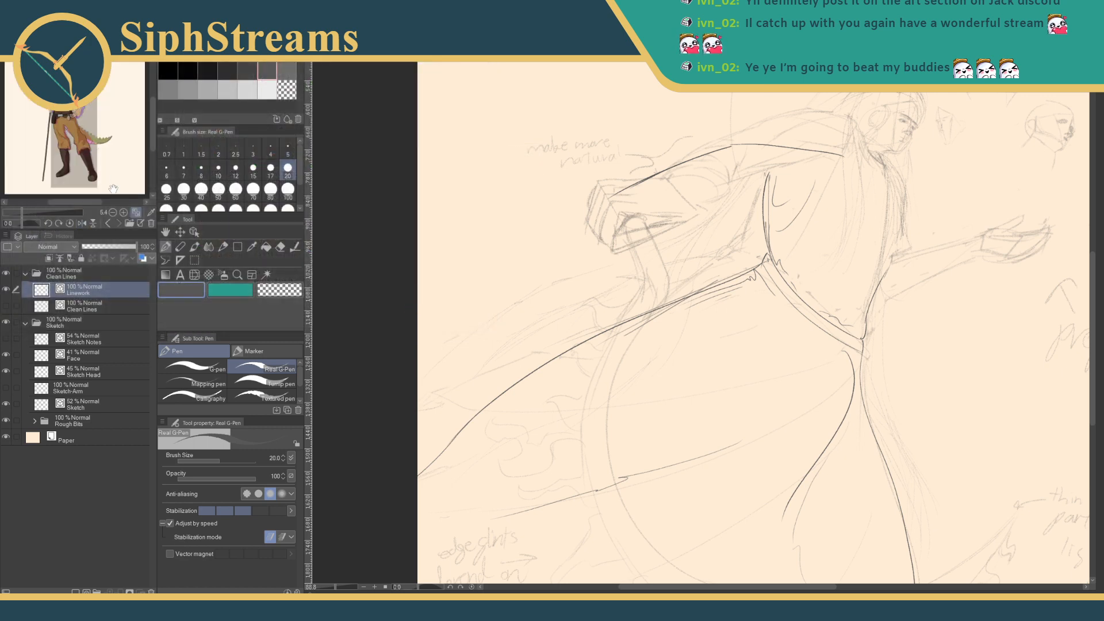
- Enlarge the Sub View and frame the reference character's trousers and boots in it
left_click_drag(157, 203, 353, 203)
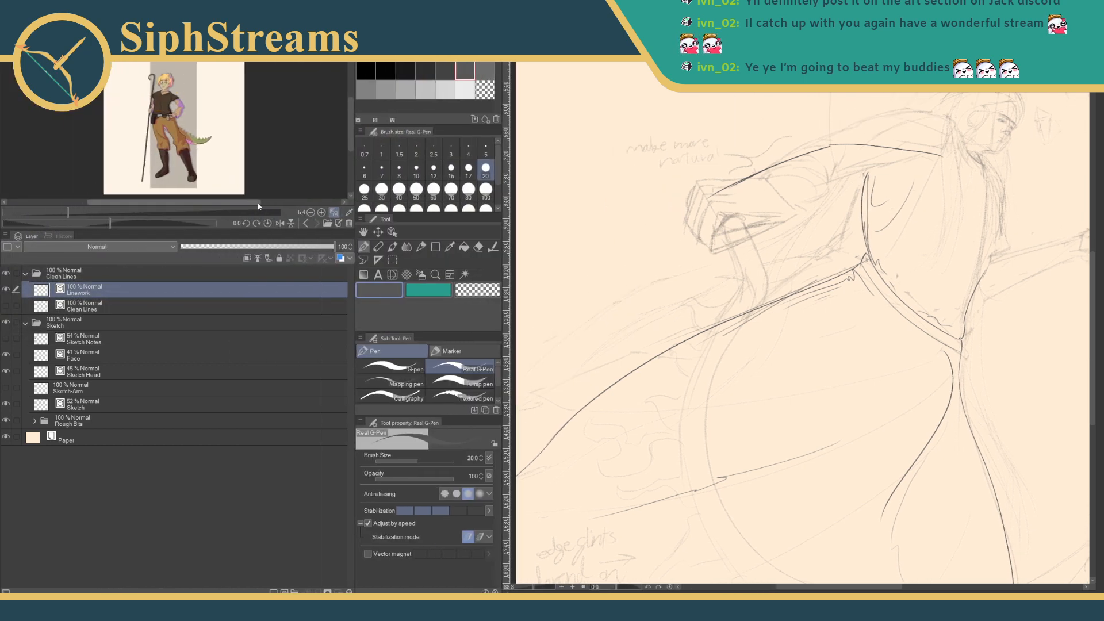
left_click_drag(271, 228, 272, 485)
scroll(171, 345, "up", 4)
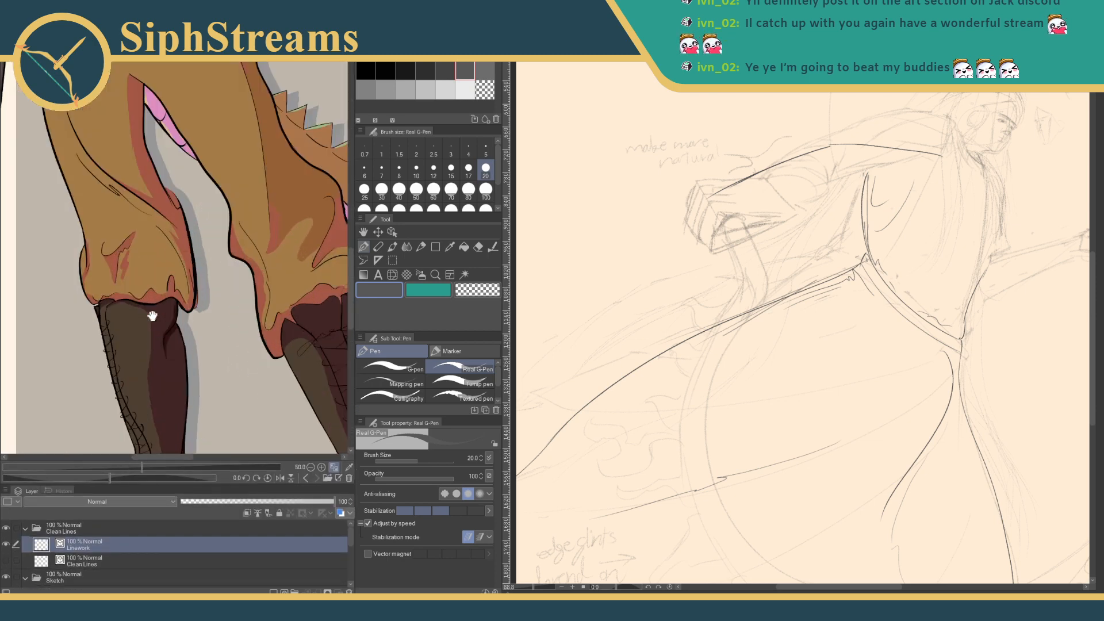
scroll(161, 331, "down", 4)
scroll(152, 315, "up", 2)
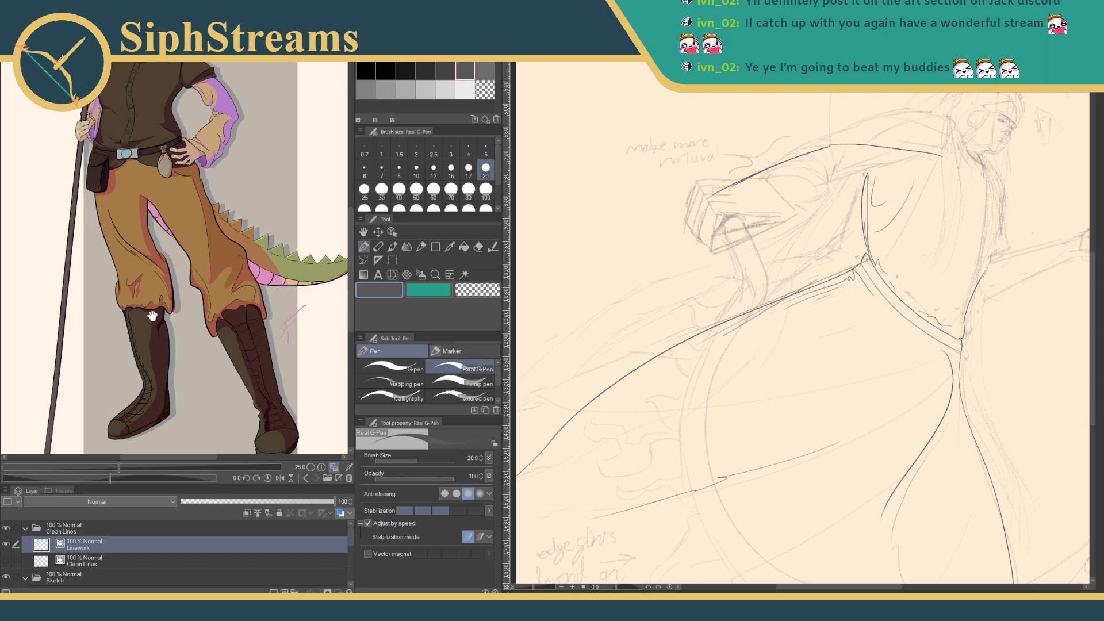
scroll(167, 267, "up", 1)
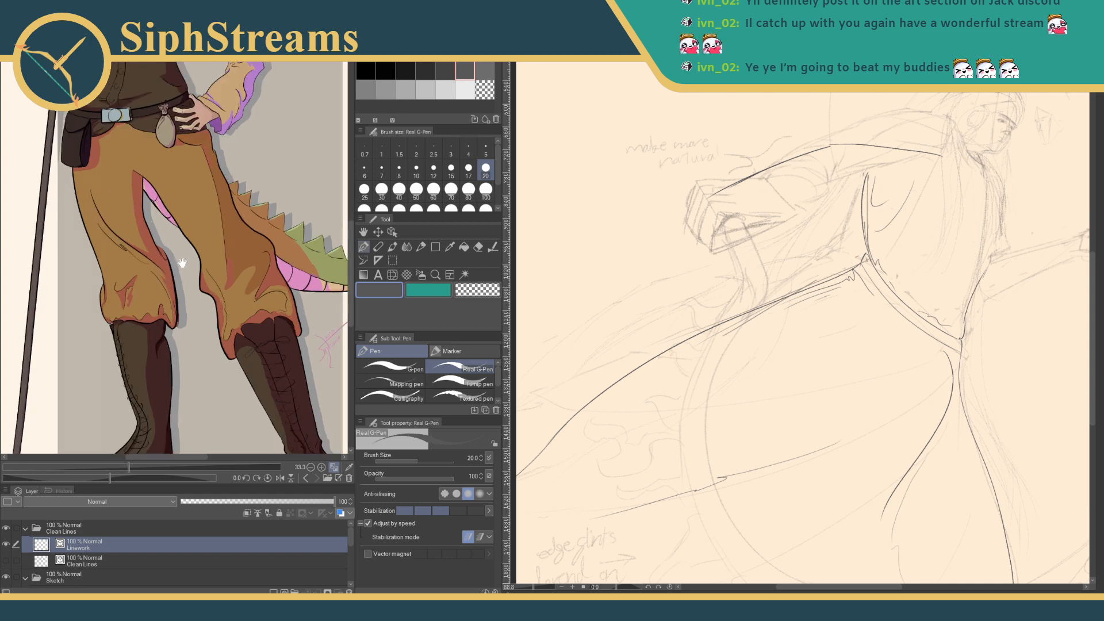
- Examine the fabric folds on the reference character's gathered trousers and puffed sleeve in the Sub View
left_click_drag(172, 267, 214, 386)
left_click_drag(141, 247, 143, 216)
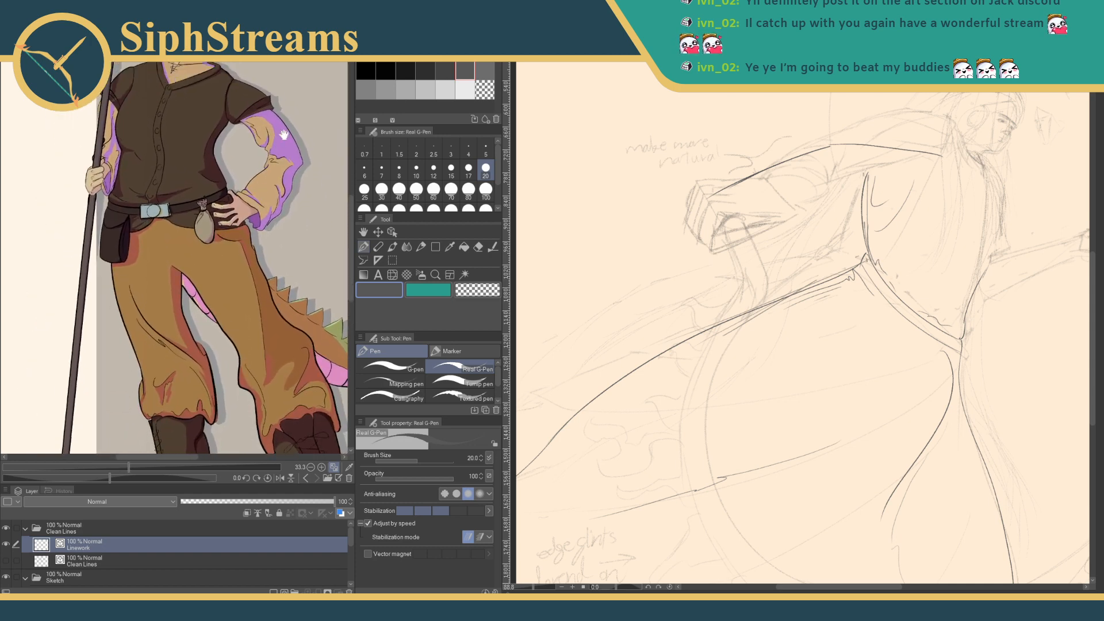
scroll(254, 209, "up", 3)
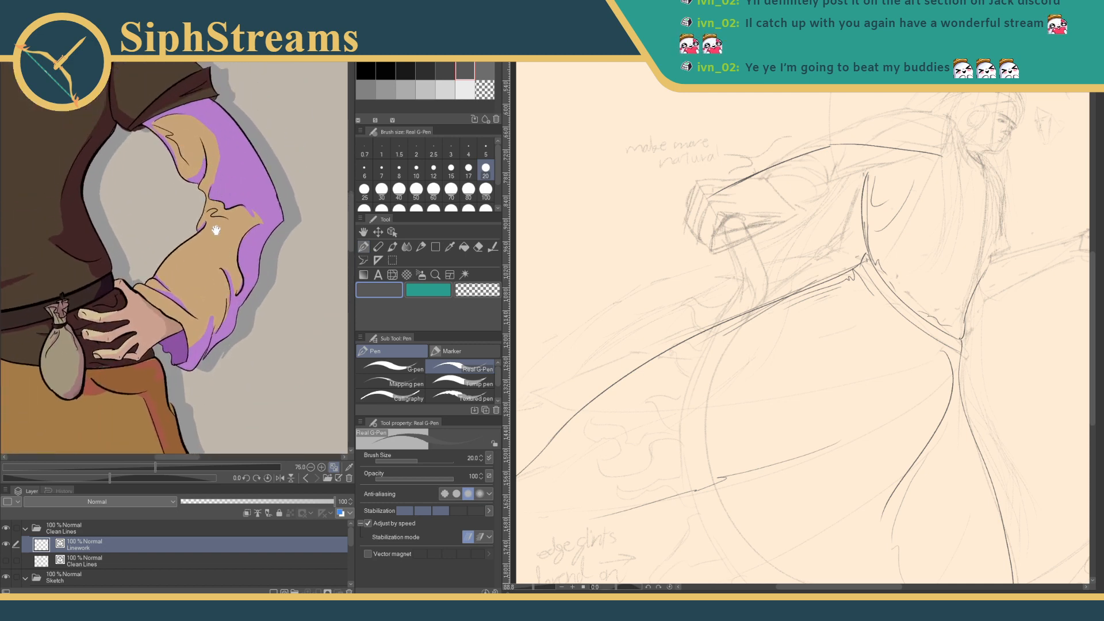
scroll(221, 230, "down", 3)
left_click_drag(235, 237, 262, 128)
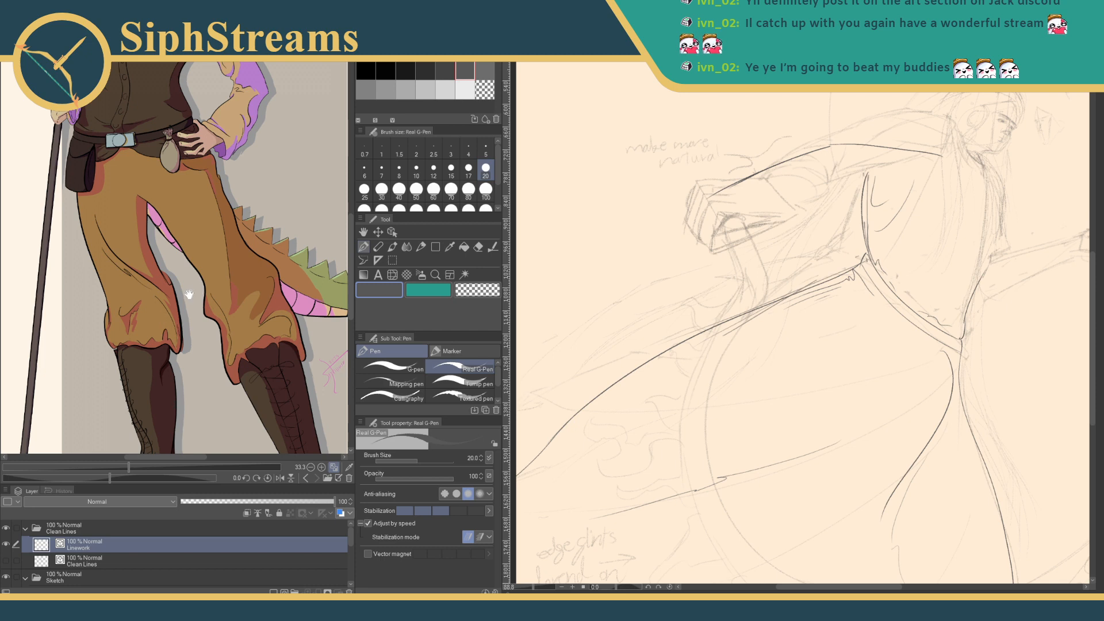
scroll(215, 332, "up", 3)
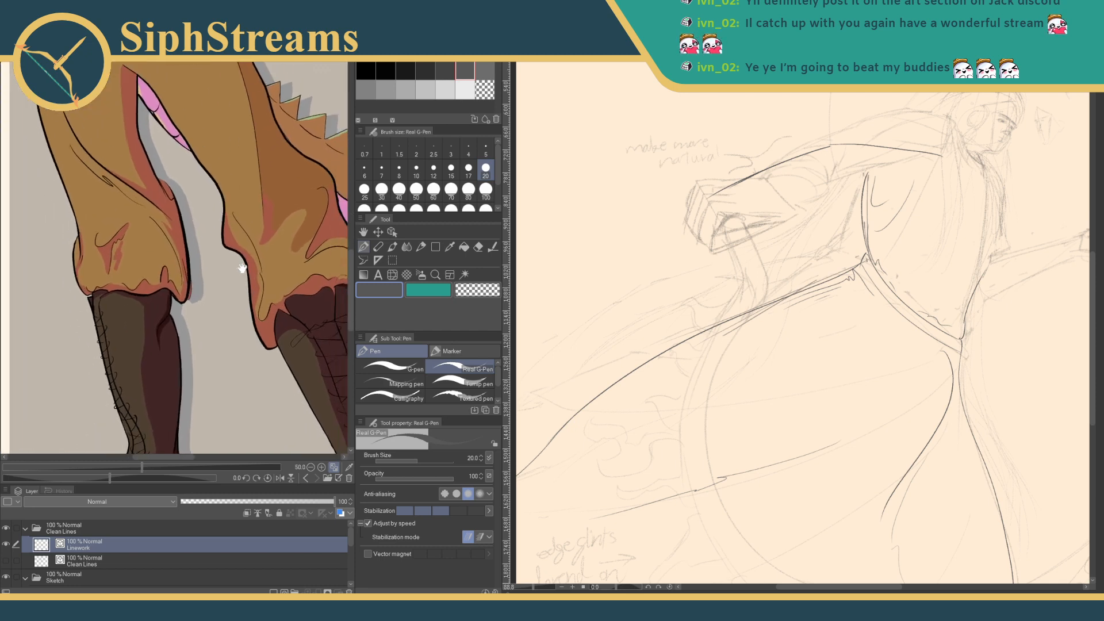
scroll(231, 281, "down", 3)
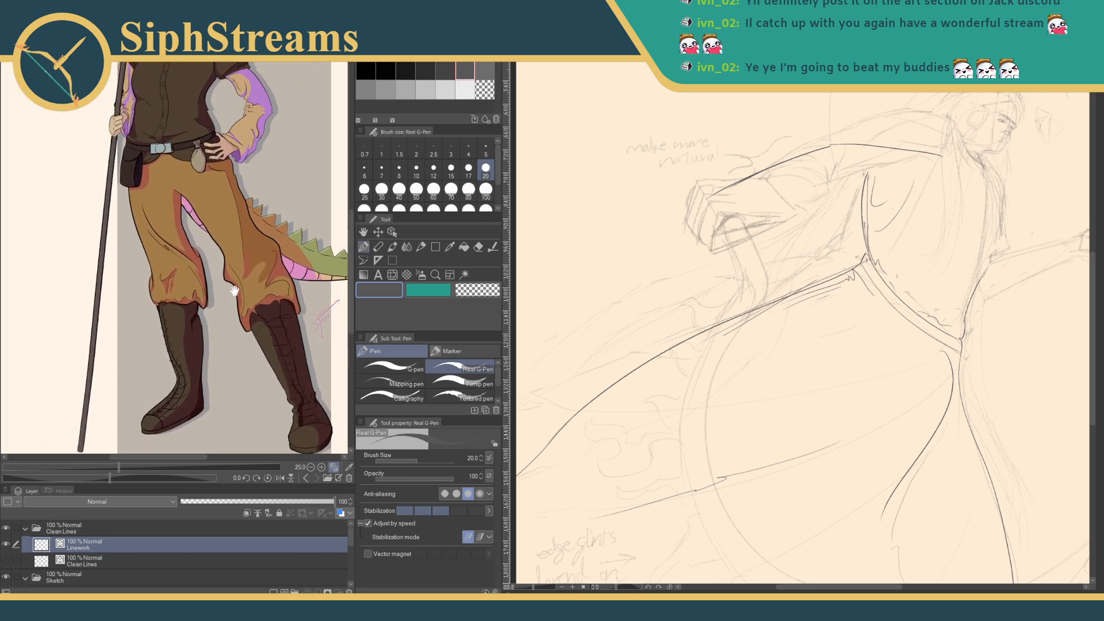
left_click_drag(239, 287, 269, 365)
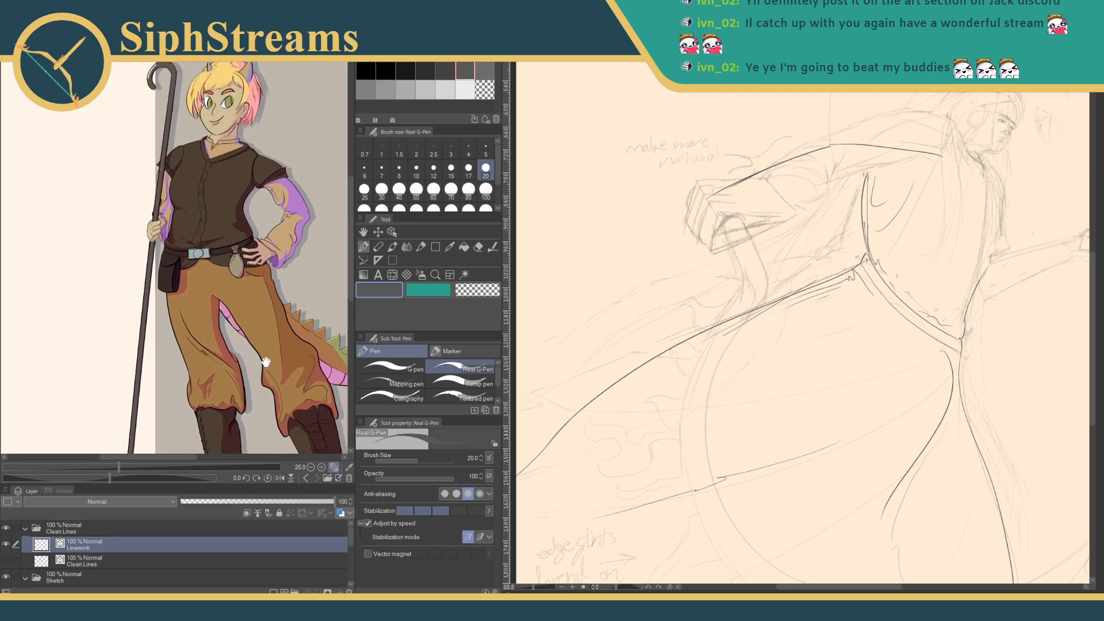
- Compare the reference's torso and staff-arm sleeve up close, and frame the hand-on-hip arm's puffed sleeve
scroll(170, 249, "up", 5)
scroll(167, 247, "down", 1)
left_click_drag(163, 246, 206, 320)
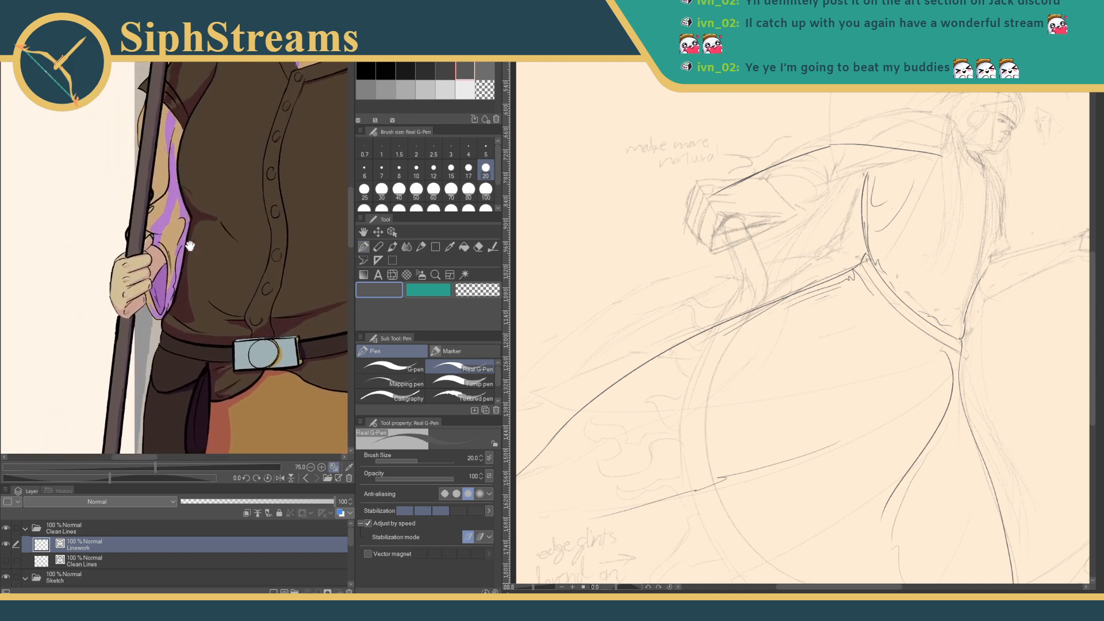
left_click_drag(173, 270, 102, 245)
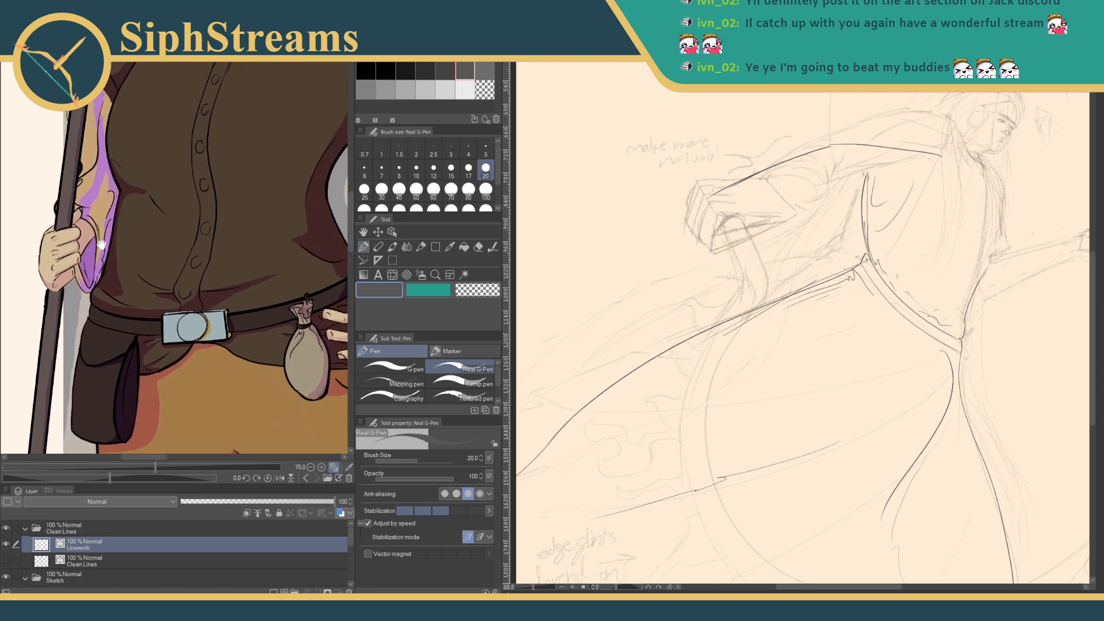
left_click_drag(331, 291, 122, 315)
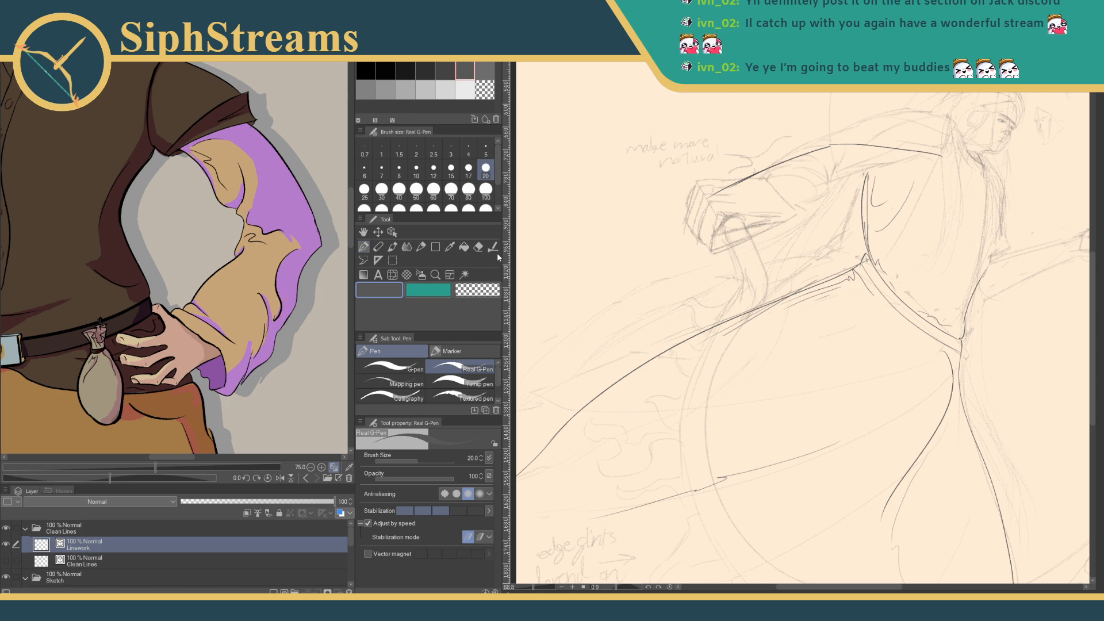
- Narrow the side palettes to widen the canvas and reframe the hand-on-hip sleeve in the Sub View
left_click_drag(498, 258, 230, 254)
left_click_drag(48, 467, 84, 468)
left_click_drag(173, 296, 88, 468)
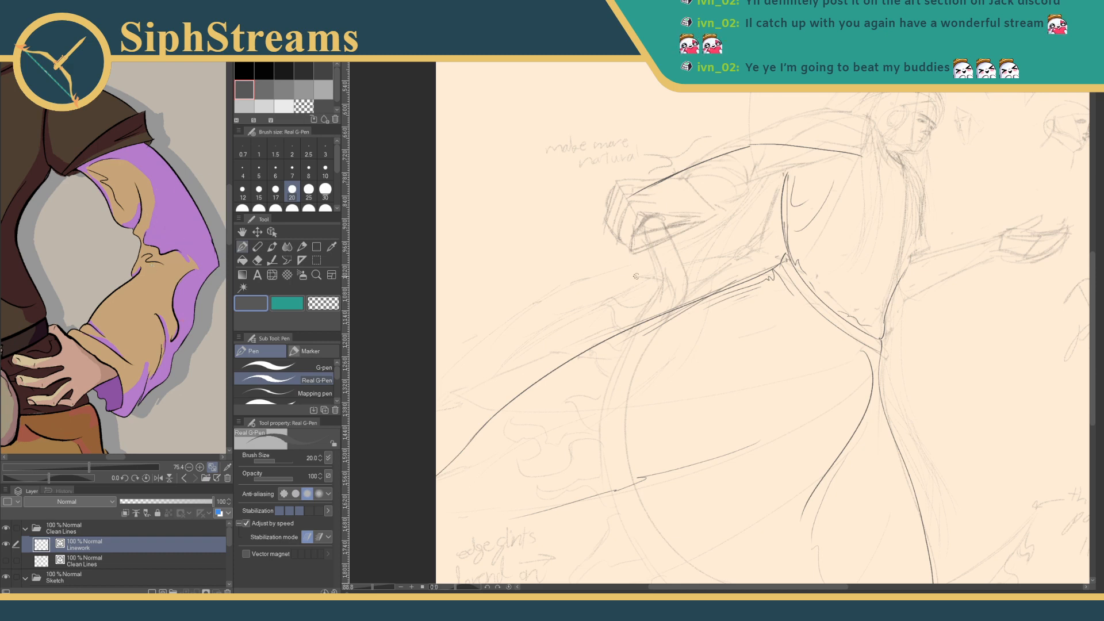
- Try to ink the rear arm's upper outline starting from the shoulder
mouse_move(697, 381)
left_mouse_down()
mouse_move(671, 338)
mouse_move(591, 419)
left_mouse_up()
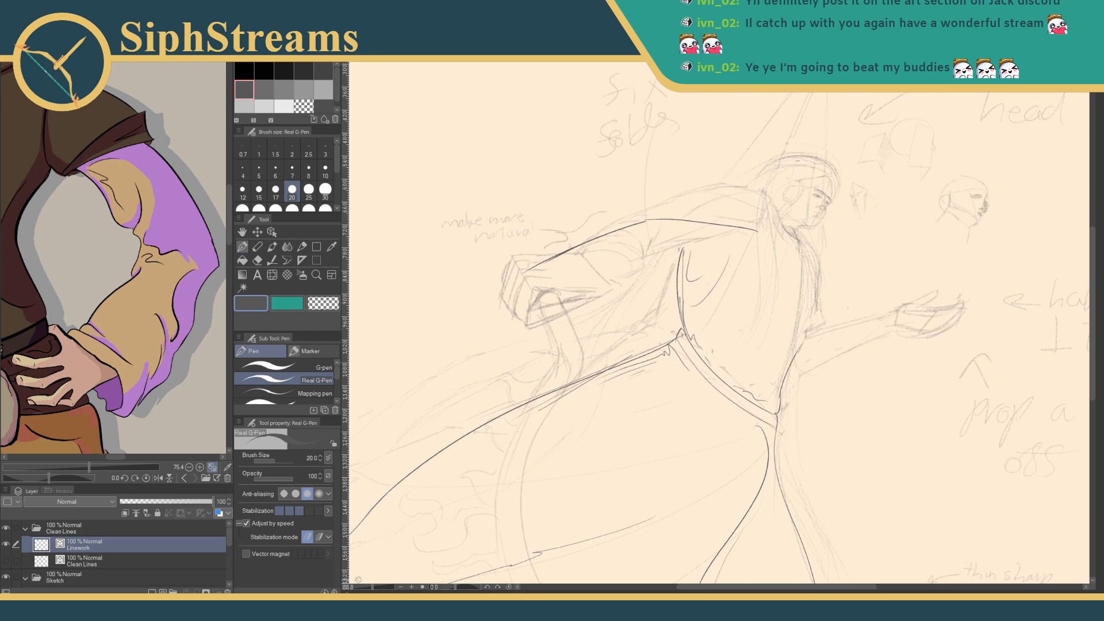
left_click_drag(373, 588, 378, 587)
left_click_drag(538, 418, 547, 494)
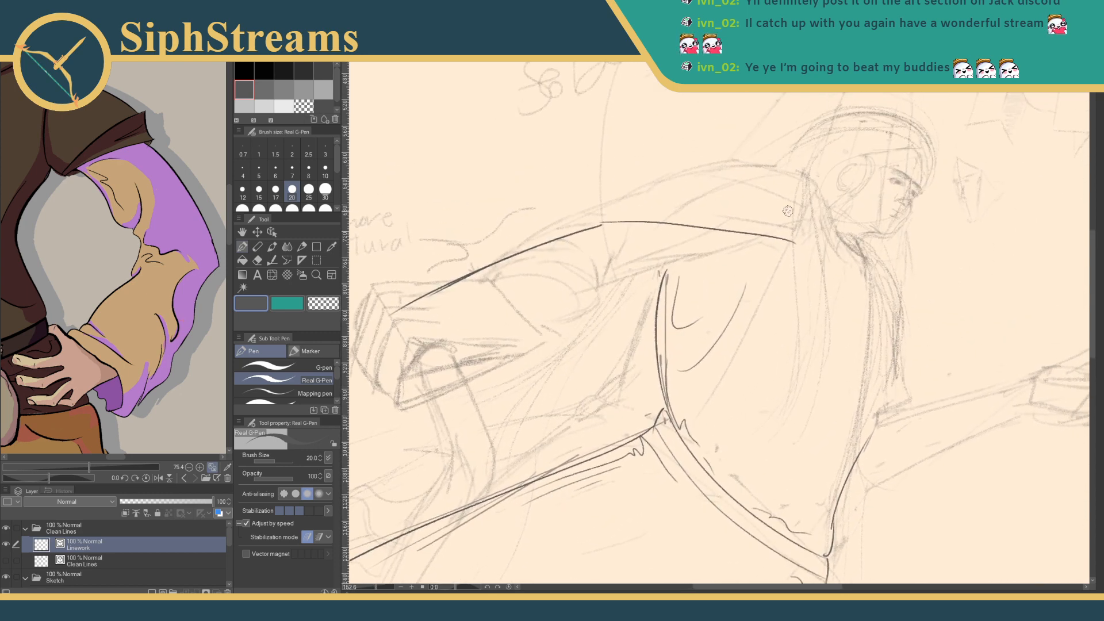
left_click_drag(798, 200, 618, 206)
key("ctrl+z")
left_click_drag(790, 202, 522, 233)
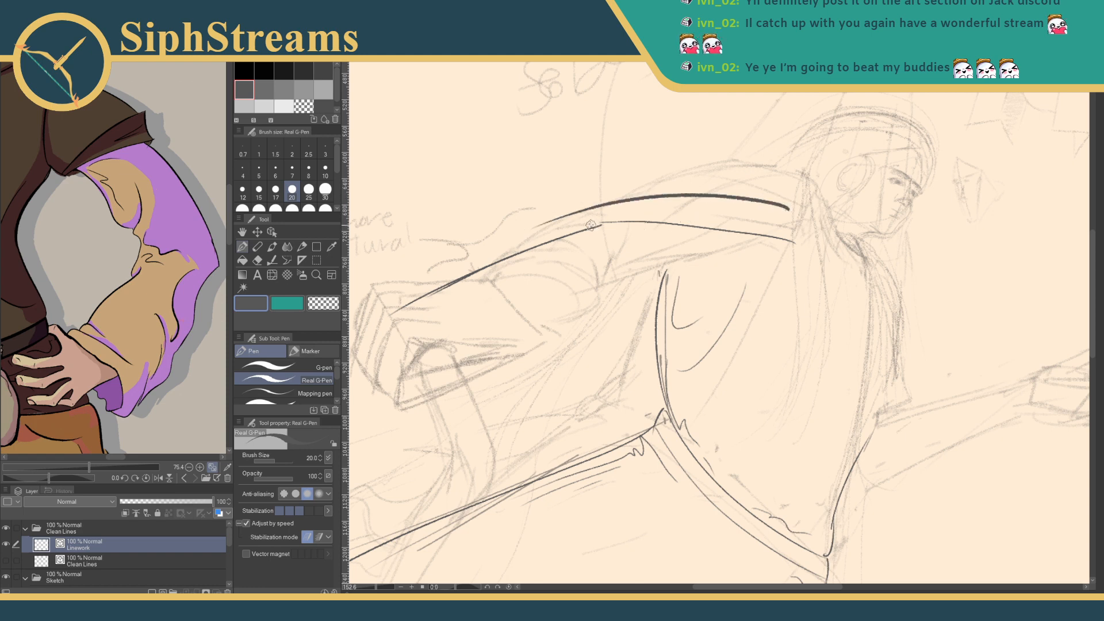
left_click_drag(598, 224, 667, 234)
key("ctrl+z")
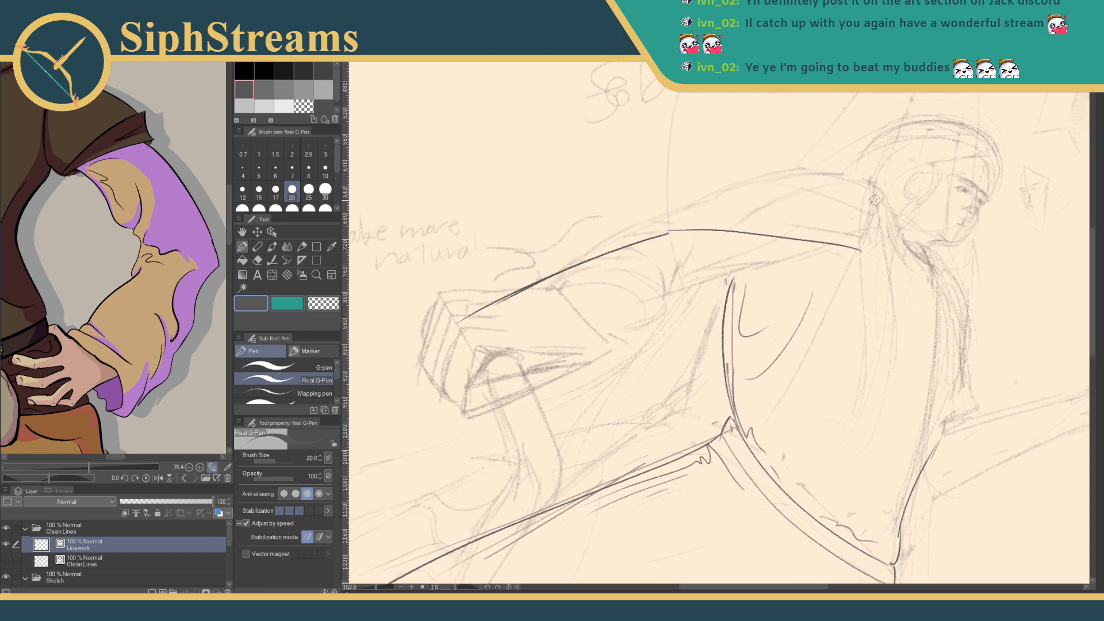
left_click_drag(873, 205, 815, 184)
key("ctrl+z")
key("ctrl+z")
- Ink the rounded shoulder curve and continue the rear arm's upper sleeve outline down to the wrist
left_click_drag(884, 202, 762, 176)
key("ctrl+z")
left_click_drag(760, 196, 645, 217)
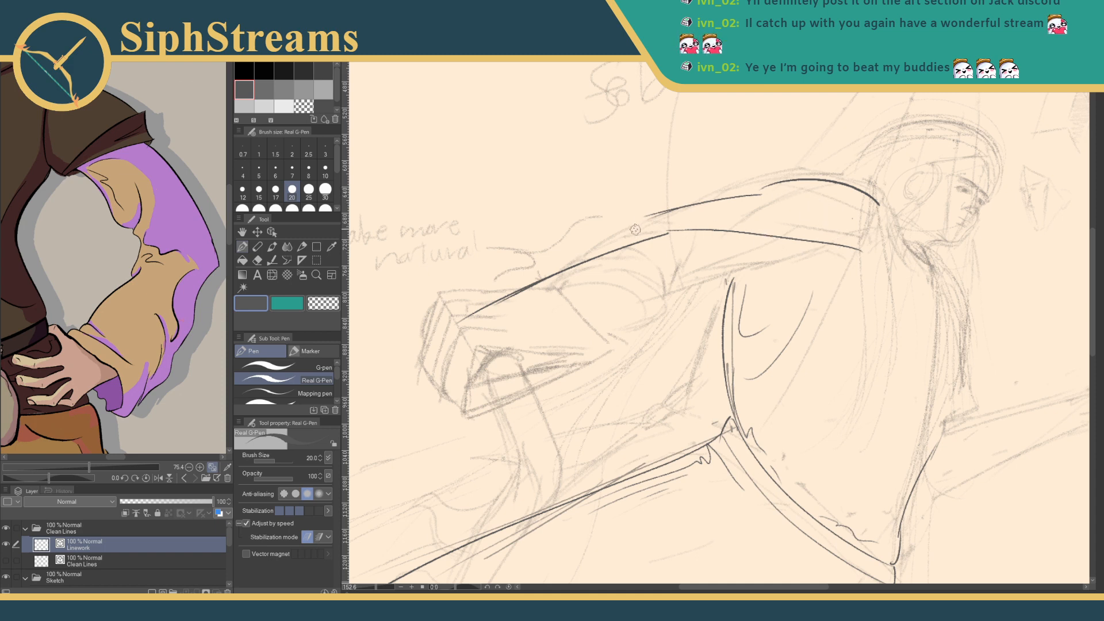
left_click_drag(644, 216, 502, 288)
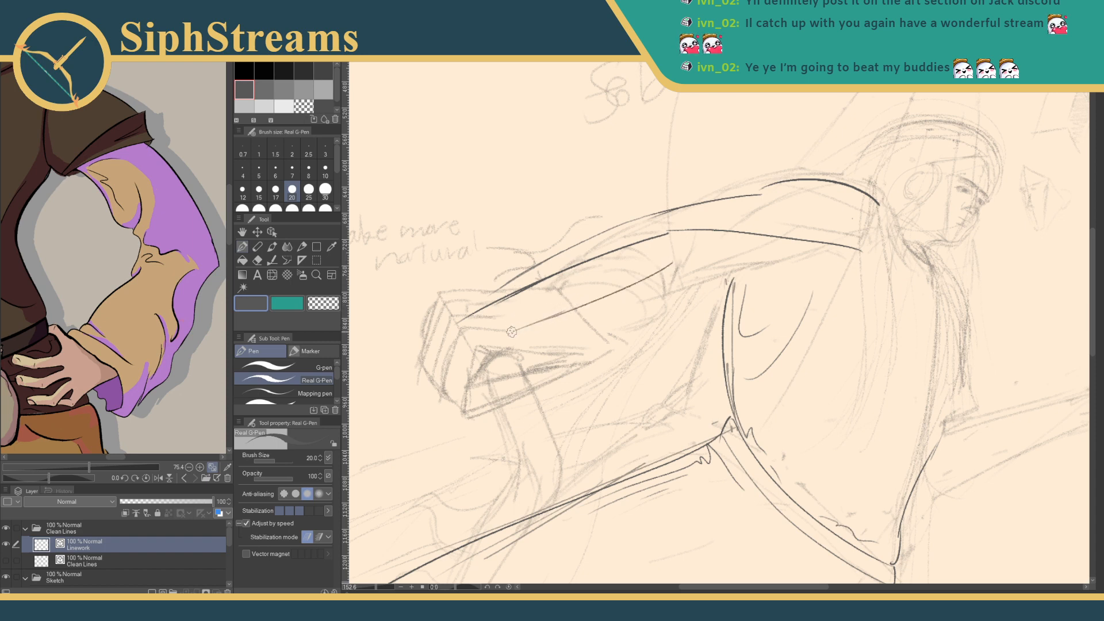
- Ink the rear sleeve's lower forearm edge with a corner at the elbow, and a line running toward the torso
left_click_drag(669, 267, 501, 322)
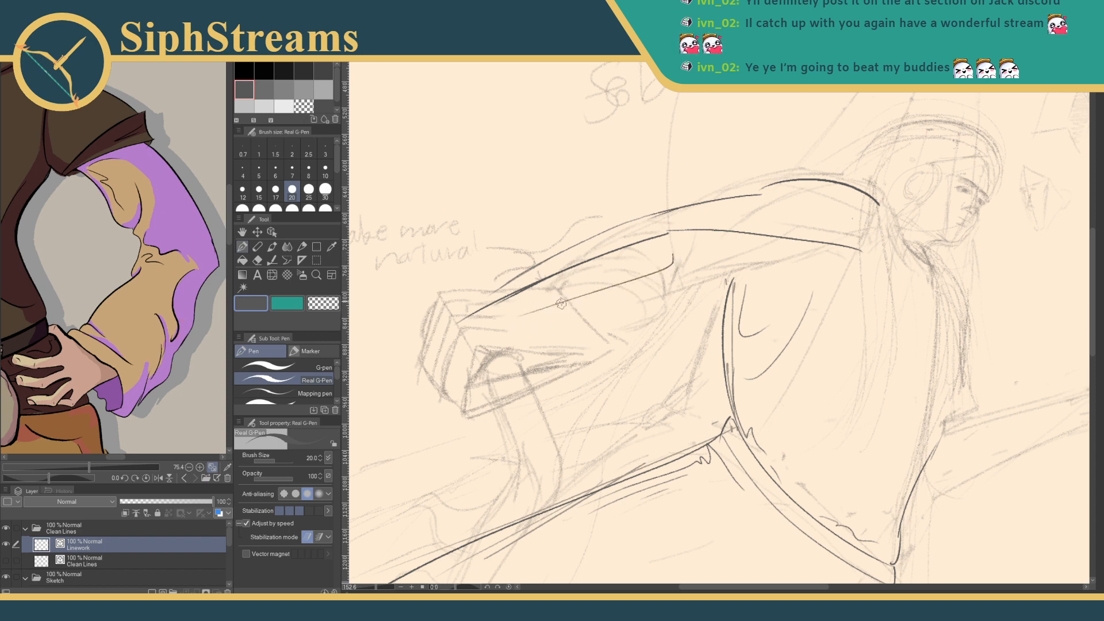
left_click_drag(676, 256, 812, 269)
key("ctrl+z")
left_click_drag(675, 255, 786, 273)
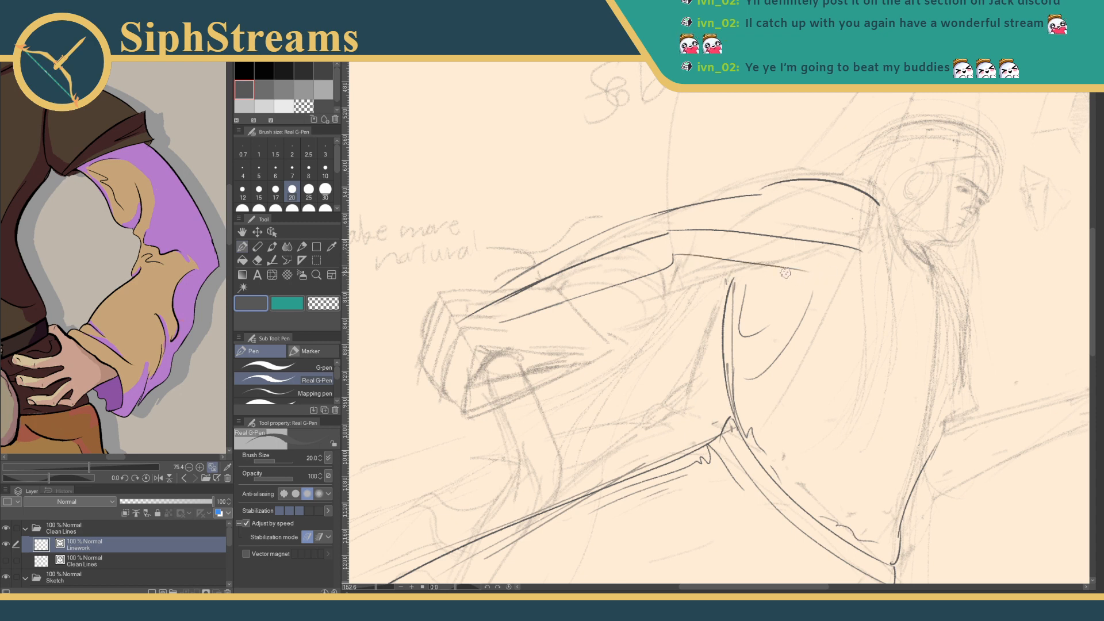
- Draw rounded and angular sleeve shapes as test strokes on the blank canvas beside the arm, and undo the latest ones
mouse_move(672, 284)
left_mouse_down()
mouse_move(871, 305)
mouse_move(856, 383)
left_mouse_up()
mouse_move(562, 173)
left_mouse_down()
mouse_move(451, 229)
mouse_move(355, 337)
left_mouse_up()
left_click_drag(589, 199, 395, 337)
mouse_move(533, 248)
left_mouse_down()
mouse_move(626, 277)
mouse_move(618, 289)
left_mouse_up()
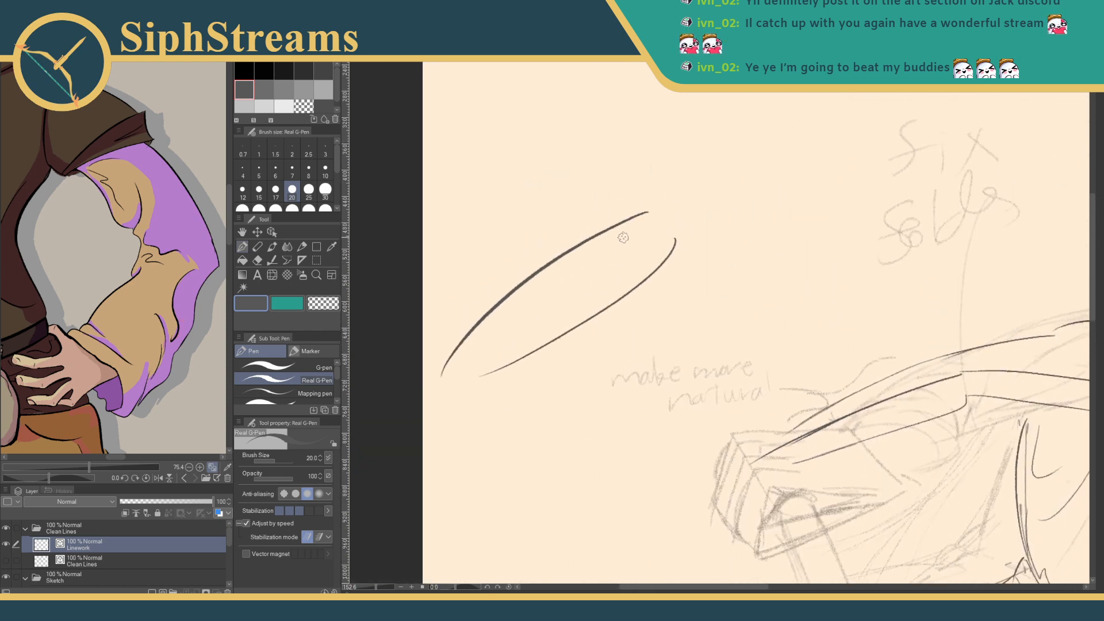
left_click_drag(756, 243, 585, 375)
left_click_drag(763, 261, 622, 375)
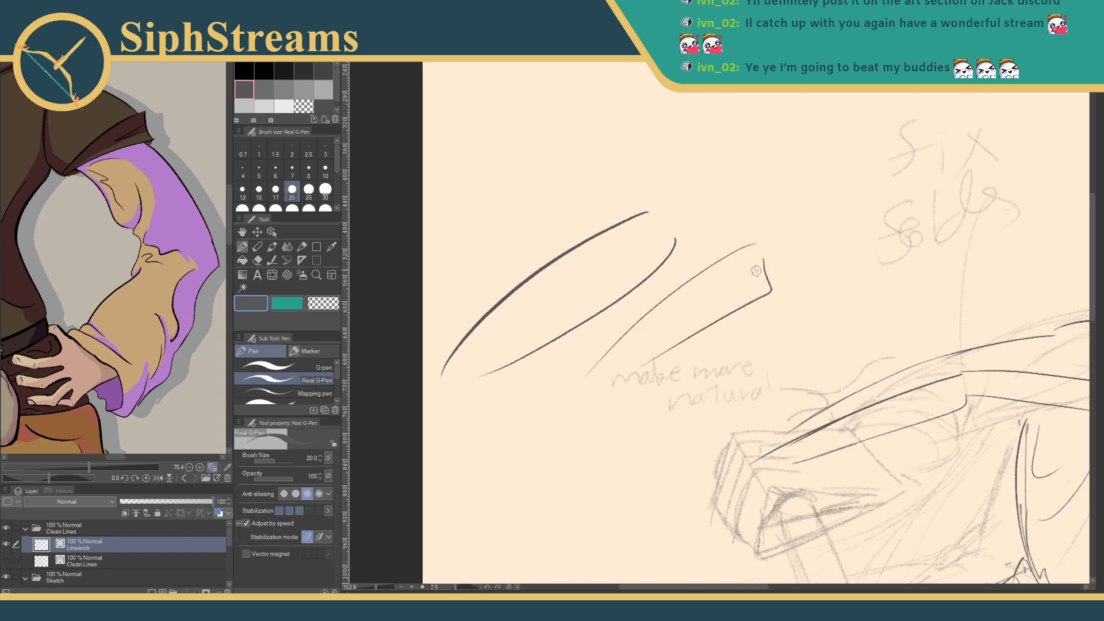
mouse_move(764, 259)
left_mouse_down()
mouse_move(730, 308)
mouse_move(599, 369)
left_mouse_up()
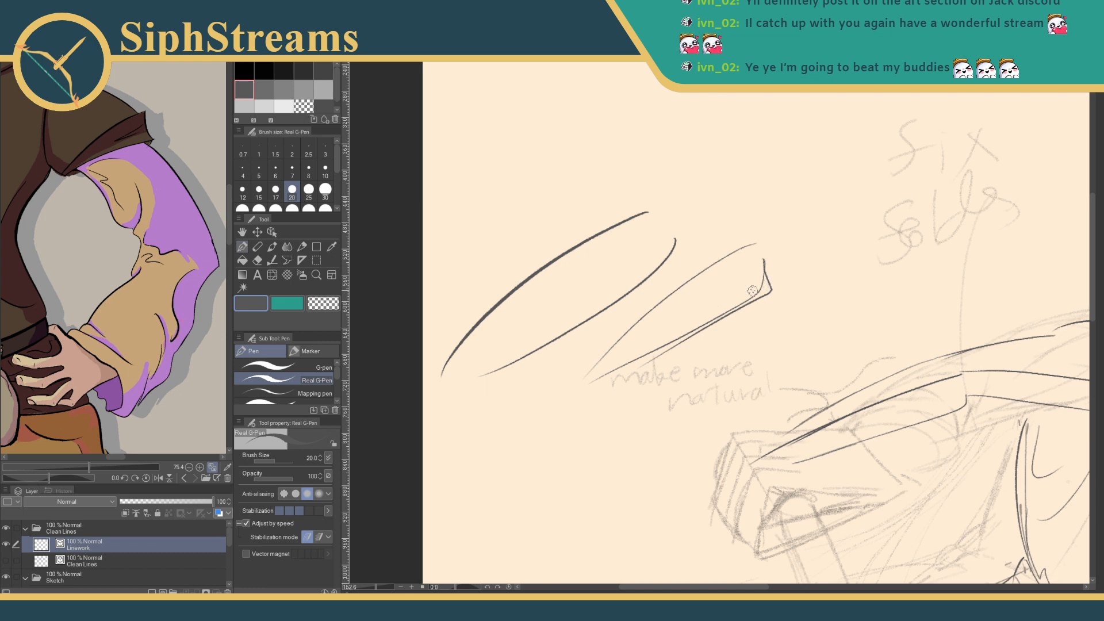
key("ctrl+z")
key("ctrl+z")
key("ctrl+z")
key("ctrl+z")
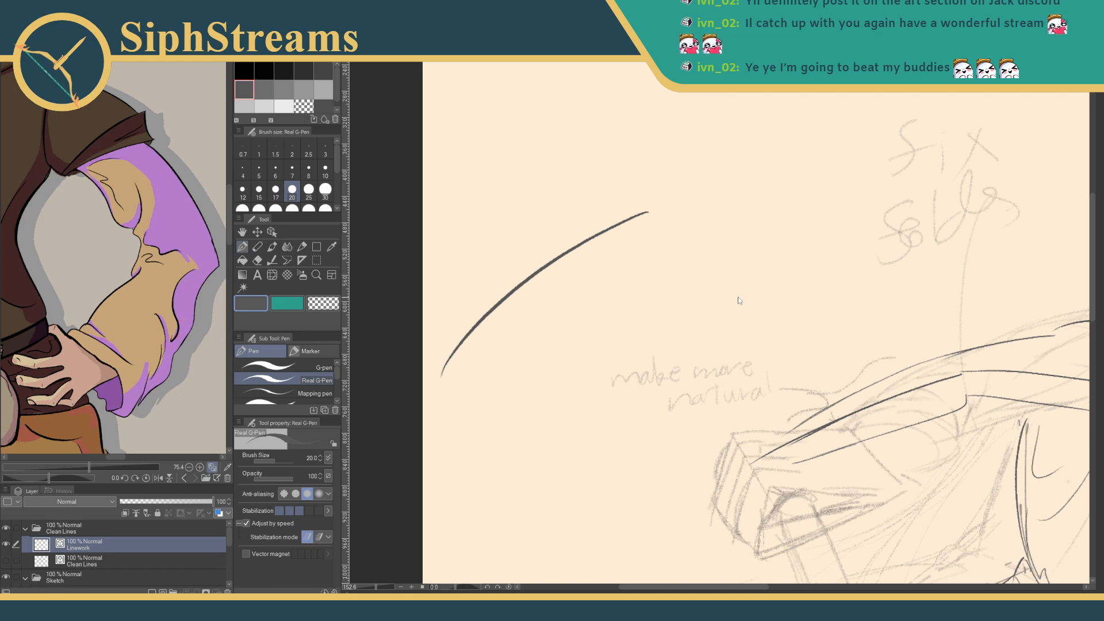
left_click_drag(879, 365, 547, 260)
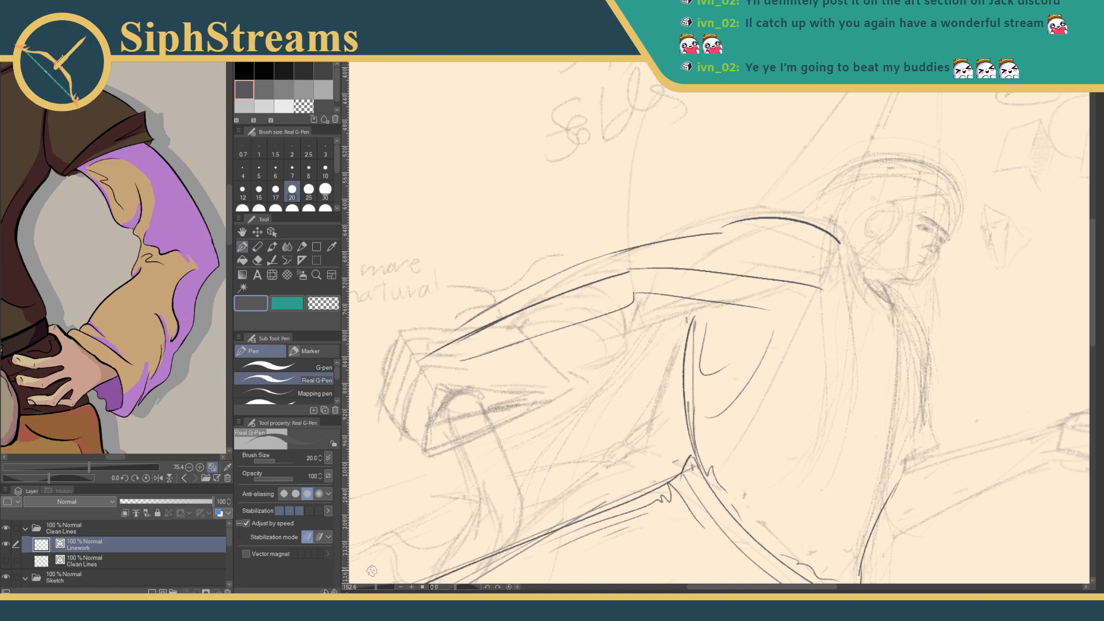
- Try a fold stroke from the elbow corner along the underside of the rear upper arm
left_click_drag(374, 588, 386, 587)
left_click_drag(503, 441, 653, 469)
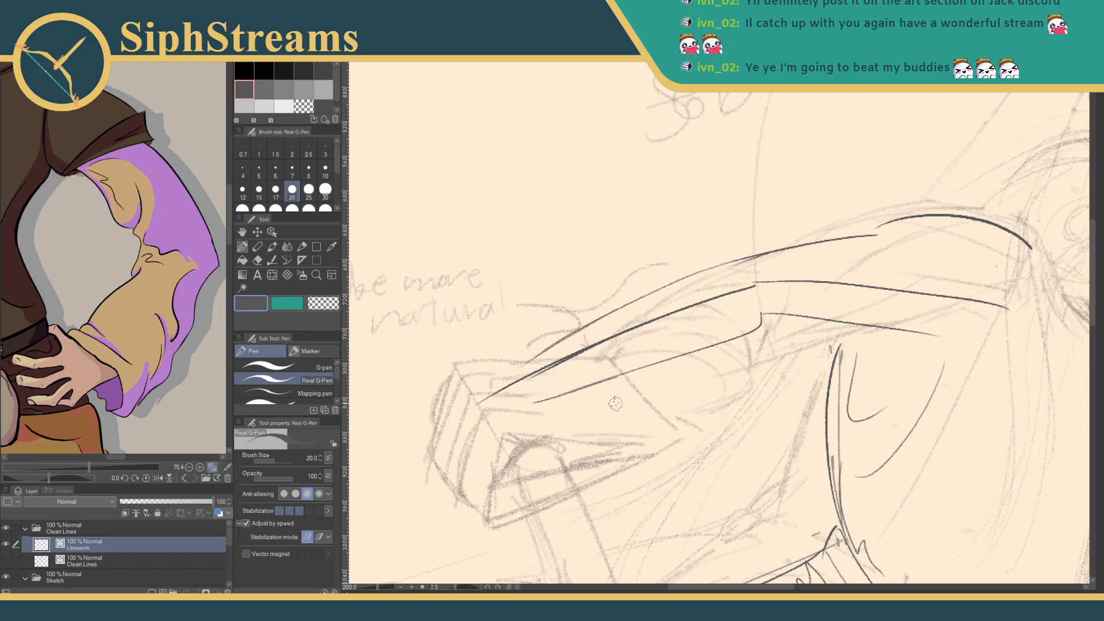
left_click_drag(610, 408, 690, 352)
left_click_drag(379, 587, 381, 588)
left_click_drag(734, 381, 512, 440)
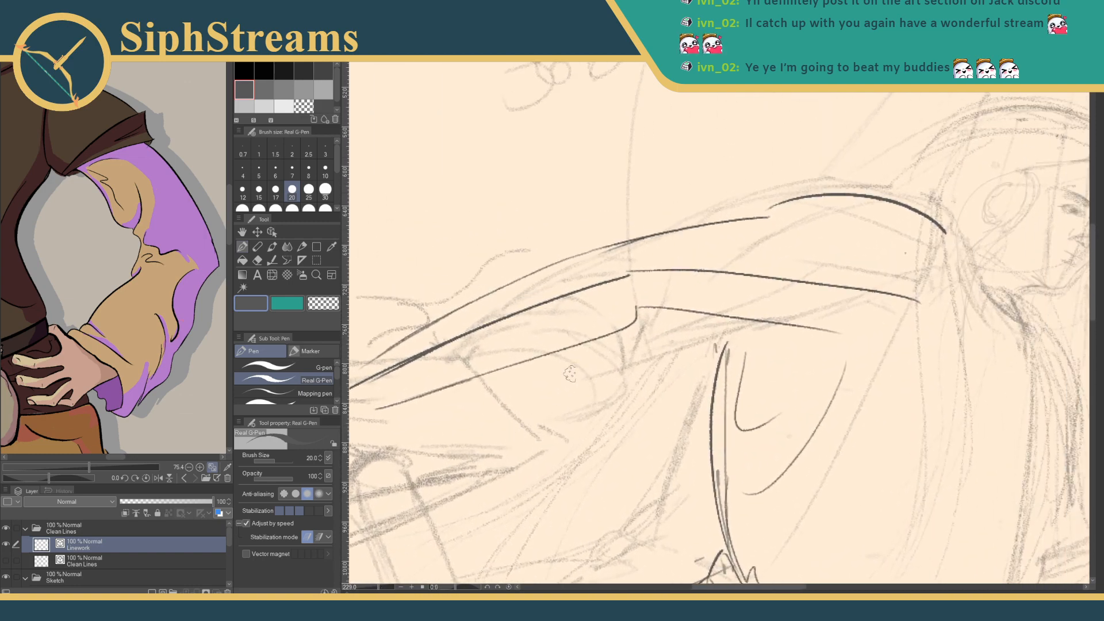
left_click_drag(639, 310, 805, 291)
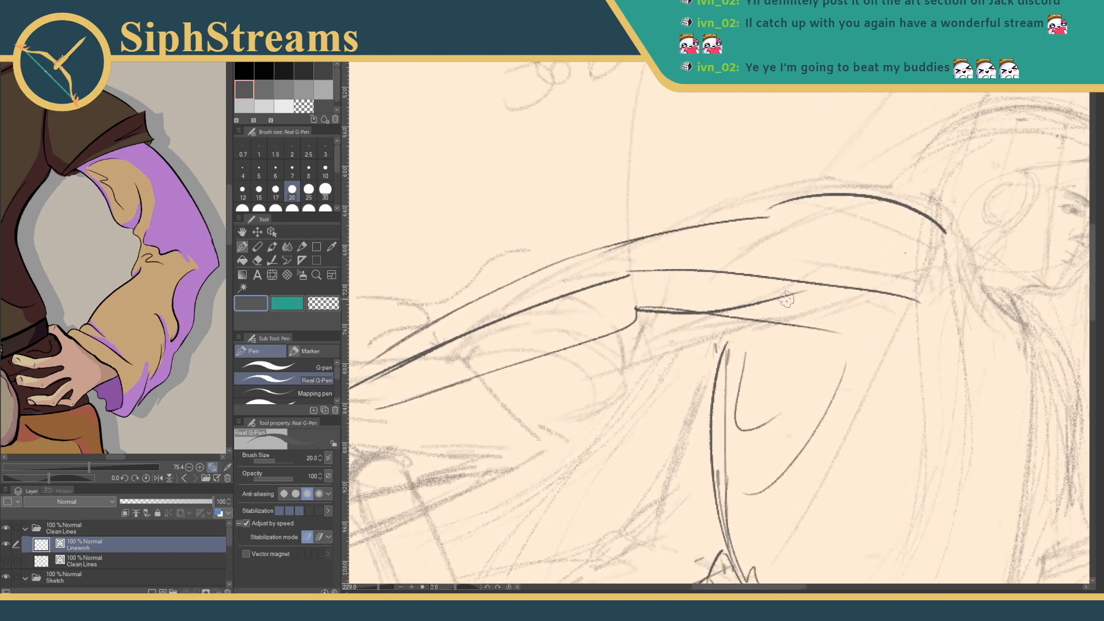
key("ctrl+z")
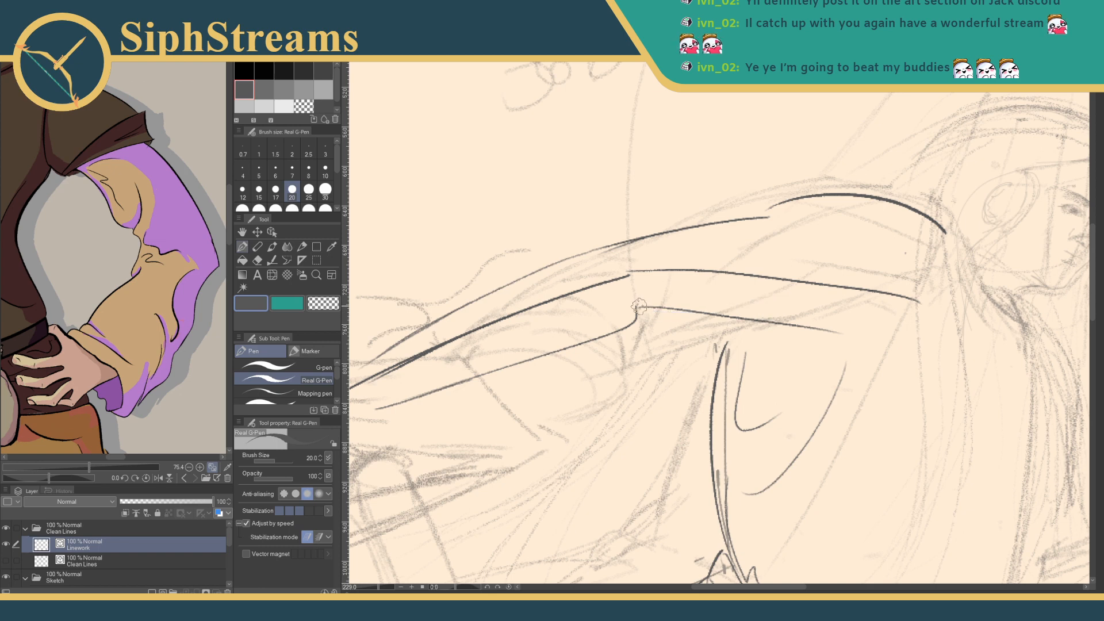
left_click_drag(636, 310, 842, 319)
key("ctrl+z")
left_click_drag(640, 309, 830, 327)
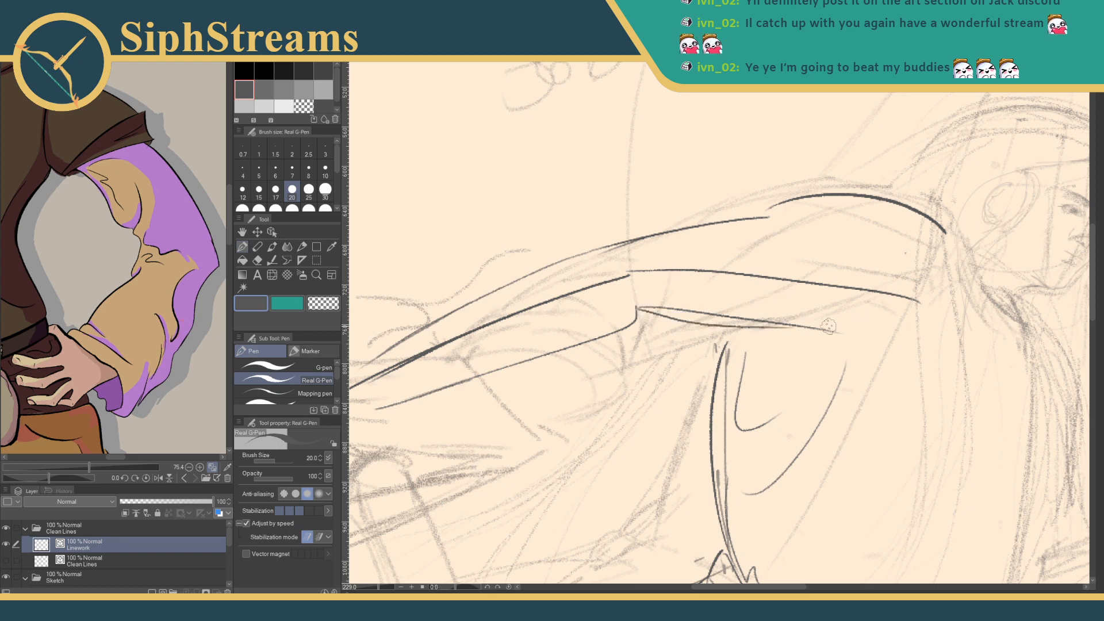
key("ctrl+z")
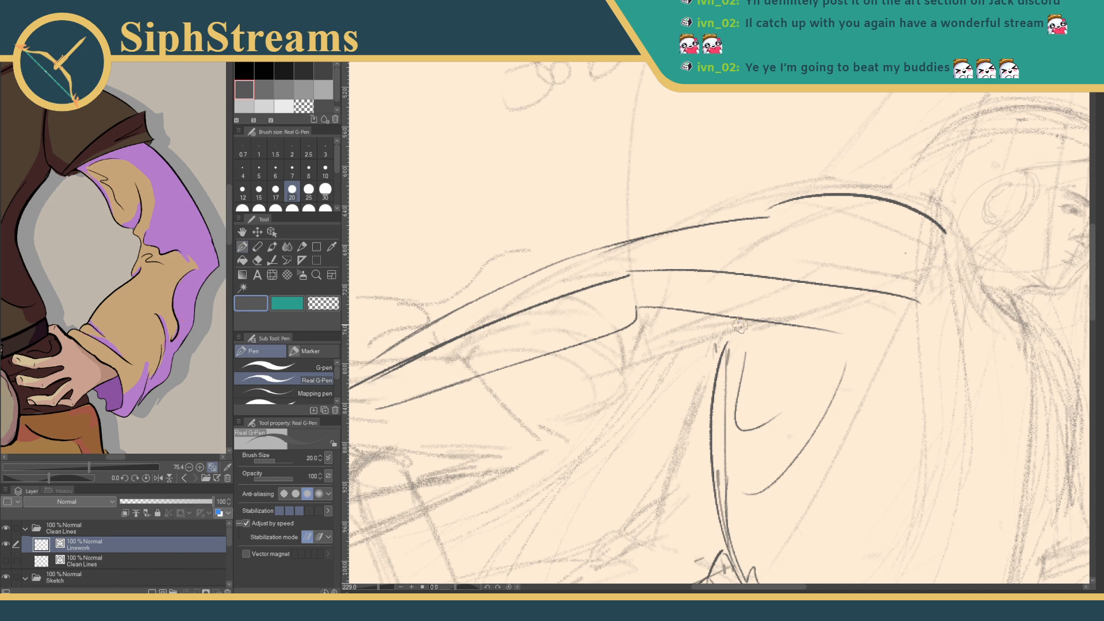
- Ink the top edge of the rear hand's fist from the wrist and its slanted outer edge
mouse_move(629, 340)
left_mouse_down()
mouse_move(618, 322)
mouse_move(792, 311)
left_mouse_up()
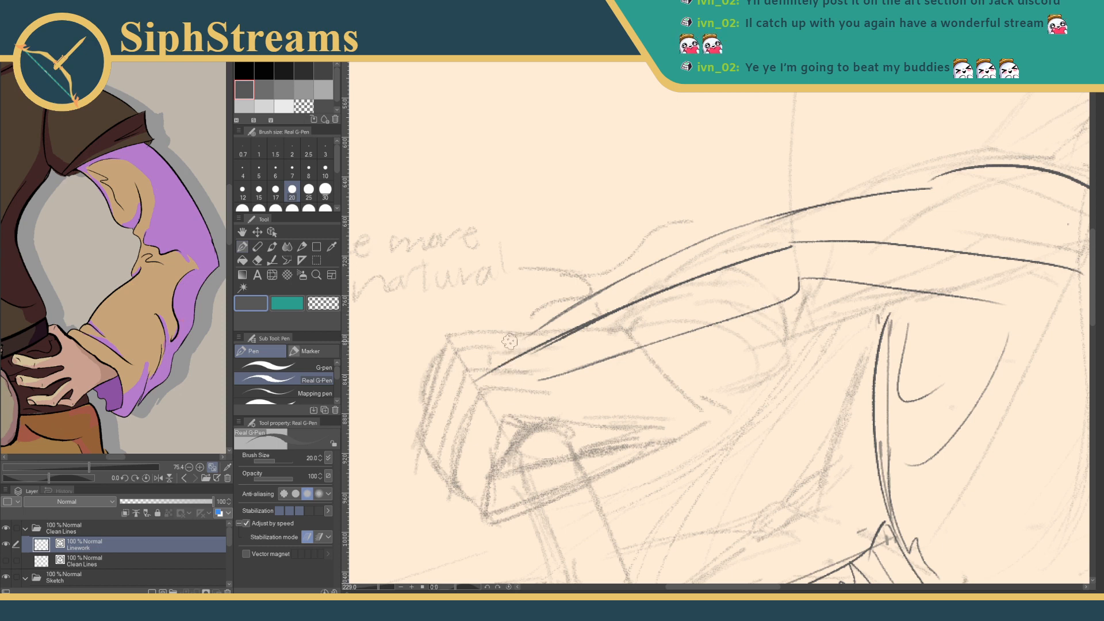
mouse_move(517, 344)
left_mouse_down()
mouse_move(499, 168)
mouse_move(541, 234)
left_mouse_up()
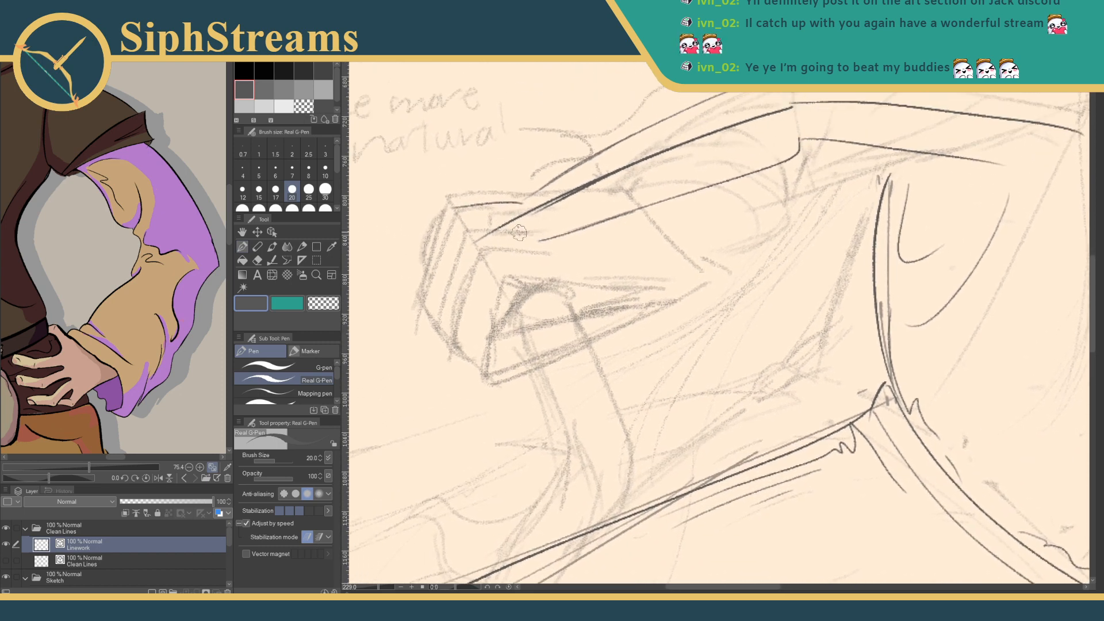
mouse_move(544, 186)
left_mouse_down()
mouse_move(469, 197)
mouse_move(405, 286)
left_mouse_up()
left_click_drag(566, 256, 537, 278)
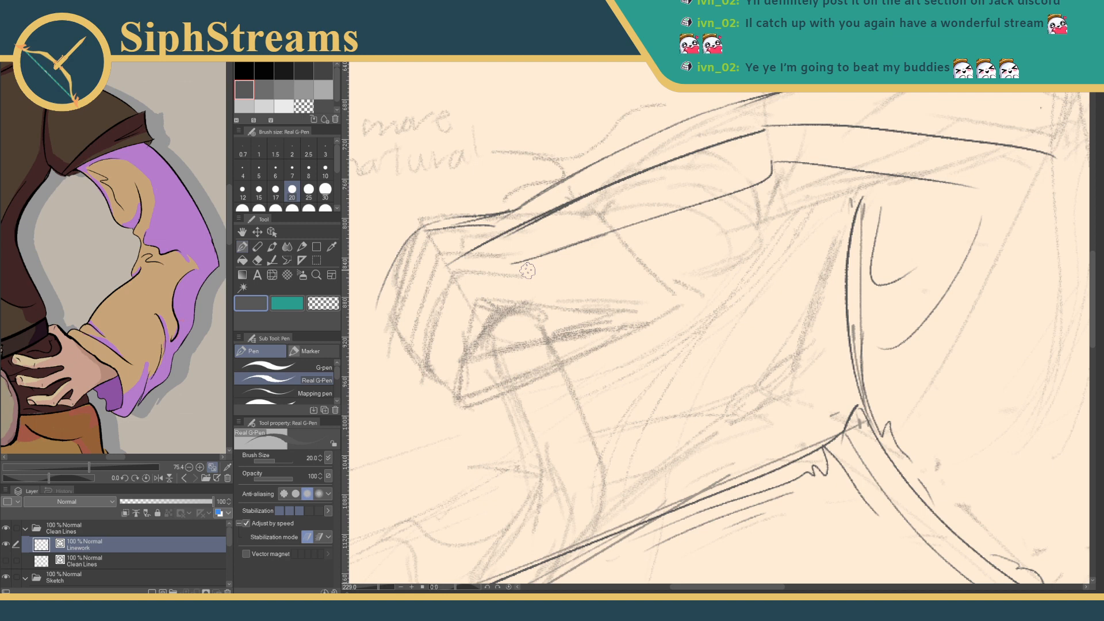
- Ink the fist's inner edge, its outer lower side and a short vertical mark at the wrist
mouse_move(536, 265)
left_mouse_down()
mouse_move(536, 299)
mouse_move(452, 292)
mouse_move(462, 290)
mouse_move(432, 356)
left_mouse_up()
mouse_move(374, 305)
left_mouse_down()
mouse_move(381, 331)
mouse_move(427, 362)
left_mouse_up()
key("ctrl+z")
left_click_drag(383, 280, 455, 382)
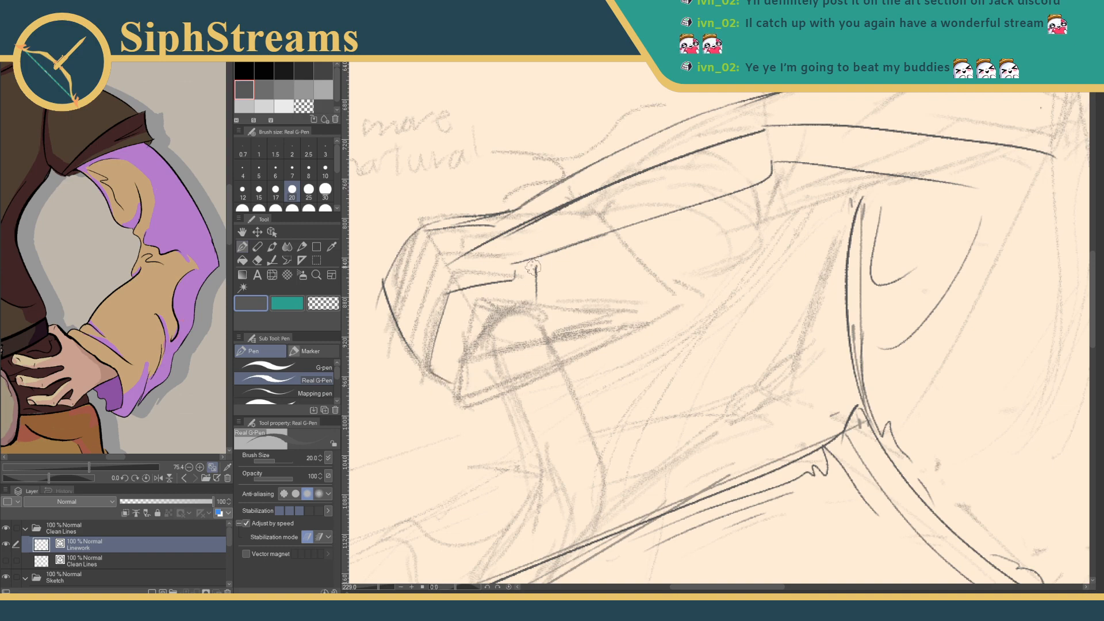
- Try extending the rear arm's top line over the shoulder with one contour stroke, and undo it
left_click_drag(585, 273, 505, 413)
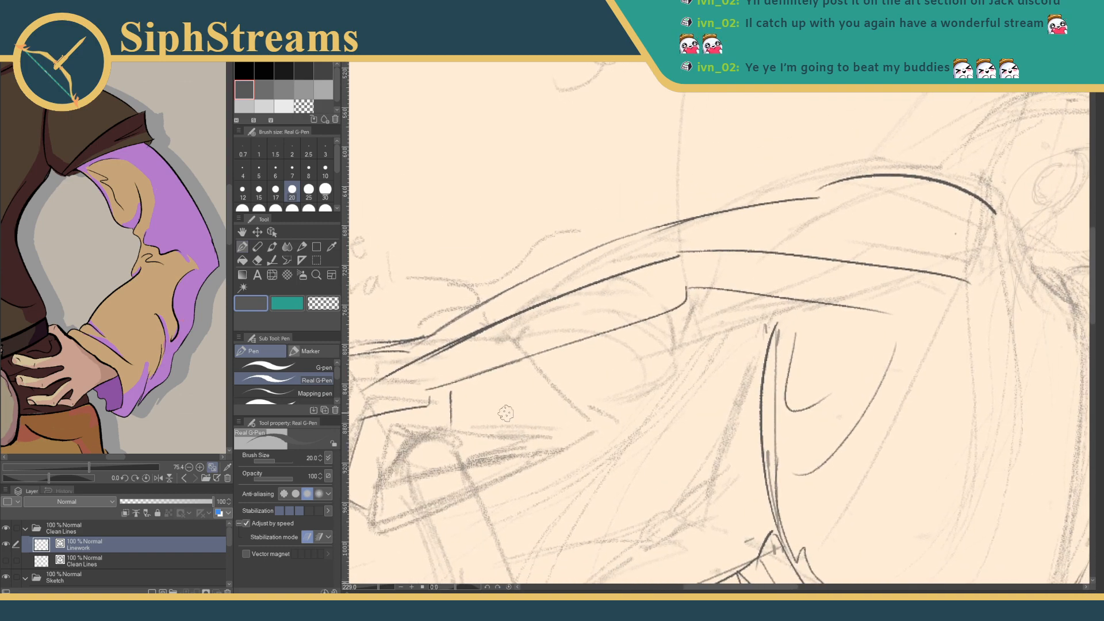
mouse_move(379, 589)
left_mouse_down()
mouse_move(366, 591)
mouse_move(379, 589)
left_mouse_up()
mouse_move(458, 444)
left_mouse_down()
mouse_move(485, 407)
mouse_move(461, 419)
left_mouse_up()
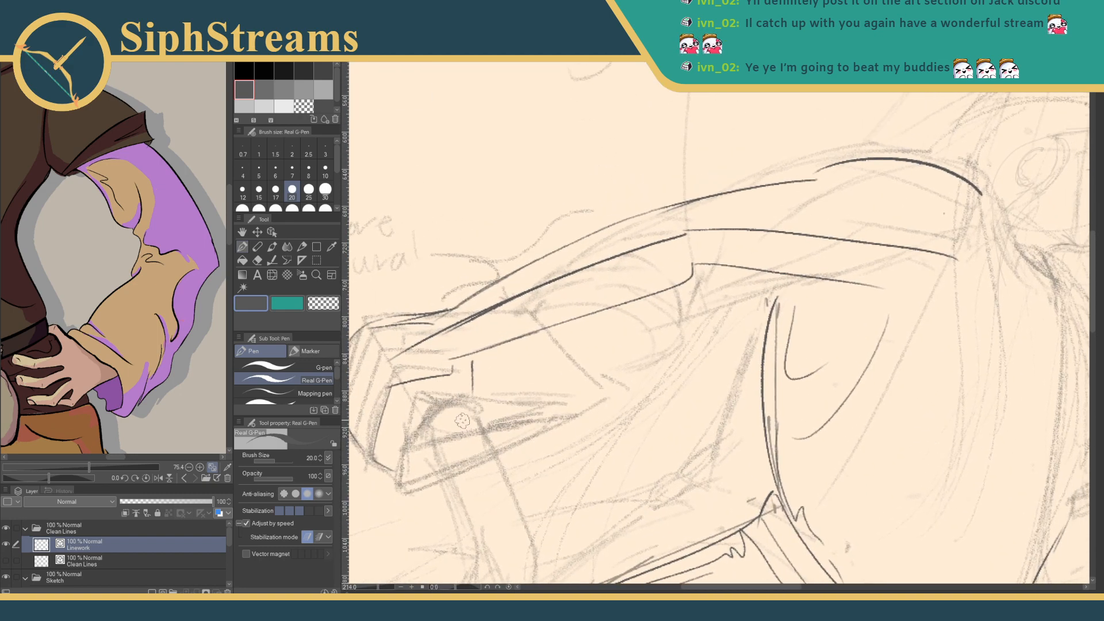
left_click_drag(780, 277, 589, 285)
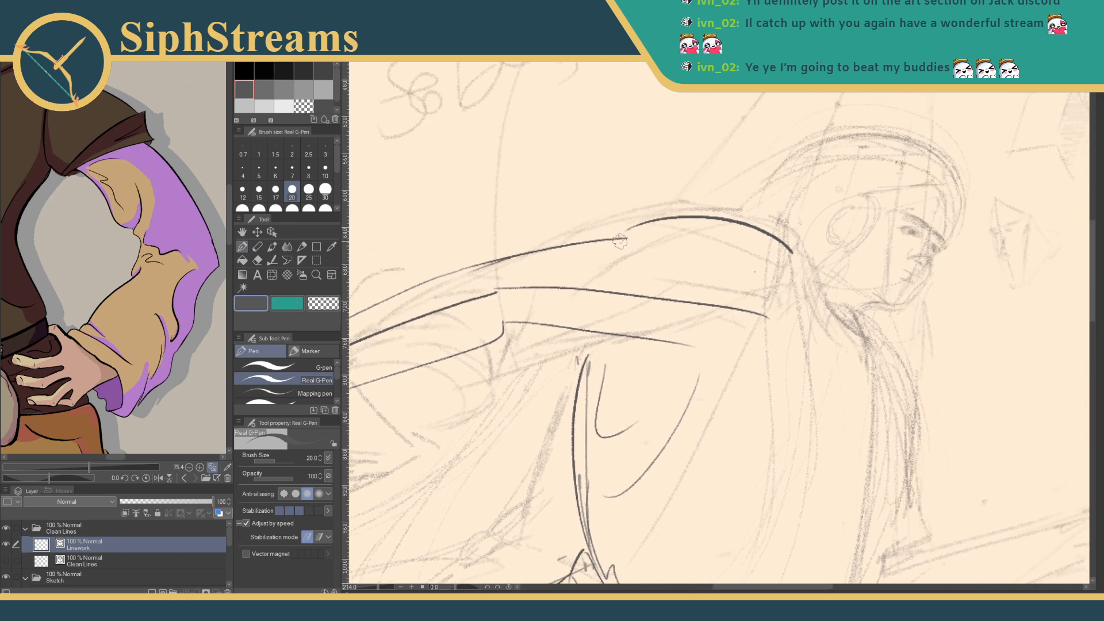
mouse_move(621, 239)
left_mouse_down()
mouse_move(694, 227)
mouse_move(768, 250)
left_mouse_up()
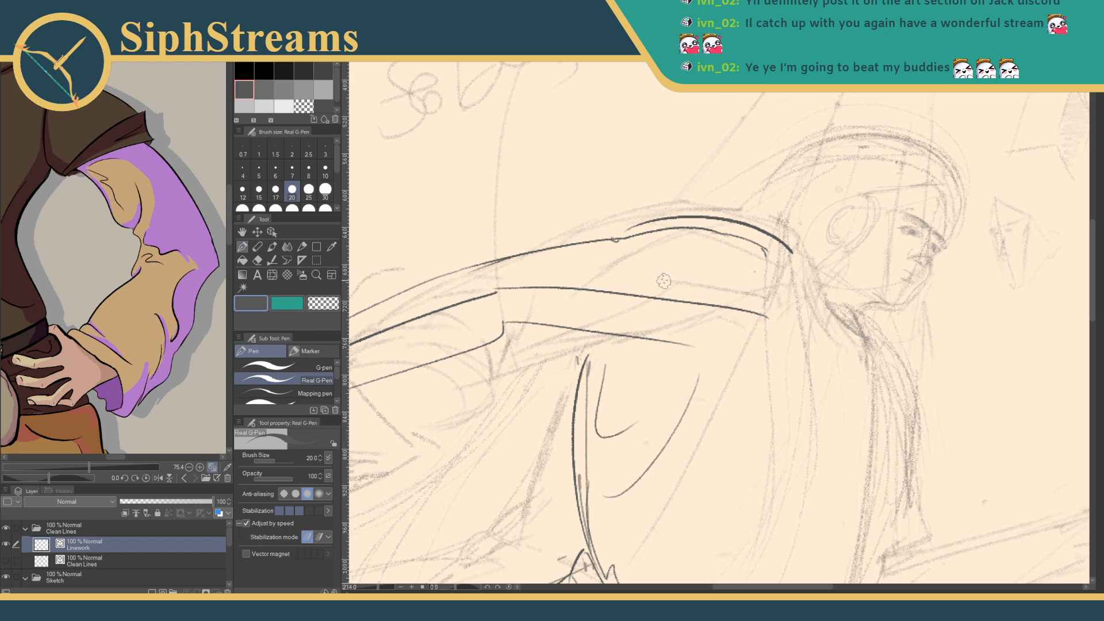
key("ctrl+z")
key("ctrl+z")
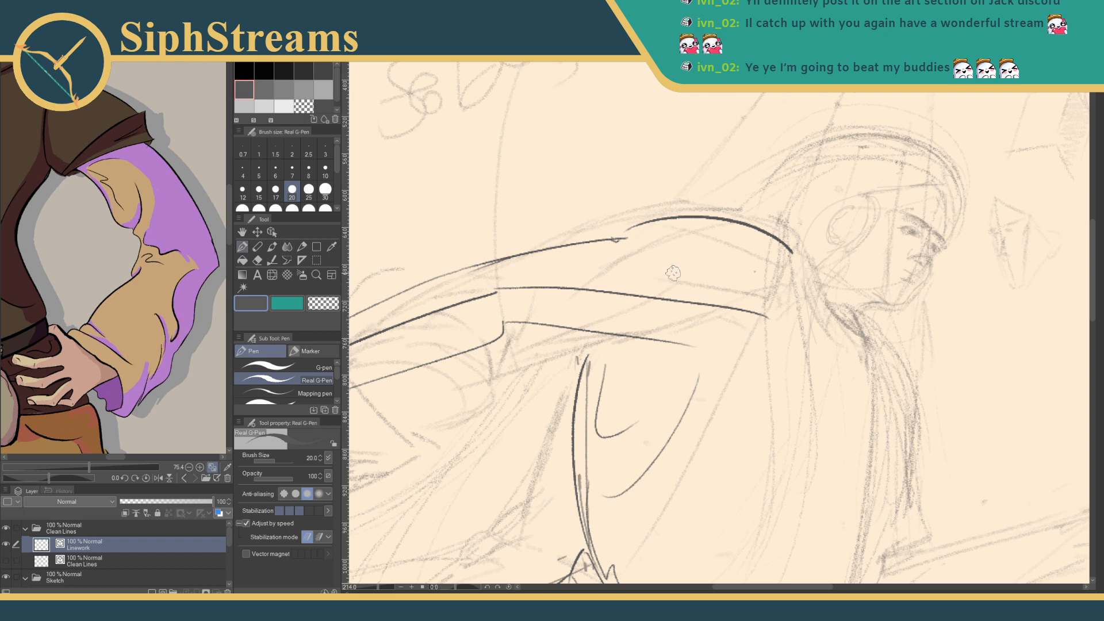
- Ink a lower shoulder curve joined to the rear arm's top line, and erase the earlier shoulder arc
mouse_move(736, 314)
left_mouse_down()
mouse_move(793, 293)
mouse_move(782, 308)
left_mouse_up()
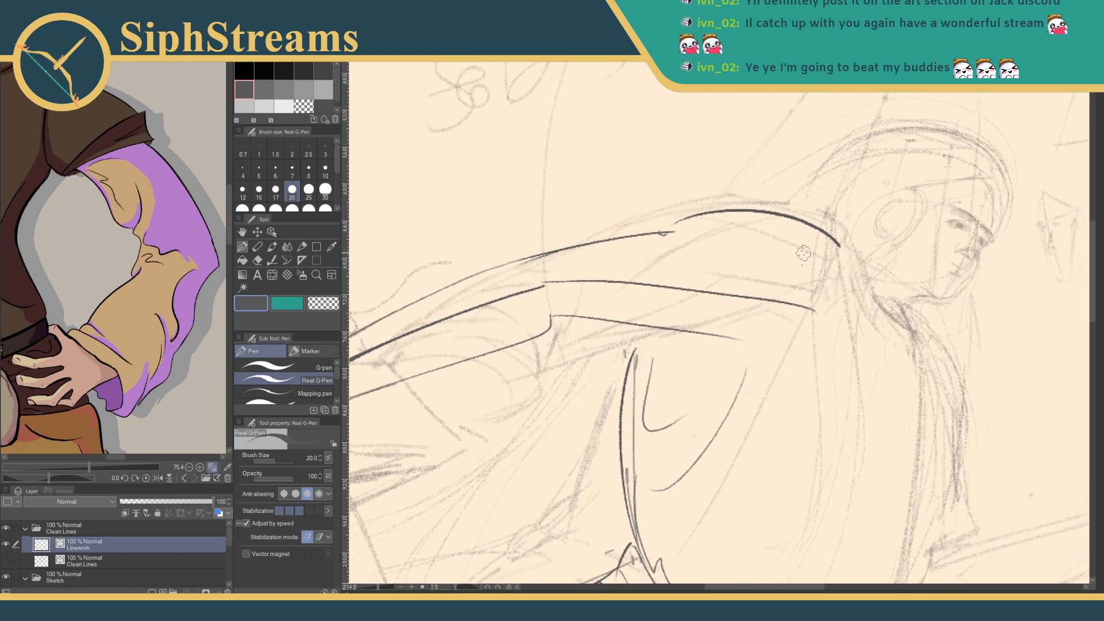
left_click_drag(819, 267, 679, 225)
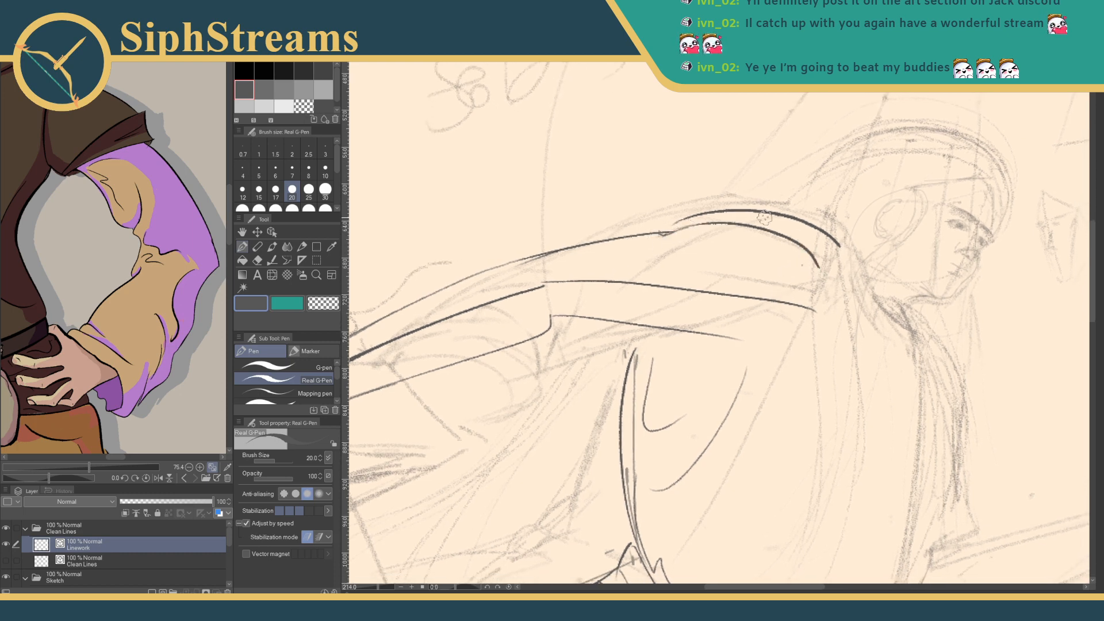
key("e")
mouse_move(769, 219)
left_mouse_down()
mouse_move(783, 216)
mouse_move(699, 205)
mouse_move(673, 213)
left_mouse_up()
mouse_move(820, 229)
left_mouse_down()
mouse_move(850, 251)
mouse_move(893, 242)
left_mouse_up()
key("p")
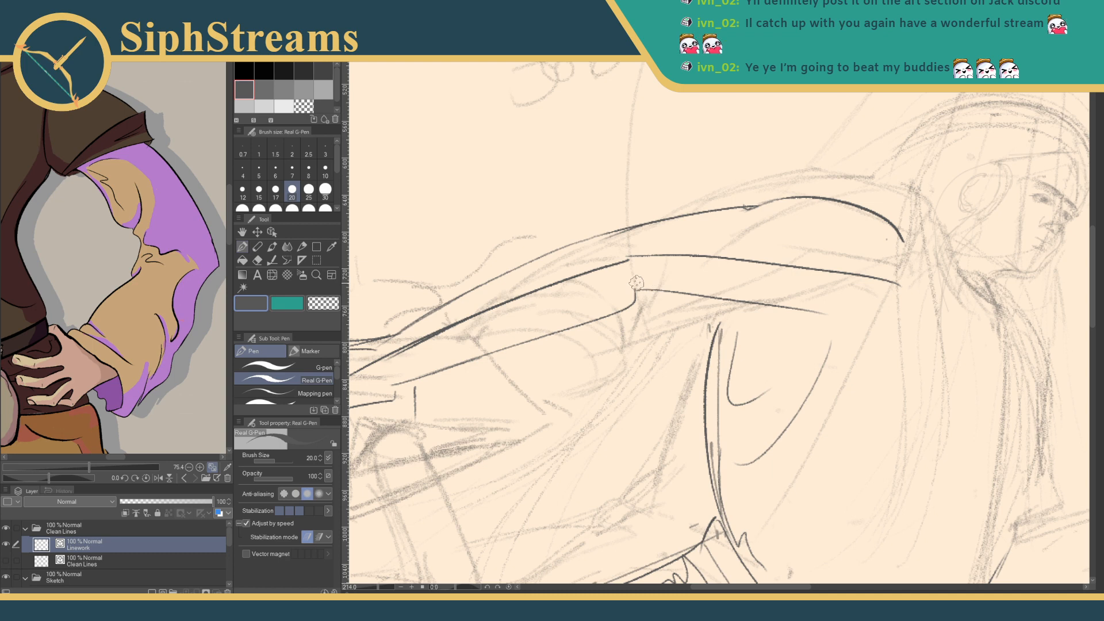
- Retrace the rear arm's upper contour around the elbow and down the forearm with a slight bump
left_click_drag(601, 229, 500, 289)
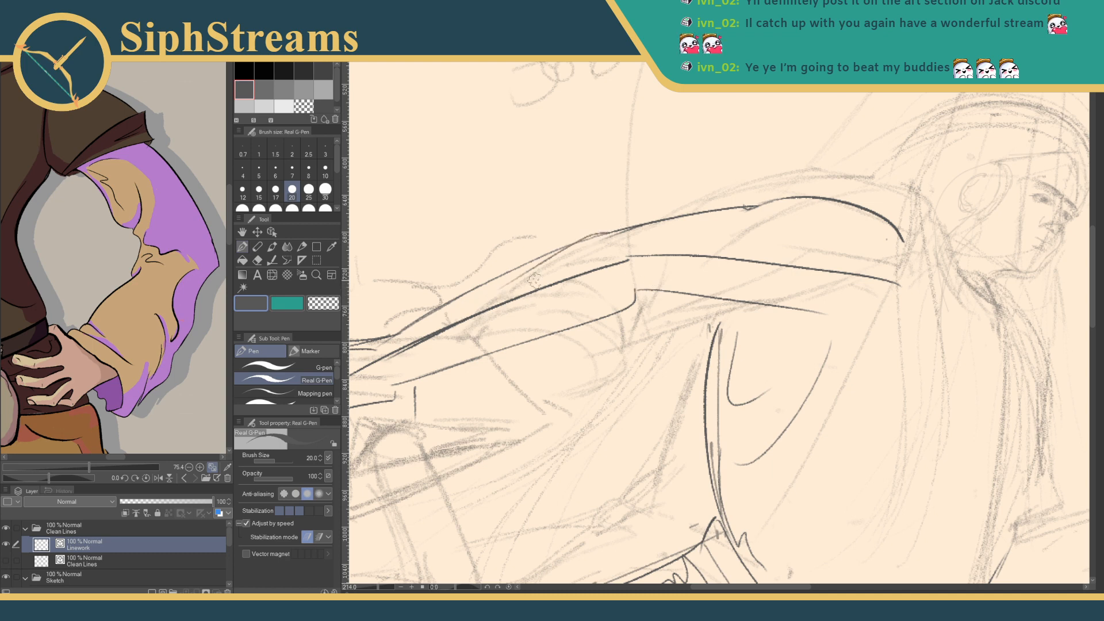
left_click_drag(715, 247, 831, 237)
left_click_drag(713, 225, 542, 298)
mouse_move(817, 268)
left_mouse_down()
mouse_move(720, 287)
mouse_move(750, 307)
left_mouse_up()
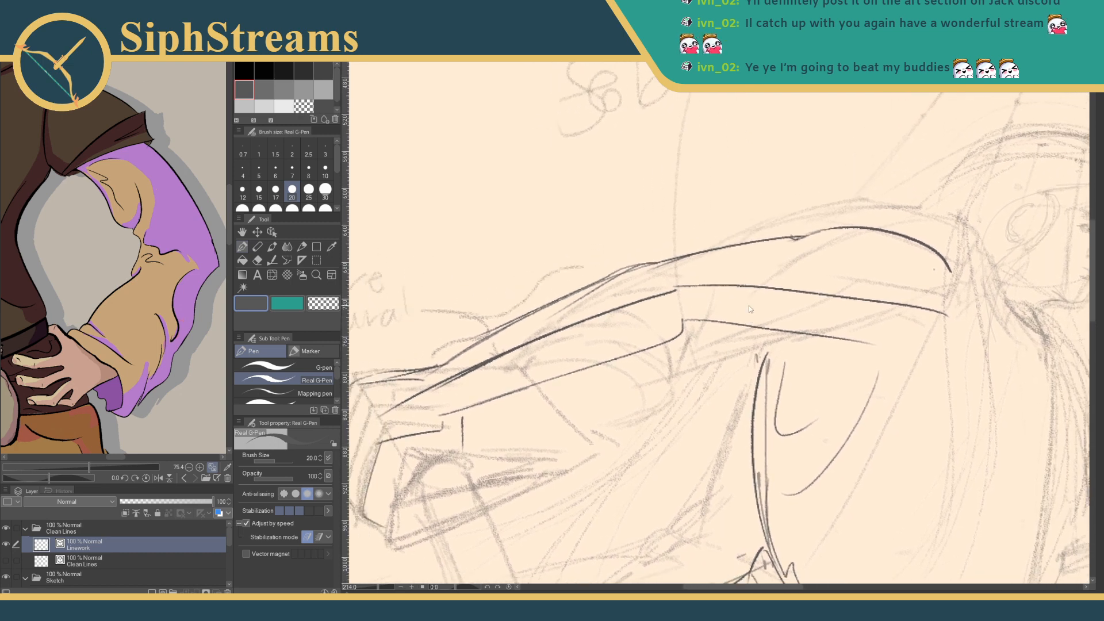
- Redraw the underside line of the rear upper arm from the elbow corner toward the torso
left_click_drag(686, 320, 837, 353)
key("ctrl+z")
mouse_move(682, 320)
left_mouse_down()
mouse_move(845, 357)
mouse_move(831, 333)
mouse_move(785, 320)
left_mouse_up()
key("e")
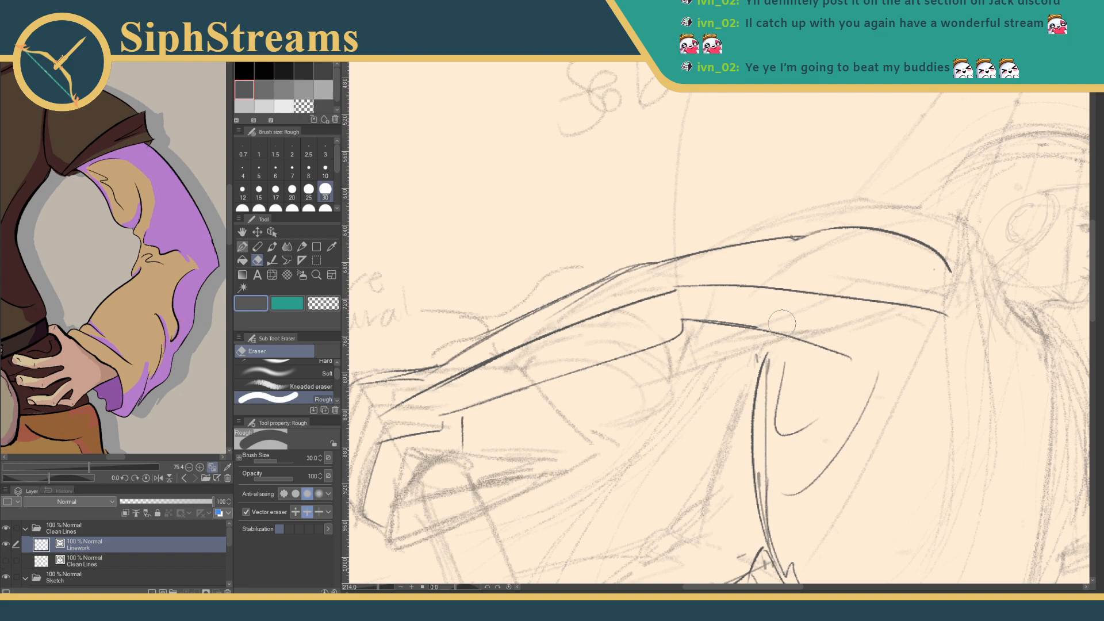
key("p")
mouse_move(378, 587)
left_mouse_down()
mouse_move(367, 588)
mouse_move(378, 588)
left_mouse_up()
- Erase the extra middle line running along the rear arm from the shoulder to the wrist
key("e")
mouse_move(797, 284)
left_mouse_down()
mouse_move(665, 298)
mouse_move(828, 287)
mouse_move(952, 321)
mouse_move(608, 319)
mouse_move(399, 410)
left_mouse_up()
key("p")
- Extend the rear forearm's underside to the wrist and ink curved strokes down from it for the heel of the hand
left_click_drag(505, 366, 653, 323)
left_click_drag(376, 588, 382, 588)
mouse_move(562, 401)
left_mouse_down()
mouse_move(648, 314)
mouse_move(604, 335)
mouse_move(582, 376)
left_mouse_up()
mouse_move(643, 312)
left_mouse_down()
mouse_move(588, 391)
mouse_move(571, 440)
left_mouse_up()
left_click_drag(585, 396, 664, 375)
key("e")
left_click_drag(618, 329, 635, 314)
key("p")
left_click_drag(778, 268, 697, 300)
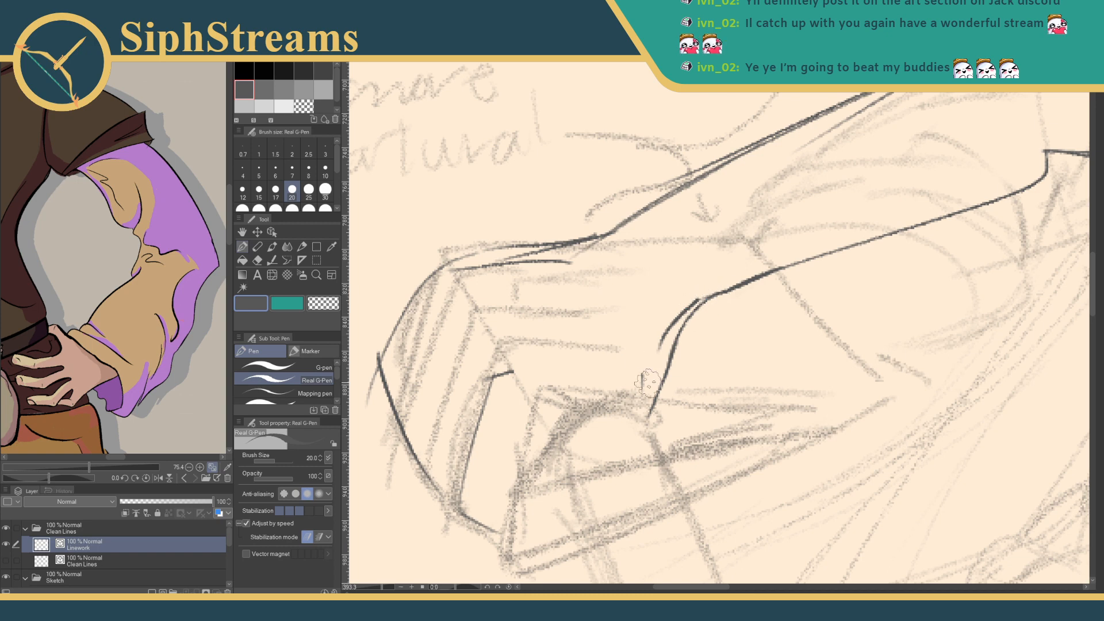
mouse_move(721, 297)
left_mouse_down()
mouse_move(682, 376)
mouse_move(675, 437)
left_mouse_up()
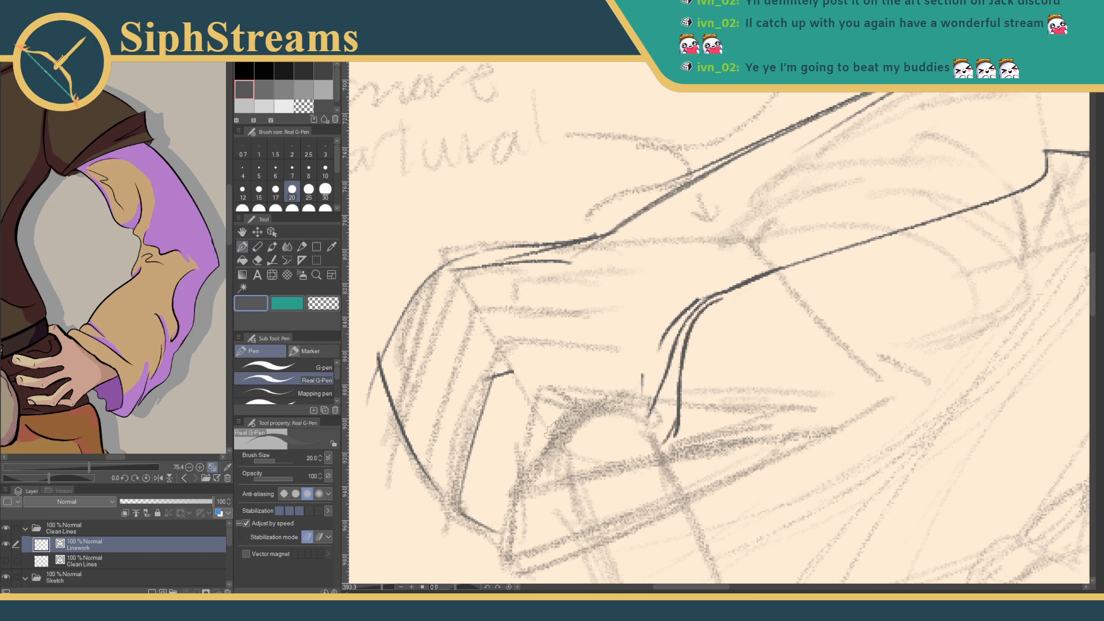
- Ink the fist's front finger from its tip up to the knuckle and back toward the wrist, replacing the undone attempts
mouse_move(578, 506)
left_mouse_down()
mouse_move(538, 505)
mouse_move(553, 379)
left_mouse_up()
key("ctrl+z")
key("ctrl+z")
mouse_move(526, 463)
left_mouse_down()
mouse_move(575, 384)
mouse_move(598, 365)
mouse_move(631, 373)
left_mouse_up()
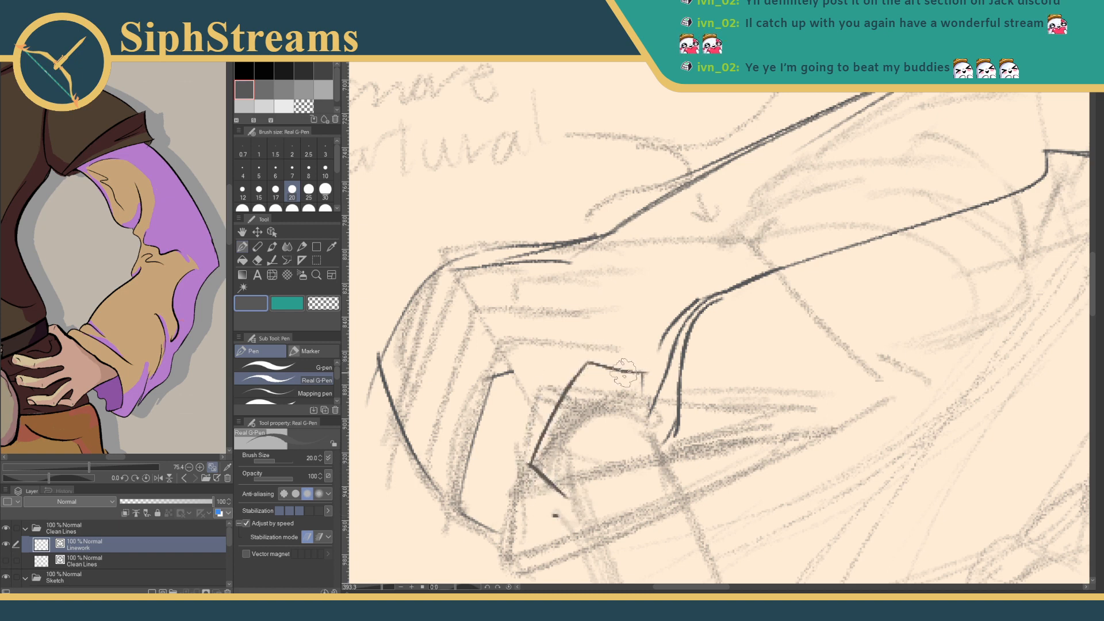
key("ctrl+z")
key("ctrl+z")
mouse_move(567, 497)
left_mouse_down()
mouse_move(505, 466)
mouse_move(578, 348)
left_mouse_up()
key("ctrl+z")
mouse_move(508, 463)
left_mouse_down()
mouse_move(597, 345)
mouse_move(651, 371)
left_mouse_up()
- Ink the fist's outer edge around the knuckles, the folded fingertip and the curved inner edge of the grip
left_click_drag(511, 461, 452, 321)
key("ctrl+z")
mouse_move(493, 451)
left_mouse_down()
mouse_move(421, 305)
mouse_move(489, 267)
left_mouse_up()
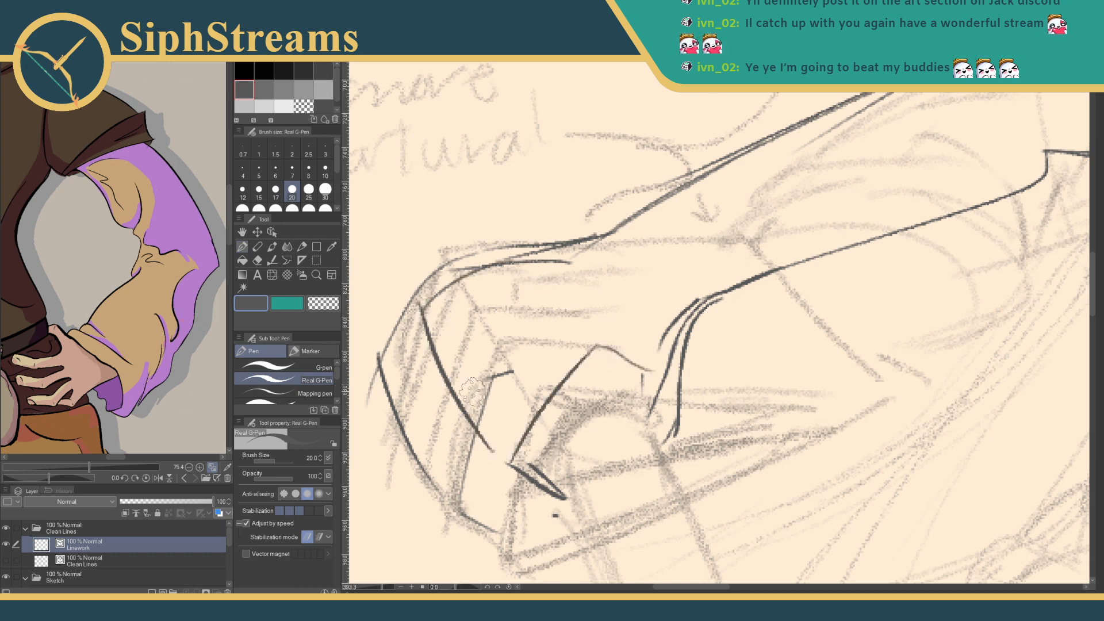
mouse_move(517, 429)
left_mouse_down()
mouse_move(499, 338)
mouse_move(539, 425)
left_mouse_up()
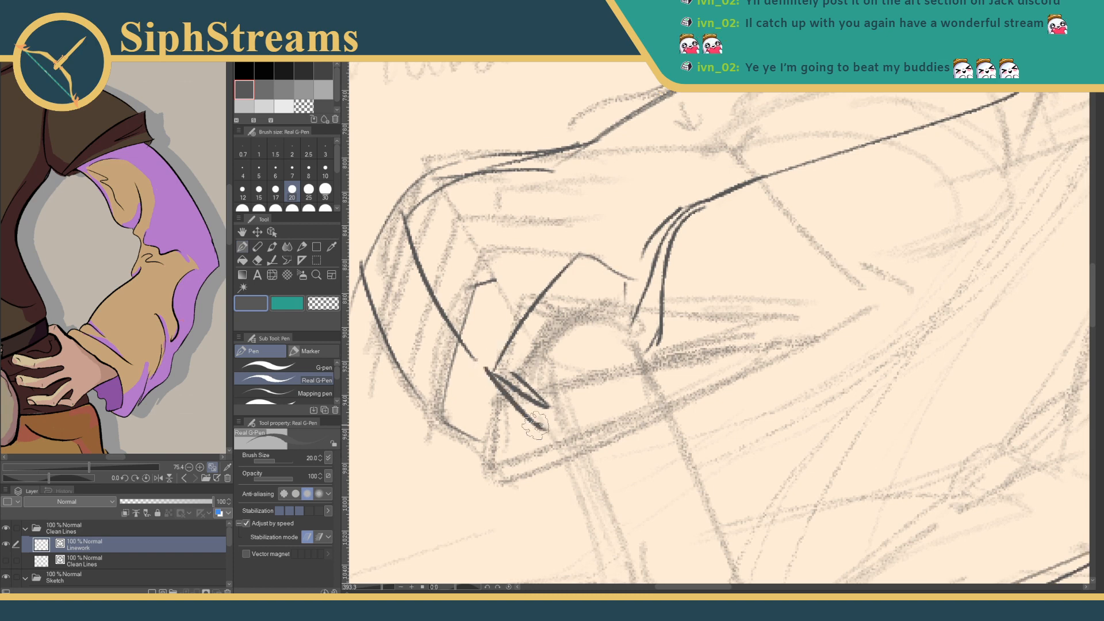
left_click_drag(537, 352, 552, 408)
mouse_move(539, 353)
left_mouse_down()
mouse_move(575, 313)
mouse_move(606, 300)
mouse_move(657, 329)
left_mouse_up()
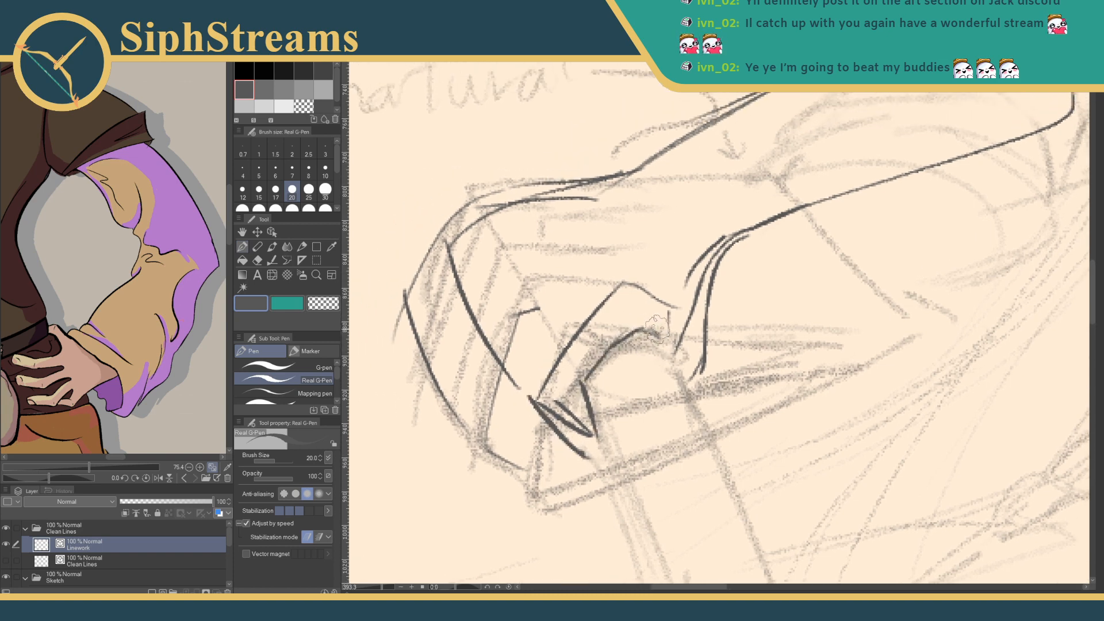
- Erase the earlier outer outline and inner edge lines of the fist
key("e")
left_click_drag(542, 302, 526, 339)
left_click_drag(471, 390, 504, 458)
mouse_move(504, 459)
left_mouse_down()
mouse_move(438, 372)
mouse_move(391, 274)
left_mouse_up()
mouse_move(419, 217)
left_mouse_down()
mouse_move(547, 148)
mouse_move(456, 184)
mouse_move(394, 271)
mouse_move(425, 253)
left_mouse_up()
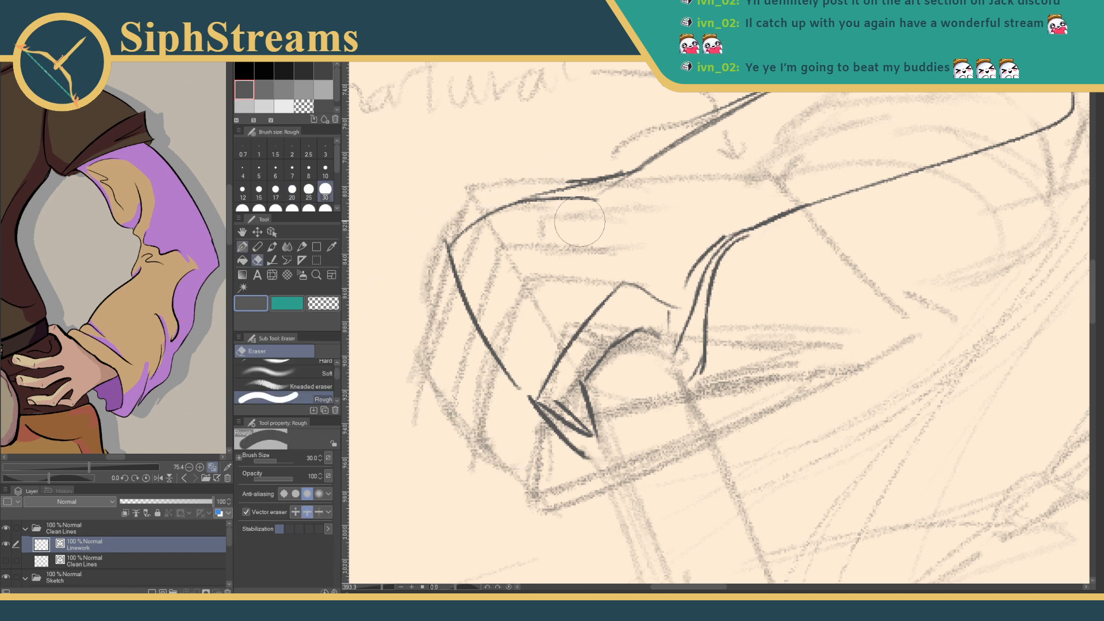
key("p")
- Clean up the hand's top edge between the wrist and knuckles, and ink a short diagonal line on its back
left_click_drag(380, 589, 378, 589)
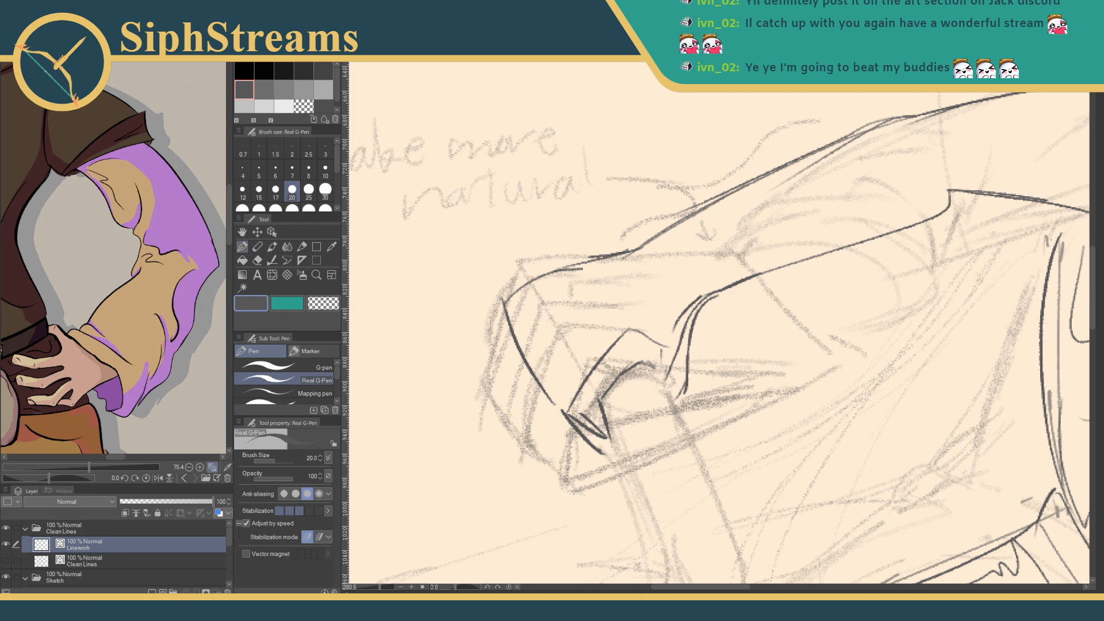
left_click_drag(621, 324, 566, 256)
mouse_move(635, 253)
left_mouse_down()
mouse_move(564, 251)
mouse_move(503, 300)
mouse_move(541, 284)
mouse_move(564, 253)
mouse_move(502, 288)
mouse_move(548, 260)
mouse_move(627, 244)
mouse_move(605, 267)
mouse_move(572, 255)
mouse_move(642, 257)
mouse_move(608, 235)
left_mouse_up()
key("ctrl+z")
key("ctrl+z")
key("ctrl+z")
key("e")
key("p")
key("e")
key("ctrl+z")
mouse_move(559, 278)
left_mouse_down()
mouse_move(578, 275)
mouse_move(541, 296)
mouse_move(598, 291)
mouse_move(612, 311)
mouse_move(583, 257)
mouse_move(604, 305)
left_mouse_up()
key("ctrl+z")
key("p")
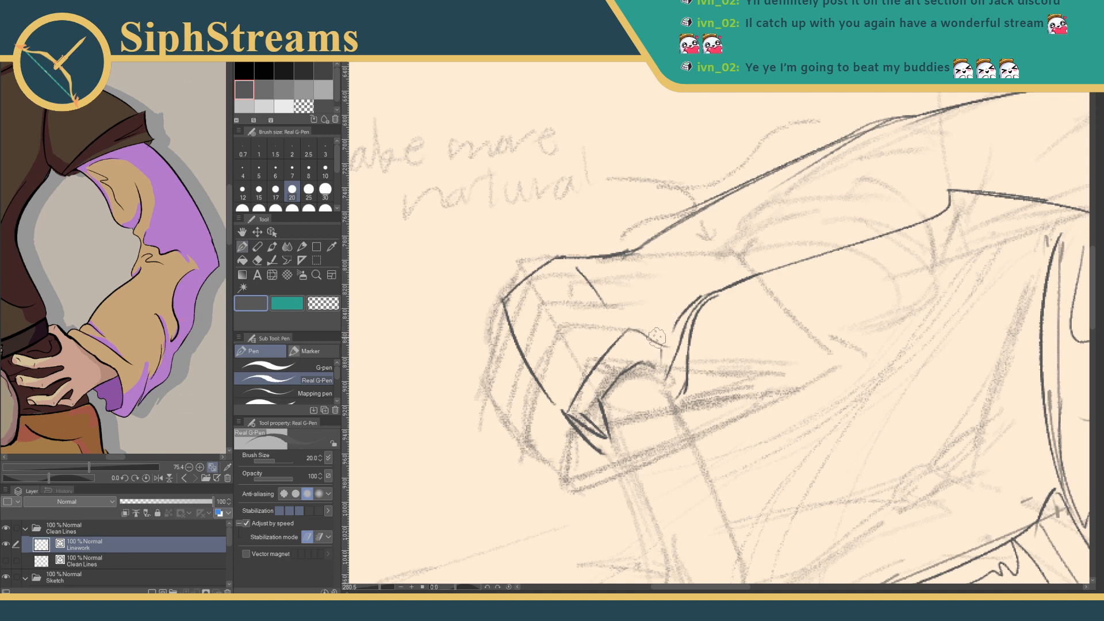
- Erase the short vertical mark and the surplus curved line at the rear wrist
key("e")
mouse_move(654, 334)
left_mouse_down()
mouse_move(668, 322)
mouse_move(662, 358)
left_mouse_up()
key("p")
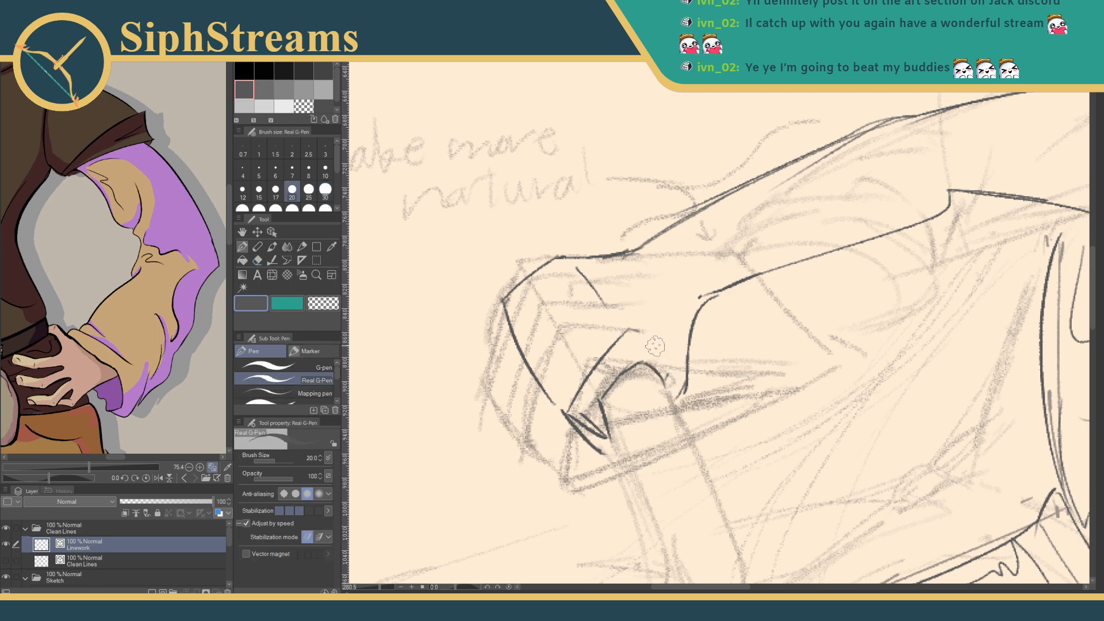
- Extend the front finger's knuckle line toward the wrist and ink the slanted lines separating the fist's fingers
left_click_drag(635, 333, 668, 321)
mouse_move(546, 372)
left_mouse_down()
mouse_move(584, 322)
mouse_move(556, 299)
left_mouse_up()
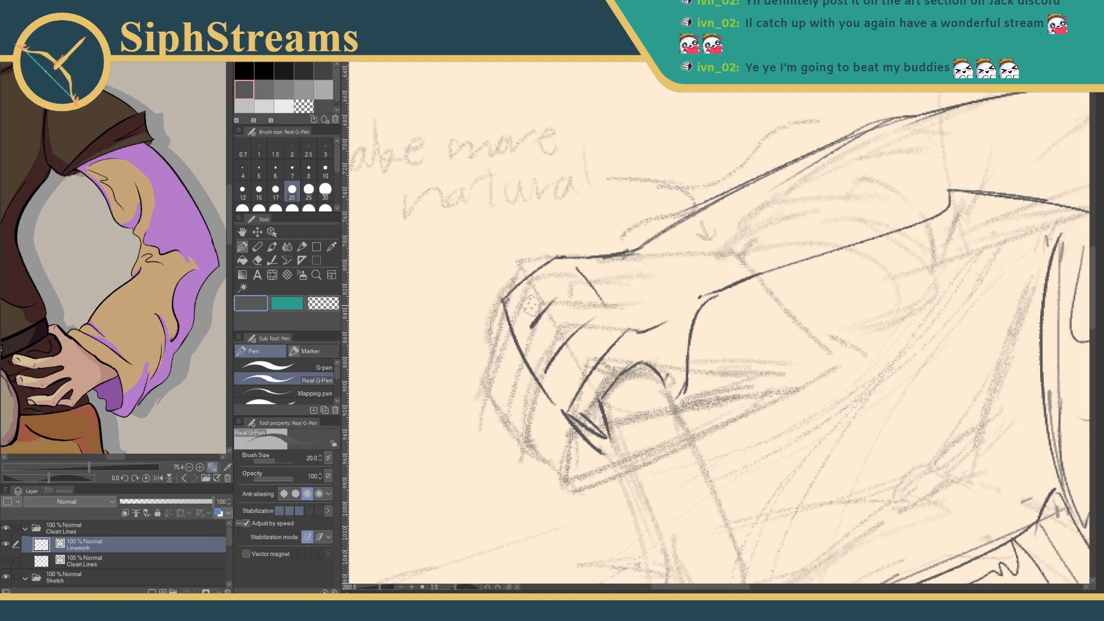
mouse_move(534, 339)
left_mouse_down()
mouse_move(572, 311)
mouse_move(575, 275)
left_mouse_up()
- Review the linework of the whole figure and the sketch of the outstretched front arm
left_click_drag(380, 587, 375, 586)
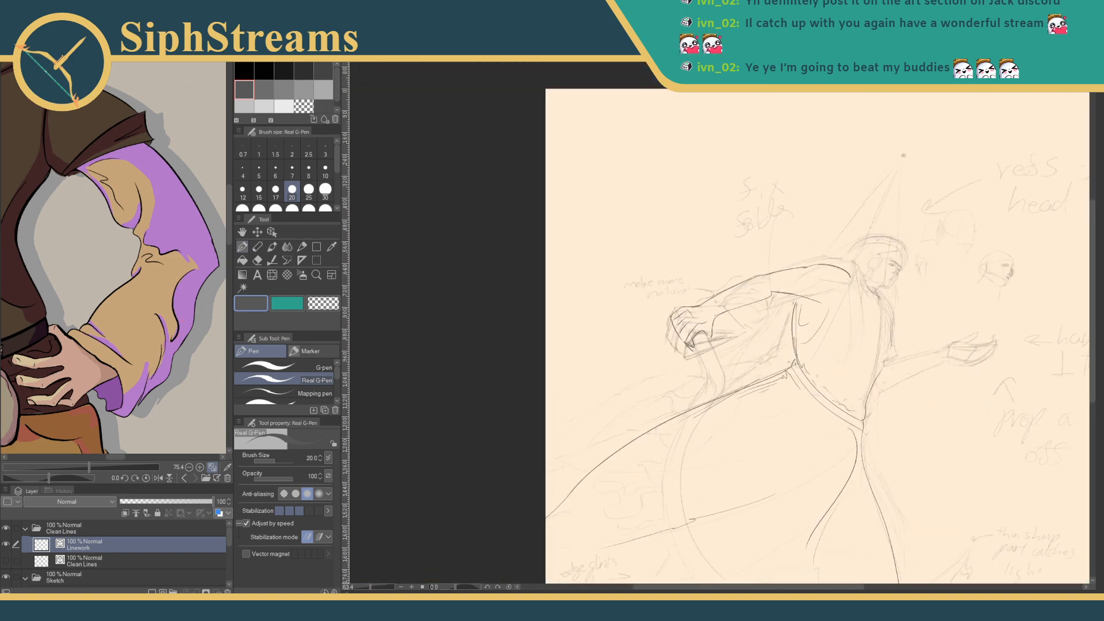
left_click_drag(370, 587, 374, 587)
left_click_drag(605, 454, 555, 308)
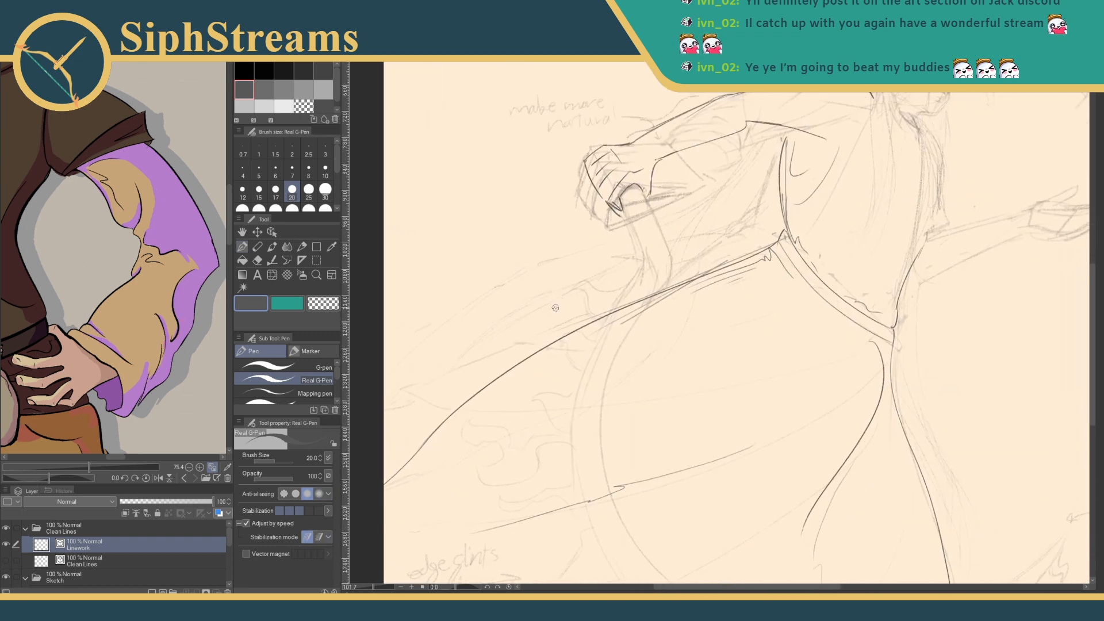
left_click_drag(834, 369, 623, 450)
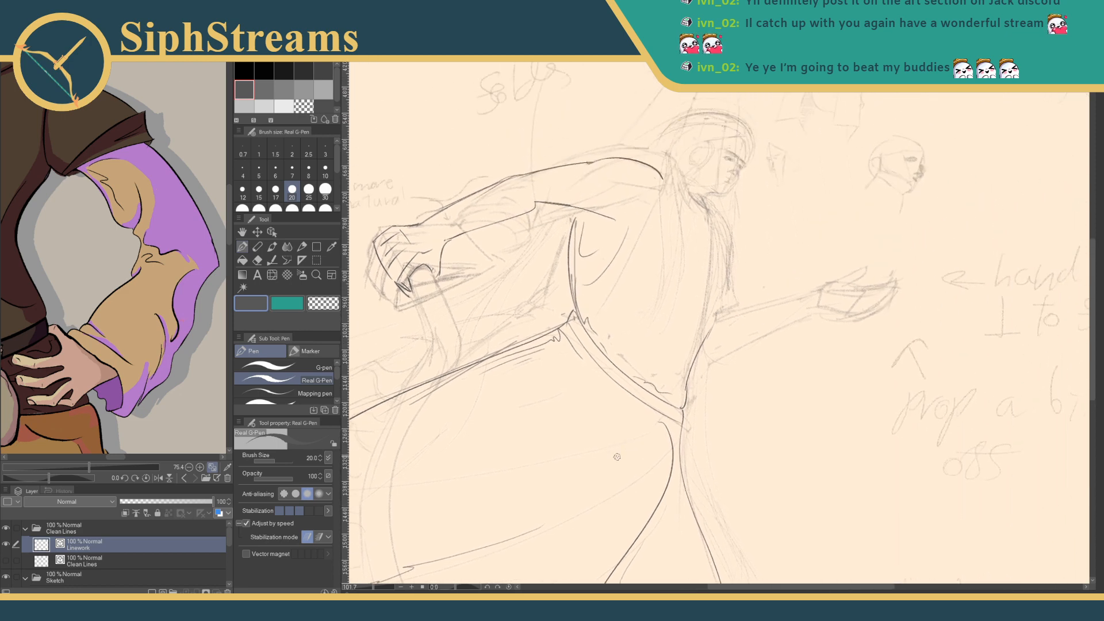
left_click_drag(375, 590, 378, 589)
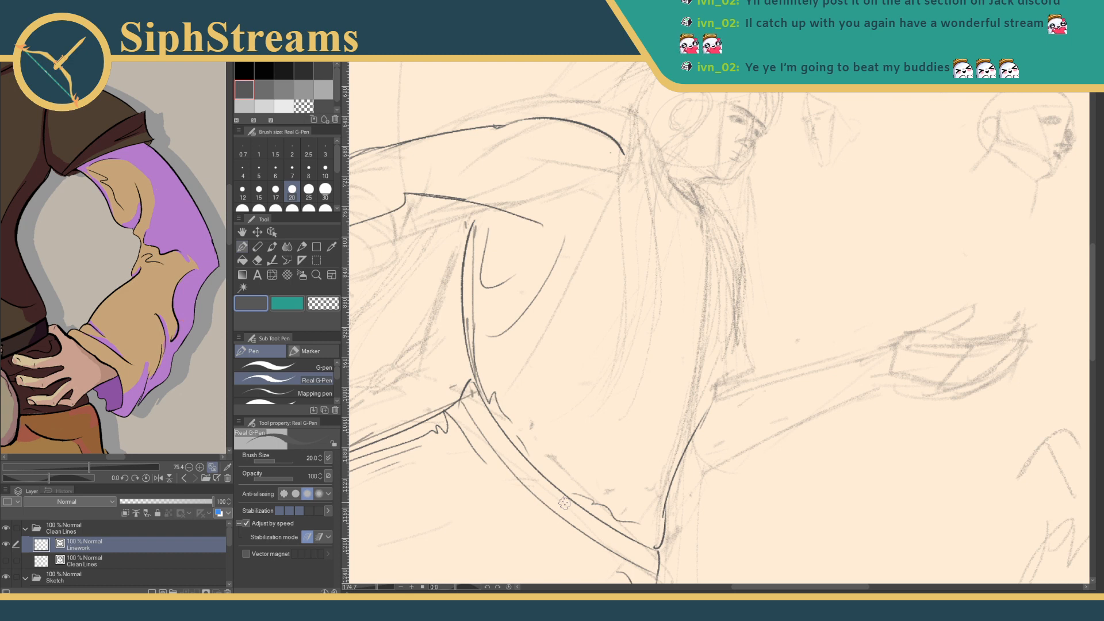
mouse_move(745, 355)
left_mouse_down()
mouse_move(723, 351)
mouse_move(643, 280)
left_mouse_up()
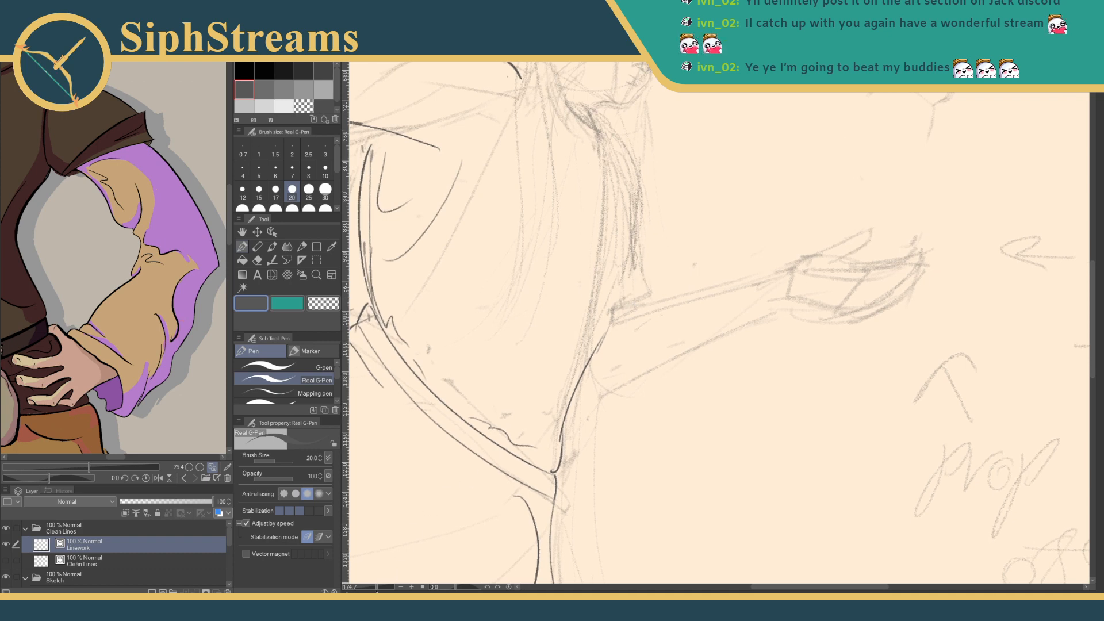
left_click_drag(377, 588, 379, 587)
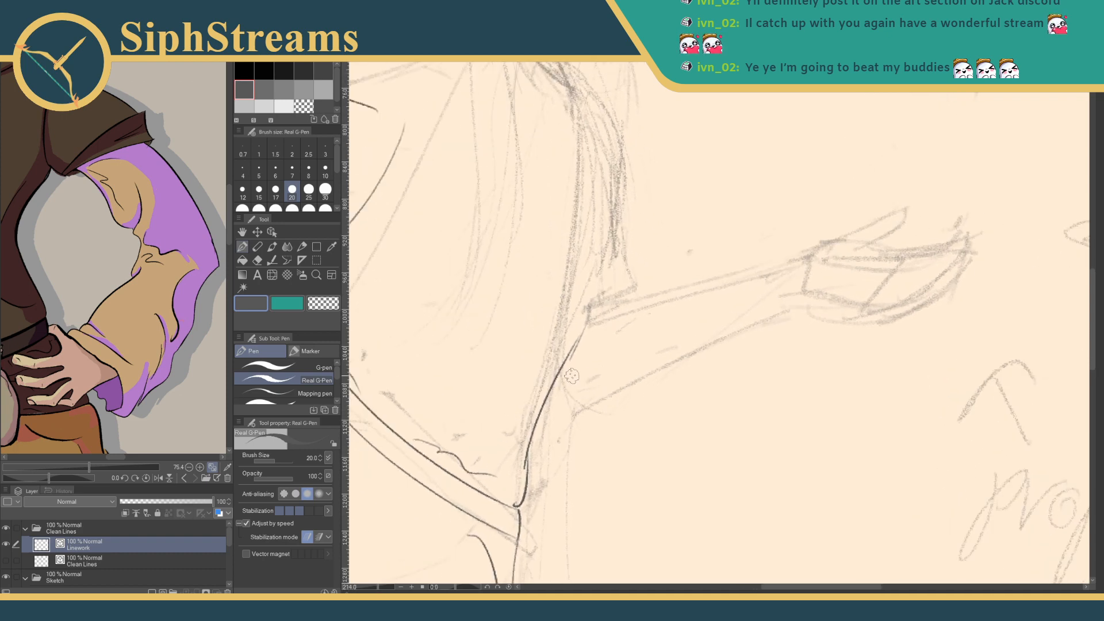
- Ink the front forearm's curved underside from the elbow to the wrist, and its top edge from the sleeve to the wrist
mouse_move(555, 376)
left_mouse_down()
mouse_move(576, 408)
mouse_move(737, 332)
left_mouse_up()
key("ctrl+z")
key("ctrl+z")
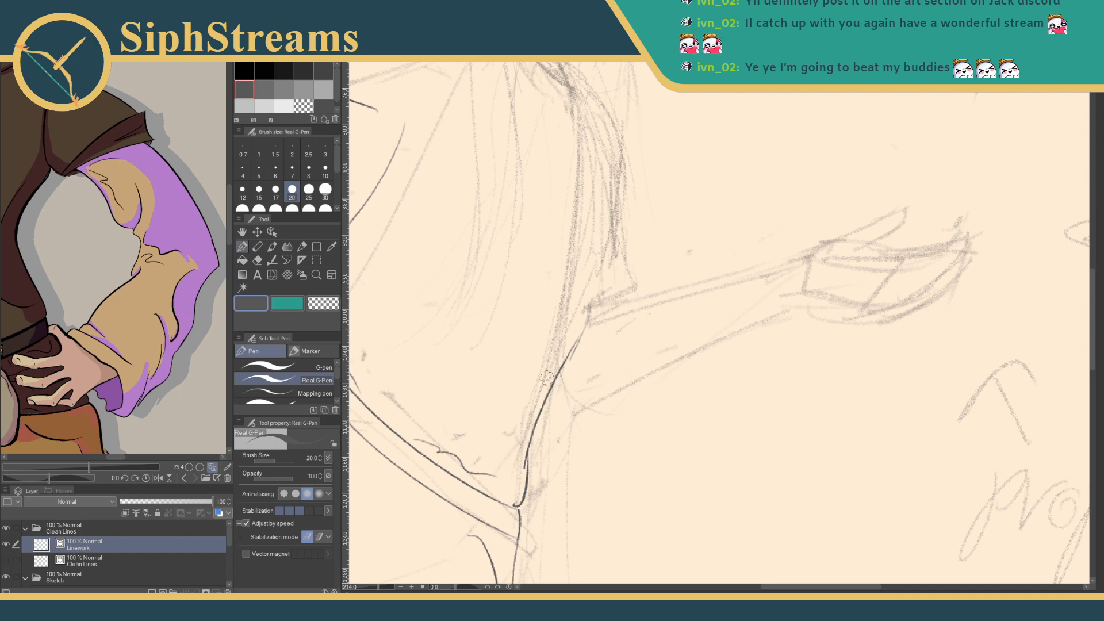
mouse_move(558, 376)
left_mouse_down()
mouse_move(578, 403)
mouse_move(789, 318)
left_mouse_up()
key("ctrl+z")
left_click_drag(577, 402, 803, 315)
key("ctrl+z")
left_click_drag(575, 402, 789, 316)
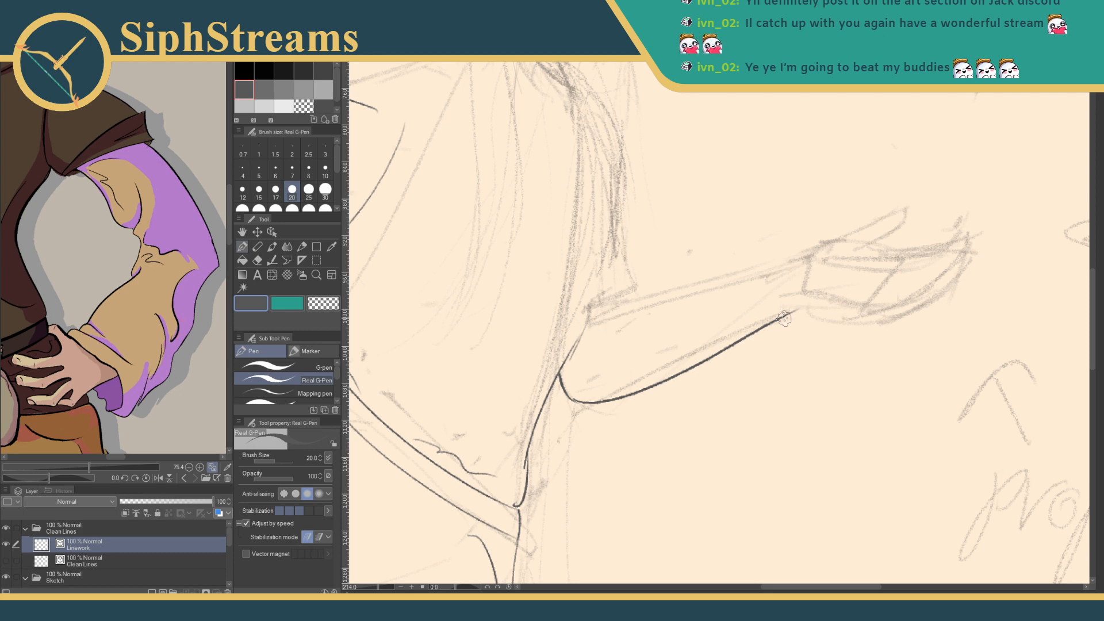
left_click_drag(678, 428, 636, 447)
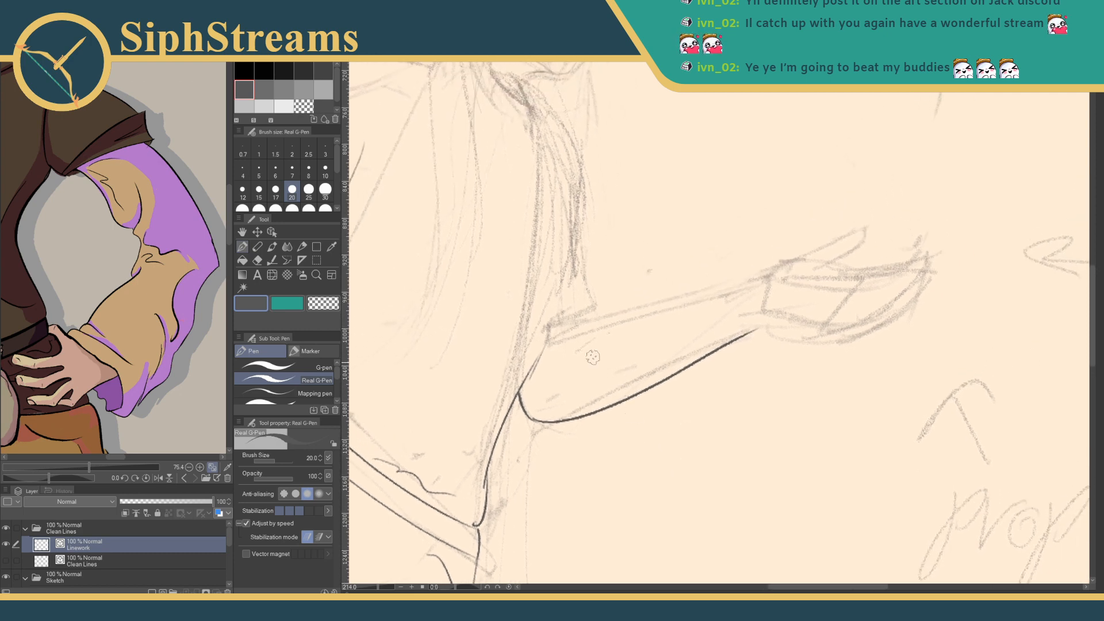
left_click_drag(547, 332, 770, 289)
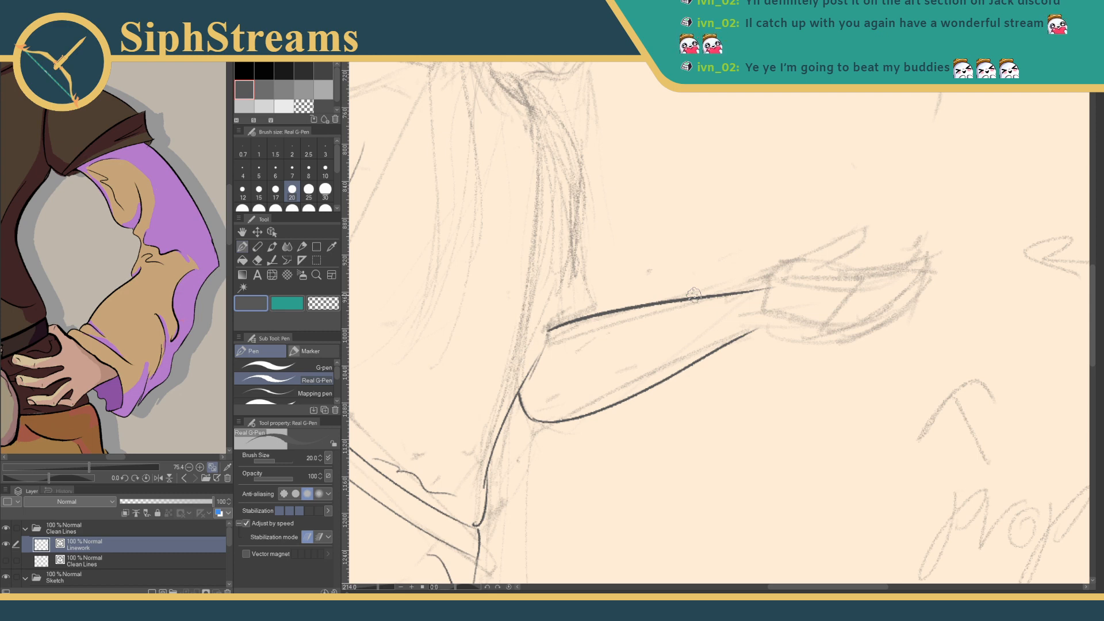
- Ink the upper edge of the open front hand's raised thumb from the wrist, undoing the unsatisfactory strokes
left_click_drag(378, 587, 386, 587)
left_click_drag(672, 425, 377, 513)
left_click_drag(386, 587, 384, 591)
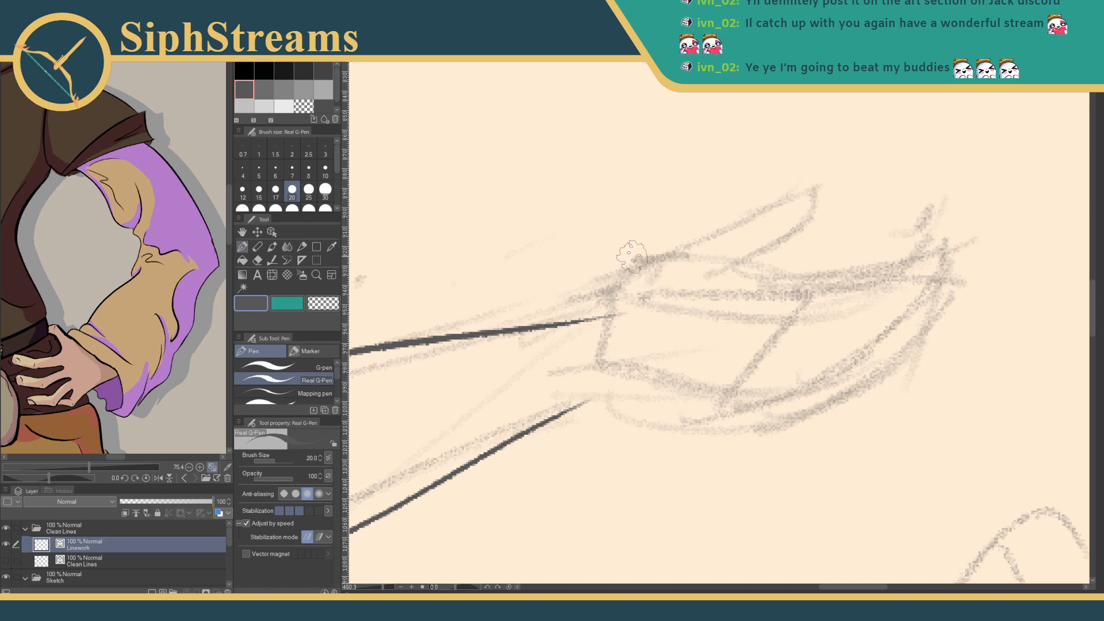
left_click_drag(621, 272, 860, 184)
key("ctrl+z")
left_click_drag(601, 298, 805, 195)
key("ctrl+z")
mouse_move(601, 297)
left_mouse_down()
mouse_move(815, 186)
mouse_move(782, 241)
left_mouse_up()
key("ctrl+z")
- Ink the thumb's underside, the open hand's upper edge, its curved lower contour and the rounded fingertip edge
mouse_move(817, 189)
left_mouse_down()
mouse_move(695, 275)
mouse_move(973, 239)
left_mouse_up()
mouse_move(880, 252)
left_mouse_down()
mouse_move(897, 230)
mouse_move(883, 211)
left_mouse_up()
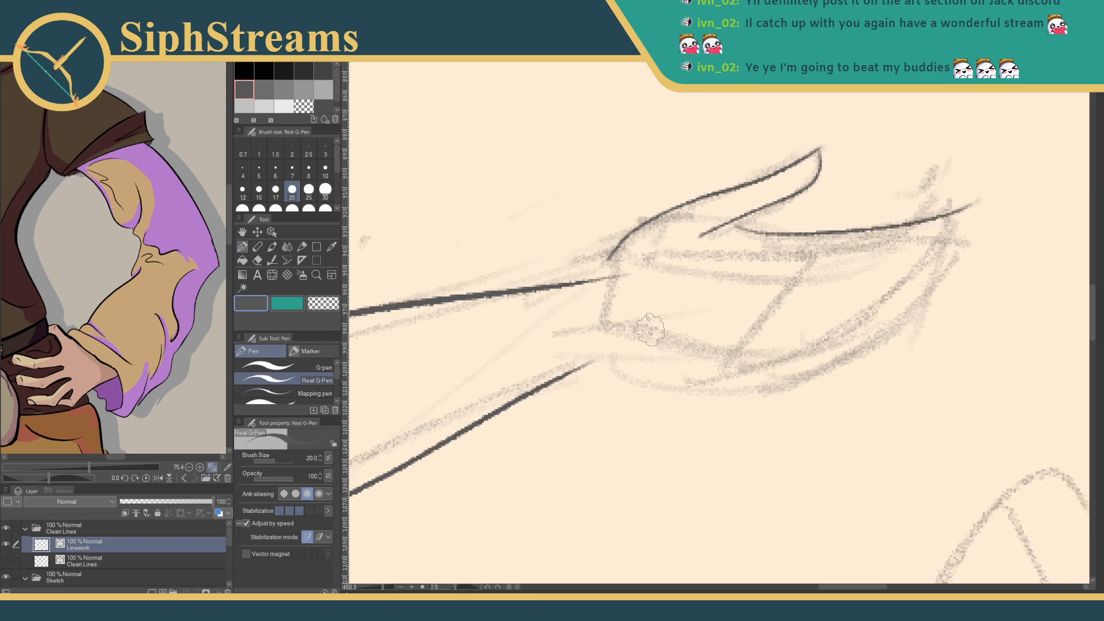
left_click_drag(615, 353, 969, 260)
left_click_drag(948, 216, 789, 339)
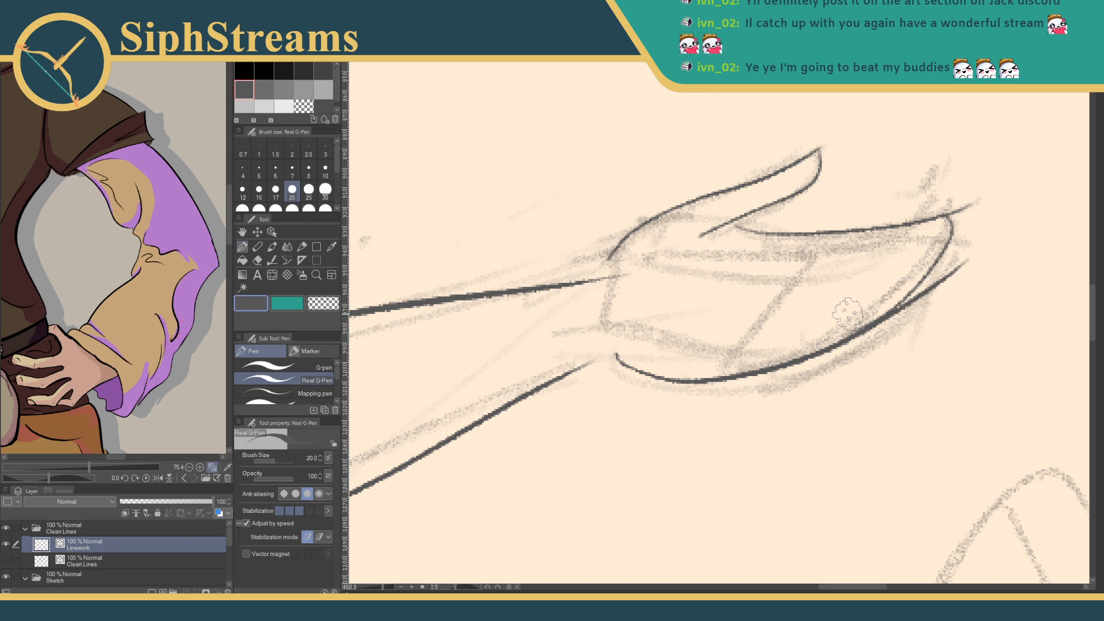
- Erase the open hand's overshooting lower contour and clean up its join with the fingertip edge, undoing the unsatisfactory redrawn strokes
key("e")
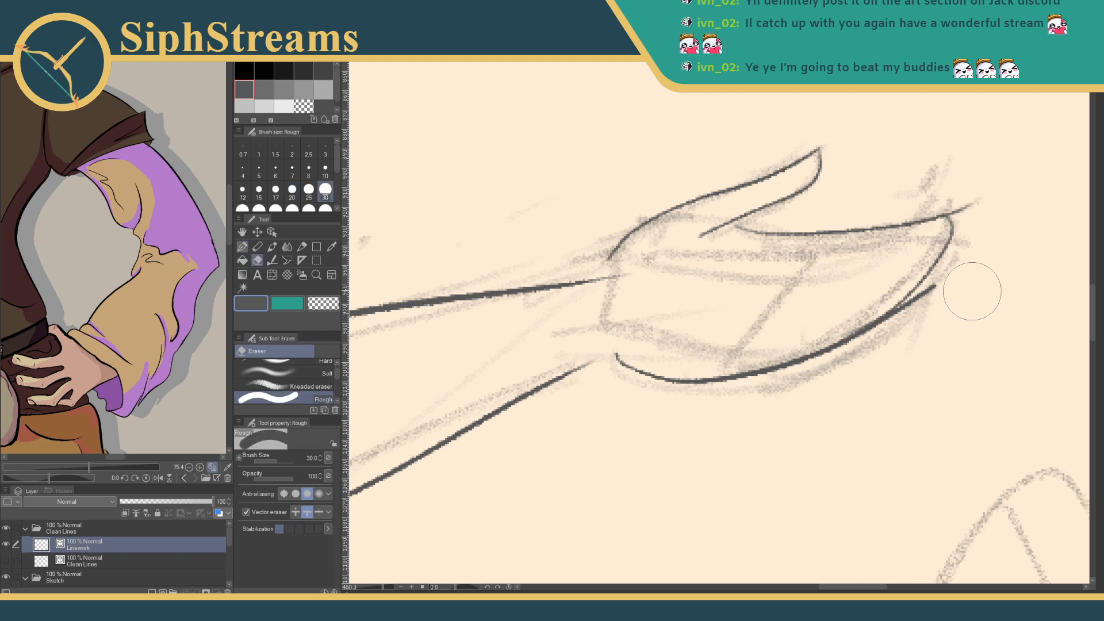
mouse_move(942, 315)
left_mouse_down()
mouse_move(894, 328)
mouse_move(872, 322)
mouse_move(898, 300)
mouse_move(849, 336)
mouse_move(785, 355)
left_mouse_up()
key("p")
key("ctrl+z")
left_click_drag(899, 303, 769, 369)
key("ctrl+z")
mouse_move(905, 297)
left_mouse_down()
mouse_move(805, 363)
mouse_move(899, 309)
left_mouse_up()
key("ctrl+z")
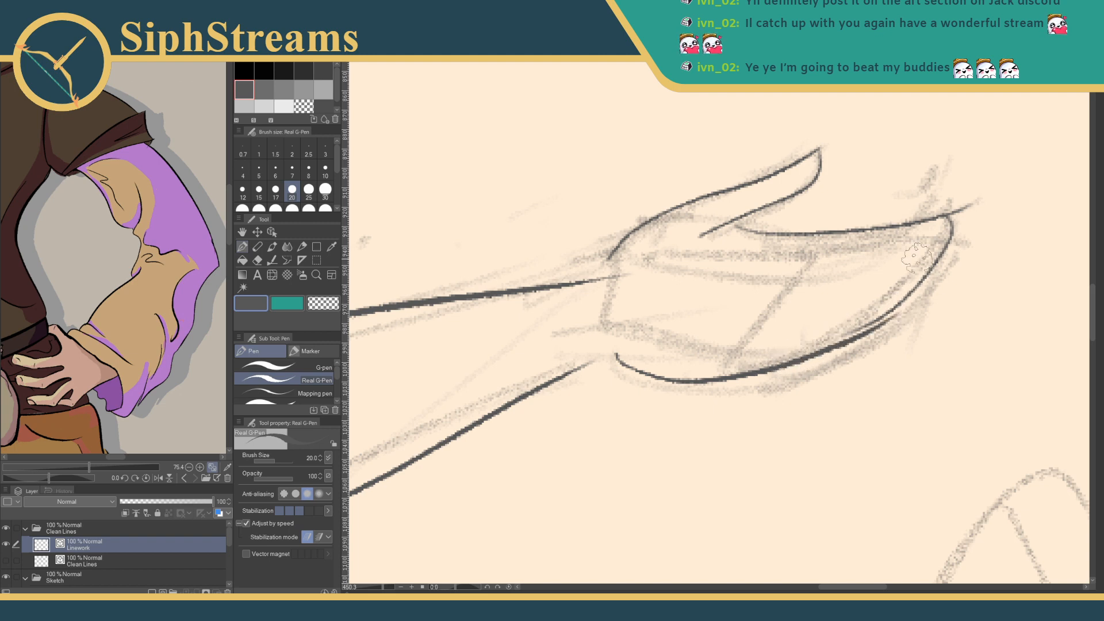
key("ctrl+z")
left_click_drag(821, 351, 921, 285)
key("ctrl+z")
left_click_drag(821, 352, 919, 283)
key("ctrl+z")
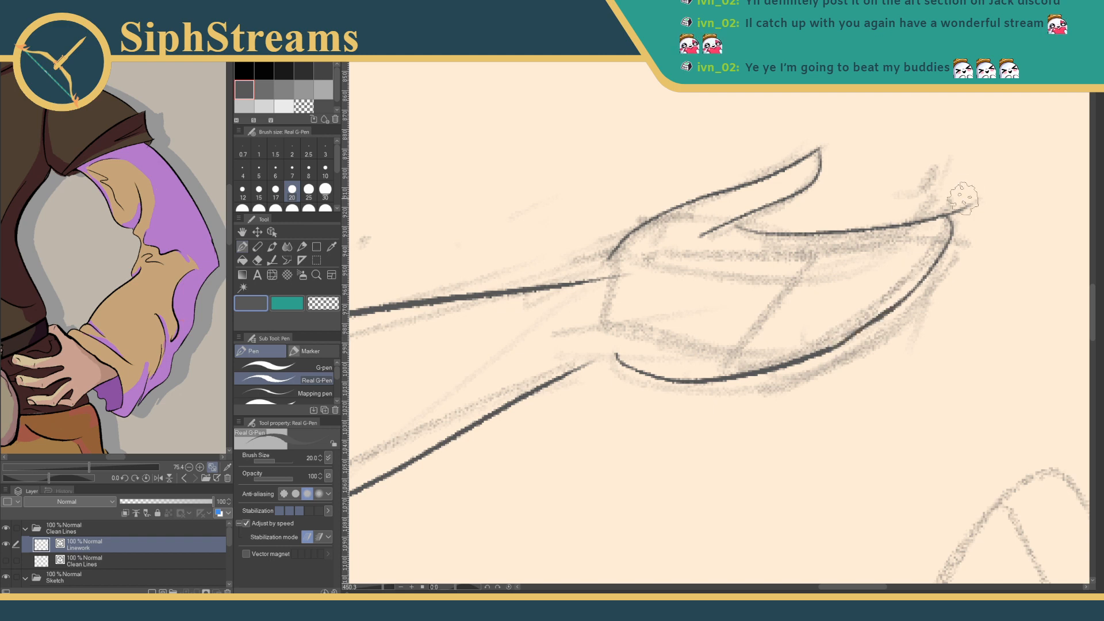
- Erase the stray end of the hand's upper edge that extends past the fingertip
key("e")
left_click_drag(980, 185, 972, 193)
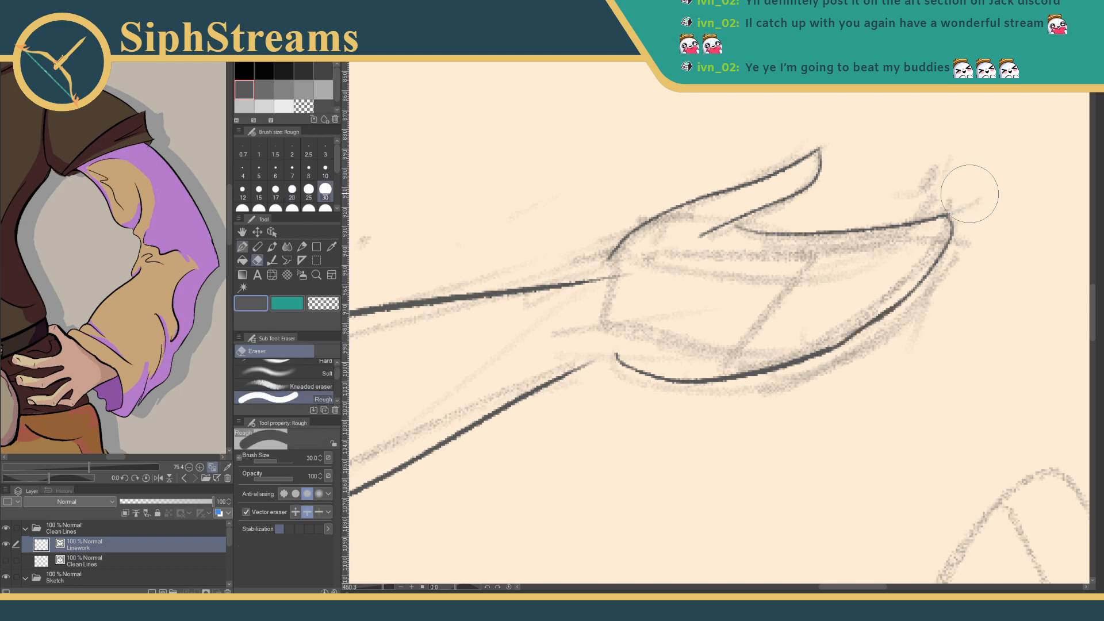
key("p")
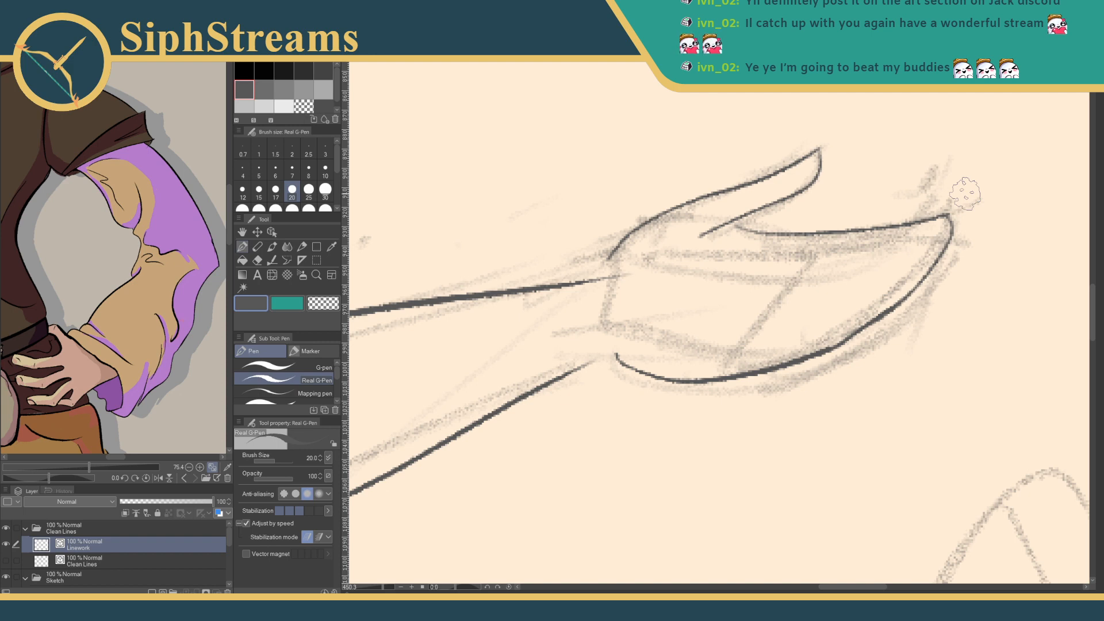
- Ink the curved line across the palm at the base of the fingers, undoing the extra strokes toward the thumb
left_click_drag(767, 266, 750, 315)
key("ctrl+z")
key("ctrl+z")
left_click_drag(776, 264, 738, 338)
left_click_drag(751, 278, 690, 282)
key("ctrl+z")
left_click_drag(776, 264, 694, 265)
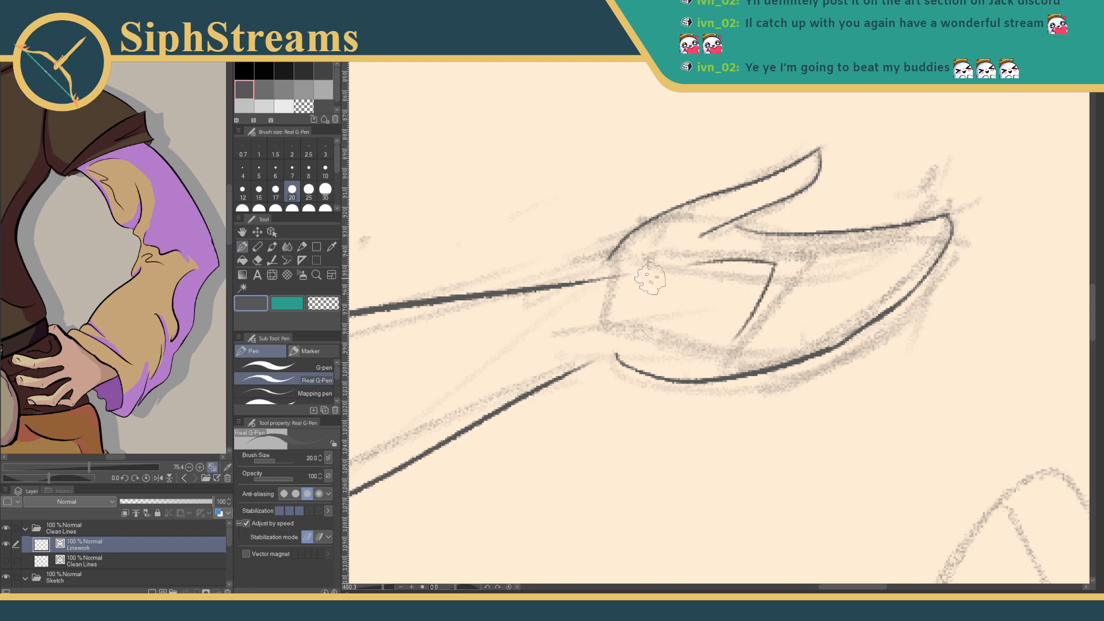
key("ctrl+z")
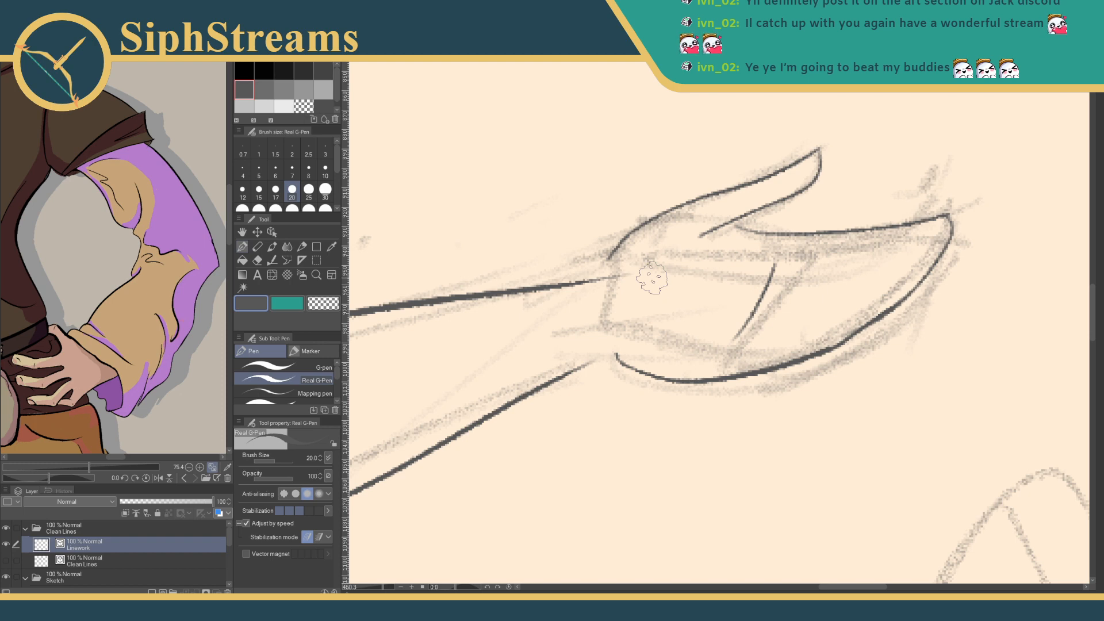
- Join the forearm's top and bottom edges to the hand at the wrist and erase part of the overlapping line, leaving short wrist creases
mouse_move(694, 294)
left_mouse_down()
mouse_move(734, 277)
mouse_move(855, 266)
left_mouse_up()
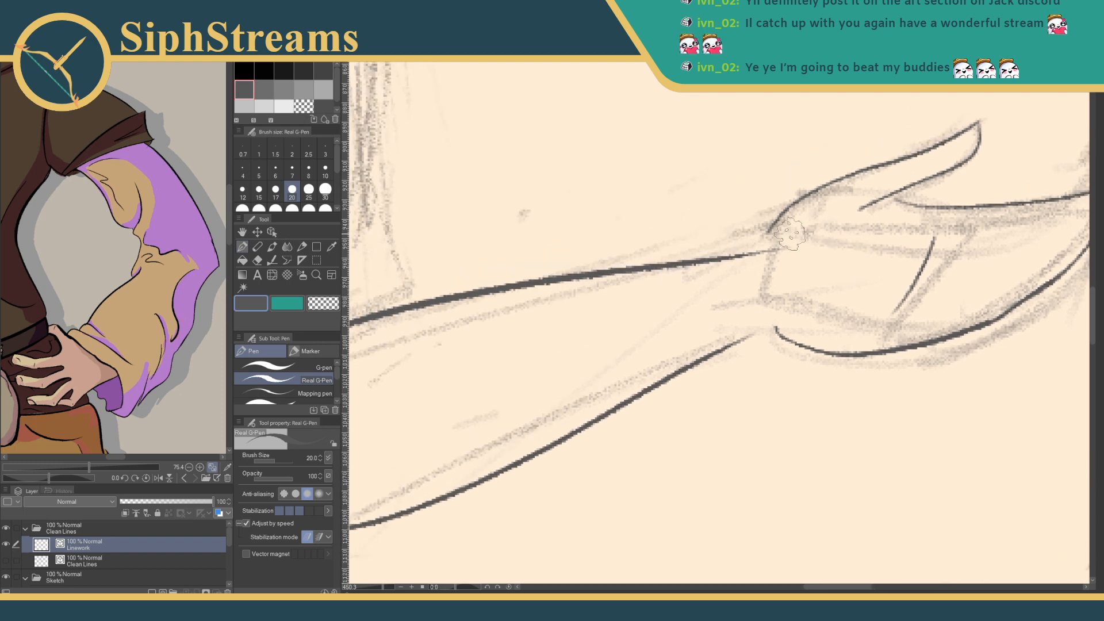
left_click_drag(772, 230, 624, 269)
left_click_drag(778, 326, 711, 355)
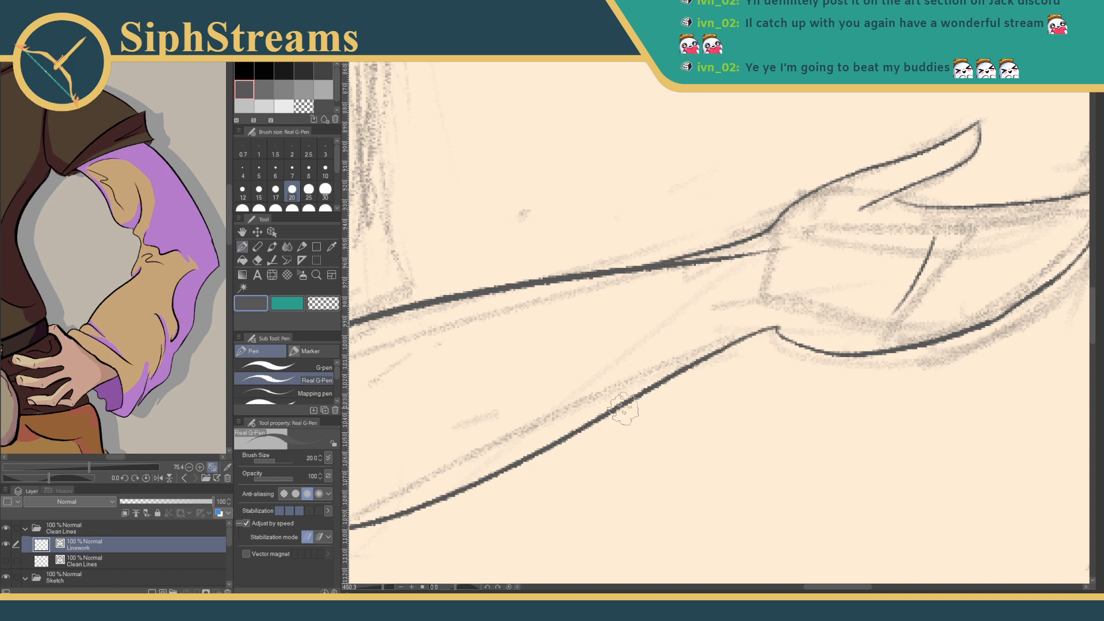
key("e")
mouse_move(719, 285)
left_mouse_down()
mouse_move(755, 282)
mouse_move(680, 292)
mouse_move(774, 266)
mouse_move(715, 278)
mouse_move(808, 277)
left_mouse_up()
key("p")
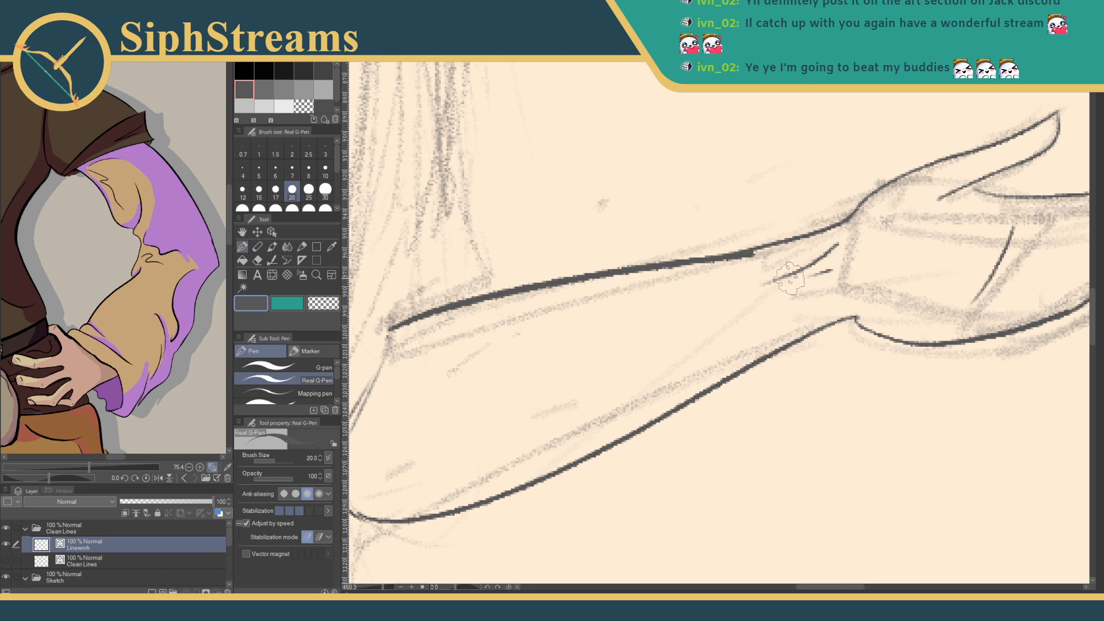
- Ink the robe's front edge down to the forearm and the curved sleeve opening around the elbow, undoing the unsatisfactory strokes
mouse_move(790, 279)
left_mouse_down()
mouse_move(750, 269)
mouse_move(989, 201)
left_mouse_up()
left_click_drag(651, 344, 631, 459)
mouse_move(633, 303)
left_mouse_down()
mouse_move(626, 360)
mouse_move(621, 346)
left_mouse_up()
left_click_drag(606, 222, 628, 259)
mouse_move(608, 164)
left_mouse_down()
mouse_move(670, 351)
mouse_move(715, 380)
left_mouse_up()
key("ctrl+z")
mouse_move(614, 253)
left_mouse_down()
mouse_move(686, 404)
mouse_move(610, 478)
mouse_move(712, 314)
left_mouse_up()
key("ctrl+z")
mouse_move(771, 221)
left_mouse_down()
mouse_move(765, 264)
mouse_move(661, 414)
mouse_move(667, 403)
mouse_move(663, 460)
left_mouse_up()
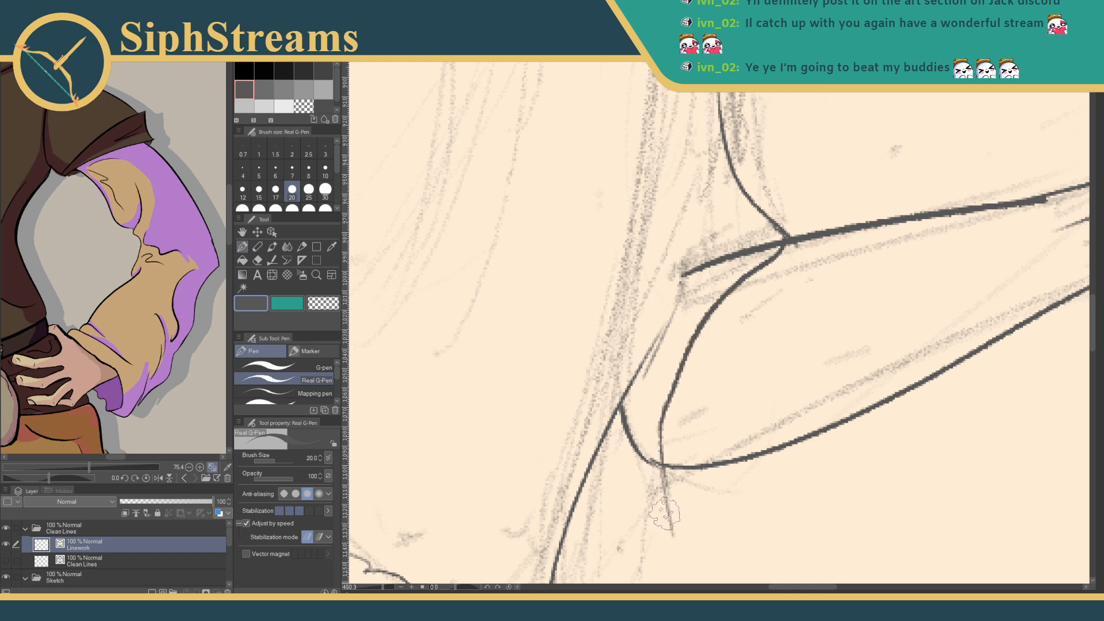
- Ink the hanging tip of the sleeve below the elbow and a fold line running up from it
mouse_move(616, 413)
left_mouse_down()
mouse_move(661, 524)
mouse_move(720, 469)
left_mouse_up()
left_click_drag(682, 515, 717, 473)
mouse_move(614, 454)
left_mouse_down()
mouse_move(679, 521)
mouse_move(719, 469)
left_mouse_up()
left_click_drag(634, 505, 677, 346)
key("ctrl+z")
left_click_drag(639, 500, 658, 382)
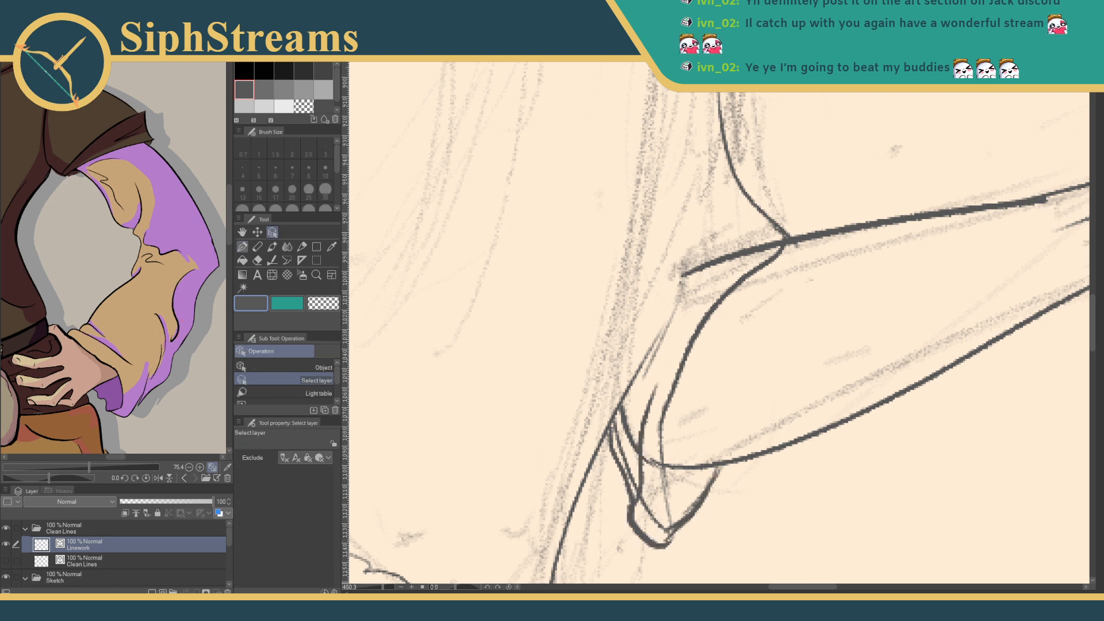
- Set the eraser size to 7 and erase the overlapping lines inside the sleeve tip and the forearm line behind the sleeve opening
key("e")
left_click(292, 169)
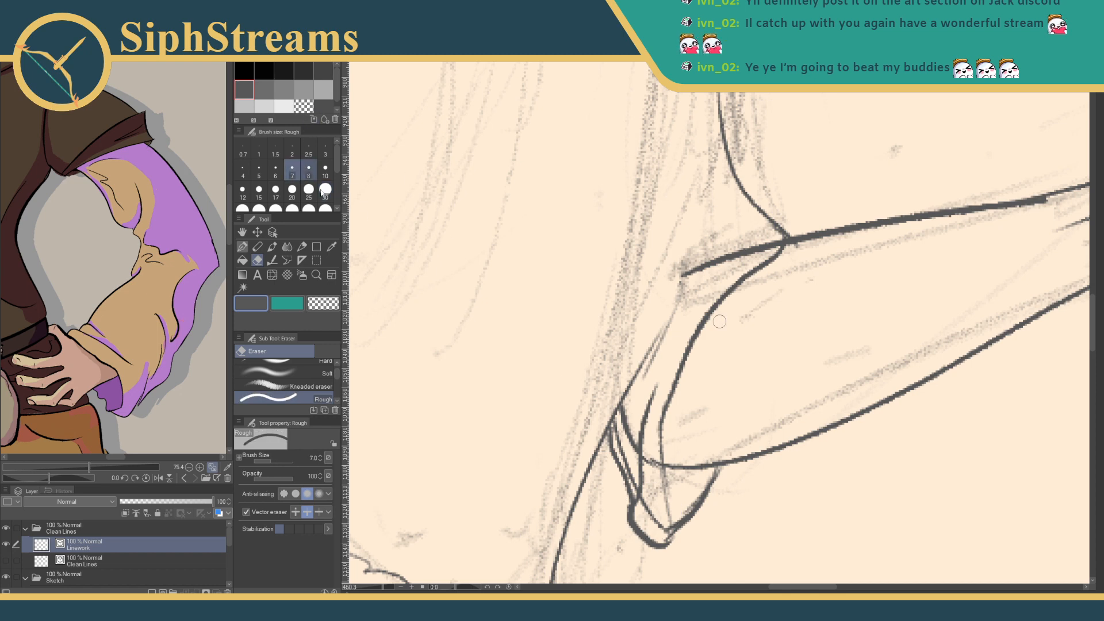
mouse_move(662, 517)
left_mouse_down()
mouse_move(665, 481)
mouse_move(628, 430)
mouse_move(628, 451)
mouse_move(628, 412)
mouse_move(628, 456)
left_mouse_up()
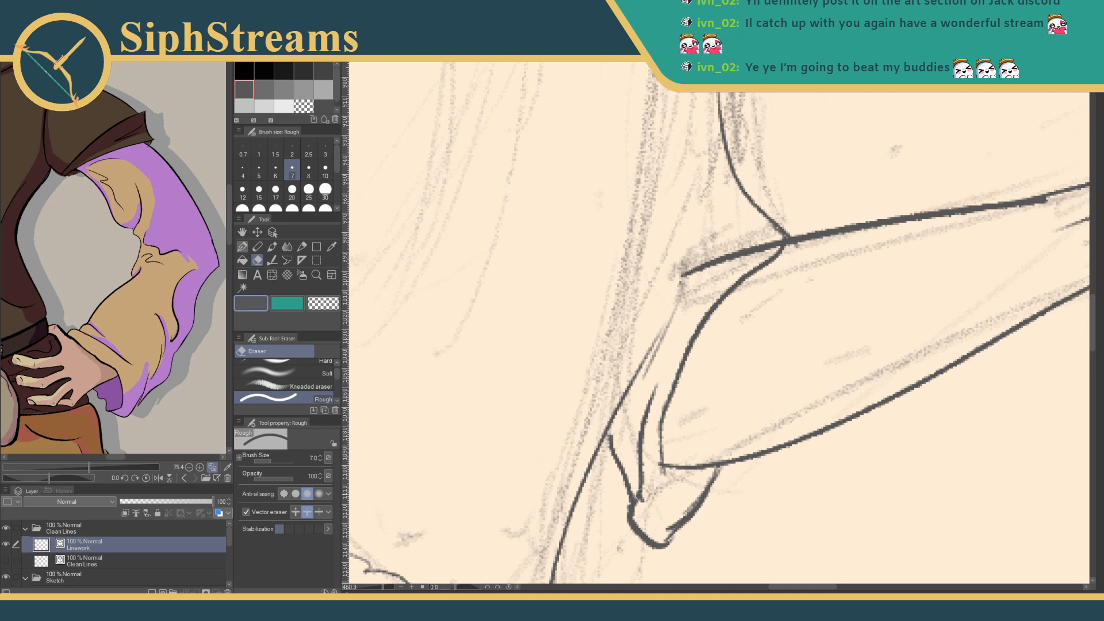
key("p")
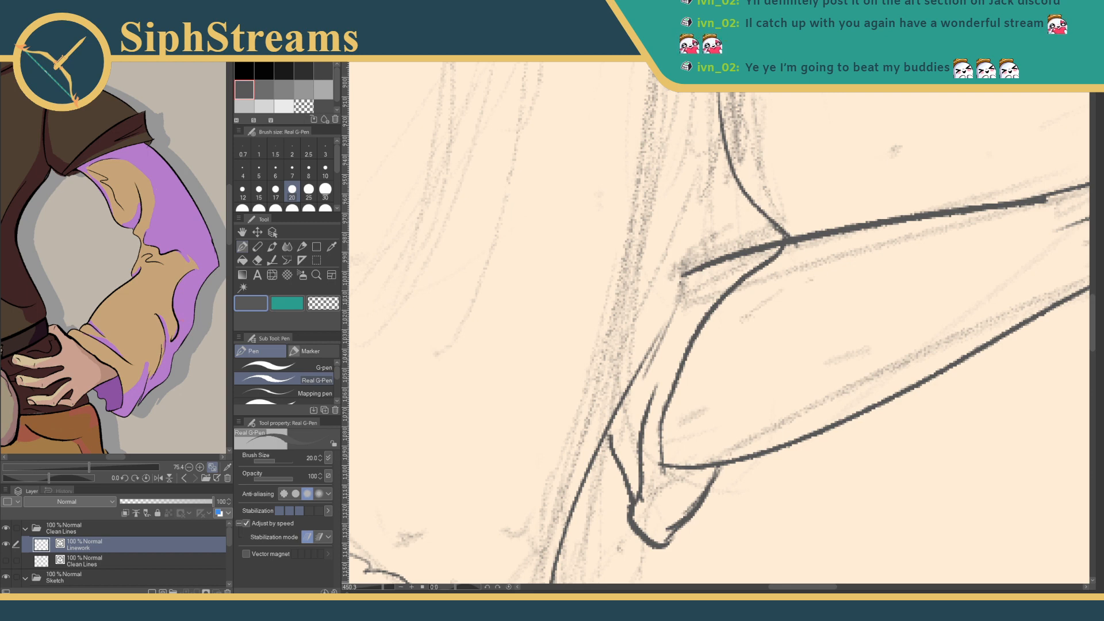
key("e")
left_click(729, 257)
key("p")
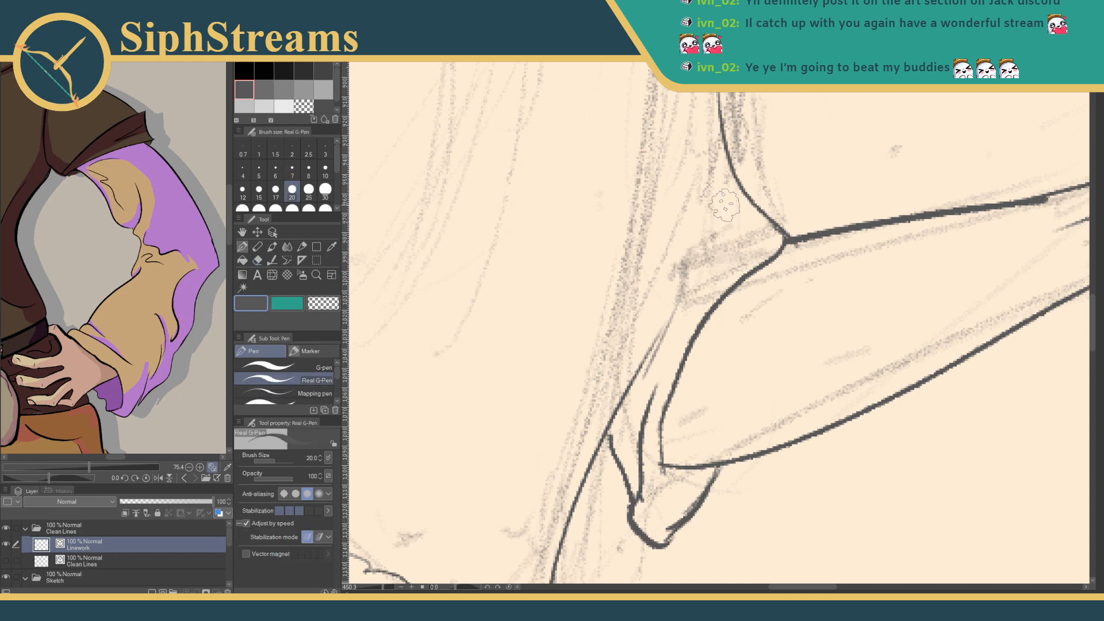
- Ink a curved fold above the sleeve opening and extend the opening's edge down to the hanging tip
left_click_drag(712, 191, 658, 358)
key("ctrl+z")
left_click_drag(722, 214, 682, 320)
left_click_drag(665, 426, 686, 479)
key("ctrl+z")
left_click_drag(670, 392, 663, 538)
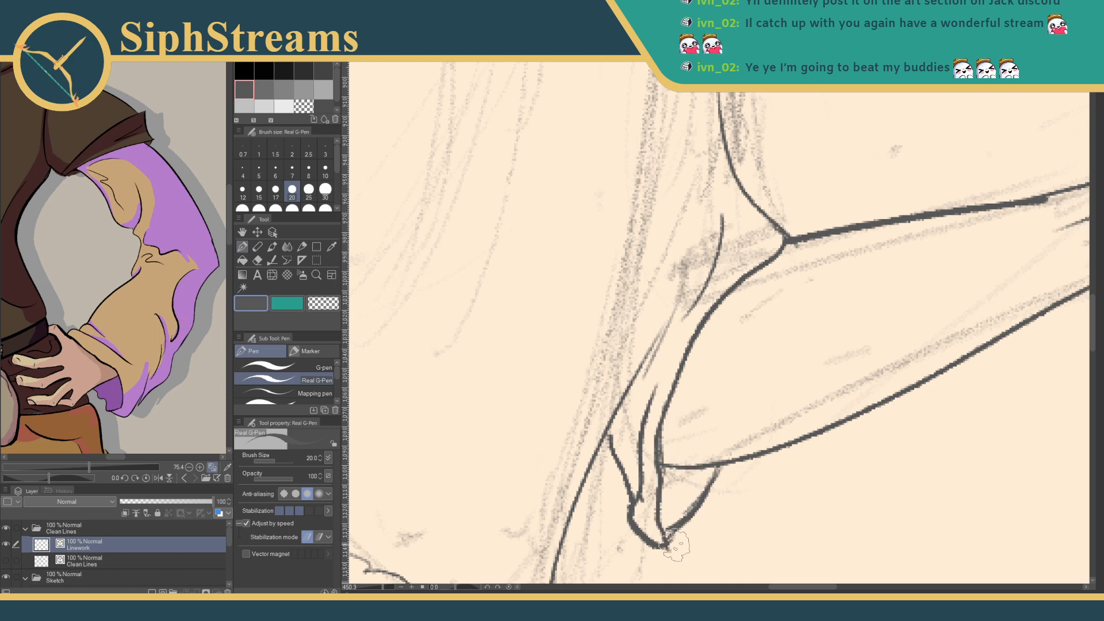
left_click_drag(695, 412, 681, 476)
left_click_drag(677, 366, 684, 459)
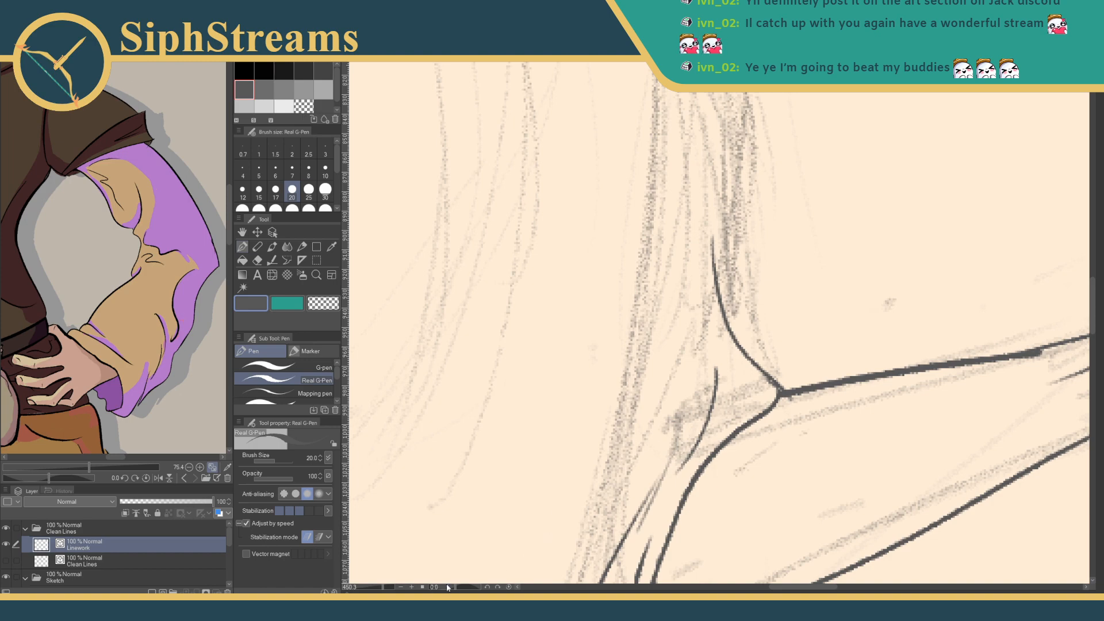
- Ink the lines separating the fingers of the open hand, from the palm line to the fingertip edge, undoing the first attempt
left_click_drag(387, 588, 373, 587)
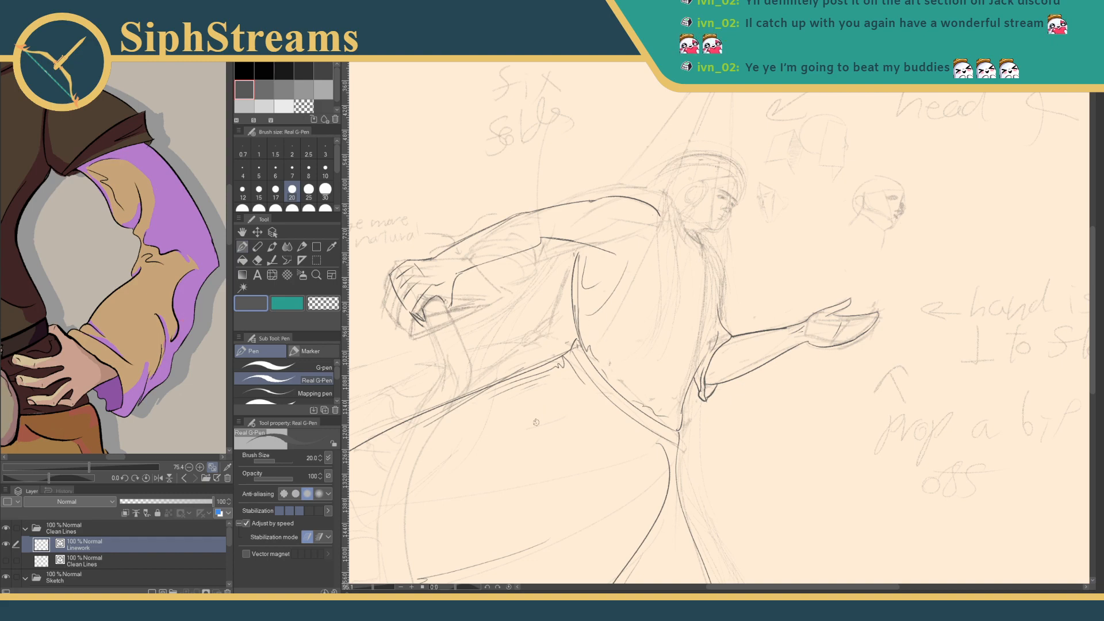
left_click_drag(372, 587, 382, 588)
left_click_drag(824, 391, 409, 434)
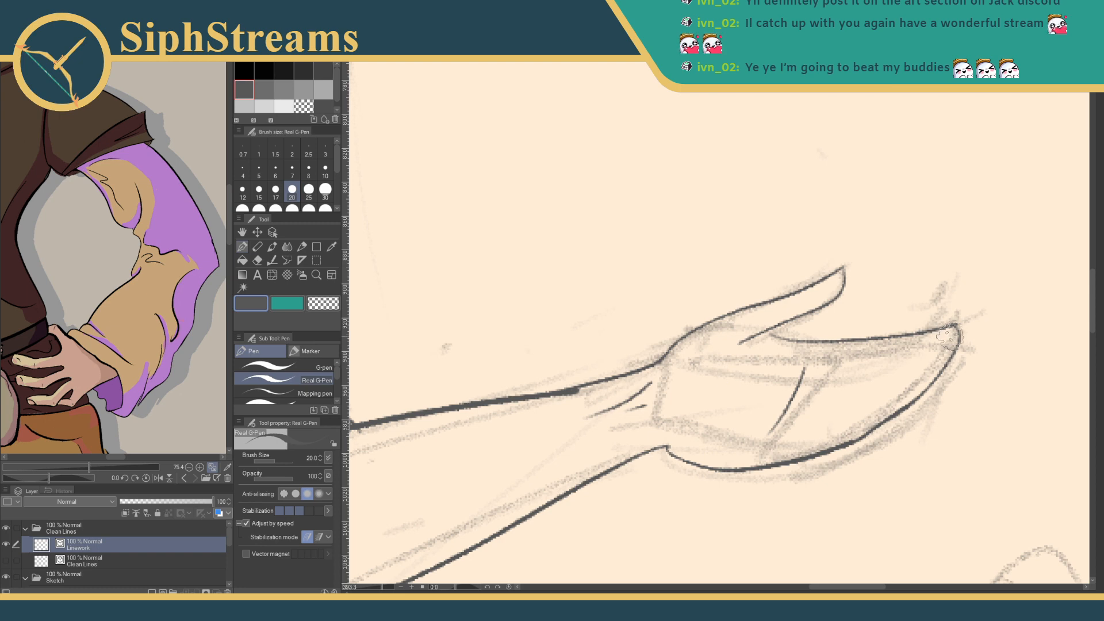
mouse_move(955, 331)
left_mouse_down()
mouse_move(859, 361)
mouse_move(900, 364)
mouse_move(830, 366)
left_mouse_up()
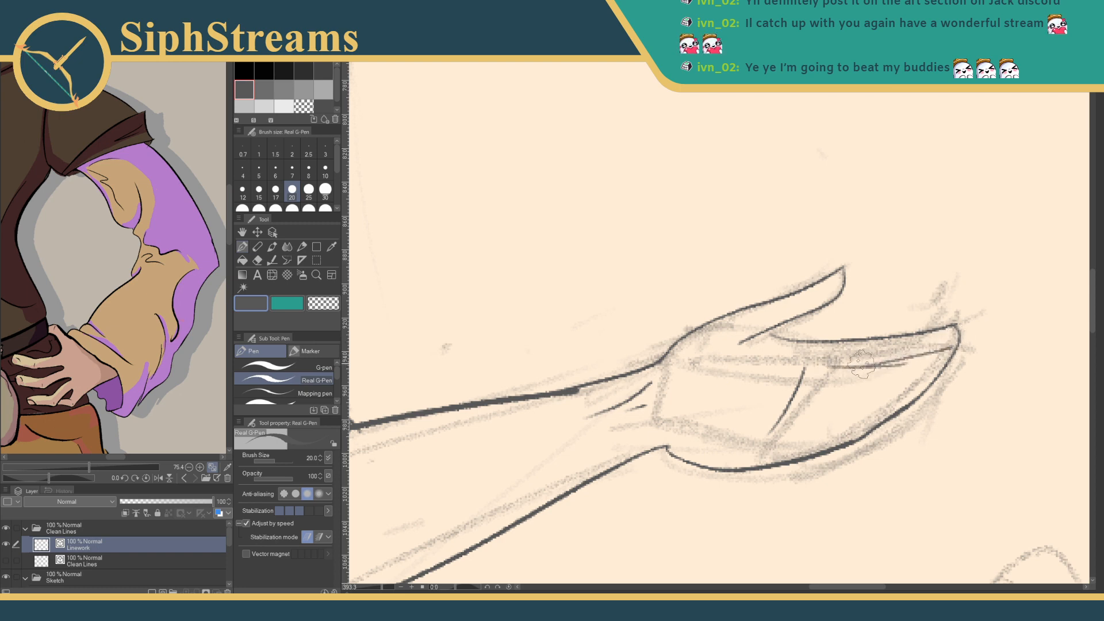
key("ctrl+z")
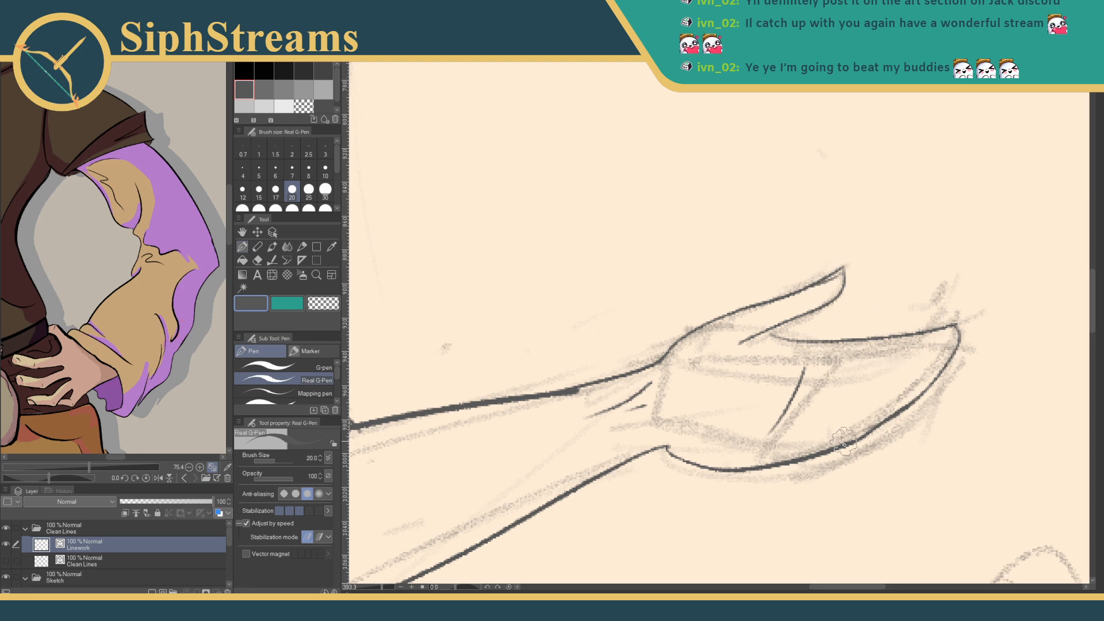
mouse_move(857, 435)
left_mouse_down()
mouse_move(767, 427)
mouse_move(909, 401)
left_mouse_up()
mouse_move(910, 397)
left_mouse_down()
mouse_move(799, 394)
mouse_move(814, 392)
mouse_move(804, 379)
mouse_move(938, 371)
mouse_move(805, 369)
left_mouse_up()
left_click_drag(887, 359, 952, 349)
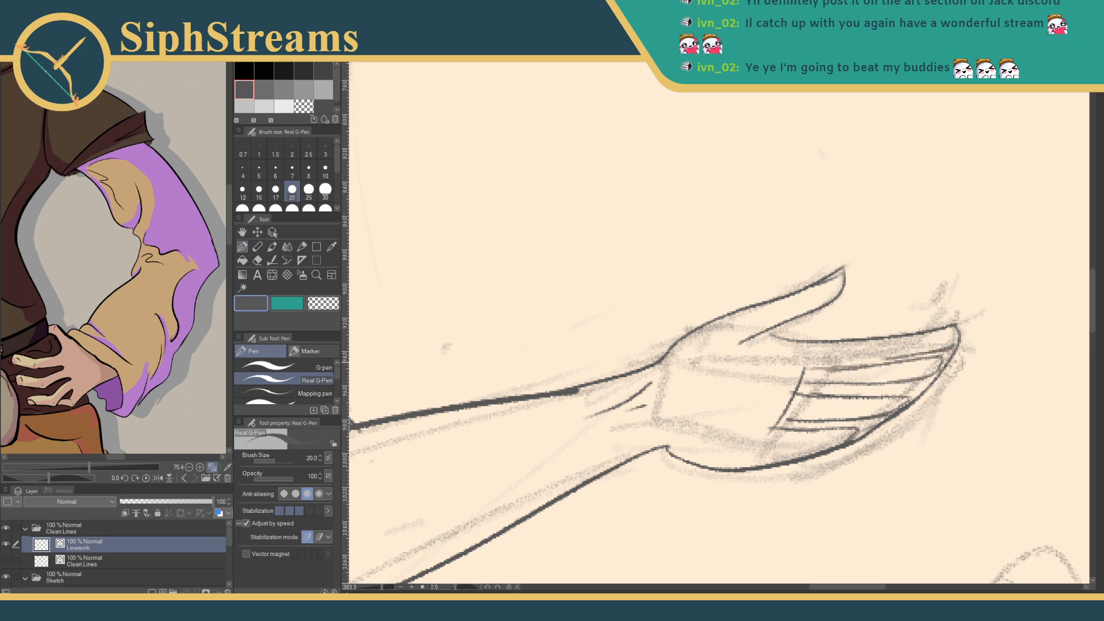
- Redraw the thumb's upper edge with an angular knuckle at its base and erase the old overlapping contour
scroll(844, 321, "down", 3)
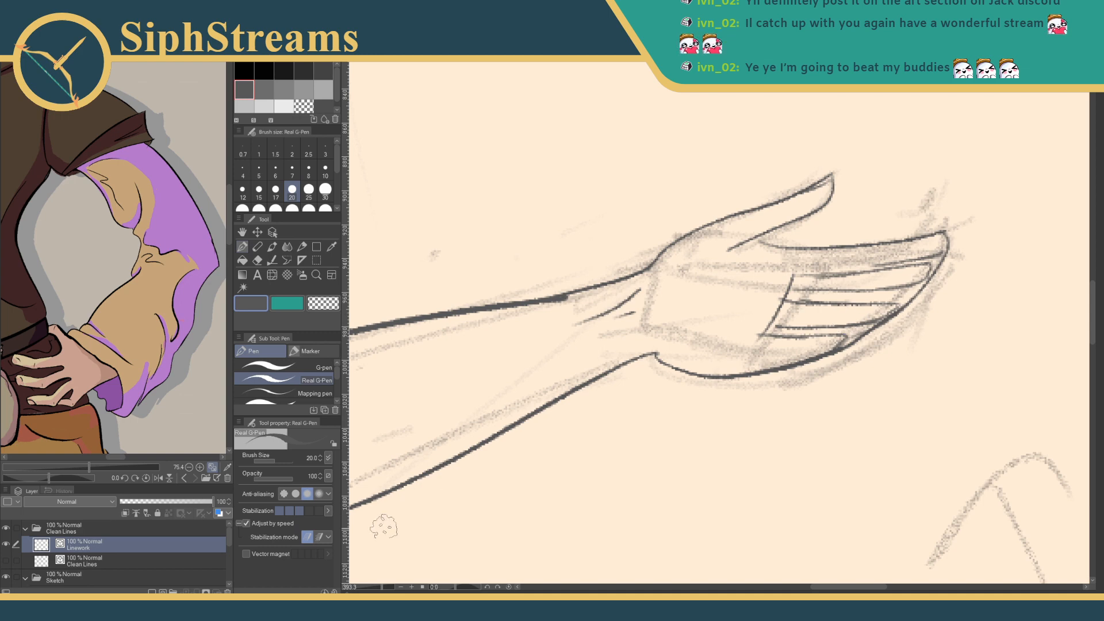
scroll(765, 359, "up", 5)
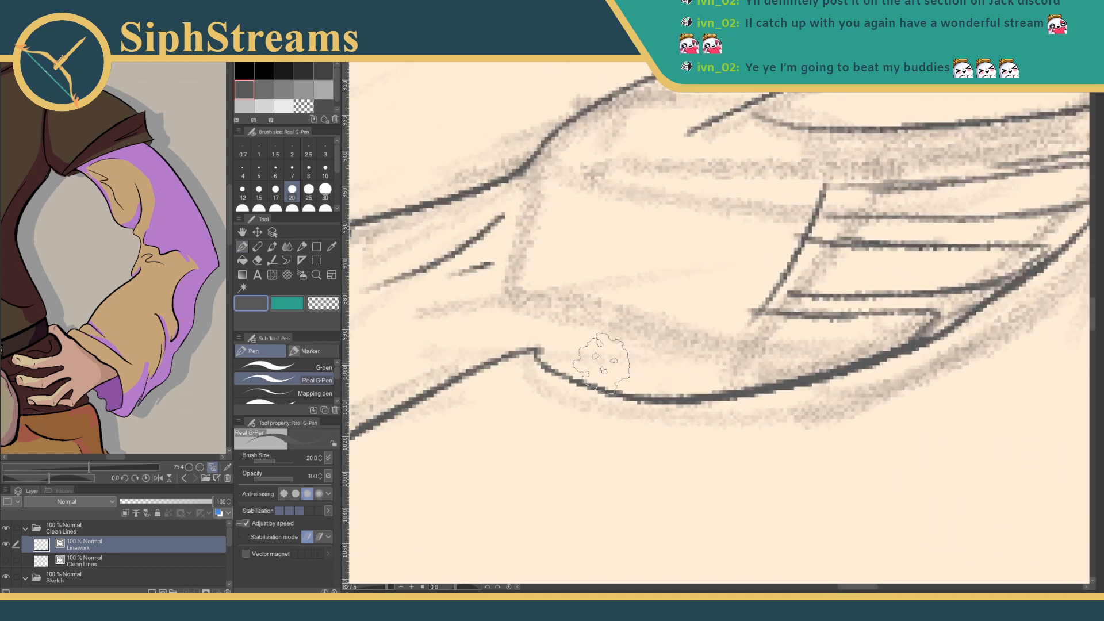
scroll(540, 328, "up", 5)
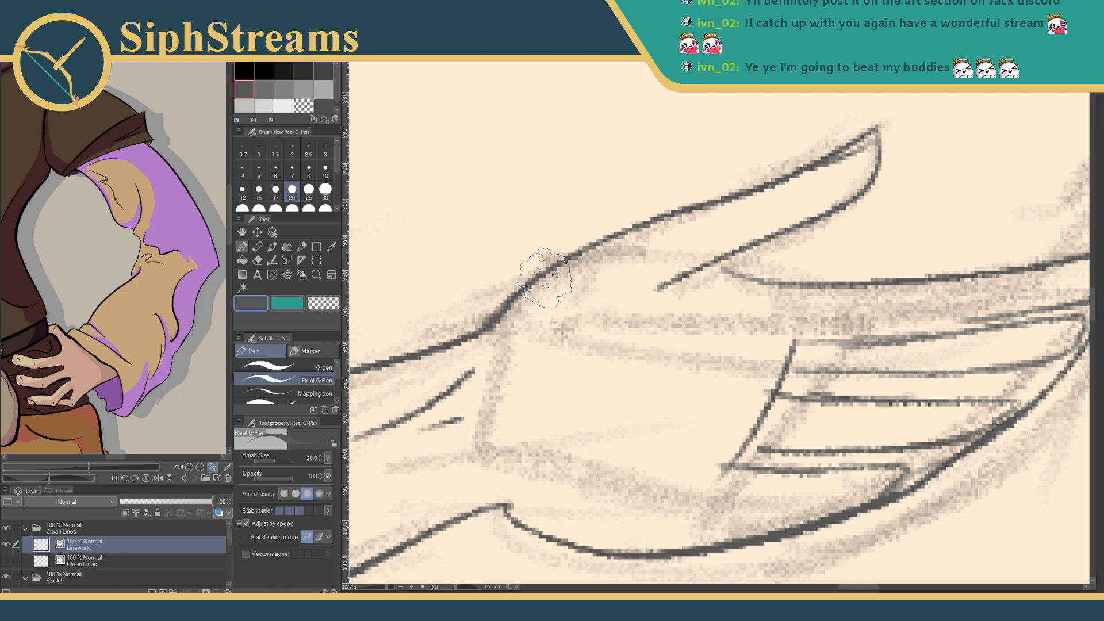
mouse_move(486, 328)
left_mouse_down()
mouse_move(574, 229)
mouse_move(641, 222)
left_mouse_up()
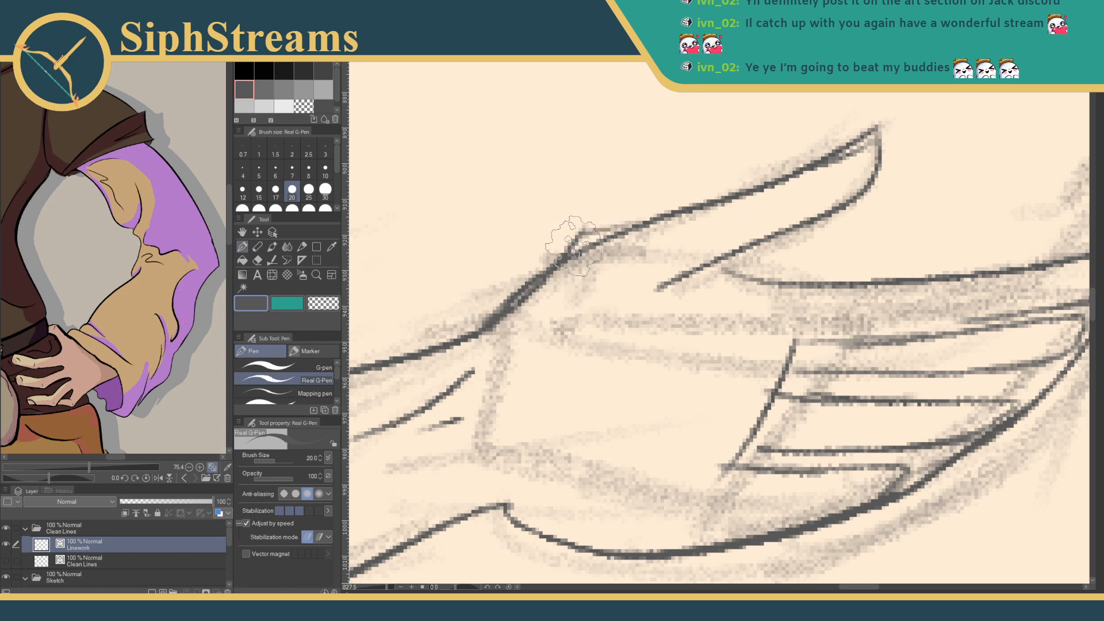
left_click_drag(567, 255, 762, 191)
key("e")
left_click_drag(601, 245, 594, 264)
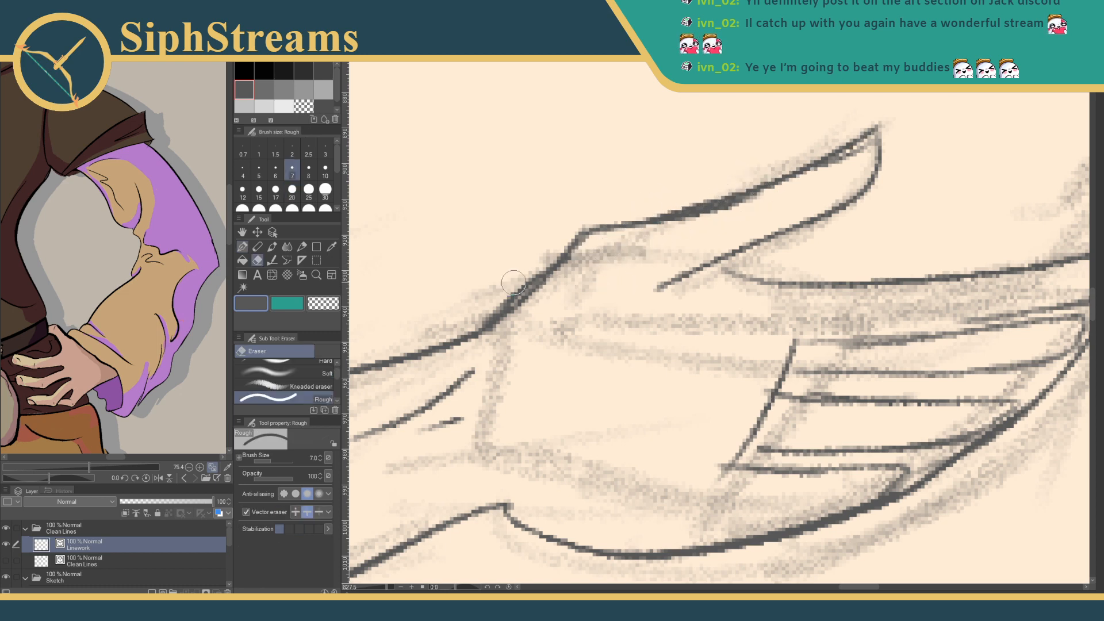
left_click_drag(520, 280, 503, 295)
key("p")
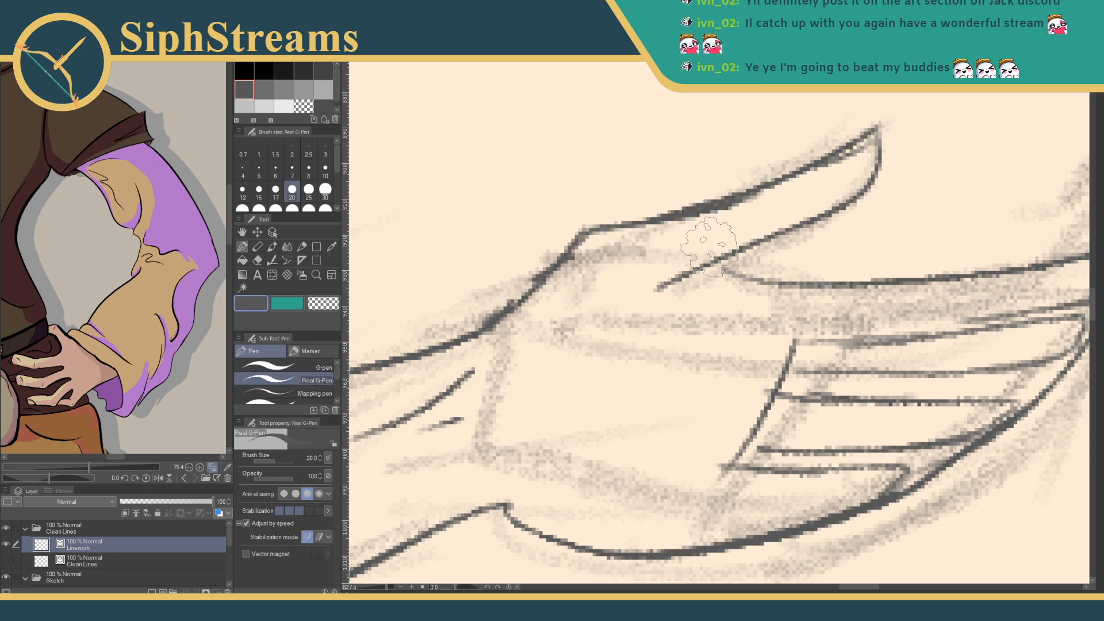
- Redraw the thumb's underside with a fuller pad and a notch at the joint, and erase the old line between them
left_click_drag(706, 254, 601, 266)
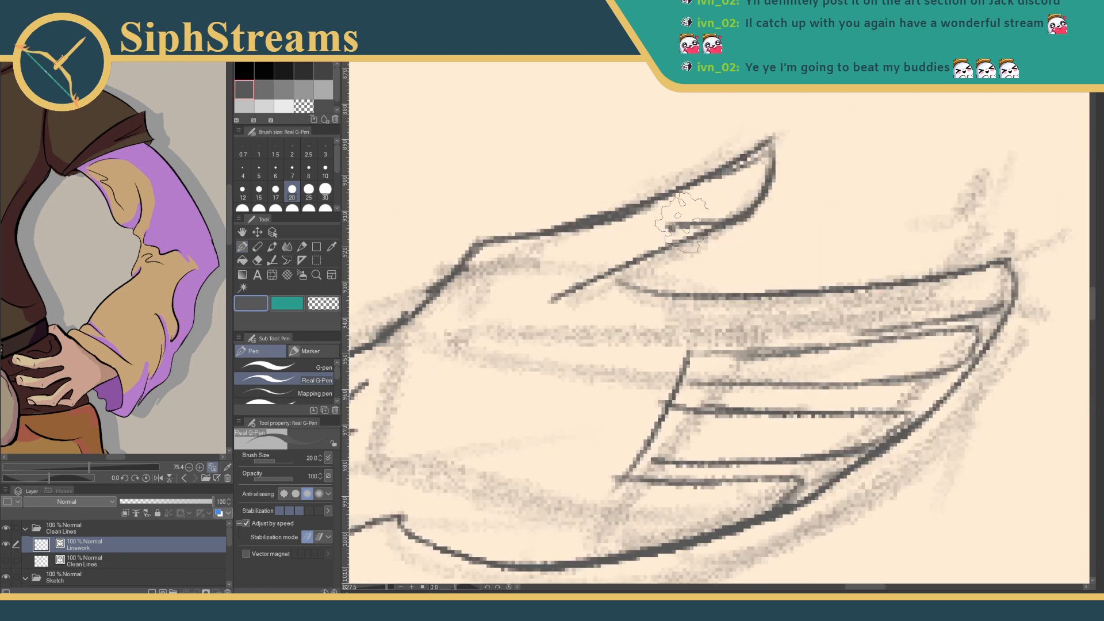
mouse_move(772, 143)
left_mouse_down()
mouse_move(748, 222)
mouse_move(665, 227)
mouse_move(610, 269)
left_mouse_up()
key("ctrl+z")
left_click_drag(669, 228, 554, 297)
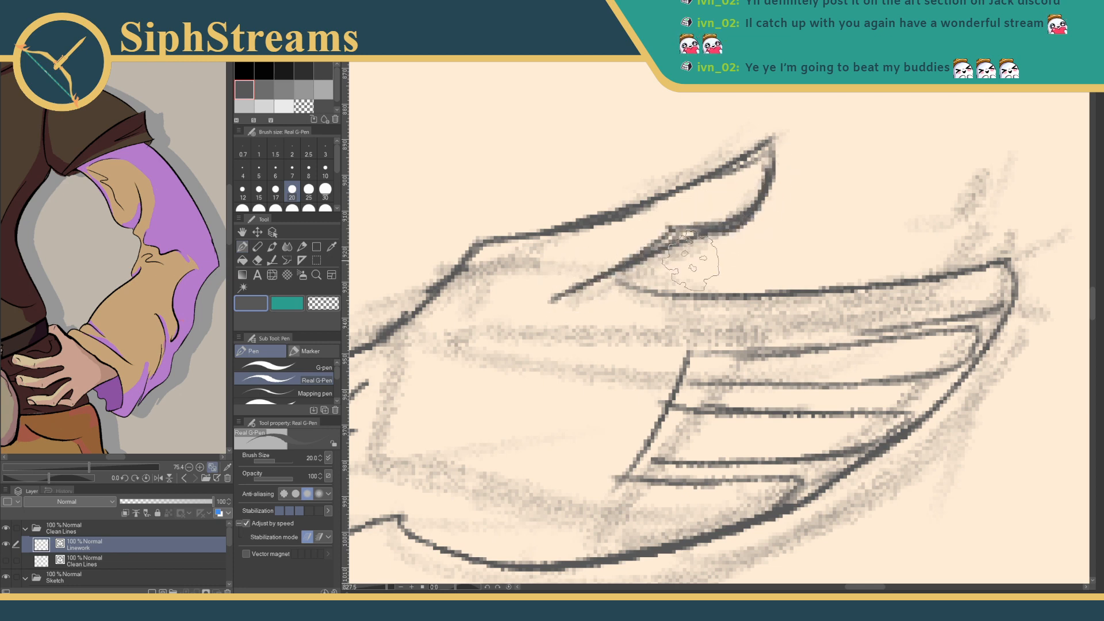
key("e")
left_click_drag(677, 239, 658, 247)
key("p")
key("e")
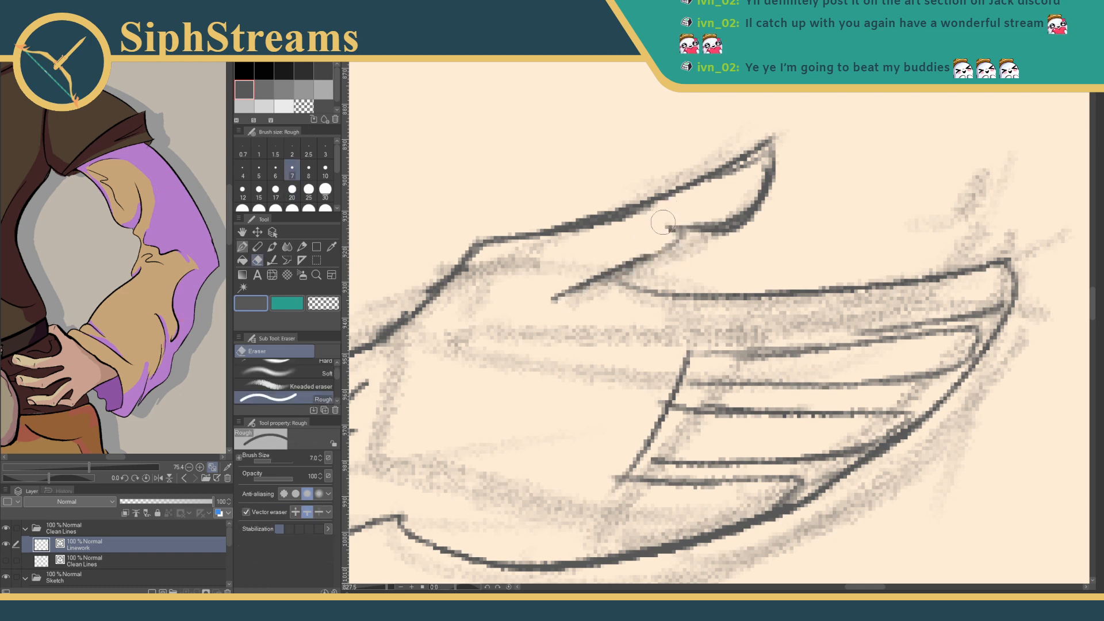
key("p")
- Connect the index finger's upper edge to the thumb, reshape its fingertip with a raised pad, and erase the old tip line
mouse_move(633, 286)
left_mouse_down()
mouse_move(671, 253)
mouse_move(900, 255)
mouse_move(747, 270)
left_mouse_up()
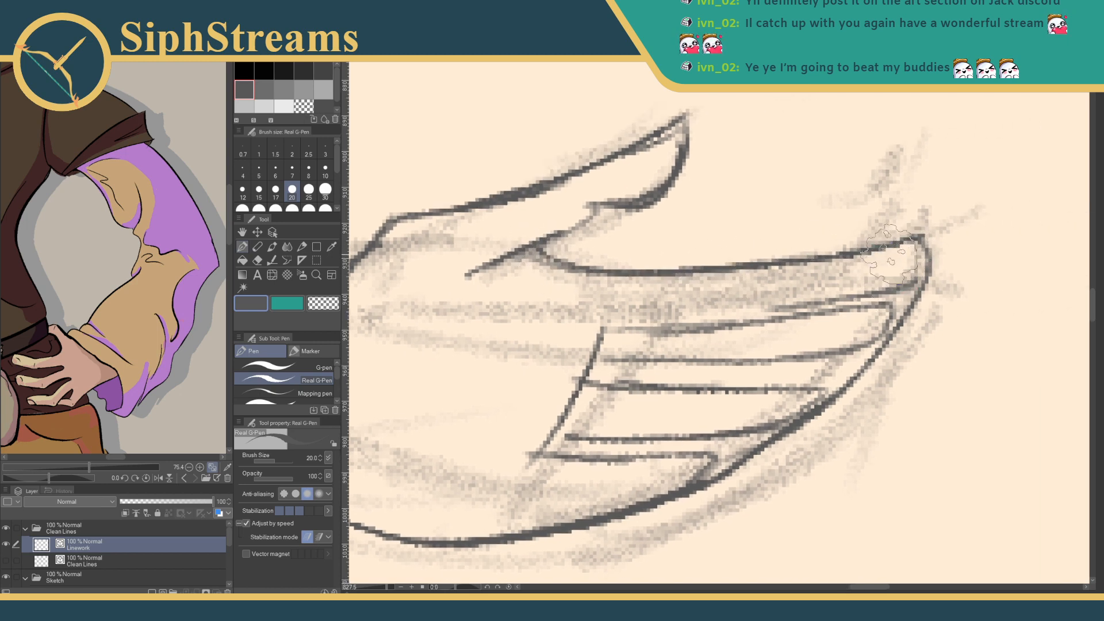
left_click_drag(922, 236, 842, 252)
key("e")
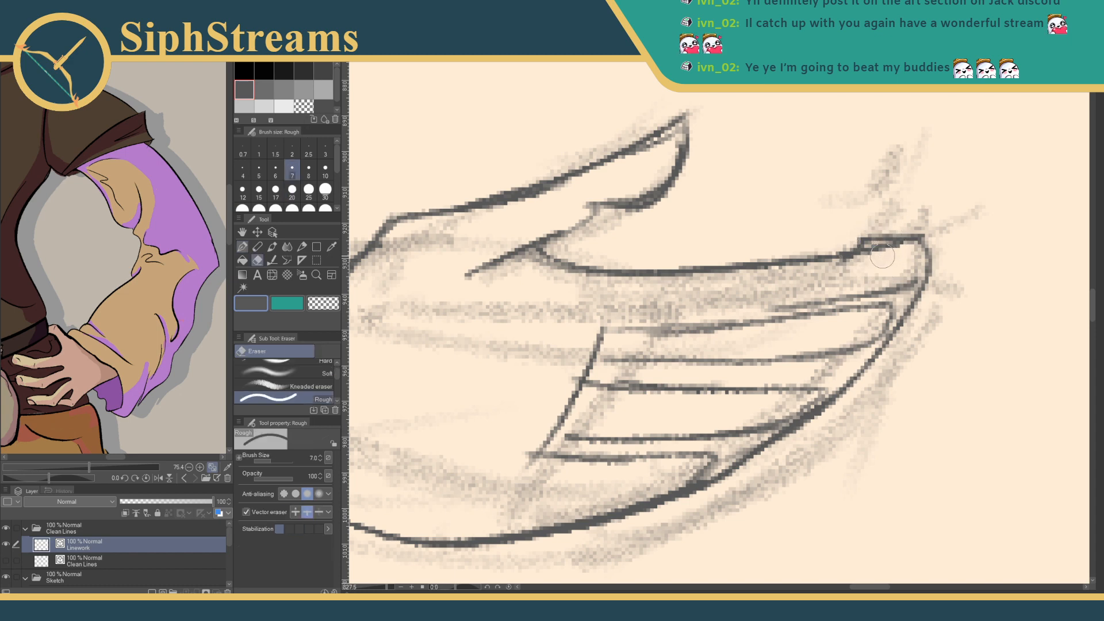
key("p")
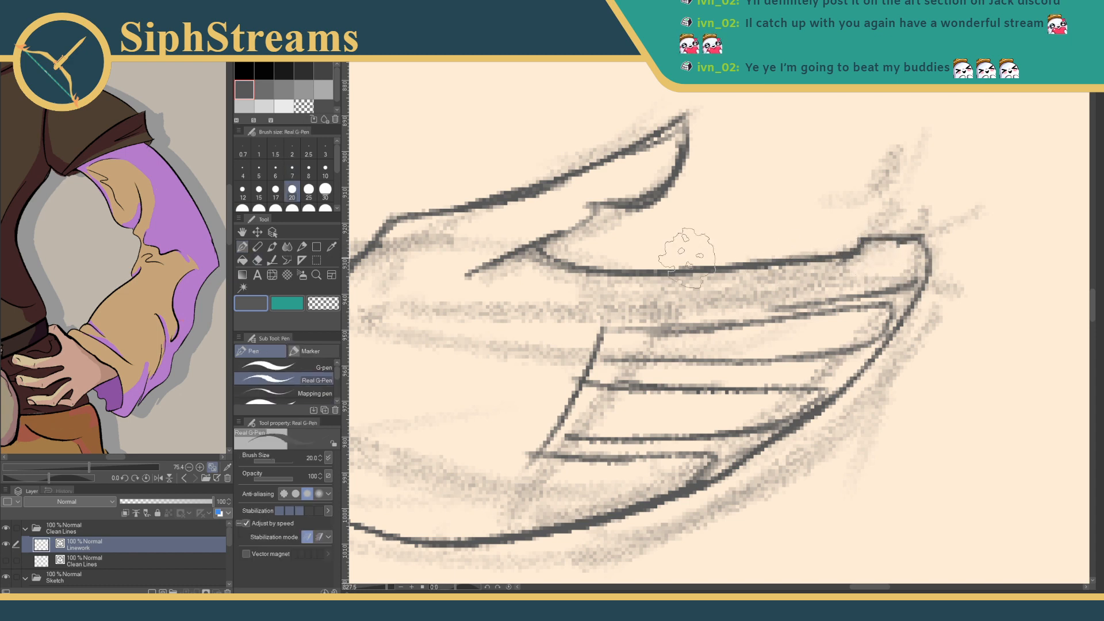
- Ink the index fingertip's inner curve and erase the outer contour running past the other fingertips and along the hand's lower edge
left_click_drag(923, 246, 913, 283)
key("e")
left_click_drag(893, 335, 911, 320)
mouse_move(872, 377)
left_mouse_down()
mouse_move(845, 406)
mouse_move(880, 366)
mouse_move(863, 389)
left_mouse_up()
mouse_move(750, 462)
left_mouse_down()
mouse_move(707, 493)
mouse_move(800, 438)
left_mouse_up()
key("p")
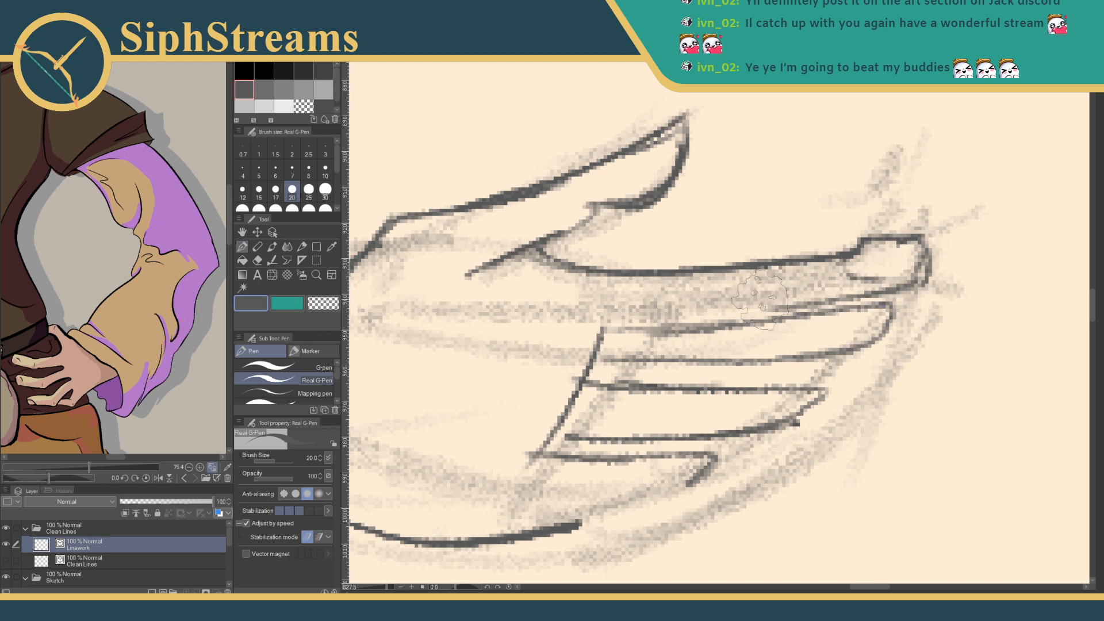
- Round off the middle finger's tip and reinforce the lines along the finger's upper and lower edges
left_click_drag(742, 292, 816, 214)
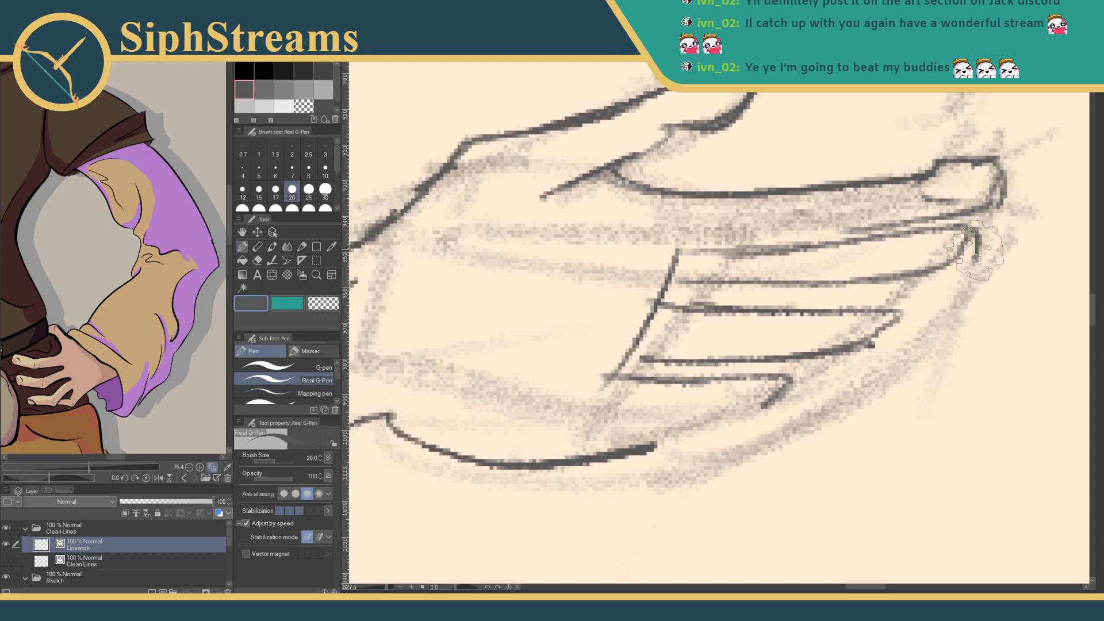
mouse_move(982, 232)
left_mouse_down()
mouse_move(987, 256)
mouse_move(926, 231)
mouse_move(864, 245)
left_mouse_up()
mouse_move(955, 217)
left_mouse_down()
mouse_move(995, 251)
mouse_move(748, 277)
left_mouse_up()
left_click_drag(861, 274, 684, 278)
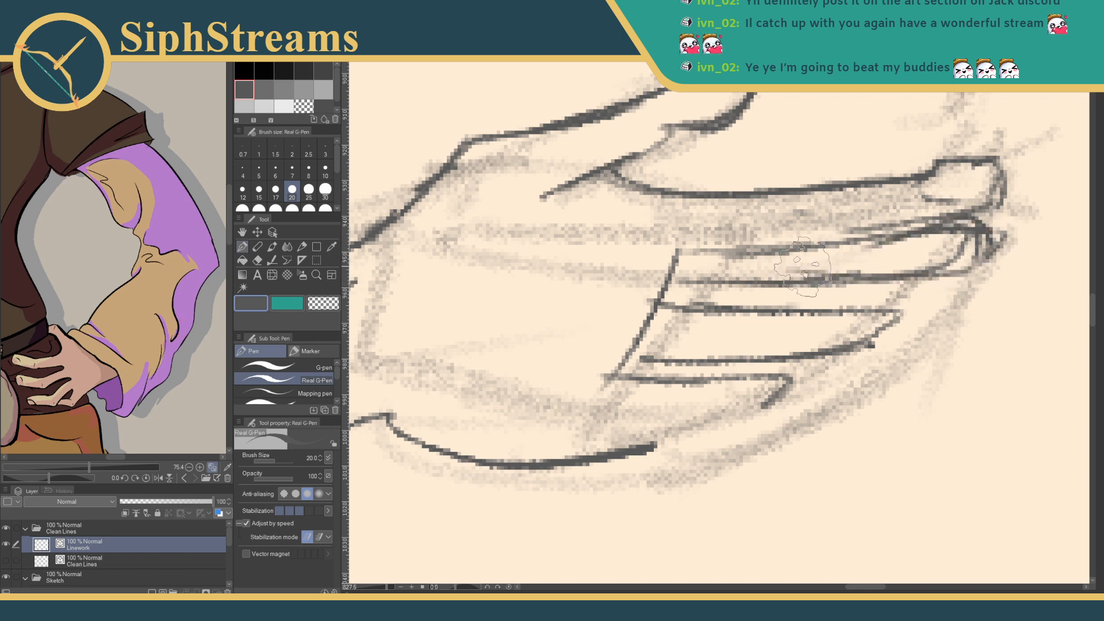
- Redraw the palm's underside from the wrist into the little finger and erase the old, overly thick contour
left_click_drag(565, 368, 696, 285)
mouse_move(519, 335)
left_mouse_down()
mouse_move(666, 375)
mouse_move(650, 375)
mouse_move(849, 358)
left_mouse_up()
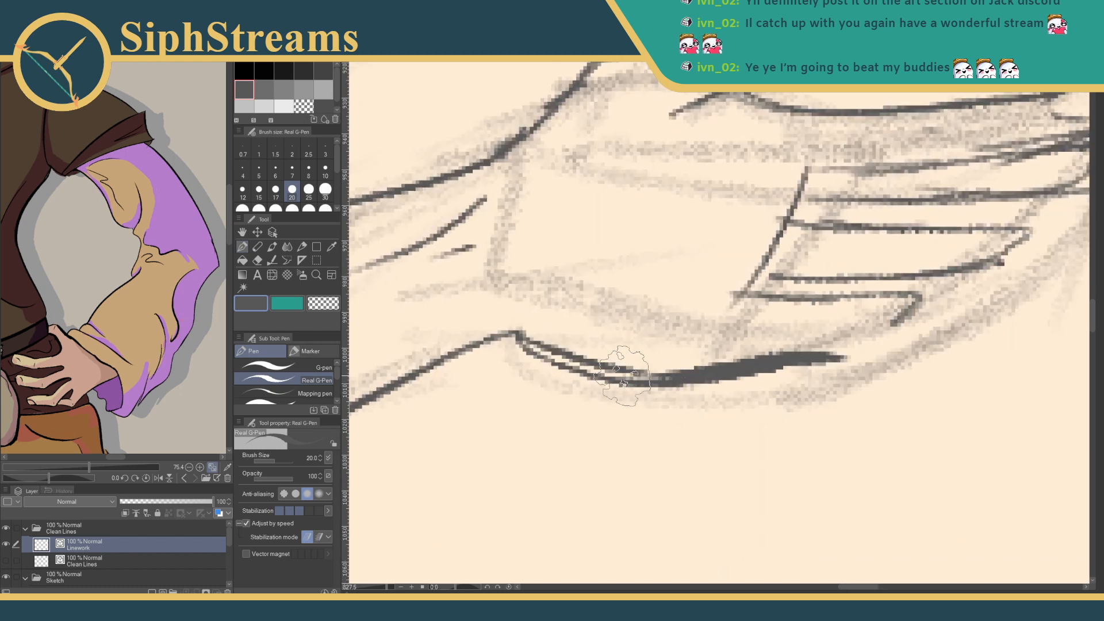
key("e")
left_click_drag(564, 394, 566, 378)
mouse_move(684, 392)
left_mouse_down()
mouse_move(785, 366)
mouse_move(647, 384)
left_mouse_up()
key("p")
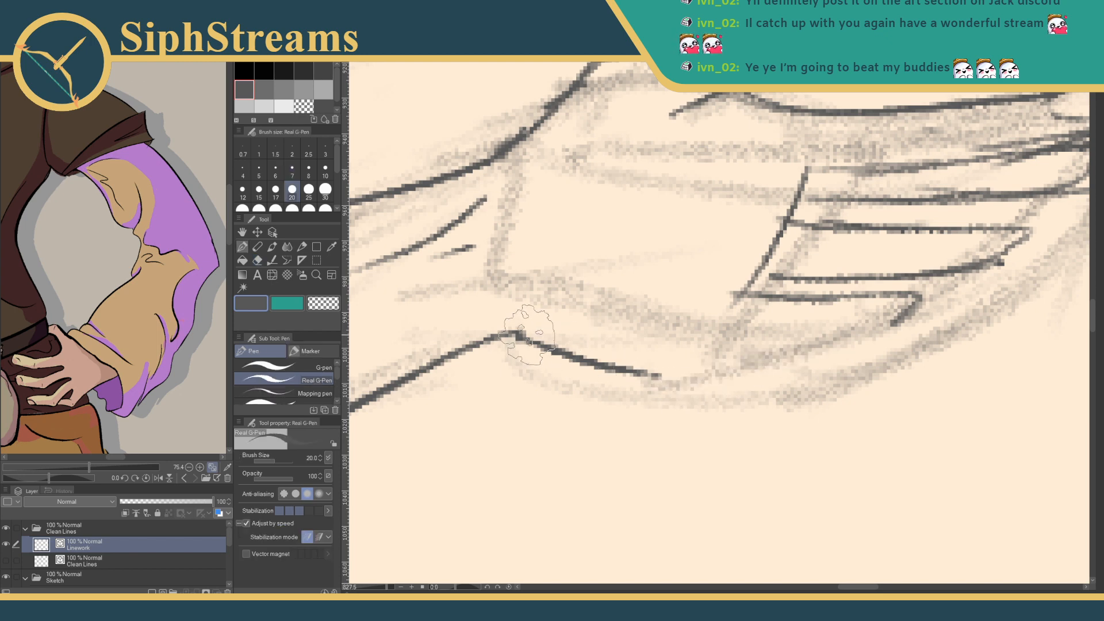
mouse_move(512, 333)
left_mouse_down()
mouse_move(709, 381)
mouse_move(660, 376)
mouse_move(832, 373)
mouse_move(797, 374)
mouse_move(805, 344)
mouse_move(788, 372)
mouse_move(762, 374)
mouse_move(887, 365)
mouse_move(862, 368)
mouse_move(911, 334)
mouse_move(740, 339)
left_mouse_up()
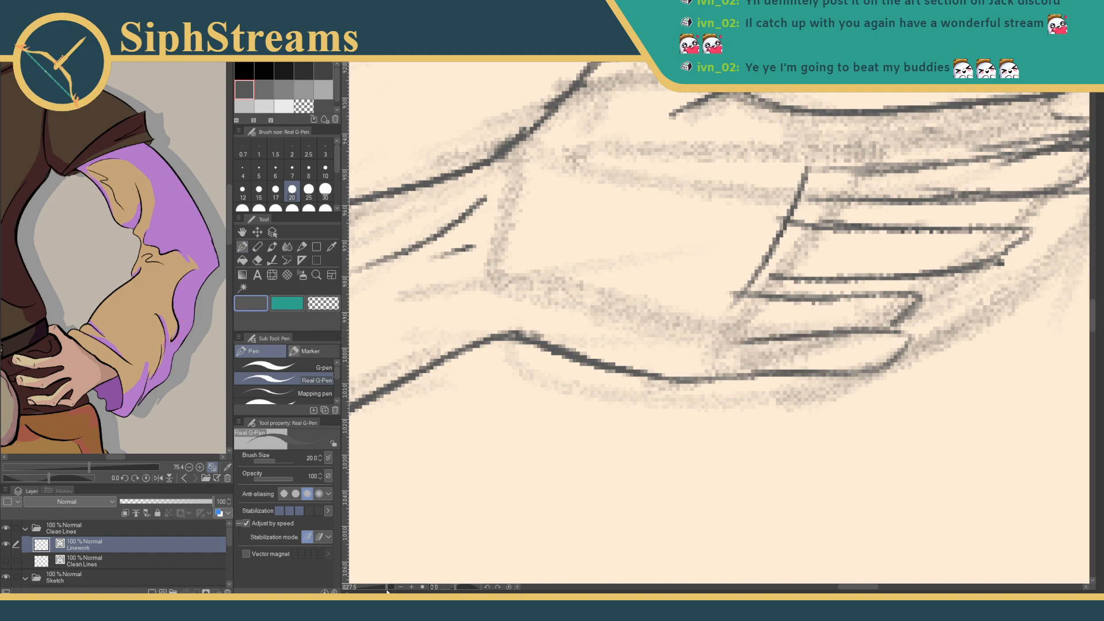
- Try out a separate thumb shape above the open hand and undo its strokes
mouse_move(384, 589)
left_mouse_down()
mouse_move(369, 589)
mouse_move(389, 588)
left_mouse_up()
left_click_drag(684, 399, 438, 426)
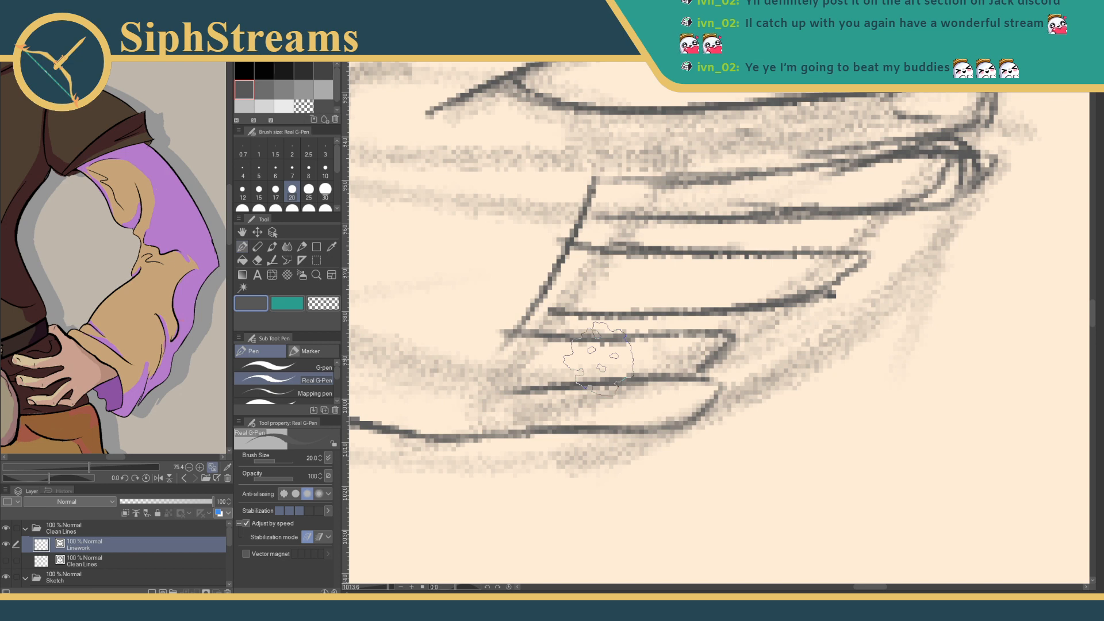
mouse_move(384, 588)
left_mouse_down()
mouse_move(366, 591)
mouse_move(383, 590)
left_mouse_up()
left_click_drag(547, 383, 528, 486)
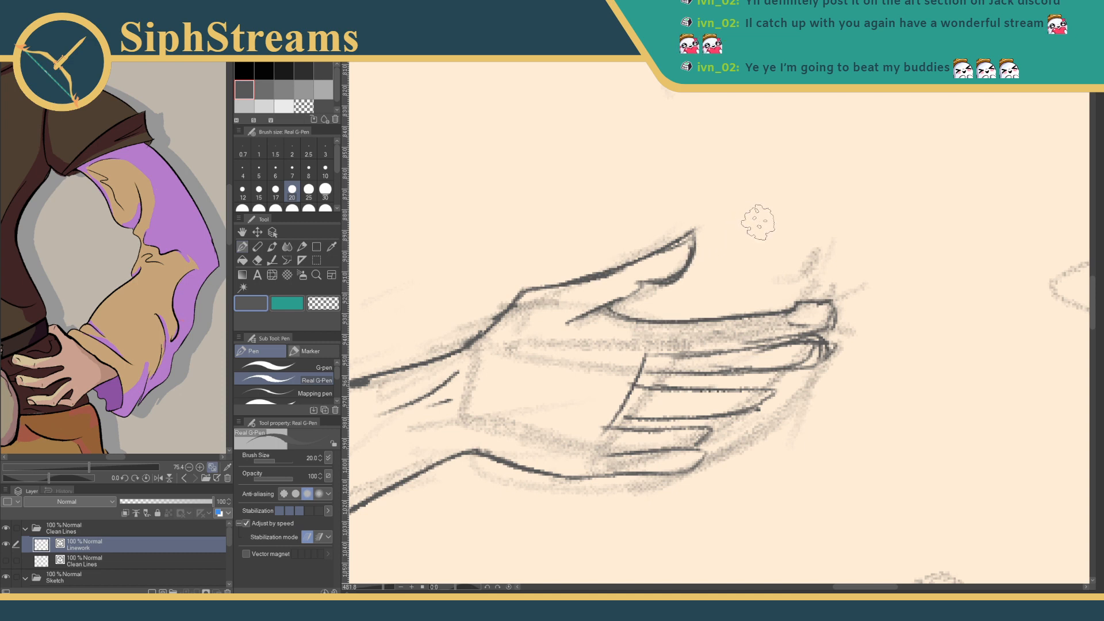
mouse_move(763, 216)
left_mouse_down()
mouse_move(746, 241)
mouse_move(724, 244)
left_mouse_up()
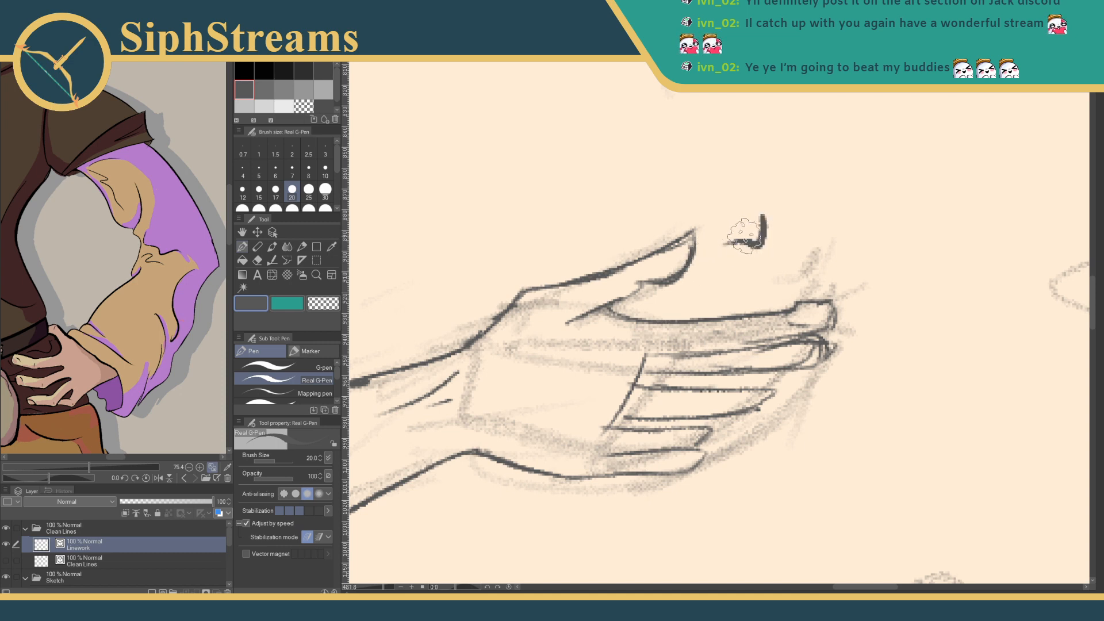
key("ctrl+z")
left_click_drag(788, 208, 713, 252)
key("ctrl+z")
mouse_move(795, 207)
left_mouse_down()
mouse_move(788, 226)
mouse_move(741, 243)
left_mouse_up()
left_click_drag(792, 206, 693, 249)
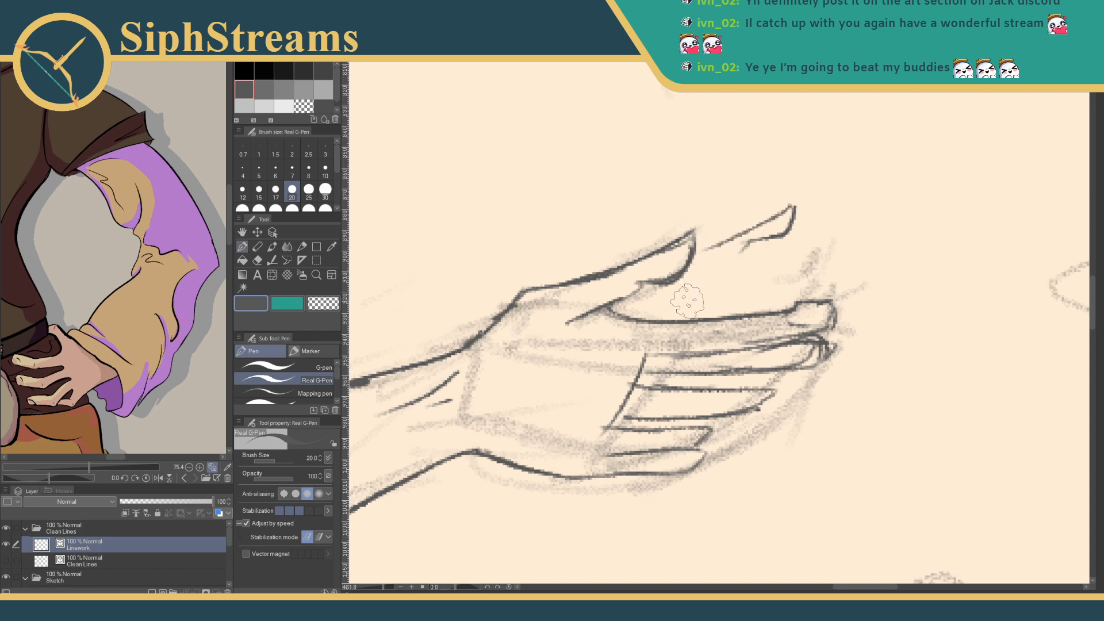
key("ctrl+z")
key("ctrl+z")
- Erase the hand's linework beyond the wrist, including the thumb, fingers and palm lines, and hide the Sketch folder
key("e")
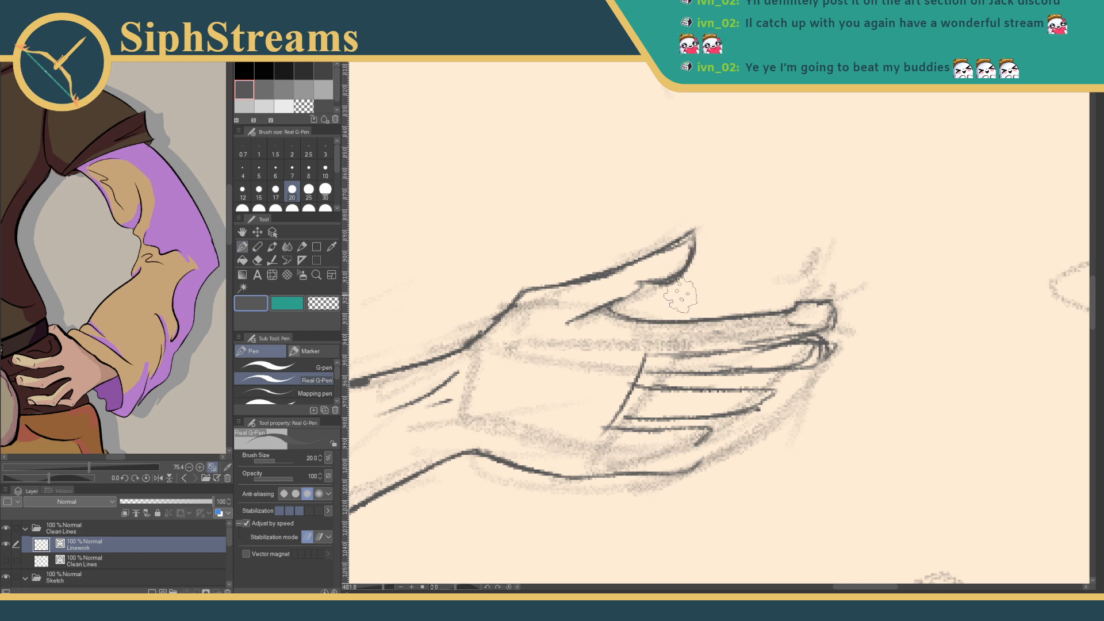
mouse_move(685, 278)
left_mouse_down()
mouse_move(689, 243)
mouse_move(600, 278)
mouse_move(608, 297)
mouse_move(712, 255)
left_mouse_up()
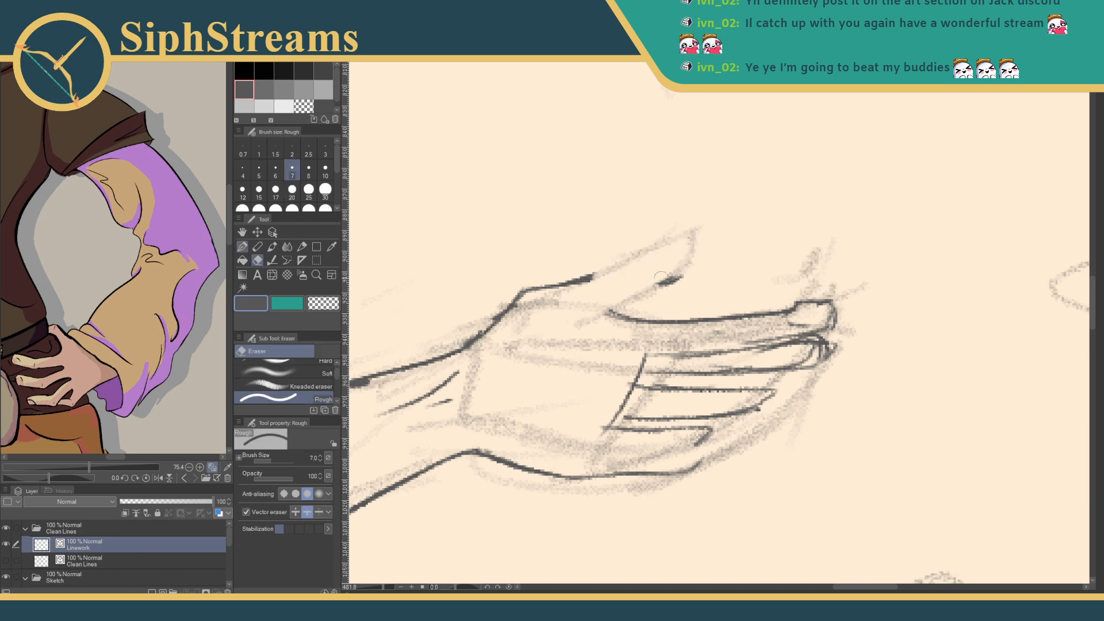
mouse_move(734, 302)
left_mouse_down()
mouse_move(857, 302)
mouse_move(696, 433)
mouse_move(725, 344)
mouse_move(676, 358)
left_mouse_up()
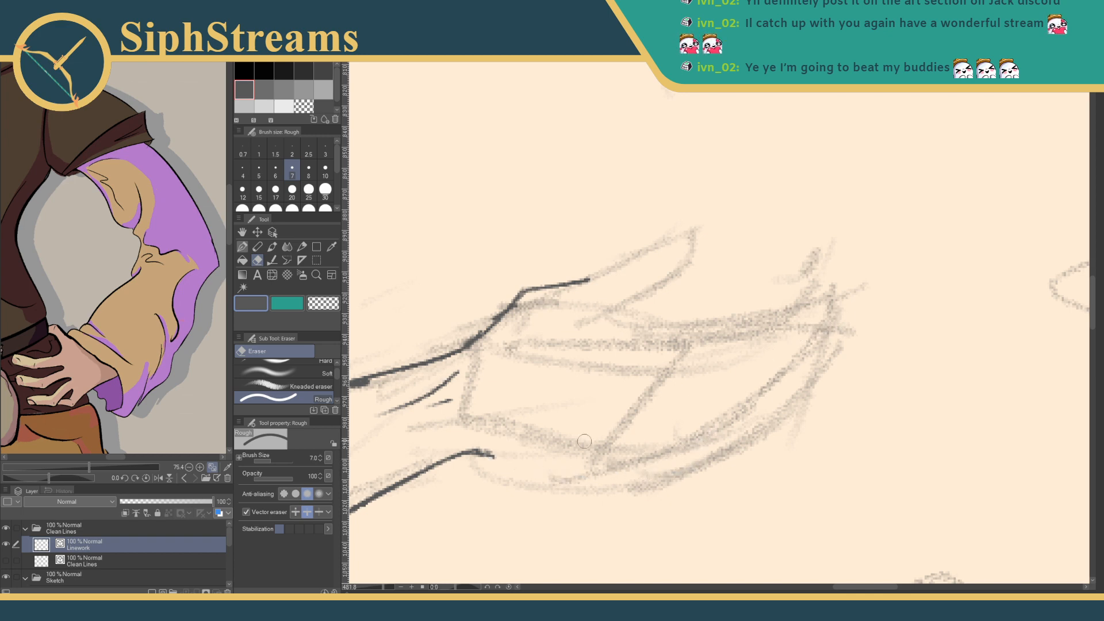
key("p")
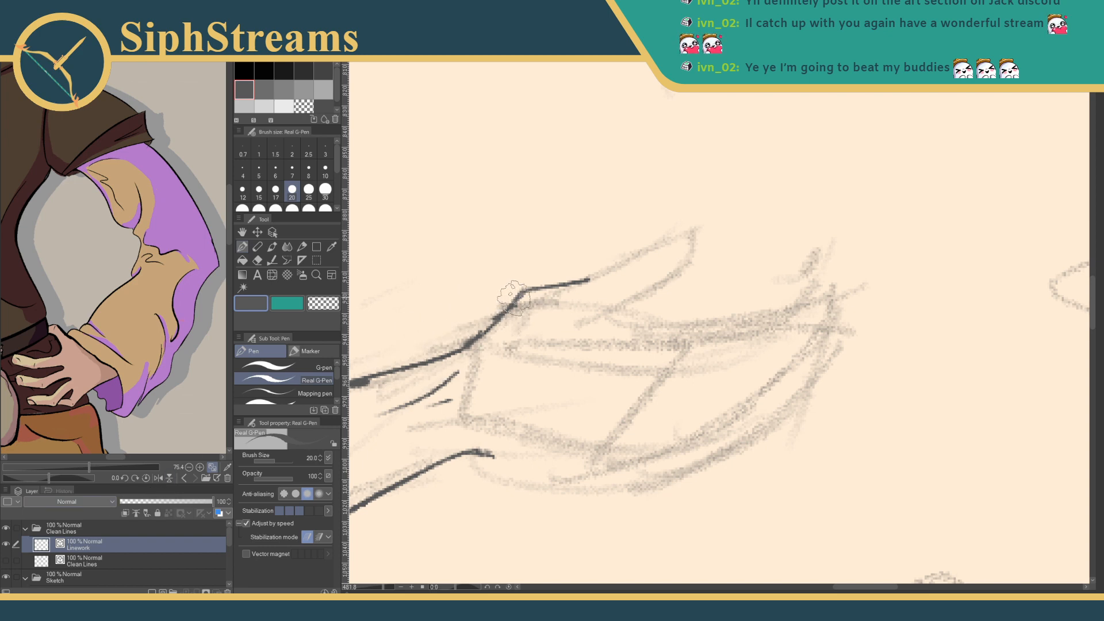
key("e")
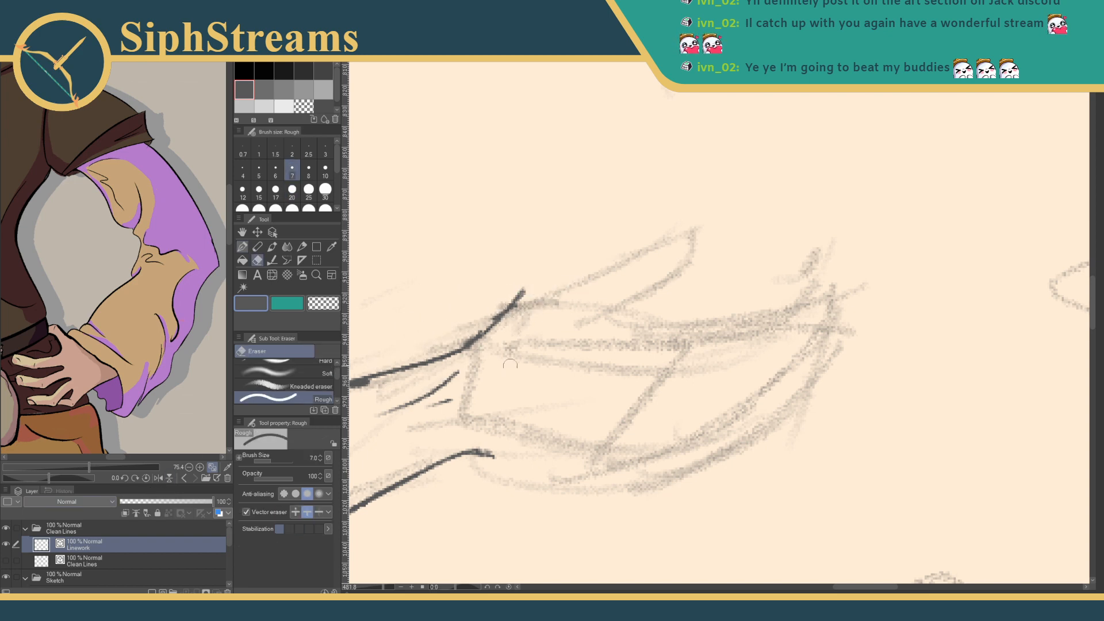
key("p")
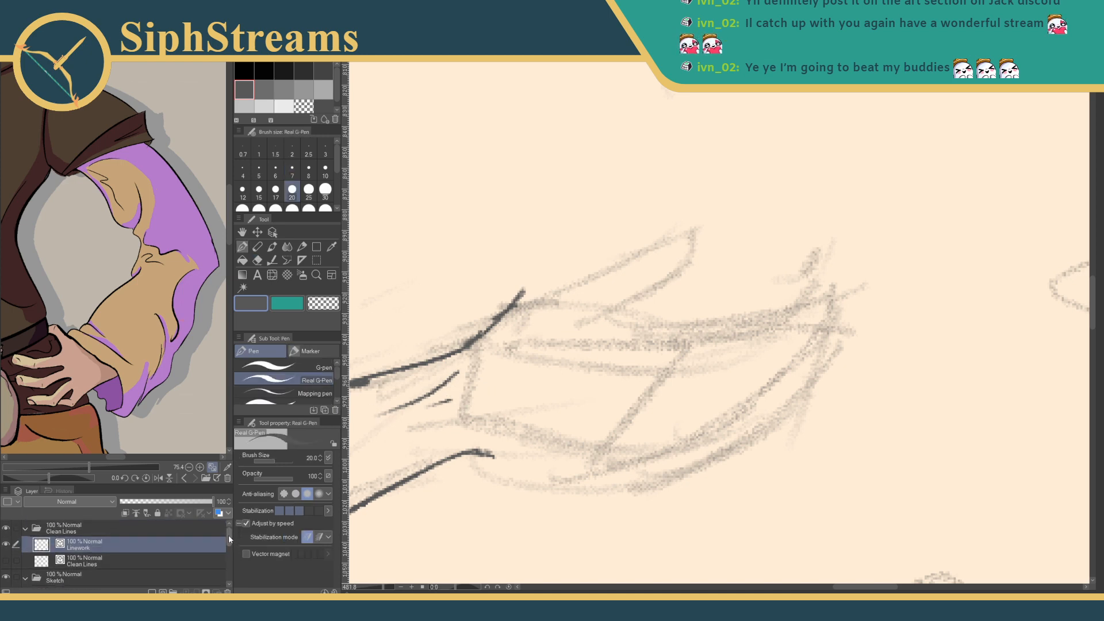
left_click(5, 577)
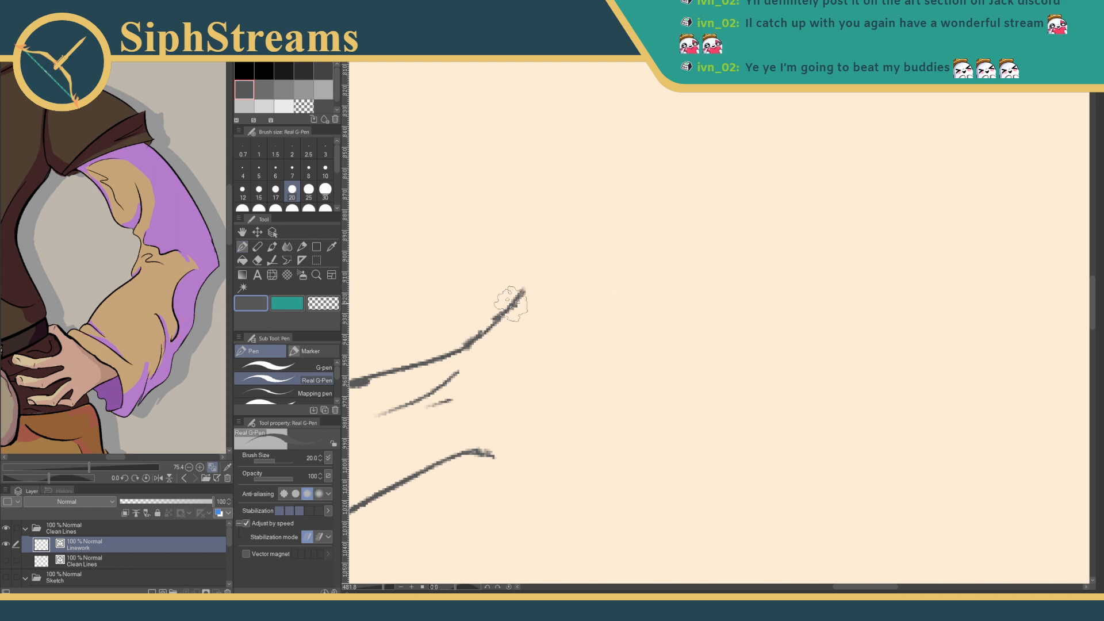
- Draw a new extended thumb from the wrist, with a reshaped tip and short strokes where the index finger begins
mouse_move(456, 338)
left_mouse_down()
mouse_move(531, 279)
mouse_move(635, 218)
mouse_move(646, 246)
mouse_move(645, 222)
mouse_move(647, 287)
mouse_move(651, 244)
mouse_move(628, 284)
mouse_move(639, 276)
mouse_move(587, 300)
left_mouse_up()
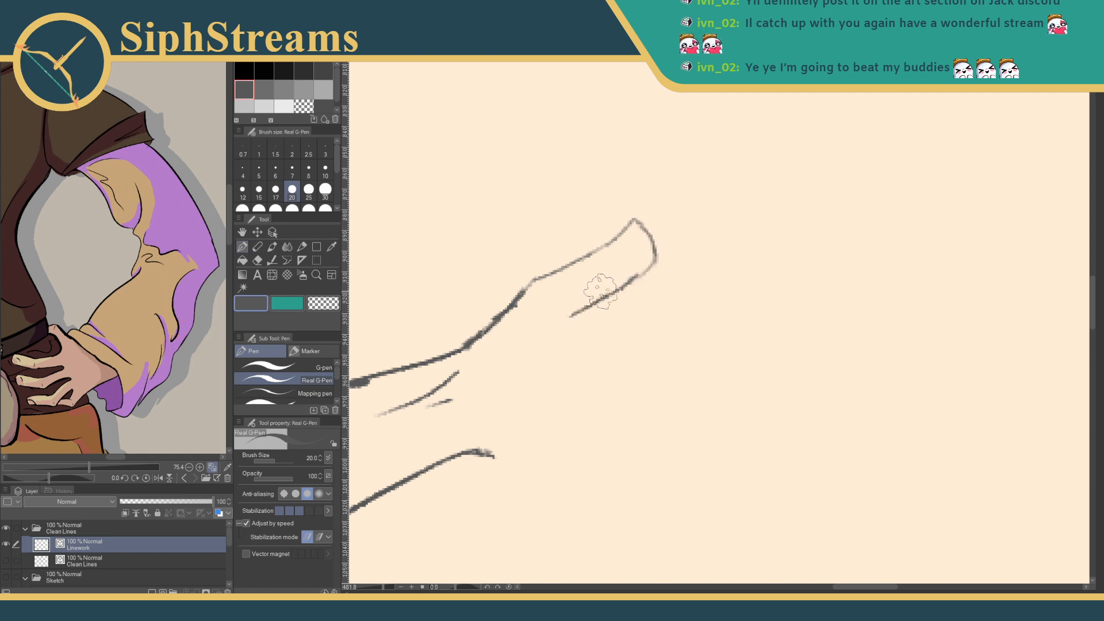
mouse_move(623, 232)
left_mouse_down()
mouse_move(652, 232)
mouse_move(648, 214)
mouse_move(654, 269)
mouse_move(657, 222)
mouse_move(643, 271)
left_mouse_up()
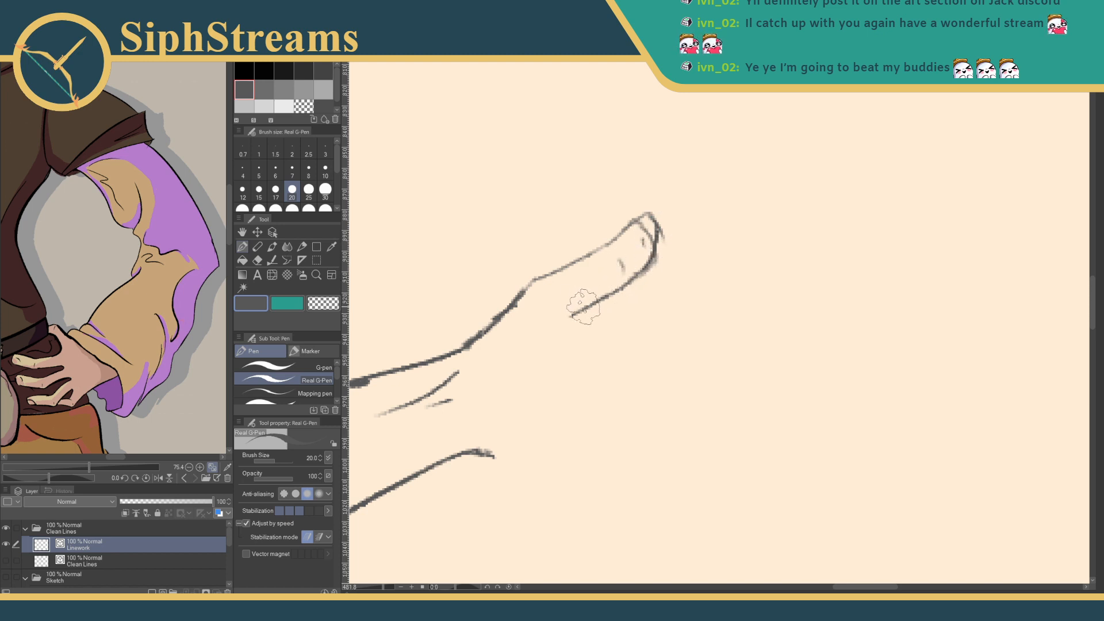
mouse_move(584, 311)
left_mouse_down()
mouse_move(637, 314)
mouse_move(596, 306)
mouse_move(658, 303)
mouse_move(601, 295)
mouse_move(678, 284)
mouse_move(634, 296)
left_mouse_up()
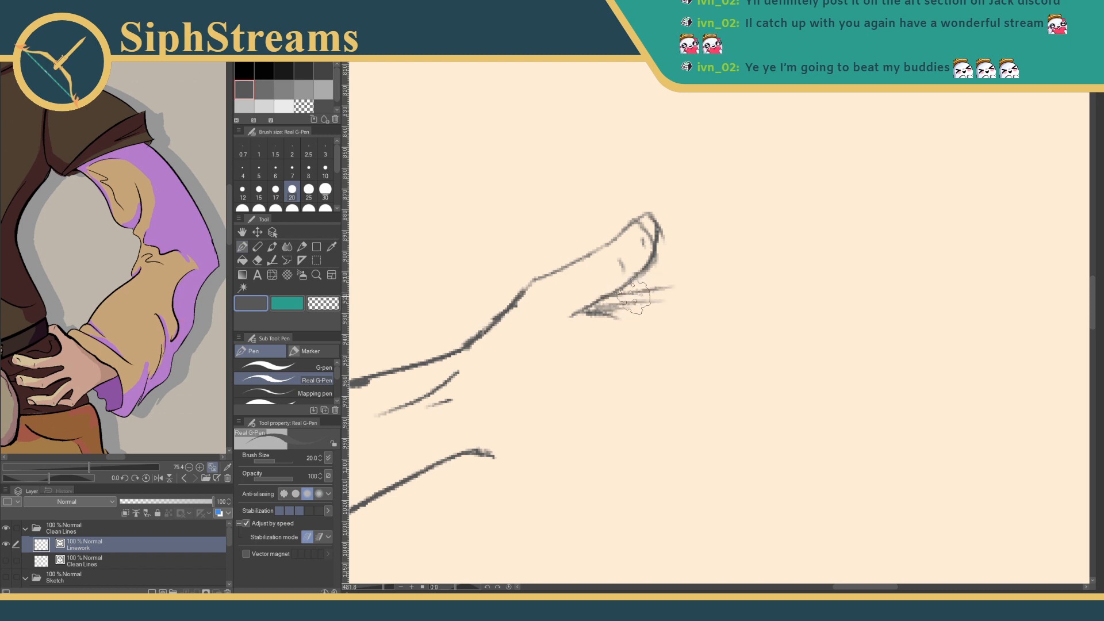
- Erase the extended thumb together with the upper wrist contour
key("e")
mouse_move(662, 221)
left_mouse_down()
mouse_move(597, 258)
mouse_move(621, 279)
left_mouse_up()
mouse_move(659, 248)
left_mouse_down()
mouse_move(624, 230)
mouse_move(371, 381)
left_mouse_up()
key("p")
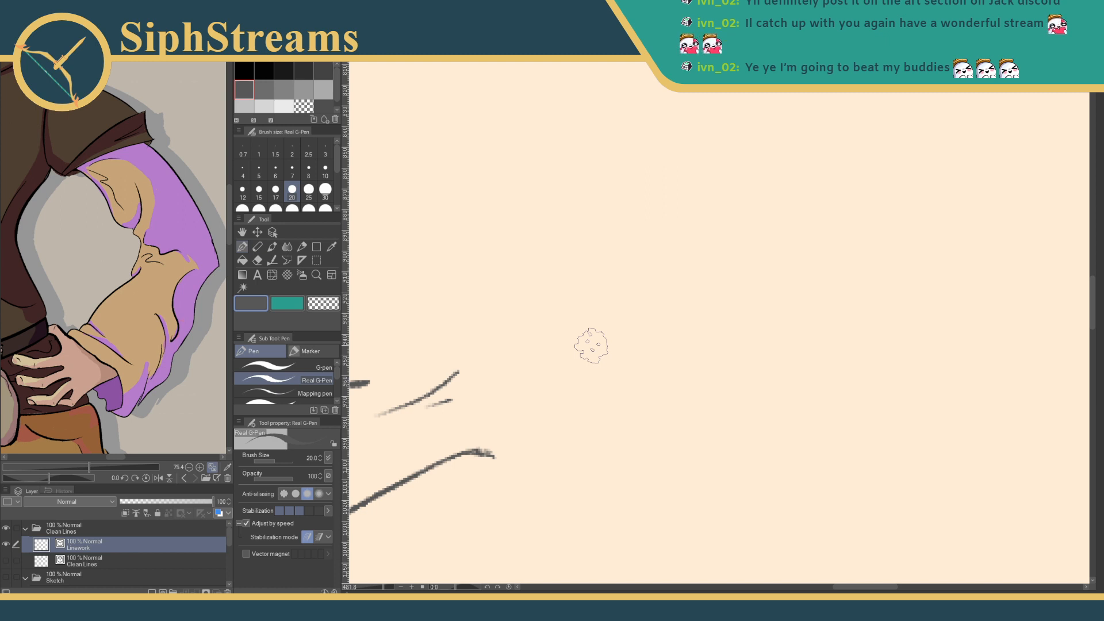
- Redraw the upper wrist contour rising into an upright thumb with a pointed tip, and start the web toward the index finger
mouse_move(552, 409)
left_mouse_down()
mouse_move(934, 274)
mouse_move(780, 356)
mouse_move(720, 372)
left_mouse_up()
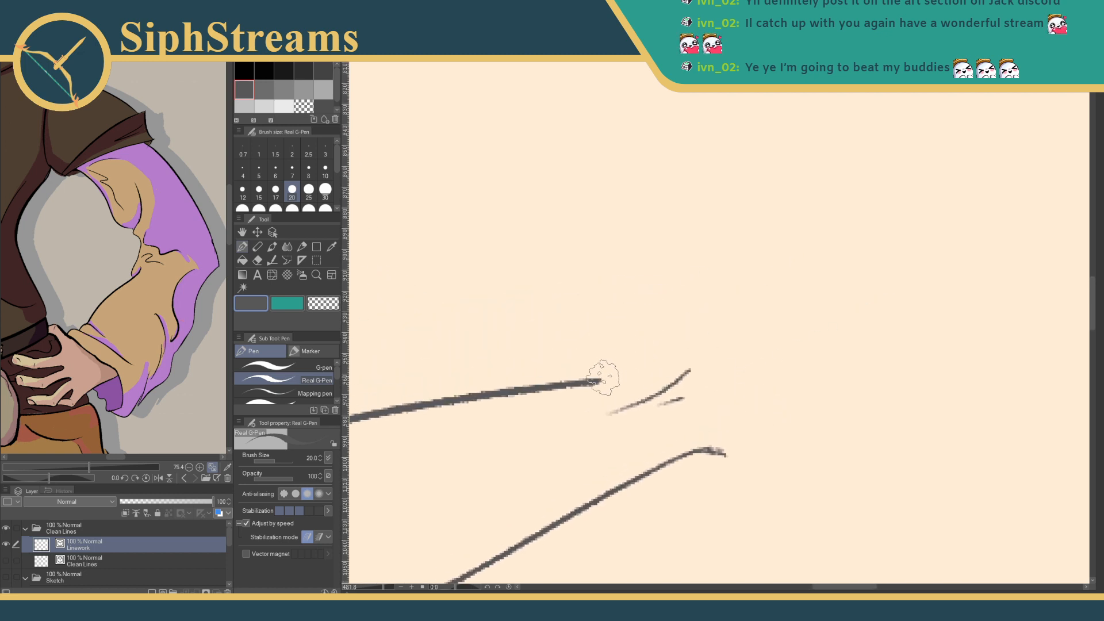
mouse_move(586, 377)
left_mouse_down()
mouse_move(623, 363)
mouse_move(647, 292)
left_mouse_up()
mouse_move(623, 361)
left_mouse_down()
mouse_move(667, 259)
mouse_move(716, 215)
mouse_move(693, 242)
mouse_move(712, 217)
mouse_move(720, 158)
mouse_move(761, 162)
mouse_move(755, 254)
mouse_move(644, 254)
left_mouse_up()
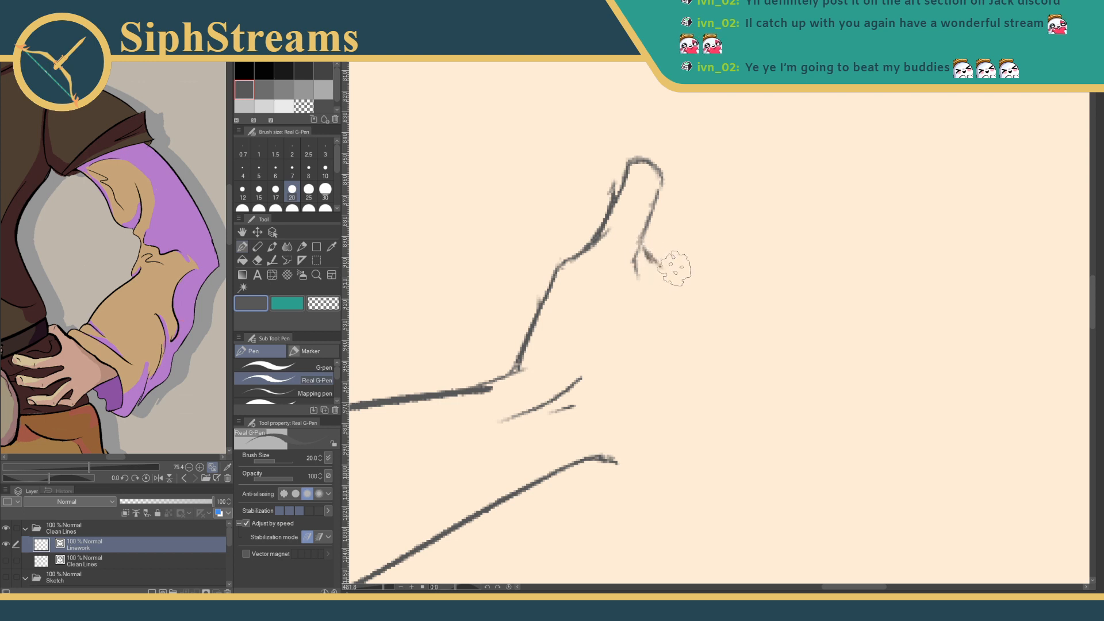
mouse_move(660, 266)
left_mouse_down()
mouse_move(644, 246)
mouse_move(751, 227)
left_mouse_up()
mouse_move(623, 185)
left_mouse_down()
mouse_move(633, 141)
mouse_move(659, 179)
left_mouse_up()
left_click_drag(638, 143, 660, 176)
- Outline the index finger with a rounded tip and draw the middle finger's curled tip below it
mouse_move(750, 223)
left_mouse_down()
mouse_move(654, 215)
mouse_move(696, 183)
mouse_move(769, 163)
mouse_move(779, 169)
mouse_move(762, 198)
mouse_move(686, 245)
left_mouse_up()
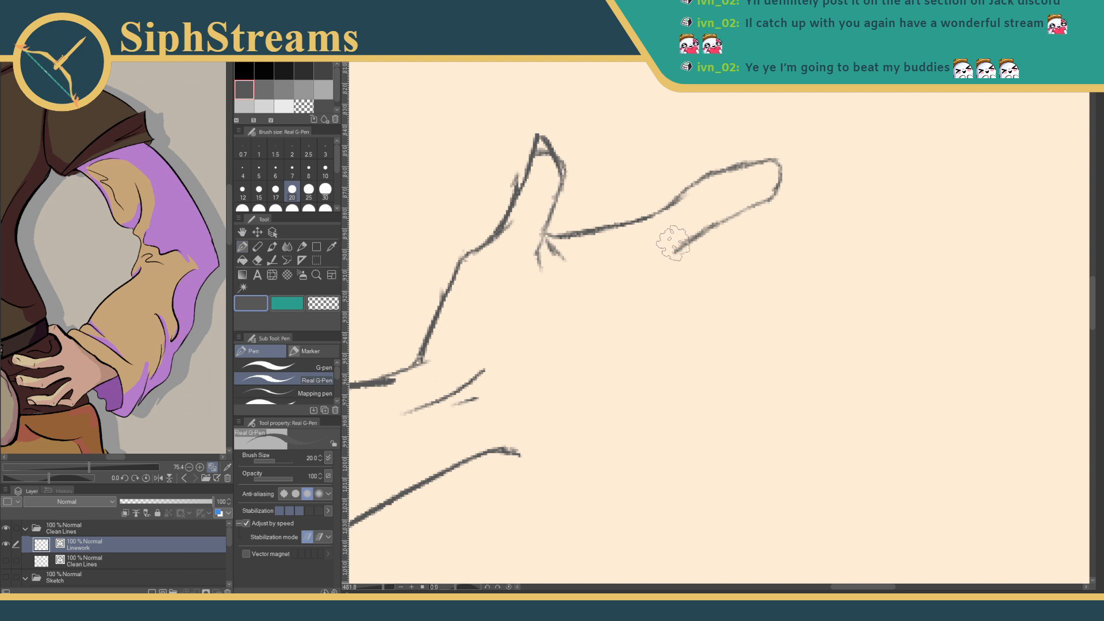
mouse_move(676, 250)
left_mouse_down()
mouse_move(809, 206)
mouse_move(786, 222)
mouse_move(803, 214)
mouse_move(821, 229)
mouse_move(791, 239)
mouse_move(788, 261)
mouse_move(738, 276)
left_mouse_up()
mouse_move(797, 211)
left_mouse_down()
mouse_move(763, 227)
mouse_move(809, 233)
mouse_move(780, 235)
mouse_move(769, 215)
mouse_move(801, 217)
left_mouse_up()
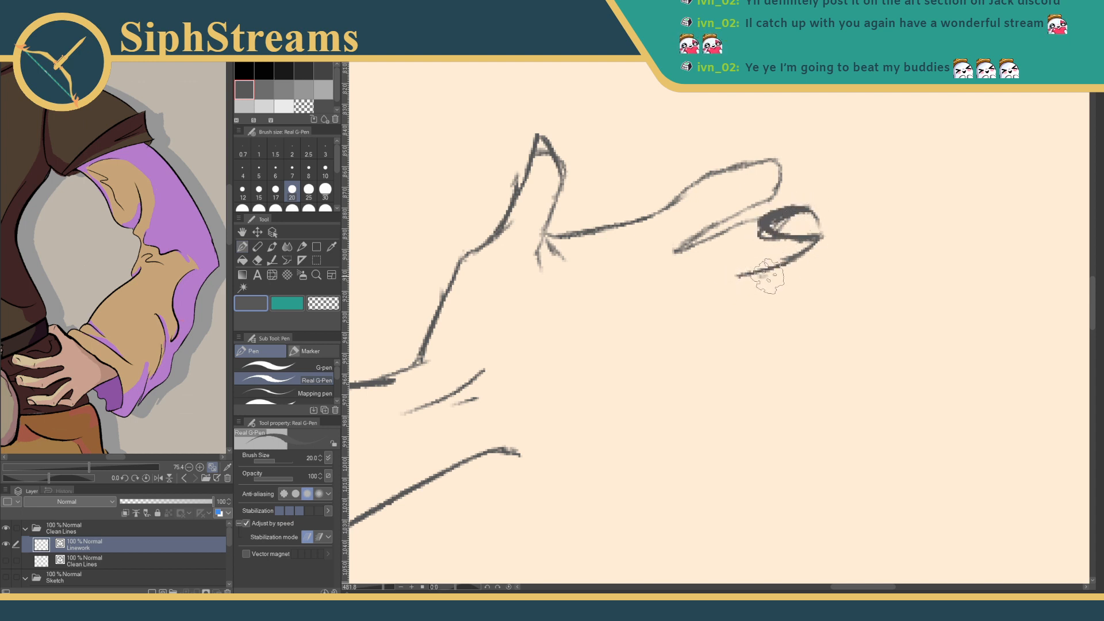
- Draw the ring and little fingers below the middle finger and continue the palm's underside from the wrist
mouse_move(745, 278)
left_mouse_down()
mouse_move(766, 298)
mouse_move(654, 353)
mouse_move(729, 287)
mouse_move(646, 328)
mouse_move(666, 345)
left_mouse_up()
left_click_drag(737, 271, 695, 289)
mouse_move(694, 289)
left_mouse_down()
mouse_move(739, 282)
mouse_move(778, 251)
mouse_move(771, 226)
left_mouse_up()
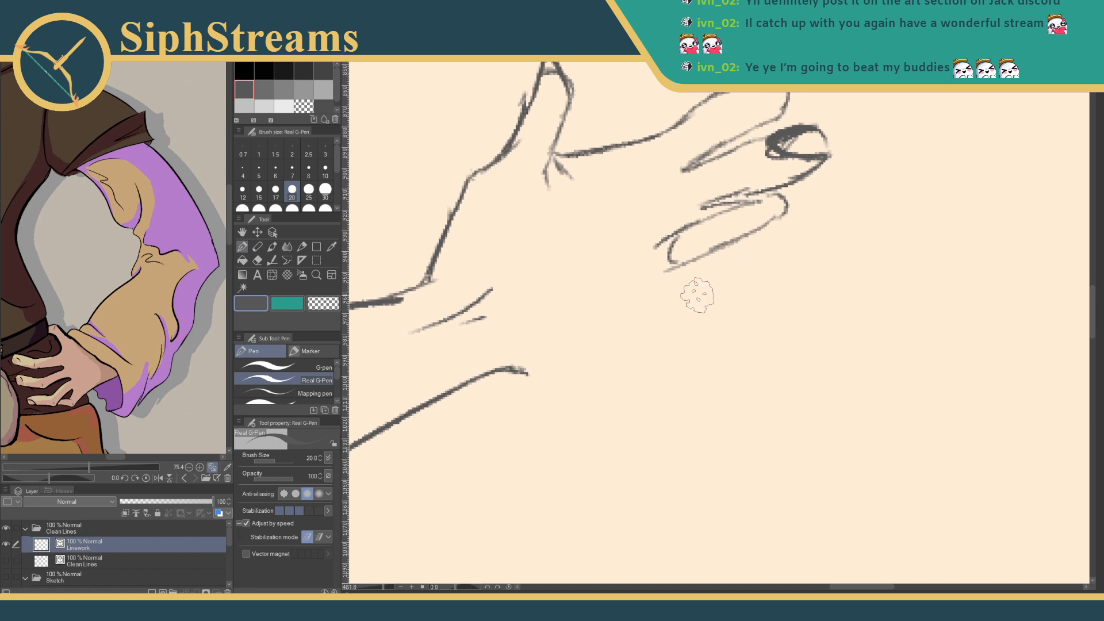
mouse_move(700, 265)
left_mouse_down()
mouse_move(727, 271)
mouse_move(595, 320)
mouse_move(586, 310)
mouse_move(633, 313)
left_mouse_up()
left_click_drag(520, 371, 710, 301)
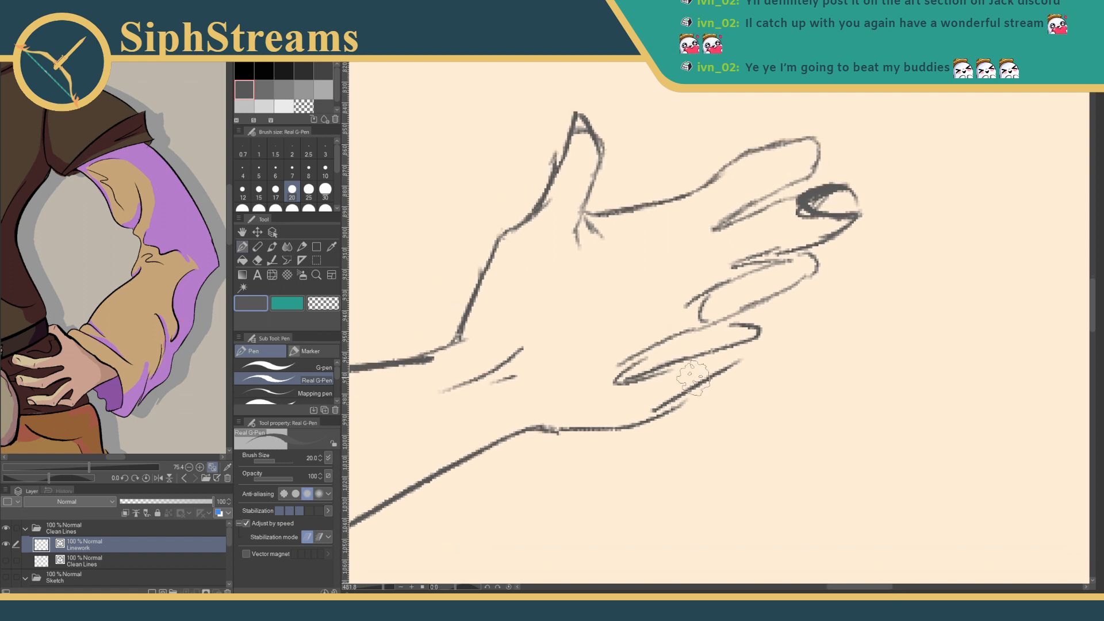
- Extend the line between the index and middle fingers back into the palm
mouse_move(610, 321)
left_mouse_down()
mouse_move(592, 375)
mouse_move(558, 379)
left_mouse_up()
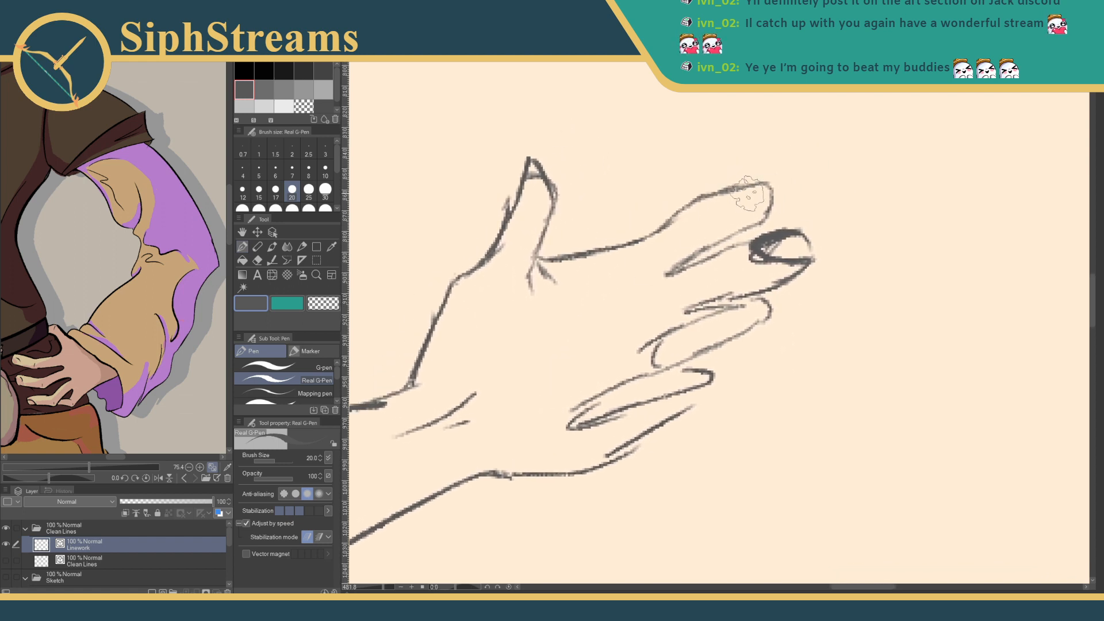
mouse_move(670, 272)
left_mouse_down()
mouse_move(593, 321)
mouse_move(611, 305)
left_mouse_up()
mouse_move(687, 260)
left_mouse_down()
mouse_move(650, 304)
mouse_move(619, 310)
left_mouse_up()
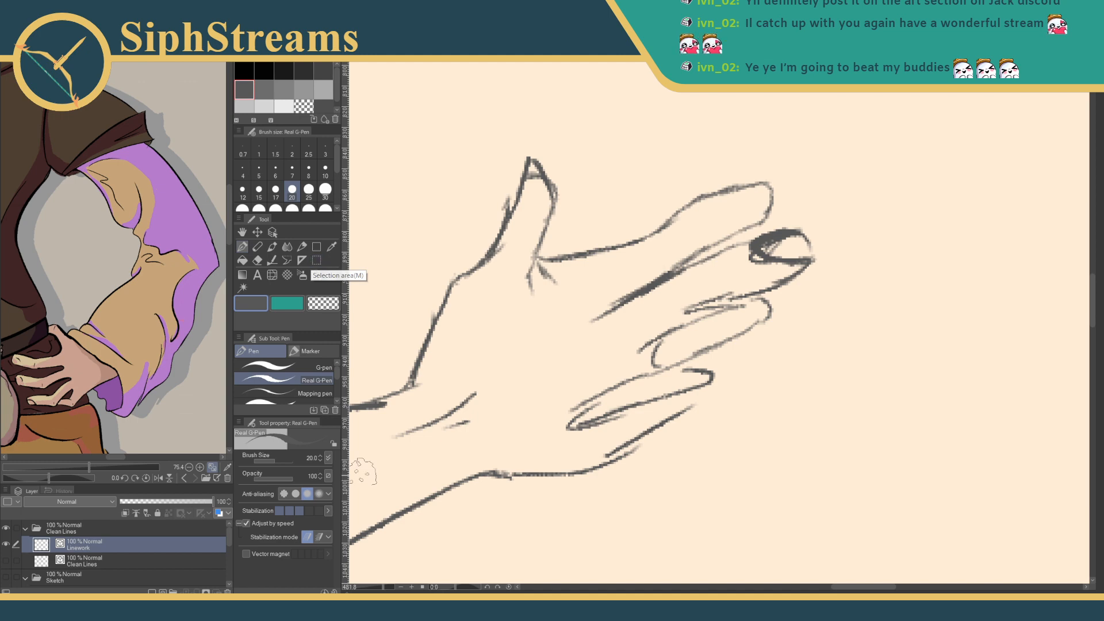
- Enclose the whole hand, from the wrist outward, in a polyline selection
mouse_move(385, 586)
left_mouse_down()
mouse_move(365, 582)
mouse_move(381, 586)
left_mouse_up()
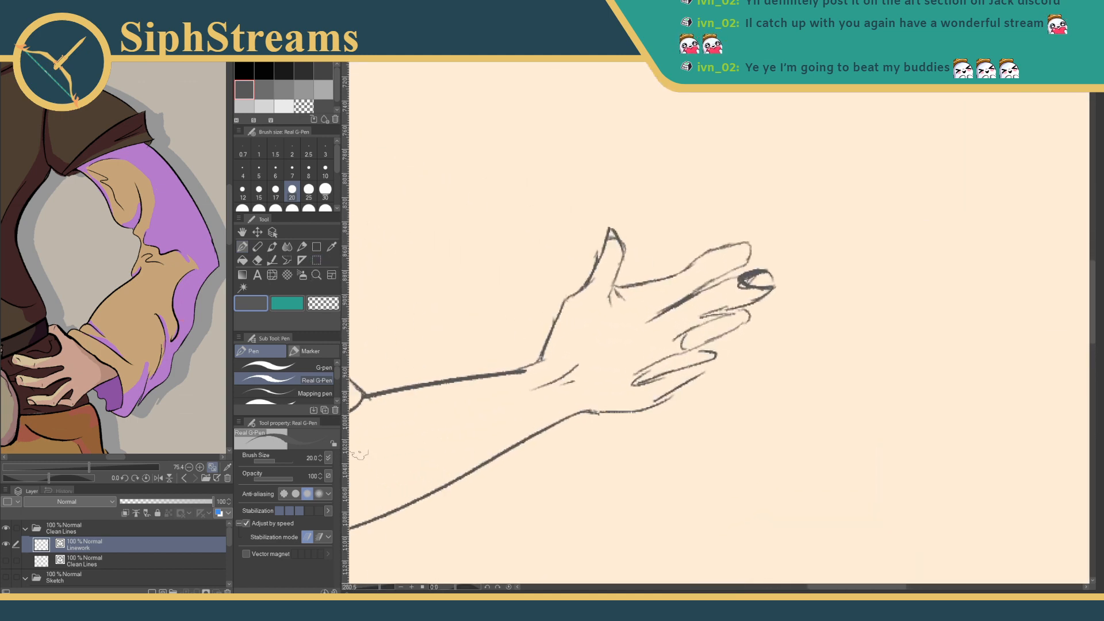
left_click(317, 261)
left_click_drag(730, 390, 559, 249)
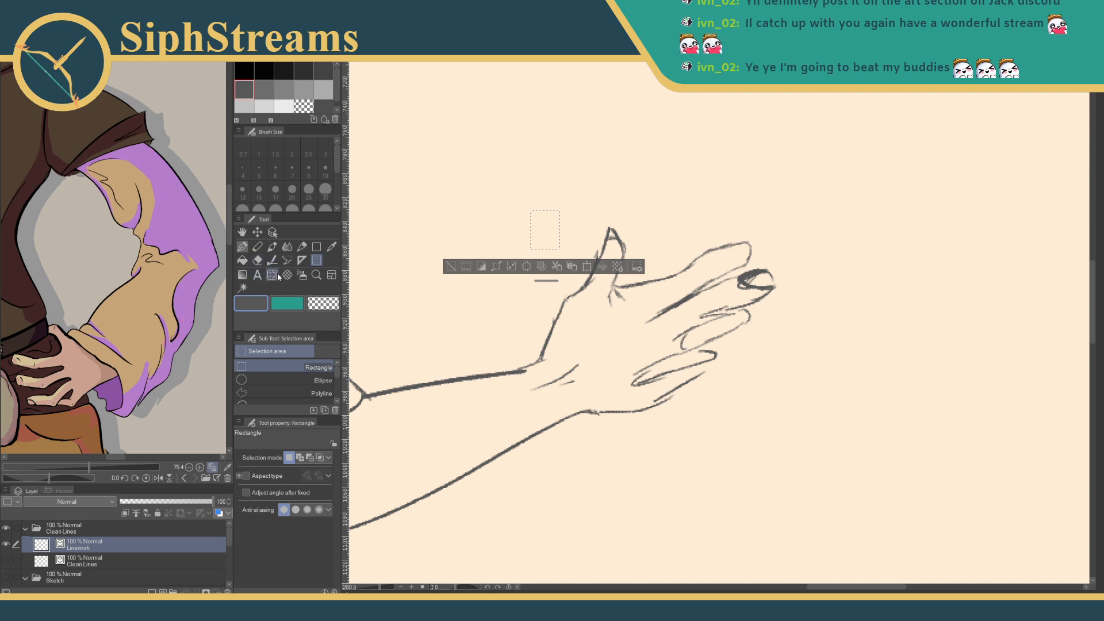
left_click(259, 393)
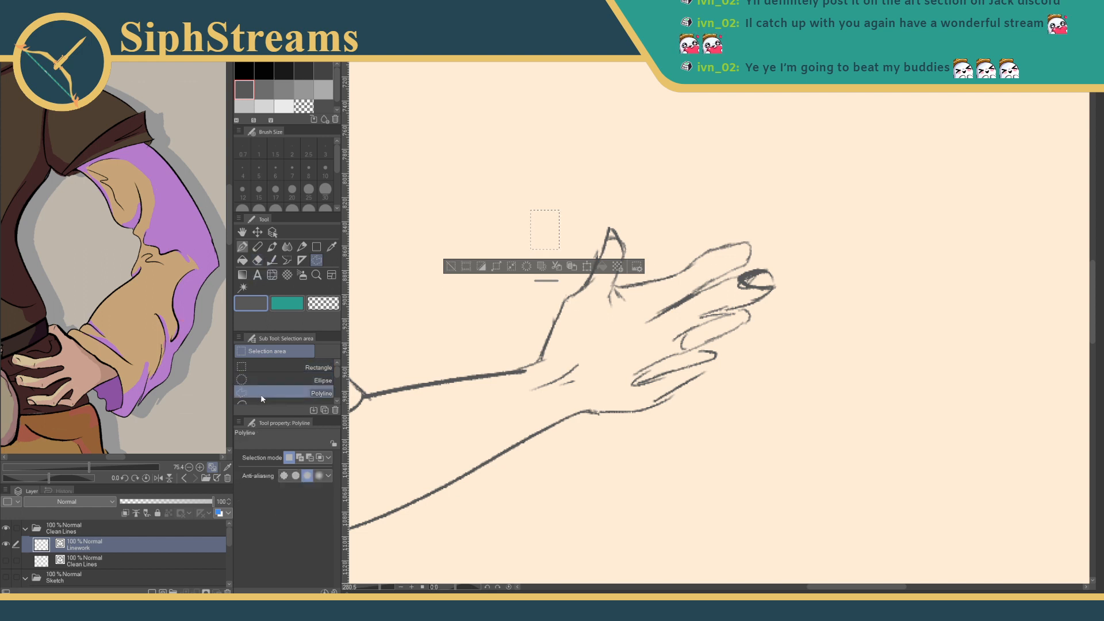
key("ctrl+d")
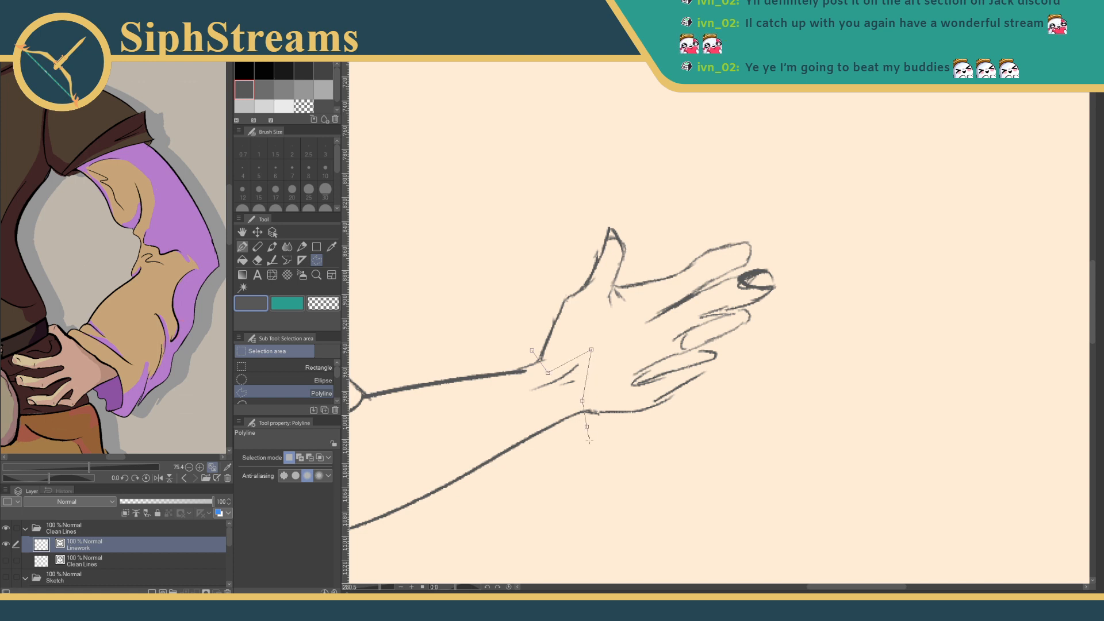
left_click(744, 443)
left_click(843, 382)
left_click(938, 212)
left_click(869, 117)
left_click(651, 105)
left_click(538, 199)
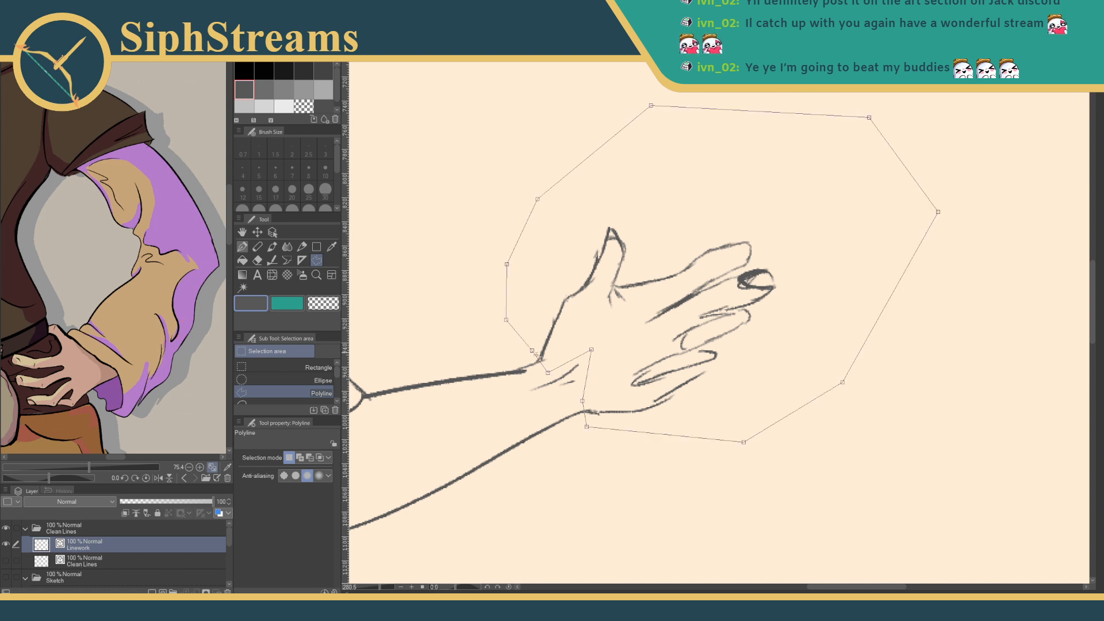
double_click(535, 352)
- Move the selected hand off the wrist into the empty canvas beyond it and show the Sketch folder
left_click(762, 460)
mouse_move(658, 344)
left_mouse_down()
mouse_move(998, 439)
mouse_move(957, 447)
left_mouse_up()
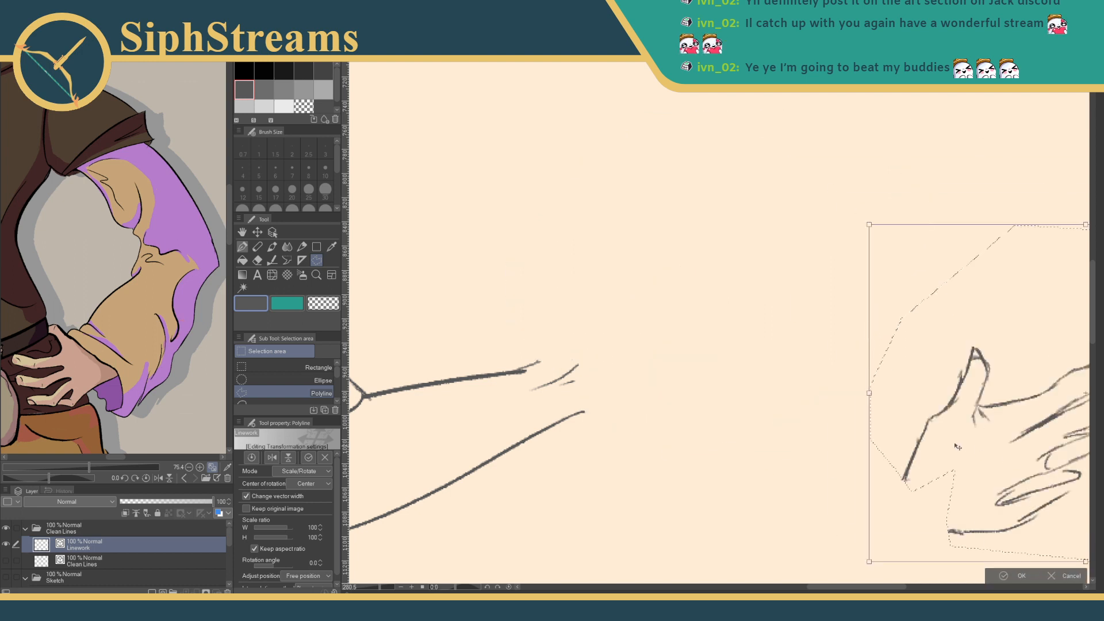
left_click(1005, 577)
left_click(5, 577)
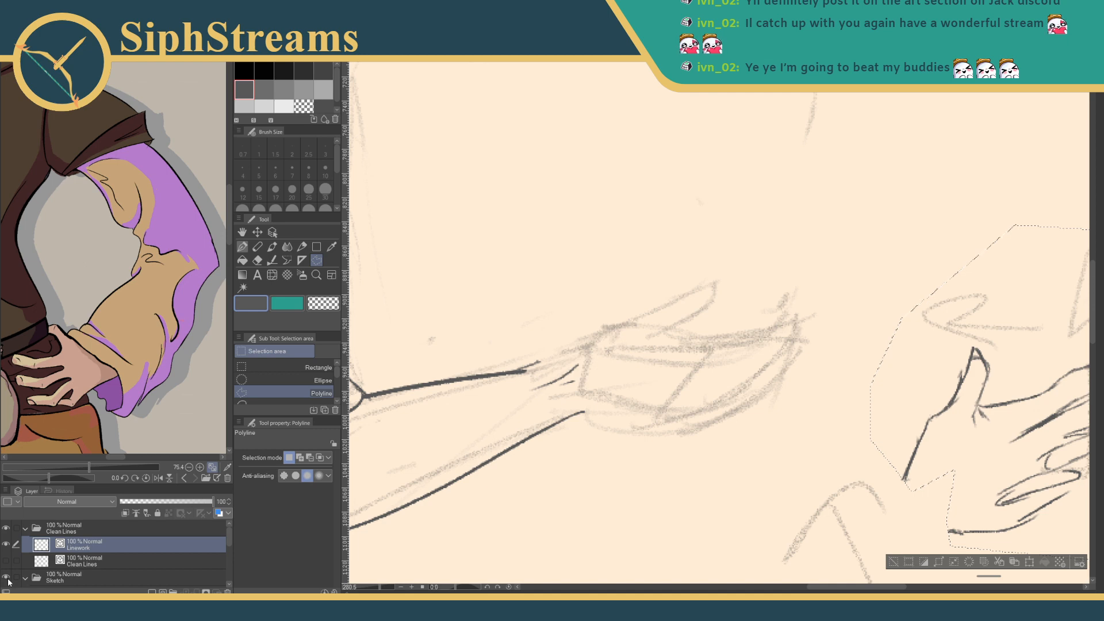
- Clear the selection and ink a new contour from the wrist up into a slanted thumb with a rounded tip
key("p")
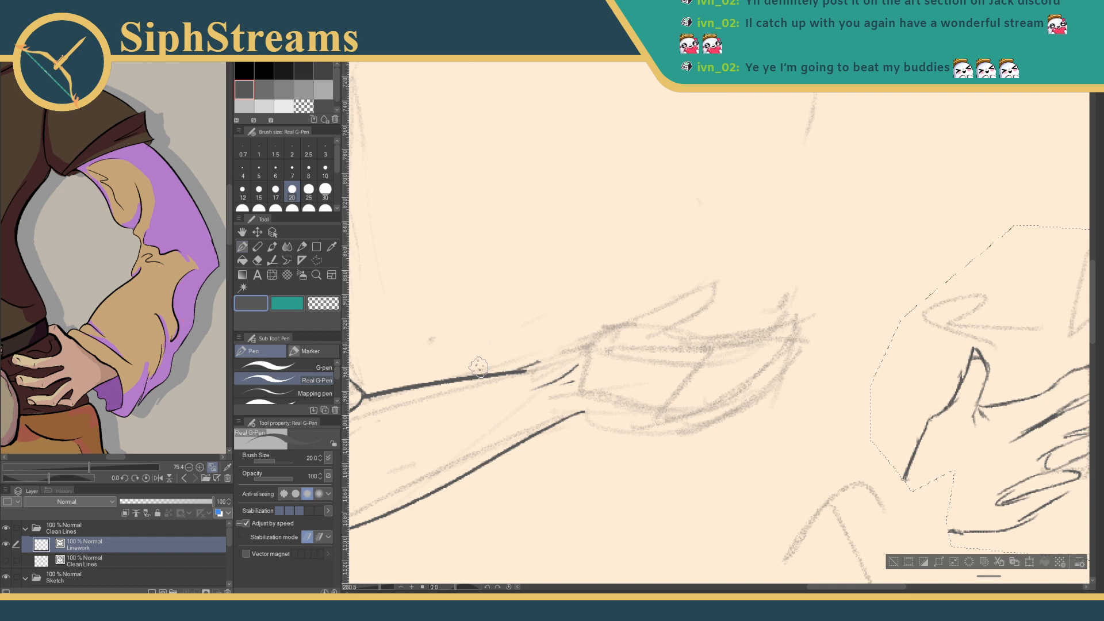
left_click_drag(742, 299, 809, 293)
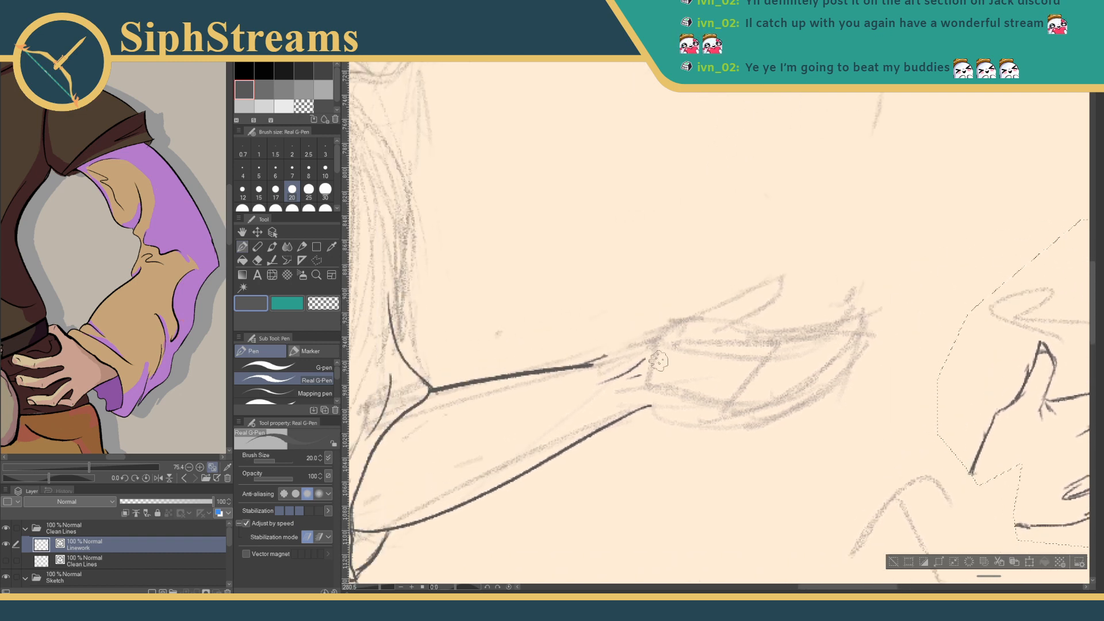
left_click(385, 589)
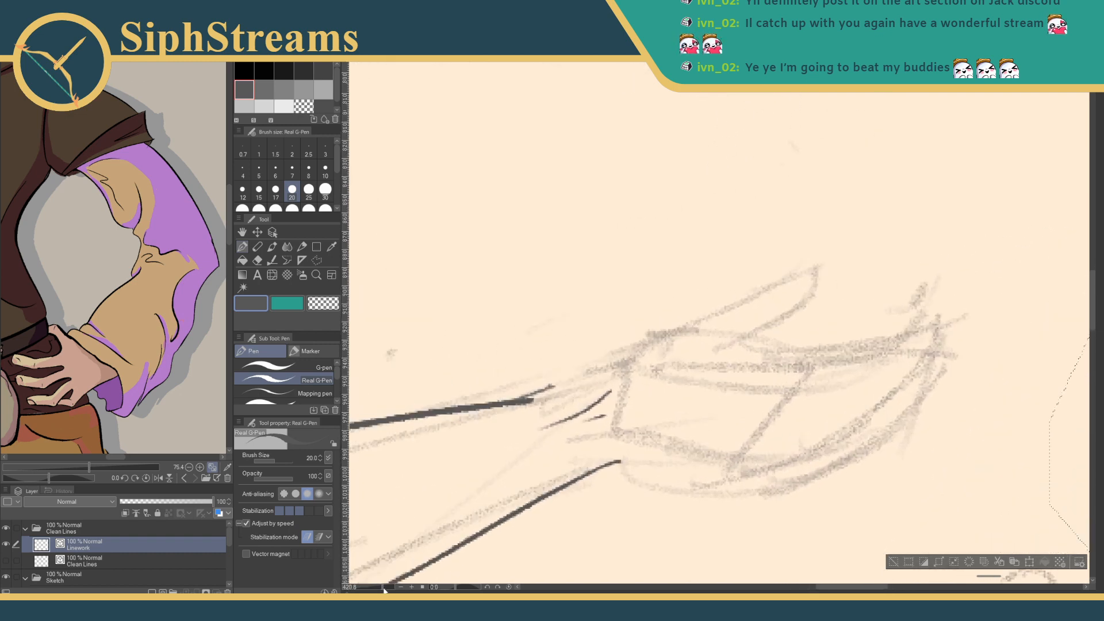
left_click_drag(384, 589, 388, 587)
left_click_drag(561, 403, 674, 359)
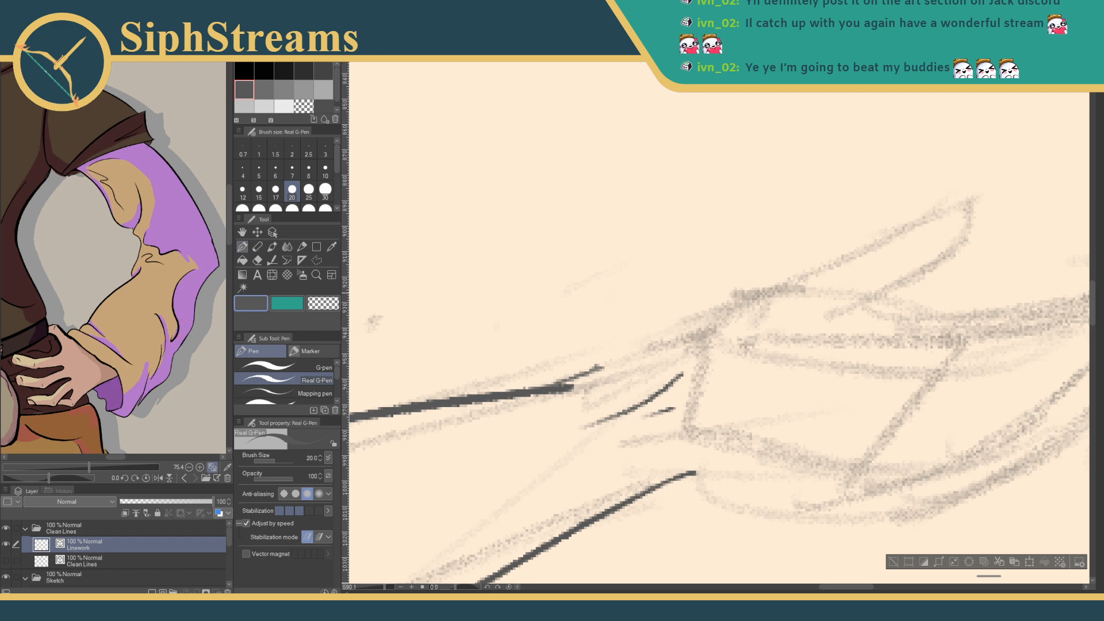
left_click(892, 563)
left_click_drag(572, 380, 699, 286)
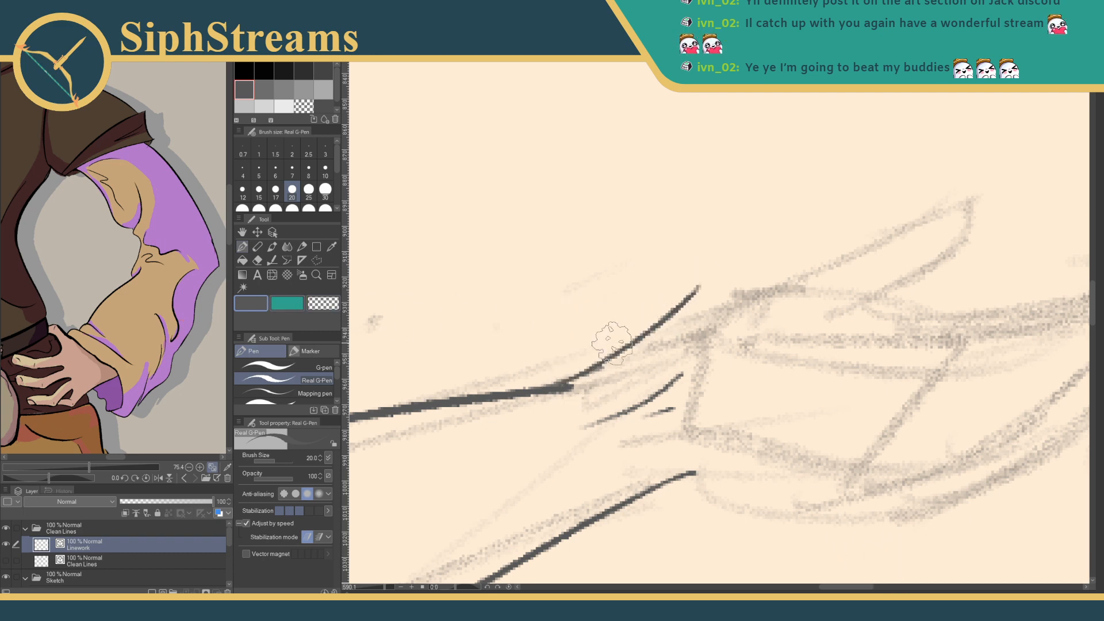
key("ctrl+z")
mouse_move(573, 382)
left_mouse_down()
mouse_move(683, 286)
mouse_move(666, 310)
mouse_move(683, 267)
left_mouse_up()
key("ctrl+z")
mouse_move(661, 314)
left_mouse_down()
mouse_move(687, 260)
mouse_move(774, 227)
mouse_move(749, 237)
mouse_move(813, 197)
mouse_move(828, 257)
left_mouse_up()
mouse_move(816, 202)
left_mouse_down()
mouse_move(812, 249)
mouse_move(826, 226)
mouse_move(804, 264)
mouse_move(815, 249)
mouse_move(746, 290)
mouse_move(768, 274)
mouse_move(763, 295)
mouse_move(713, 298)
left_mouse_up()
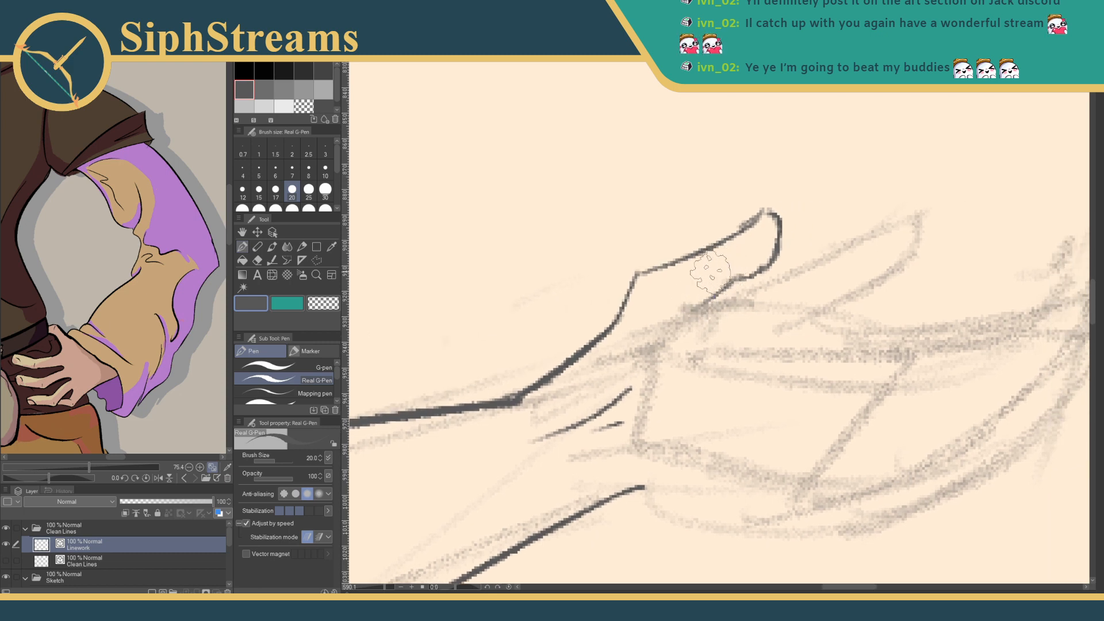
mouse_move(769, 326)
left_mouse_down()
mouse_move(646, 347)
mouse_move(746, 324)
left_mouse_up()
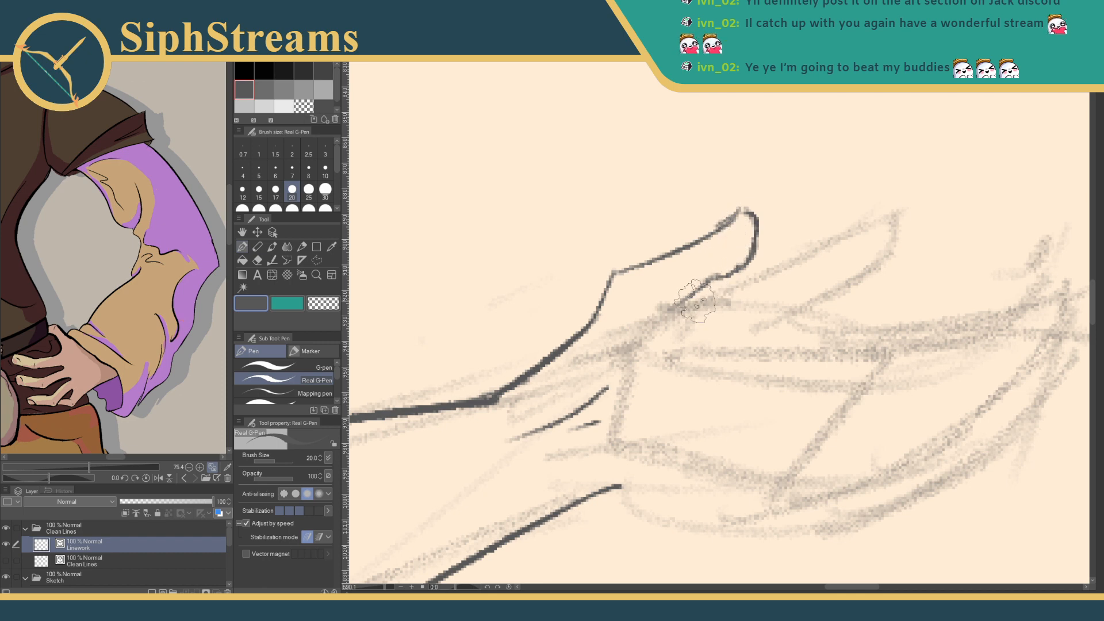
- Ink the index finger extending from the thumb's base with a rounded tip, erase the overshoot, and add small joint creases
mouse_move(684, 302)
left_mouse_down()
mouse_move(777, 285)
mouse_move(738, 291)
mouse_move(836, 257)
mouse_move(816, 268)
mouse_move(785, 220)
mouse_move(909, 194)
mouse_move(920, 194)
mouse_move(922, 222)
left_mouse_up()
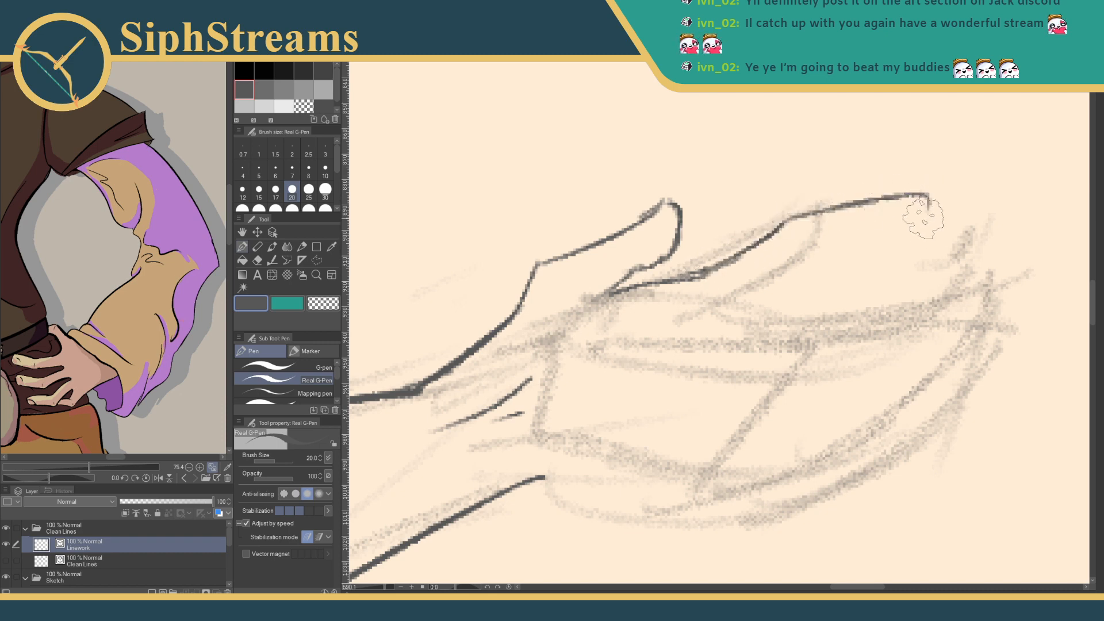
mouse_move(866, 202)
left_mouse_down()
mouse_move(902, 223)
mouse_move(814, 253)
mouse_move(716, 314)
mouse_move(574, 311)
left_mouse_up()
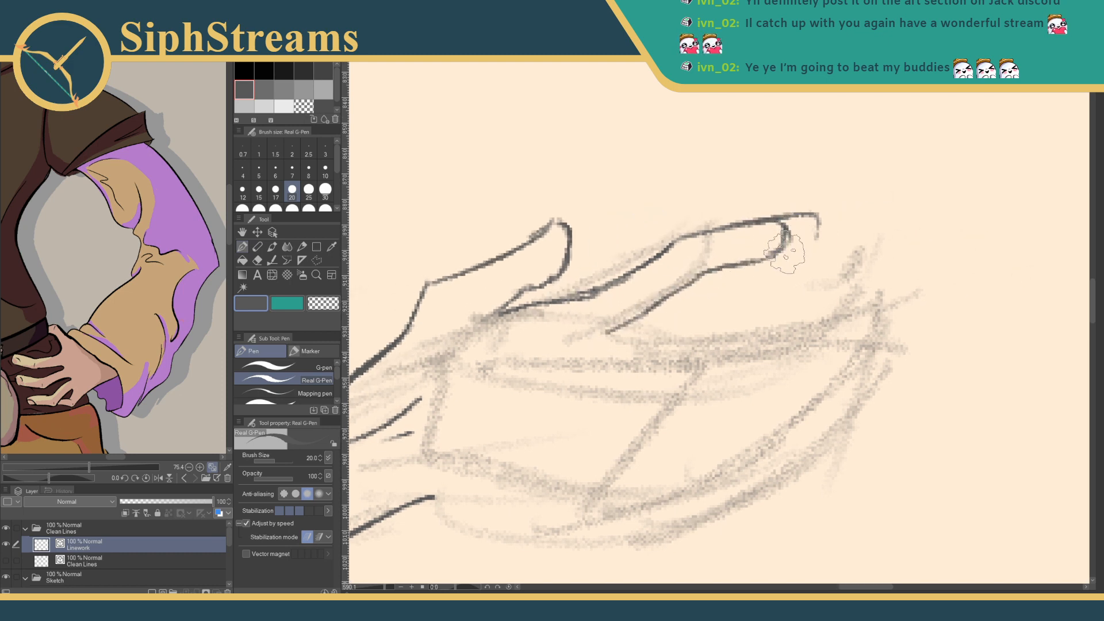
key("e")
mouse_move(825, 216)
left_mouse_down()
mouse_move(786, 210)
mouse_move(801, 210)
mouse_move(817, 233)
mouse_move(808, 254)
mouse_move(820, 215)
mouse_move(802, 195)
left_mouse_up()
key("p")
left_click_drag(713, 184, 723, 196)
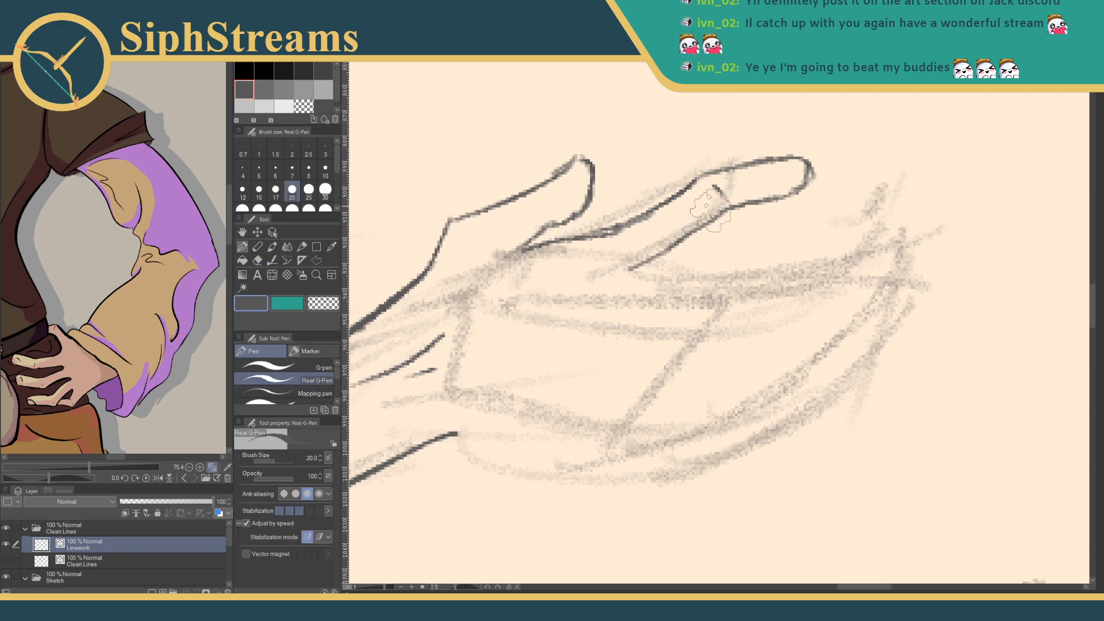
left_click_drag(541, 207, 548, 217)
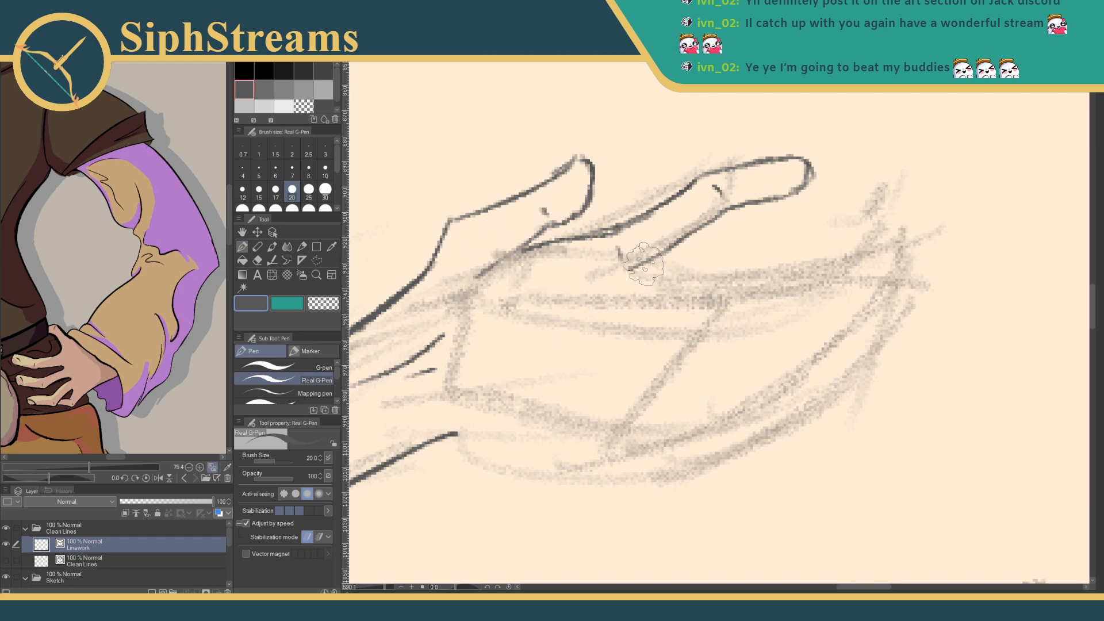
- Ink the middle finger beneath the index finger, with its tip curling back underneath
mouse_move(617, 279)
left_mouse_down()
mouse_move(719, 231)
mouse_move(817, 208)
mouse_move(790, 217)
mouse_move(770, 245)
mouse_move(796, 212)
mouse_move(744, 226)
mouse_move(766, 220)
mouse_move(755, 233)
mouse_move(812, 244)
left_mouse_up()
mouse_move(755, 222)
left_mouse_down()
mouse_move(813, 243)
mouse_move(774, 230)
mouse_move(820, 225)
mouse_move(801, 212)
mouse_move(799, 237)
mouse_move(819, 249)
mouse_move(811, 242)
mouse_move(824, 238)
mouse_move(742, 248)
mouse_move(824, 231)
mouse_move(762, 240)
mouse_move(816, 226)
mouse_move(786, 231)
mouse_move(785, 209)
mouse_move(773, 215)
mouse_move(815, 211)
mouse_move(761, 249)
left_mouse_up()
key("e")
key("p")
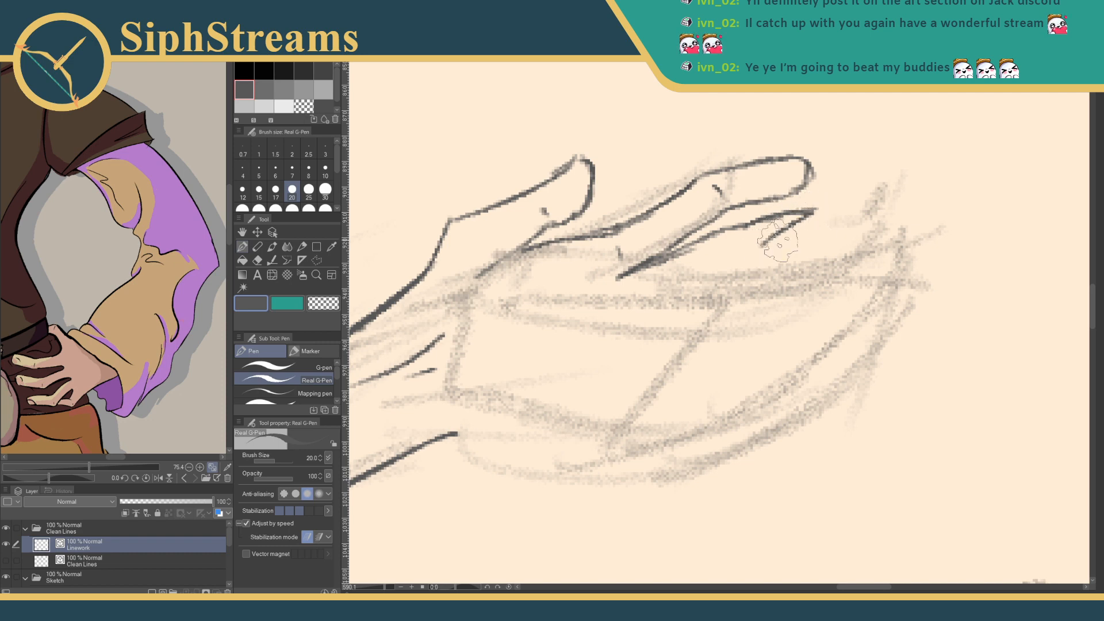
mouse_move(814, 212)
left_mouse_down()
mouse_move(773, 253)
mouse_move(804, 259)
left_mouse_up()
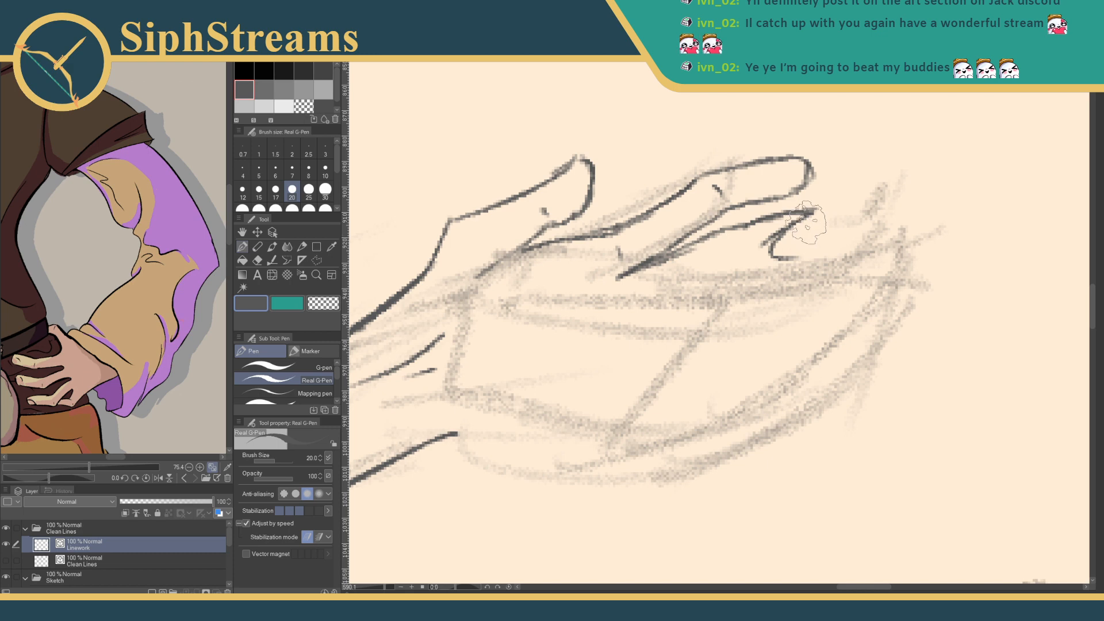
mouse_move(773, 241)
left_mouse_down()
mouse_move(800, 264)
mouse_move(828, 248)
left_mouse_up()
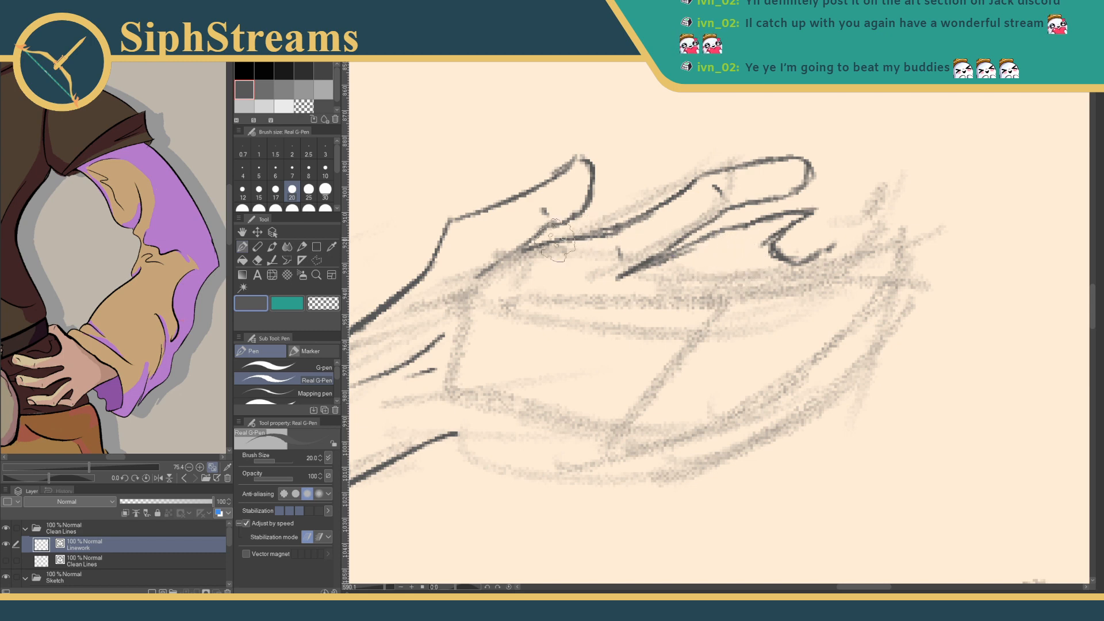
- Redraw the index finger's upper edge between its base and middle joint, and erase the superseded finger lines
left_click_drag(614, 227, 674, 183)
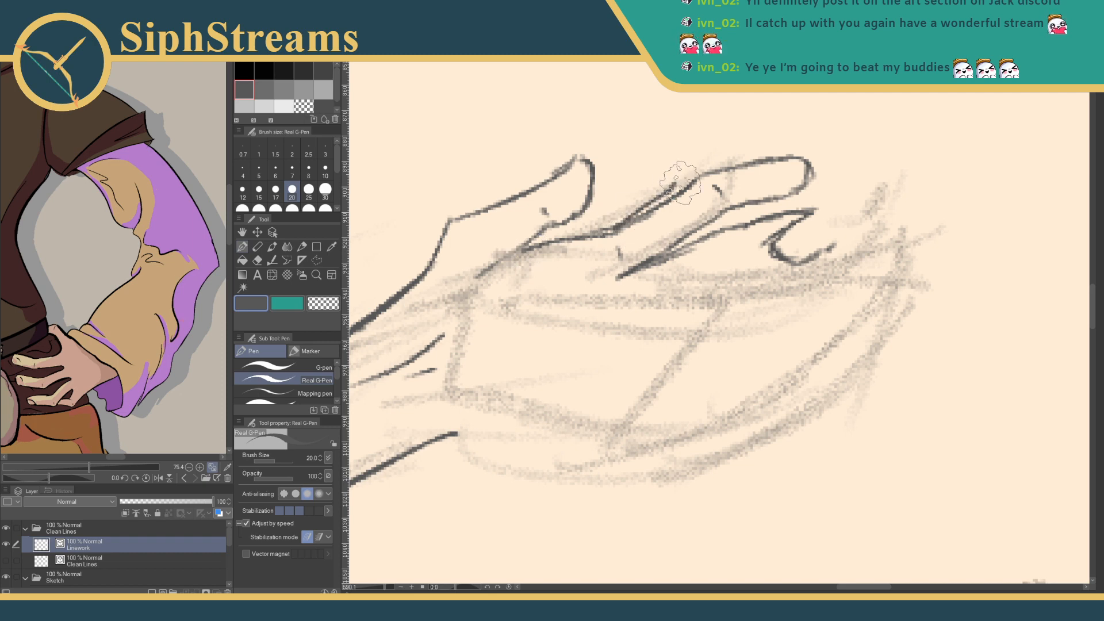
key("e")
mouse_move(831, 223)
left_mouse_down()
mouse_move(785, 253)
mouse_move(825, 258)
mouse_move(814, 231)
mouse_move(828, 213)
mouse_move(808, 208)
mouse_move(608, 278)
mouse_move(732, 192)
mouse_move(786, 175)
mouse_move(819, 187)
mouse_move(792, 174)
mouse_move(801, 156)
mouse_move(714, 229)
left_mouse_up()
left_click_drag(700, 186, 638, 232)
key("p")
left_click_drag(391, 587, 368, 591)
left_click_drag(466, 464, 507, 449)
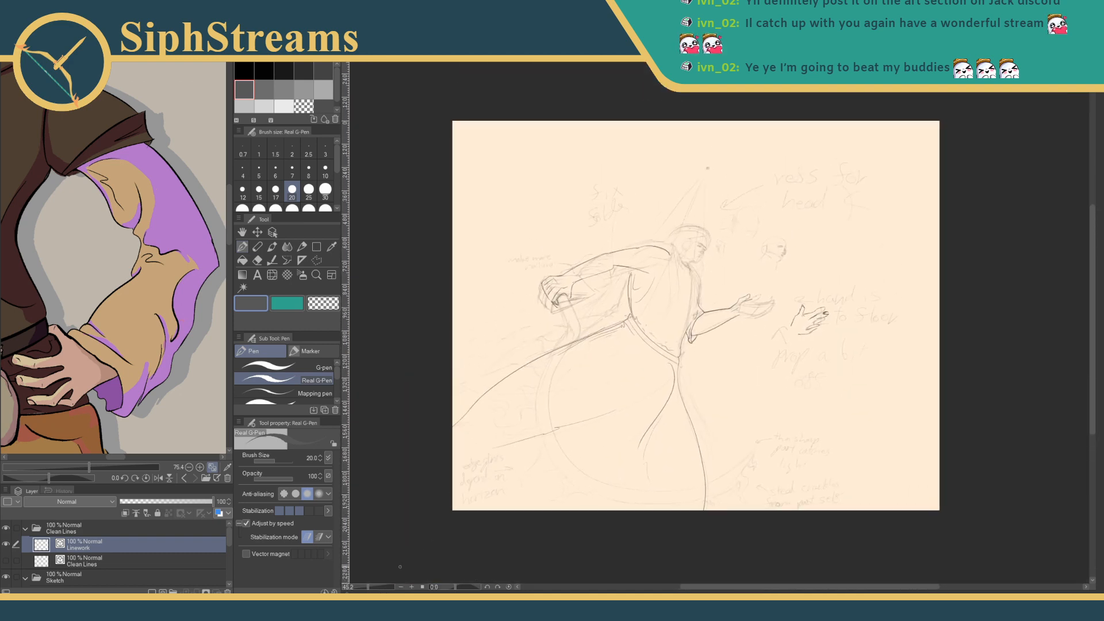
left_click_drag(369, 589, 375, 588)
left_click_drag(466, 474, 733, 421)
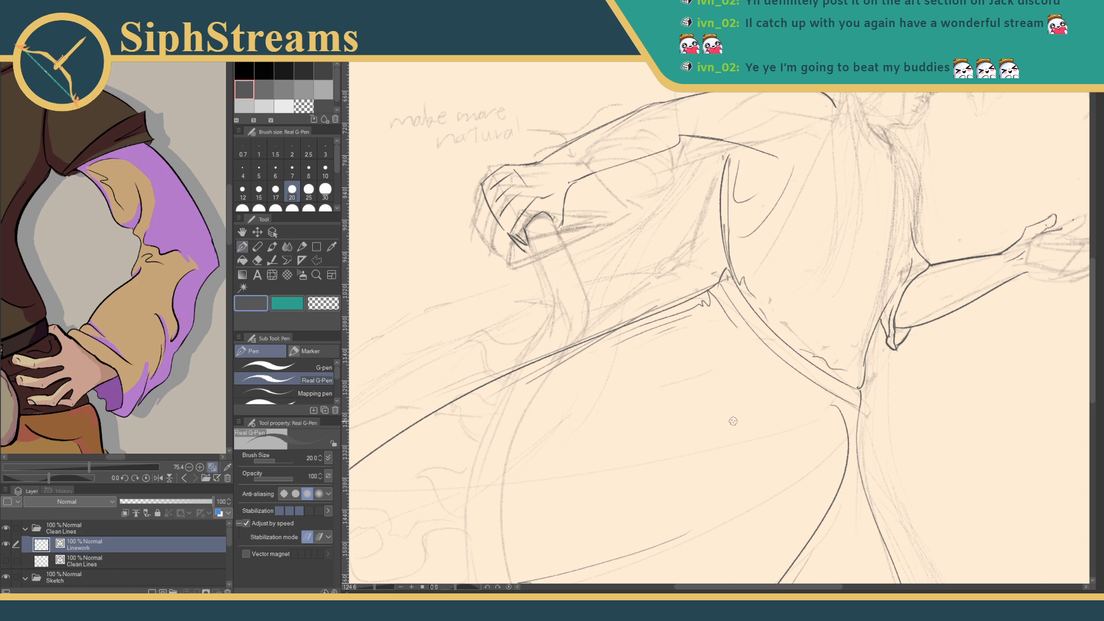
left_click_drag(656, 300, 629, 417)
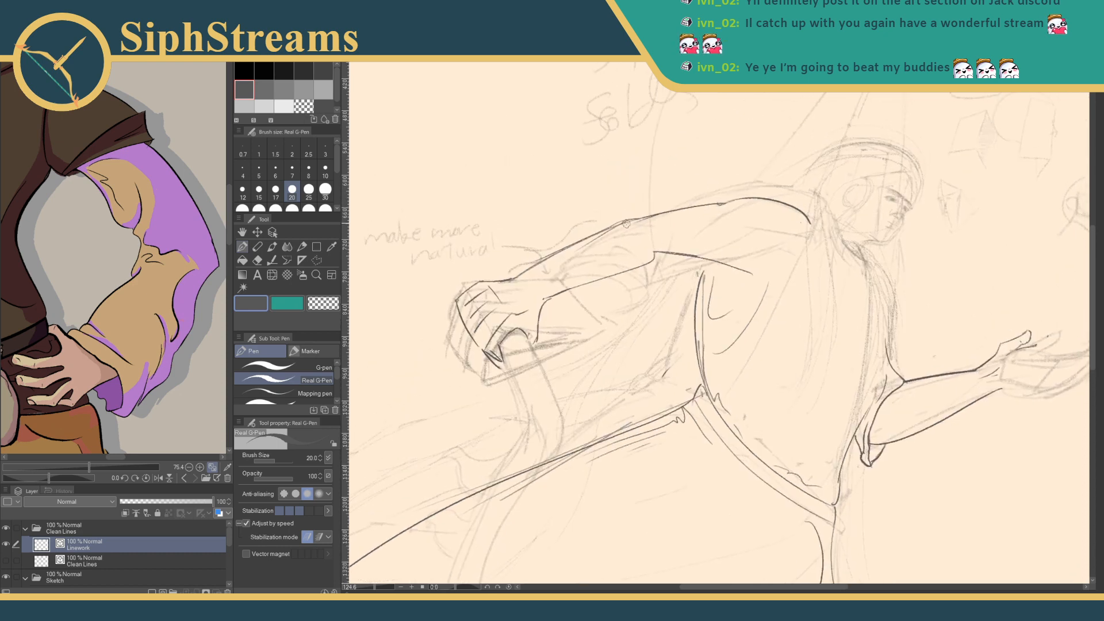
left_click_drag(559, 257, 561, 338)
left_click_drag(567, 246, 563, 345)
left_click_drag(557, 295, 563, 348)
key("ctrl+z")
key("ctrl+z")
mouse_move(655, 251)
left_mouse_down()
mouse_move(653, 278)
mouse_move(686, 275)
left_mouse_up()
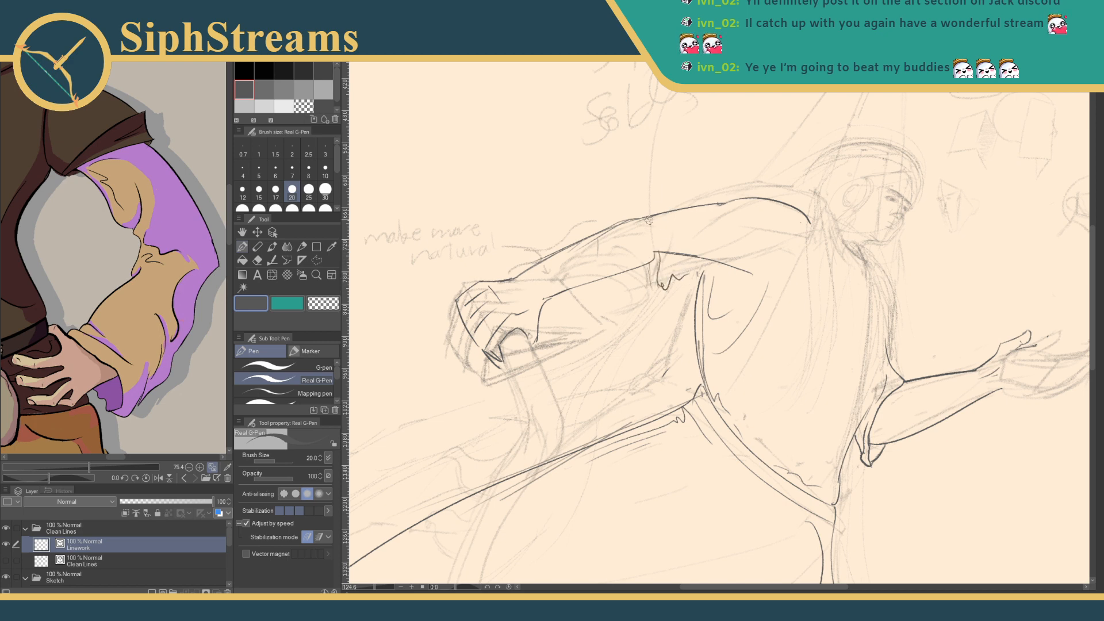
key("ctrl+z")
key("ctrl+z")
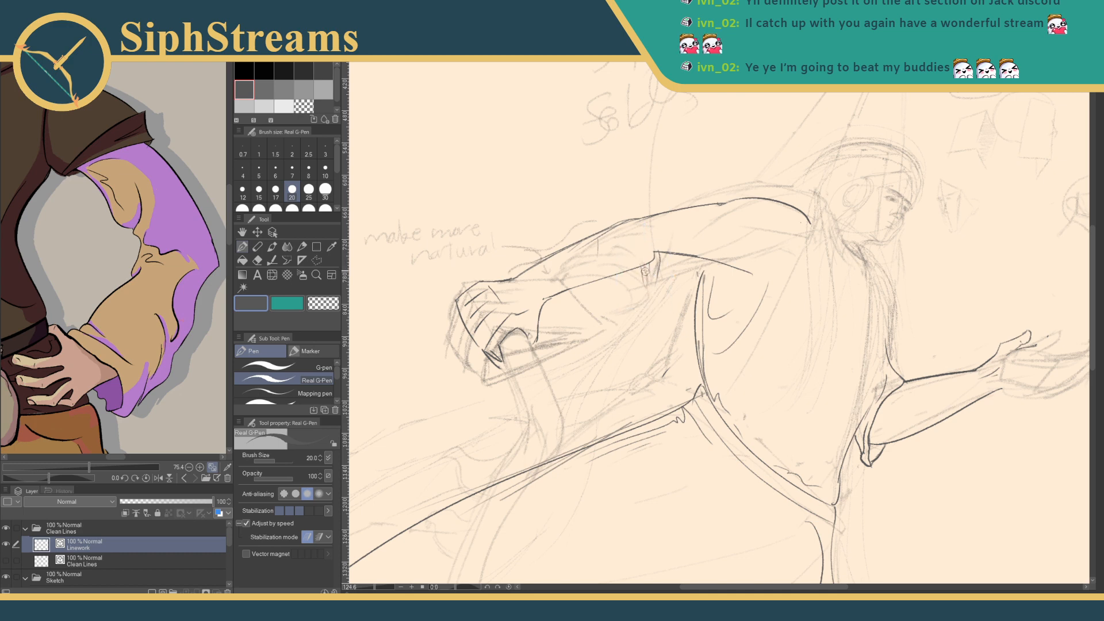
- Ink a ruffled sleeve cuff around the rear arm near the elbow and erase its excess strokes
mouse_move(640, 269)
left_mouse_down()
mouse_move(661, 277)
mouse_move(679, 264)
left_mouse_up()
left_click_drag(639, 215, 665, 203)
left_click_drag(638, 218, 650, 214)
left_click_drag(661, 217, 657, 267)
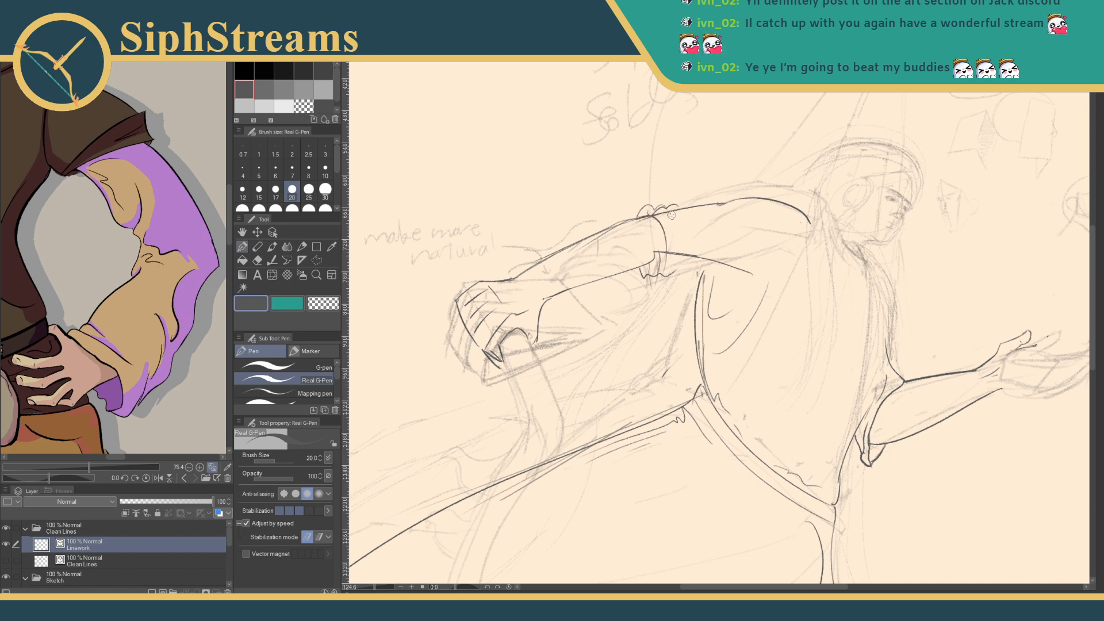
left_click_drag(679, 210, 671, 275)
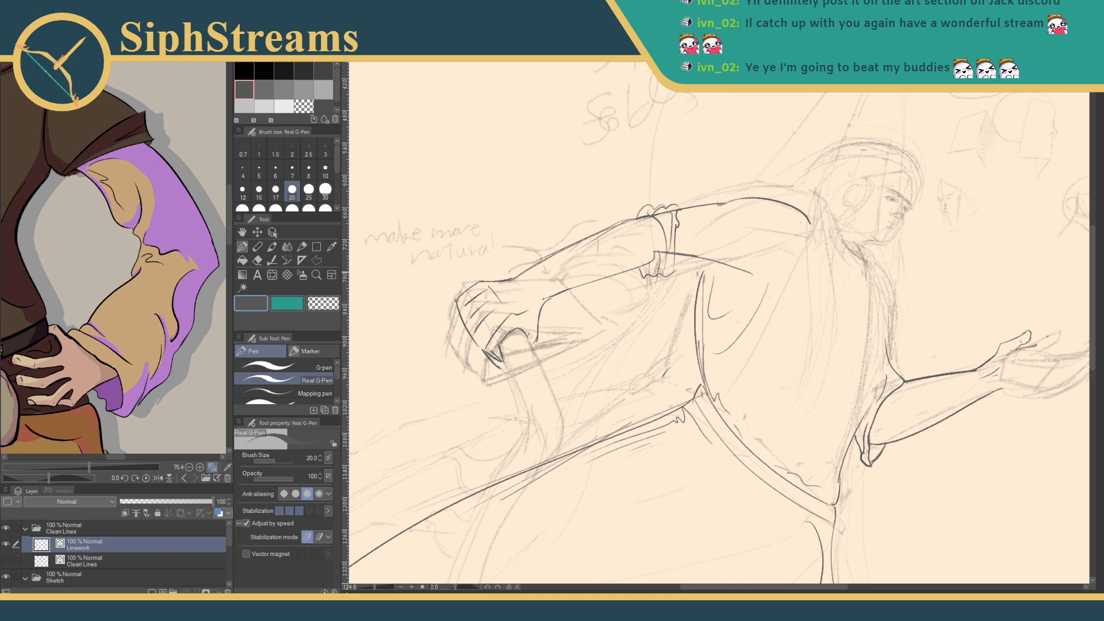
key("e")
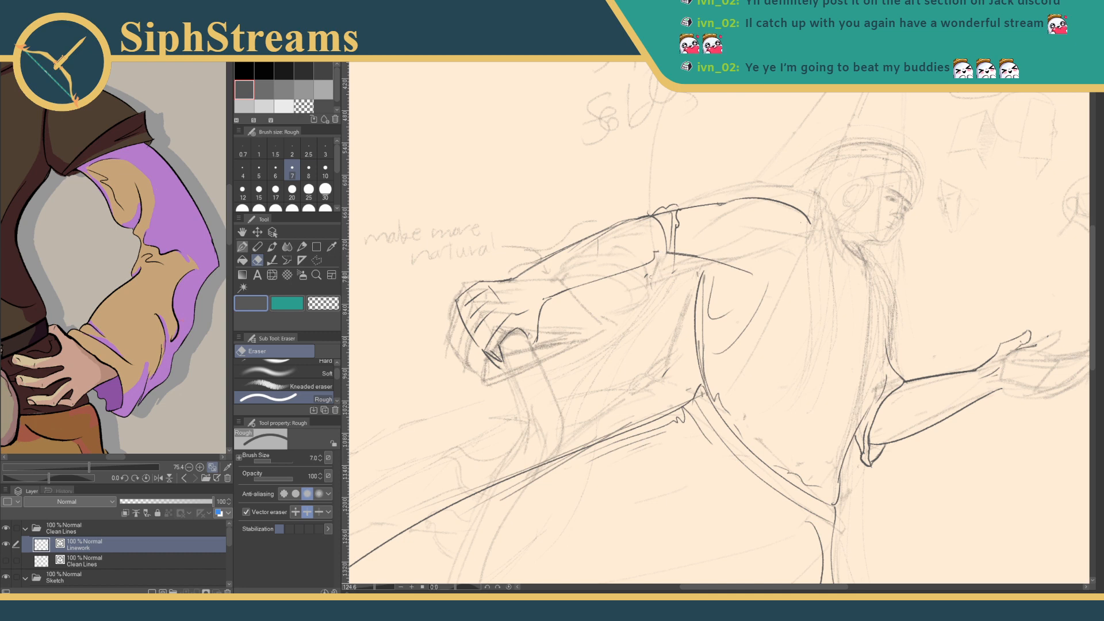
key("p")
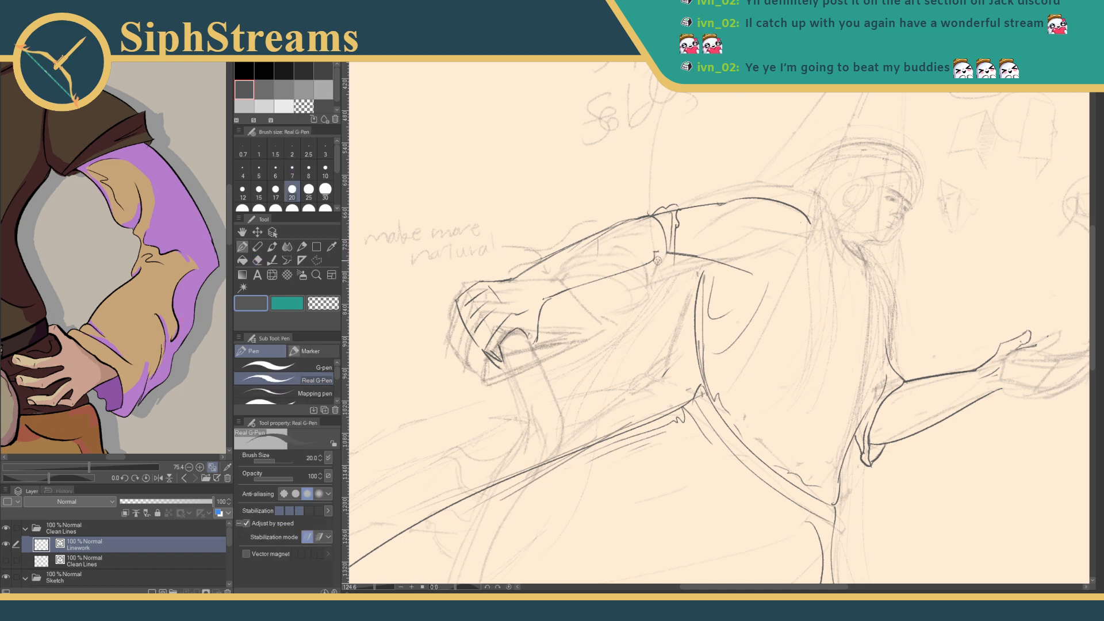
- Ink the cuff's folded lower corner and the sleeve's wrinkled underside toward the torso, erasing the old cuff lines
left_click_drag(668, 250, 666, 266)
mouse_move(692, 264)
left_mouse_down()
mouse_move(718, 270)
mouse_move(675, 247)
left_mouse_up()
key("e")
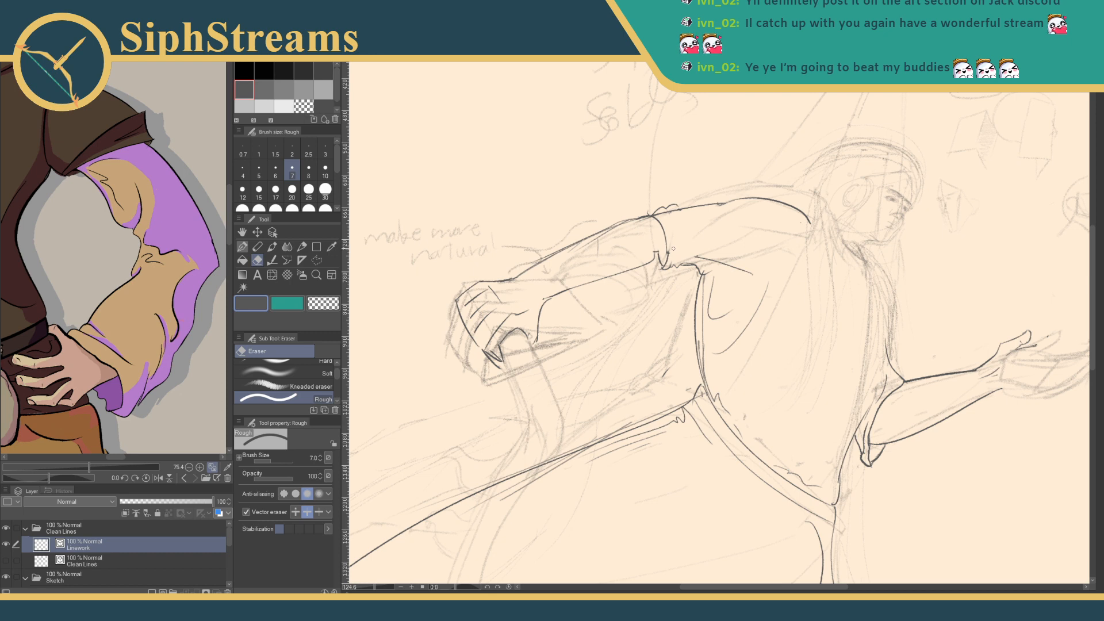
key("p")
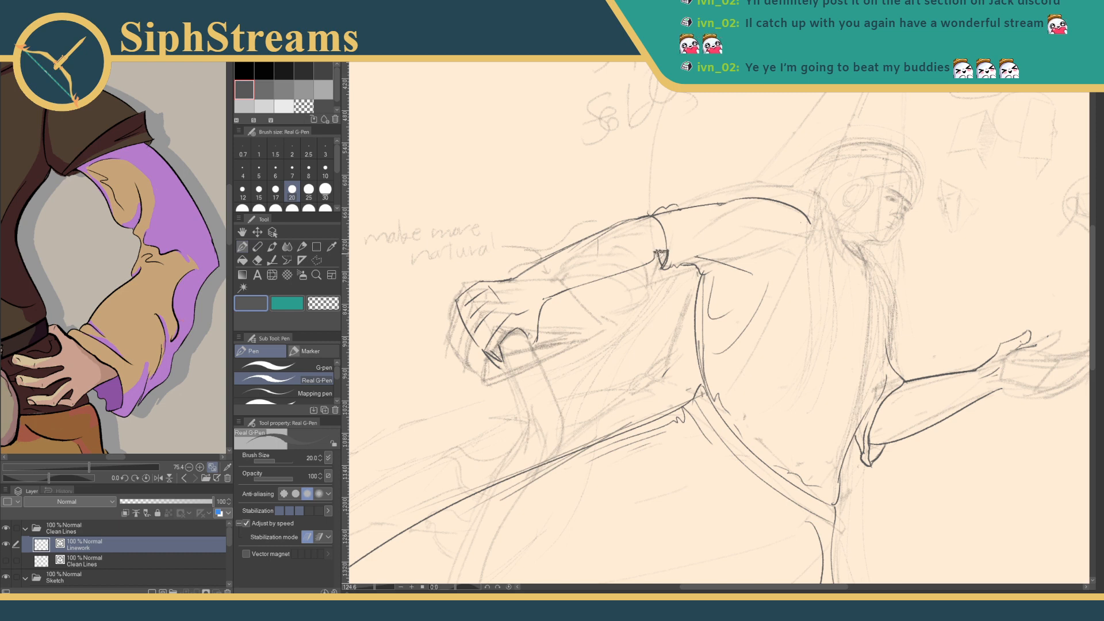
- Add fold lines to the rear arm's sleeve from the cuff toward the shoulder and armpit
mouse_move(677, 207)
left_mouse_down()
mouse_move(681, 243)
mouse_move(681, 209)
mouse_move(702, 205)
mouse_move(696, 236)
mouse_move(697, 223)
mouse_move(671, 217)
mouse_move(674, 246)
left_mouse_up()
key("e")
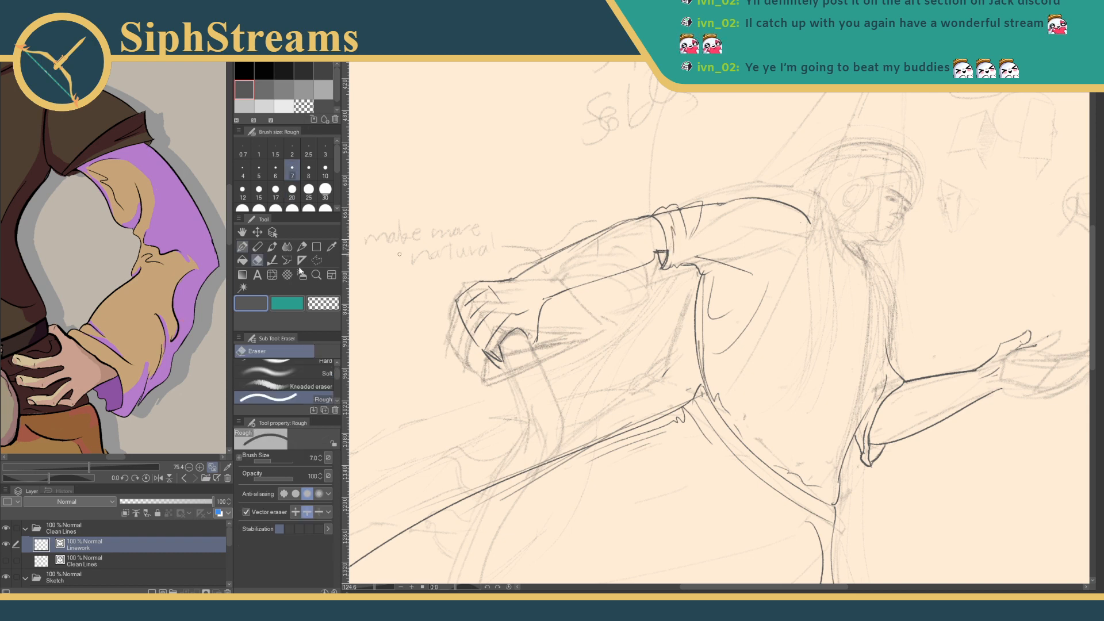
key("p")
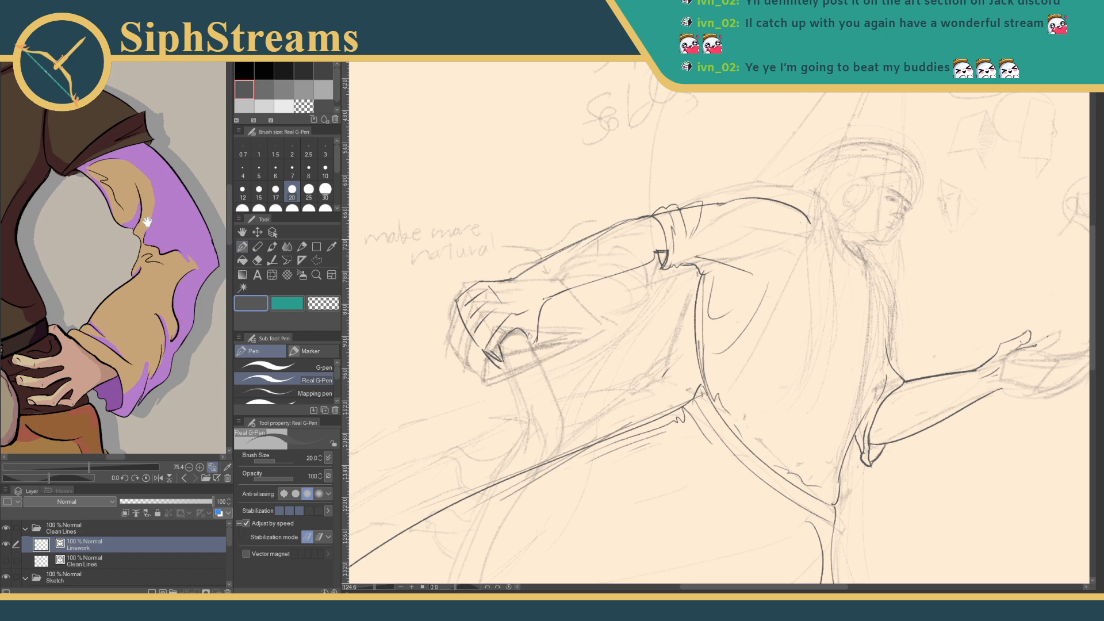
mouse_move(695, 285)
left_mouse_down()
mouse_move(644, 330)
mouse_move(716, 292)
left_mouse_up()
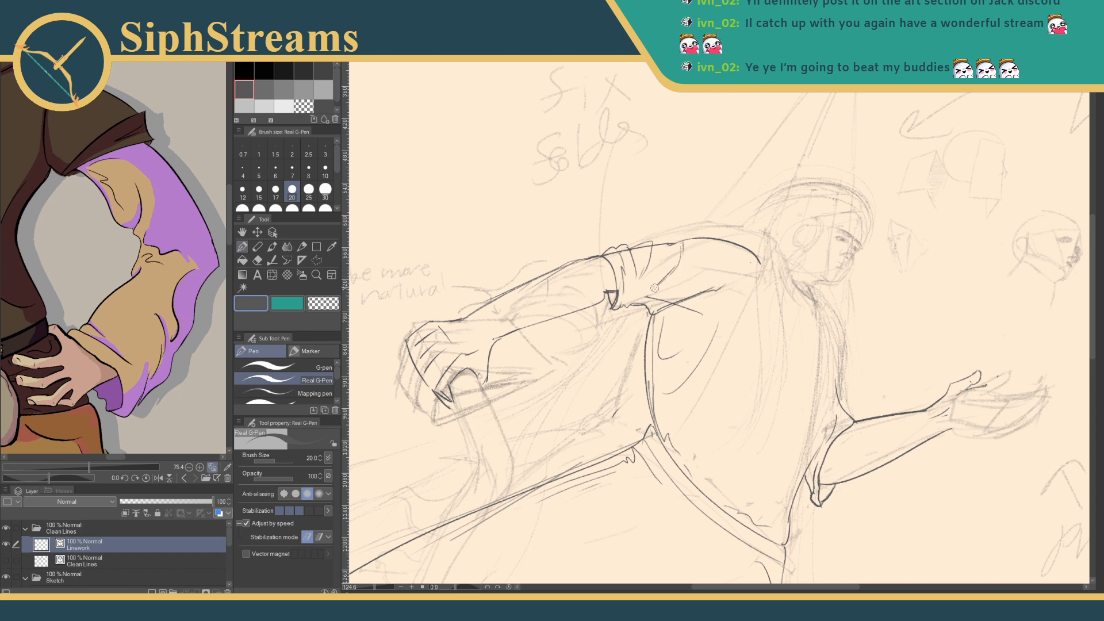
- Draw curved drapery folds from the rear armpit across the upper torso and erase the surplus fold lines below
left_click_drag(674, 322, 663, 308)
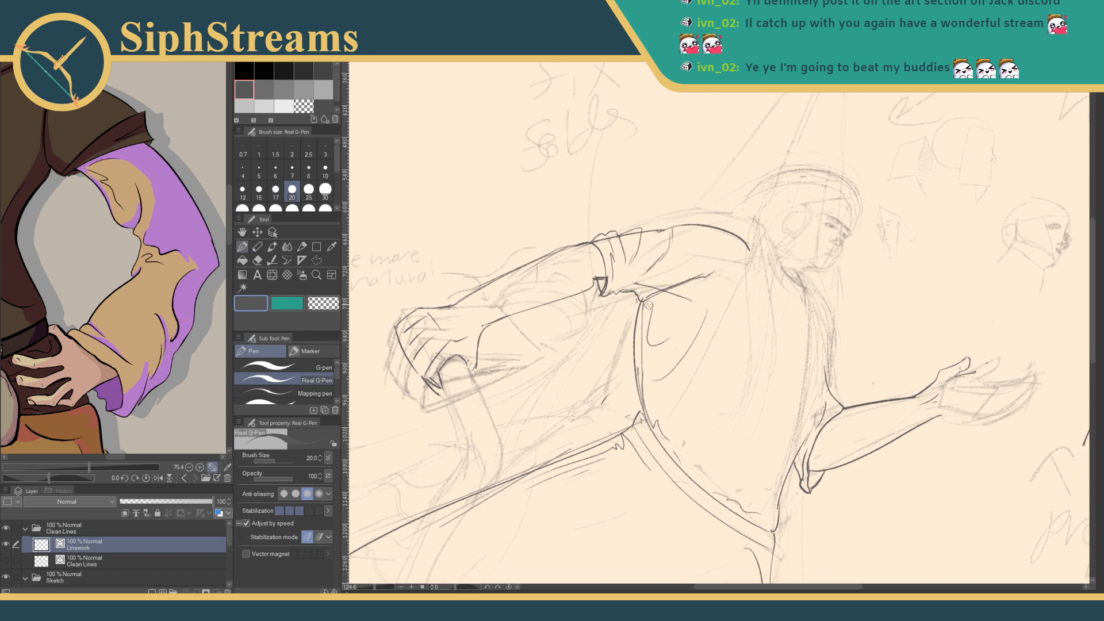
left_click_drag(647, 345, 733, 295)
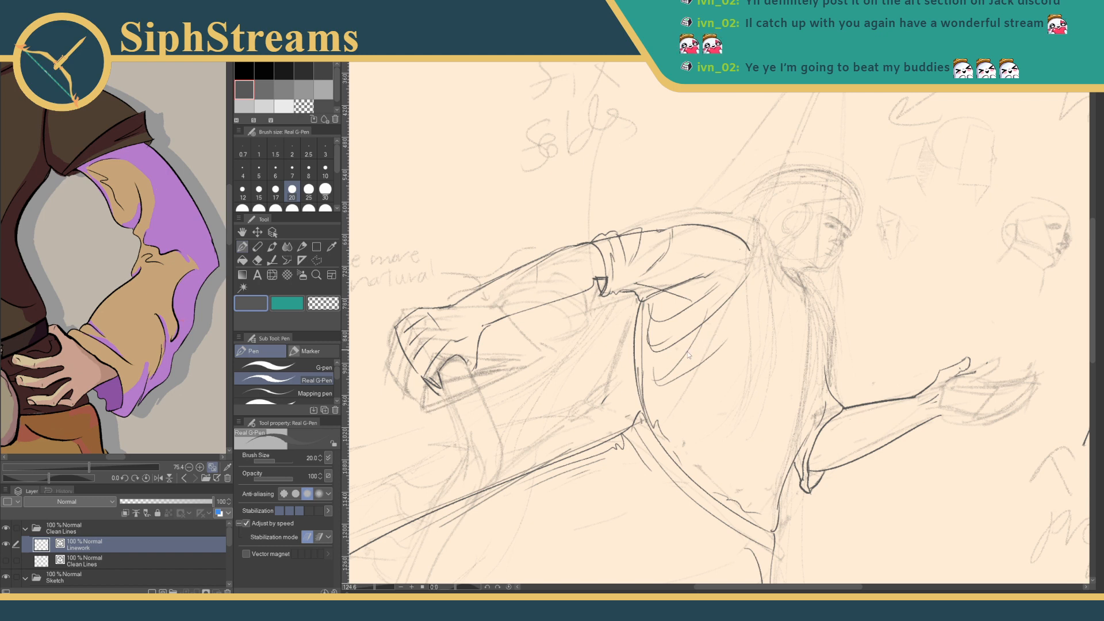
key("e")
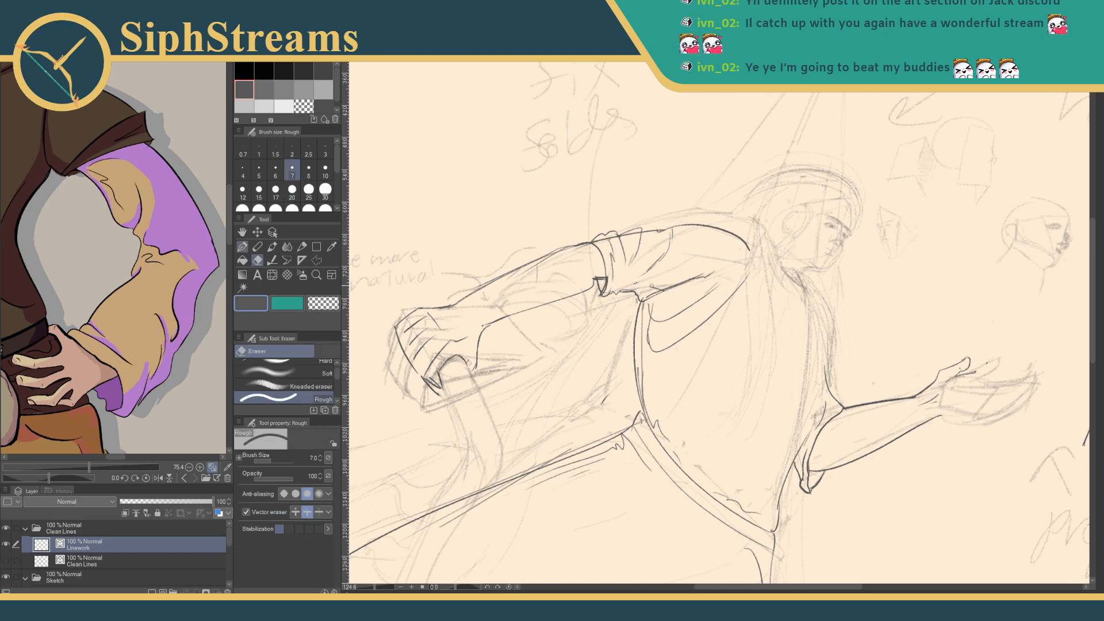
key("p")
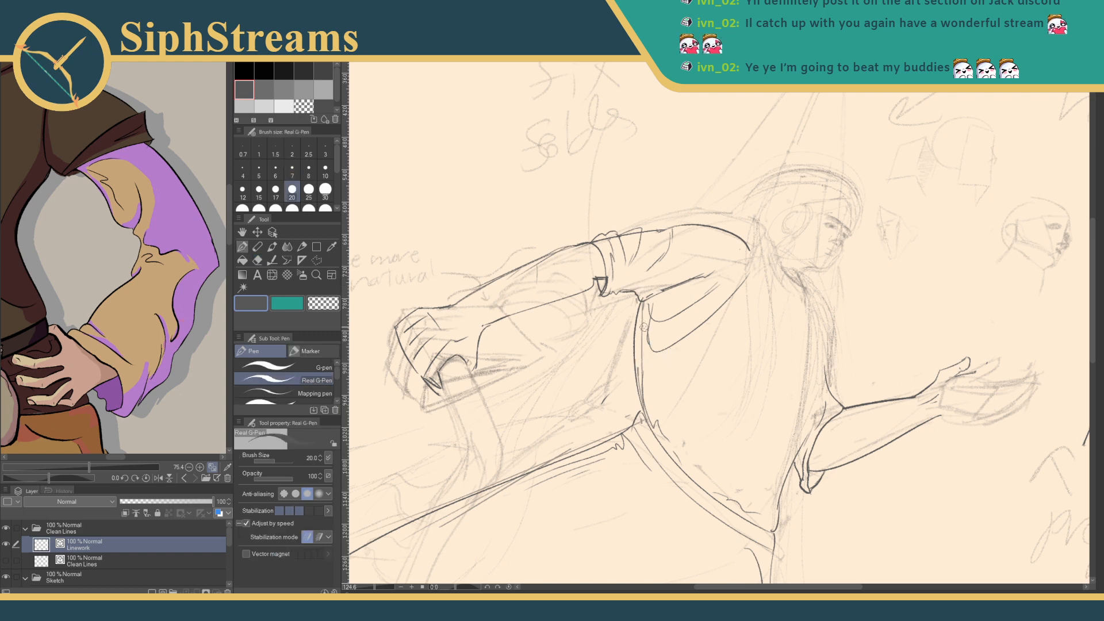
- Redraw the front sleeve's opening as a longer curve ending in a rounded fold below the forearm, erasing the overlapping old lines
left_click_drag(768, 412, 640, 377)
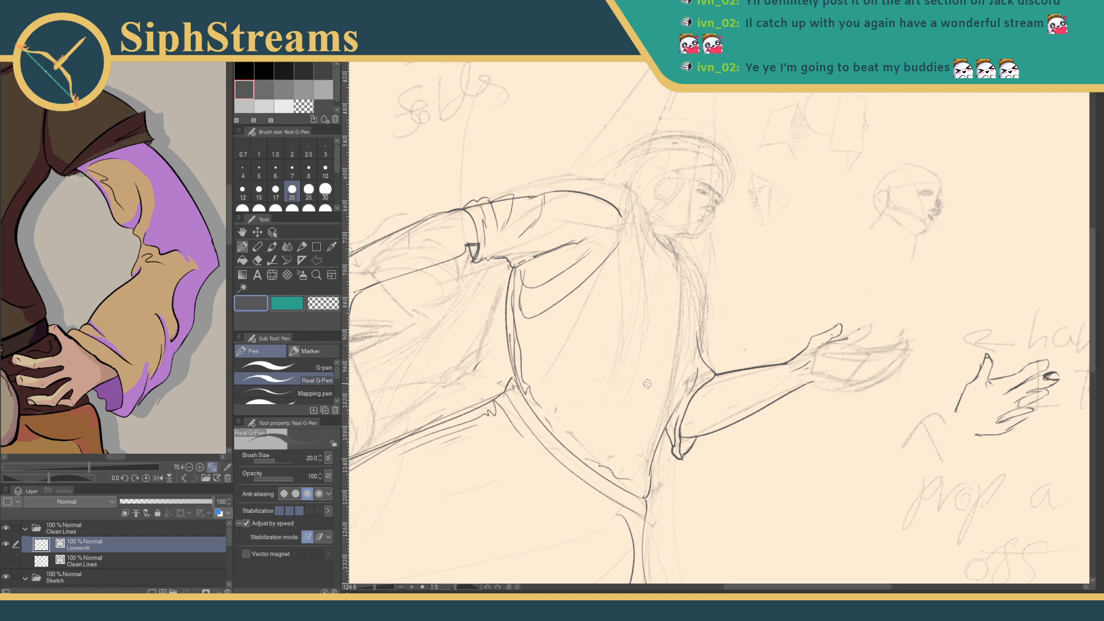
left_click_drag(774, 436, 725, 381)
left_click_drag(377, 590, 388, 590)
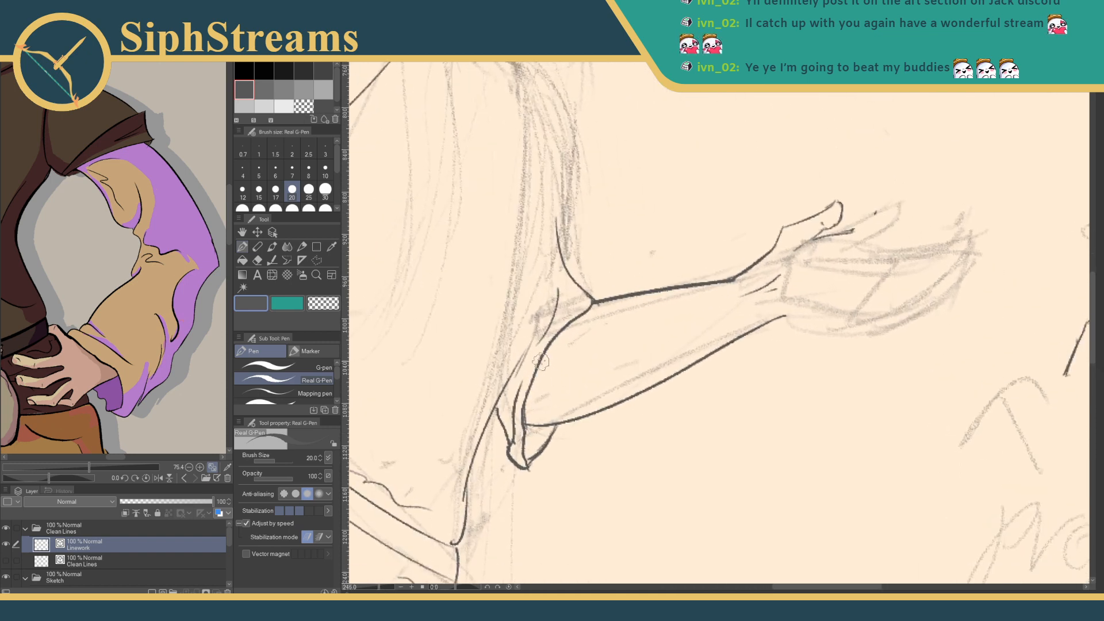
left_click_drag(541, 377, 563, 443)
key("ctrl+z")
mouse_move(535, 375)
left_mouse_down()
mouse_move(558, 445)
mouse_move(567, 420)
mouse_move(553, 460)
left_mouse_up()
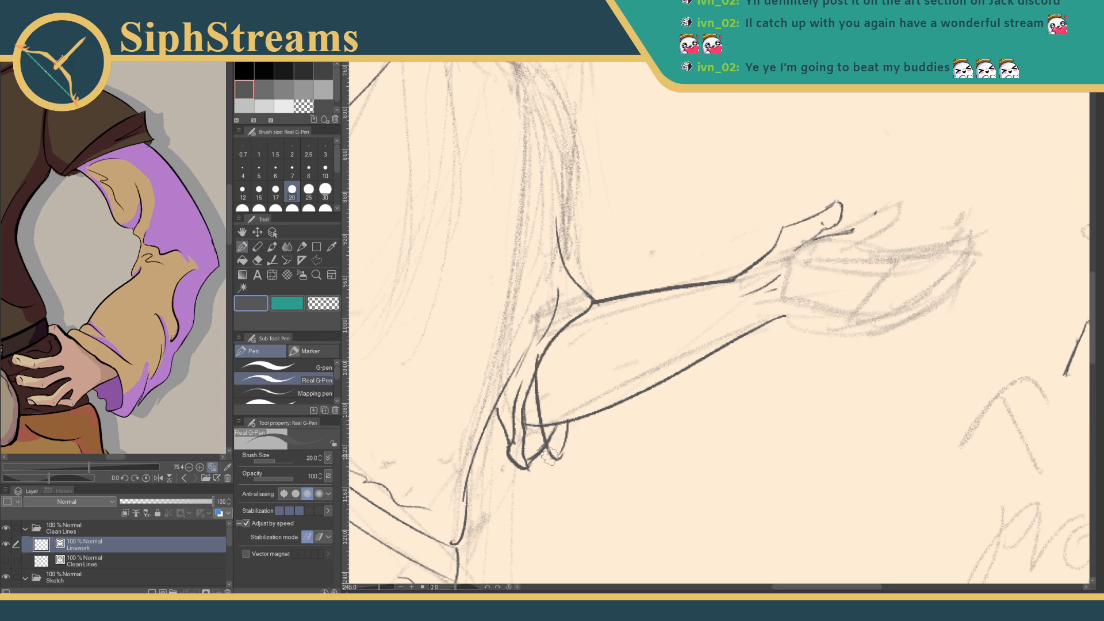
key("e")
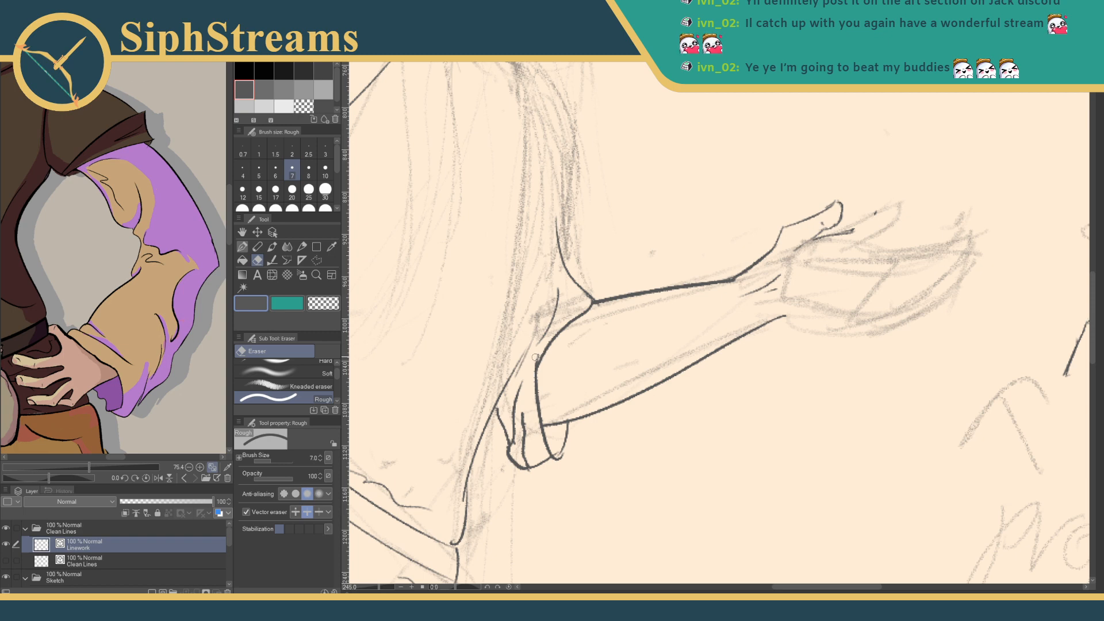
key("p")
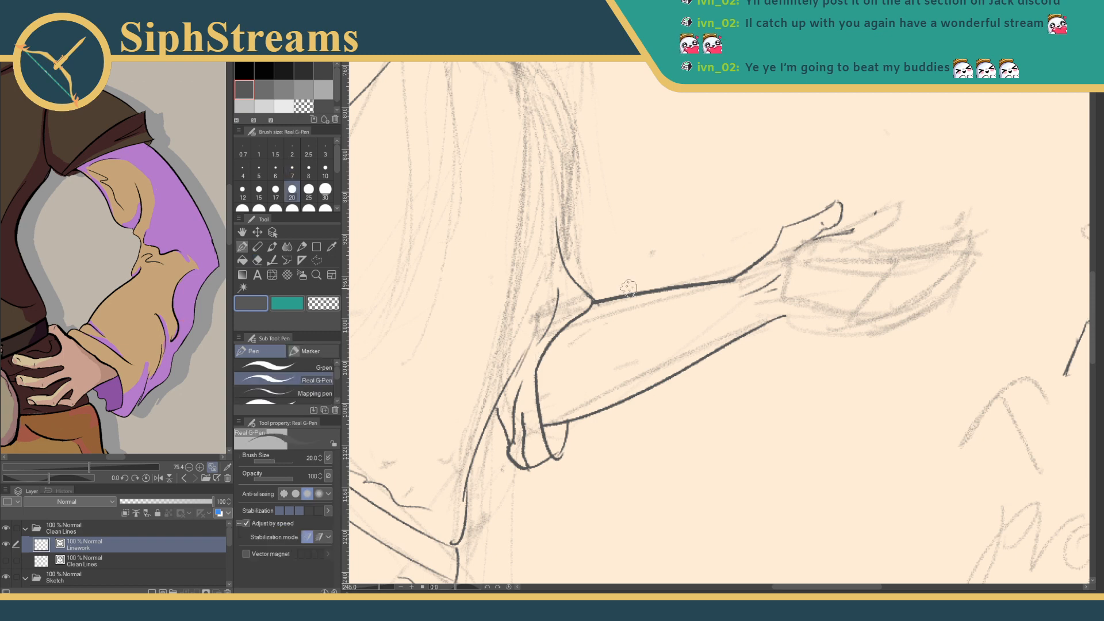
- Smooth the inner edge of the front sleeve's opening near the elbow and close the cuff's lower rim, erasing surplus strokes
left_click_drag(553, 344, 543, 414)
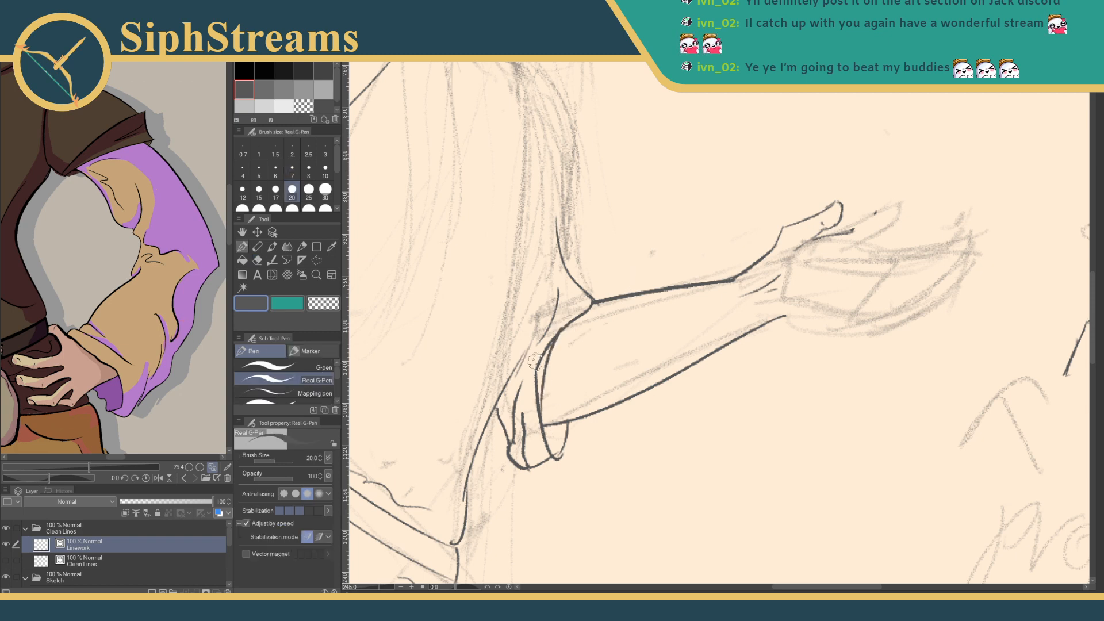
key("e")
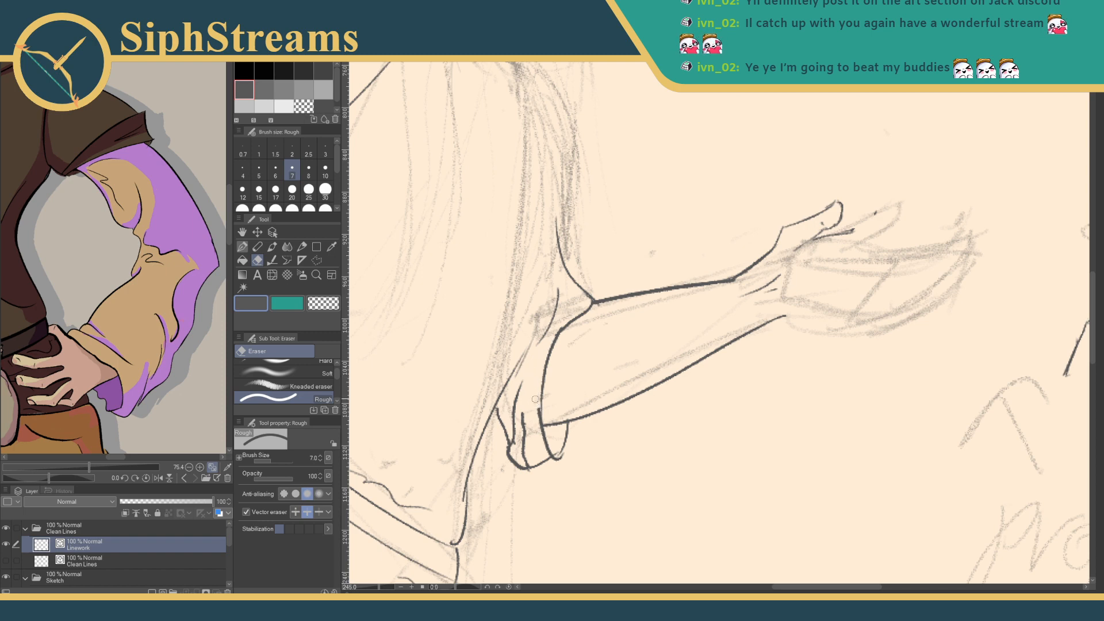
key("p")
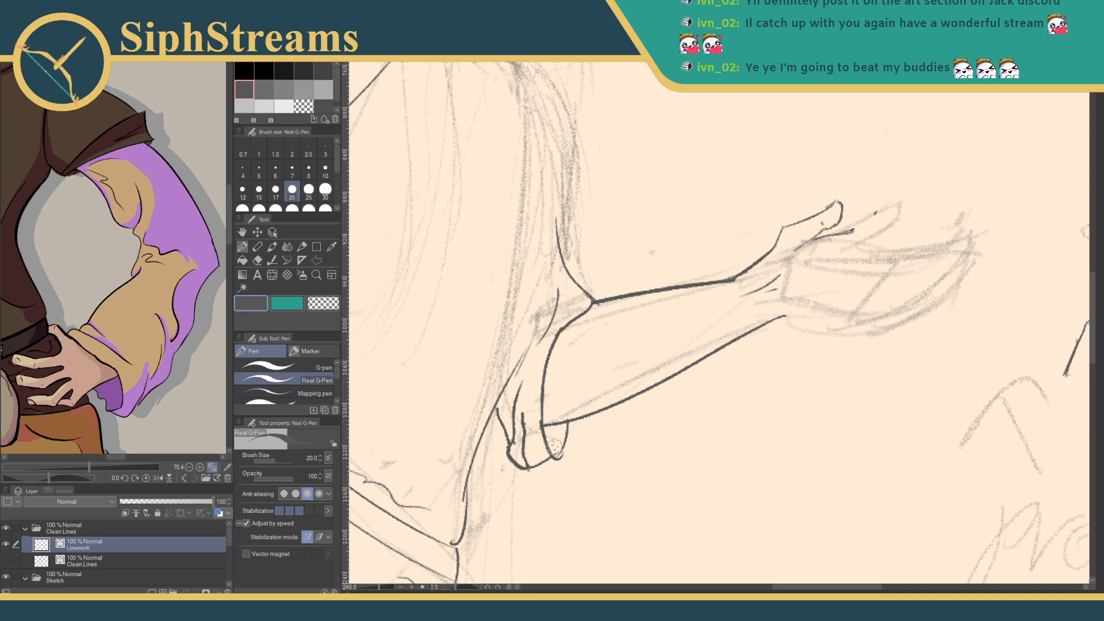
mouse_move(526, 468)
left_mouse_down()
mouse_move(554, 449)
mouse_move(549, 460)
left_mouse_up()
key("e")
key("p")
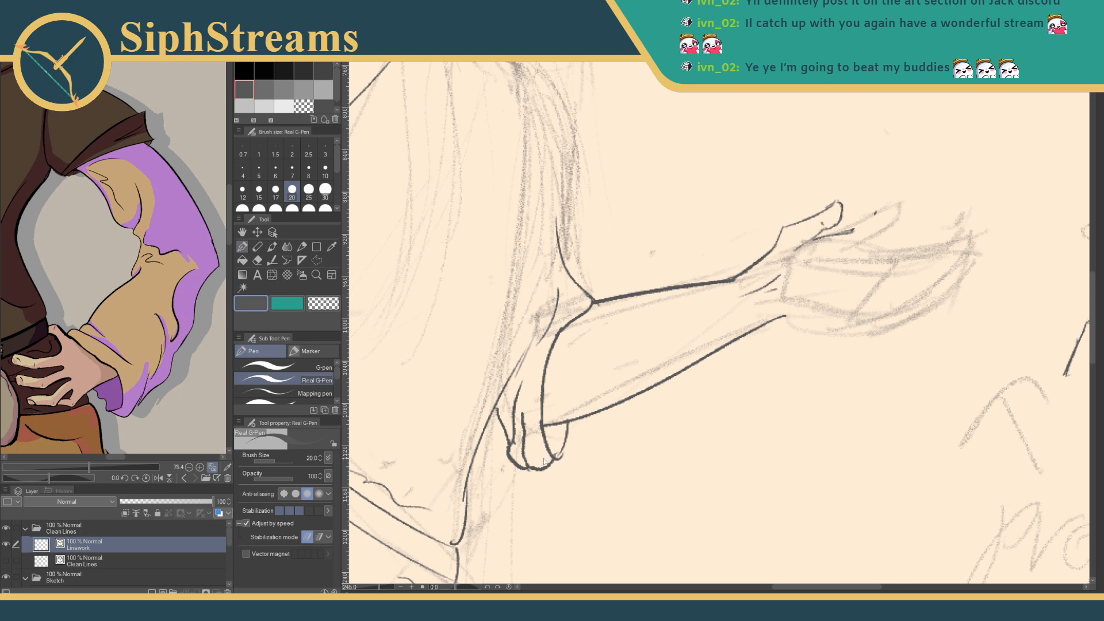
- Select the inked thumb lines of the front hand with a freehand Lasso selection
mouse_move(808, 345)
left_mouse_down()
mouse_move(673, 451)
mouse_move(606, 460)
left_mouse_up()
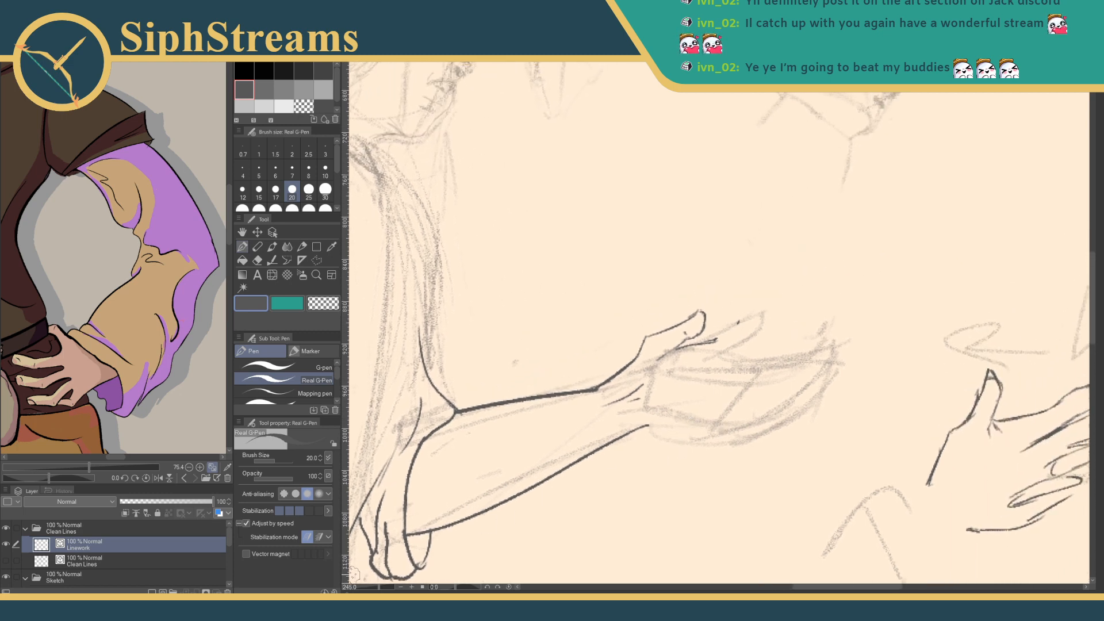
mouse_move(378, 588)
left_mouse_down()
mouse_move(368, 585)
mouse_move(381, 586)
left_mouse_up()
left_click_drag(591, 412, 608, 409)
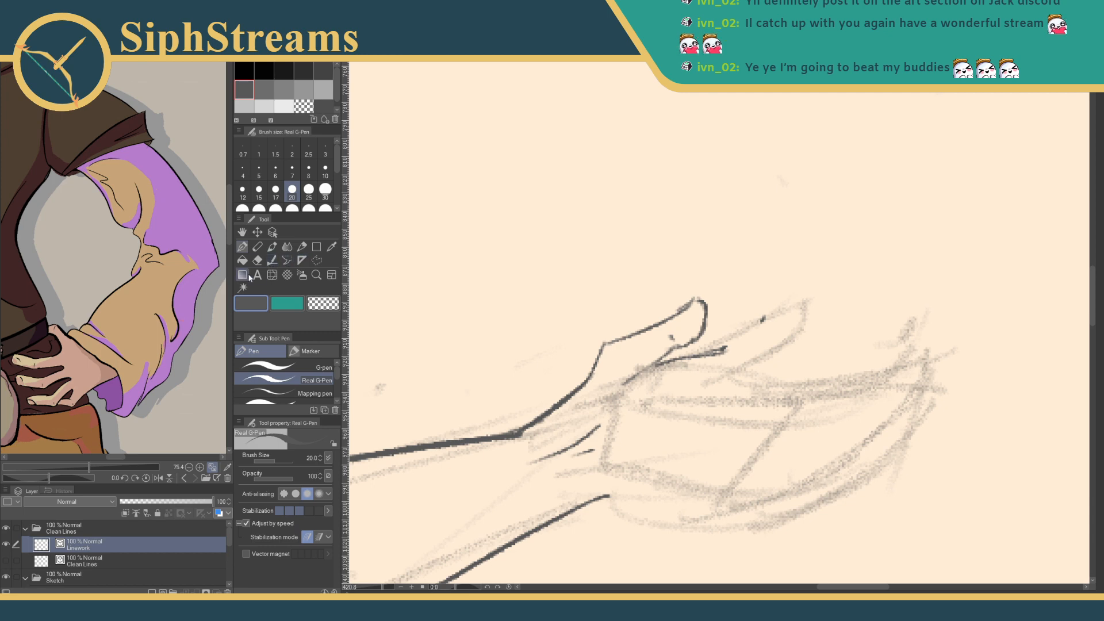
left_click(316, 260)
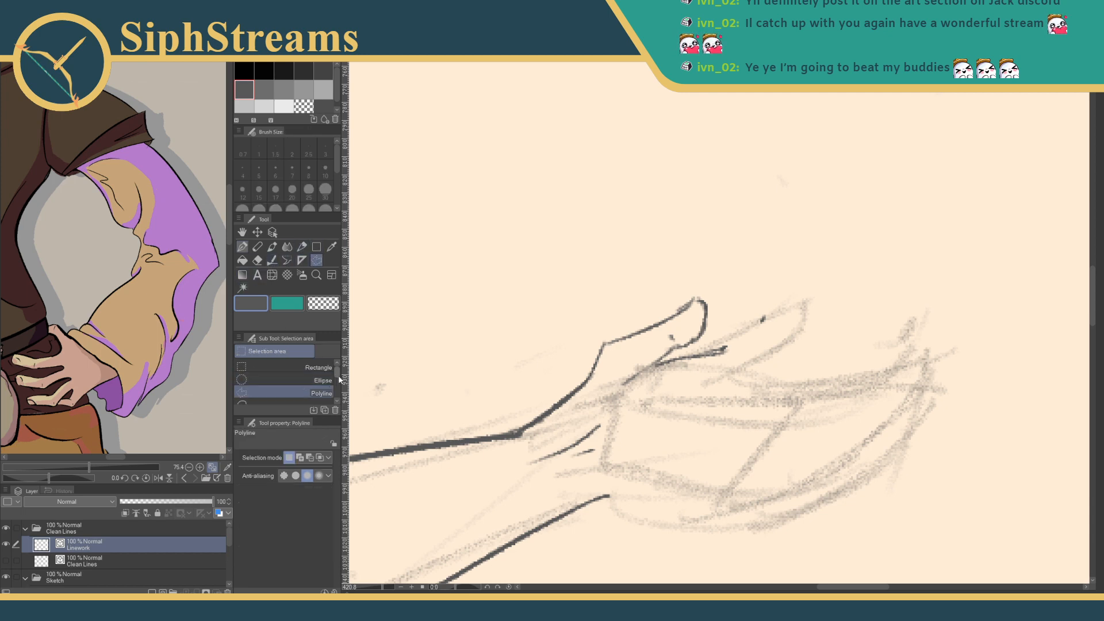
scroll(339, 375, "down", 2)
left_click(282, 377)
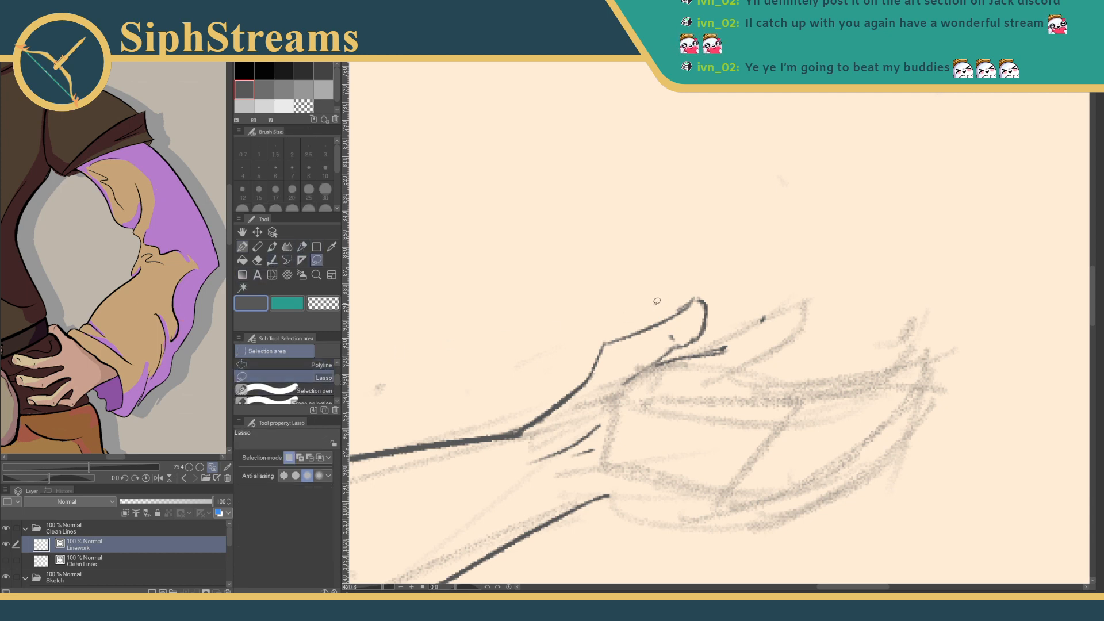
mouse_move(662, 384)
left_mouse_down()
mouse_move(802, 298)
mouse_move(635, 305)
left_mouse_up()
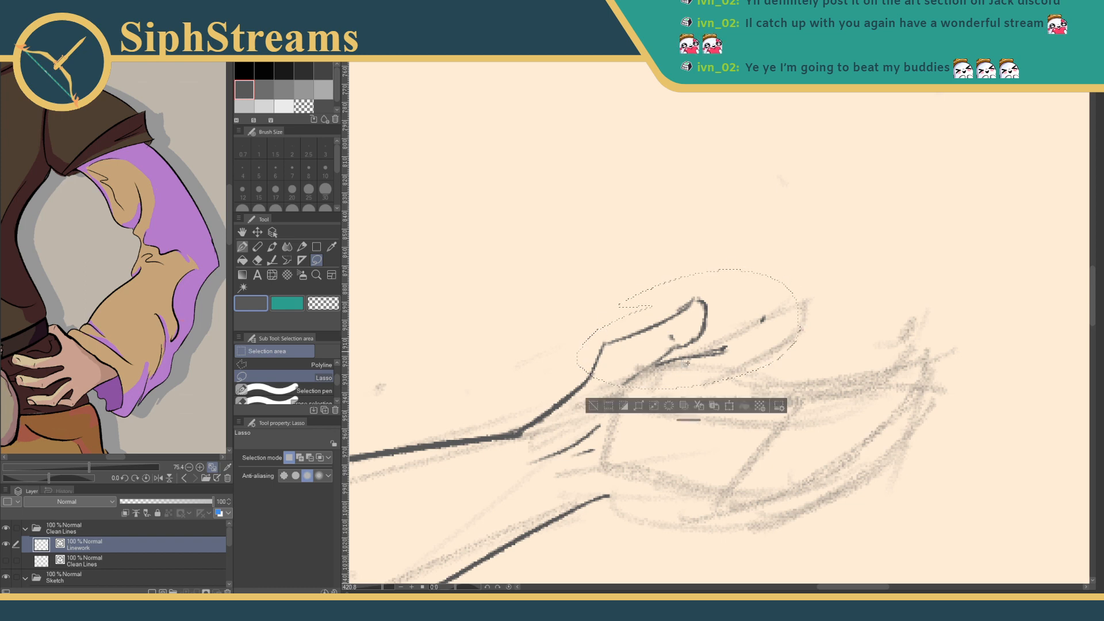
- Scale the lassoed thumb lines up to about 145 percent, apply the transformation and clear the selection
left_click(749, 408)
left_click_drag(800, 389, 900, 443)
left_click_drag(669, 382, 664, 338)
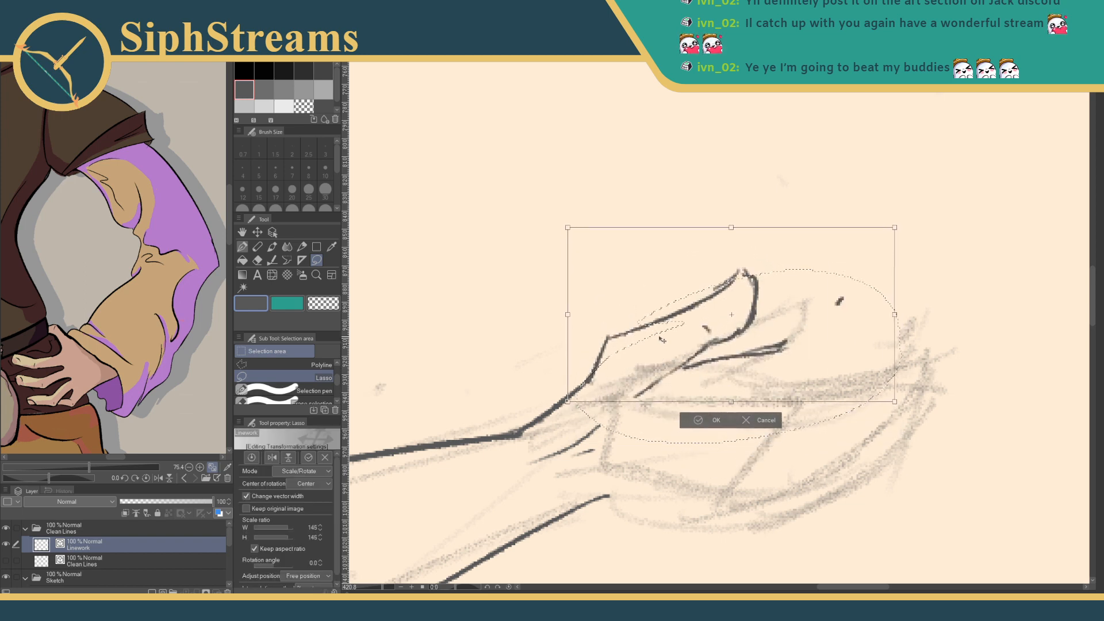
left_click(713, 418)
left_click(604, 454)
- Redraw the outline from the wrist to the thumb as a smooth curve with the Real G-Pen and erase the sharp corner
mouse_move(384, 588)
left_mouse_down()
mouse_move(370, 588)
mouse_move(384, 587)
left_mouse_up()
left_click(243, 246)
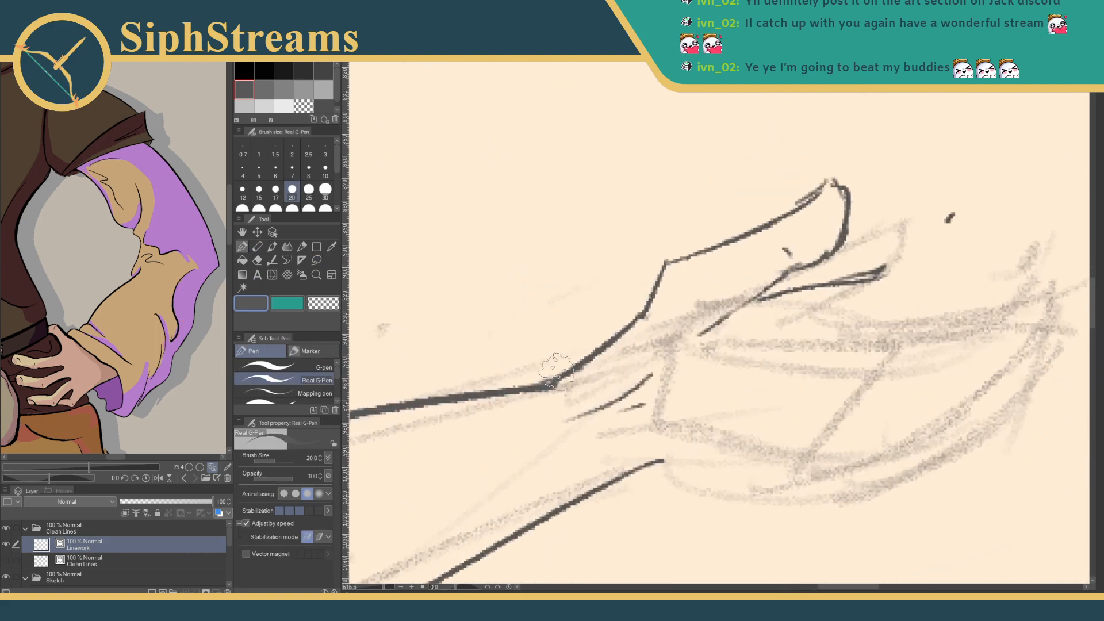
mouse_move(550, 385)
left_mouse_down()
mouse_move(673, 288)
mouse_move(699, 252)
left_mouse_up()
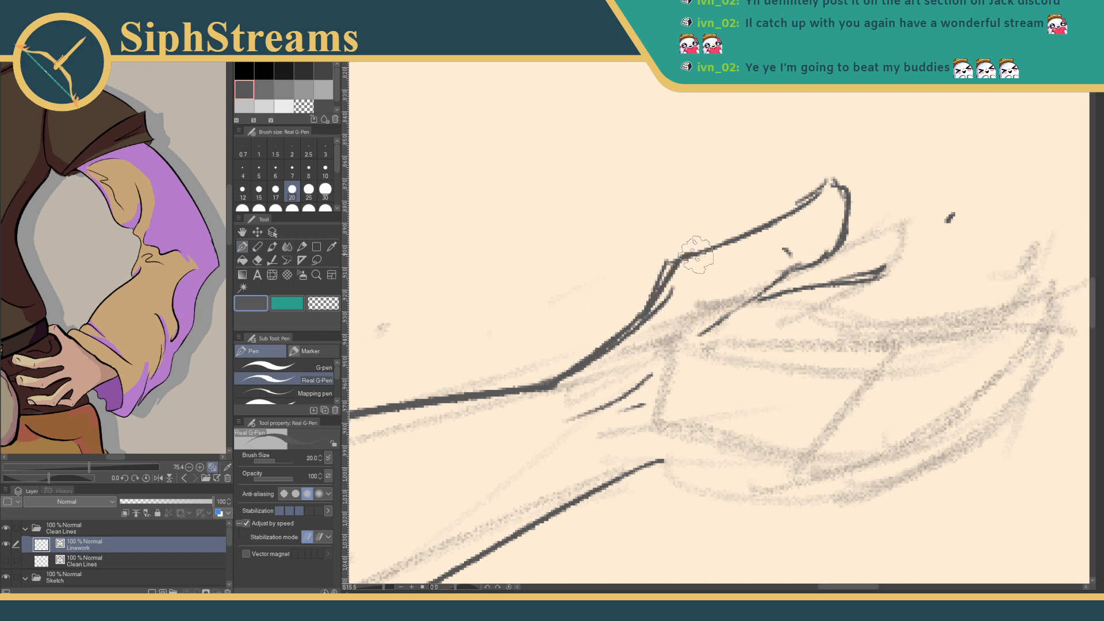
key("ctrl+z")
left_click_drag(628, 329, 707, 257)
key("ctrl+z")
mouse_move(629, 328)
left_mouse_down()
mouse_move(723, 236)
mouse_move(645, 315)
left_mouse_up()
key("ctrl+z")
key("e")
mouse_move(671, 251)
left_mouse_down()
mouse_move(657, 265)
mouse_move(667, 298)
mouse_move(638, 337)
left_mouse_up()
key("p")
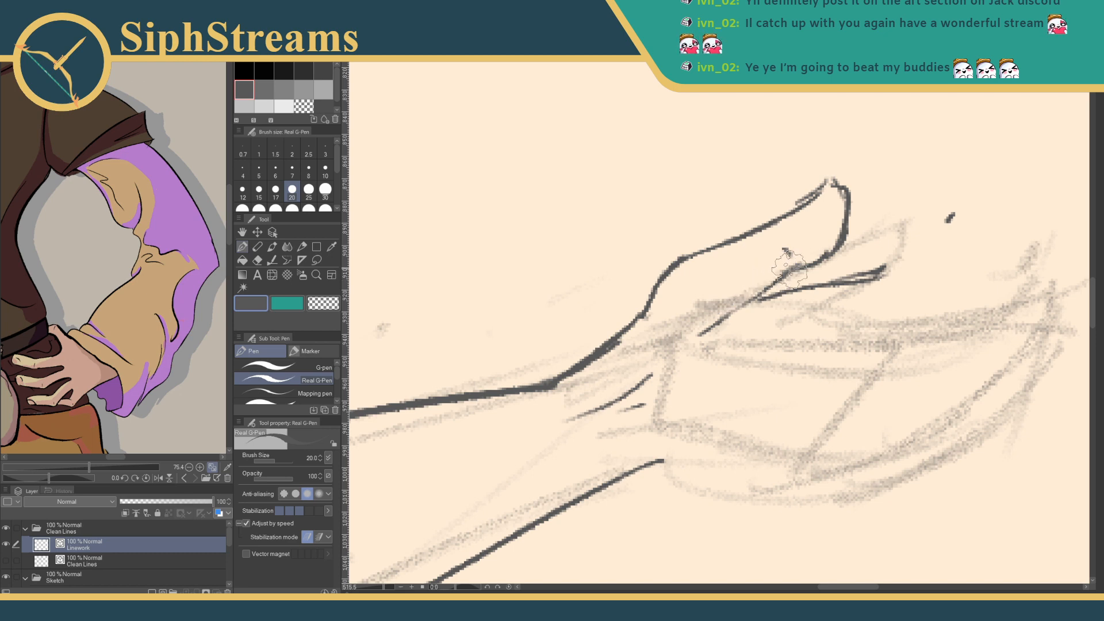
- Retrace the thumb's inner edge down into the palm, erase the stray strokes there and clean up the thumb tip
mouse_move(847, 212)
left_mouse_down()
mouse_move(811, 267)
mouse_move(786, 269)
mouse_move(719, 326)
left_mouse_up()
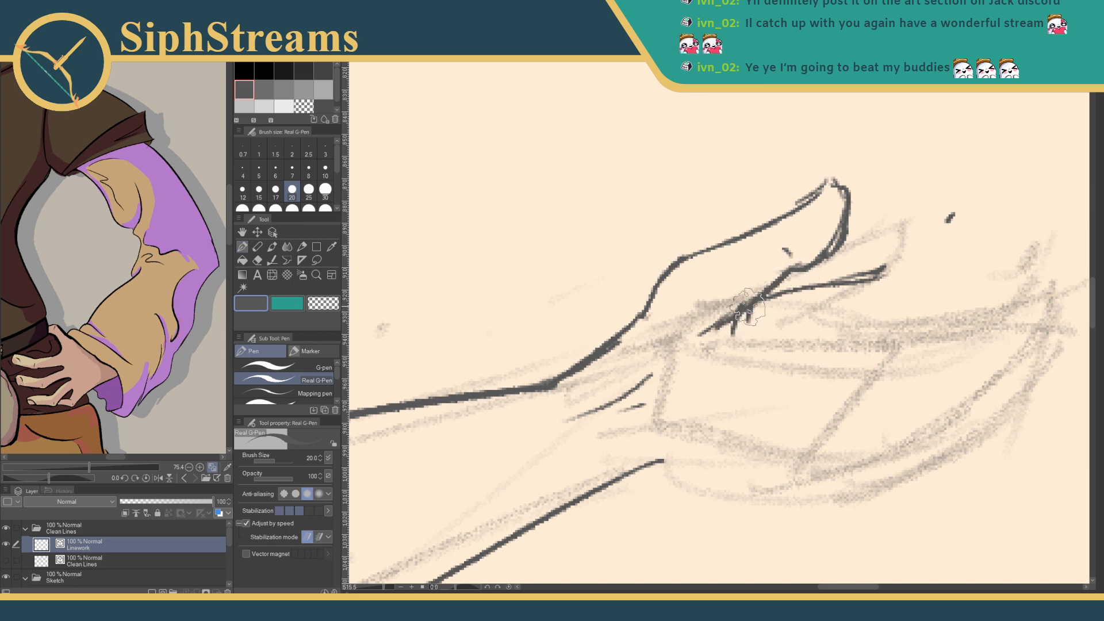
key("e")
left_click_drag(725, 324, 708, 348)
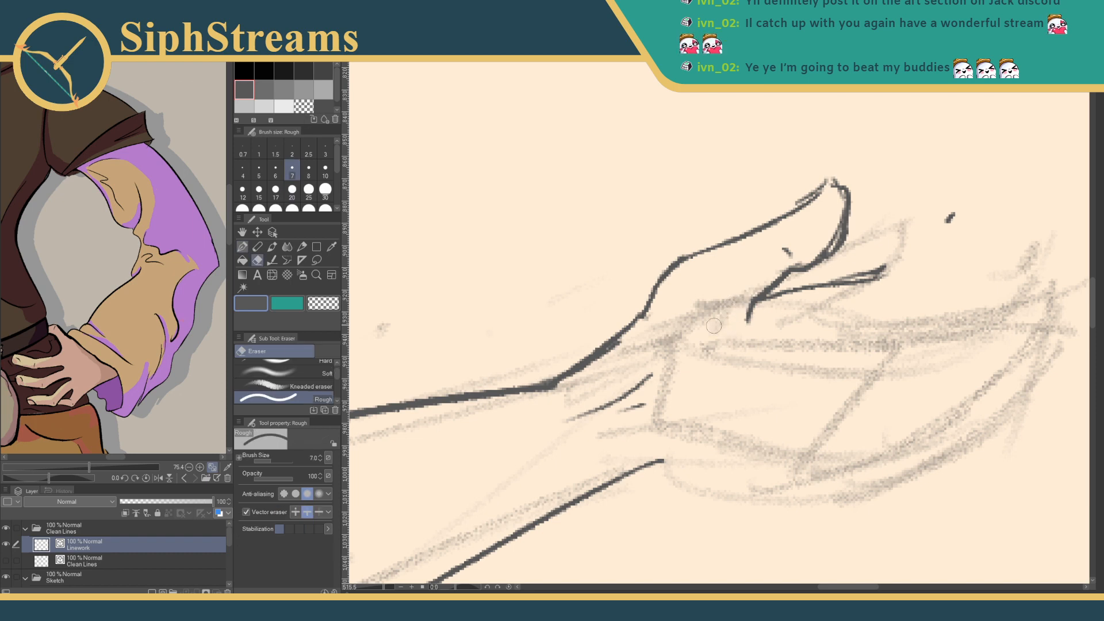
key("p")
left_click_drag(765, 306, 635, 358)
key("e")
left_click_drag(717, 288, 712, 298)
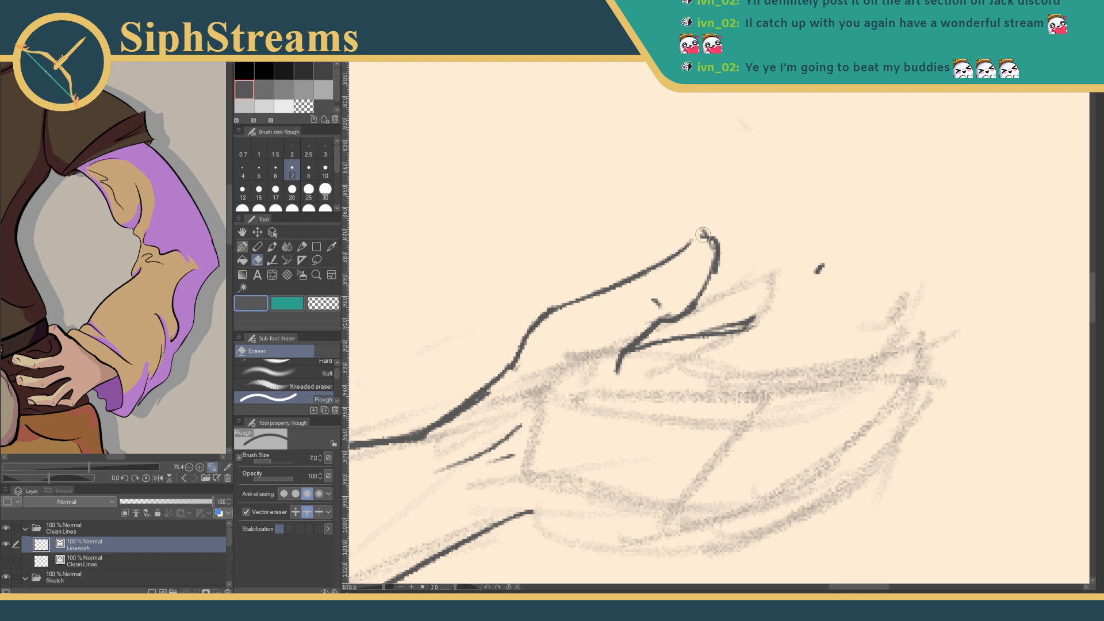
key("p")
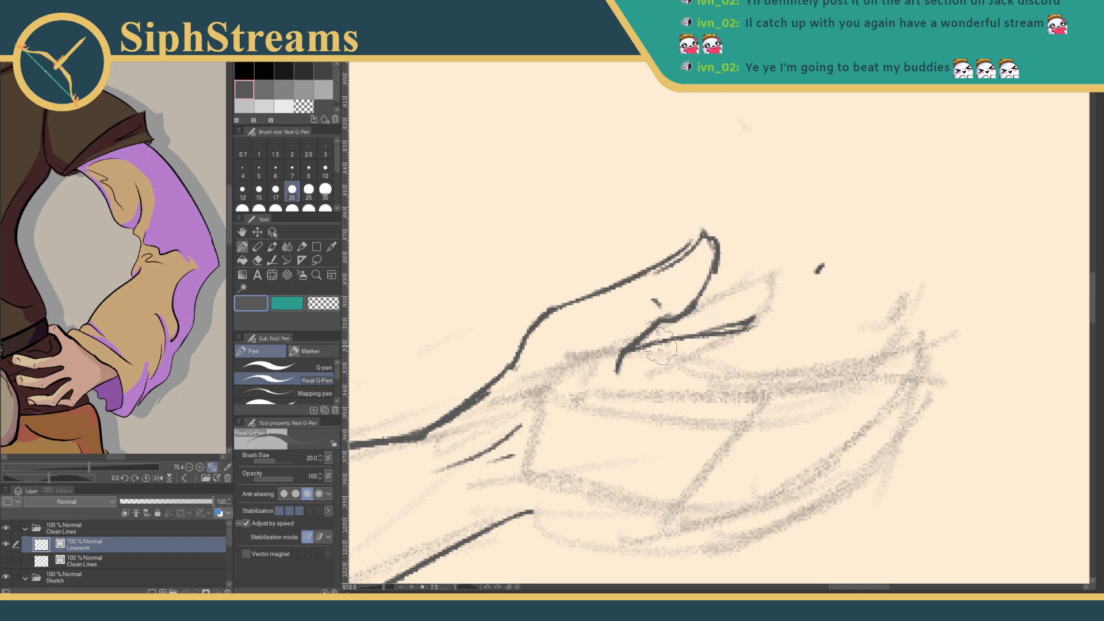
- Rotate the canvas so the hand points upward and ink the long finger's outline from the thumb crease over the sketch
left_click_drag(484, 590, 442, 593)
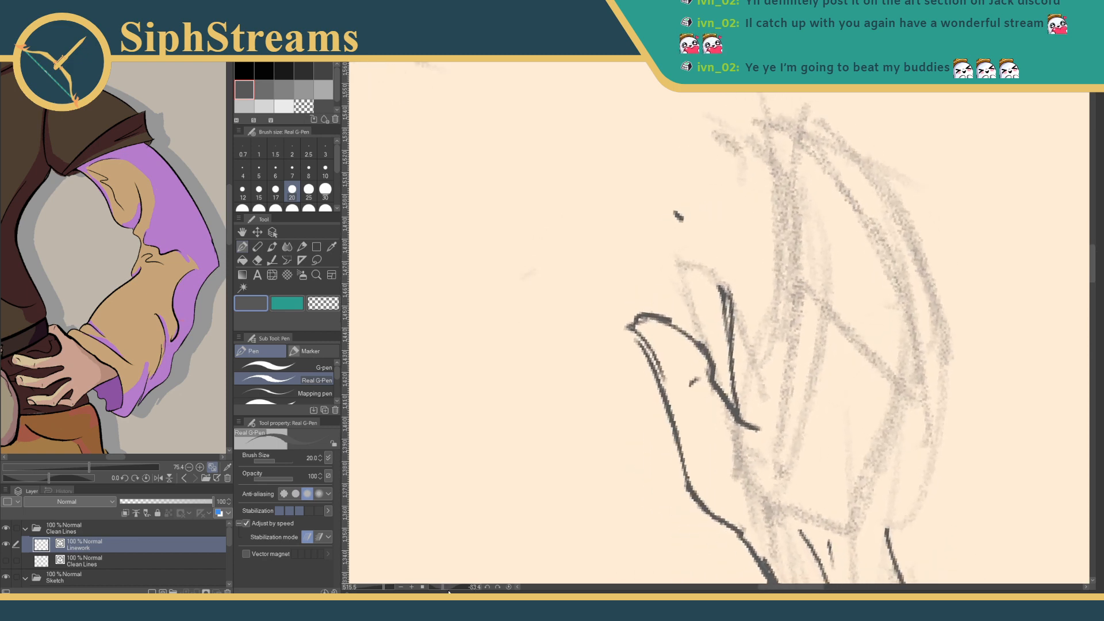
left_click_drag(624, 418, 527, 453)
left_click_drag(582, 383, 554, 356)
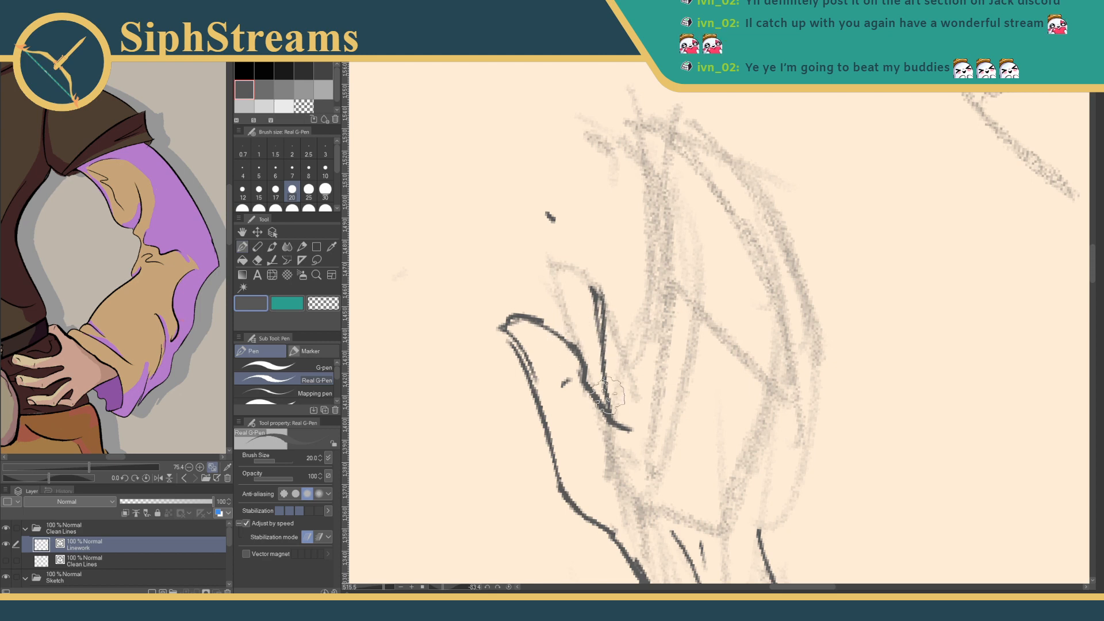
left_click_drag(609, 416, 621, 289)
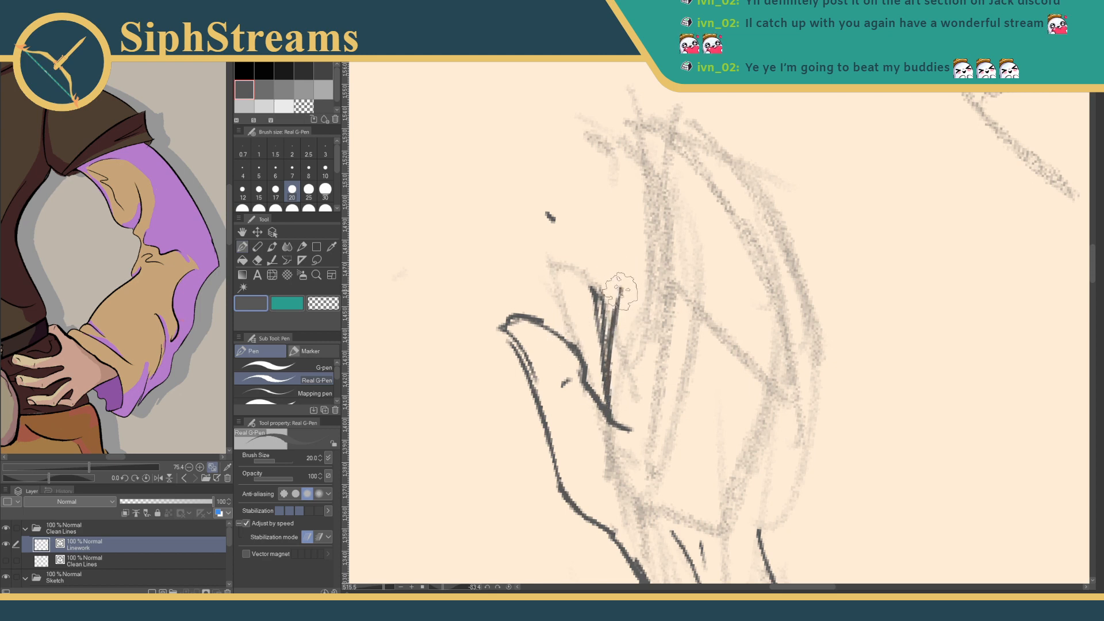
mouse_move(621, 281)
left_mouse_down()
mouse_move(632, 203)
mouse_move(630, 227)
mouse_move(664, 140)
mouse_move(687, 128)
mouse_move(702, 152)
mouse_move(699, 132)
mouse_move(697, 215)
mouse_move(702, 185)
mouse_move(671, 287)
left_mouse_up()
left_click_drag(706, 202, 676, 397)
mouse_move(718, 349)
left_mouse_down()
mouse_move(622, 274)
mouse_move(621, 361)
left_mouse_up()
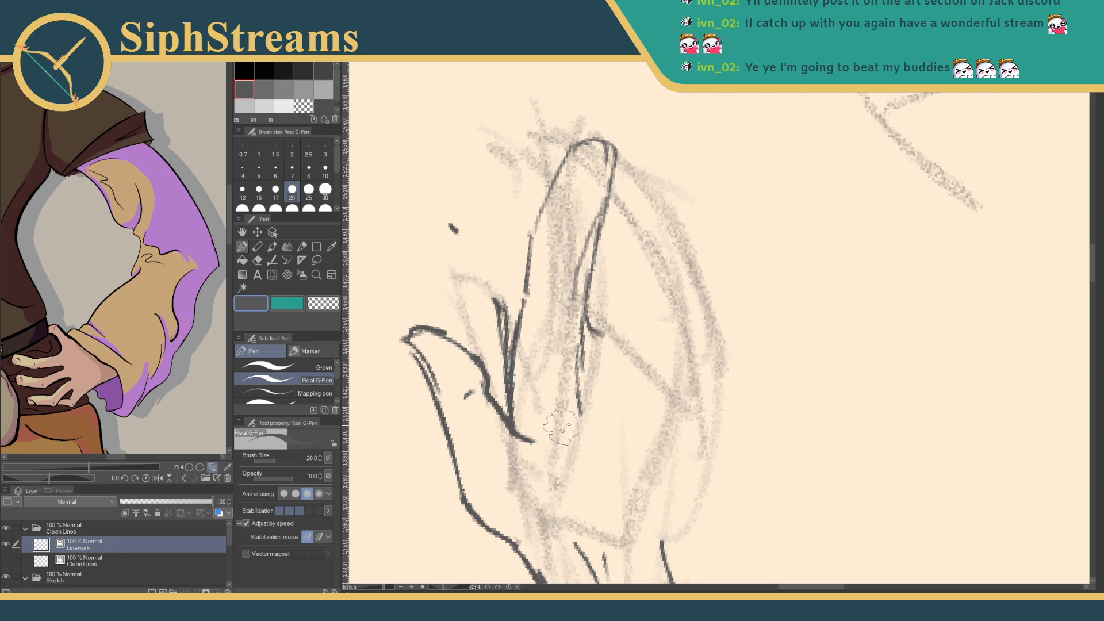
- Restate the long finger's inner side with a slimmer contour and erase the duplicate lines down to its base
mouse_move(536, 229)
left_mouse_down()
mouse_move(538, 207)
mouse_move(603, 133)
mouse_move(609, 168)
mouse_move(575, 281)
left_mouse_up()
left_click_drag(597, 204, 575, 302)
left_click_drag(586, 248, 583, 282)
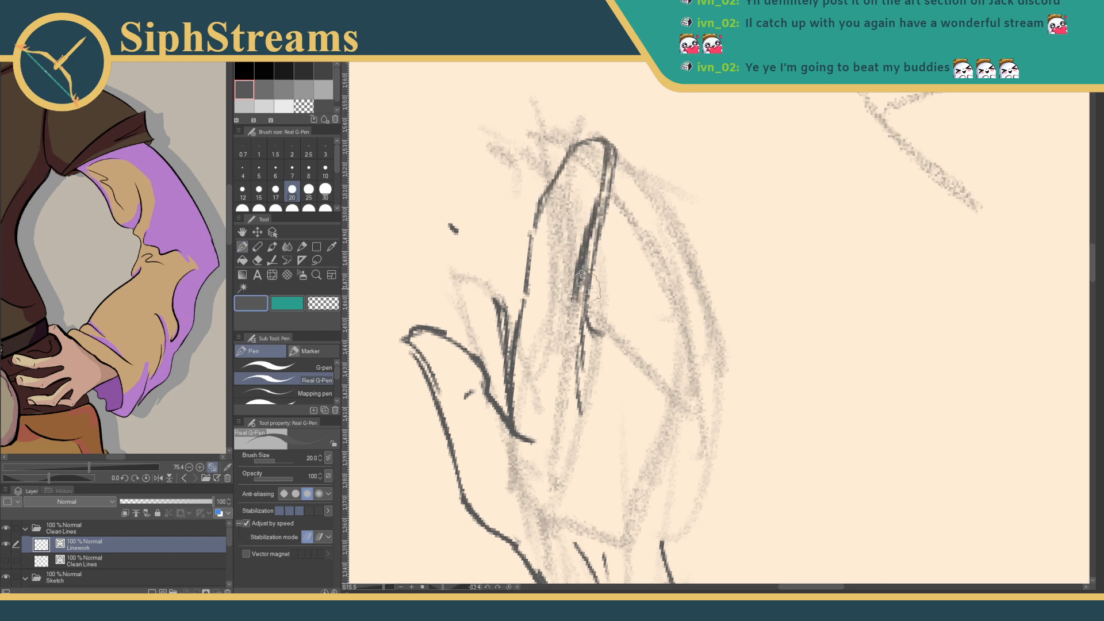
key("e")
mouse_move(610, 140)
left_mouse_down()
mouse_move(615, 198)
mouse_move(587, 288)
mouse_move(600, 246)
left_mouse_up()
left_click_drag(613, 187, 600, 252)
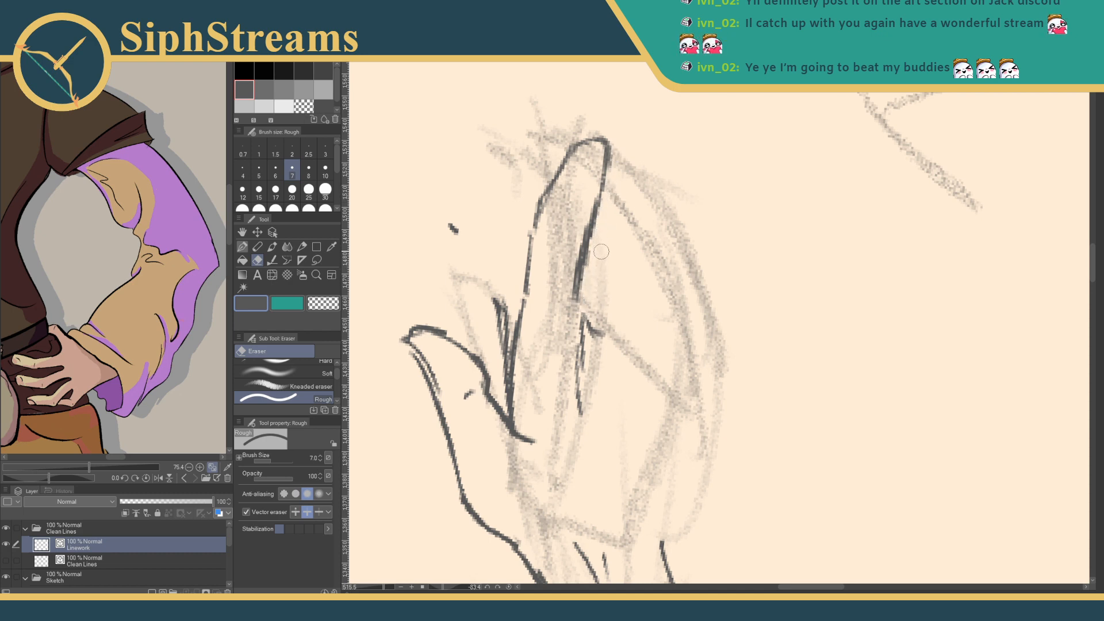
left_click_drag(586, 345, 582, 403)
key("p")
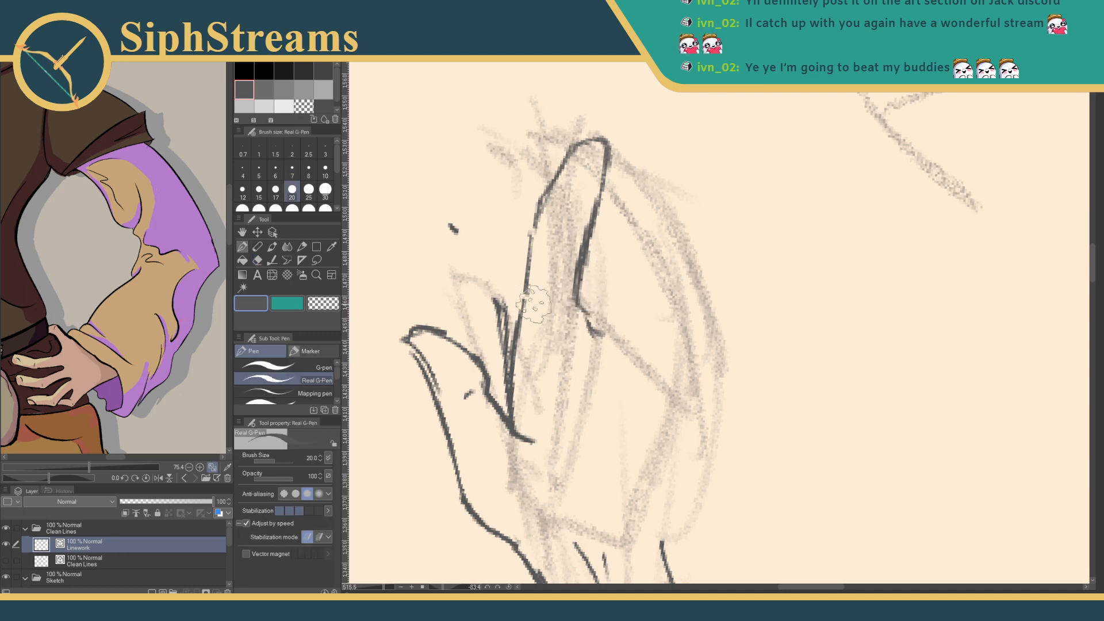
- Draw the shorter neighbouring finger's outline and add small fingertip and joint marks to both fingers
mouse_move(588, 309)
left_mouse_down()
mouse_move(601, 248)
mouse_move(629, 214)
left_mouse_up()
mouse_move(636, 202)
left_mouse_down()
mouse_move(678, 193)
mouse_move(680, 206)
mouse_move(657, 200)
mouse_move(687, 207)
mouse_move(652, 261)
mouse_move(627, 348)
left_mouse_up()
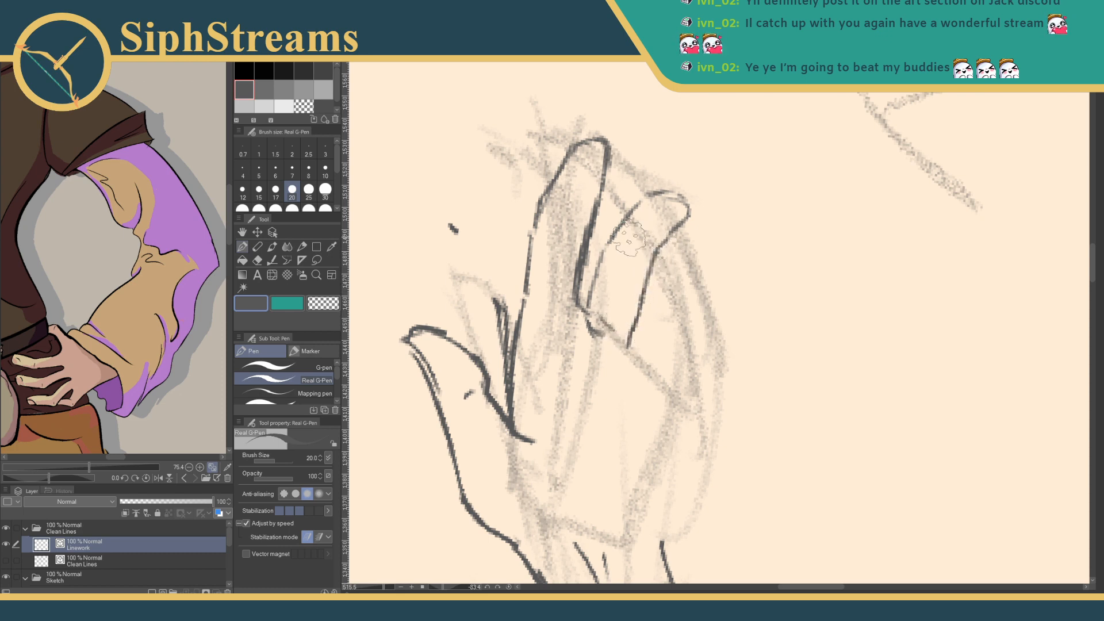
left_click_drag(624, 245, 670, 220)
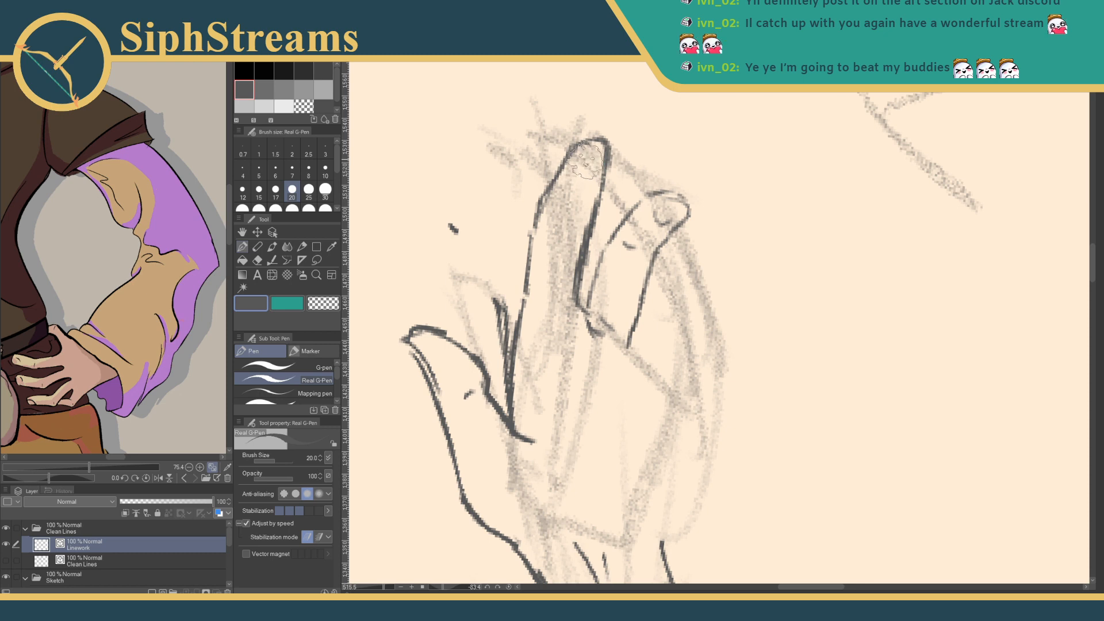
left_click_drag(560, 204, 574, 206)
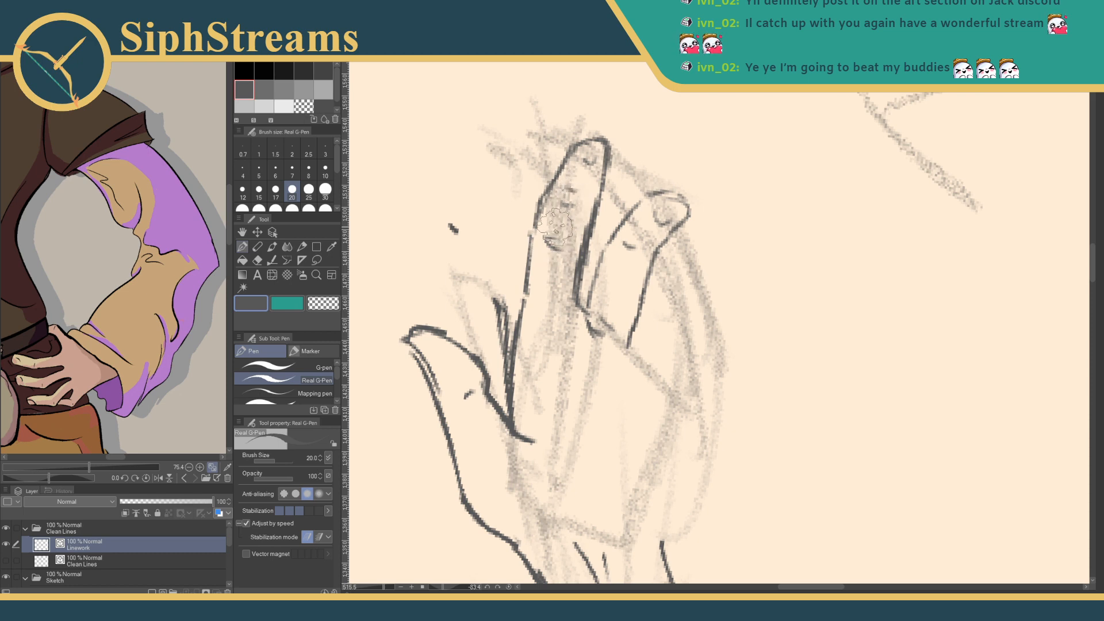
key("e")
key("p")
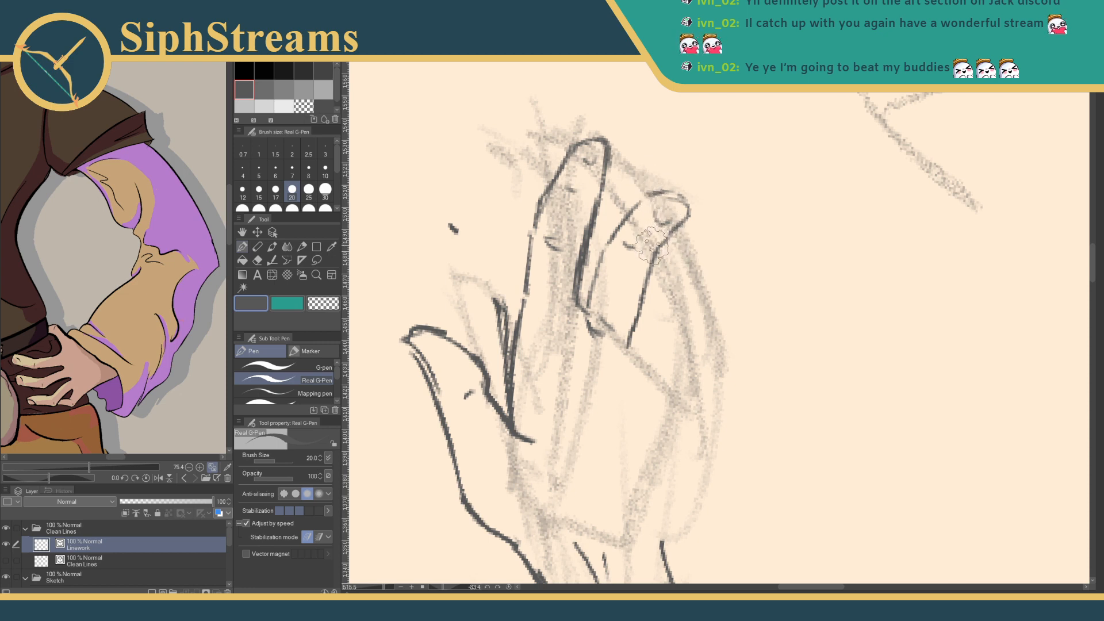
- Draw a demonstration fingertip seen from the front beside the hand, with a curved nail and an arrow pointing down at it
left_click_drag(707, 180, 727, 207)
mouse_move(776, 310)
left_mouse_down()
mouse_move(767, 273)
mouse_move(807, 216)
mouse_move(839, 310)
left_mouse_up()
mouse_move(779, 241)
left_mouse_down()
mouse_move(782, 267)
mouse_move(824, 240)
left_mouse_up()
mouse_move(788, 173)
left_mouse_down()
mouse_move(790, 196)
mouse_move(799, 190)
left_mouse_up()
left_click_drag(834, 225, 679, 216)
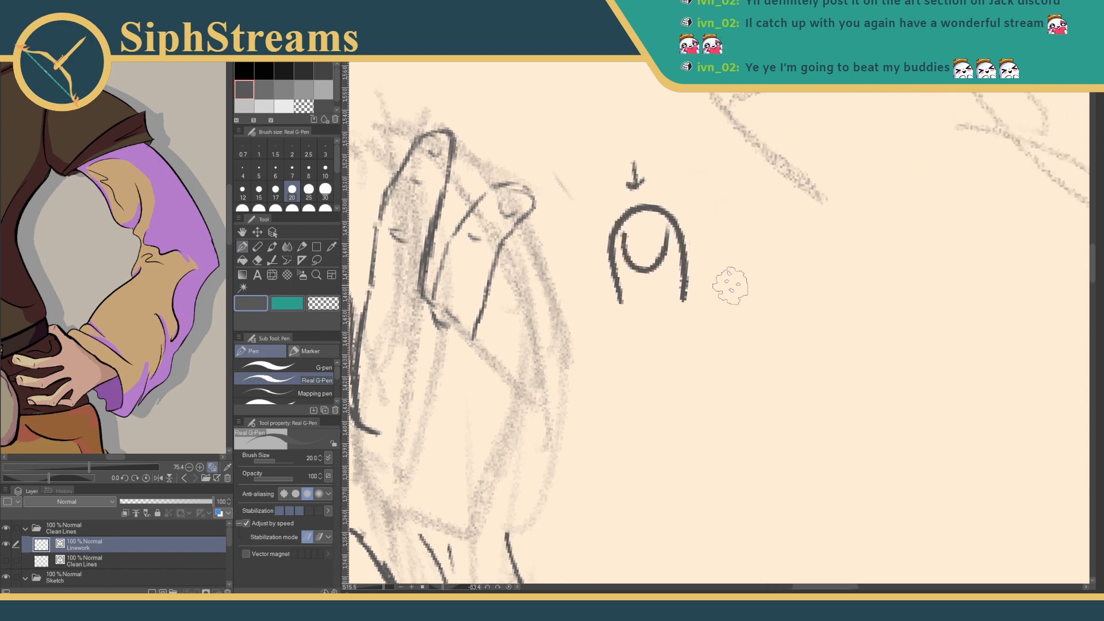
- Draw a side-view fingertip with nail and arrow beside the front view, and extend the sides of both example fingers downward
mouse_move(723, 305)
left_mouse_down()
mouse_move(748, 215)
mouse_move(763, 225)
mouse_move(762, 311)
left_mouse_up()
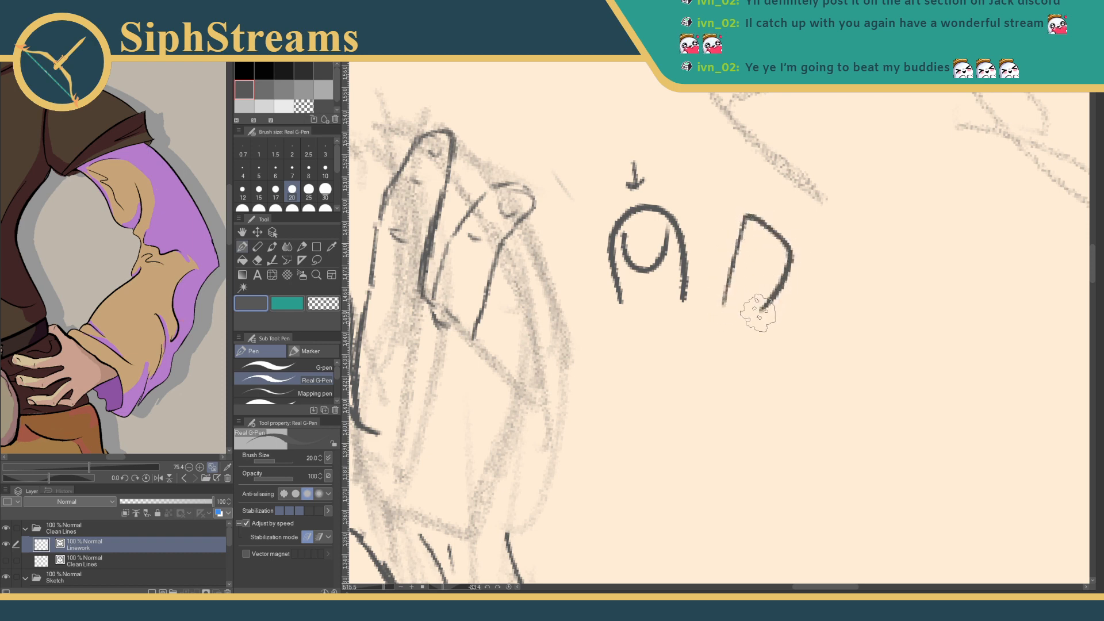
left_click_drag(751, 224, 727, 292)
left_click_drag(799, 257, 830, 253)
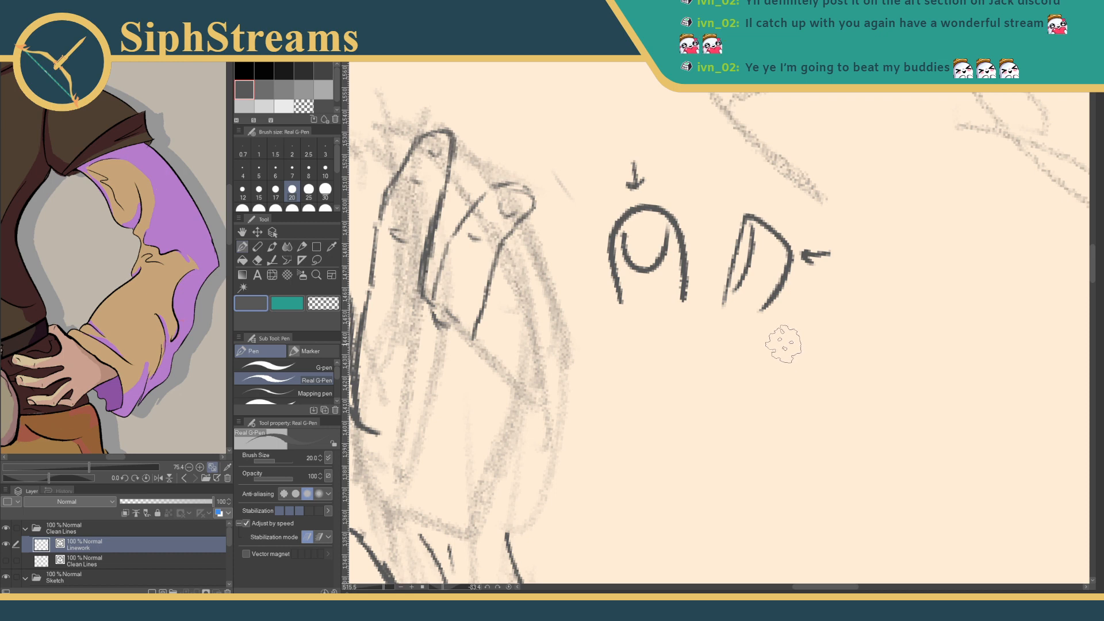
left_click_drag(767, 306, 766, 356)
left_click_drag(726, 304, 726, 348)
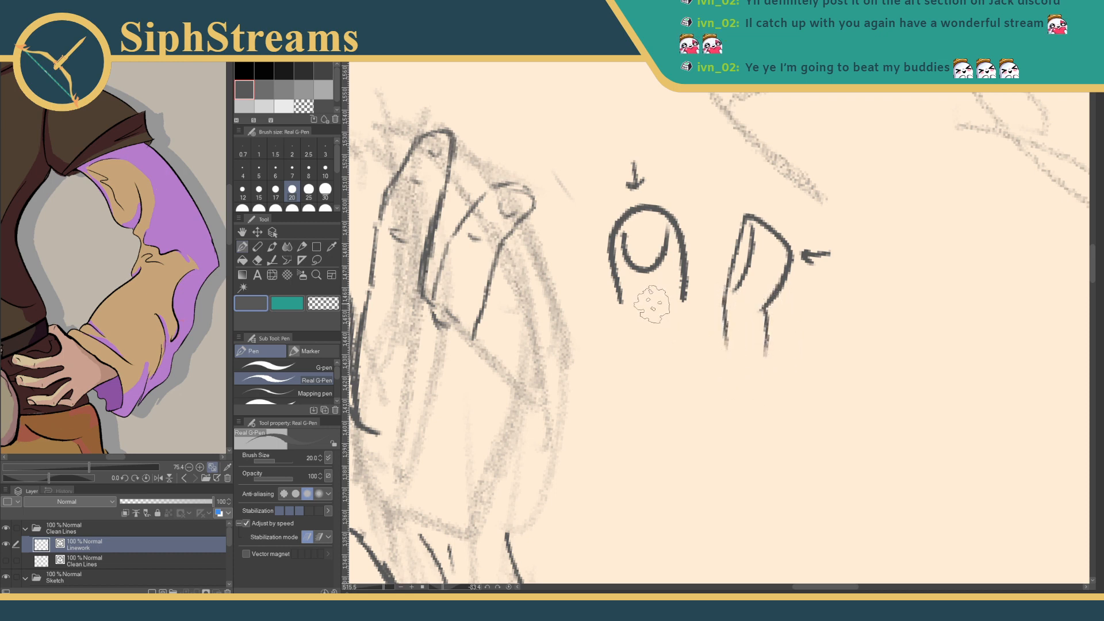
left_click_drag(619, 289, 632, 359)
left_click_drag(685, 298, 692, 334)
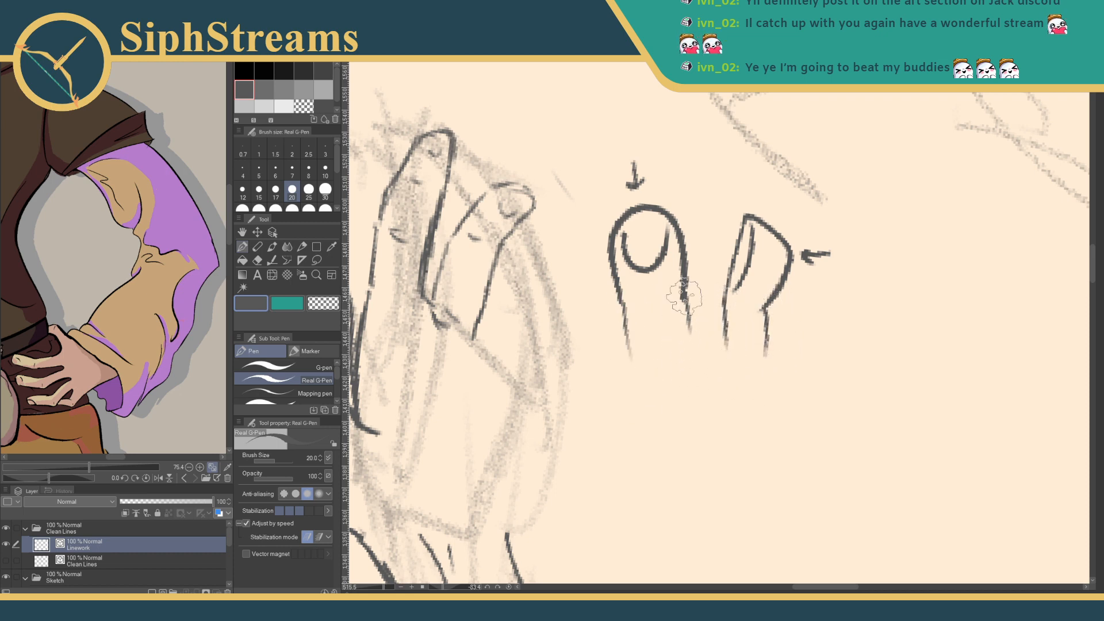
- Erase both demonstration fingertips and their arrows
key("e")
mouse_move(687, 247)
left_mouse_down()
mouse_move(662, 220)
mouse_move(679, 203)
mouse_move(587, 259)
mouse_move(674, 224)
mouse_move(600, 269)
mouse_move(652, 247)
mouse_move(637, 321)
left_mouse_up()
mouse_move(748, 222)
left_mouse_down()
mouse_move(730, 282)
mouse_move(748, 254)
left_mouse_up()
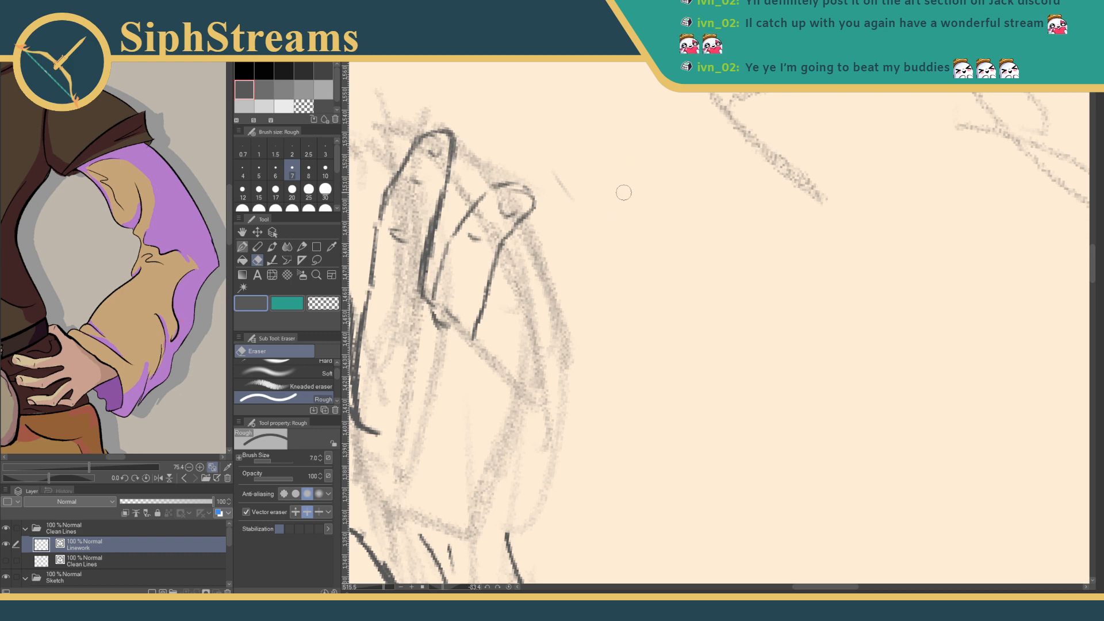
- Ink the diagonal line along the top of the palm from the shorter finger's base toward the hand's outer edge
key("p")
left_click_drag(642, 181, 659, 174)
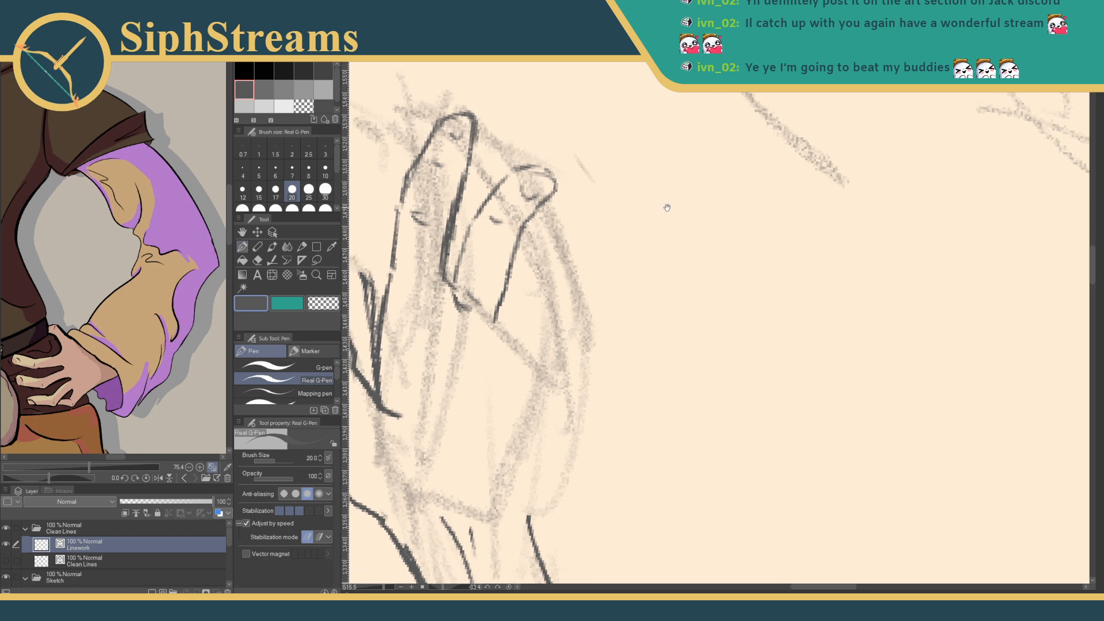
left_click_drag(660, 209, 760, 243)
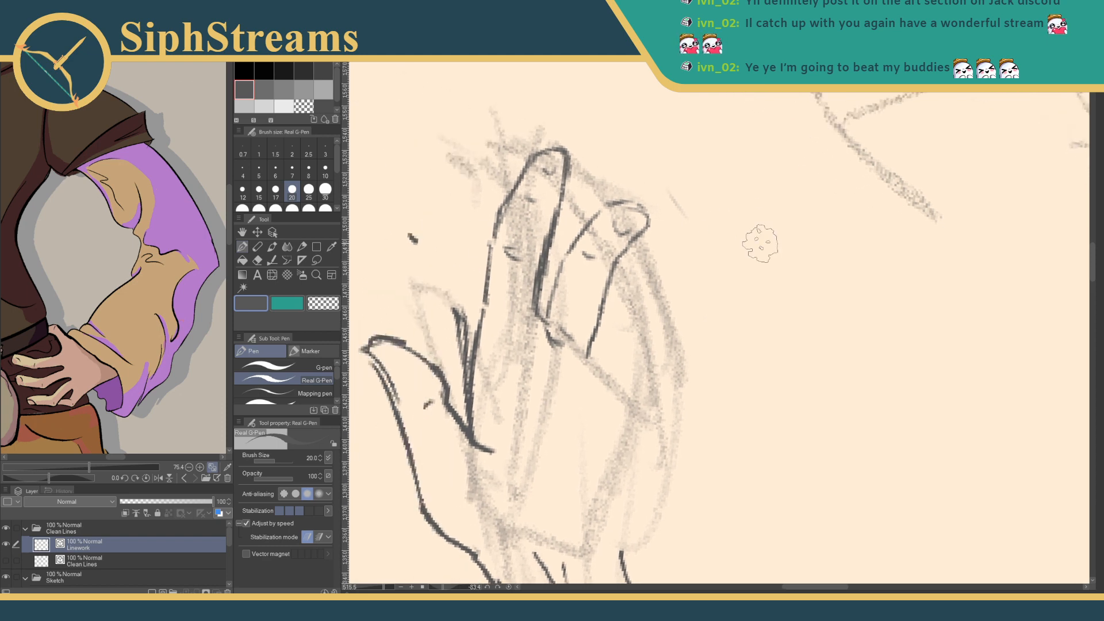
mouse_move(565, 280)
left_mouse_down()
mouse_move(553, 248)
mouse_move(558, 268)
mouse_move(566, 237)
left_mouse_up()
left_click_drag(604, 298, 571, 263)
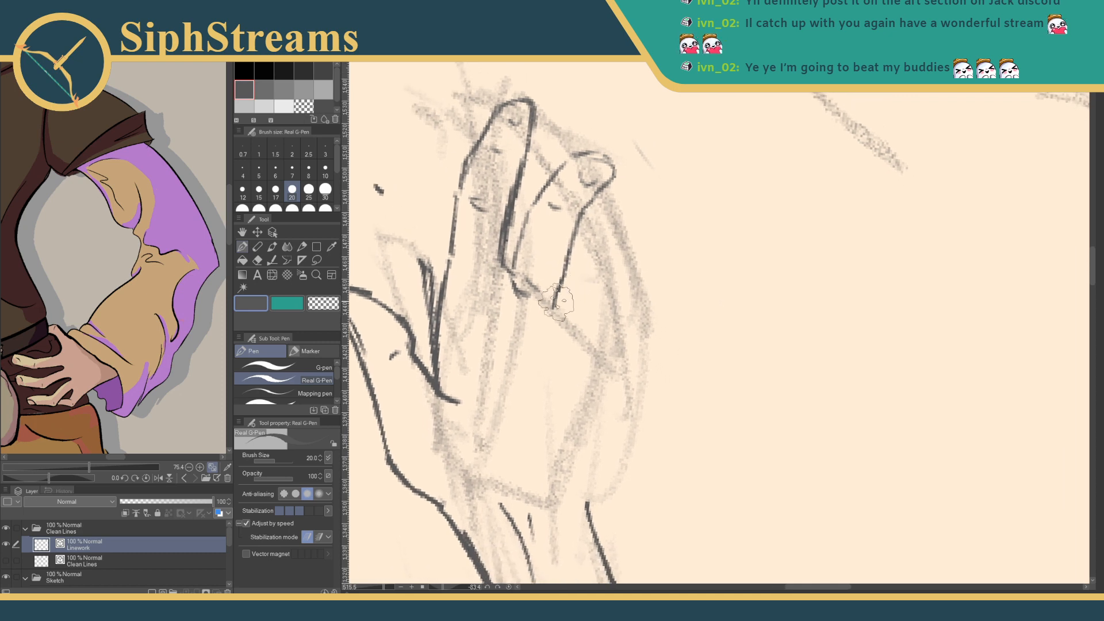
left_click_drag(554, 304, 607, 344)
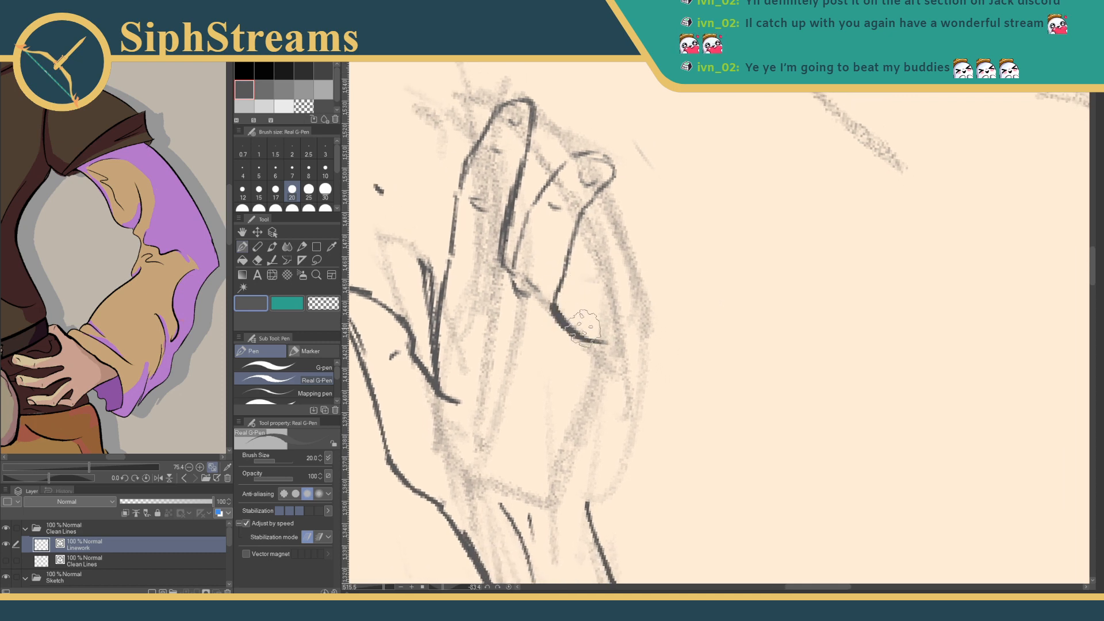
key("ctrl+z")
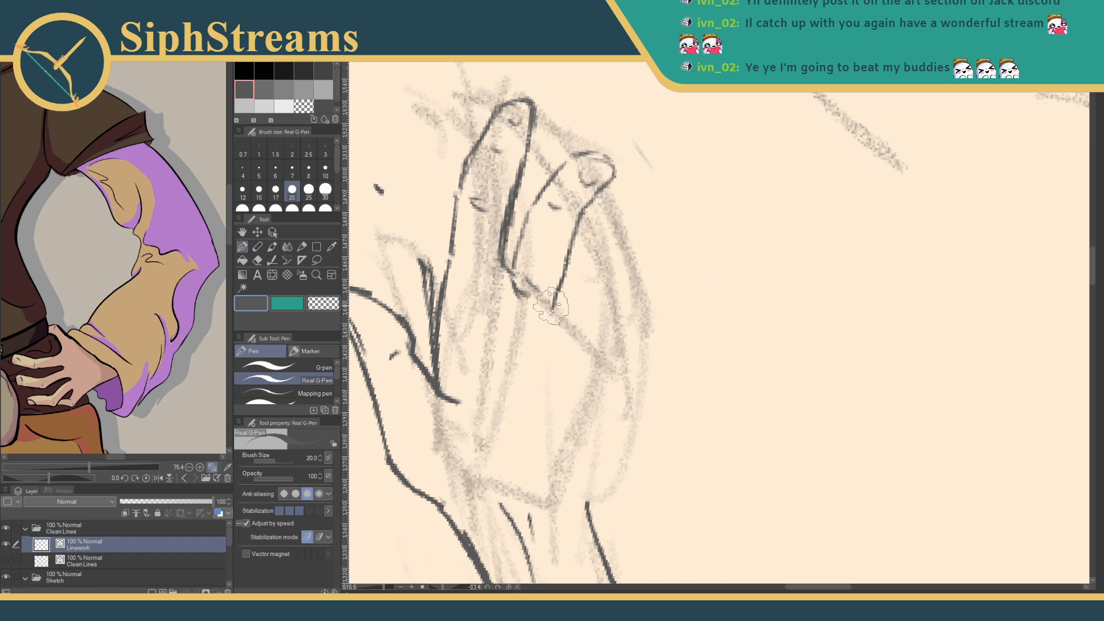
left_click_drag(553, 305, 599, 352)
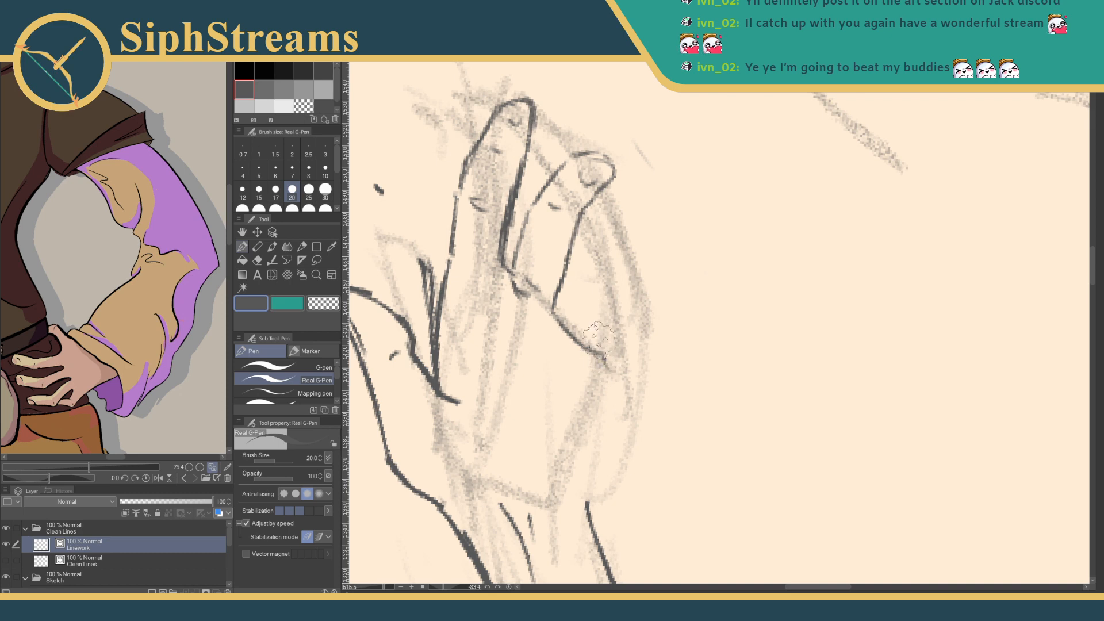
- Ink the third finger's inner side above the palm line, try a narrow folded-over tip, and erase that tip
left_click_drag(562, 315, 578, 280)
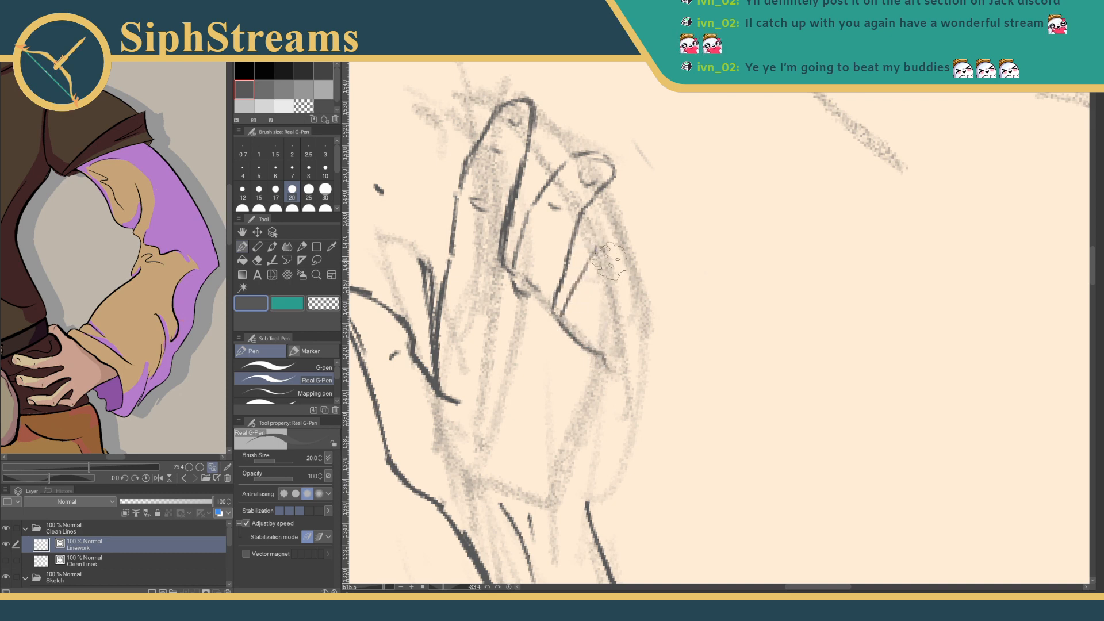
left_click_drag(600, 249, 635, 290)
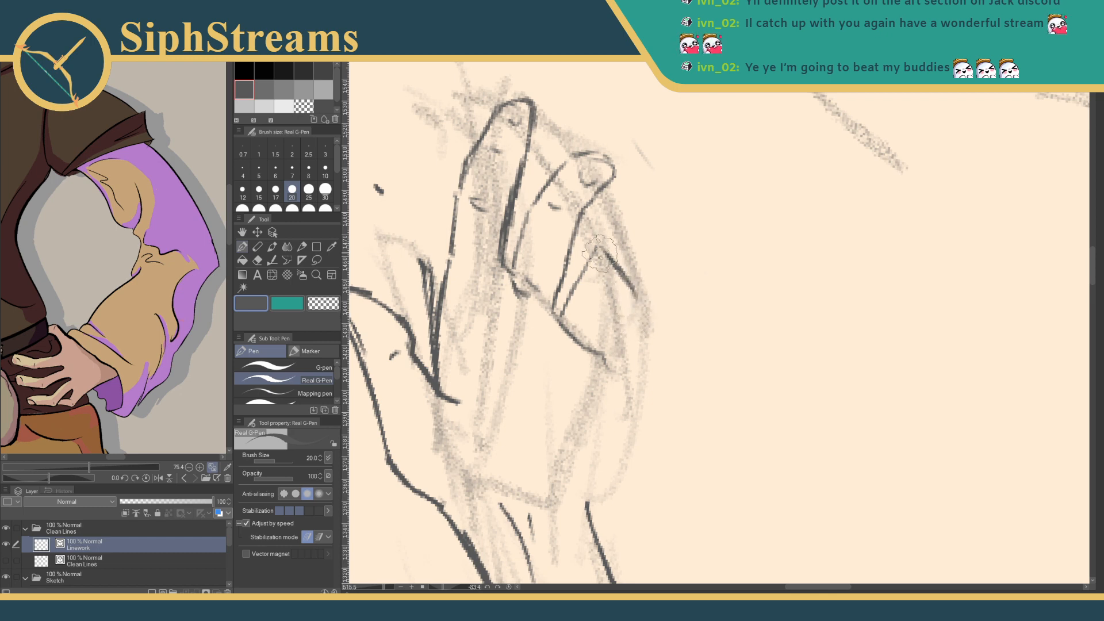
mouse_move(601, 246)
left_mouse_down()
mouse_move(628, 257)
mouse_move(645, 303)
mouse_move(645, 345)
mouse_move(616, 339)
mouse_move(646, 335)
left_mouse_up()
mouse_move(599, 249)
left_mouse_down()
mouse_move(611, 304)
mouse_move(594, 329)
left_mouse_up()
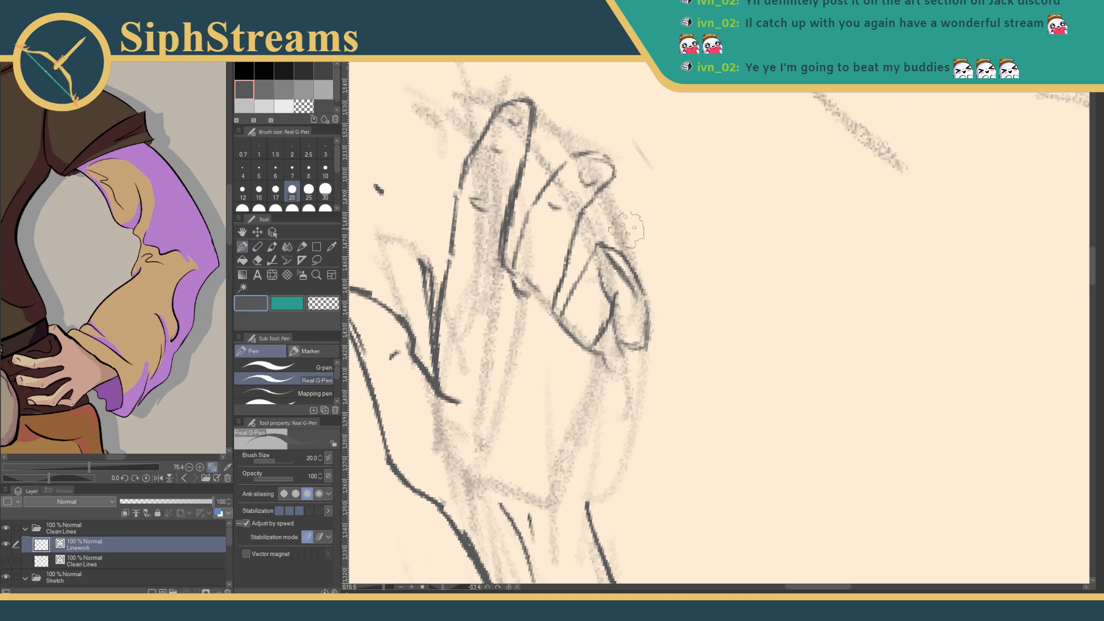
key("e")
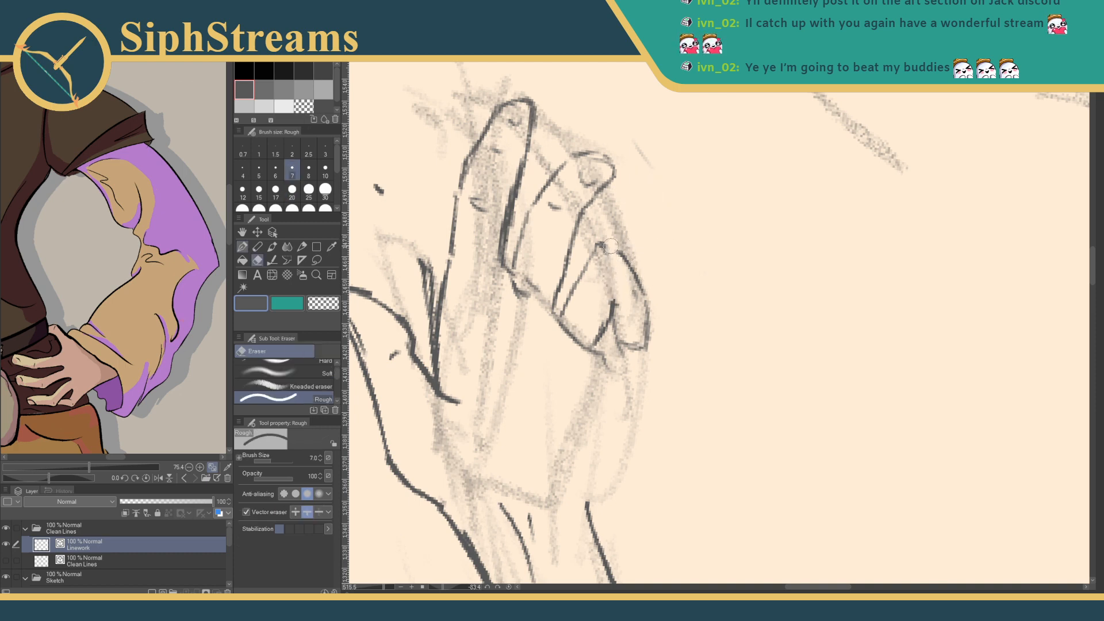
mouse_move(624, 249)
left_mouse_down()
mouse_move(651, 330)
mouse_move(642, 355)
left_mouse_up()
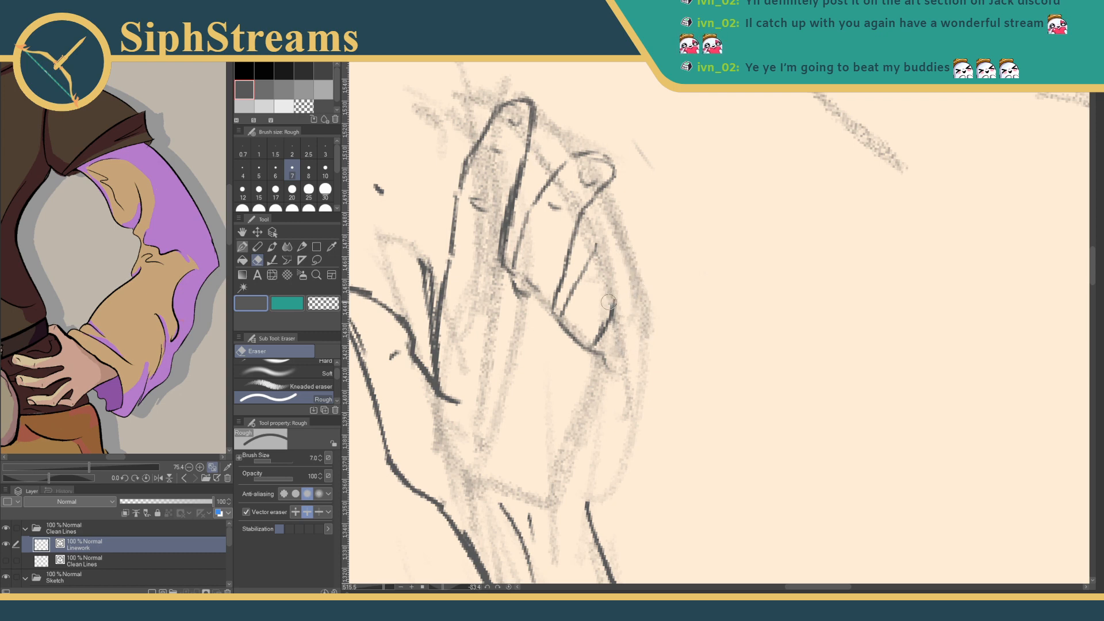
- Ink the third finger curling over with a rounded knuckle, and give its downward-pointing tip an oval nail
key("p")
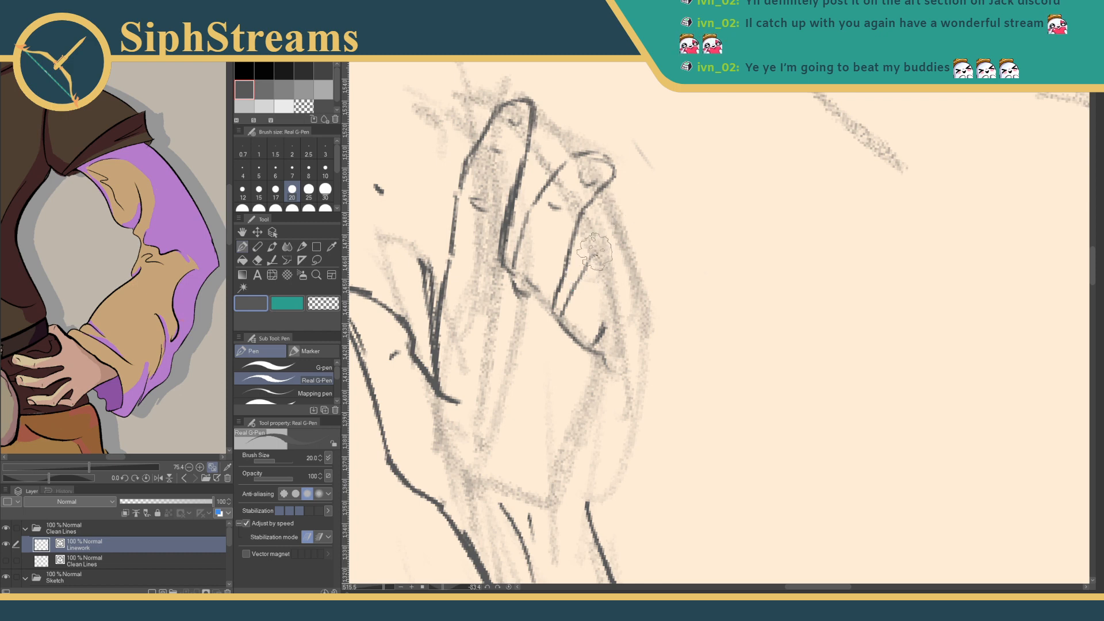
left_click_drag(595, 252, 615, 249)
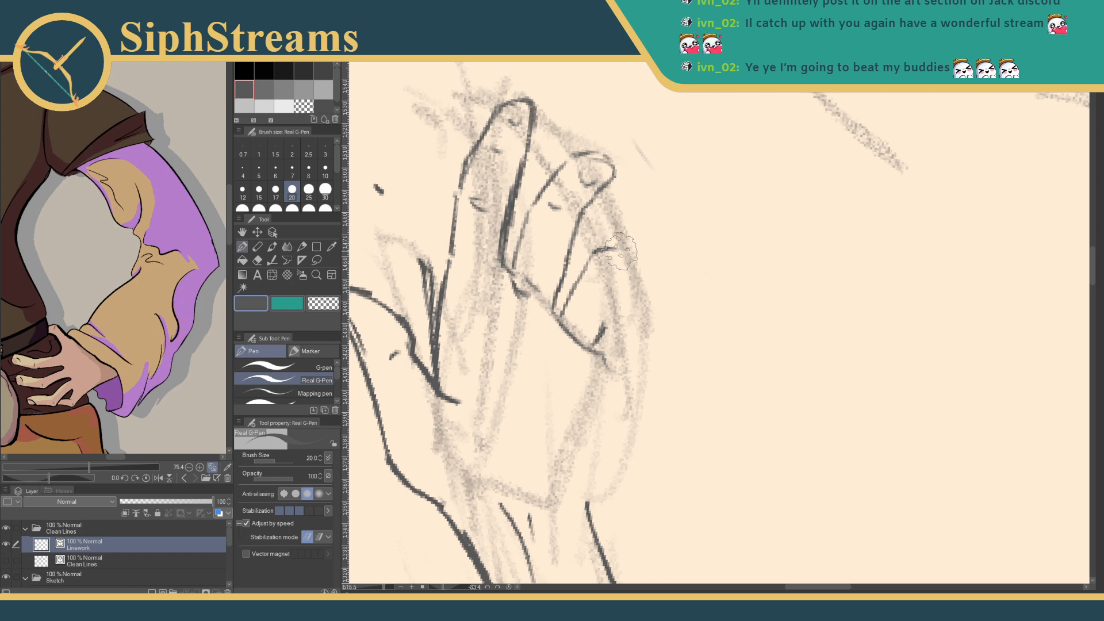
mouse_move(615, 248)
left_mouse_down()
mouse_move(641, 278)
mouse_move(635, 342)
left_mouse_up()
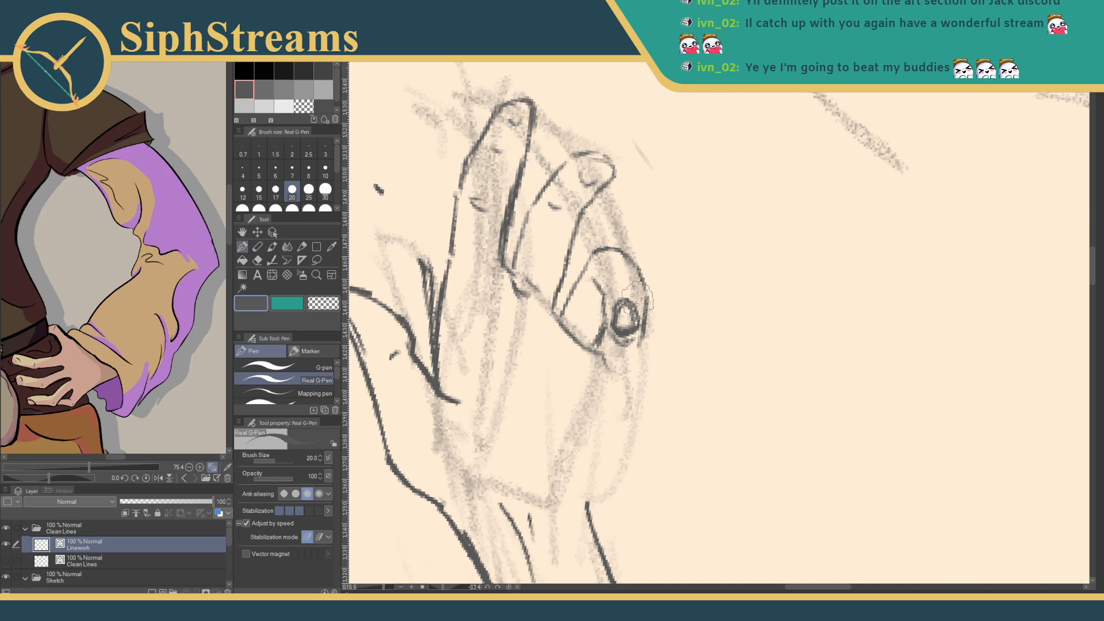
scroll(632, 294, "down", 2)
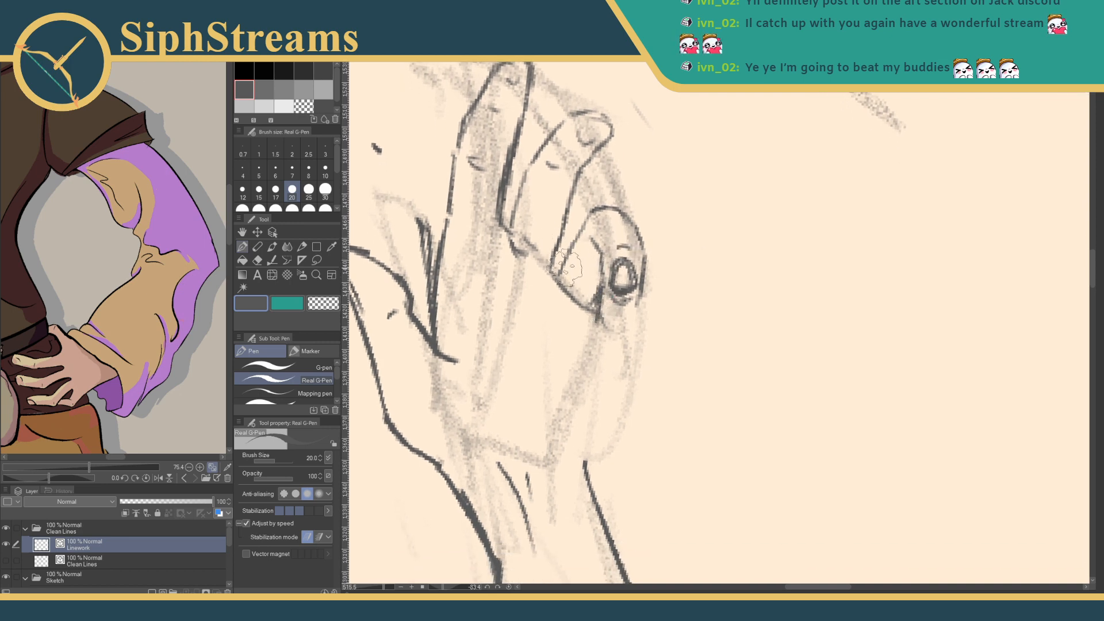
mouse_move(586, 230)
left_mouse_down()
mouse_move(552, 269)
mouse_move(598, 308)
left_mouse_up()
- Ink the curled little finger with a rounded nail, and draw the palm's outer edge from it down to the wrist
mouse_move(643, 290)
left_mouse_down()
mouse_move(662, 304)
mouse_move(658, 343)
mouse_move(627, 380)
left_mouse_up()
mouse_move(632, 307)
left_mouse_down()
mouse_move(607, 355)
mouse_move(621, 379)
mouse_move(618, 356)
mouse_move(632, 364)
mouse_move(617, 355)
mouse_move(634, 361)
mouse_move(617, 353)
mouse_move(634, 353)
mouse_move(637, 324)
mouse_move(610, 257)
left_mouse_up()
left_click_drag(608, 308, 568, 429)
mouse_move(602, 369)
left_mouse_down()
mouse_move(659, 448)
mouse_move(696, 435)
left_mouse_up()
- Reset the canvas rotation, lasso the thumb, transform it to sit slightly higher and farther from the fingers, and deselect it
left_click_drag(388, 591, 379, 591)
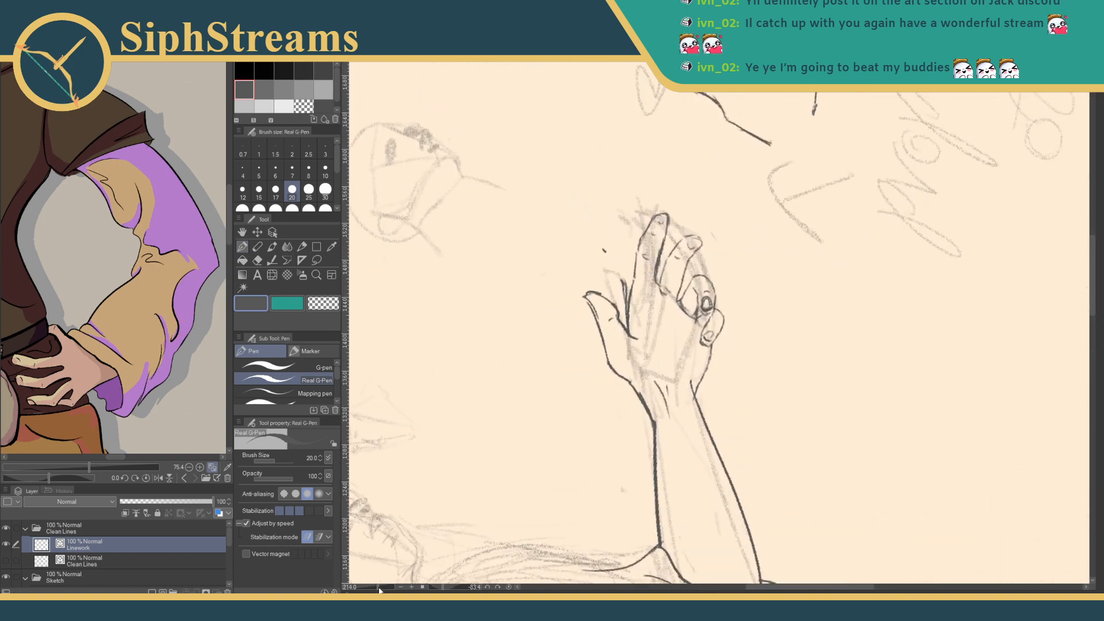
left_click(509, 587)
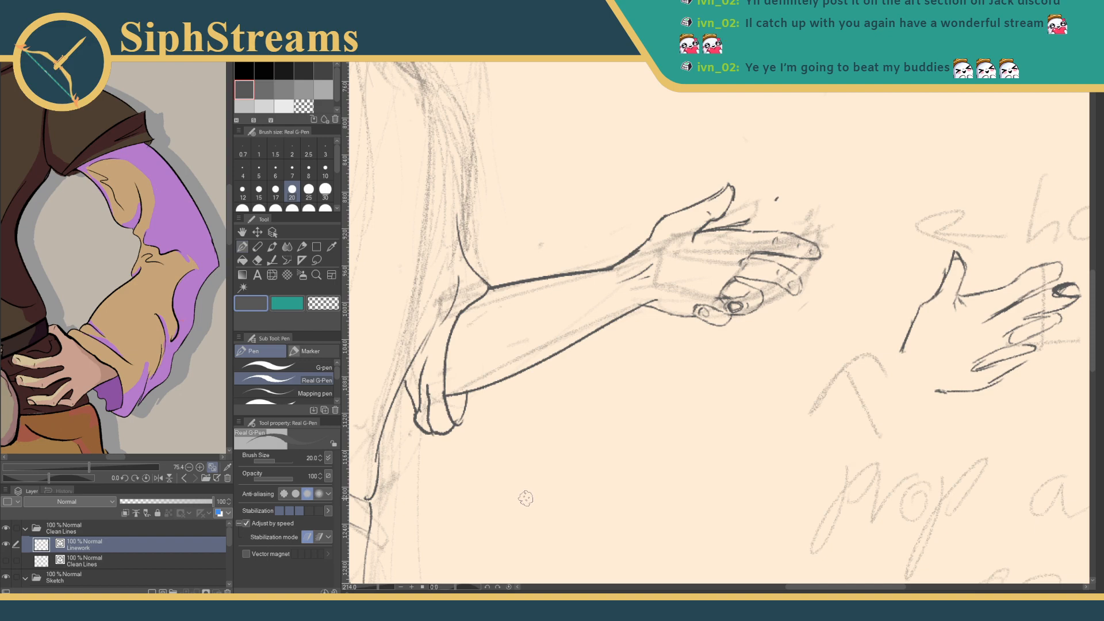
left_click_drag(617, 395, 614, 471)
left_click_drag(378, 589, 384, 592)
left_click(317, 260)
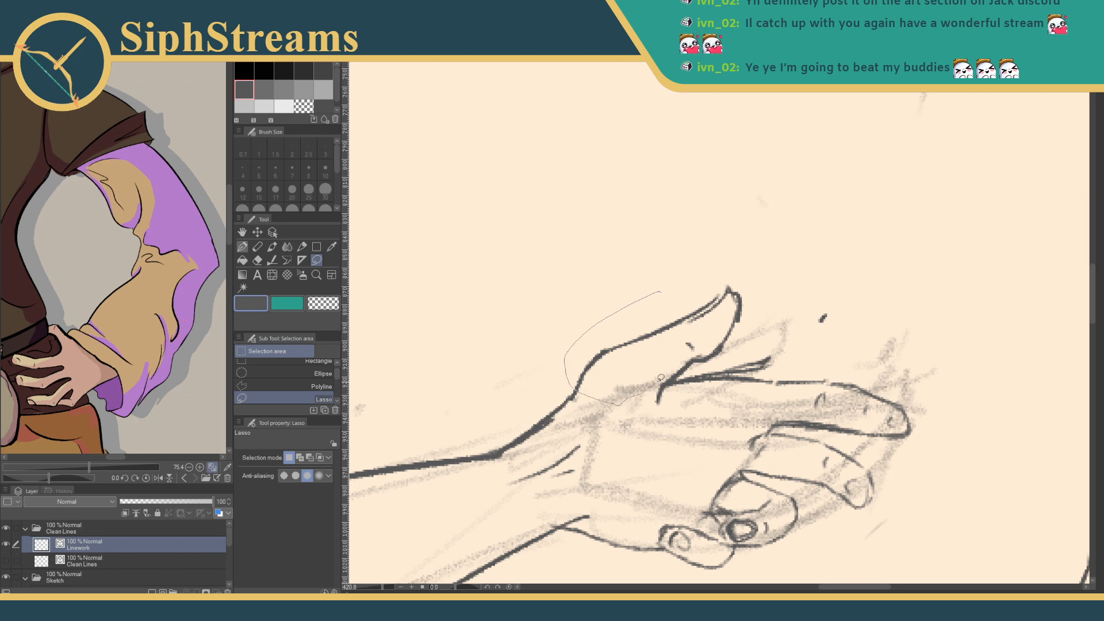
left_click_drag(740, 243, 636, 290)
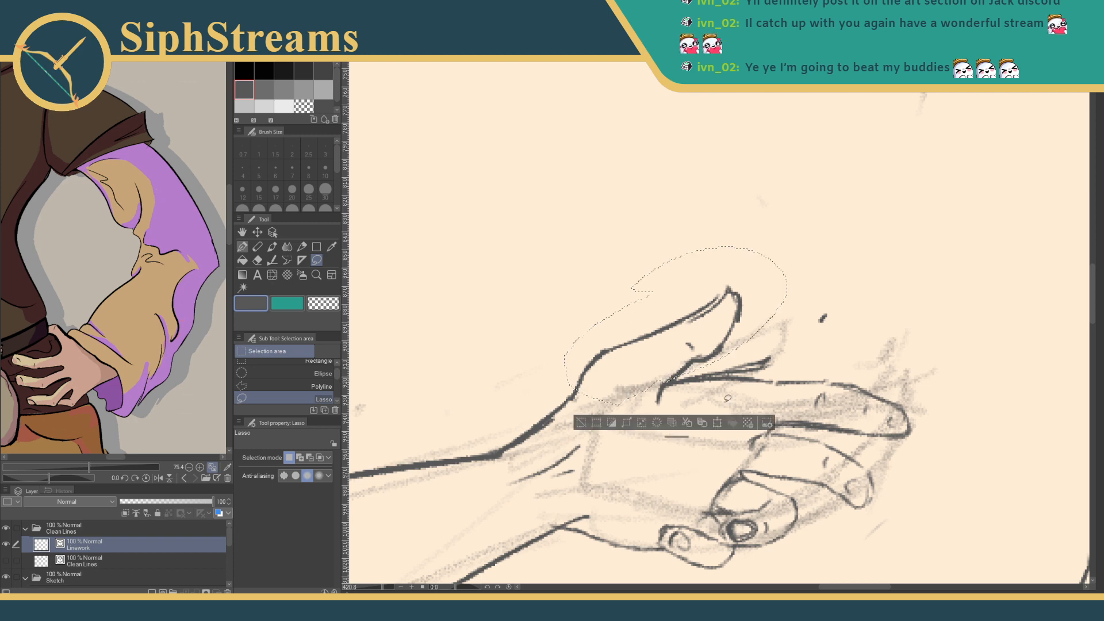
left_click(717, 424)
left_click_drag(789, 406, 785, 377)
left_click_drag(707, 354, 723, 361)
left_click(638, 431)
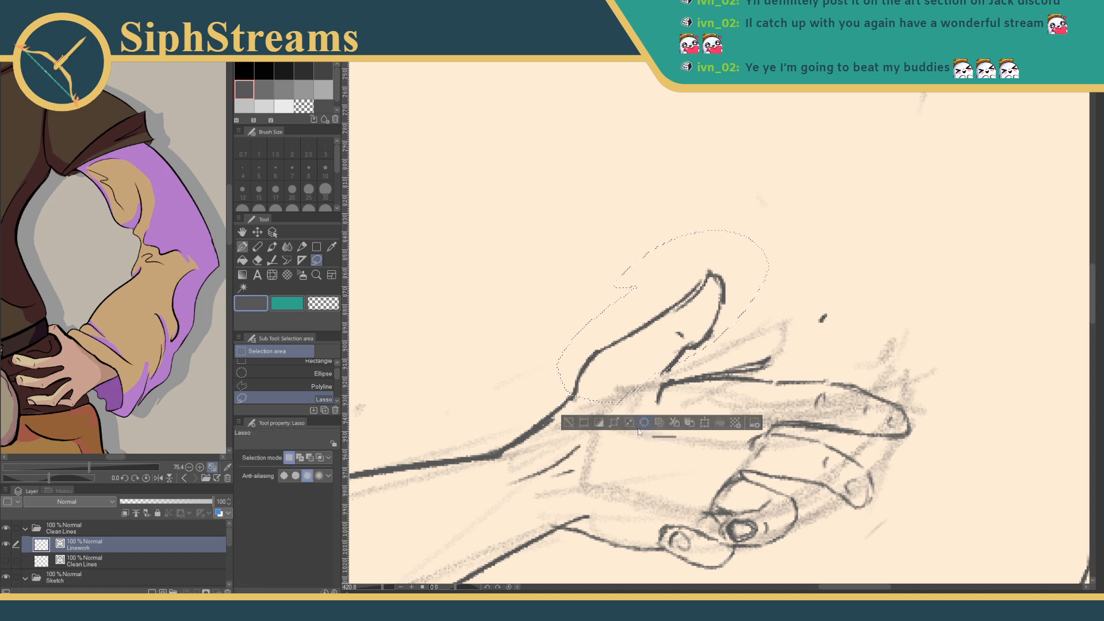
left_click(568, 423)
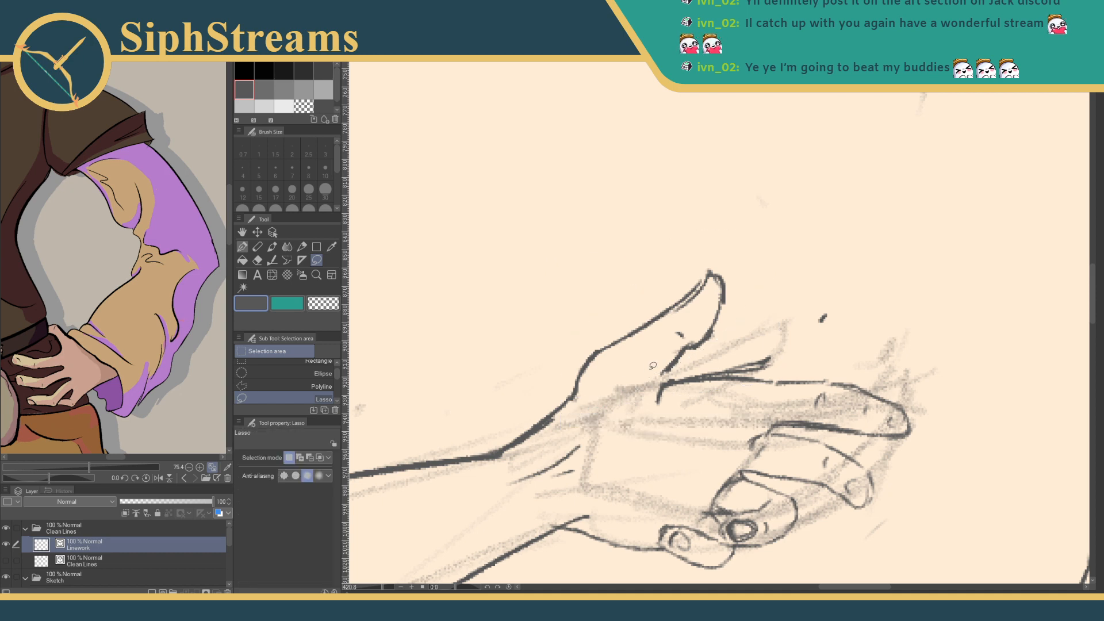
- Ink the thumb's inner edge down to the palm, and erase the stray dot and extra lines between thumb and index finger
left_click(244, 247)
left_click_drag(687, 348, 668, 395)
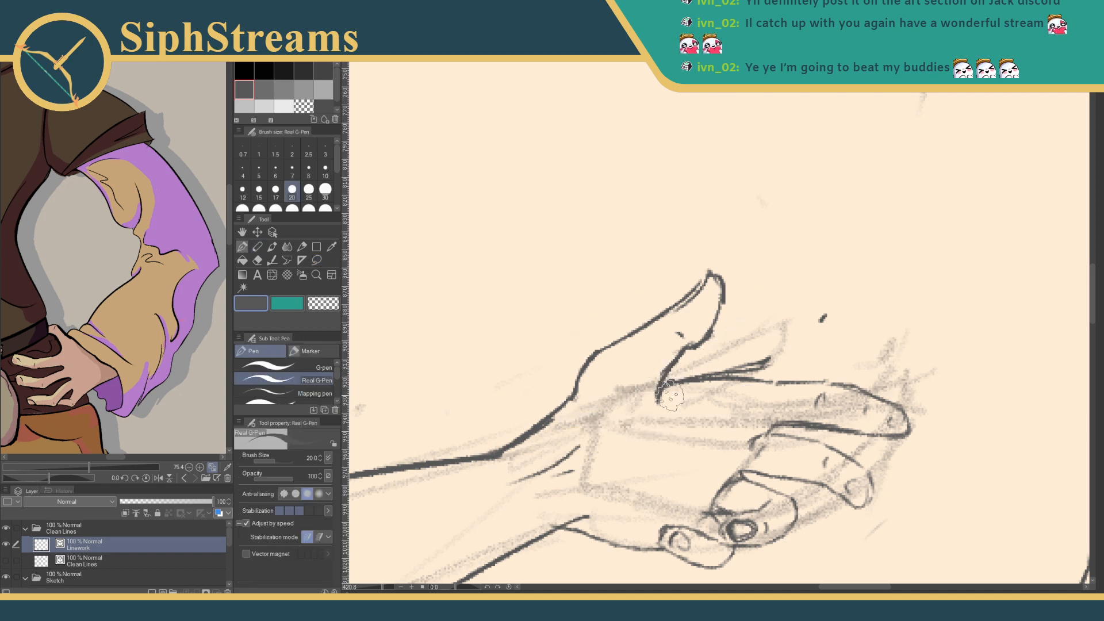
key("e")
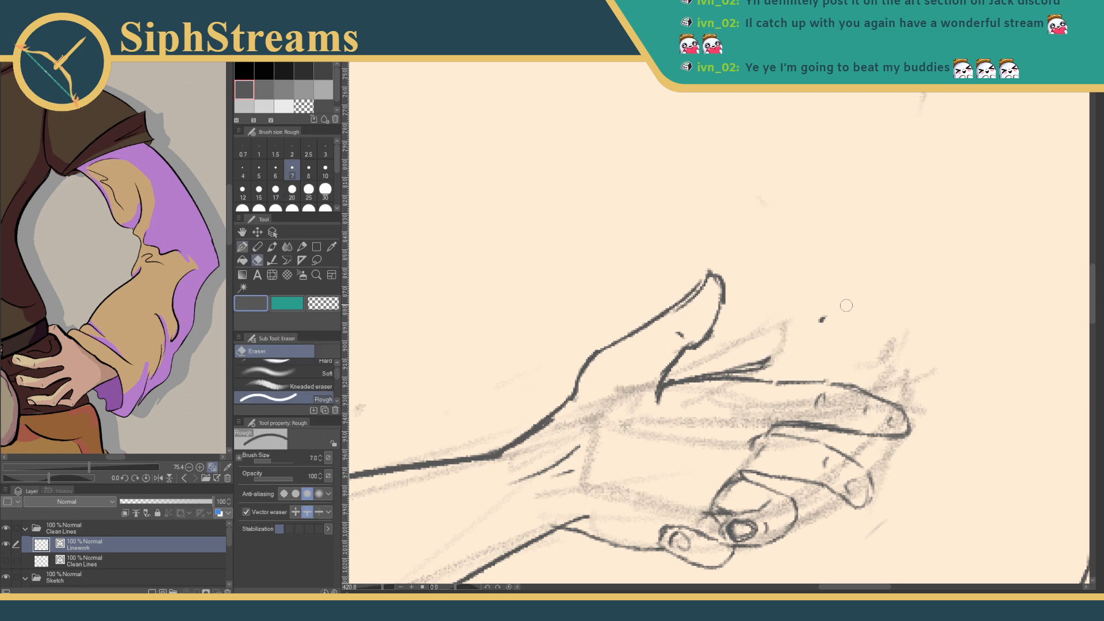
key("p")
mouse_move(793, 375)
left_mouse_down()
mouse_move(785, 280)
mouse_move(764, 258)
left_mouse_up()
left_click_drag(859, 300, 849, 311)
key("e")
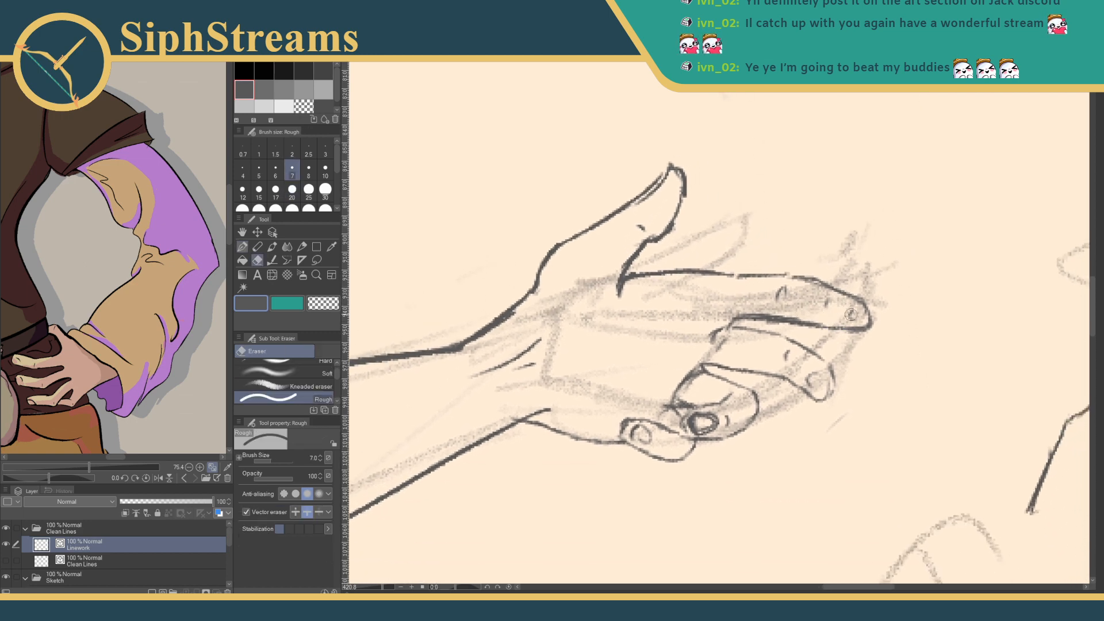
- Erase the third finger's dark oval nail and rework the fingertip with a lighter, open curve
key("p")
mouse_move(754, 382)
left_mouse_down()
mouse_move(802, 328)
mouse_move(828, 354)
left_mouse_up()
key("e")
key("p")
key("e")
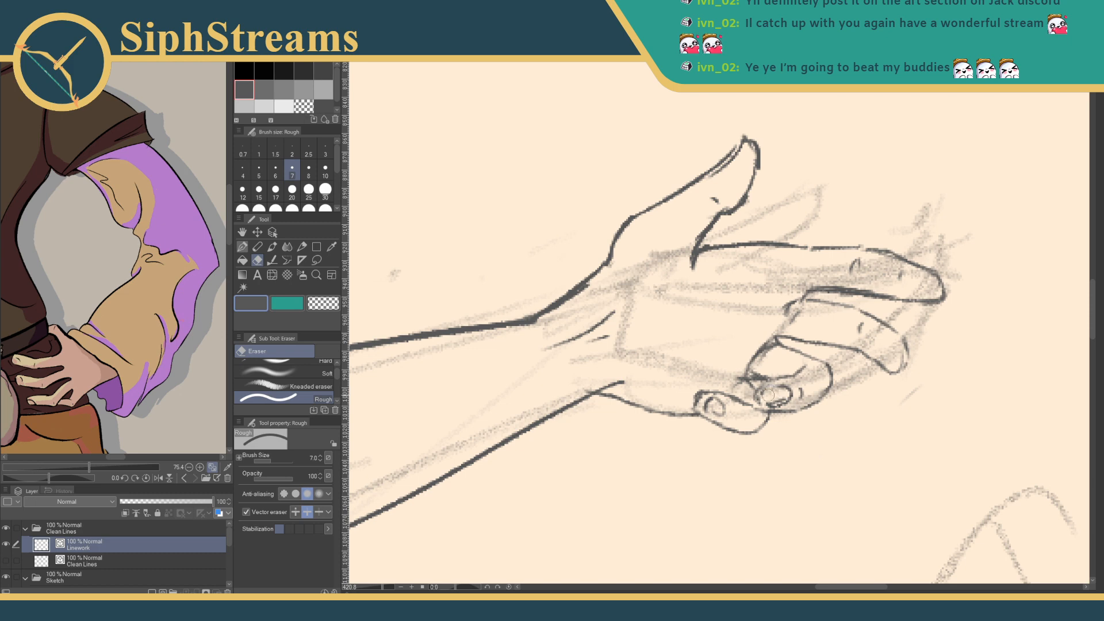
key("p")
key("e")
key("p")
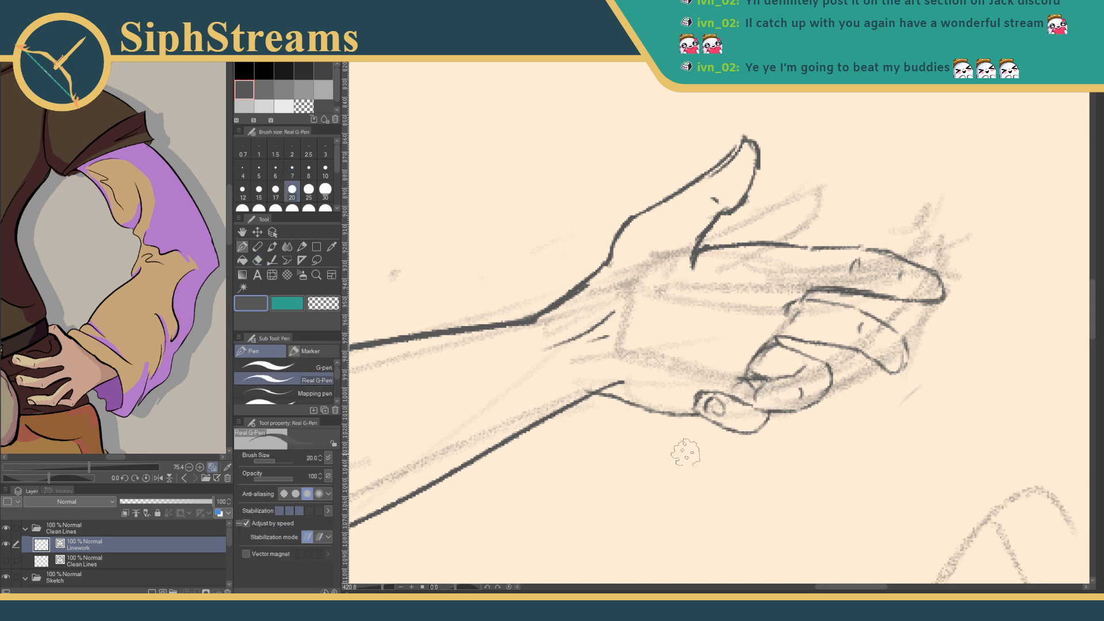
- Erase the little finger's round nail and redraw it as a narrower nail near the end of the fingertip
left_click_drag(387, 587, 390, 587)
left_click_drag(656, 441, 476, 395)
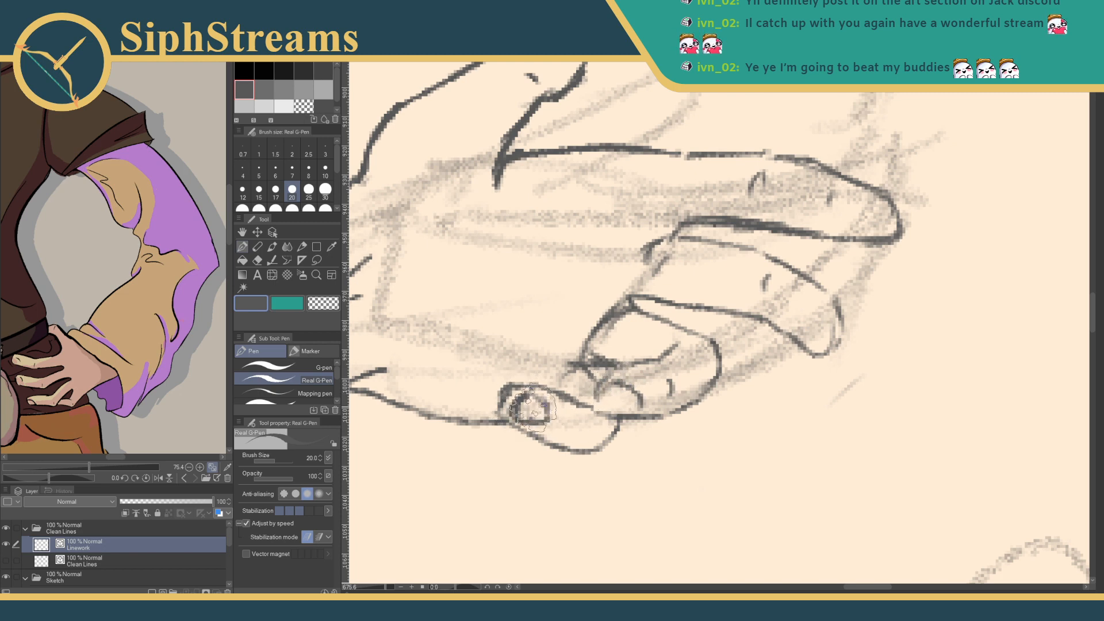
key("e")
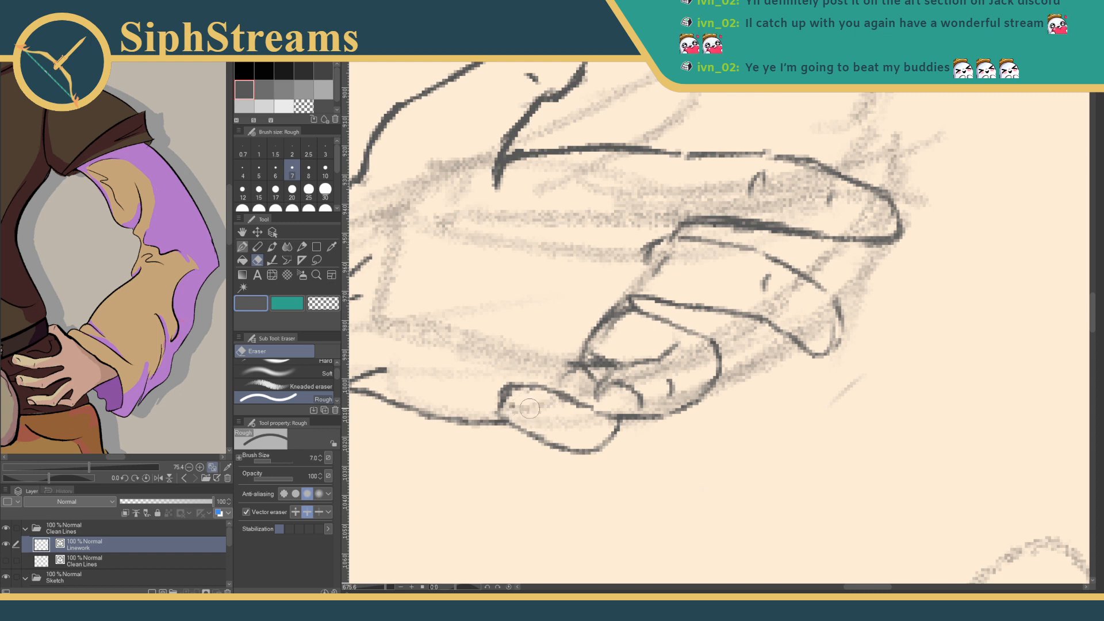
key("p")
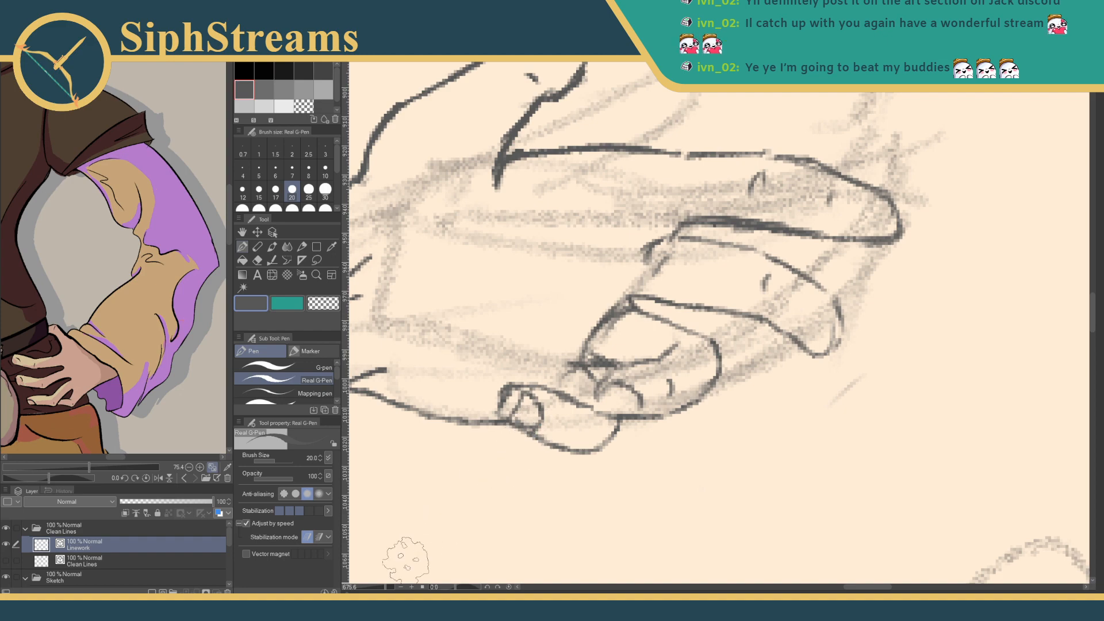
- Hide the Sketch folder to check the inked lines of the whole figure, and show the folder again
left_click(379, 587)
left_click_drag(375, 589, 371, 589)
left_click_drag(489, 412, 572, 391)
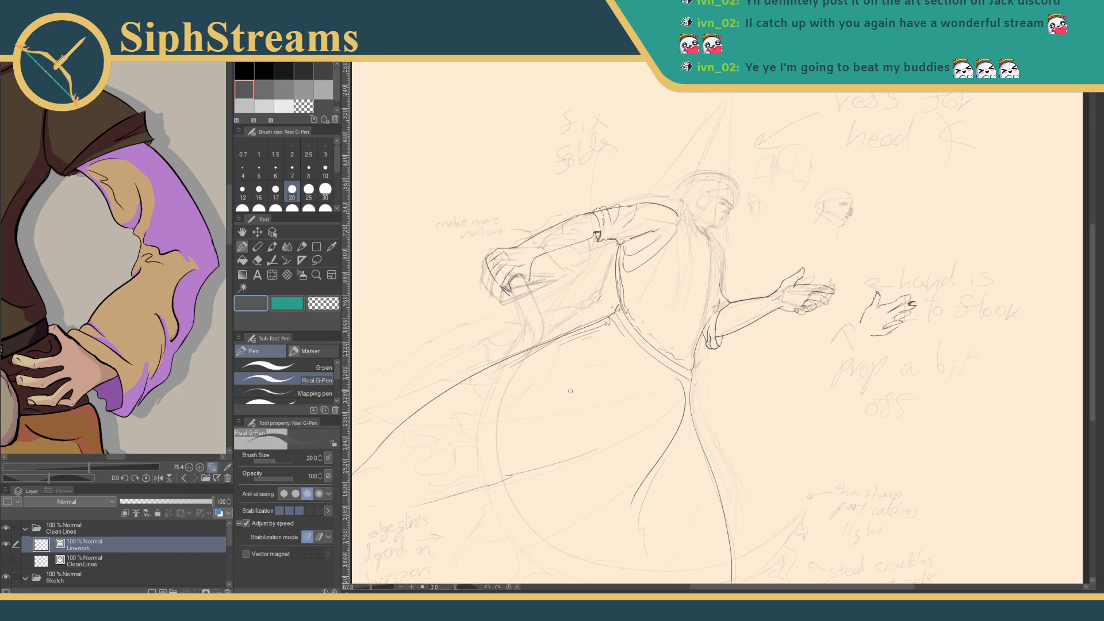
scroll(227, 546, "down", 5)
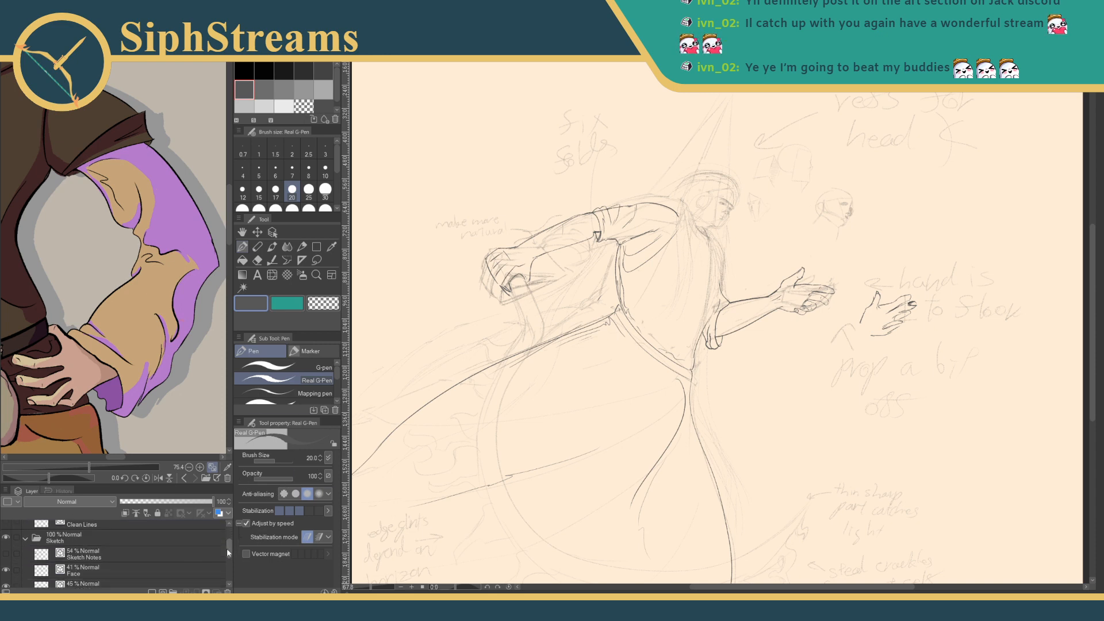
left_click_drag(230, 566, 224, 550)
left_click_drag(43, 392, 67, 377)
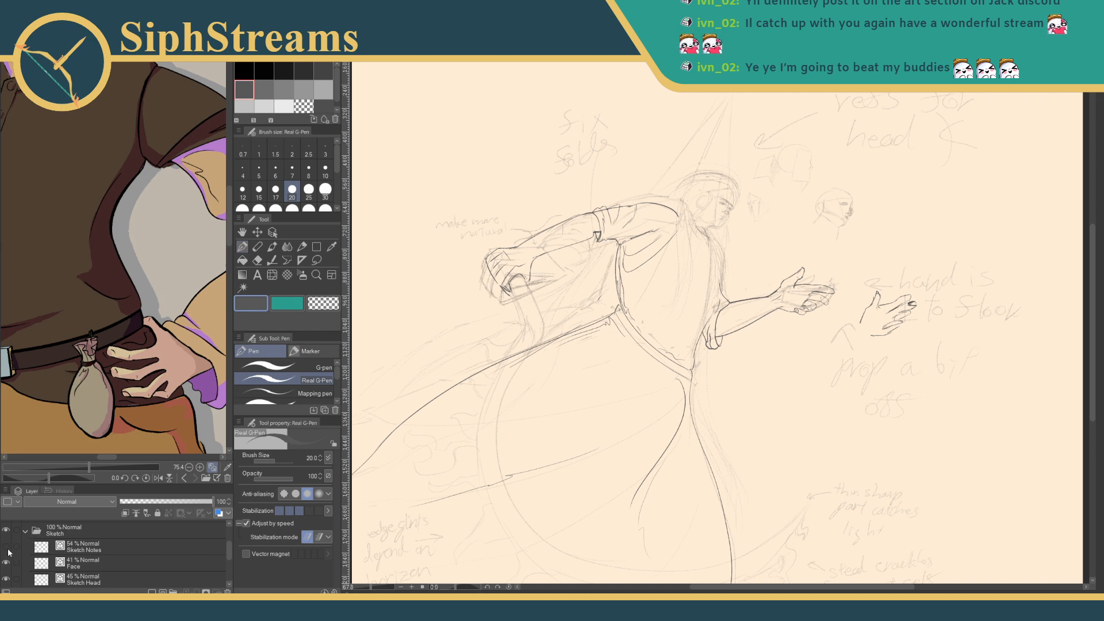
left_click(5, 531)
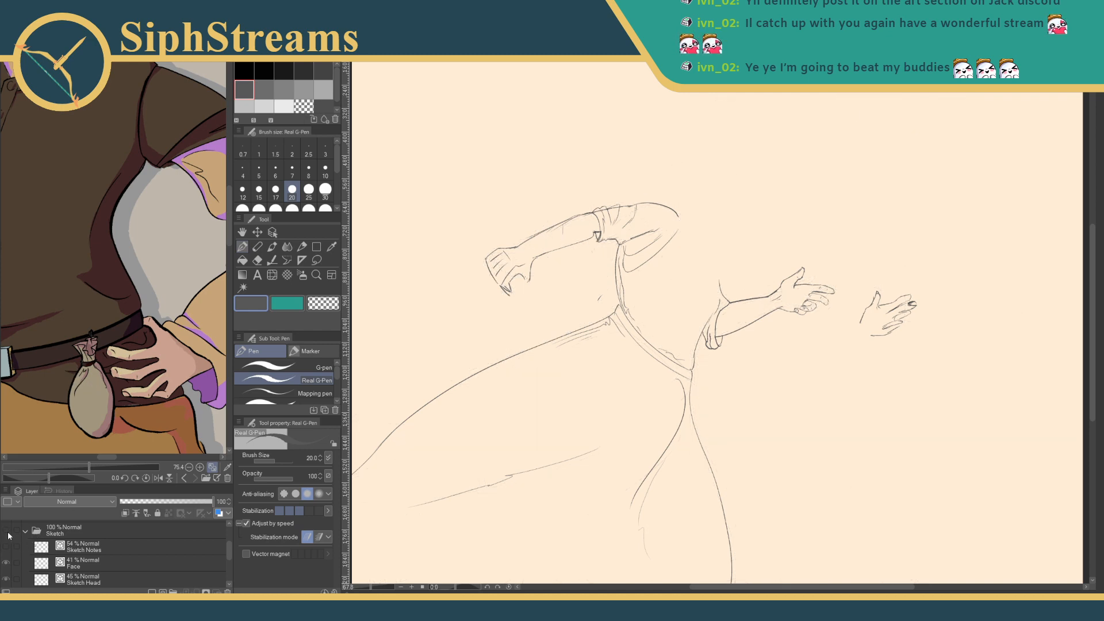
left_click(7, 530)
- Erase the practice hand drawn beside the character's open hand, using an eraser size of 20
left_click_drag(529, 415, 332, 499)
left_click_drag(370, 588, 379, 588)
left_click_drag(397, 532, 829, 293)
left_click_drag(527, 406, 297, 439)
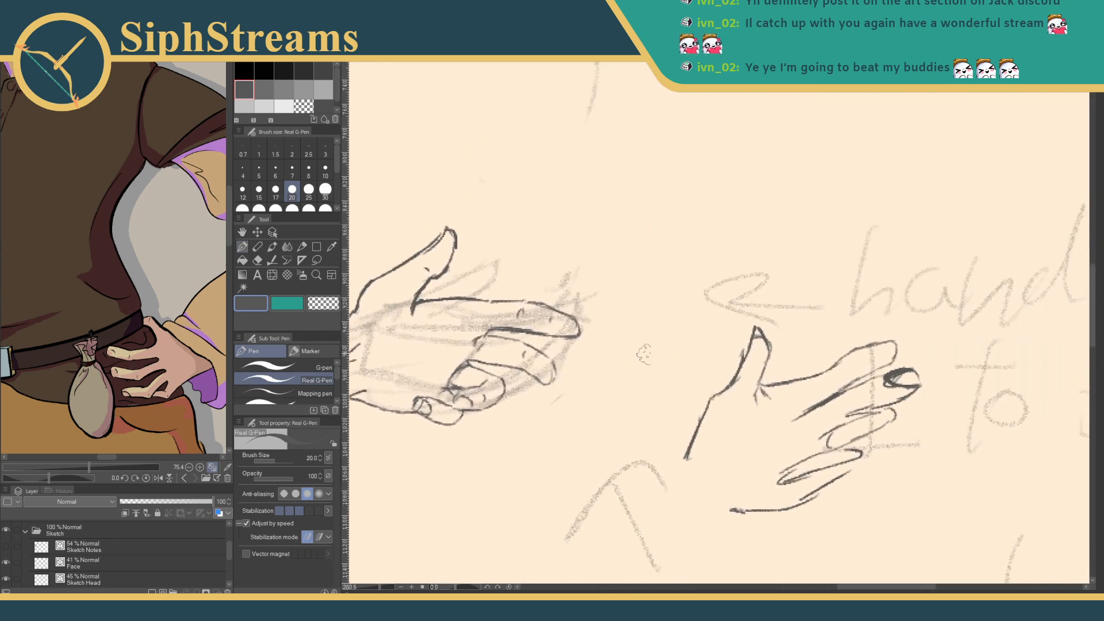
left_click_drag(717, 369, 736, 316)
key("e")
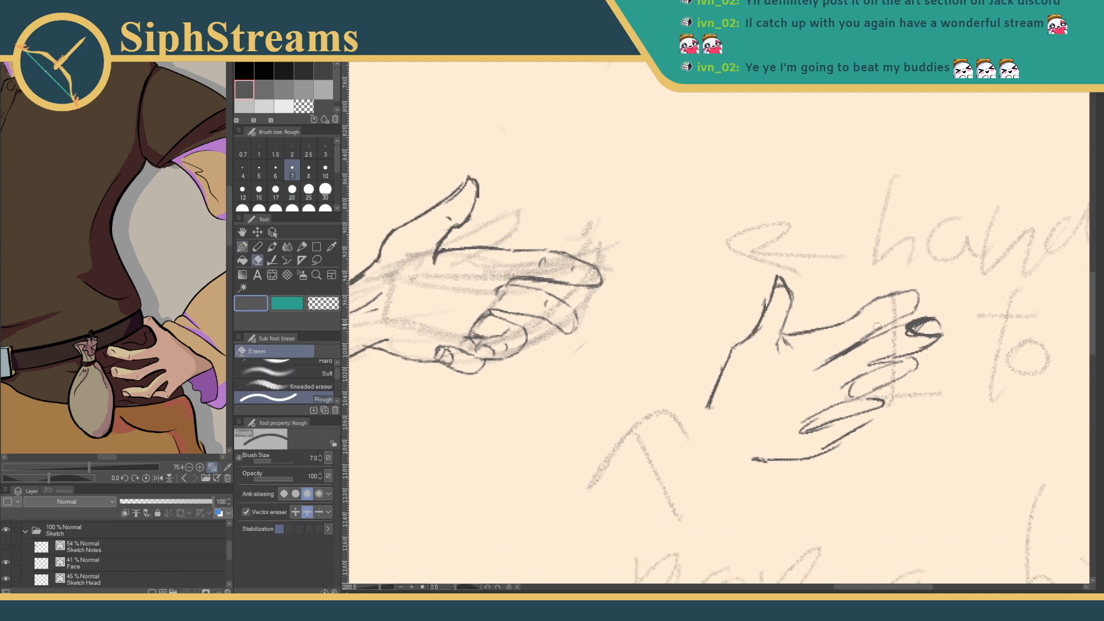
left_click_drag(725, 376, 752, 328)
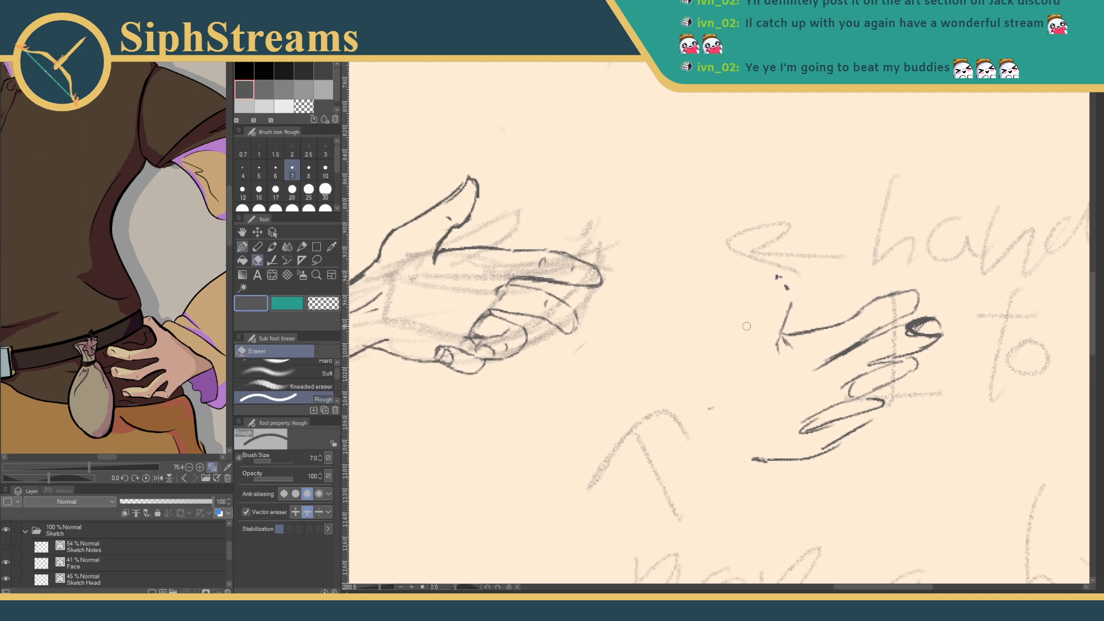
left_click(292, 193)
mouse_move(785, 281)
left_mouse_down()
mouse_move(875, 289)
mouse_move(784, 372)
mouse_move(795, 397)
mouse_move(857, 424)
left_mouse_up()
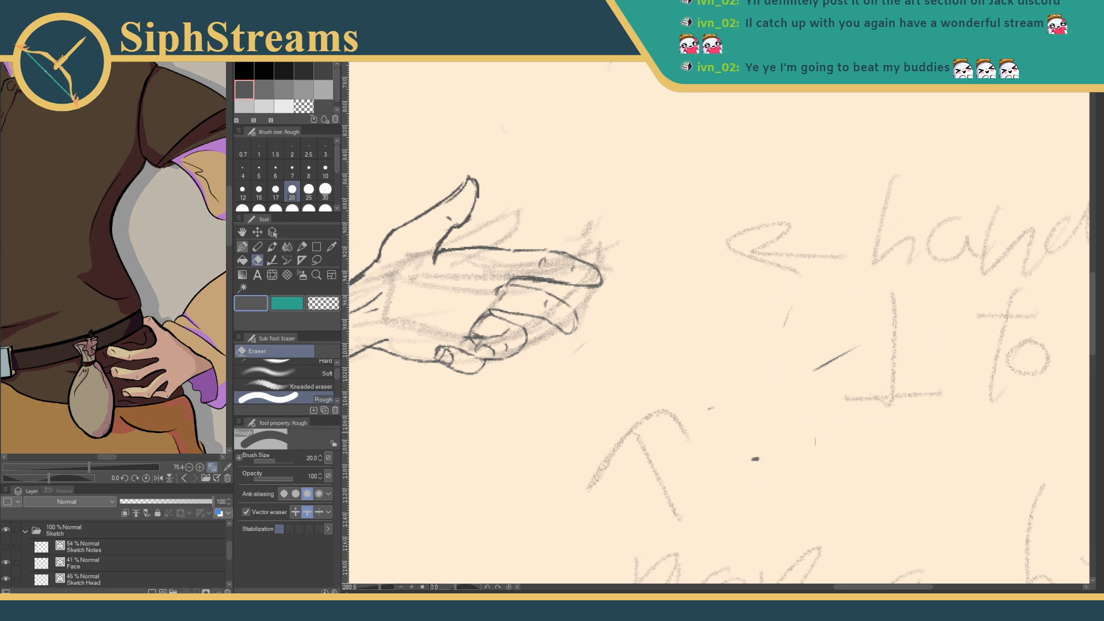
key("p")
key("e")
key("p")
- Erase the crease lines inside the wrist and the overshooting end of the forearm's lower line
mouse_move(589, 369)
left_mouse_down()
mouse_move(616, 338)
mouse_move(787, 389)
left_mouse_up()
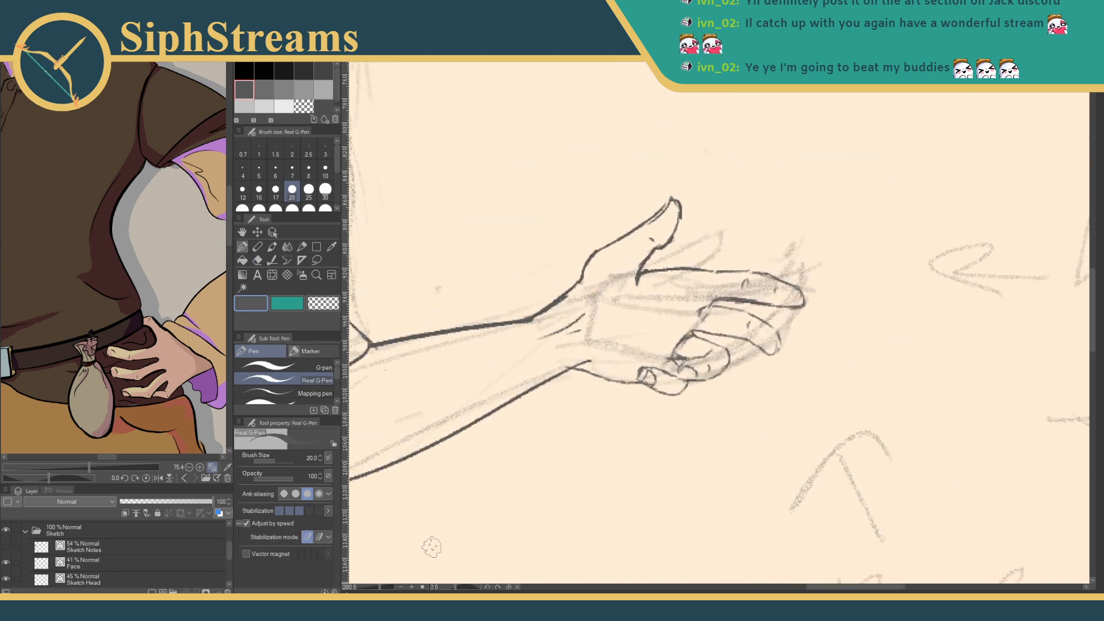
left_click_drag(382, 588, 388, 588)
mouse_move(413, 429)
left_mouse_down()
mouse_move(551, 350)
mouse_move(687, 369)
left_mouse_up()
key("e")
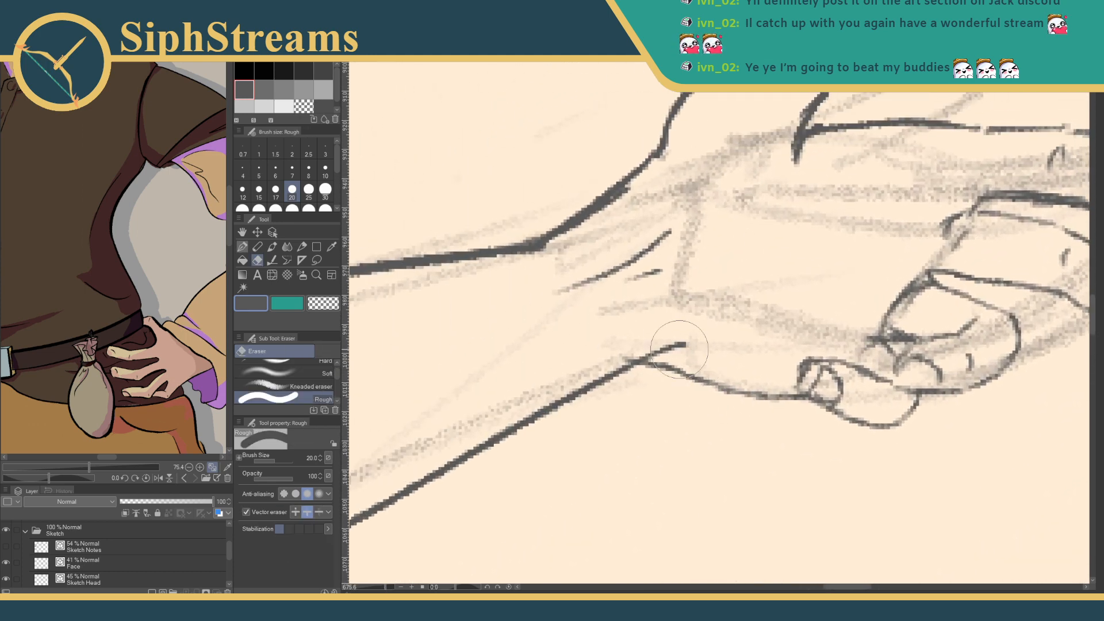
mouse_move(667, 251)
left_mouse_down()
mouse_move(545, 316)
mouse_move(562, 395)
mouse_move(553, 420)
left_mouse_up()
key("p")
key("e")
- Redraw the wrist's upper contour as one smooth curve from the thumb's base to the forearm, erasing the old angular line
left_click(256, 248)
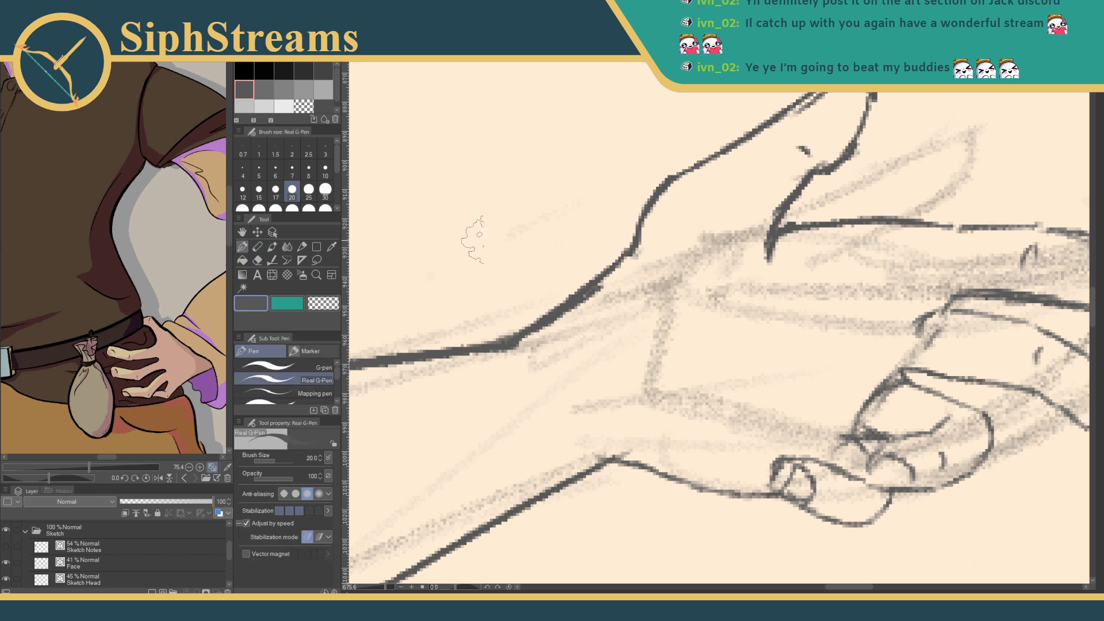
left_click_drag(638, 272, 746, 249)
left_click_drag(749, 197, 526, 331)
key("ctrl+z")
mouse_move(749, 196)
left_mouse_down()
mouse_move(630, 290)
mouse_move(518, 310)
left_mouse_up()
key("e")
mouse_move(764, 230)
left_mouse_down()
mouse_move(649, 314)
mouse_move(676, 308)
mouse_move(581, 368)
left_mouse_up()
key("p")
mouse_move(712, 350)
left_mouse_down()
mouse_move(567, 401)
mouse_move(595, 368)
mouse_move(586, 384)
left_mouse_up()
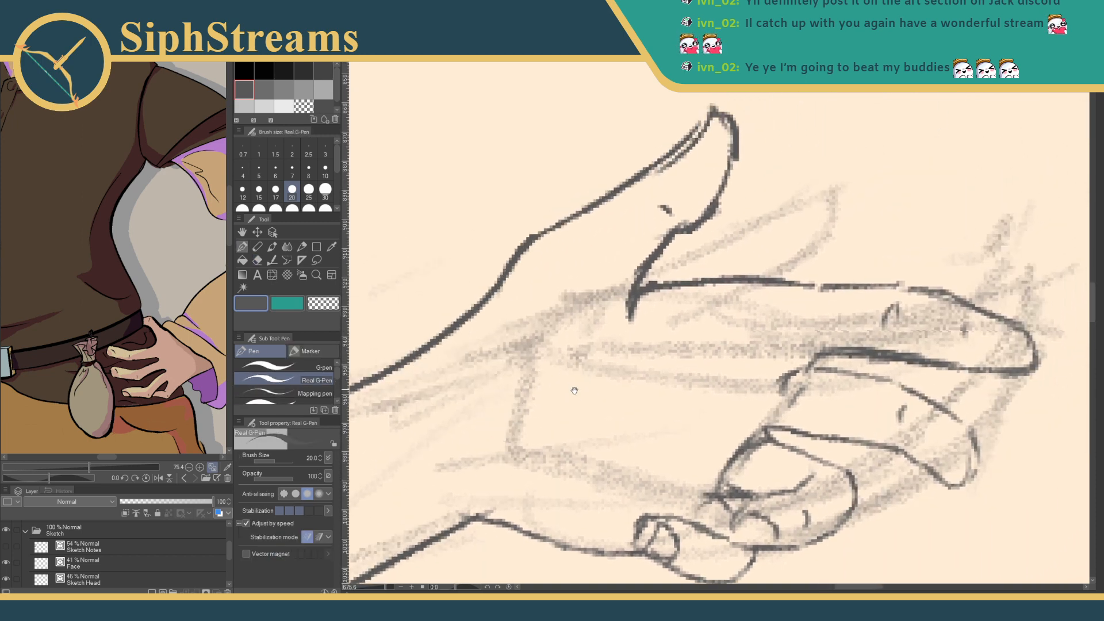
- Redraw the contour joining the bases of the index, middle and ring fingers, erasing the old overlapping line
key("e")
mouse_move(710, 420)
left_mouse_down()
mouse_move(732, 454)
mouse_move(774, 379)
mouse_move(791, 401)
left_mouse_up()
key("p")
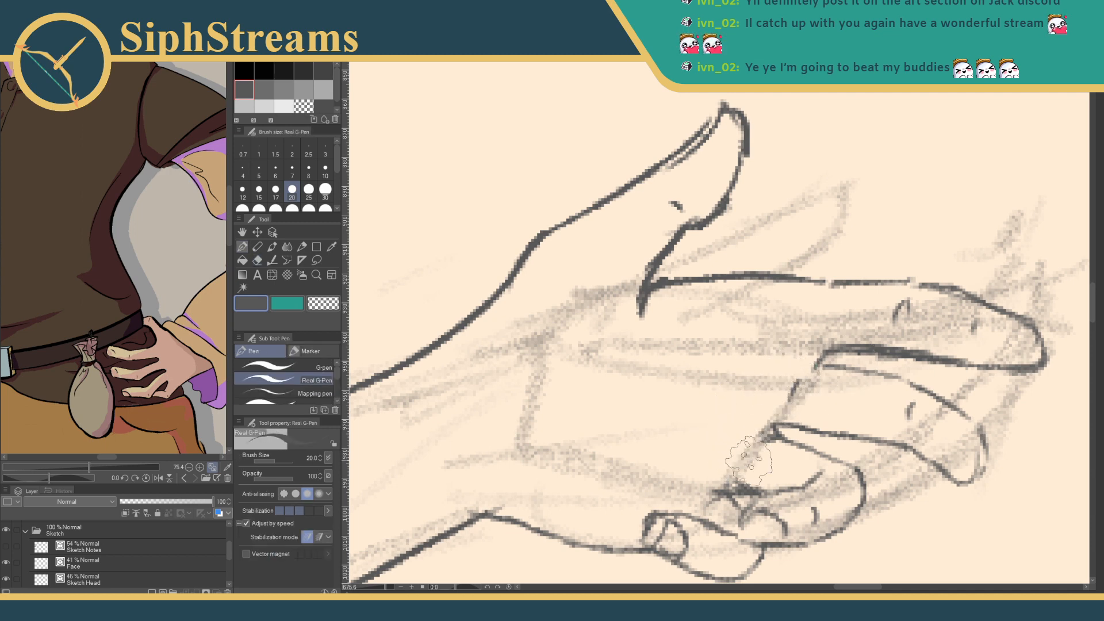
left_click_drag(767, 440, 739, 468)
left_click_drag(816, 357, 789, 401)
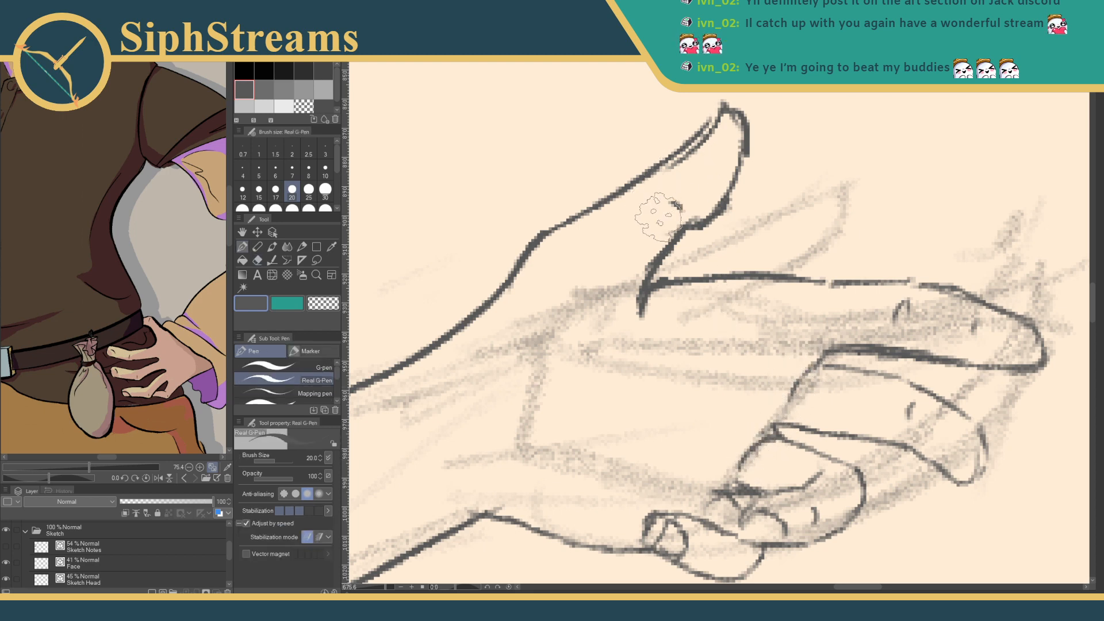
- Thin the thumb's outlines using Adjust line width set to Narrow 1.0 with a brush size of 20
left_click_drag(661, 216, 610, 333)
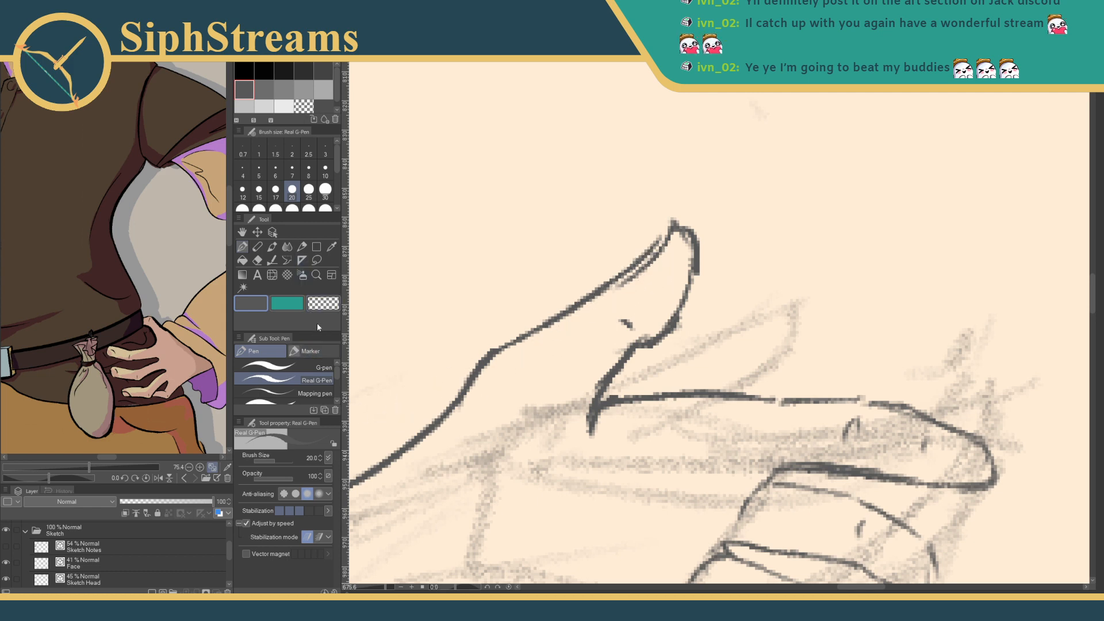
left_click(272, 260)
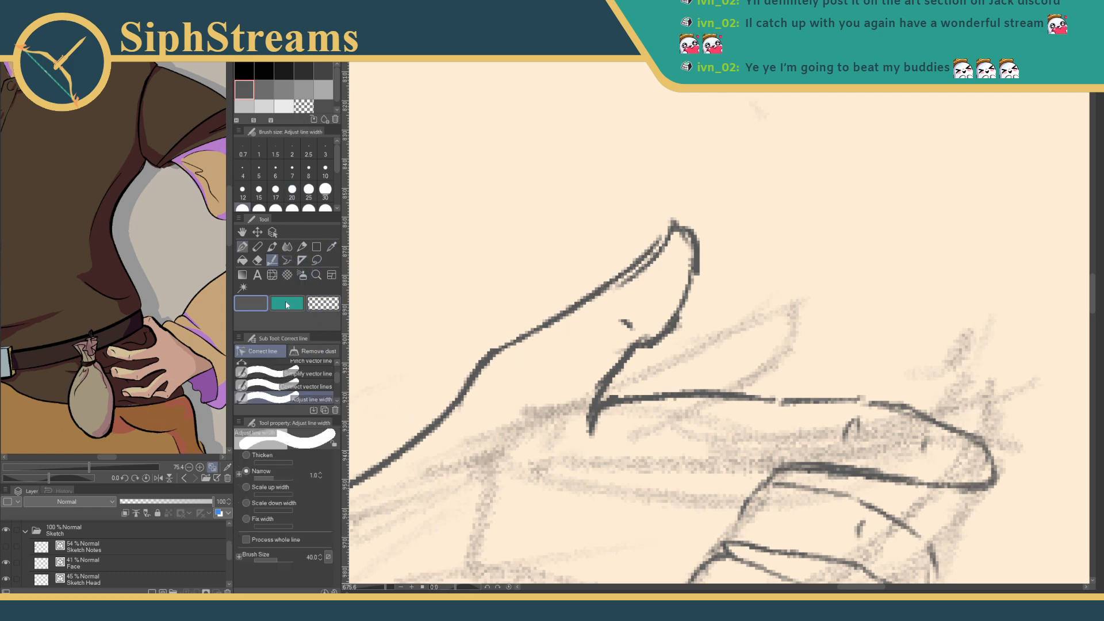
scroll(309, 398, "down", 2)
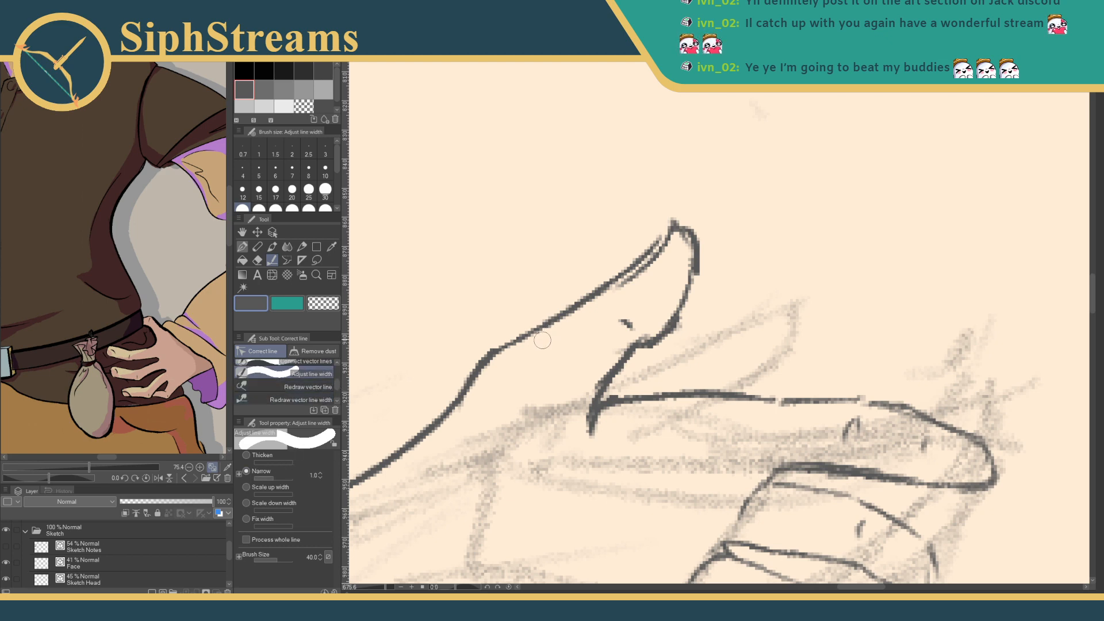
left_click(292, 189)
left_click_drag(477, 374, 652, 218)
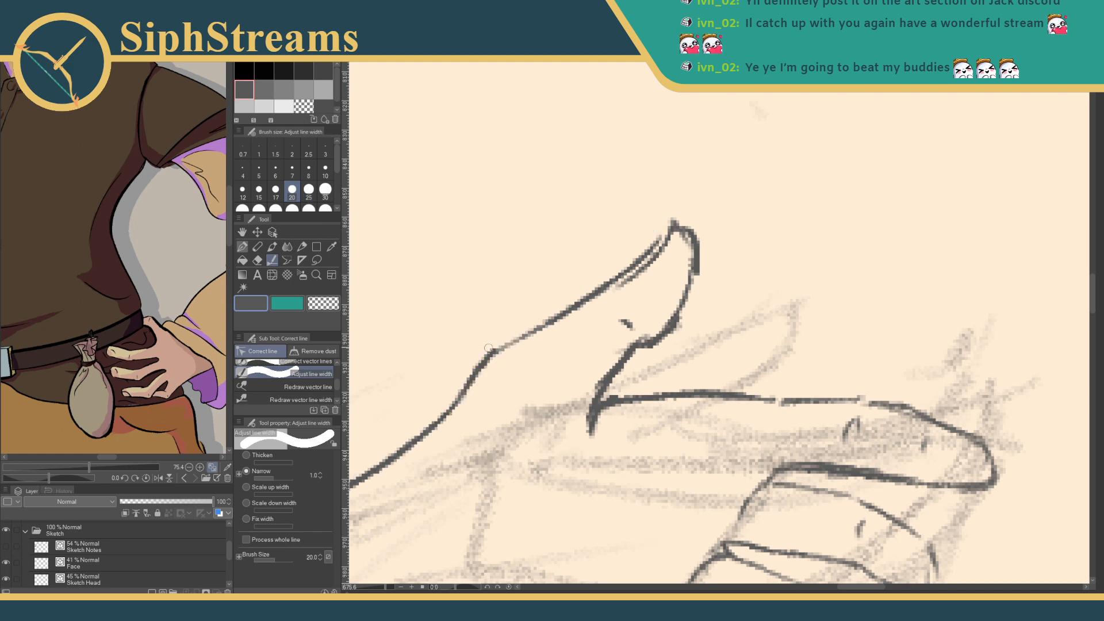
left_click_drag(505, 340, 478, 371)
mouse_move(580, 423)
left_mouse_down()
mouse_move(687, 242)
mouse_move(681, 232)
left_mouse_up()
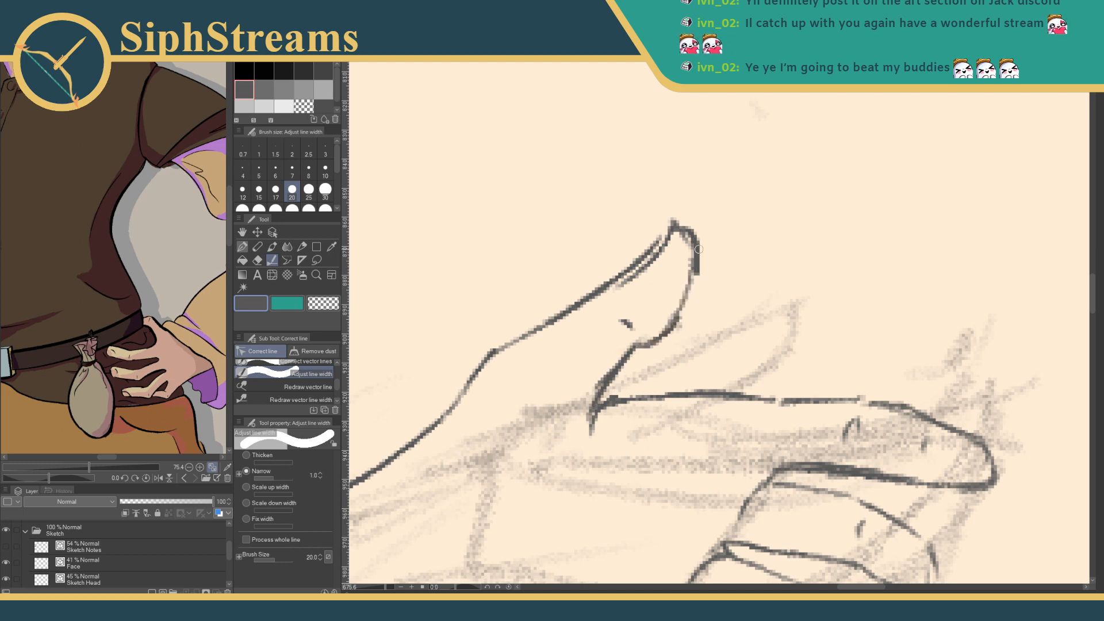
left_click_drag(694, 237, 700, 281)
- Narrow the outlines of the index finger, the curled fingers and the lower edge of the palm
mouse_move(610, 386)
left_mouse_down()
mouse_move(591, 429)
mouse_move(646, 393)
mouse_move(776, 397)
left_mouse_up()
mouse_move(752, 341)
left_mouse_down()
mouse_move(759, 347)
mouse_move(576, 249)
left_mouse_up()
left_click_drag(639, 307, 815, 368)
left_click_drag(641, 374, 808, 393)
left_click_drag(596, 416, 689, 340)
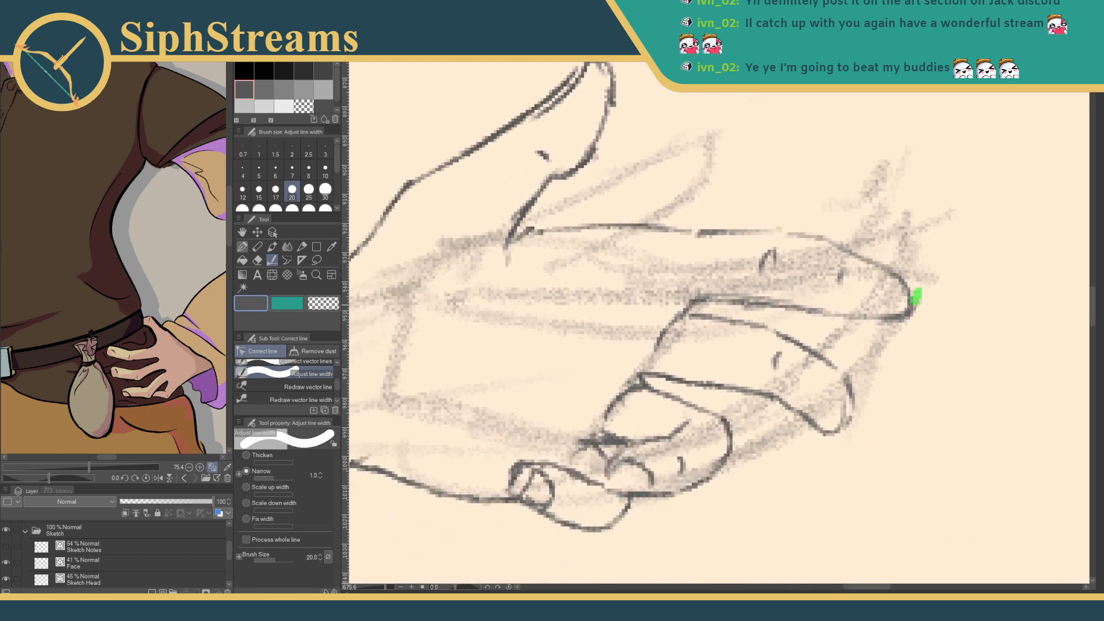
left_click_drag(919, 295, 888, 340)
left_click_drag(651, 386, 725, 479)
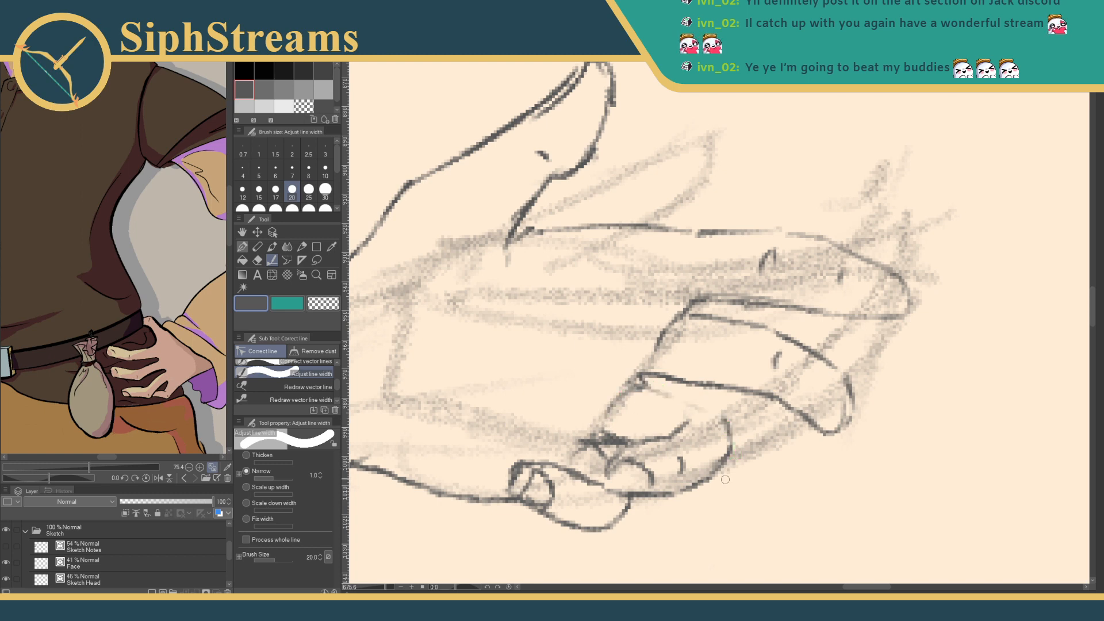
mouse_move(603, 442)
left_mouse_down()
mouse_move(614, 448)
mouse_move(514, 491)
left_mouse_up()
mouse_move(534, 431)
left_mouse_down()
mouse_move(705, 363)
mouse_move(690, 399)
left_mouse_up()
- Narrow the upper and lower contour lines of the forearm between the wrist and the sleeve
left_click_drag(440, 464, 777, 325)
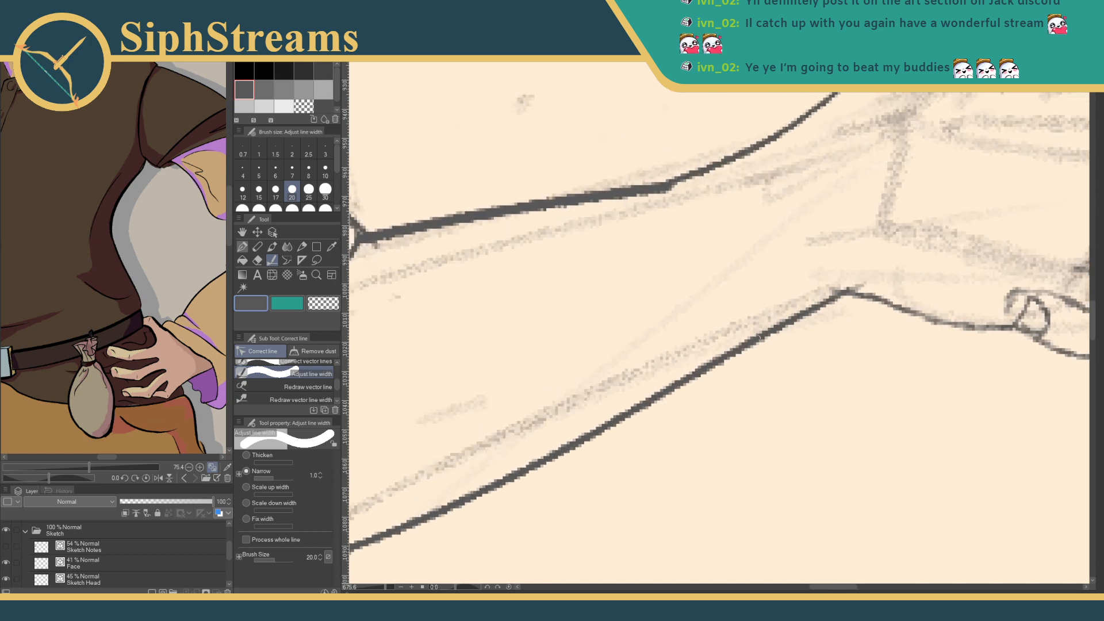
left_click_drag(910, 295, 896, 340)
left_click_drag(777, 348, 568, 451)
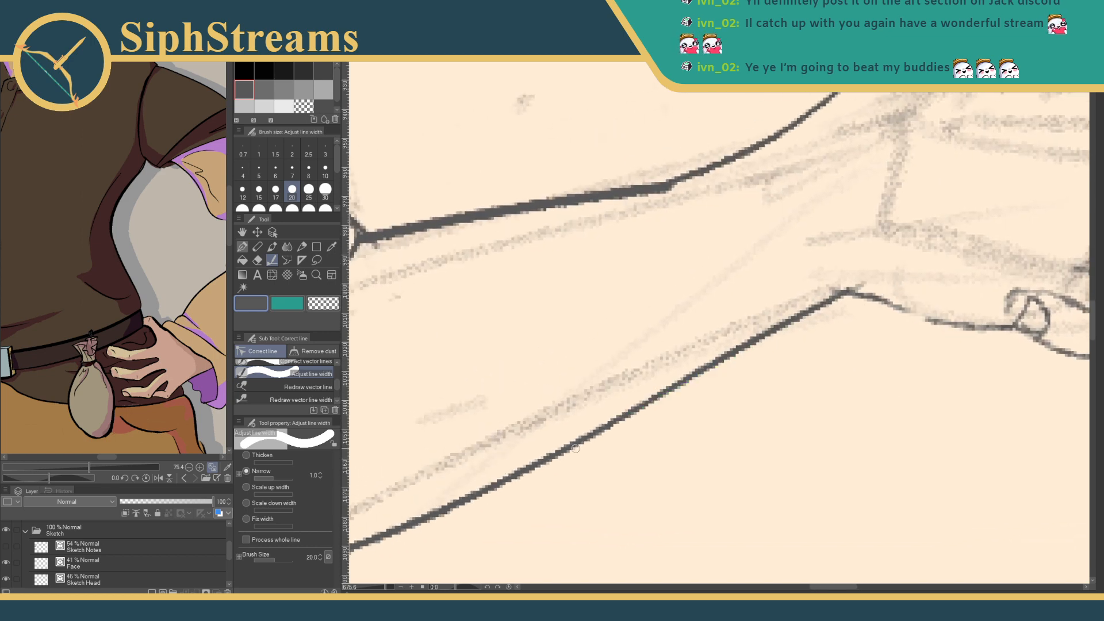
left_click_drag(624, 192, 413, 234)
left_click_drag(575, 188, 412, 230)
left_click_drag(564, 422, 432, 512)
- Hide the Sketch folder to check the thinned lines of the arm and hand on their own
mouse_move(386, 587)
left_mouse_down()
mouse_move(368, 587)
mouse_move(378, 587)
left_mouse_up()
left_click(7, 532)
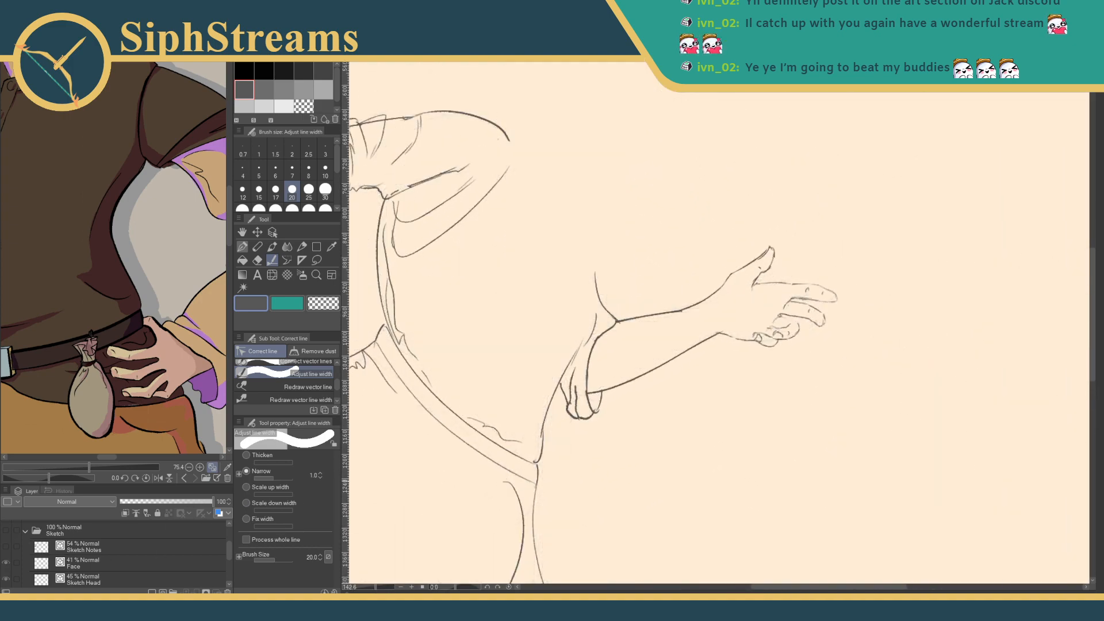
left_click_drag(588, 486, 487, 518)
left_click_drag(376, 588, 386, 587)
left_click_drag(529, 464, 500, 322)
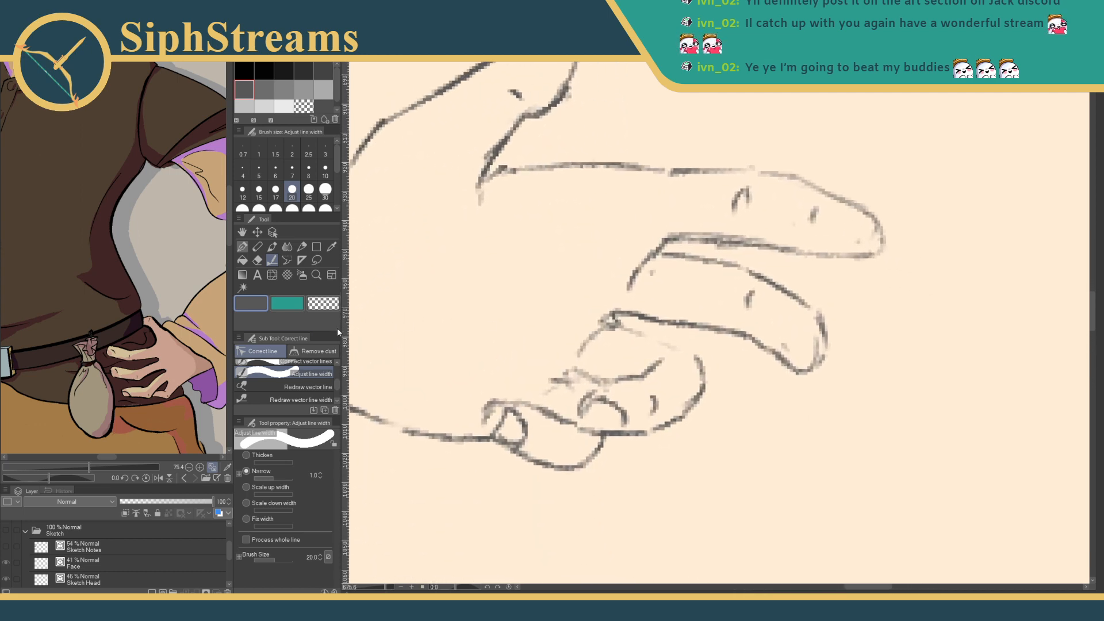
- Ink the missing lines around the curled ring and little fingers and a crease on the index finger with the Real G-Pen
left_click(243, 248)
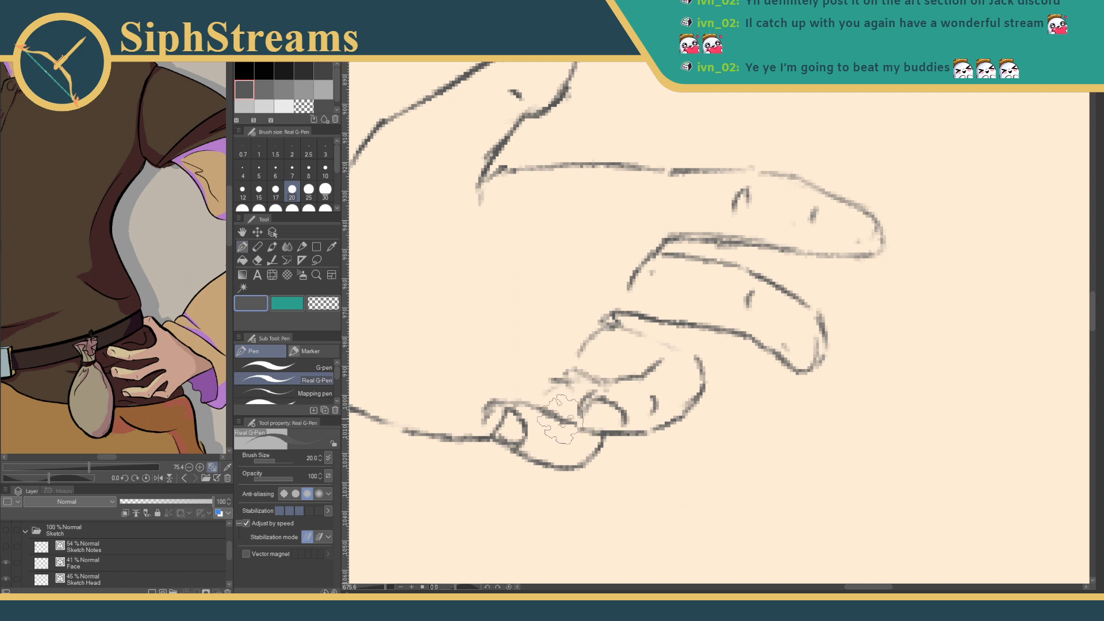
left_click_drag(564, 385, 579, 425)
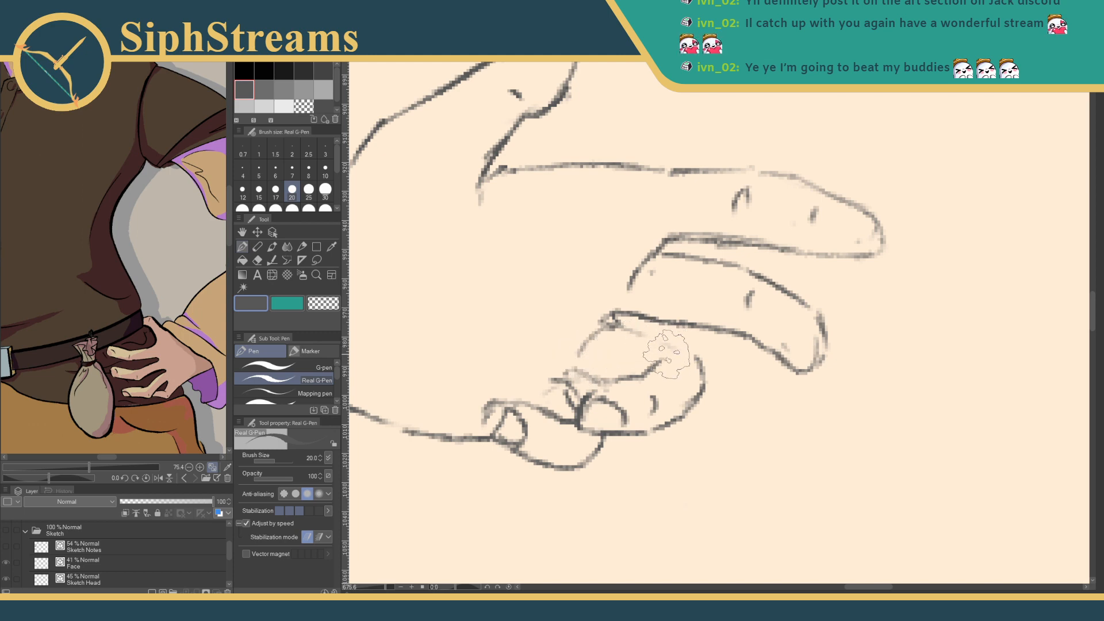
mouse_move(706, 360)
left_mouse_down()
mouse_move(613, 320)
mouse_move(721, 335)
left_mouse_up()
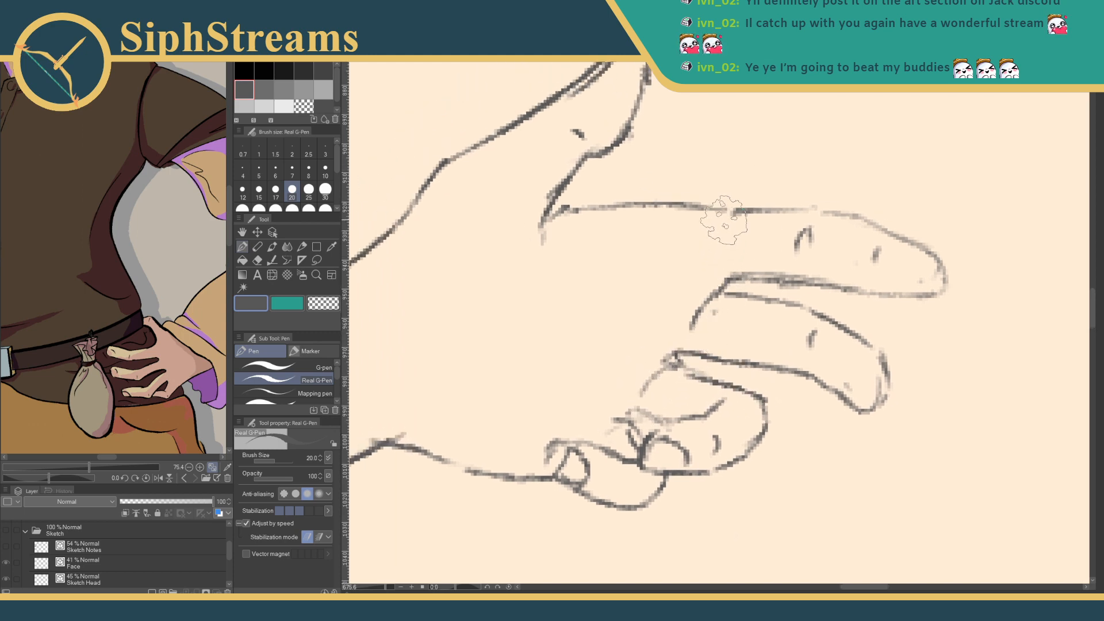
mouse_move(666, 245)
left_mouse_down()
mouse_move(743, 245)
mouse_move(747, 265)
left_mouse_up()
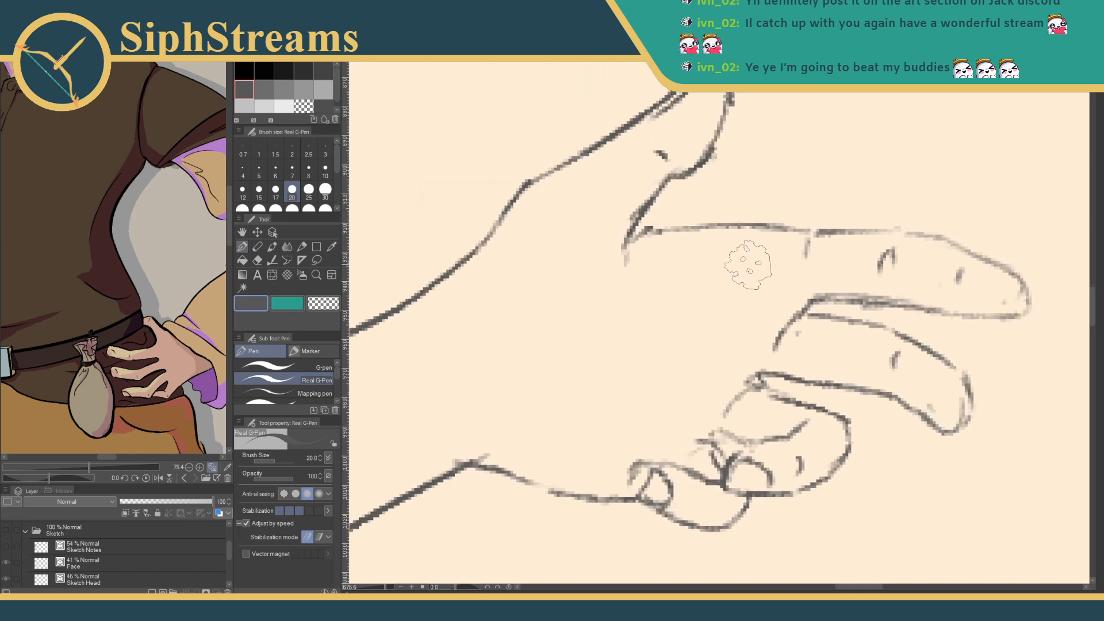
left_click_drag(836, 335, 757, 303)
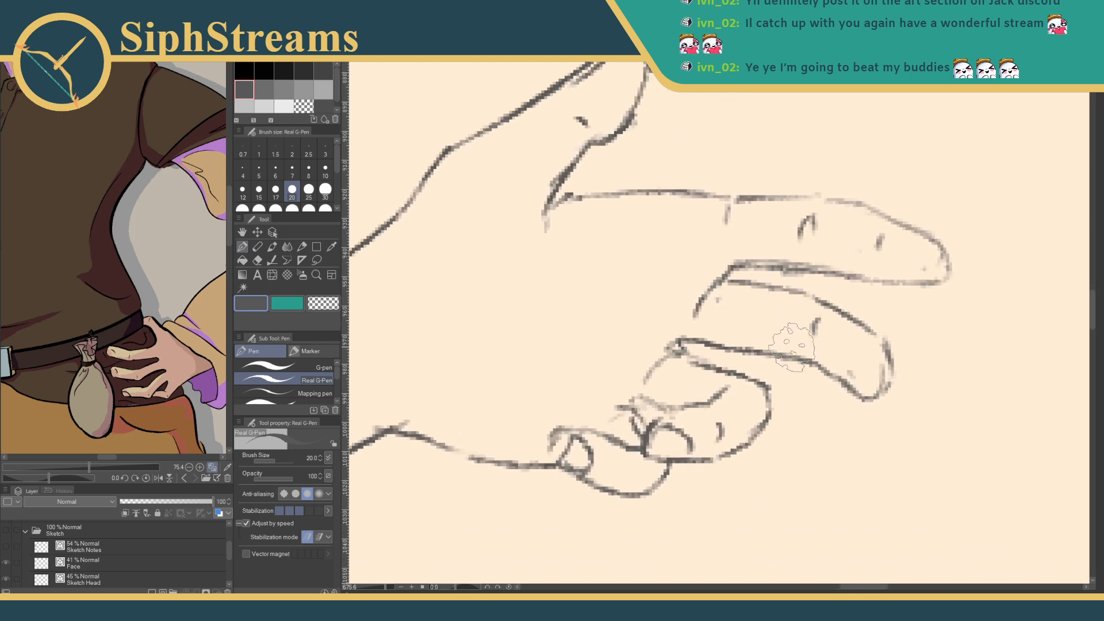
- Erase the line at the lower side of the middle finger's tip, using an eraser size of 7
key("e")
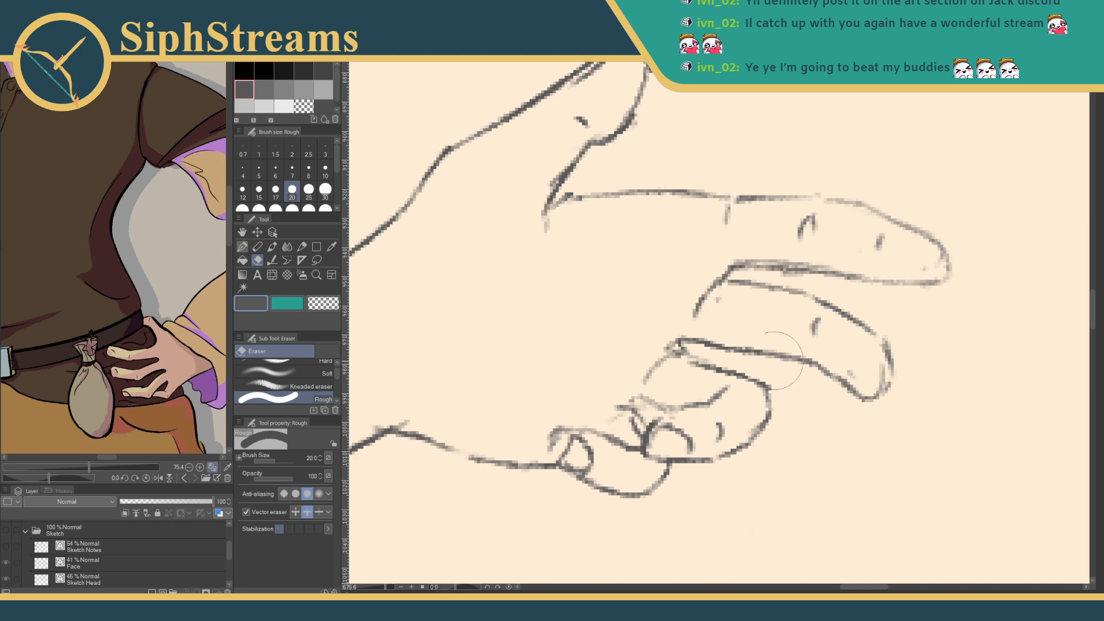
left_click(292, 170)
left_click_drag(854, 358, 874, 372)
key("p")
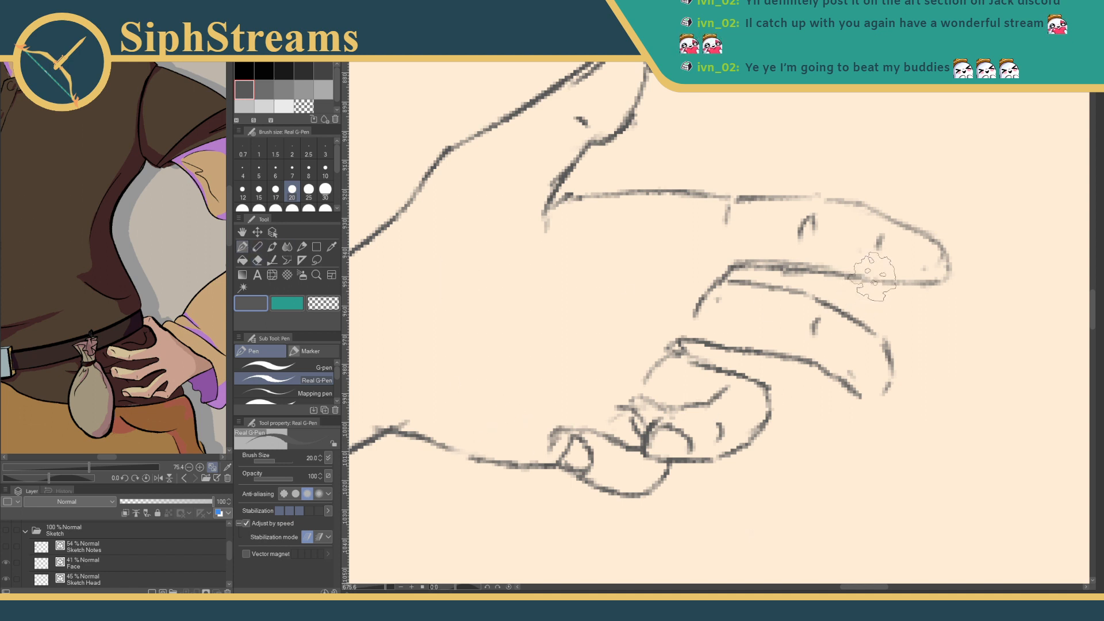
- Redraw the underside of the index fingertip as a rounder curve, undoing the first attempts and cleaning up the leftover line
left_click_drag(871, 281, 951, 283)
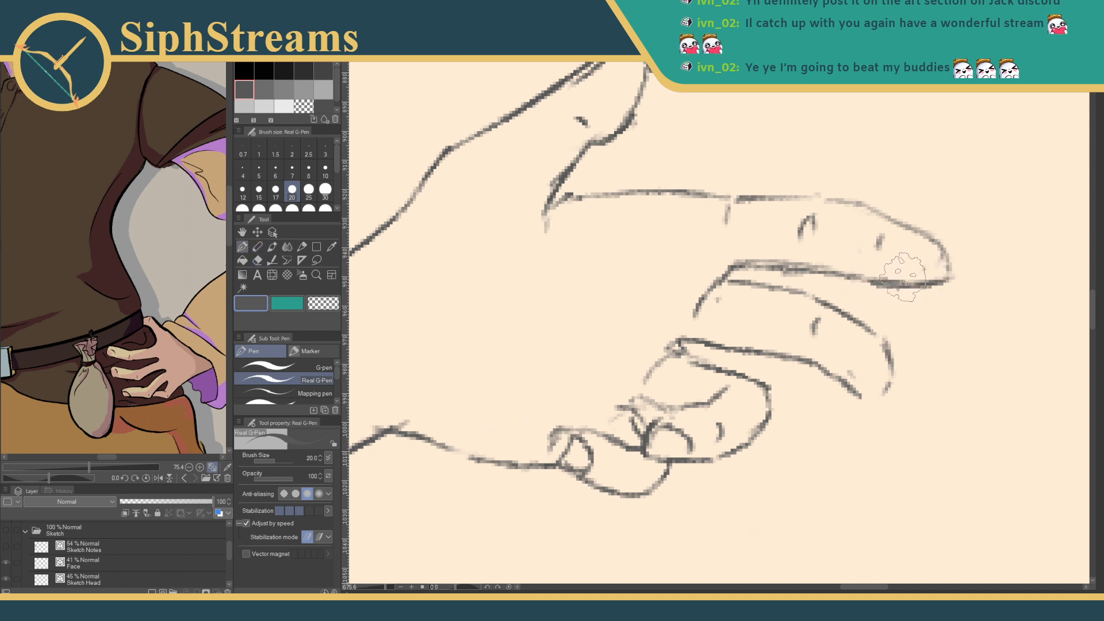
key("ctrl+z")
left_click_drag(868, 280, 944, 279)
key("ctrl+z")
left_click_drag(871, 280, 948, 276)
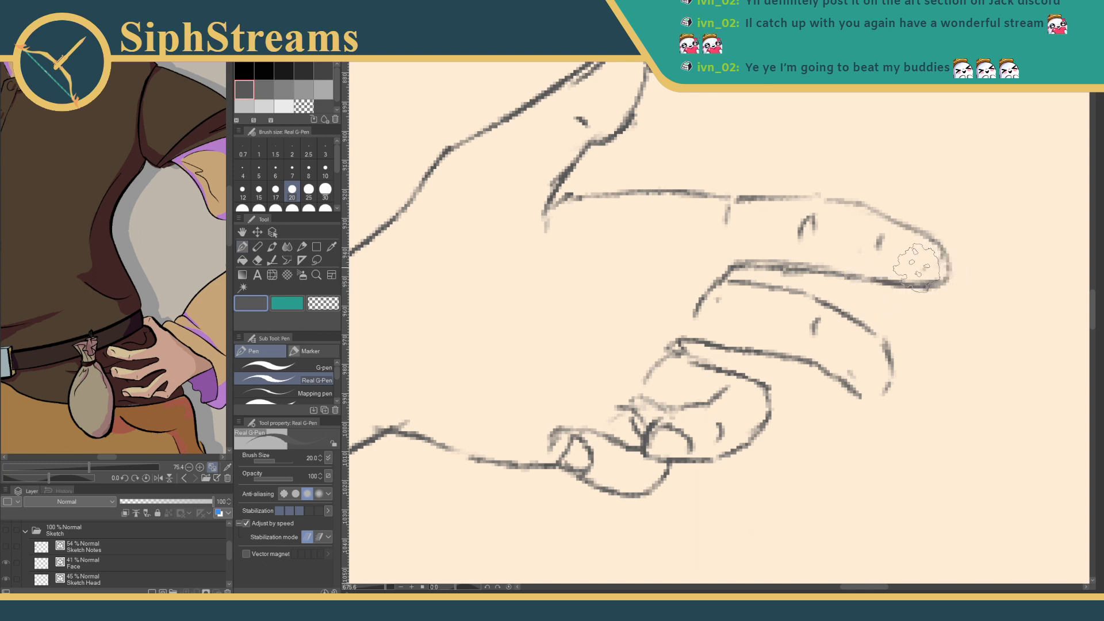
key("e")
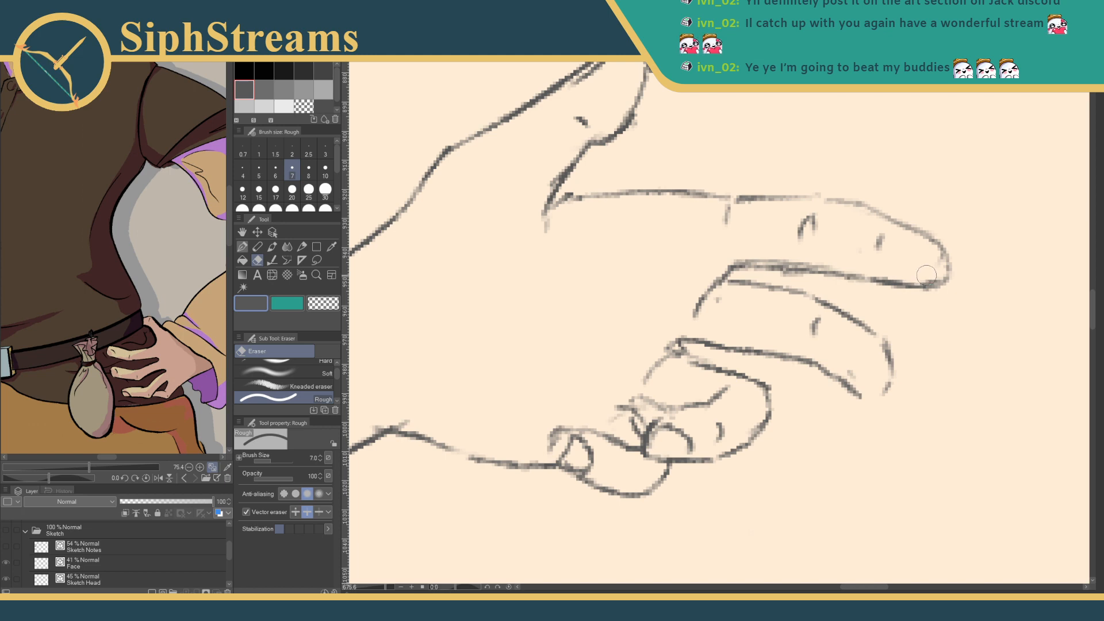
key("p")
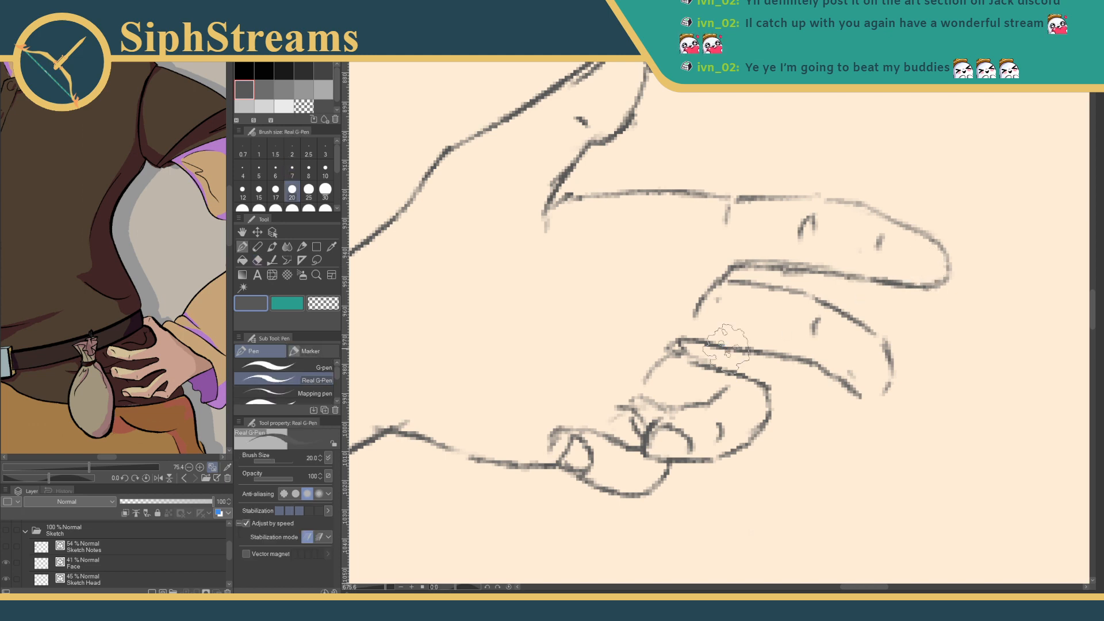
- Handwrite the note "meh width" above the bent arm and collapse the Sketch folder in the layer list
left_click_drag(386, 587, 373, 588)
left_click_drag(423, 518, 537, 462)
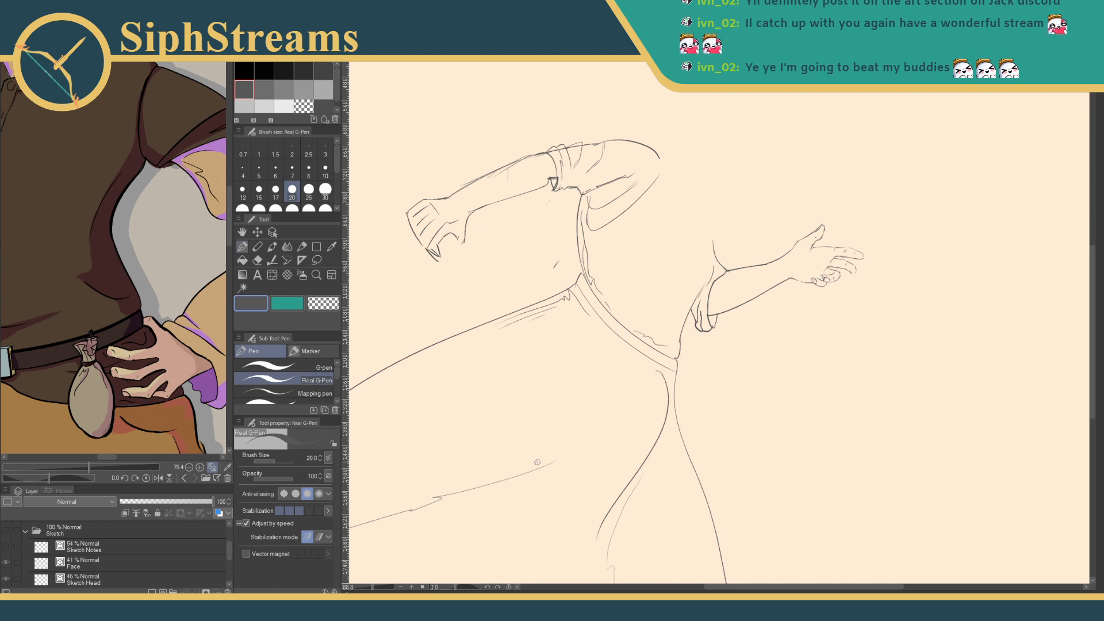
mouse_move(499, 292)
left_mouse_down()
mouse_move(554, 300)
mouse_move(573, 327)
left_mouse_up()
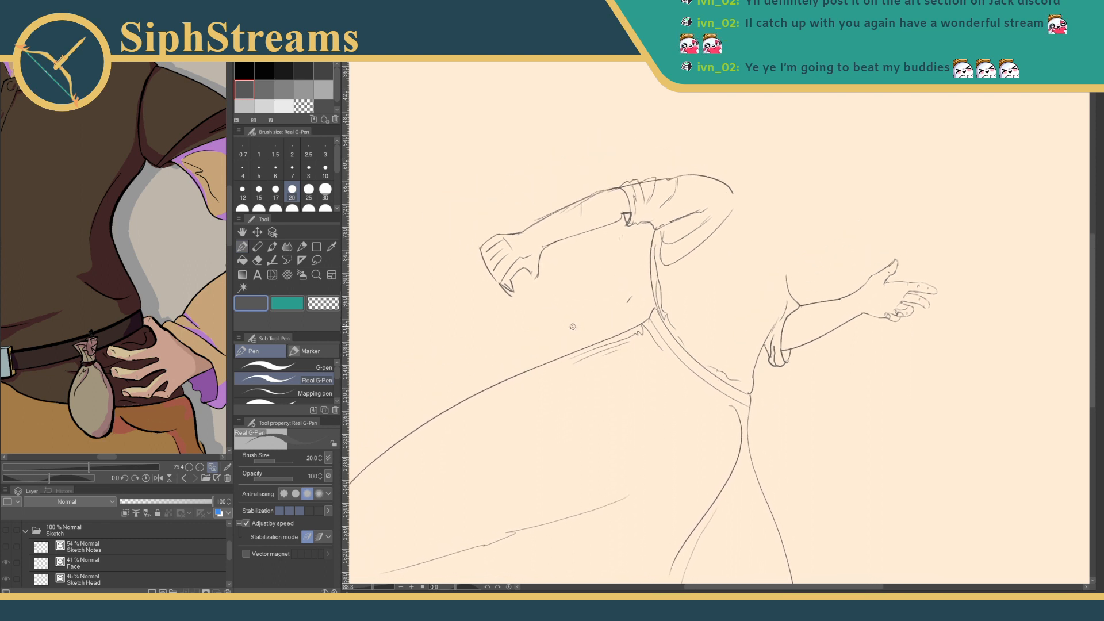
mouse_move(570, 186)
left_mouse_down()
mouse_move(643, 164)
mouse_move(647, 147)
mouse_move(670, 164)
left_mouse_up()
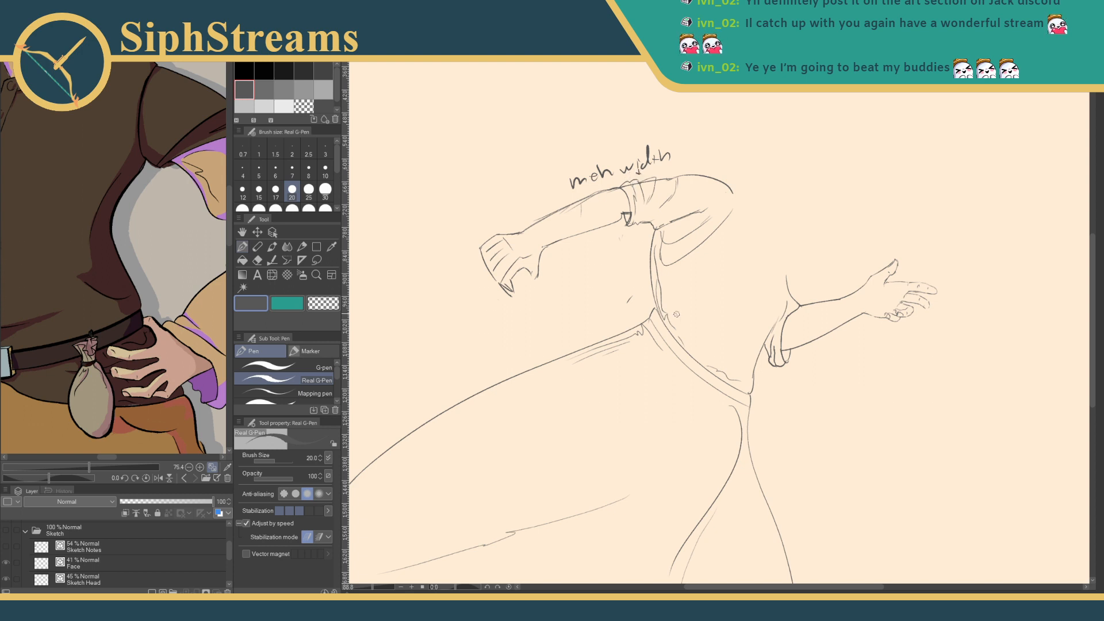
left_click(25, 531)
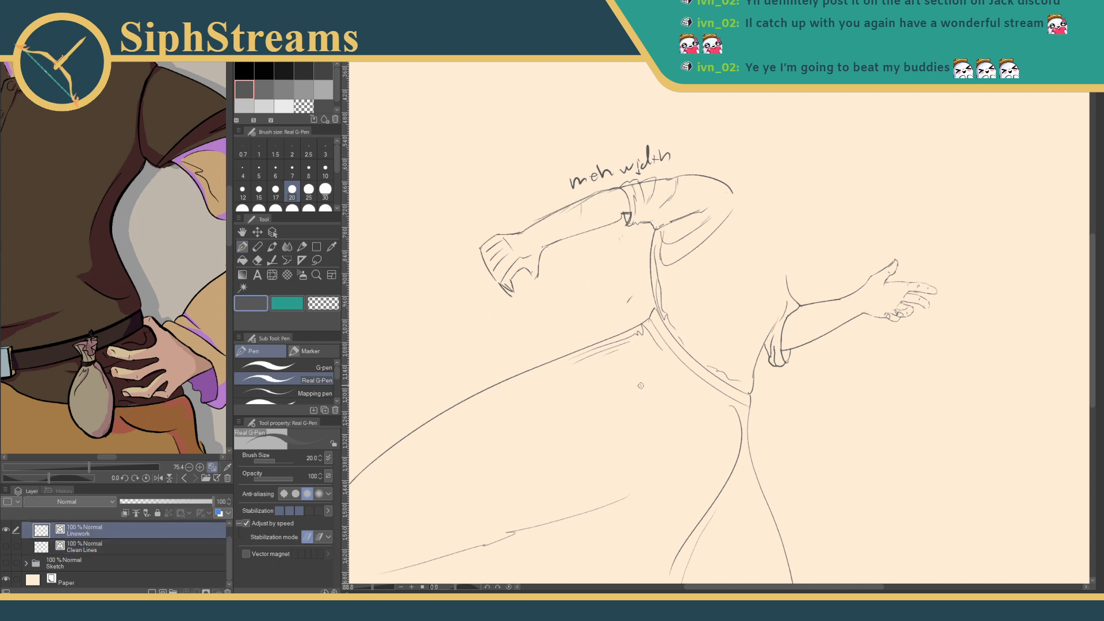
- Erase the long loose line below the extended leg's upper contour on the Linework layer
mouse_move(609, 378)
left_mouse_down()
mouse_move(612, 275)
mouse_move(644, 210)
mouse_move(703, 234)
left_mouse_up()
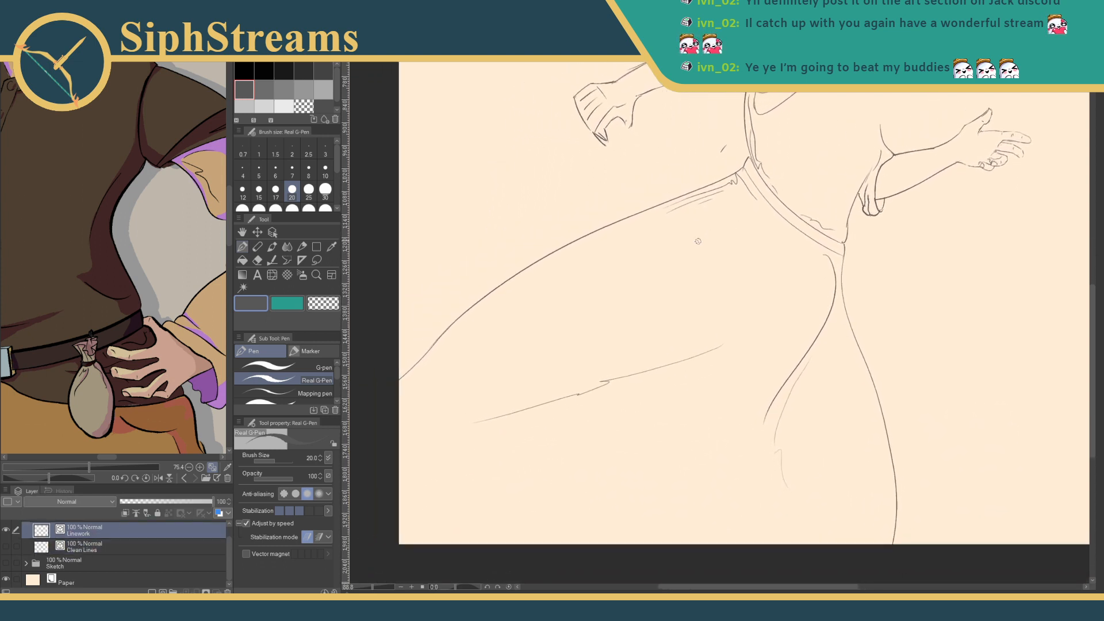
key("e")
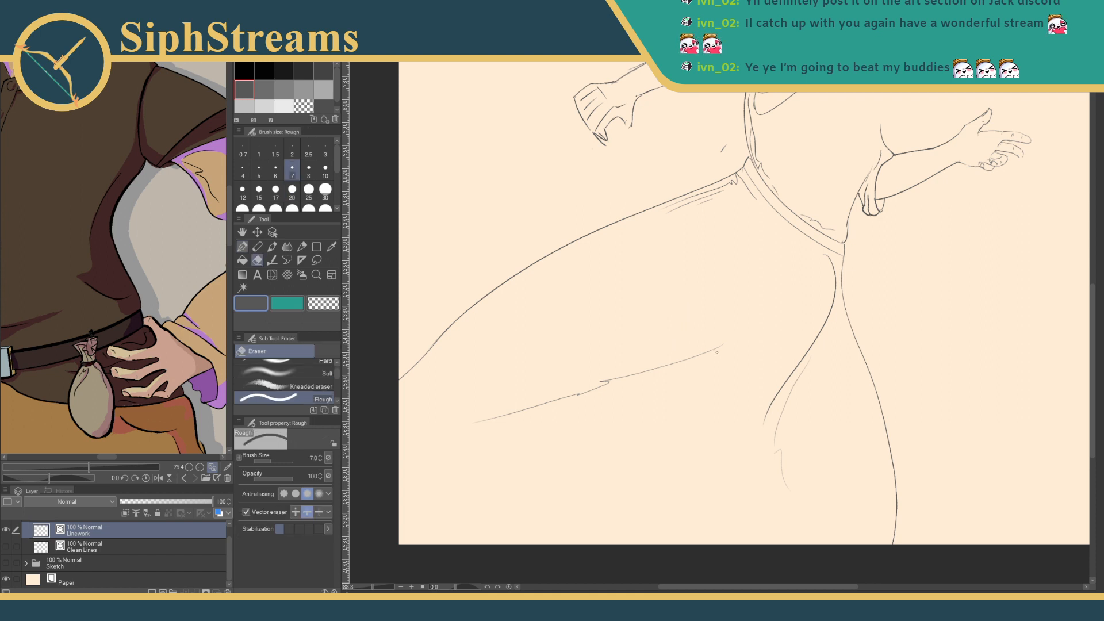
left_click(707, 352)
key("p")
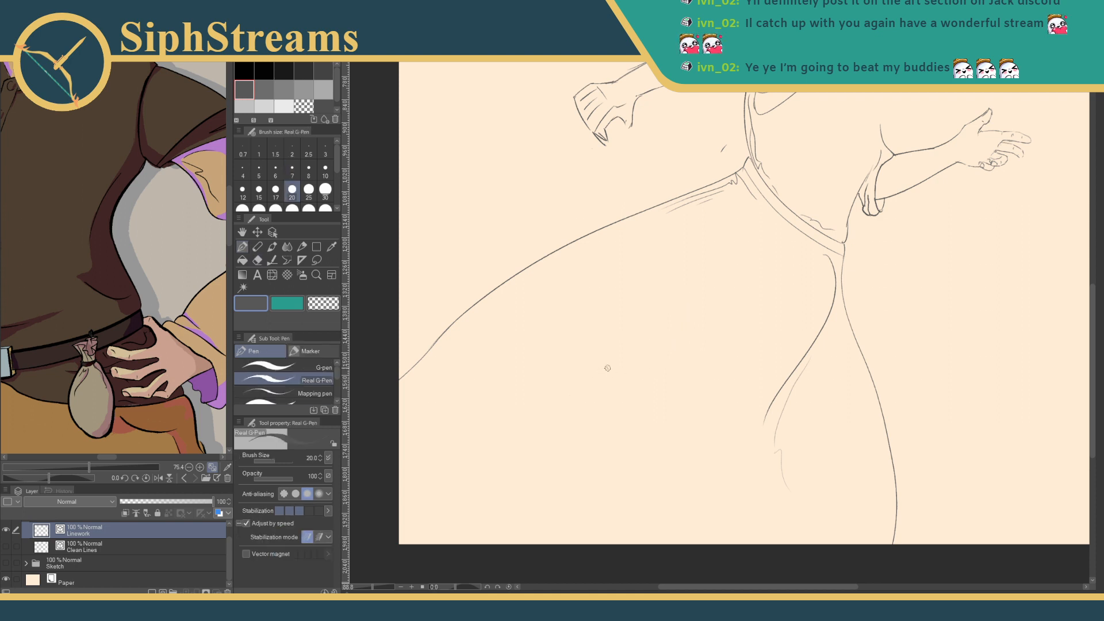
- Examine the lower trouser leg and its folds in the coloured reference picture
left_click_drag(124, 443, 144, 220)
left_click_drag(72, 380, 136, 272)
left_click_drag(496, 332, 607, 323)
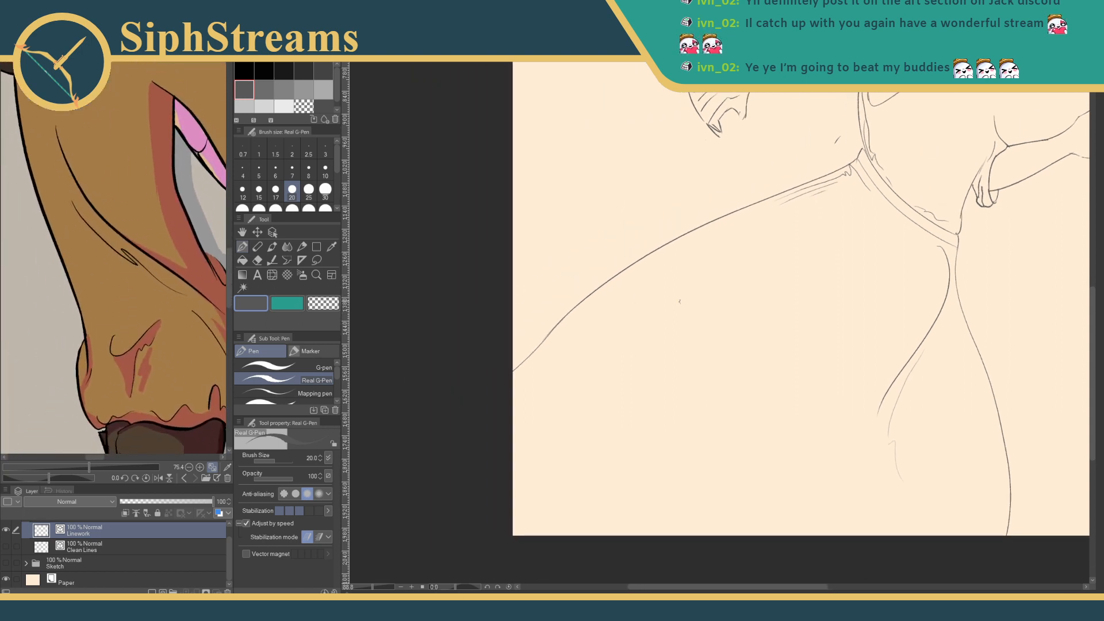
left_click_drag(738, 328, 462, 296)
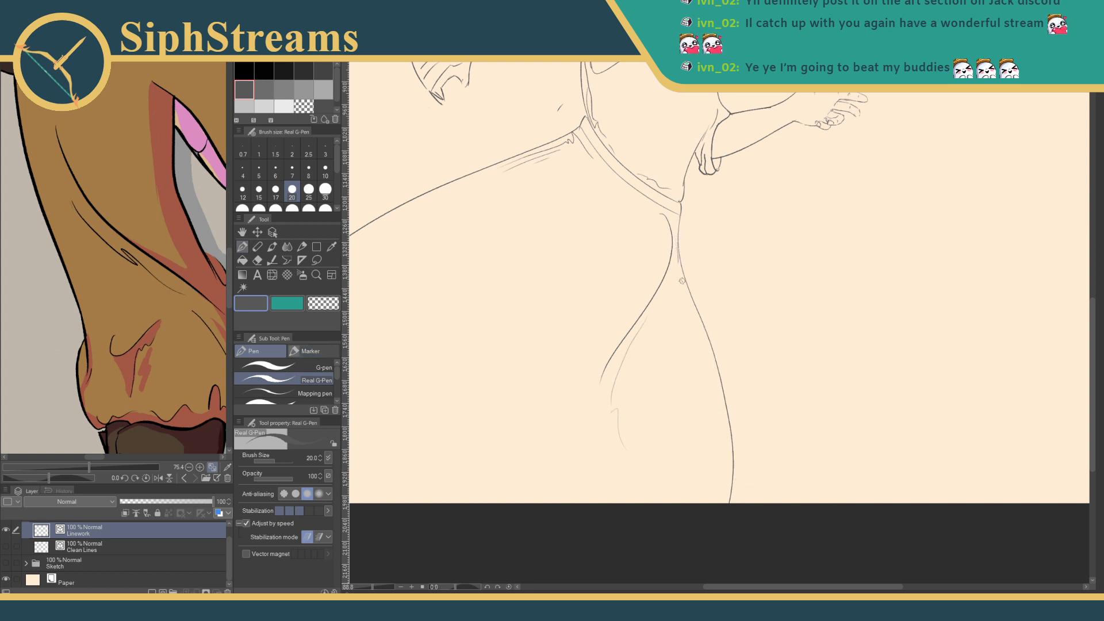
mouse_move(678, 231)
left_mouse_down()
mouse_move(674, 277)
mouse_move(723, 388)
mouse_move(720, 465)
left_mouse_up()
key("ctrl+z")
- Show the Sketch folder again beneath the inked legs
left_click_drag(679, 222, 703, 250)
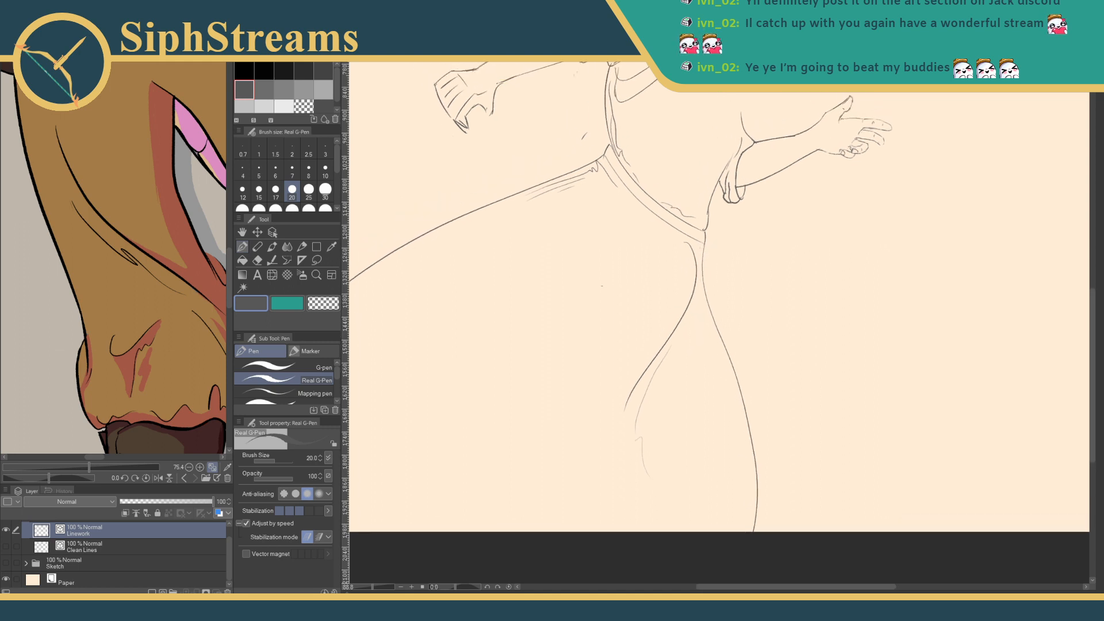
left_click(7, 564)
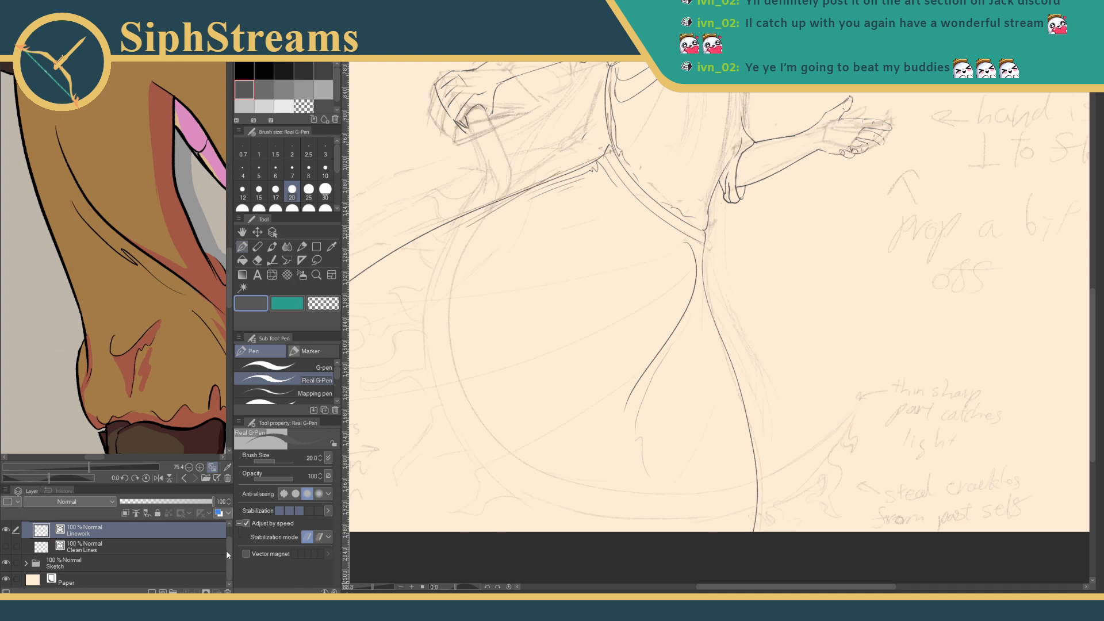
- Expand the Sketch and Rough Bits folders and compare the Shaping Up and Perspetive for Proportions layers against the leg linework
left_click(25, 564)
left_click_drag(229, 546, 223, 580)
left_click(33, 564)
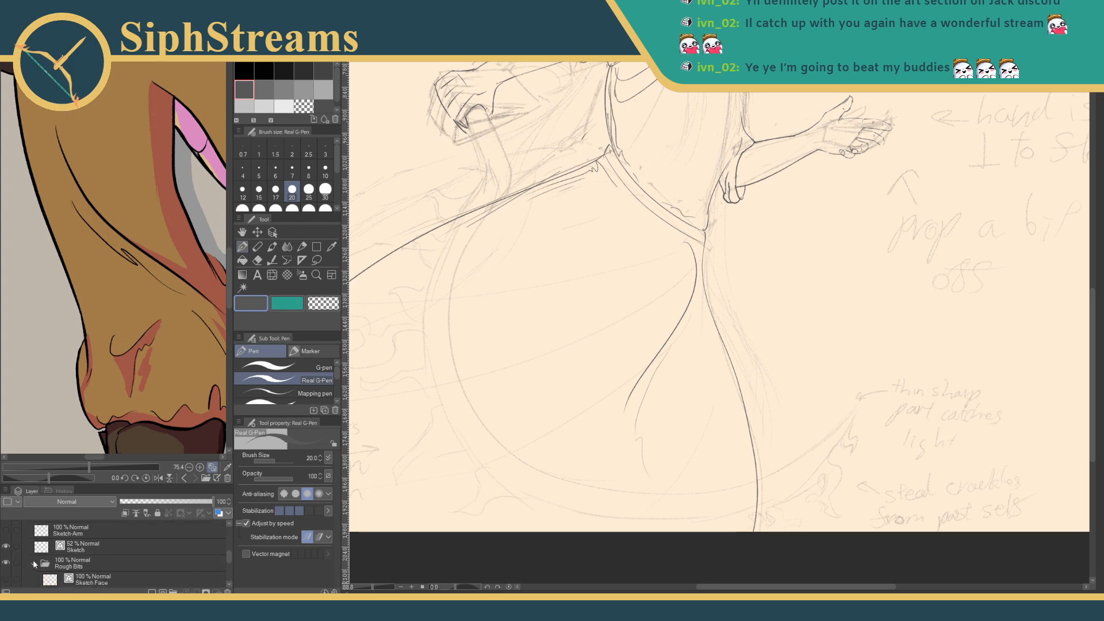
left_click_drag(229, 561, 225, 574)
left_click(6, 536)
left_click(5, 539)
left_click(5, 540)
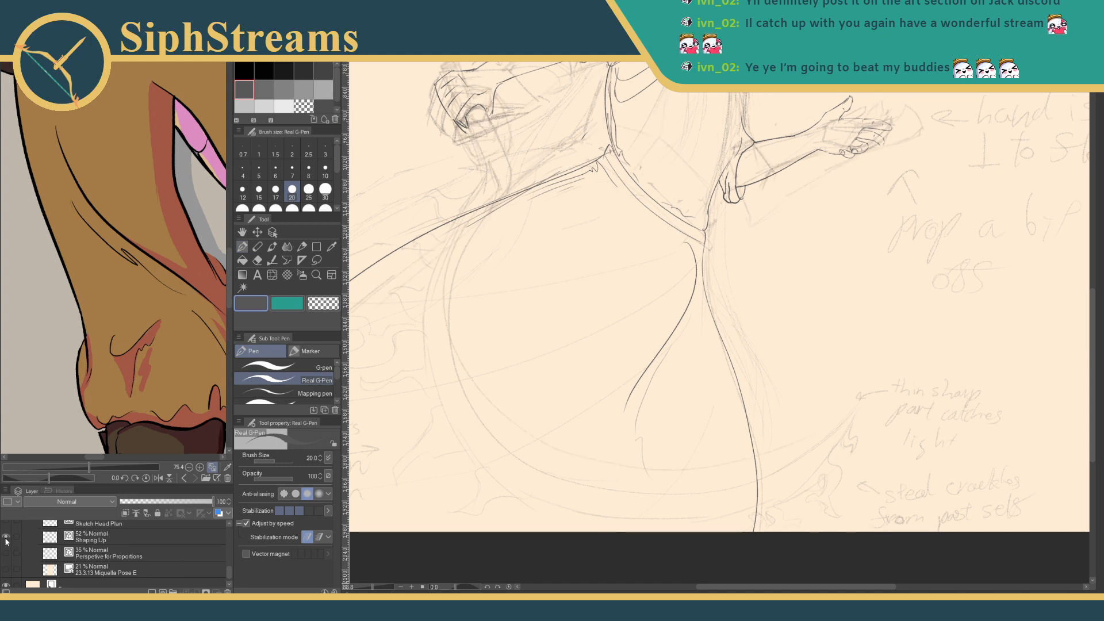
left_click(7, 542)
left_click(6, 553)
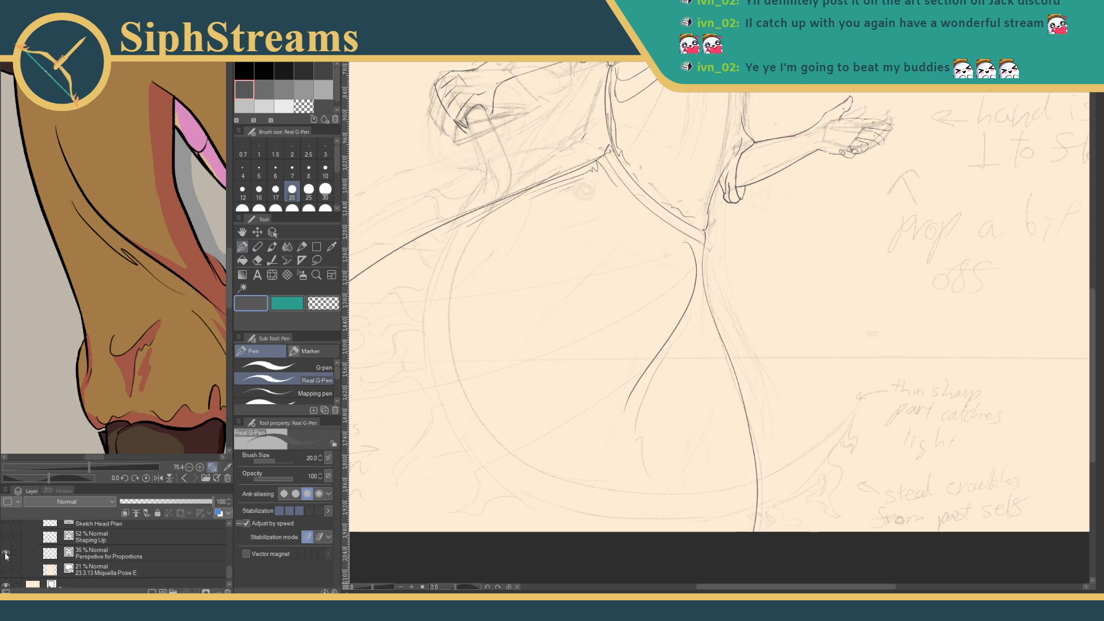
- Show the 23.3.13 Miquella Pose E layer at 100% opacity and examine its rough leg construction
left_click(7, 569)
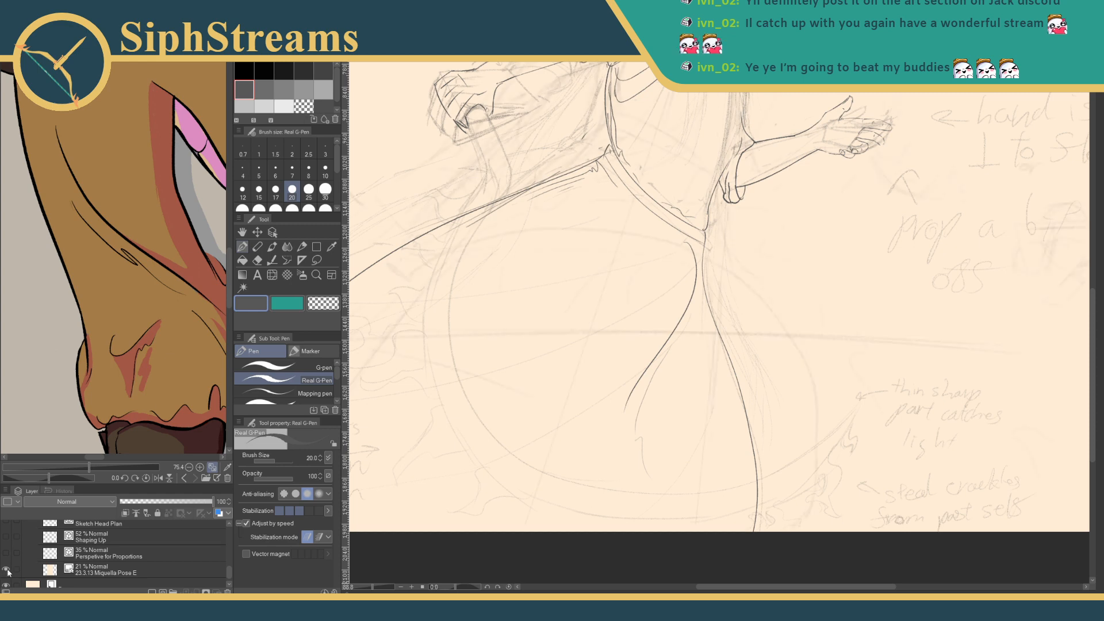
left_click(7, 569)
left_click(84, 569)
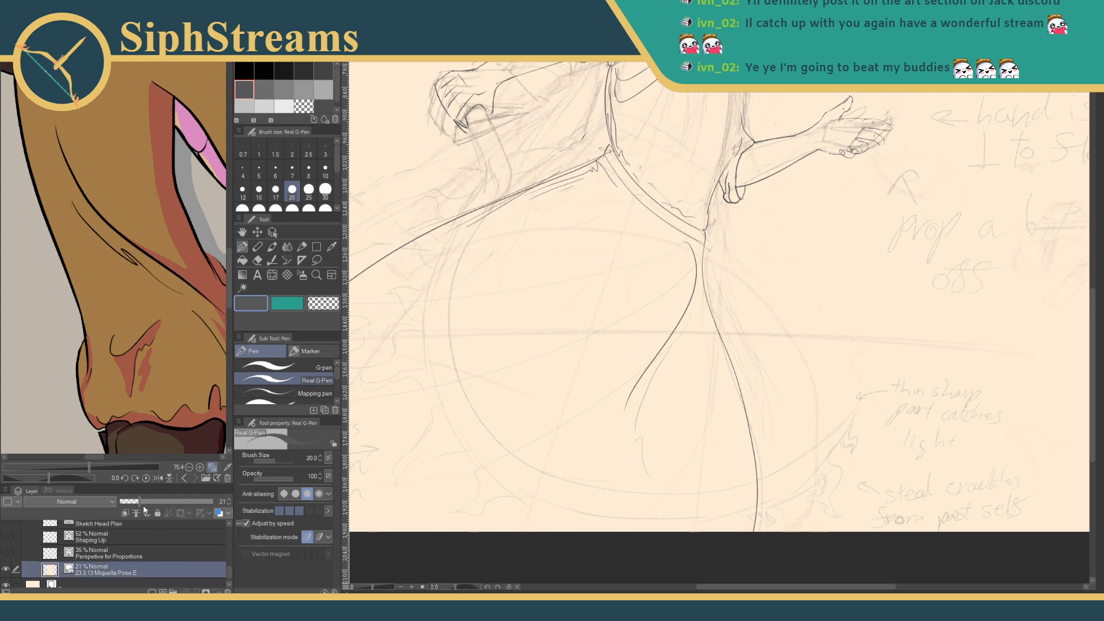
left_click(213, 502)
mouse_move(674, 380)
left_mouse_down()
mouse_move(627, 525)
mouse_move(650, 426)
mouse_move(644, 448)
mouse_move(731, 341)
mouse_move(742, 357)
left_mouse_up()
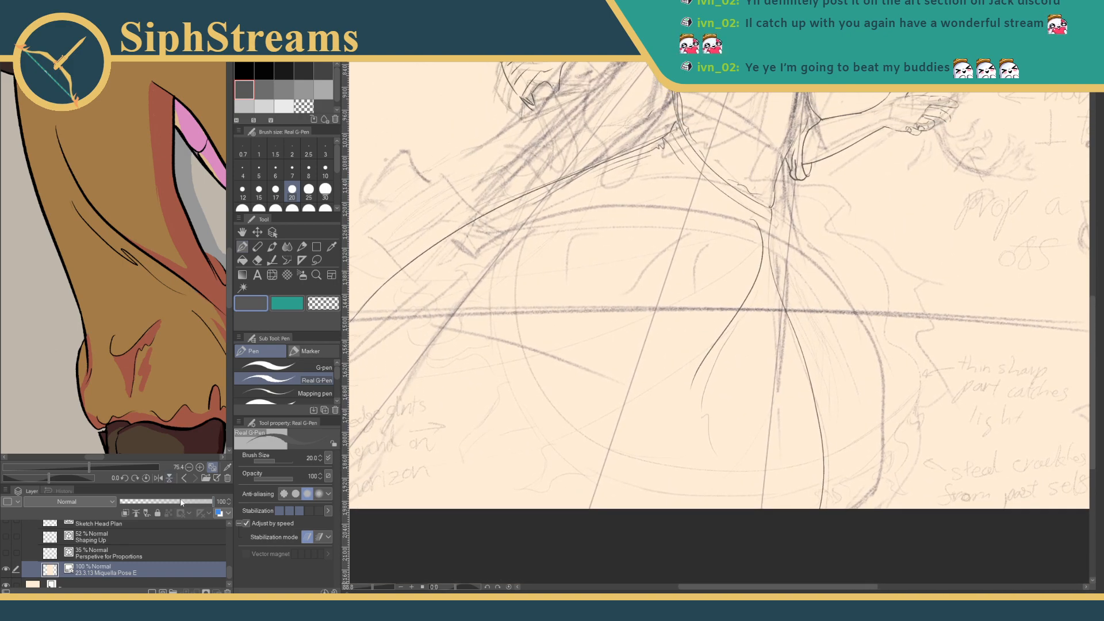
- Lower the 23.3.13 Miquella Pose E layer's opacity to 16% and hide the layer
left_click(148, 501)
left_click_drag(144, 504, 136, 499)
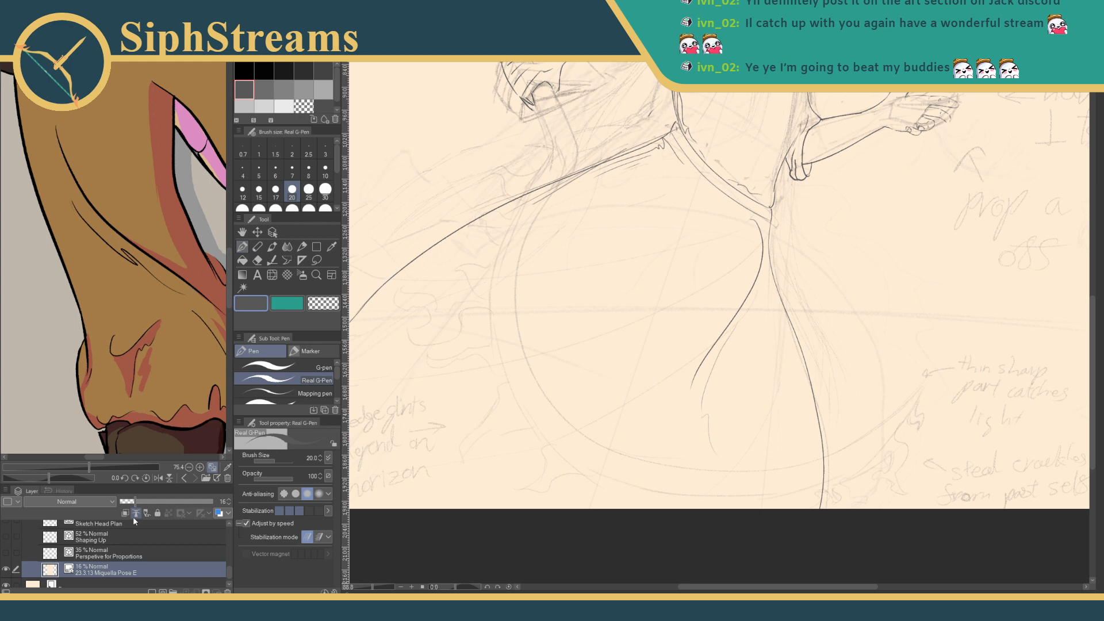
left_click(6, 569)
- Check the Sketch Face and Sketch-Arm layers by toggling their visibility, collapsing the Rough Bits folder
scroll(228, 570, "up", 3)
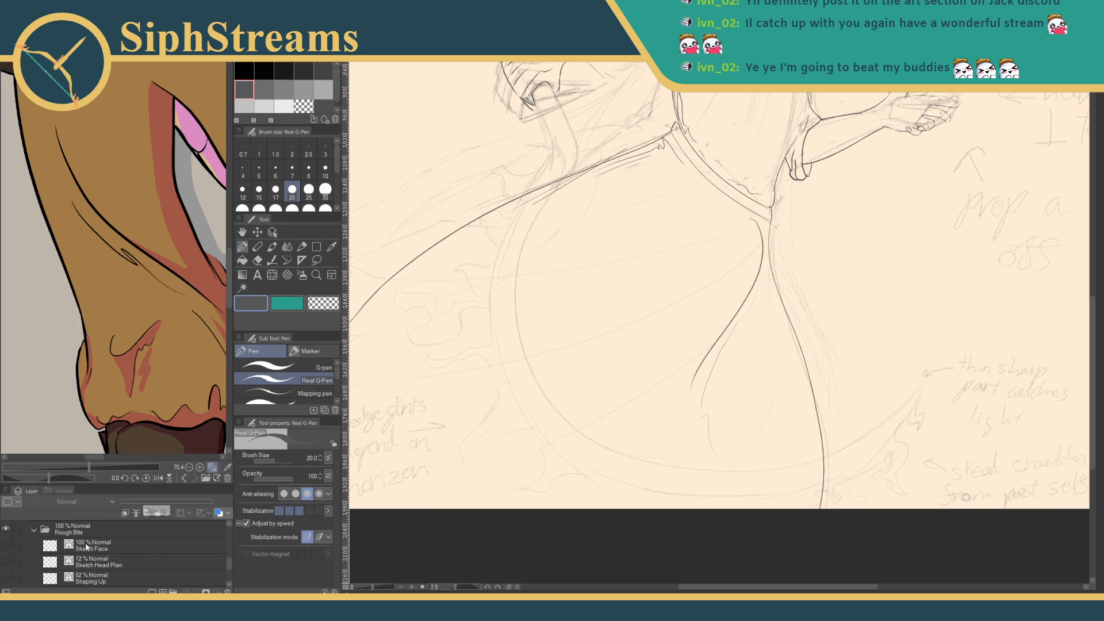
left_click(8, 544)
left_click(8, 543)
left_click_drag(590, 327, 695, 552)
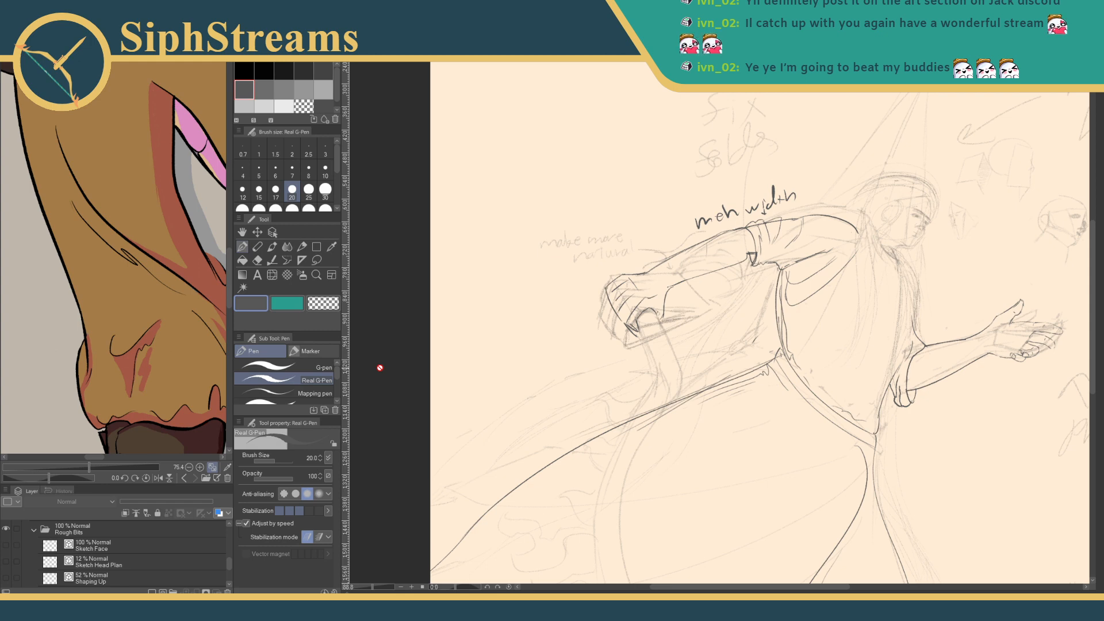
scroll(229, 567, "up", 3)
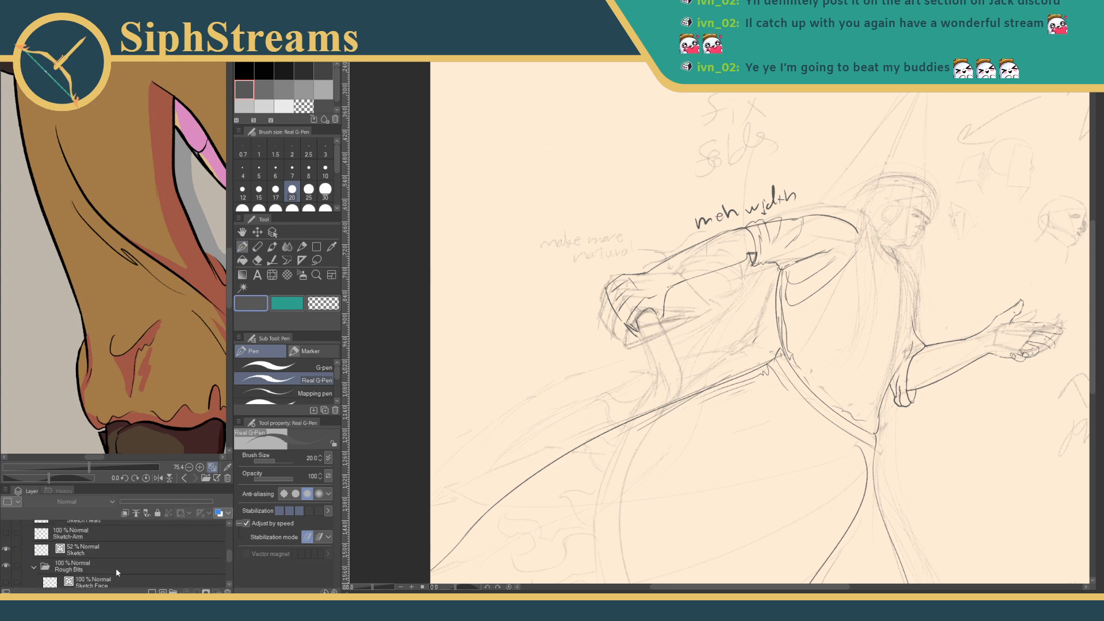
left_click(35, 567)
left_click(5, 534)
left_click(6, 533)
- Make the Linework layer in the Clean Lines folder active with the legs in view
scroll(232, 548, "up", 4)
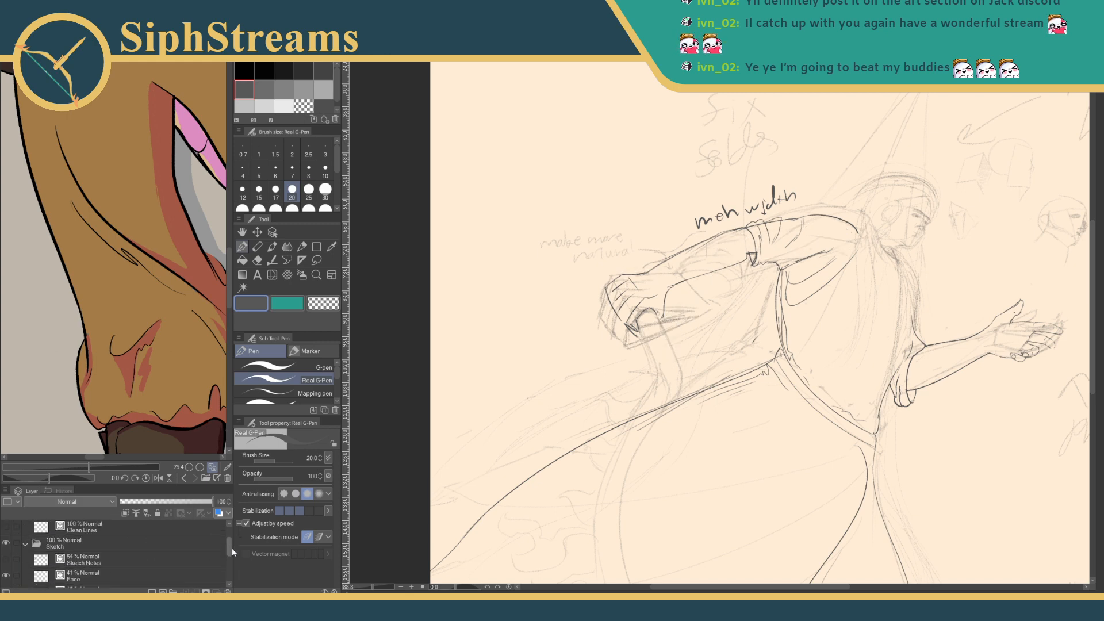
scroll(232, 562, "up", 5)
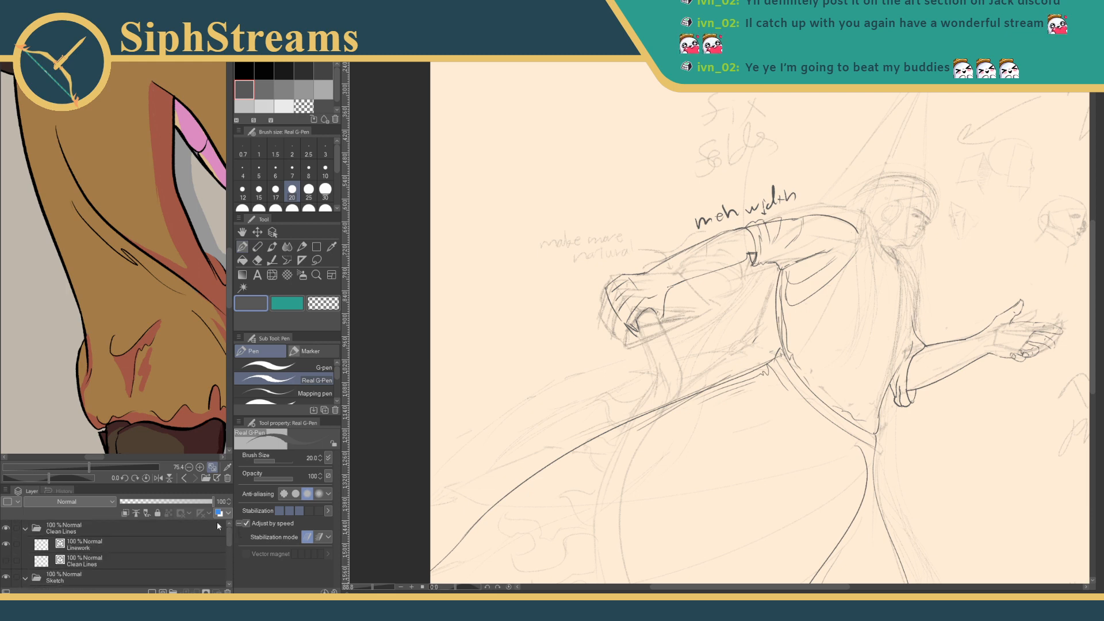
left_click_drag(797, 425, 678, 293)
left_click_drag(731, 373, 734, 284)
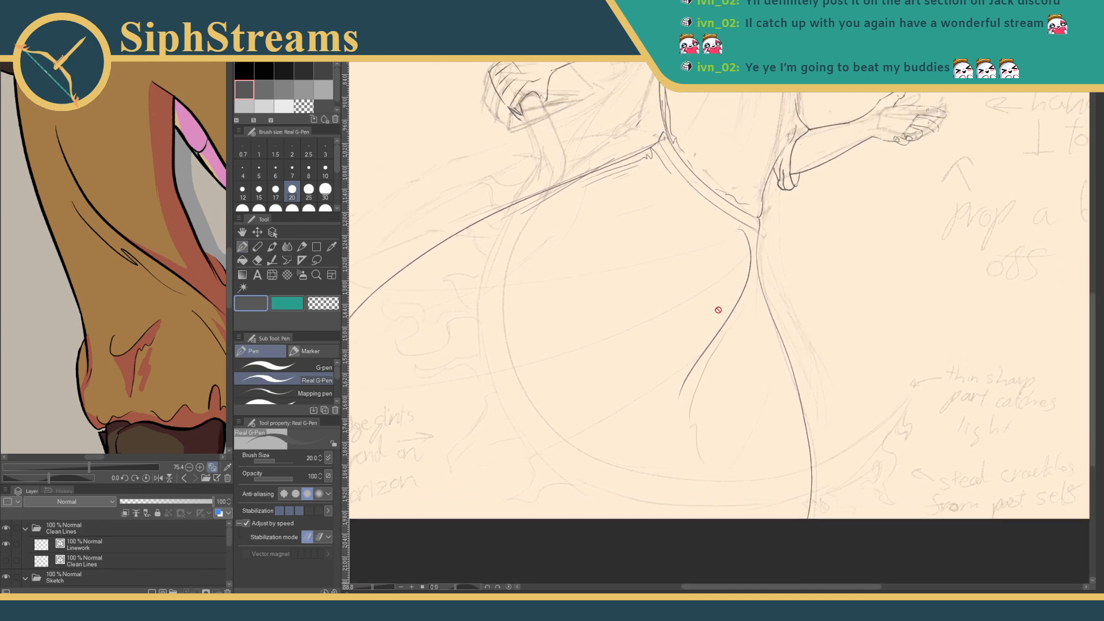
left_click_drag(716, 361, 746, 413)
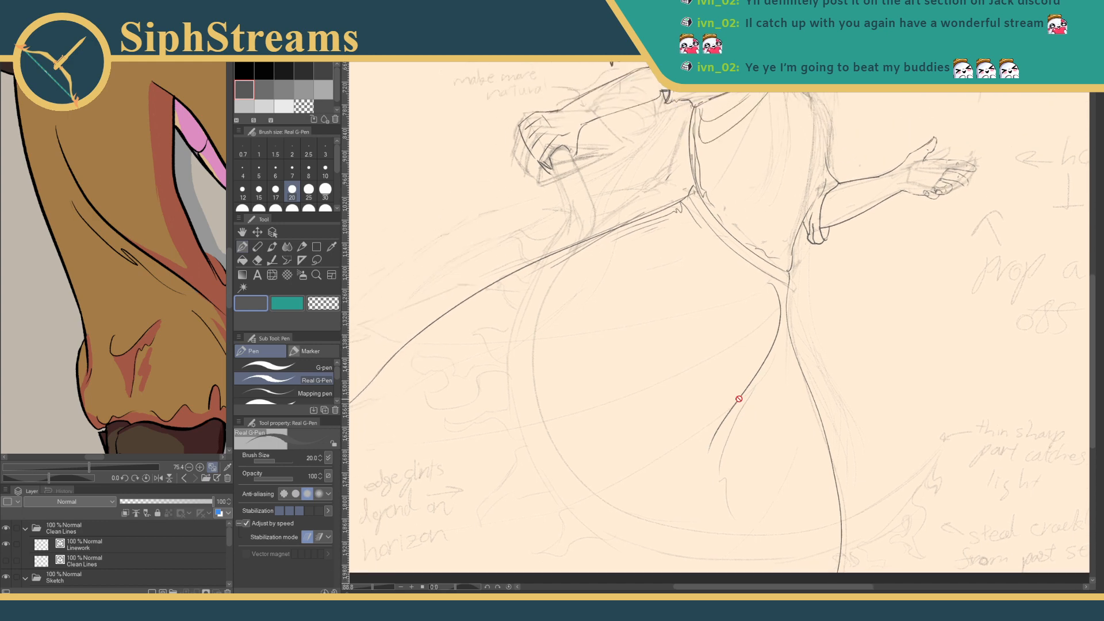
left_click(164, 546)
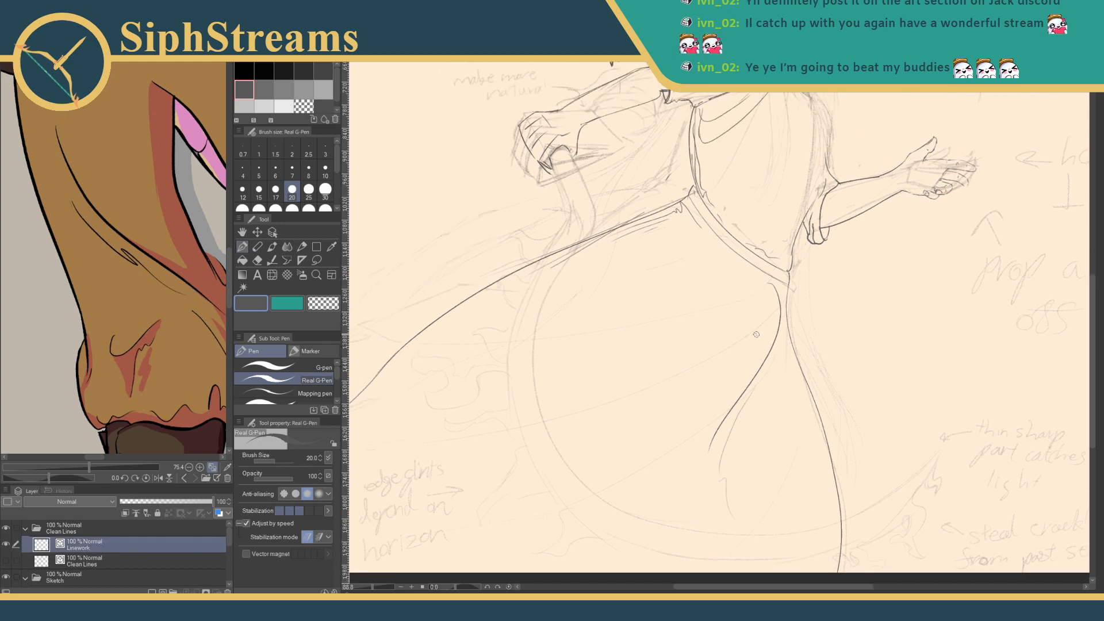
- Draw two short pelvis guide lines just below the waistband on the Linework layer
scroll(756, 332, "up", 3)
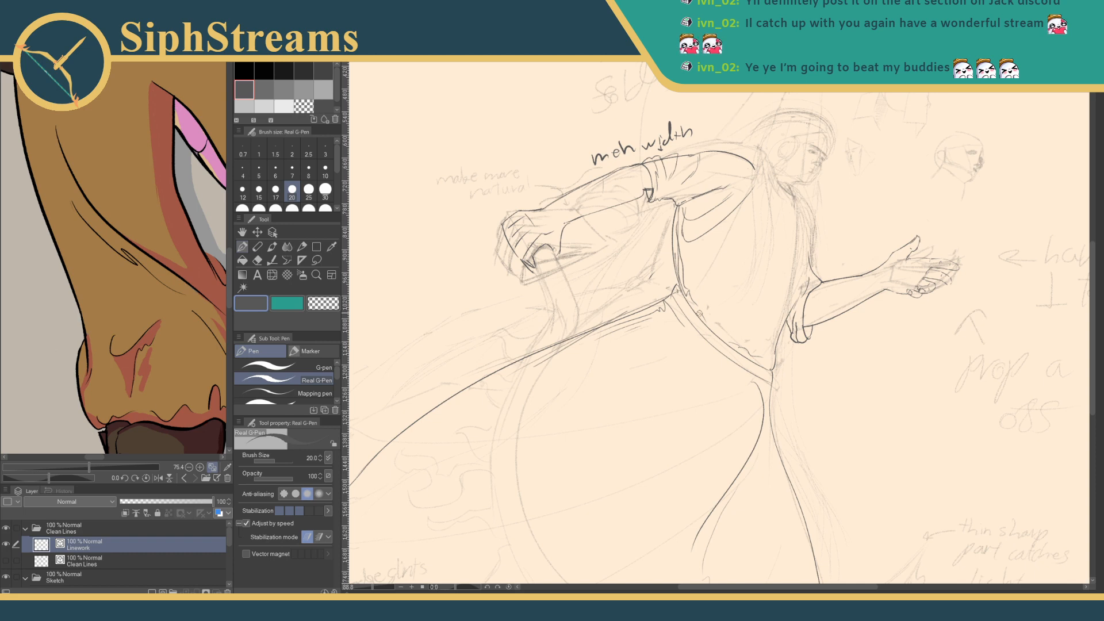
left_click_drag(762, 380, 718, 397)
left_click_drag(696, 341, 707, 373)
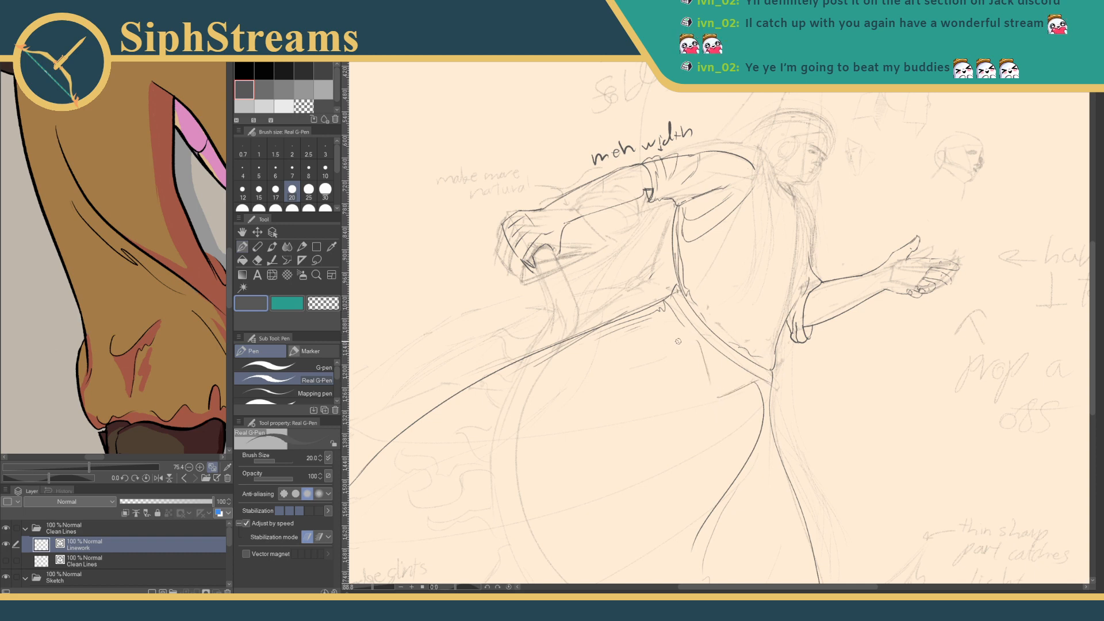
scroll(667, 230, "down", 3)
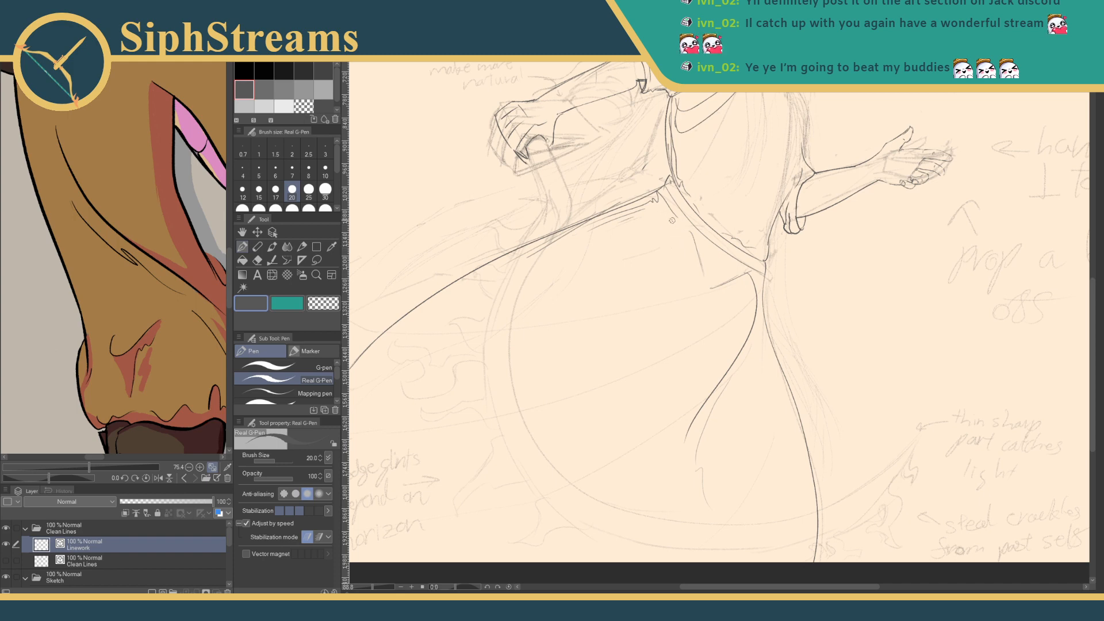
- Draw a small hip-joint circle under the waistband's lower end and try out straight guide lines for both legs
left_click_drag(748, 282, 792, 376)
mouse_move(759, 318)
left_mouse_down()
mouse_move(796, 389)
mouse_move(775, 507)
left_mouse_up()
left_click_drag(788, 442, 769, 524)
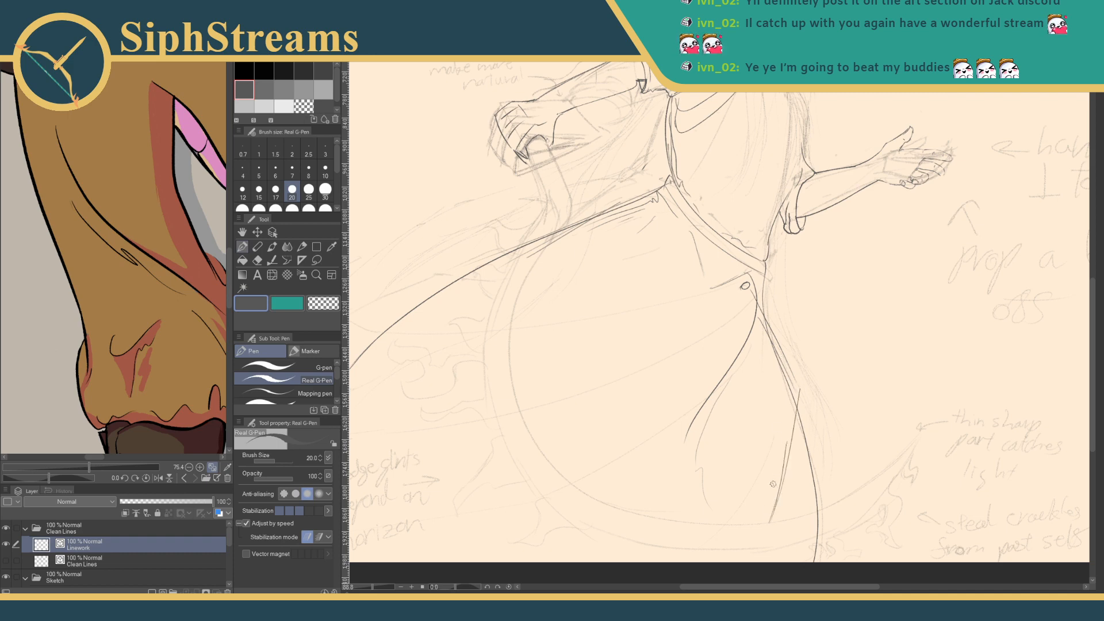
left_click_drag(653, 230, 623, 371)
mouse_move(627, 305)
left_mouse_down()
mouse_move(622, 361)
mouse_move(484, 499)
left_mouse_up()
mouse_move(538, 446)
left_mouse_down()
mouse_move(460, 515)
mouse_move(470, 556)
mouse_move(492, 490)
left_mouse_up()
left_click_drag(369, 589, 371, 589)
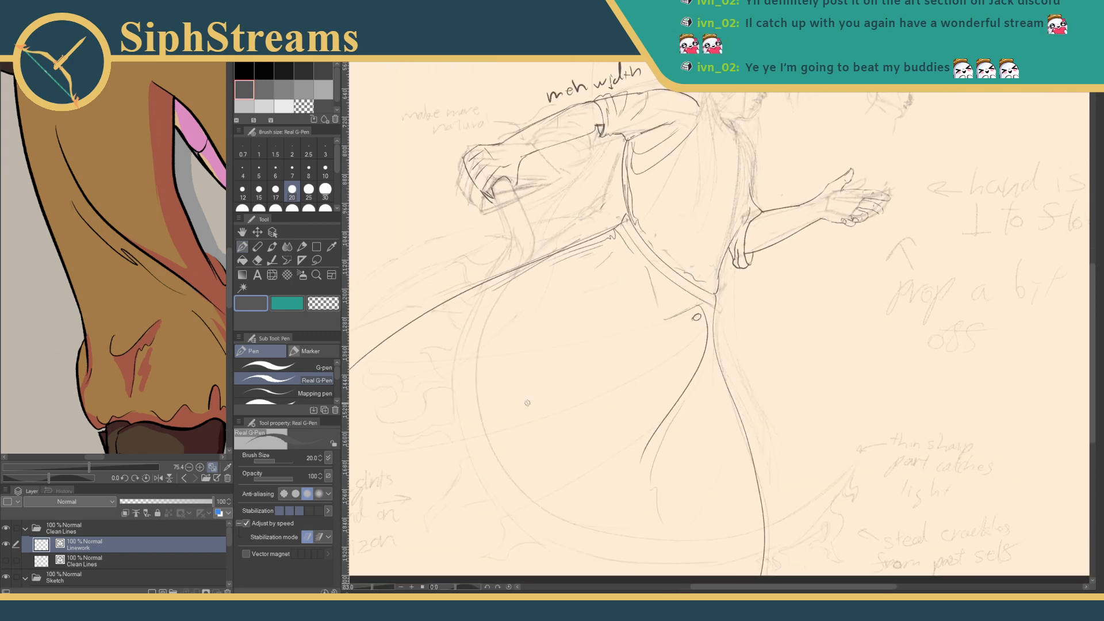
- Erase the inner leg contour that curves down from the crotch
scroll(596, 309, "down", 2)
key("e")
left_click(660, 377)
key("p")
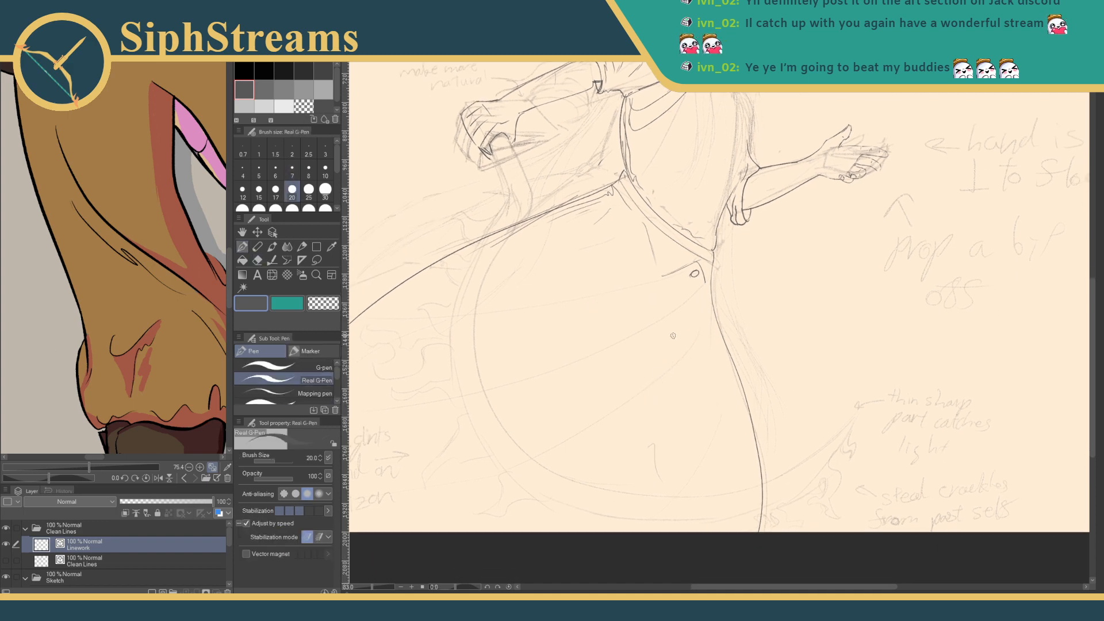
key("ctrl+z")
key("e")
left_click_drag(656, 356, 653, 439)
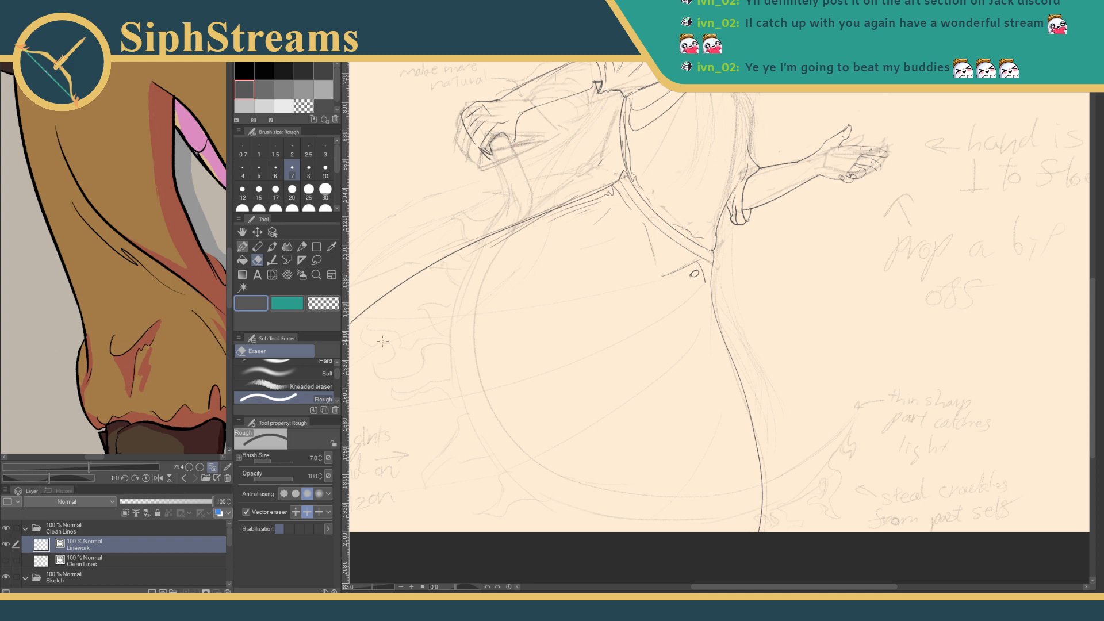
- Try long straight guide lines for both legs, running down from the hips, and undo them
key("p")
left_click_drag(692, 287, 400, 471)
left_click_drag(629, 242, 685, 368)
mouse_move(639, 254)
left_mouse_down()
mouse_move(719, 403)
mouse_move(712, 422)
left_mouse_up()
scroll(657, 491, "up", 3)
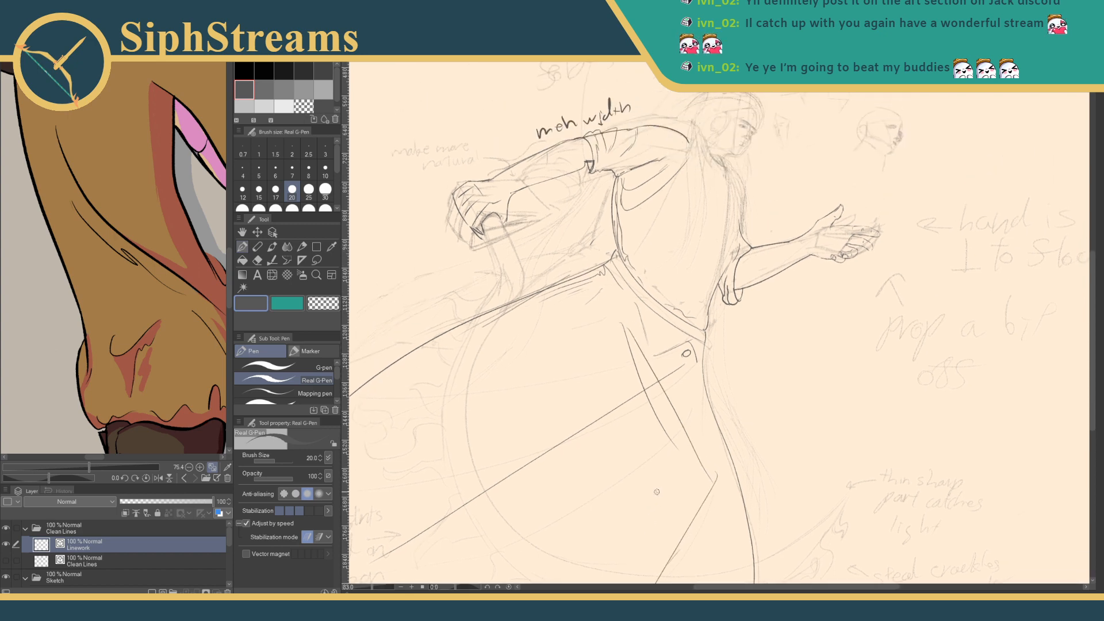
mouse_move(372, 587)
left_mouse_down()
mouse_move(363, 585)
mouse_move(372, 586)
left_mouse_up()
mouse_move(559, 406)
left_mouse_down()
mouse_move(557, 374)
mouse_move(559, 387)
left_mouse_up()
key("ctrl+z")
key("ctrl+z")
key("ctrl+z")
key("ctrl+z")
scroll(691, 284, "down", 3)
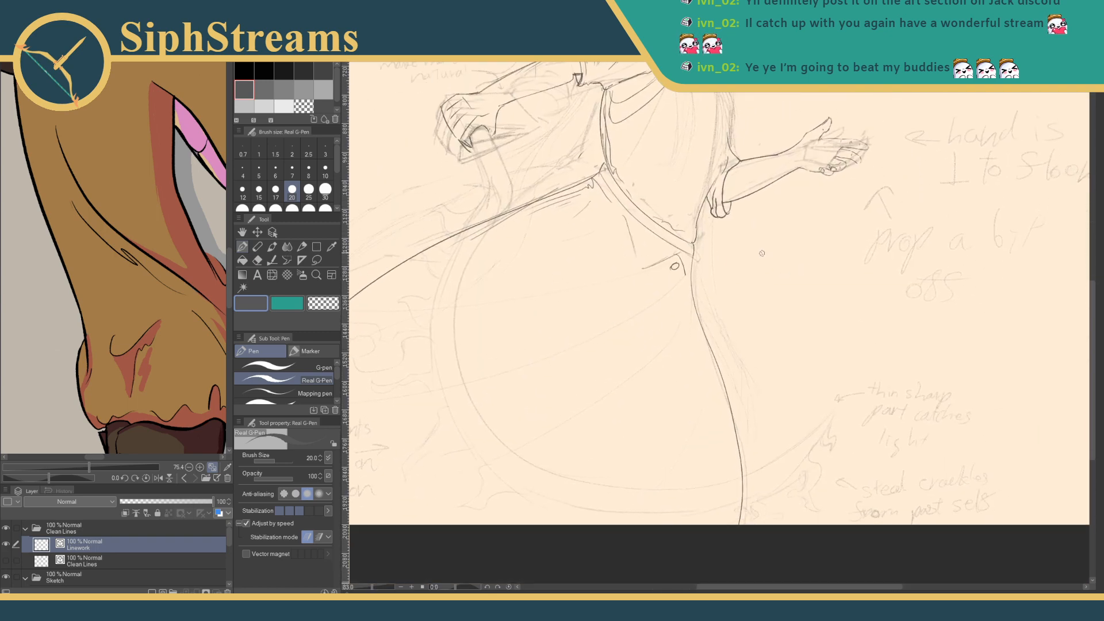
- Draw a near-vertical leg guide line down from the hip circle and try out angled guides for the other leg
left_click_drag(671, 280, 680, 469)
left_click_drag(598, 247, 515, 419)
left_click_drag(539, 359, 459, 504)
key("ctrl+z")
key("ctrl+z")
left_click_drag(609, 233, 593, 381)
mouse_move(593, 337)
left_mouse_down()
mouse_move(590, 371)
mouse_move(488, 521)
left_mouse_up()
mouse_move(670, 404)
left_mouse_down()
mouse_move(672, 462)
mouse_move(651, 453)
left_mouse_up()
key("ctrl+z")
key("ctrl+z")
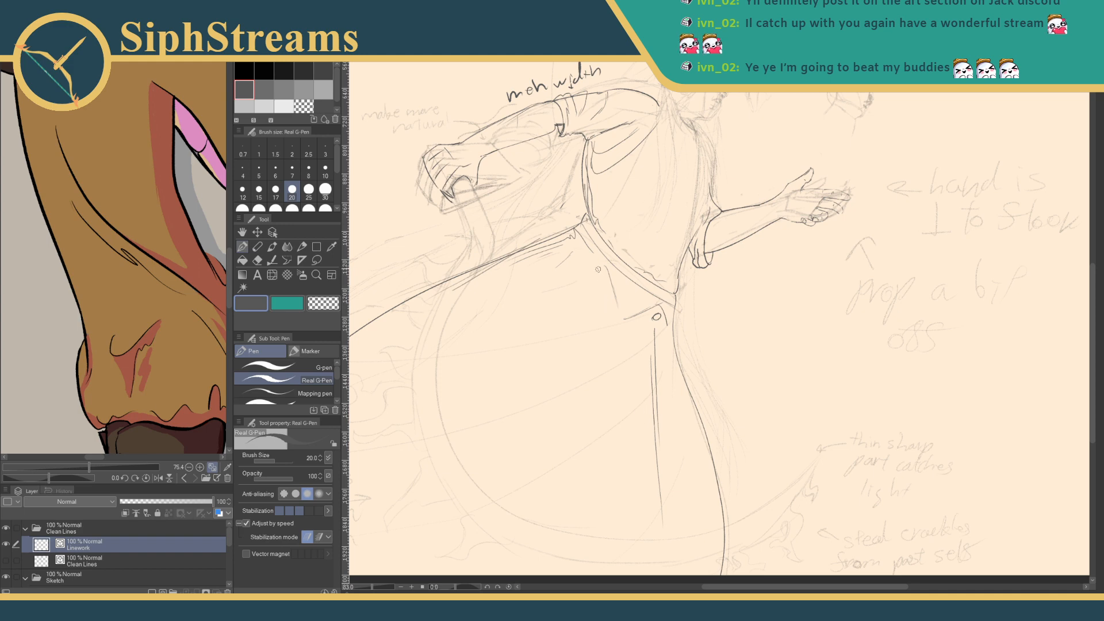
- Mark the second hip joint with a small circle below the belt and extend the pelvis guide line beside it
left_click_drag(583, 259, 584, 260)
left_click_drag(606, 259, 617, 231)
left_click_drag(639, 369, 626, 454)
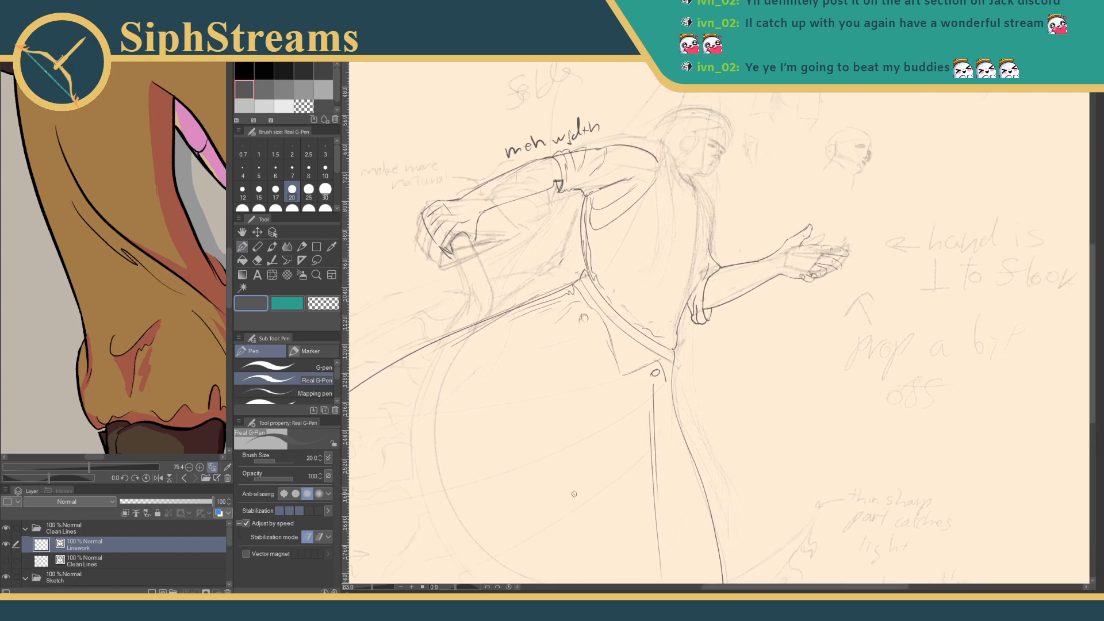
mouse_move(576, 487)
left_mouse_down()
mouse_move(641, 392)
mouse_move(690, 403)
mouse_move(689, 437)
left_mouse_up()
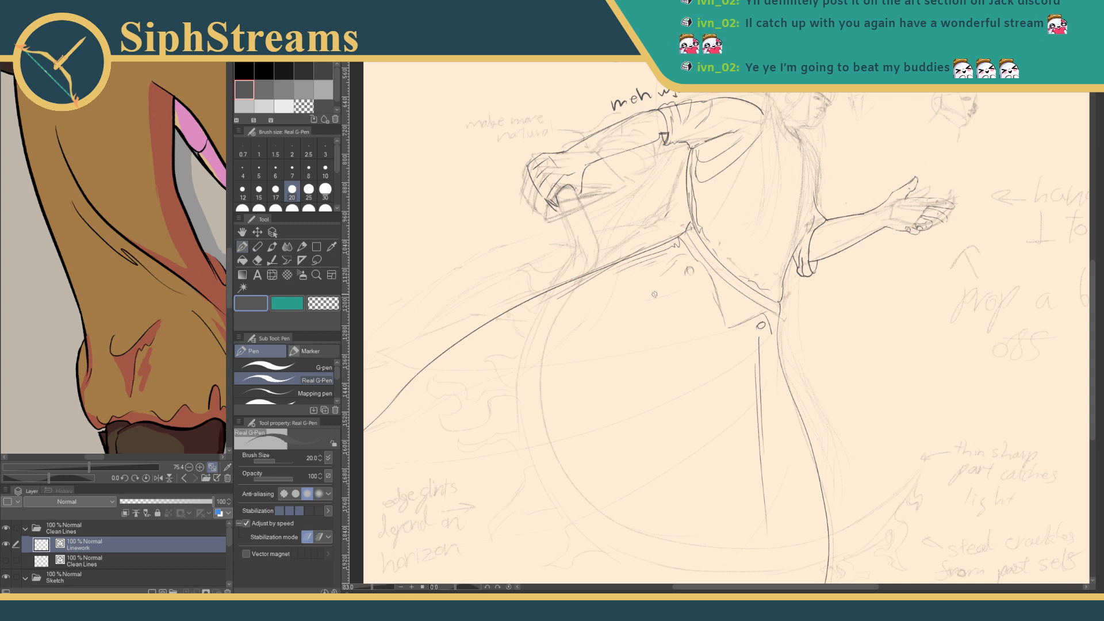
mouse_move(654, 294)
left_mouse_down()
mouse_move(575, 253)
mouse_move(591, 270)
left_mouse_up()
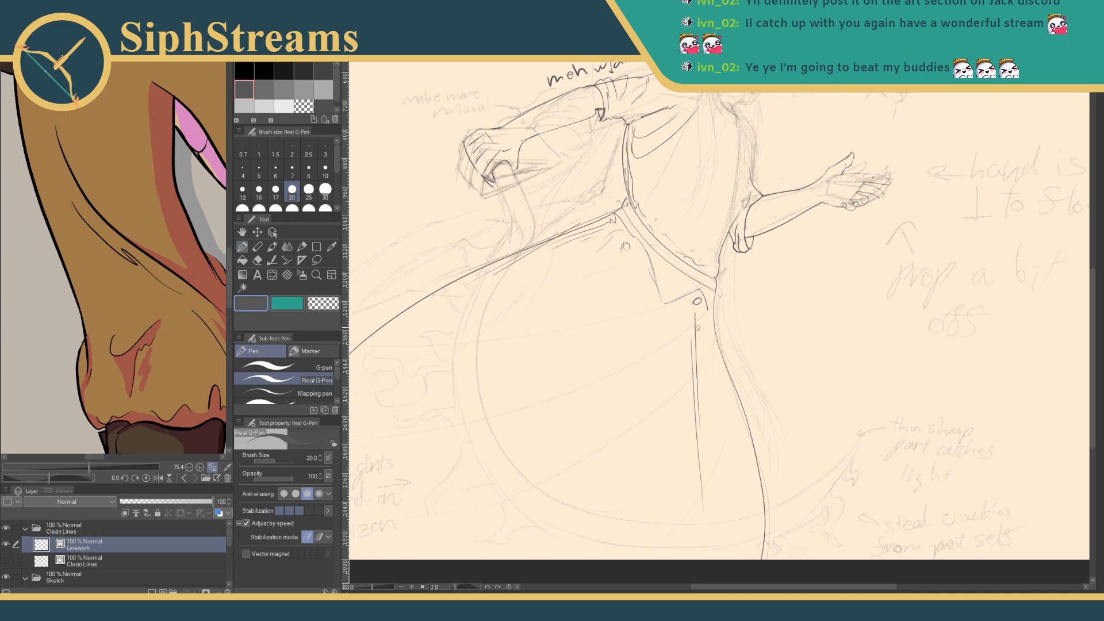
- Draw straight guide lines for the thigh and shin from the second hip joint, plus a diagonal pair for the extended leg
left_click_drag(630, 257, 713, 403)
mouse_move(664, 331)
left_mouse_down()
mouse_move(729, 418)
mouse_move(732, 502)
left_mouse_up()
left_click_drag(676, 323, 521, 502)
left_click_drag(594, 406, 499, 532)
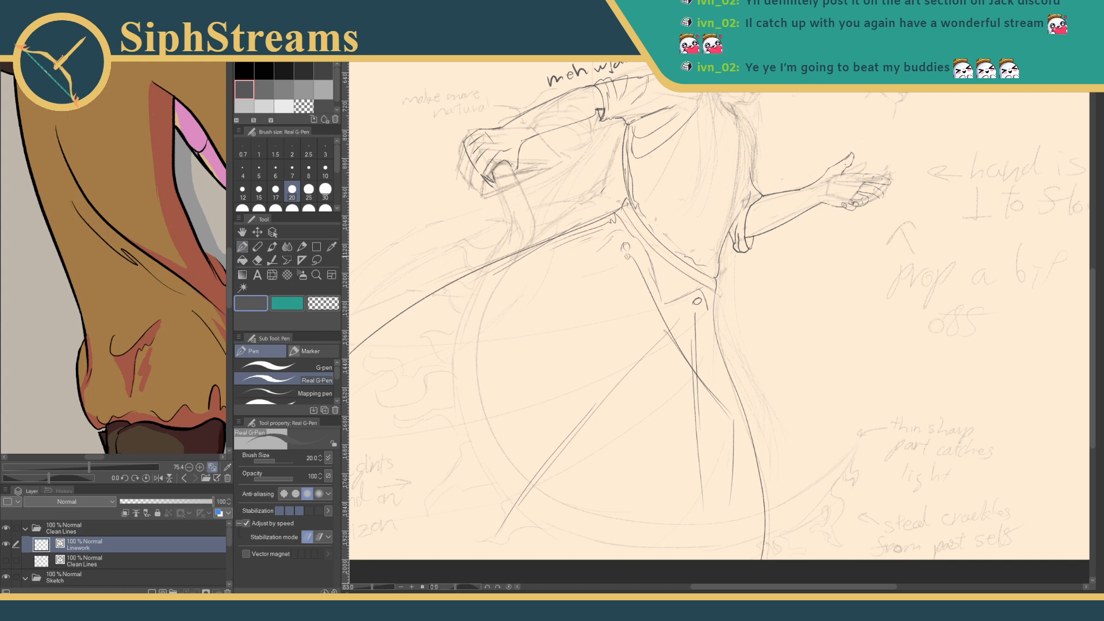
- Redraw the extended leg's upper contour with straighter strokes and erase the old curved end of the line
left_click_drag(480, 265, 351, 328)
mouse_move(473, 269)
left_mouse_down()
mouse_move(381, 314)
mouse_move(352, 320)
left_mouse_up()
mouse_move(450, 322)
left_mouse_down()
mouse_move(571, 353)
mouse_move(496, 368)
left_mouse_up()
key("e")
mouse_move(440, 415)
left_mouse_down()
mouse_move(427, 428)
mouse_move(455, 390)
left_mouse_up()
- Extend the extended leg's upper contour in a shallow curve to the canvas edge and trim the overlapping line ends
key("p")
mouse_move(726, 248)
left_mouse_down()
mouse_move(578, 308)
mouse_move(376, 340)
left_mouse_up()
key("ctrl+z")
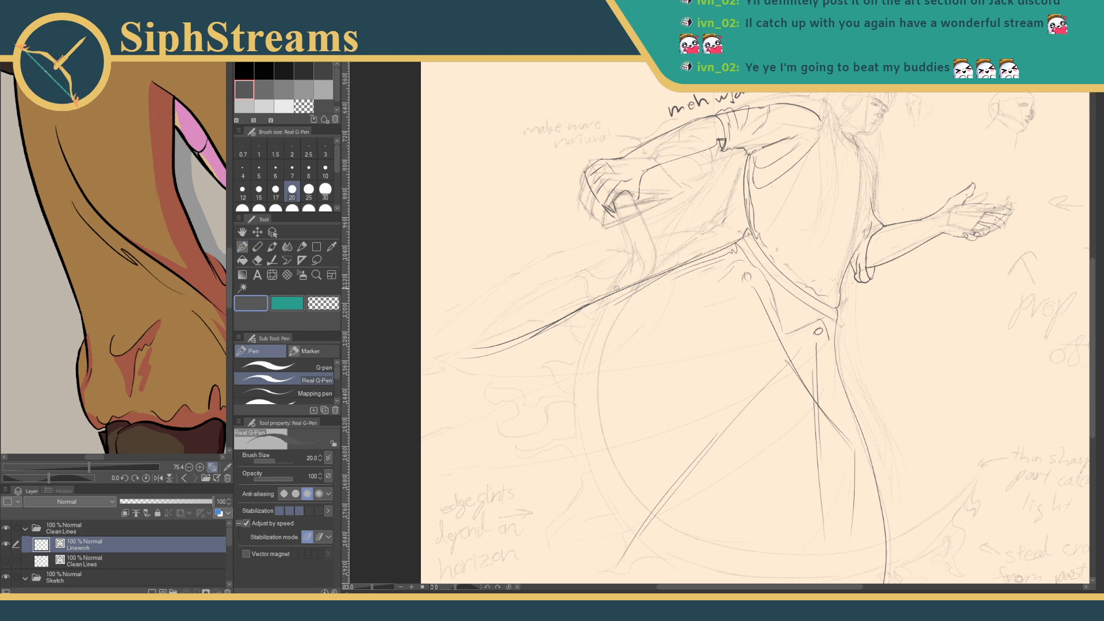
mouse_move(741, 237)
left_mouse_down()
mouse_move(462, 375)
mouse_move(423, 377)
left_mouse_up()
key("ctrl+z")
left_click_drag(597, 303, 421, 352)
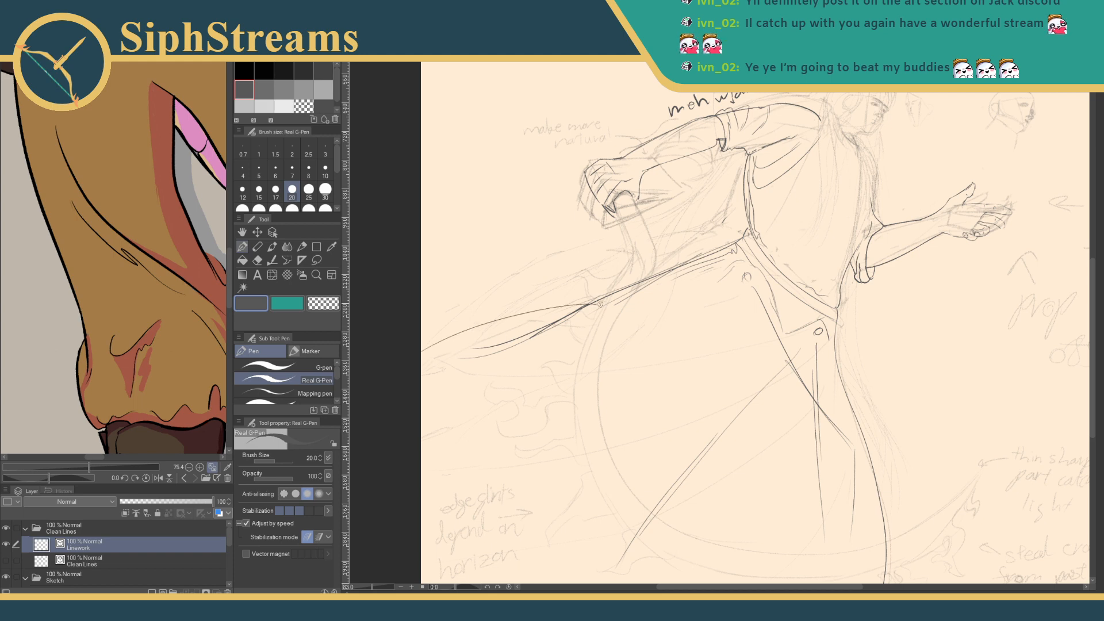
key("e")
left_click_drag(572, 313, 596, 306)
- Draw a front thigh contour from the pelvis diagonally down to the knee, alongside the straight guides
key("p")
left_click_drag(696, 333, 595, 244)
left_click_drag(733, 304, 662, 348)
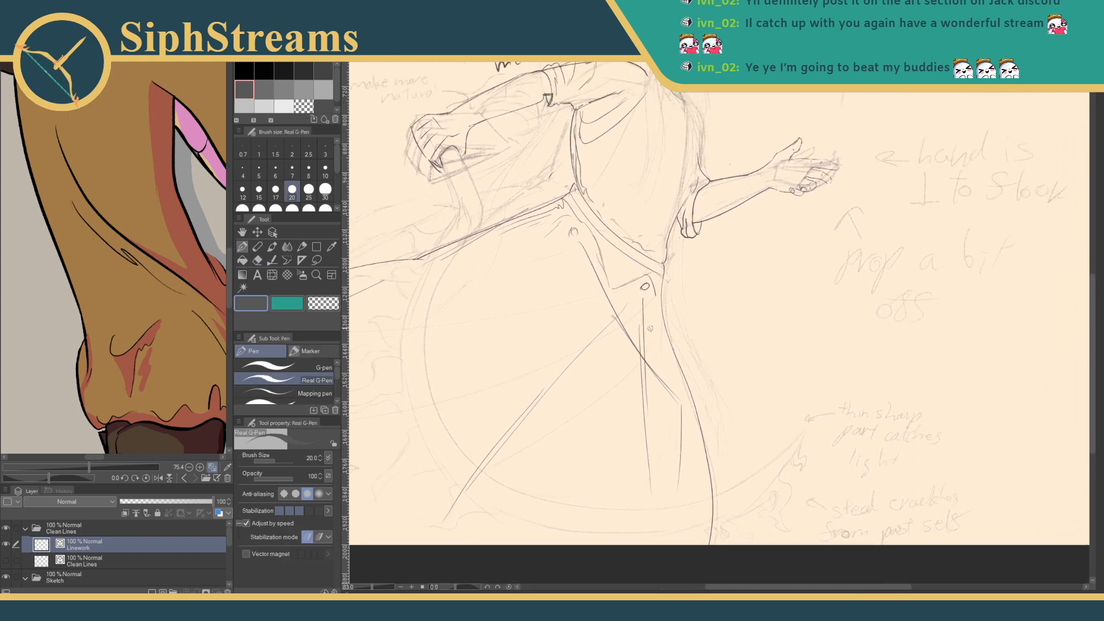
left_click_drag(373, 587, 376, 587)
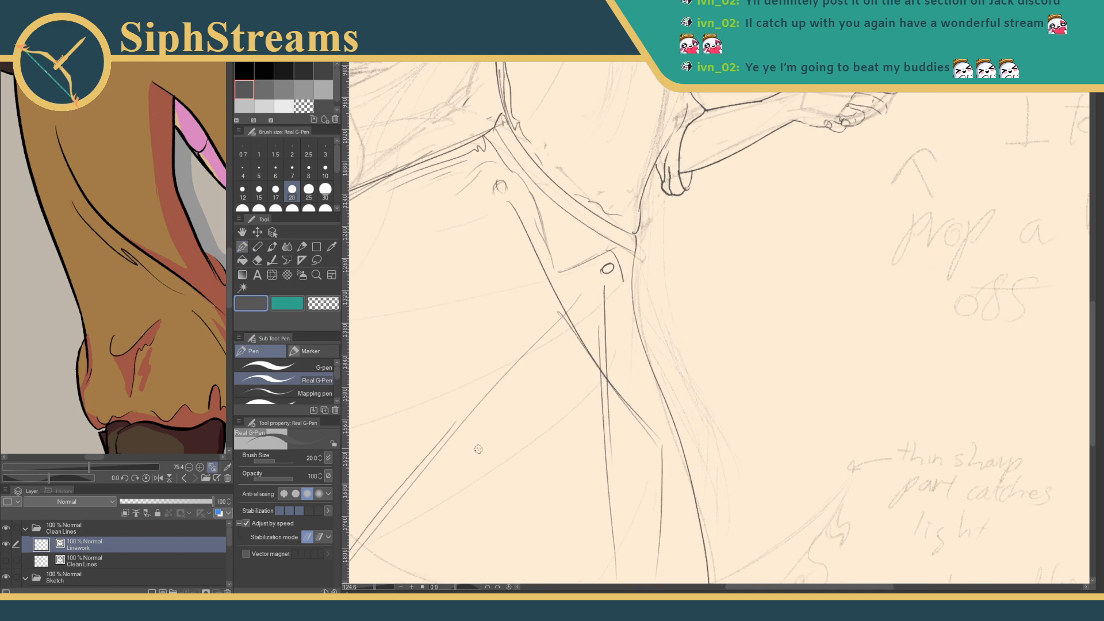
left_click_drag(505, 401, 486, 373)
mouse_move(505, 166)
left_mouse_down()
mouse_move(644, 416)
mouse_move(656, 353)
left_mouse_up()
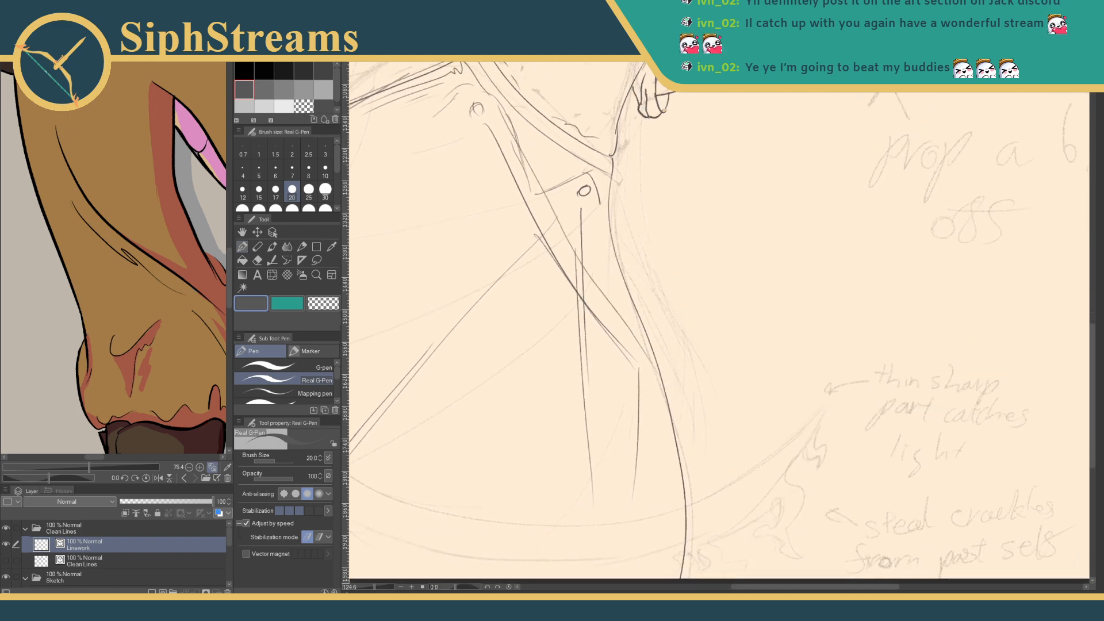
- Erase the upper part of the standing leg's outer contour between the waistband and the knee
key("e")
left_click_drag(613, 240, 625, 297)
left_click_drag(610, 179, 614, 254)
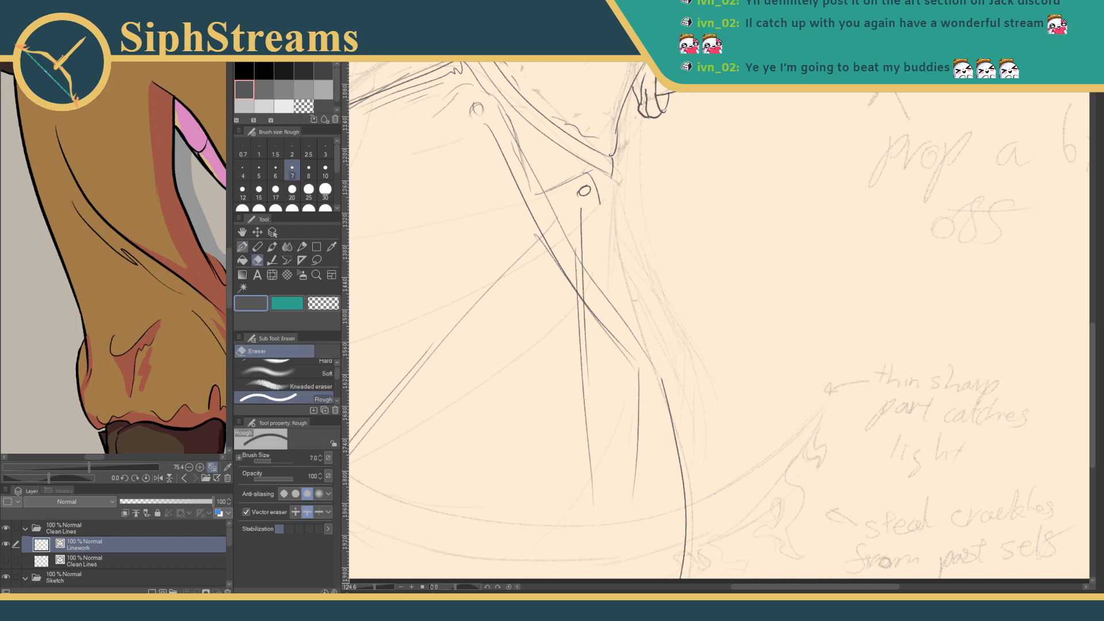
- Redraw the standing leg's outer contour in a smooth curve from the waistband down to the knee
key("p")
mouse_move(610, 178)
left_mouse_down()
mouse_move(606, 229)
mouse_move(629, 343)
mouse_move(631, 323)
mouse_move(639, 344)
left_mouse_up()
left_click_drag(669, 310, 839, 366)
left_click_drag(702, 310, 730, 279)
left_click_drag(375, 588, 371, 587)
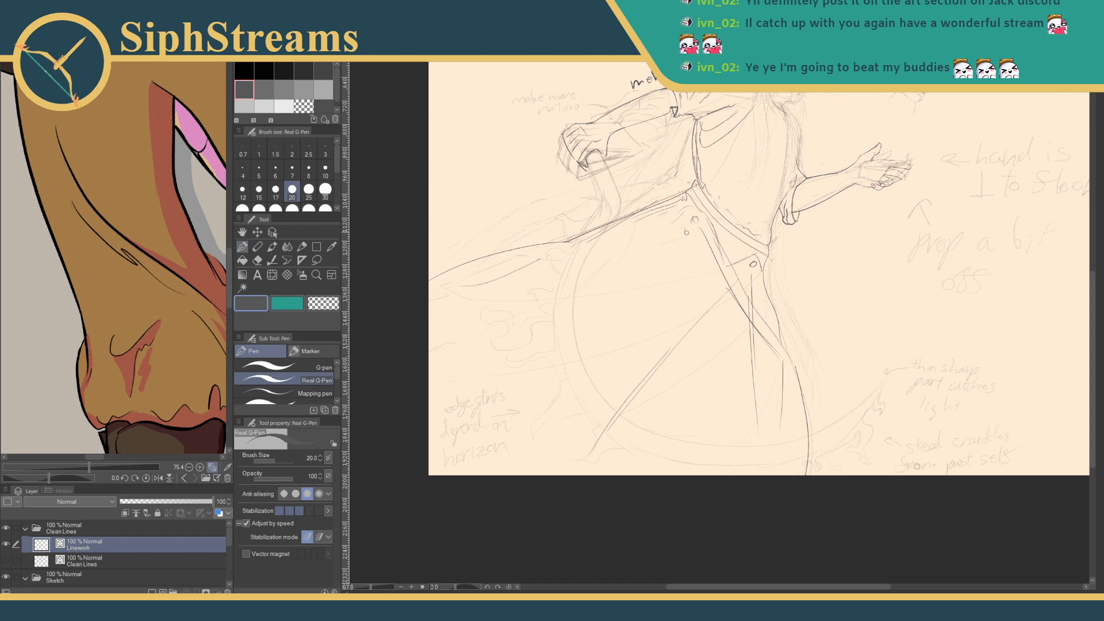
- Draw long curved fold lines fanning out from the rear hip down between the two legs
left_click_drag(697, 253, 682, 420)
mouse_move(678, 236)
left_mouse_down()
mouse_move(584, 349)
mouse_move(508, 403)
mouse_move(487, 315)
mouse_move(494, 399)
mouse_move(517, 252)
mouse_move(527, 254)
mouse_move(510, 276)
left_mouse_up()
key("e")
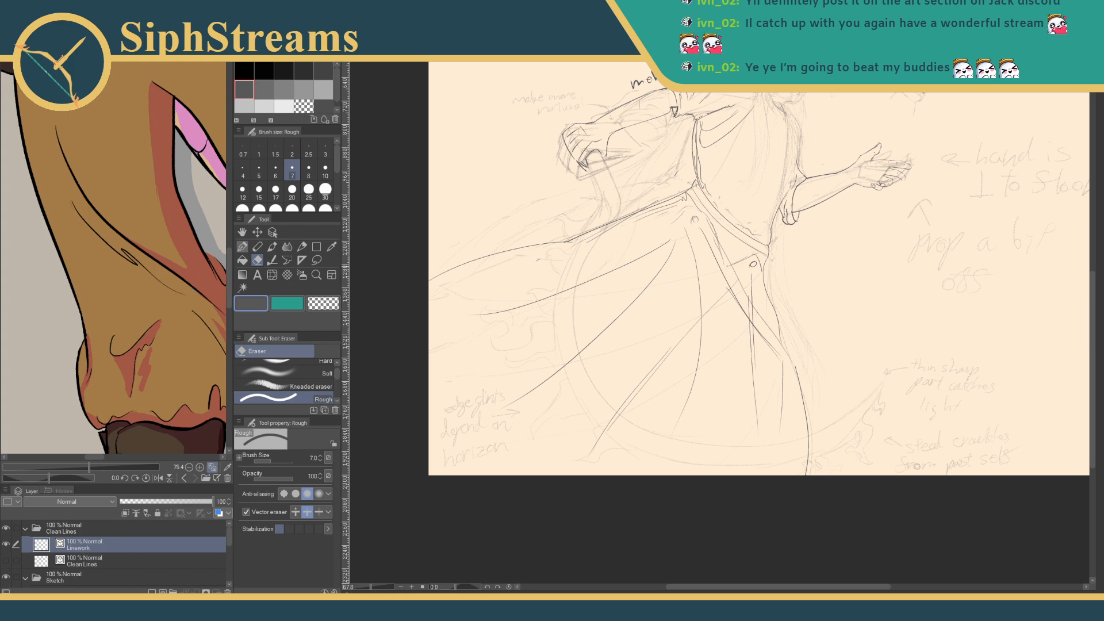
- Add short tension strokes along the extended leg's upper contour, starting at the back of the waistband
key("p")
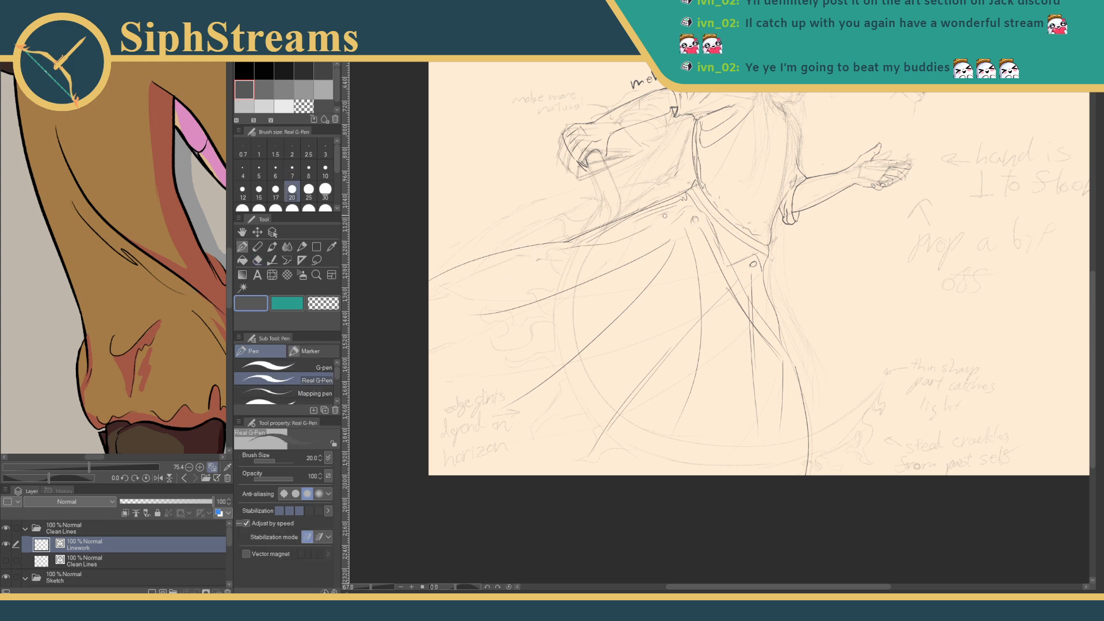
left_click_drag(687, 208, 554, 243)
left_click_drag(683, 194, 580, 244)
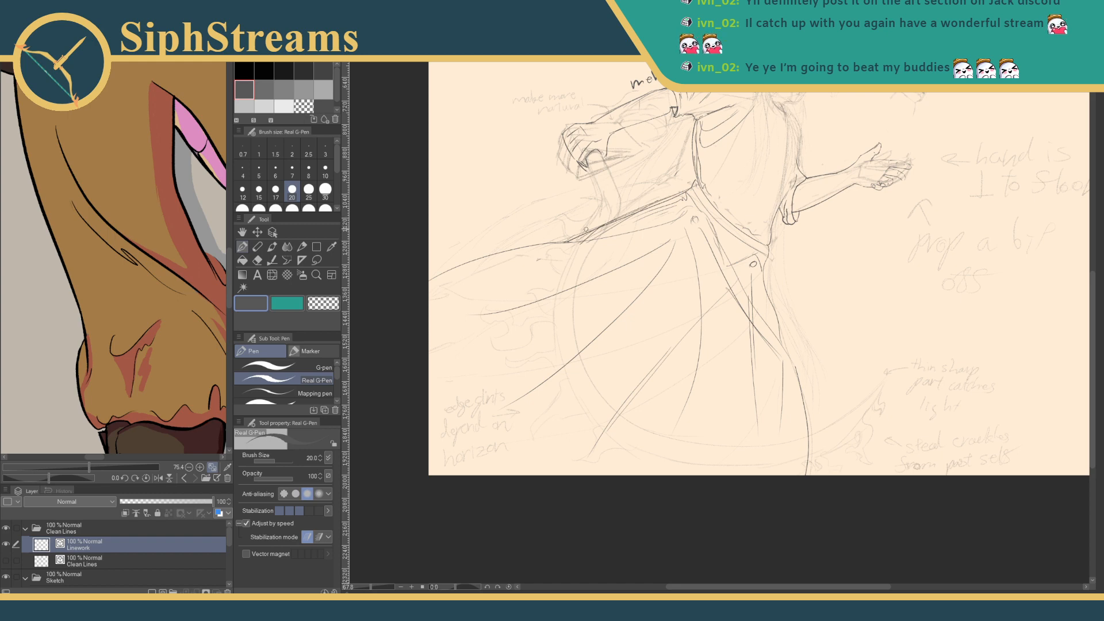
left_click_drag(617, 316, 573, 382)
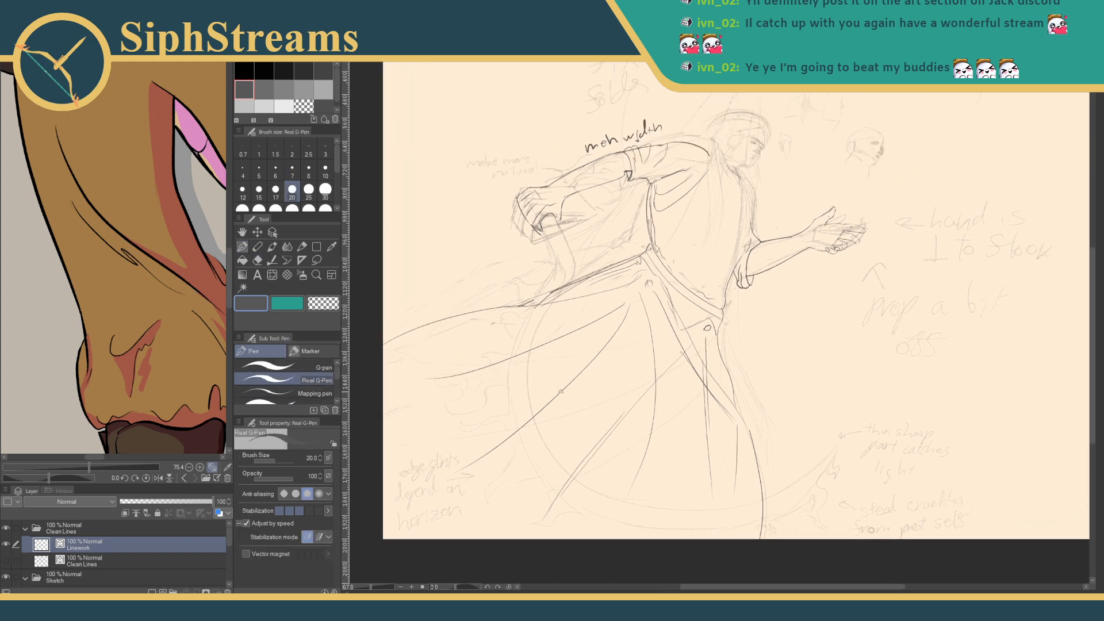
- Create a new layer inside the Sketch folder and name it Leg Placement
left_click_drag(367, 587, 378, 588)
left_click_drag(578, 392, 619, 466)
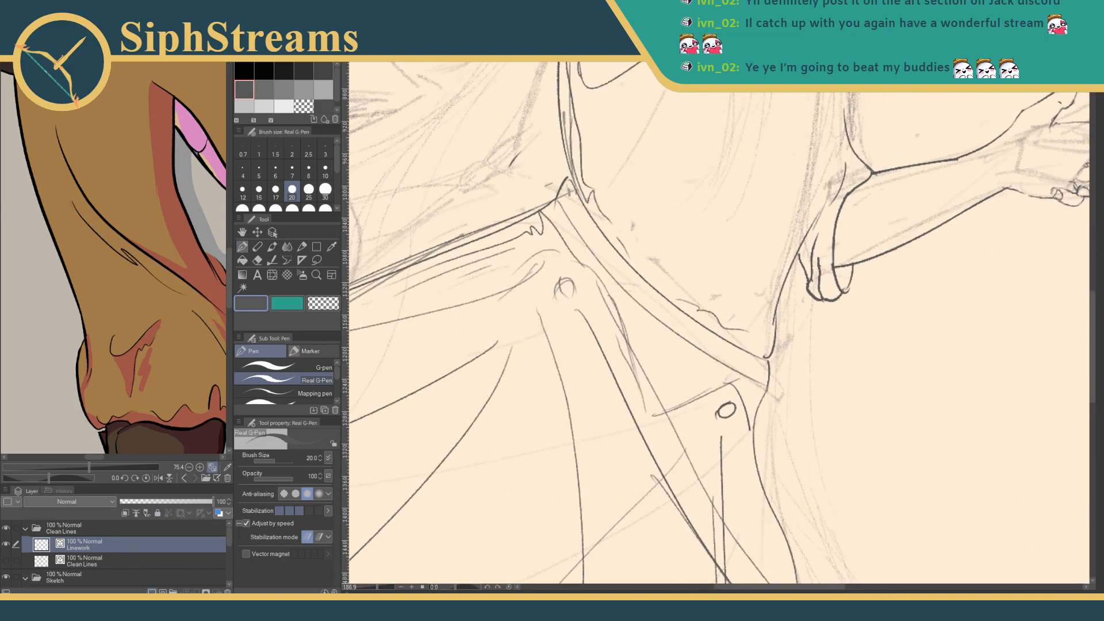
left_click(151, 592)
scroll(229, 538, "down", 2)
mouse_move(94, 523)
left_mouse_down()
mouse_move(87, 573)
mouse_move(85, 562)
left_mouse_up()
double_click(65, 566)
type("Leg Placem")
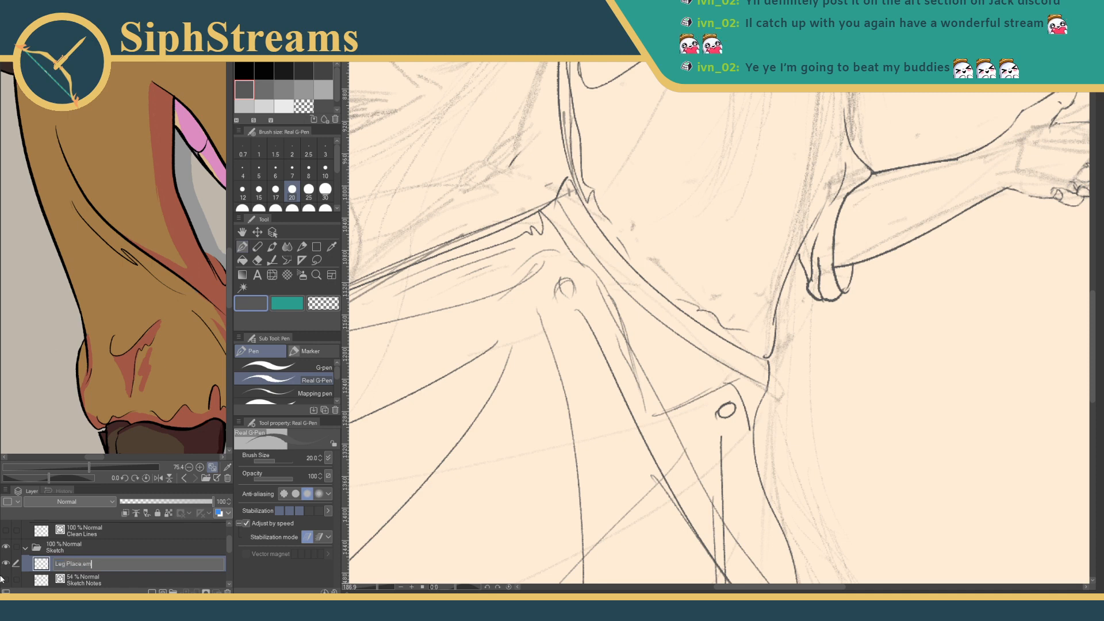
type("ent")
key("Return")
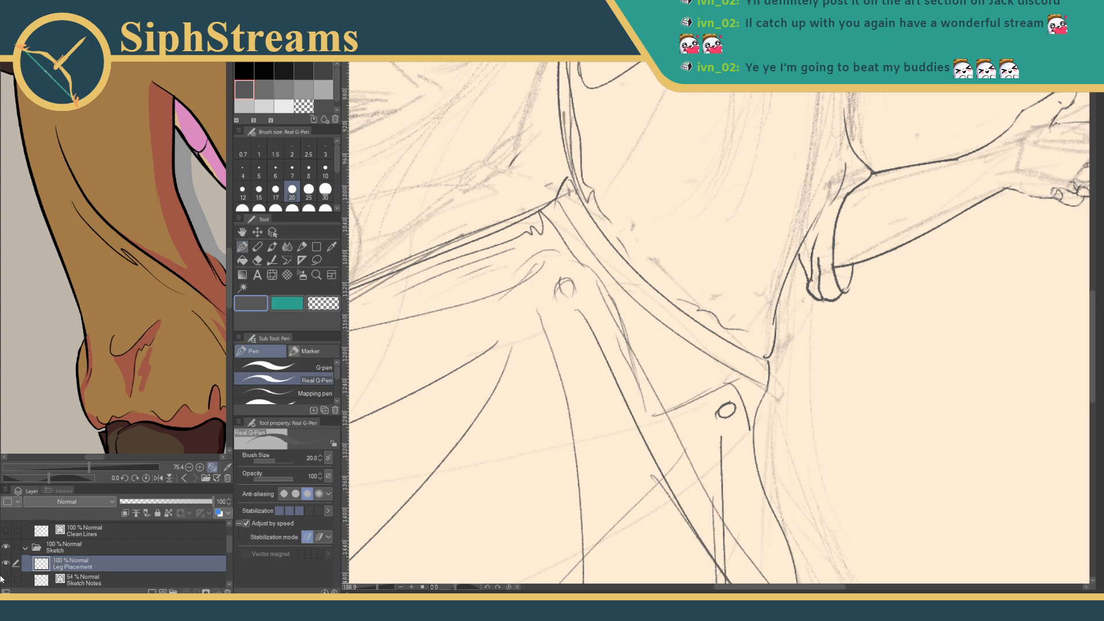
- Mark the rear hip joint with a bold circle on the Leg Placement layer and undo the extra strokes
left_click_drag(561, 281, 564, 285)
left_click_drag(633, 348, 551, 245)
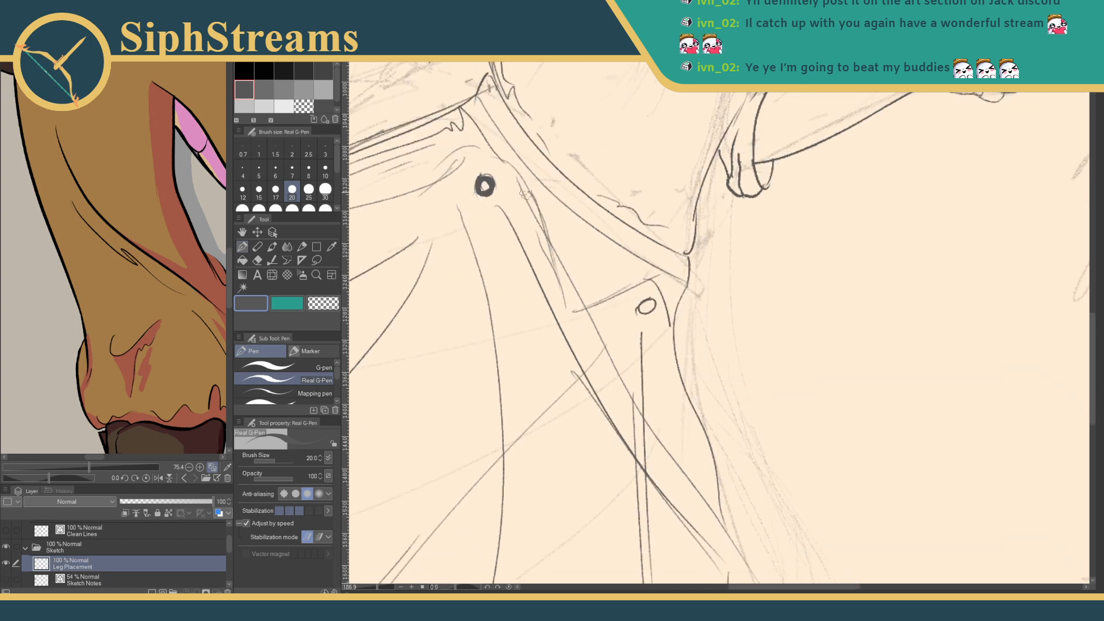
mouse_move(425, 169)
left_mouse_down()
mouse_move(464, 147)
mouse_move(552, 270)
mouse_move(558, 304)
mouse_move(658, 280)
mouse_move(500, 124)
mouse_move(483, 129)
mouse_move(684, 305)
mouse_move(780, 281)
mouse_move(749, 277)
mouse_move(739, 288)
mouse_move(760, 277)
mouse_move(700, 145)
left_mouse_up()
key("ctrl+z")
key("ctrl+z")
- Draw a bold straight guide from the rear hip to the knee and continue it down the lower leg
left_click_drag(377, 588, 372, 588)
left_click_drag(631, 192, 738, 384)
mouse_move(704, 325)
left_mouse_down()
mouse_move(746, 373)
mouse_move(735, 488)
left_mouse_up()
key("e")
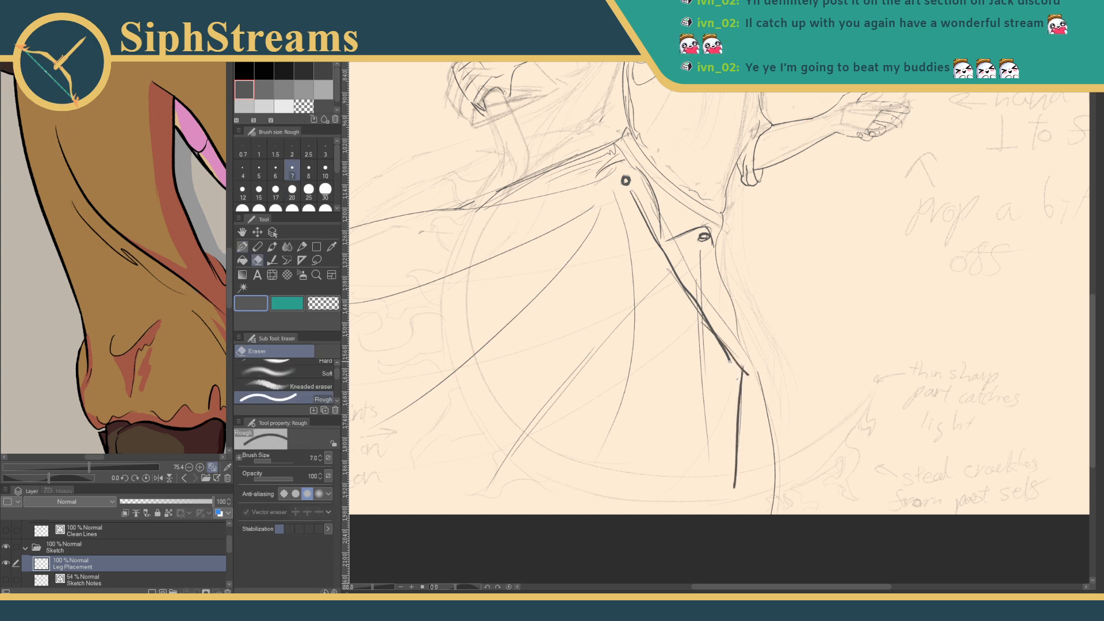
- Draw a bold straight leg guide from the front hip joint diagonally down toward the canvas's lower edge
key("p")
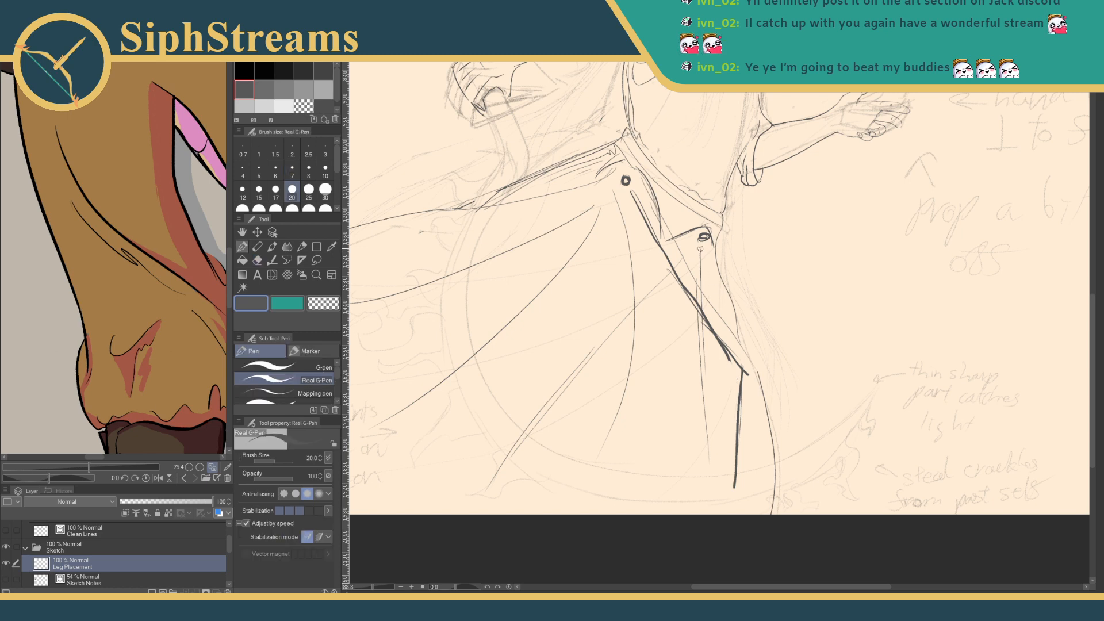
left_click_drag(699, 245, 472, 499)
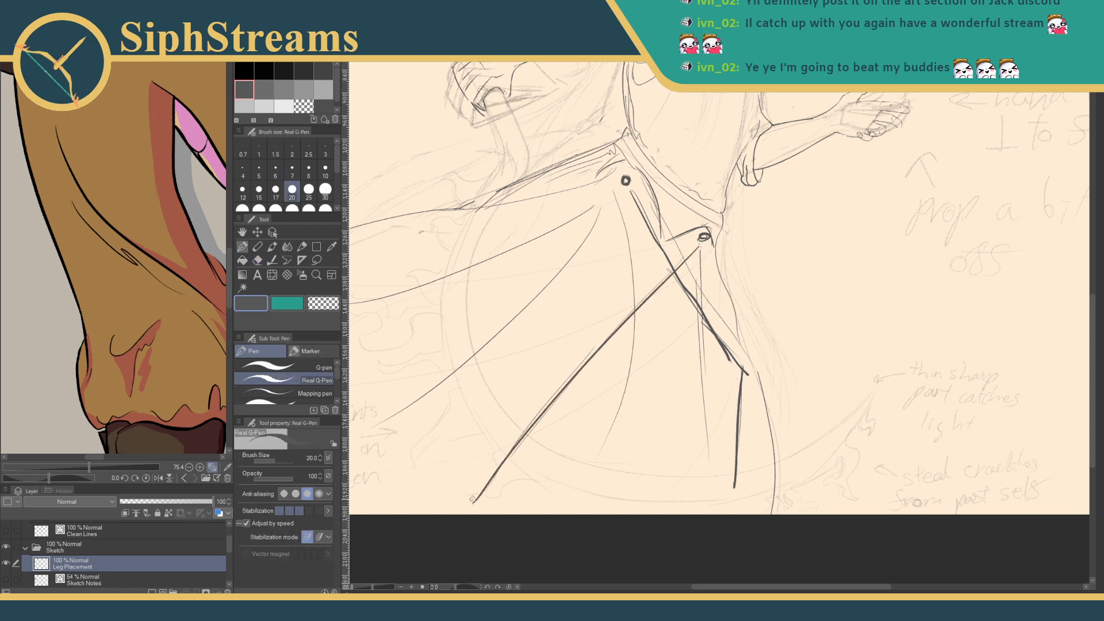
mouse_move(700, 247)
left_mouse_down()
mouse_move(554, 427)
mouse_move(426, 521)
mouse_move(373, 587)
left_mouse_up()
key("ctrl+z")
left_click_drag(489, 457, 559, 408)
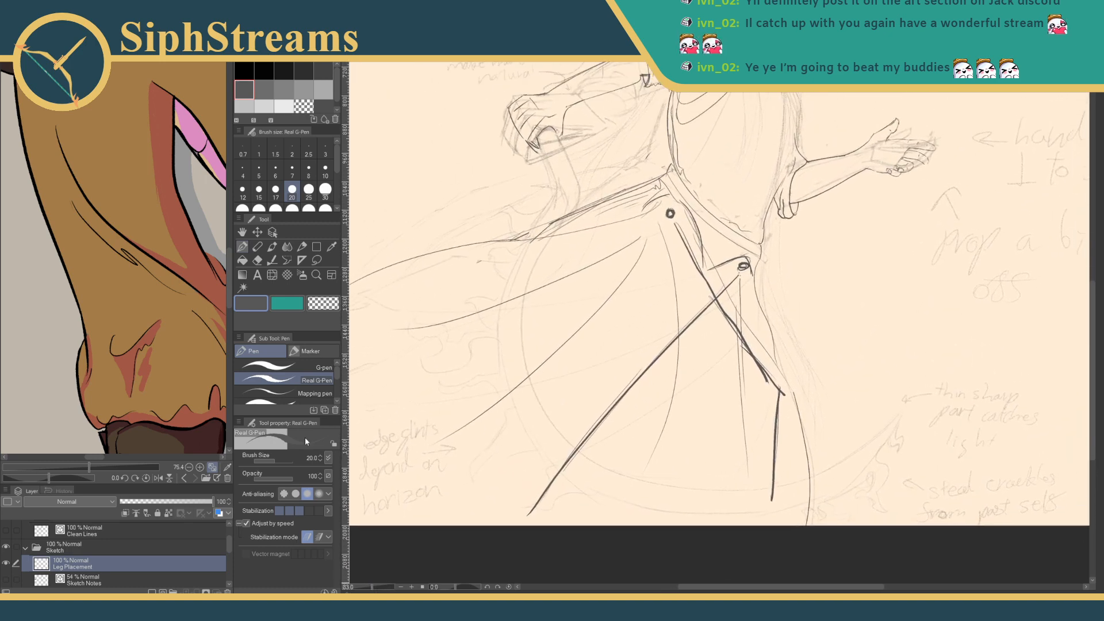
mouse_move(458, 405)
left_mouse_down()
mouse_move(462, 370)
mouse_move(456, 426)
left_mouse_up()
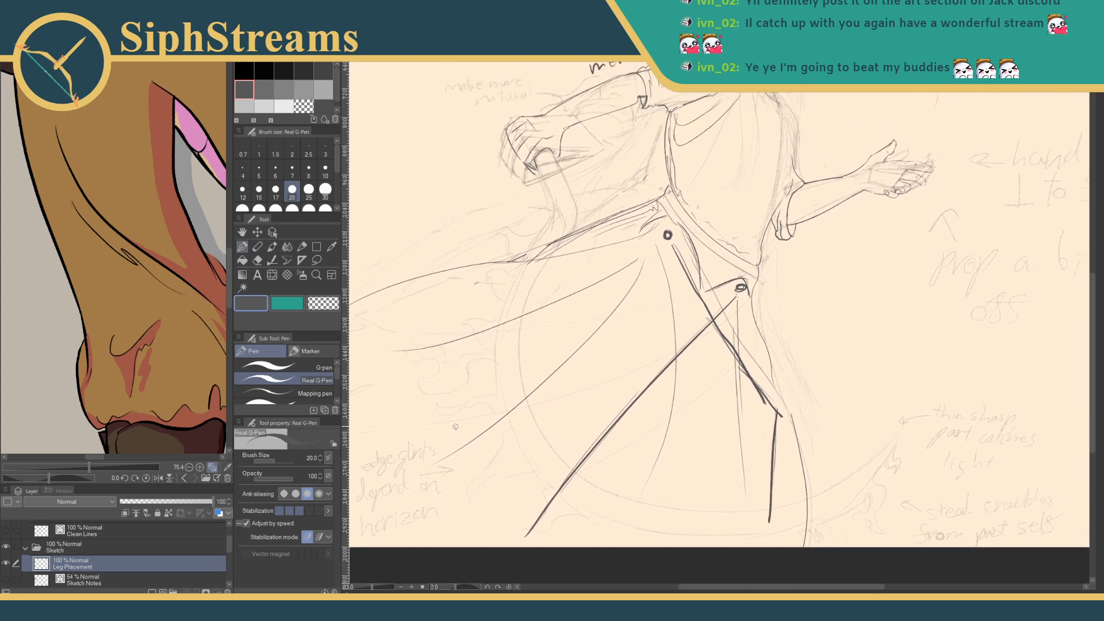
- Hide the Leg Placement layer and make Linework the active layer
left_click(6, 564)
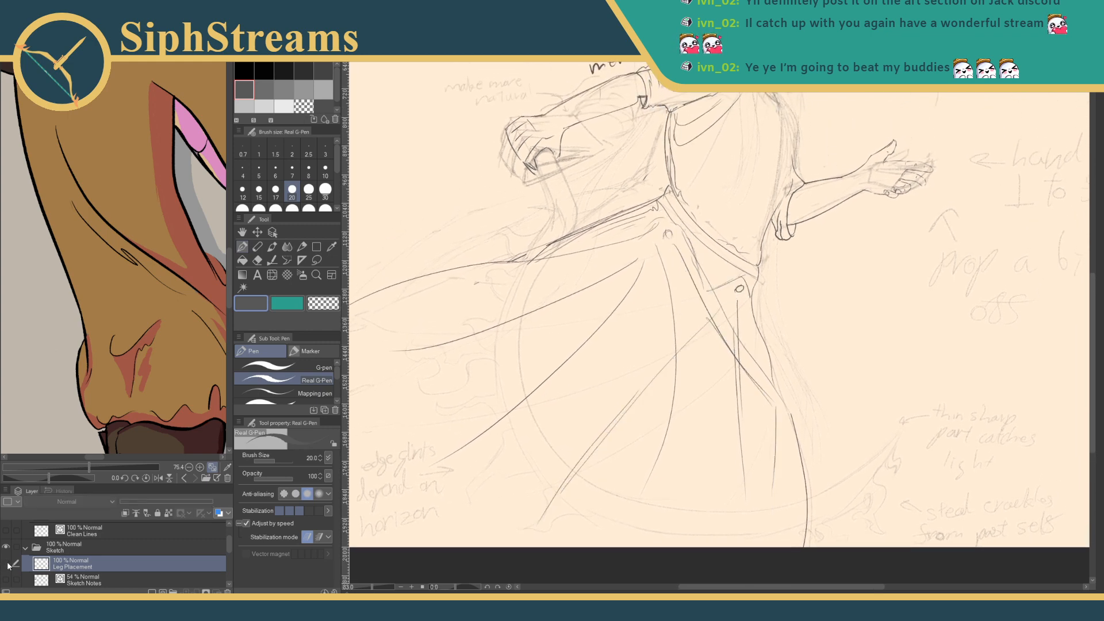
key("e")
left_click(6, 563)
left_click(7, 563)
scroll(226, 552, "up", 3)
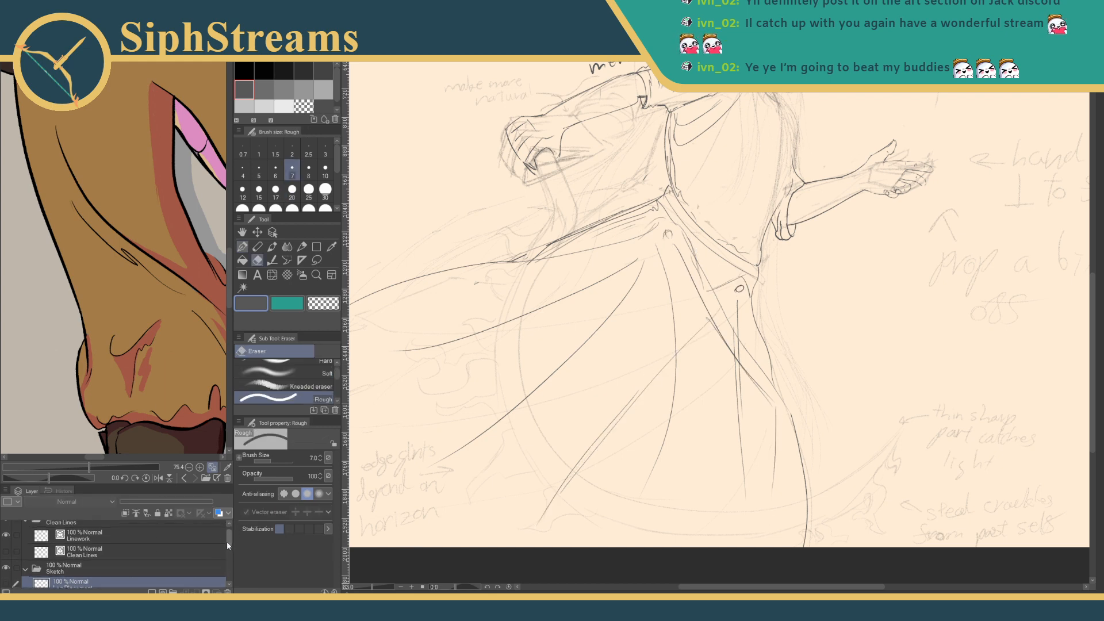
left_click(129, 550)
- Erase the old diagonal leg guide and the hip joint circles from the Linework layer
left_click_drag(659, 377, 598, 437)
left_click_drag(574, 476, 551, 504)
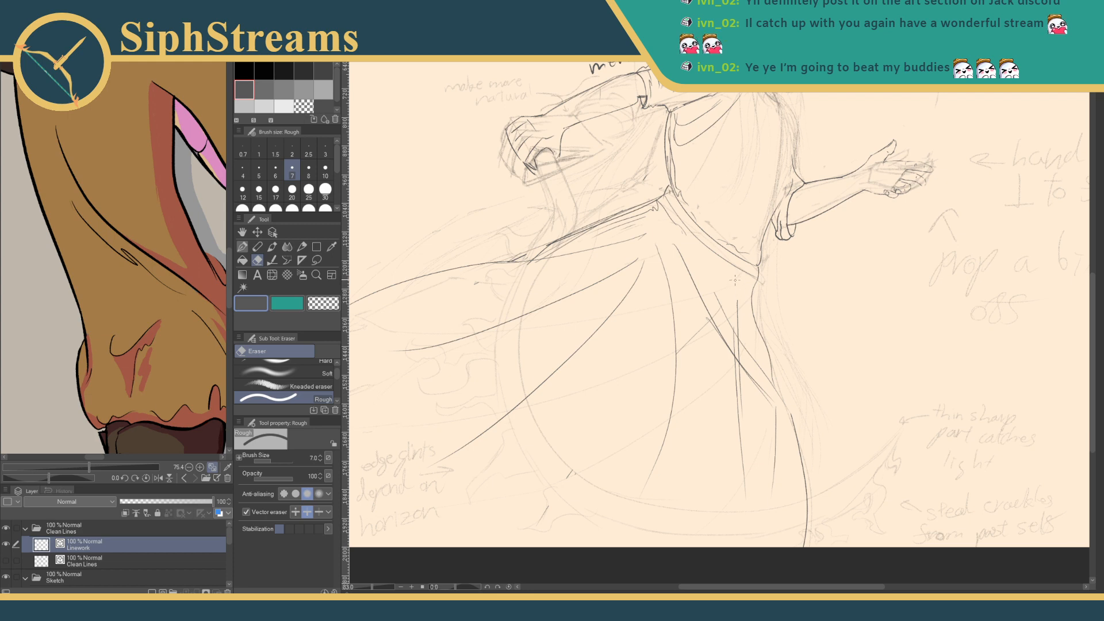
mouse_move(747, 326)
left_mouse_down()
mouse_move(738, 353)
mouse_move(527, 322)
mouse_move(629, 322)
left_mouse_up()
left_click_drag(372, 587, 377, 588)
mouse_move(565, 213)
left_mouse_down()
mouse_move(633, 205)
mouse_move(600, 212)
left_mouse_up()
left_click_drag(518, 253, 531, 294)
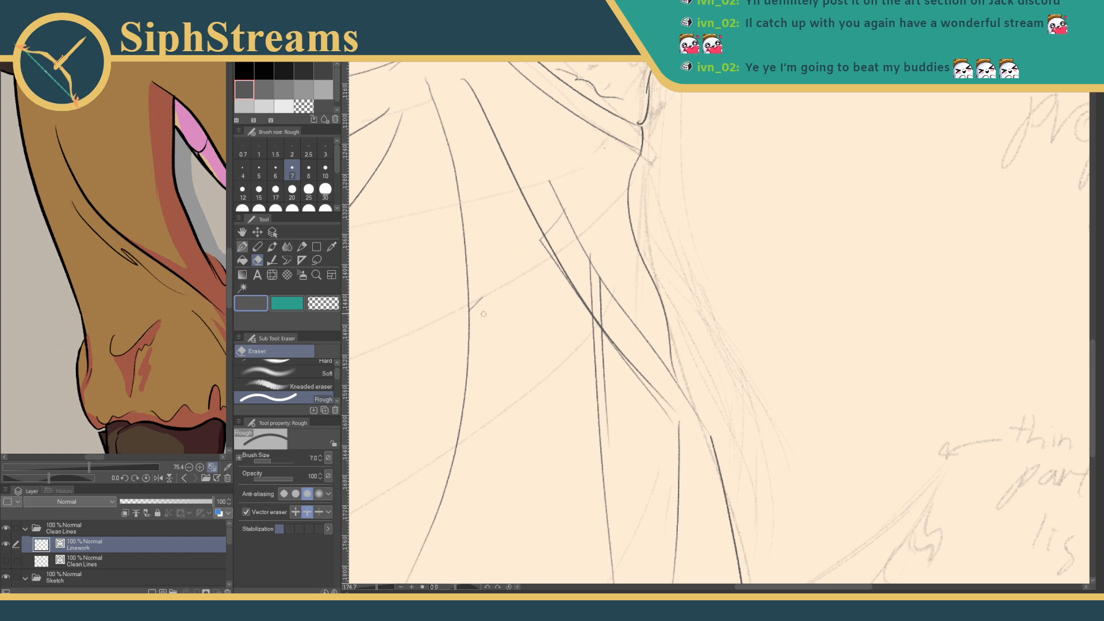
- Erase the lower portions of the straight vertical and knee guides beneath the front thigh contour
left_click_drag(681, 377, 666, 294)
left_click_drag(572, 285, 590, 301)
mouse_move(607, 359)
left_mouse_down()
mouse_move(619, 400)
mouse_move(652, 439)
left_mouse_up()
mouse_move(649, 363)
left_mouse_down()
mouse_move(651, 409)
mouse_move(672, 413)
mouse_move(675, 474)
left_mouse_up()
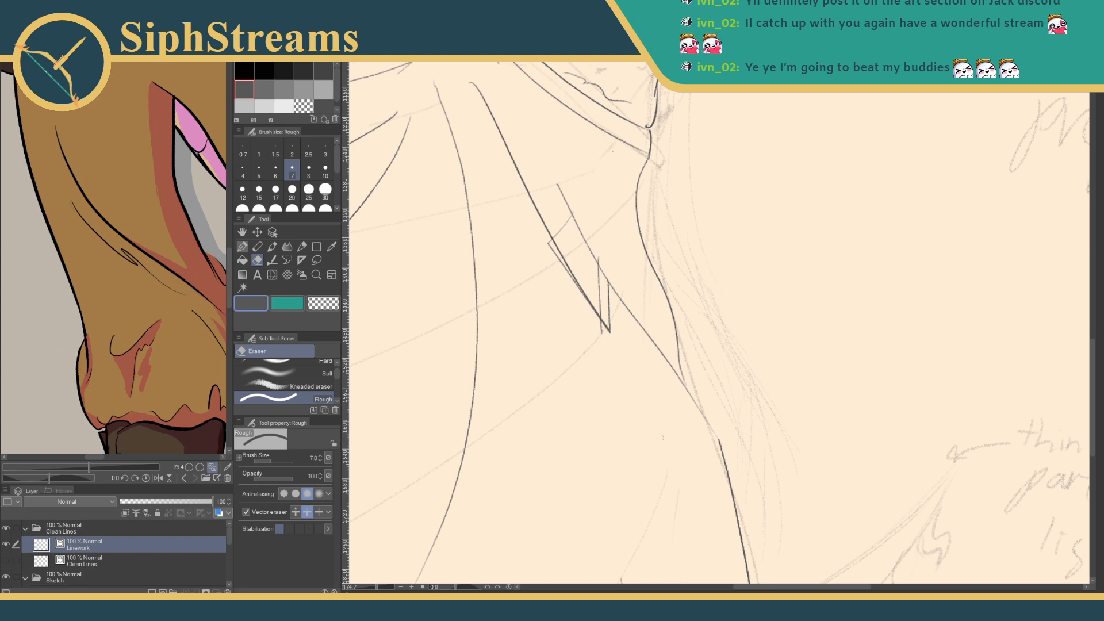
- Erase the leftover crossing guide strokes around the thigh, including the straight line down from the rear hip
left_click_drag(590, 287, 614, 300)
left_click_drag(537, 224, 557, 227)
left_click_drag(584, 275, 568, 292)
left_click_drag(560, 244, 549, 254)
left_click_drag(599, 343, 607, 321)
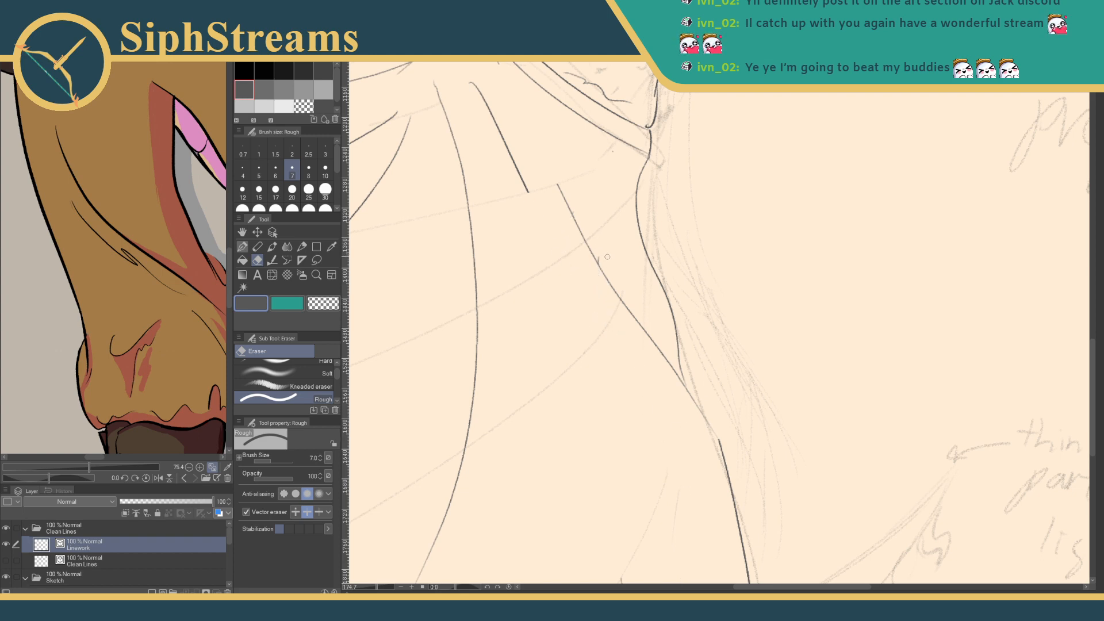
left_click_drag(605, 261, 644, 344)
mouse_move(525, 180)
left_mouse_down()
mouse_move(559, 275)
mouse_move(616, 275)
mouse_move(597, 298)
left_mouse_up()
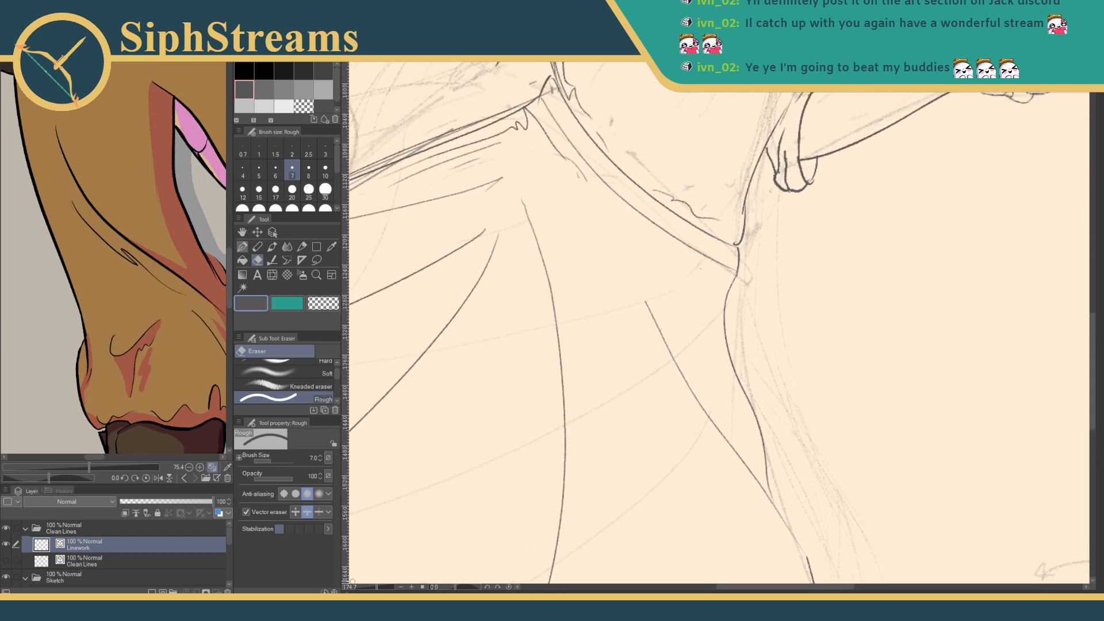
- Redraw the standing leg's outer contour just below the waistband and erase the old inward-curving line
left_click_drag(377, 587, 370, 587)
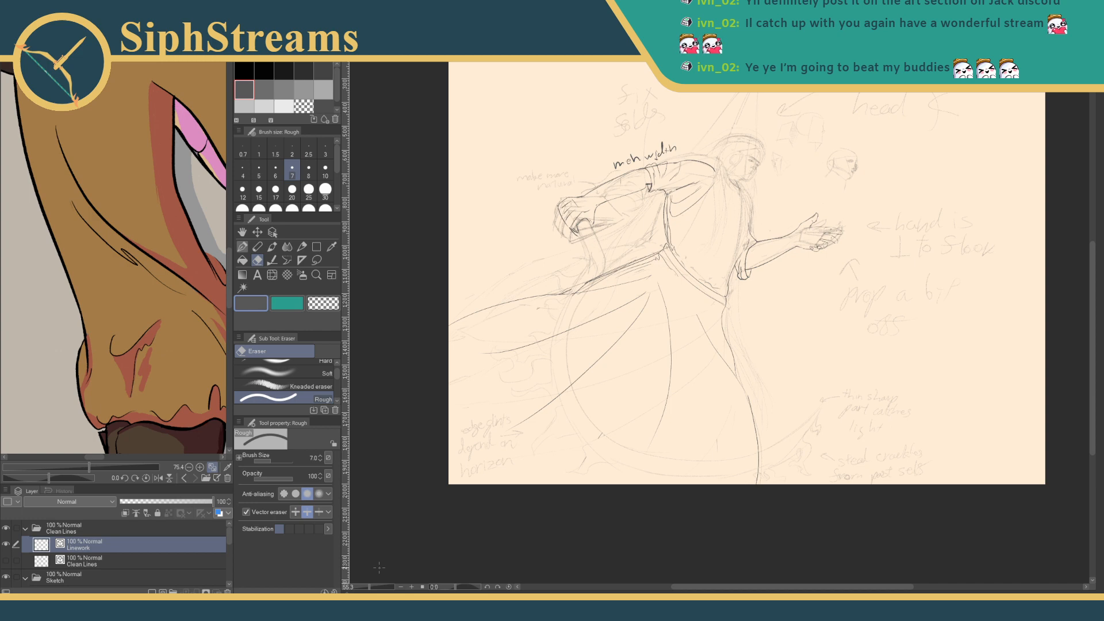
left_click_drag(370, 587, 377, 587)
left_click_drag(720, 389, 602, 330)
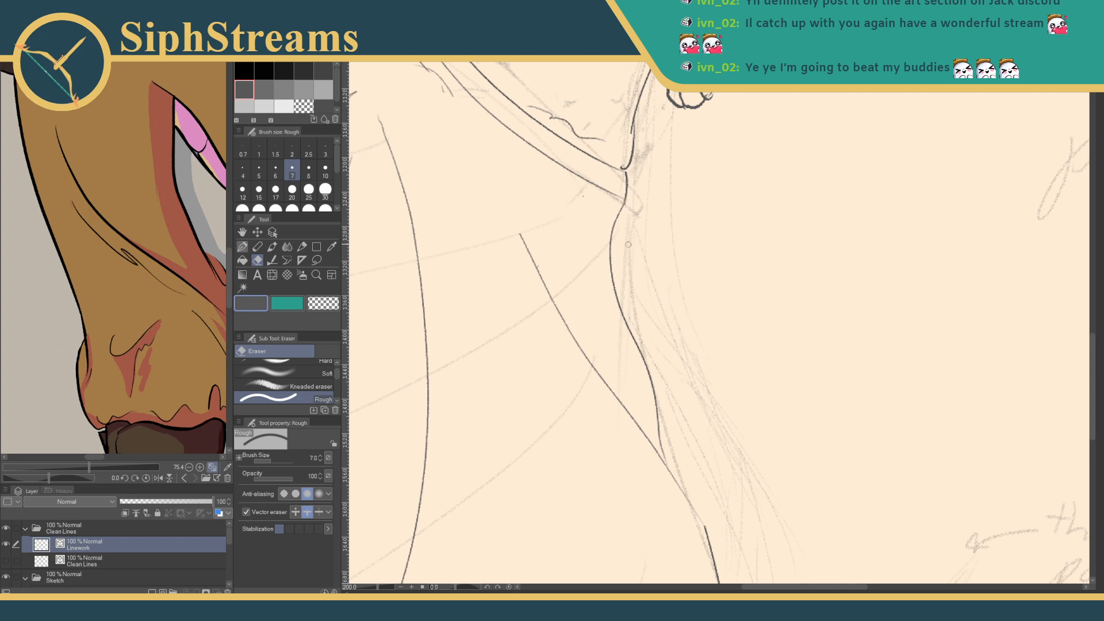
key("p")
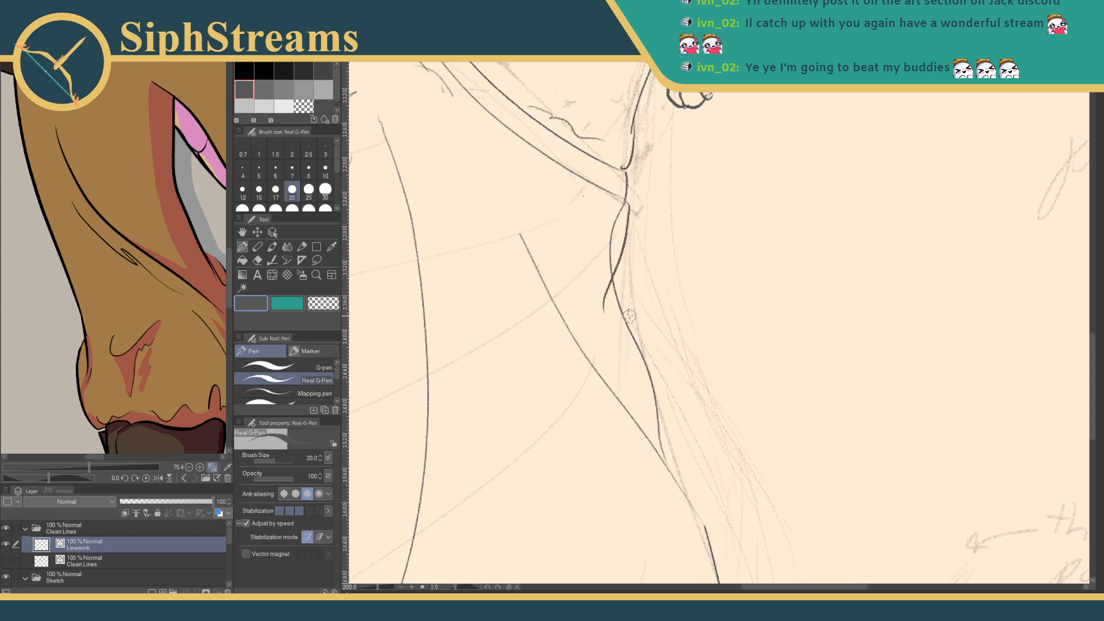
left_click_drag(624, 202, 624, 322)
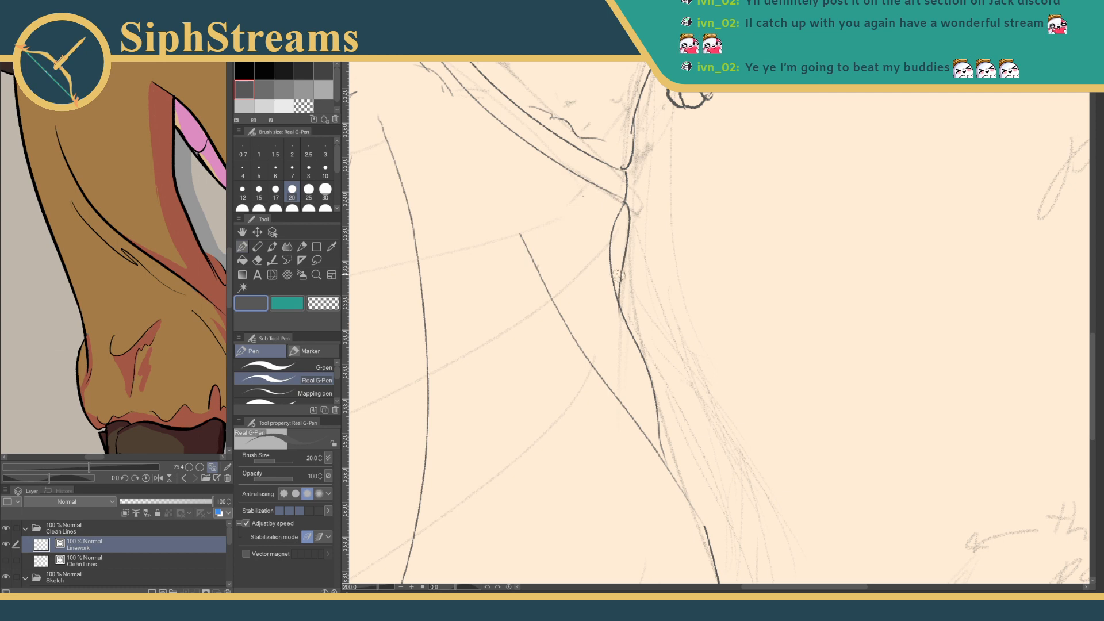
key("e")
mouse_move(610, 244)
left_mouse_down()
mouse_move(613, 263)
mouse_move(708, 262)
left_mouse_up()
- Add a short fold line running down inside the standing leg's outer contour at upper thigh height
key("p")
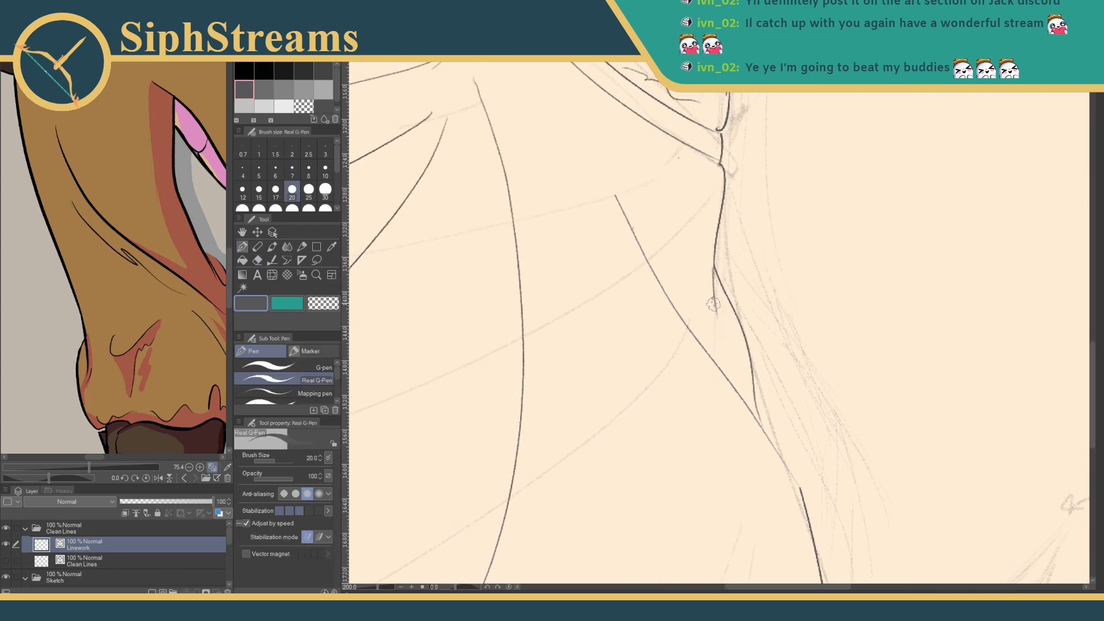
left_click_drag(713, 292, 724, 346)
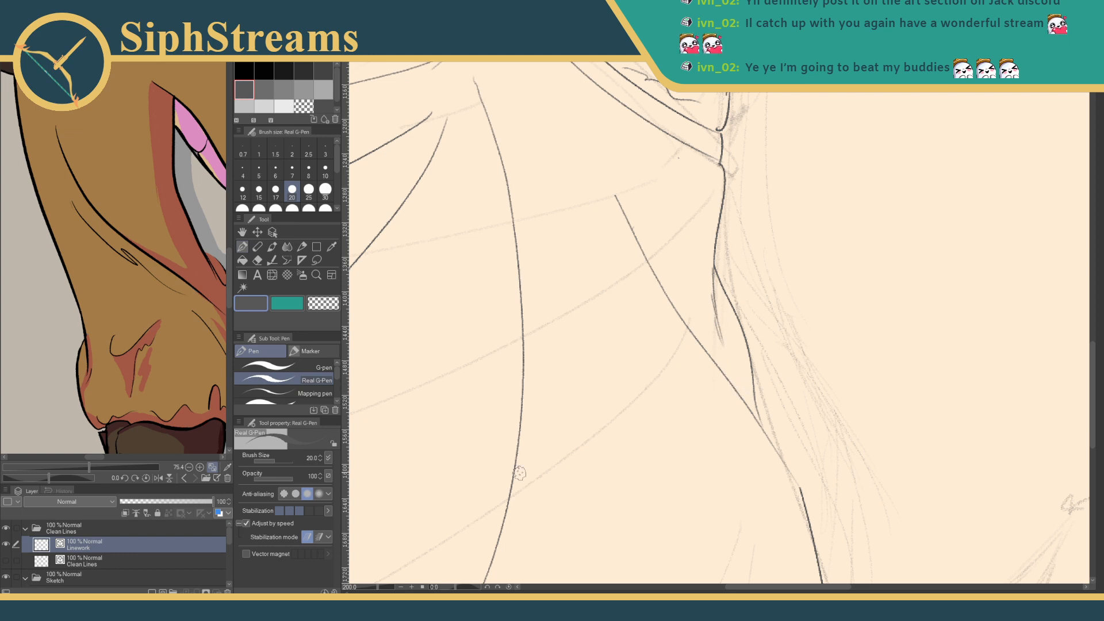
left_click_drag(560, 442, 647, 482)
left_click_drag(716, 326, 683, 475)
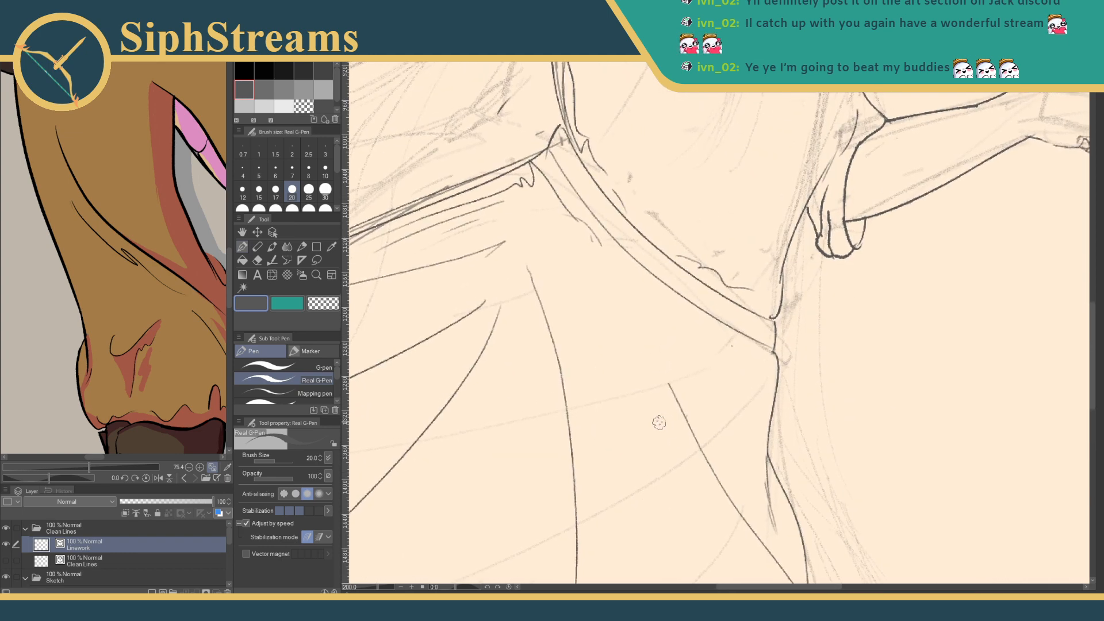
- Extend the front thigh contour up toward the waistband, undoing the unwanted attempts
mouse_move(674, 395)
left_mouse_down()
mouse_move(592, 265)
mouse_move(649, 345)
left_mouse_up()
key("ctrl+z")
key("ctrl+z")
mouse_move(624, 274)
left_mouse_down()
mouse_move(684, 400)
mouse_move(635, 306)
mouse_move(681, 418)
left_mouse_up()
key("ctrl+z")
mouse_move(662, 371)
left_mouse_down()
mouse_move(673, 350)
mouse_move(740, 373)
left_mouse_up()
- Hide the Sketch folder to leave only the clean linework on the canvas
left_click_drag(377, 588, 368, 587)
left_click_drag(679, 368, 737, 306)
scroll(223, 543, "down", 3)
left_click(5, 531)
left_click_drag(681, 358, 627, 399)
left_click_drag(371, 588, 375, 588)
left_click_drag(452, 489, 578, 358)
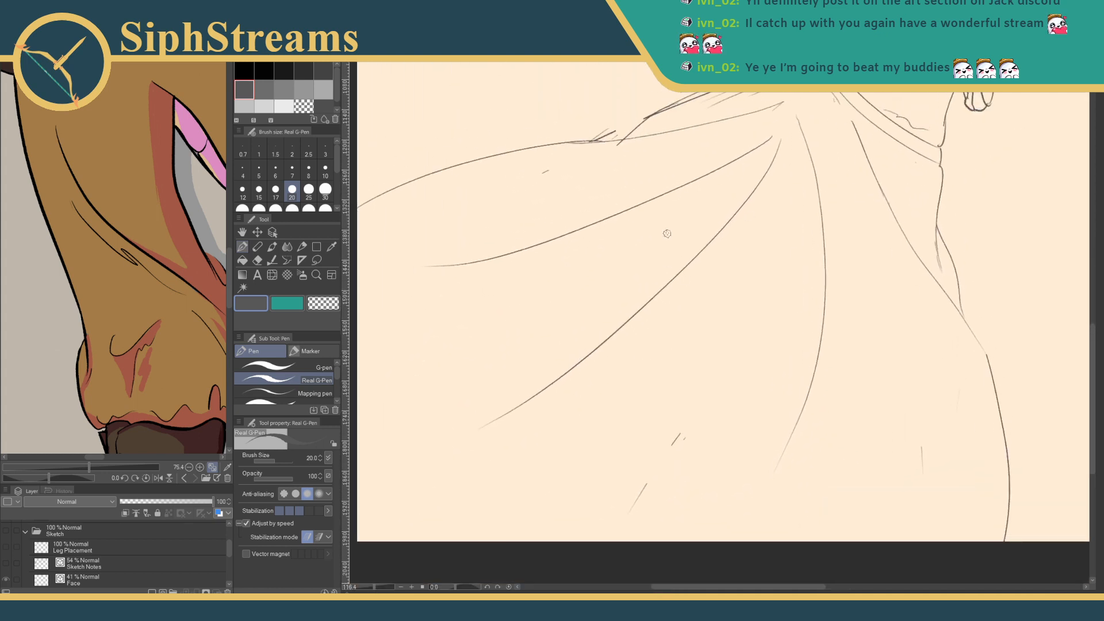
- Erase the stray marks and the long curved fold lines fanning out between the legs
key("e")
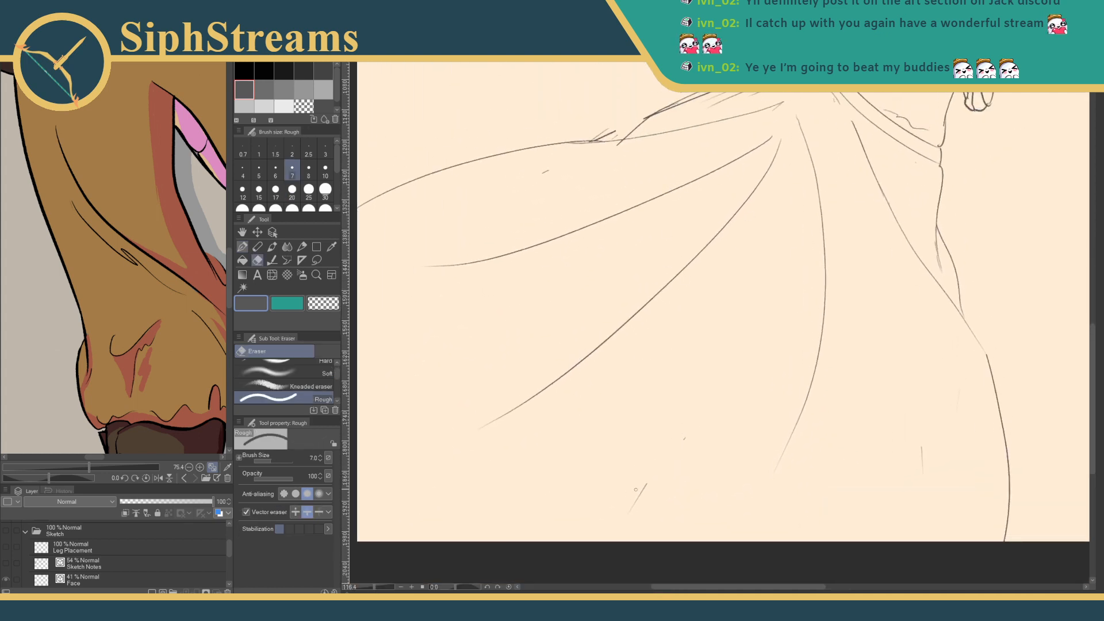
scroll(661, 369, "up", 2)
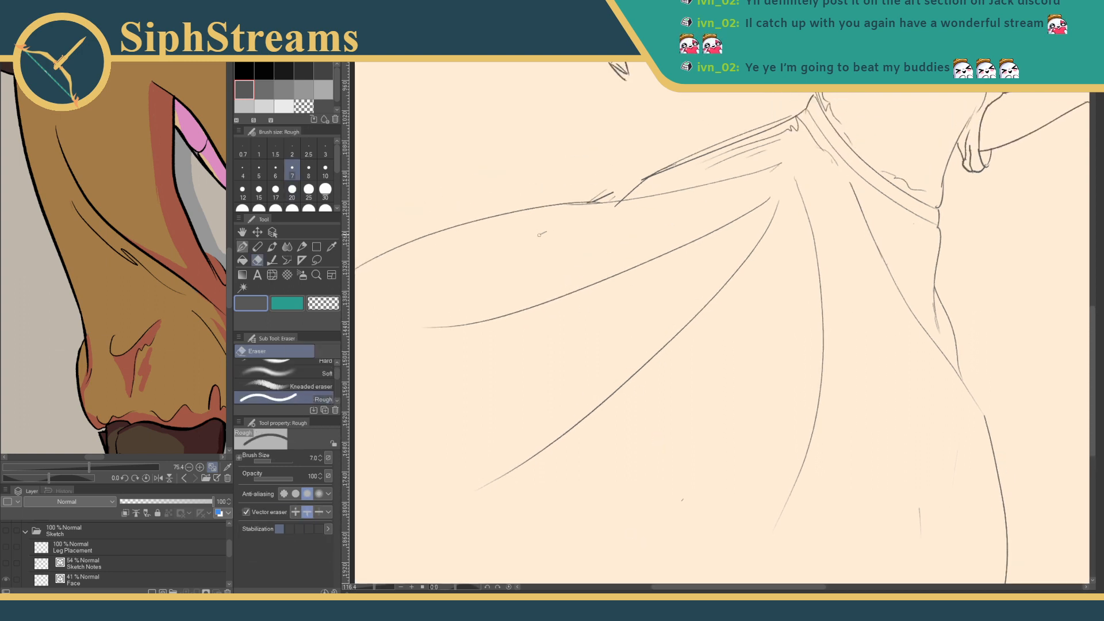
mouse_move(622, 227)
left_mouse_down()
mouse_move(687, 287)
mouse_move(828, 357)
mouse_move(828, 399)
mouse_move(813, 420)
left_mouse_up()
key("p")
left_click_drag(793, 344, 809, 366)
key("e")
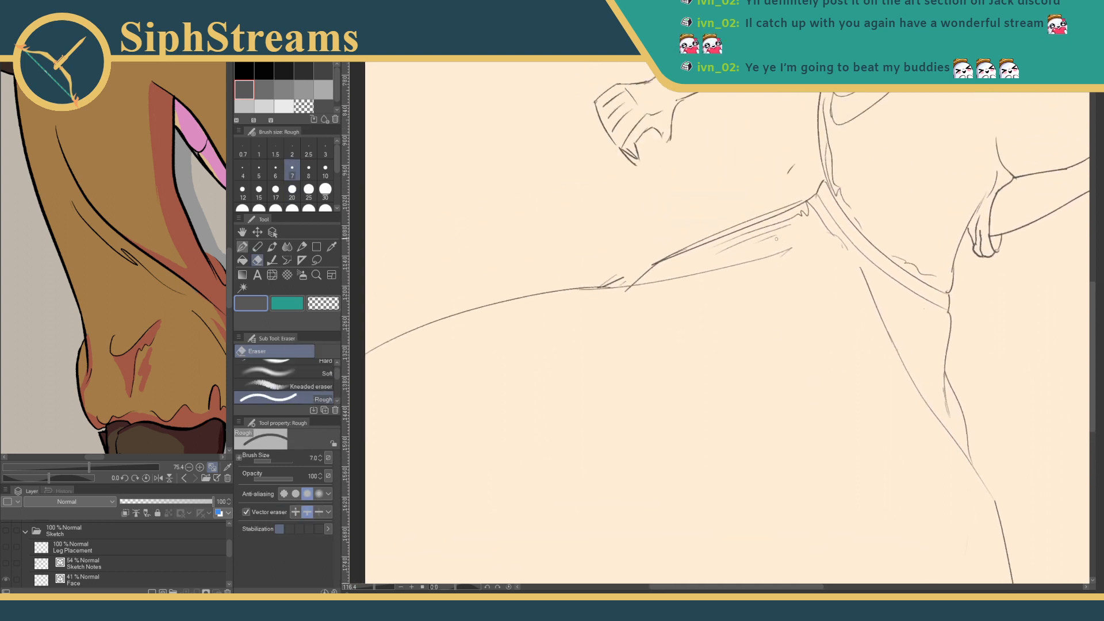
- Erase the lowest fold line running beneath the extended leg's upper contour near the hip
key("p")
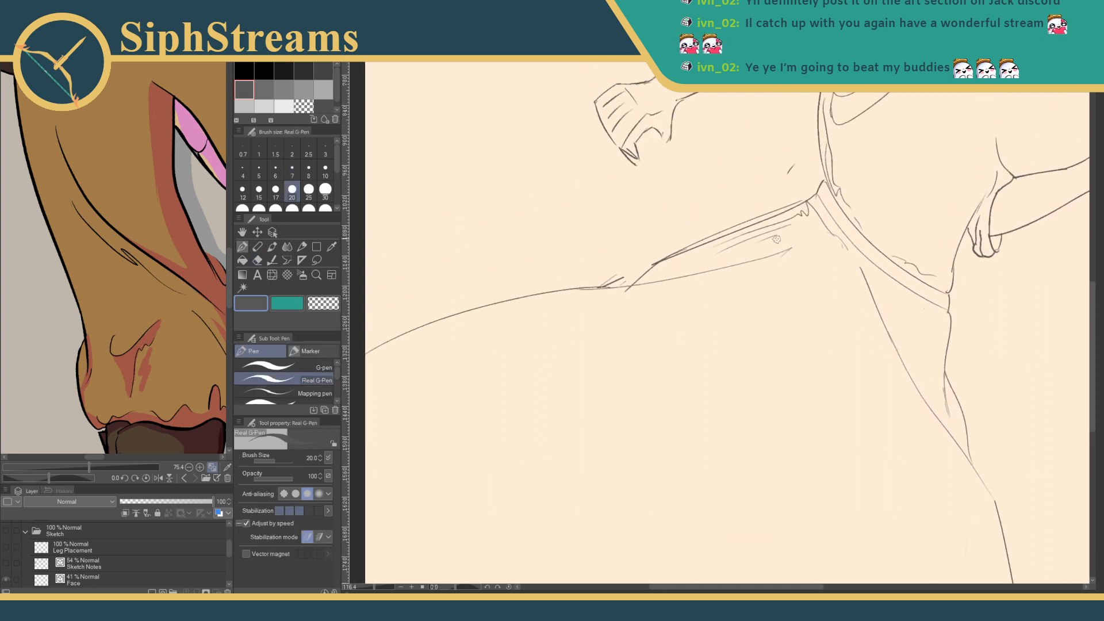
key("e")
left_click(750, 259)
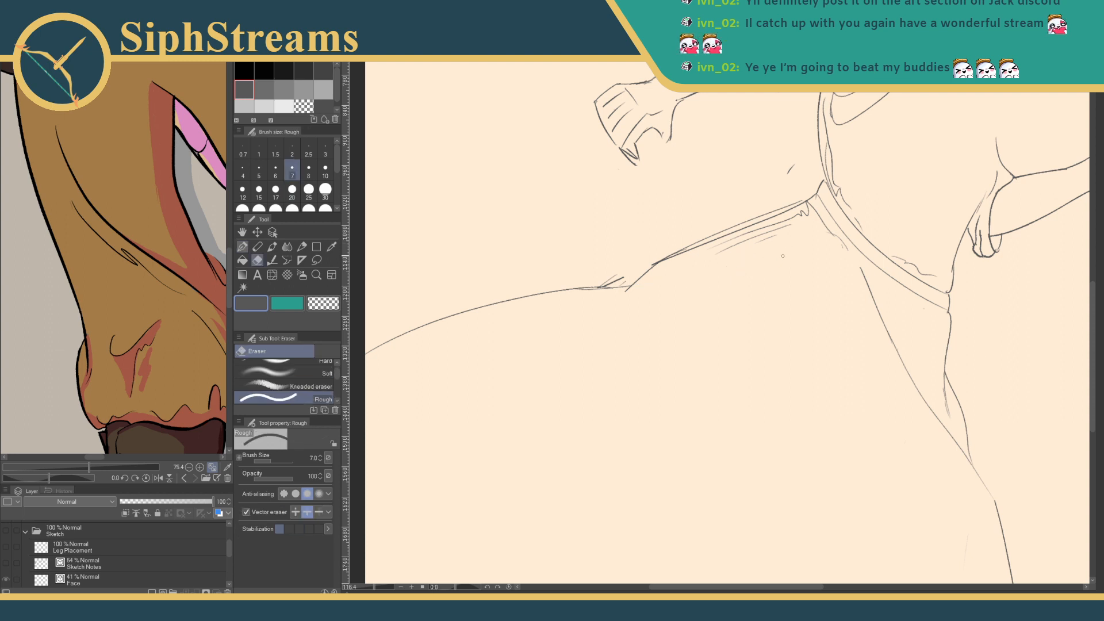
- Redraw the middle of the extended leg's upper contour as one continuous line and trim the overlapping stroke ends
key("p")
left_click_drag(555, 290, 728, 259)
key("e")
mouse_move(633, 286)
left_mouse_down()
mouse_move(593, 291)
mouse_move(617, 276)
left_mouse_up()
left_click_drag(653, 264, 652, 261)
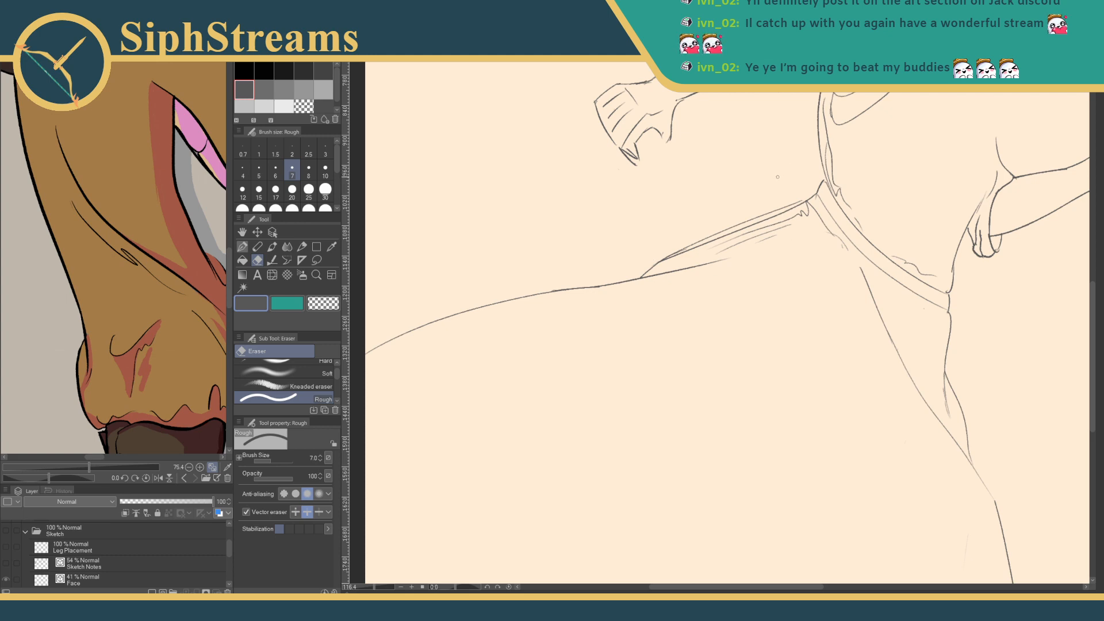
- Erase the sketchy overlapping lines forming the extended leg's upper contour just below the hip
key("p")
mouse_move(770, 213)
left_mouse_down()
mouse_move(714, 271)
mouse_move(727, 269)
left_mouse_up()
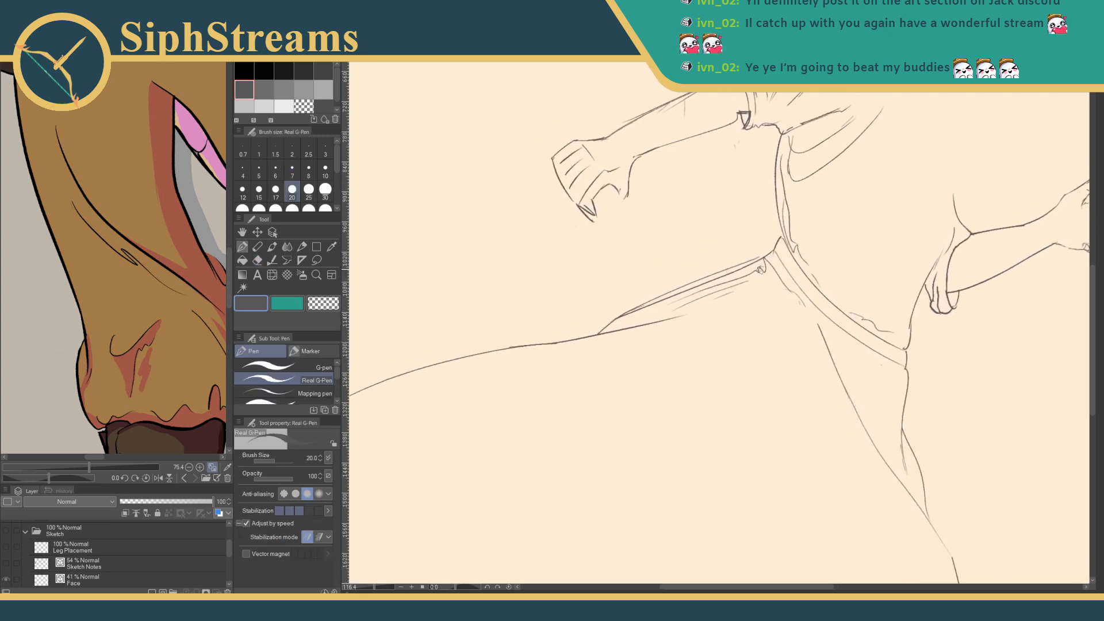
key("e")
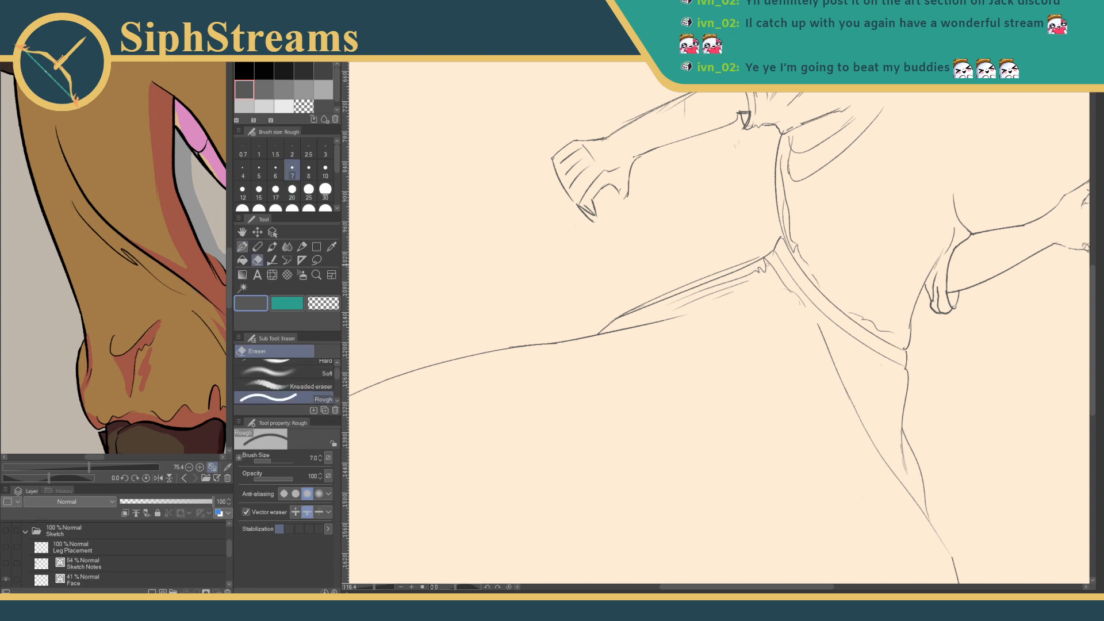
mouse_move(725, 267)
left_mouse_down()
mouse_move(613, 309)
mouse_move(682, 283)
mouse_move(624, 313)
left_mouse_up()
key("p")
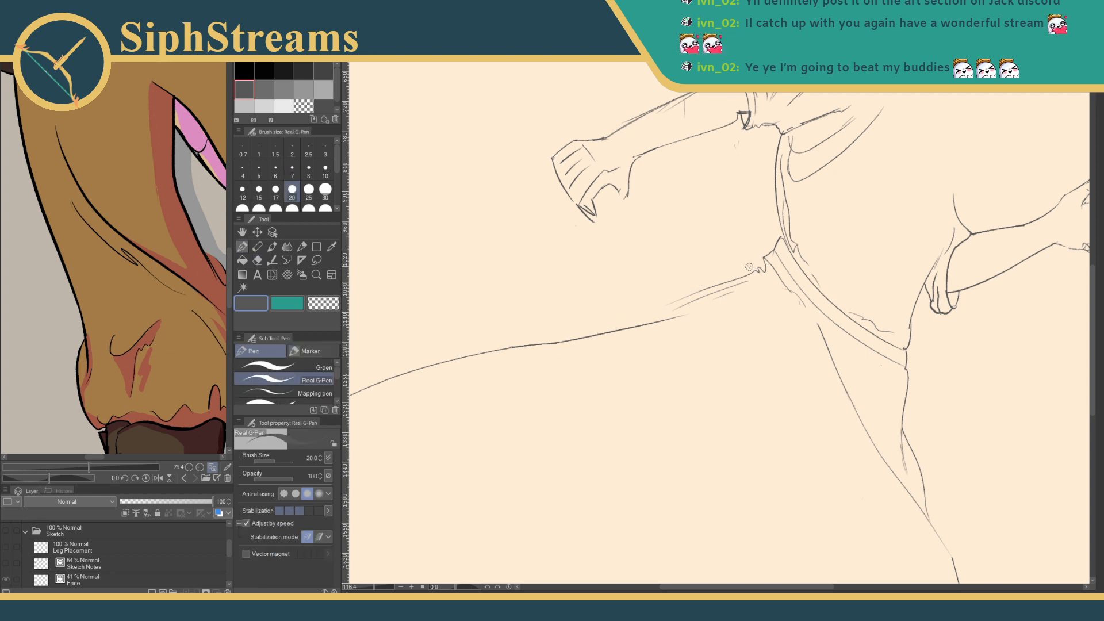
- Redraw the hip as one curve from the waistband's corner to the extended leg and erase the overlapping strokes beneath it
mouse_move(768, 256)
left_mouse_down()
mouse_move(664, 328)
mouse_move(758, 296)
left_mouse_up()
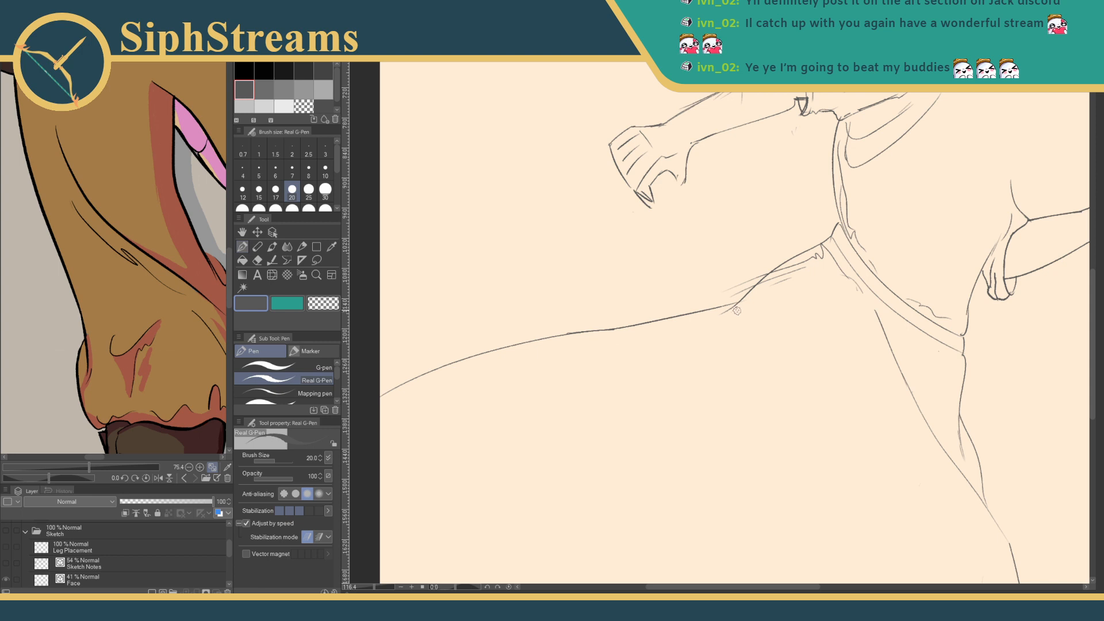
key("e")
left_click_drag(759, 273, 759, 275)
key("p")
left_click(808, 266, "ctrl")
key("e")
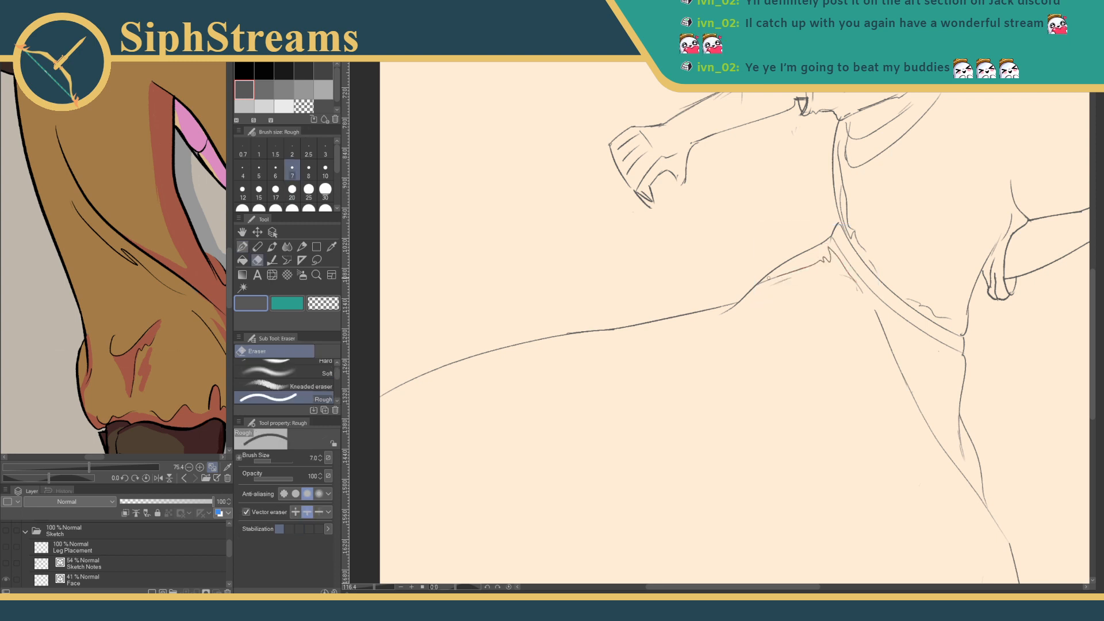
key("p")
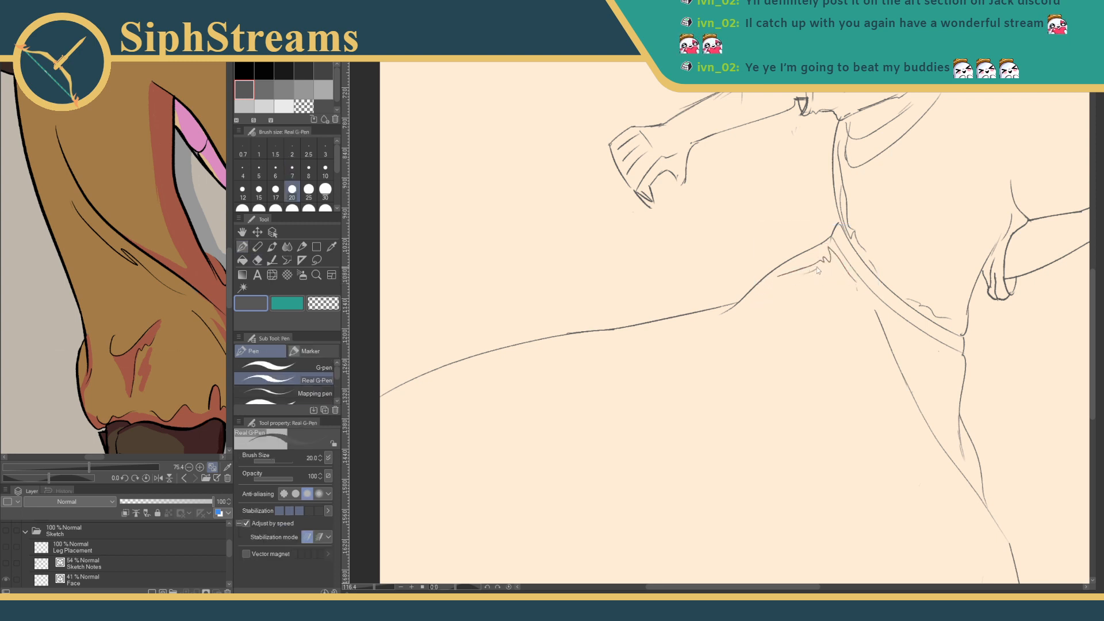
- Redraw the short fold lines beneath the hip curve and draw a small oval below the waistband's upper corner
left_click_drag(817, 268, 781, 282)
key("ctrl+z")
key("e")
left_click(857, 290)
key("p")
mouse_move(862, 305)
left_mouse_down()
mouse_move(862, 276)
mouse_move(841, 267)
mouse_move(908, 225)
left_mouse_up()
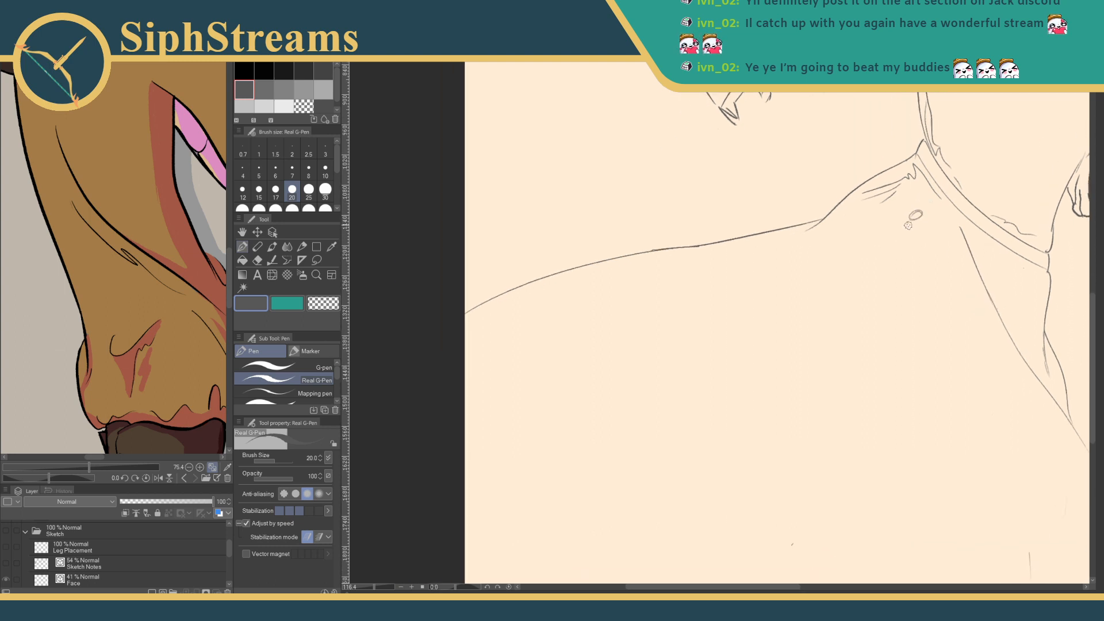
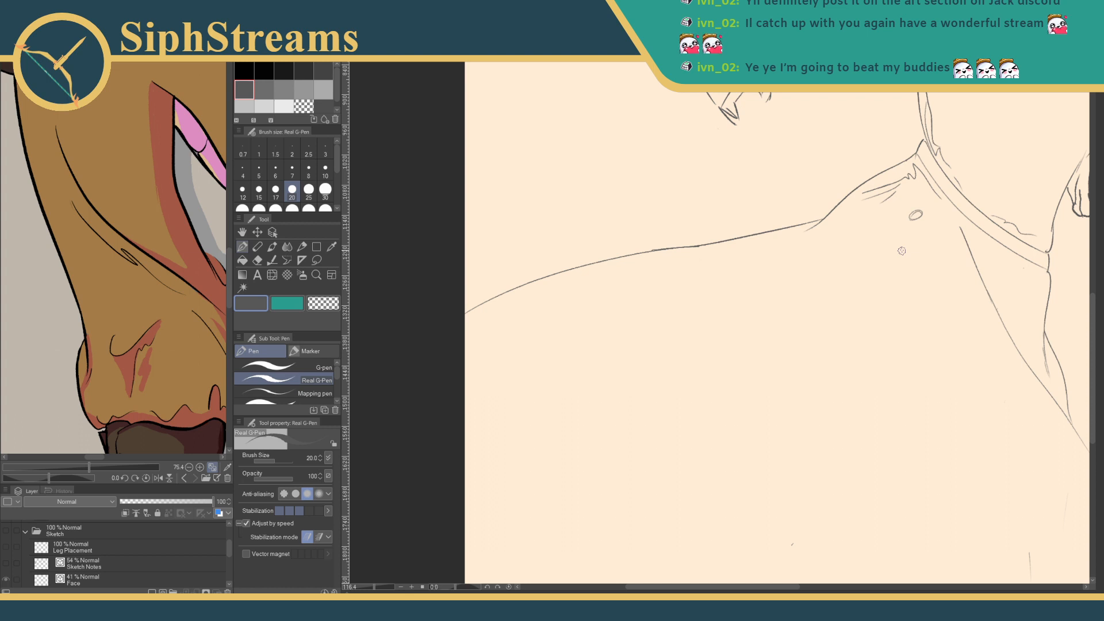
- Draw three long fold lines fanning out below the small oval and a pair of short folds at the extended leg's far end
mouse_move(913, 243)
left_mouse_down()
mouse_move(946, 411)
mouse_move(848, 329)
mouse_move(742, 306)
mouse_move(683, 324)
left_mouse_up()
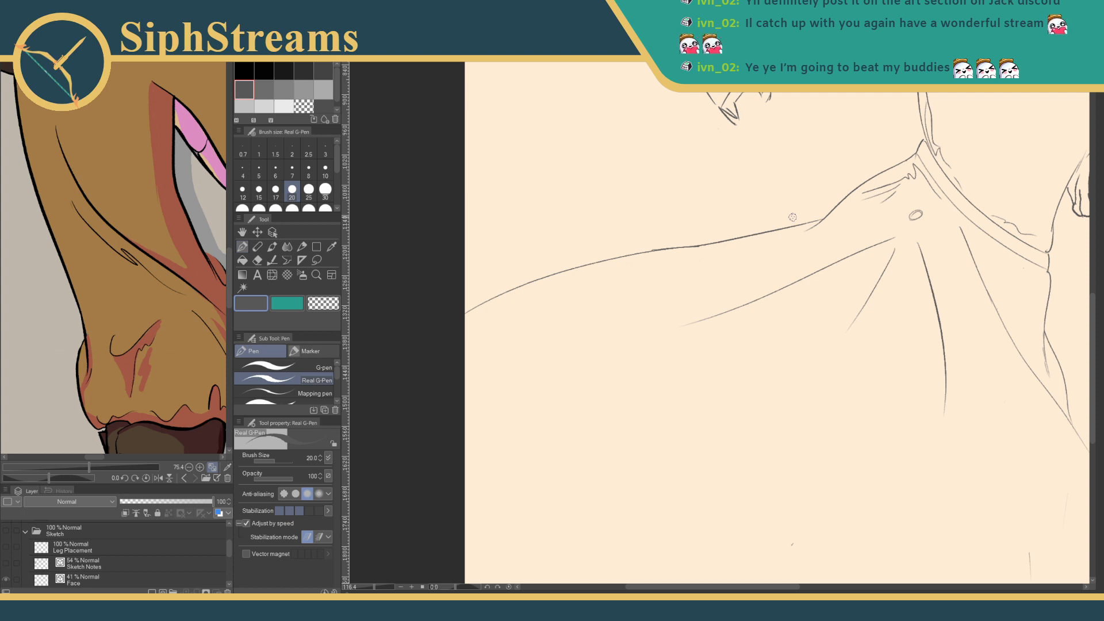
left_click_drag(492, 350, 465, 401)
mouse_move(537, 349)
left_mouse_down()
mouse_move(464, 402)
mouse_move(569, 347)
mouse_move(547, 362)
left_mouse_up()
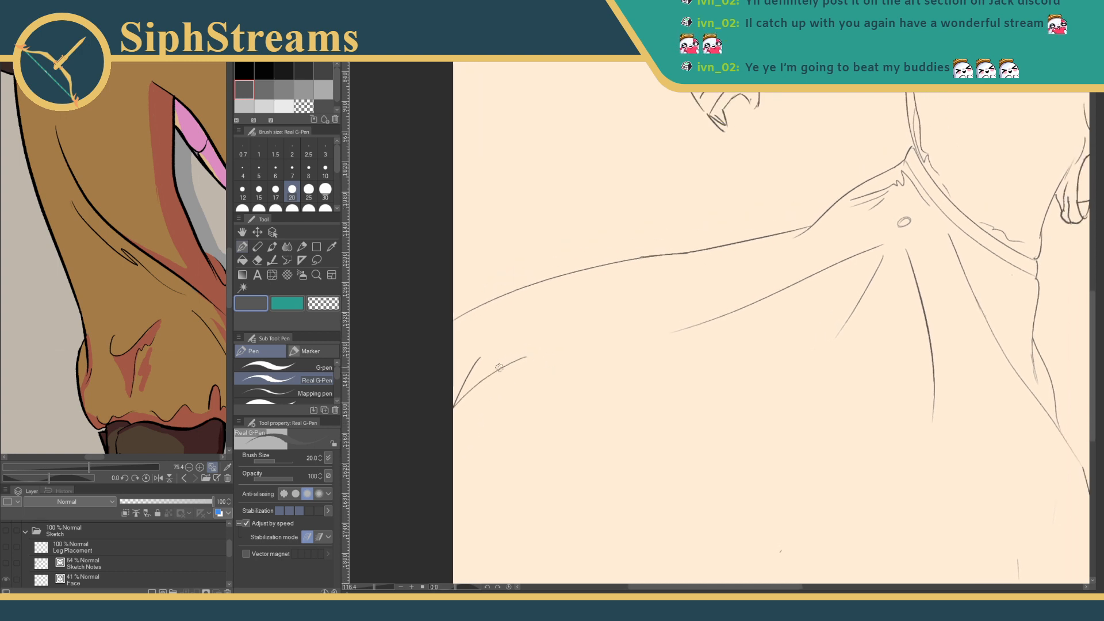
mouse_move(708, 438)
left_mouse_down()
mouse_move(510, 316)
mouse_move(455, 342)
left_mouse_up()
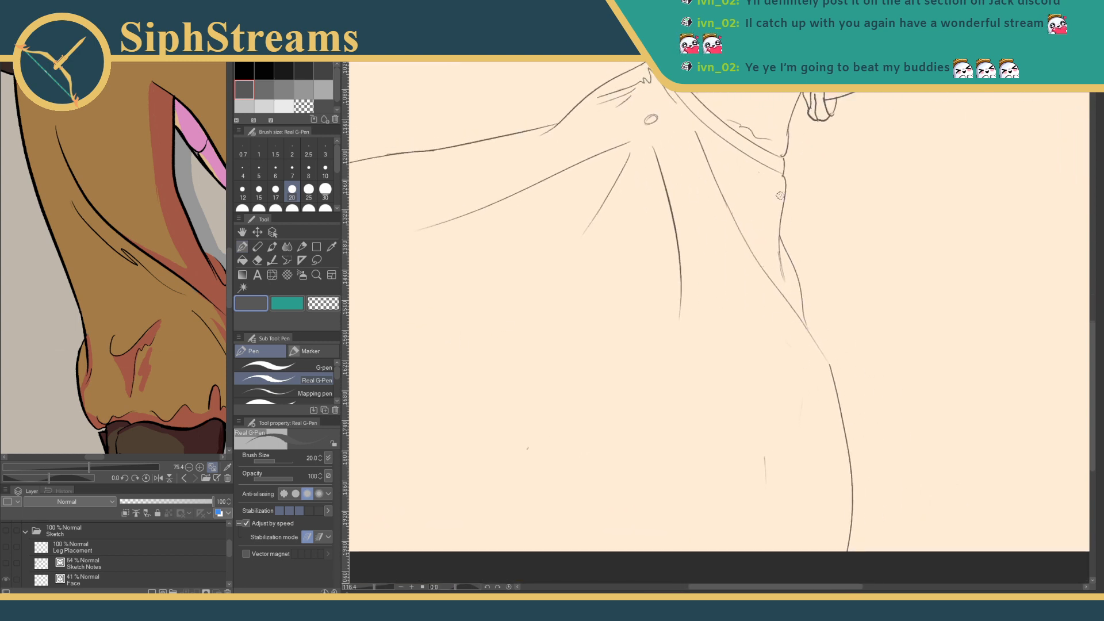
- Add a short fold stroke beside the upper part of the long line descending from the waistband on the standing leg
mouse_move(741, 205)
left_mouse_down()
mouse_move(782, 282)
mouse_move(796, 390)
left_mouse_up()
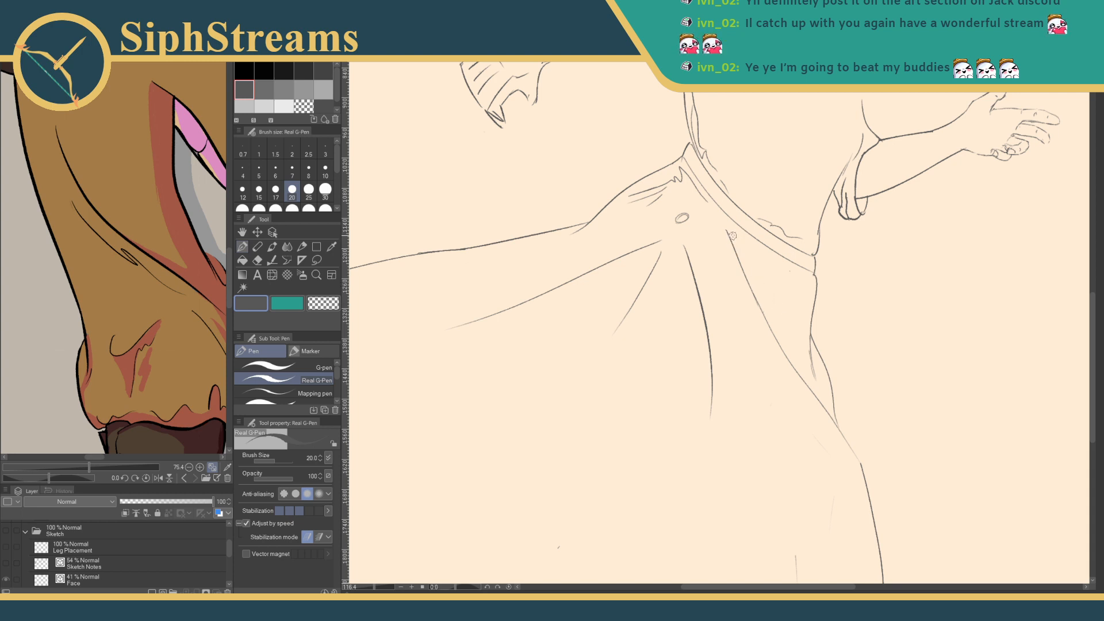
mouse_move(773, 322)
left_mouse_down()
mouse_move(782, 287)
mouse_move(782, 306)
left_mouse_up()
mouse_move(377, 592)
left_mouse_down()
mouse_move(363, 591)
mouse_move(375, 592)
left_mouse_up()
left_click_drag(482, 459, 578, 466)
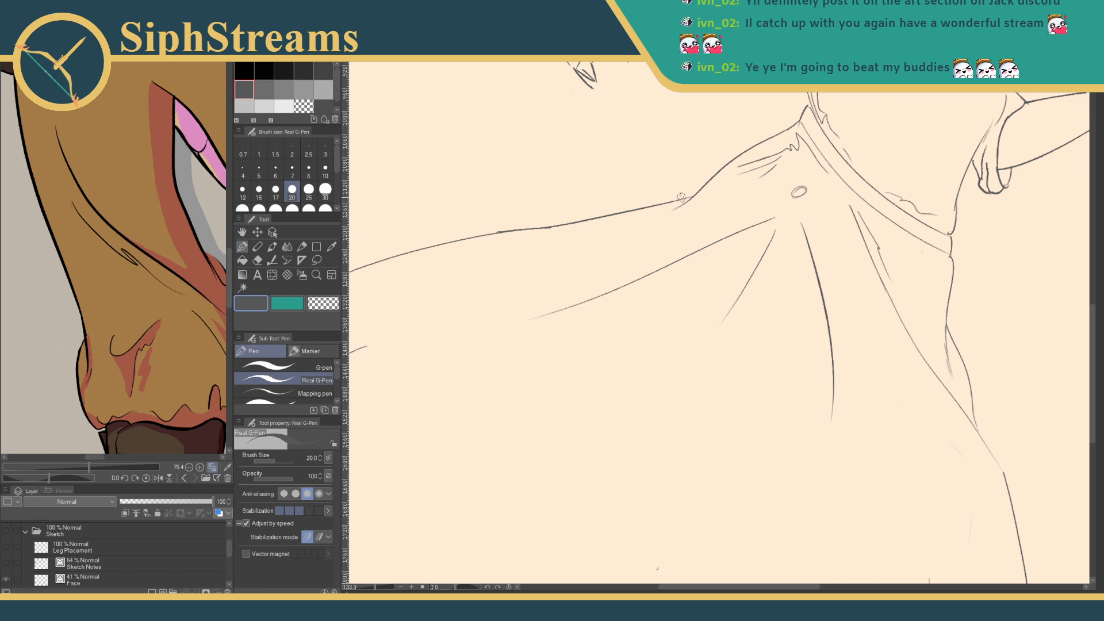
- Redraw the extended leg's upper contour as a long, flatter line from beside the small oval to the canvas edge
left_click_drag(672, 202, 768, 178)
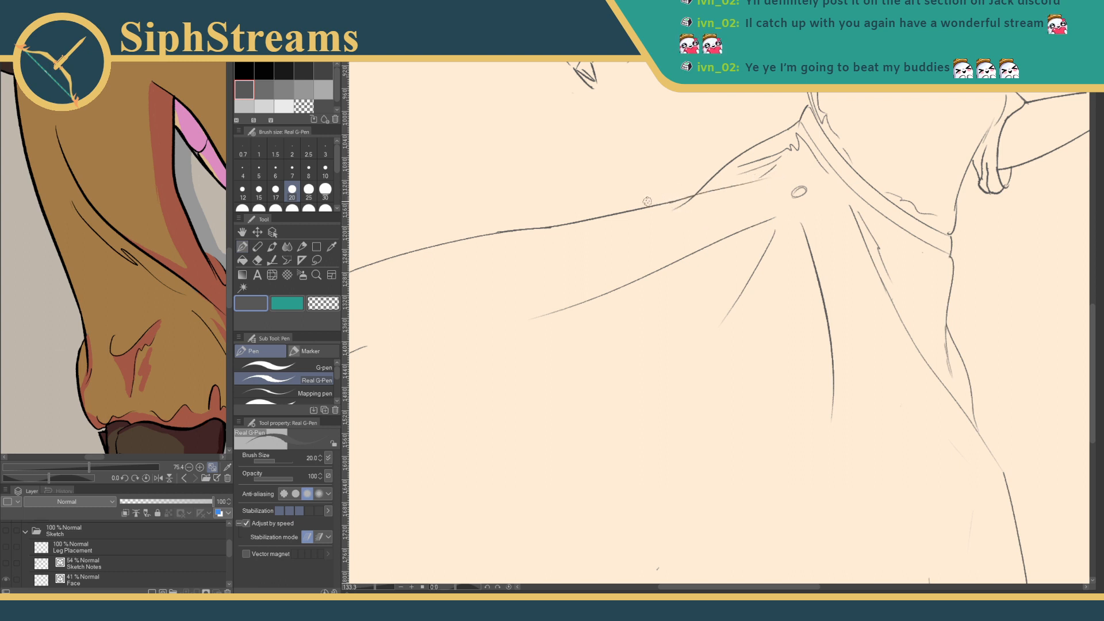
left_click_drag(628, 223, 794, 226)
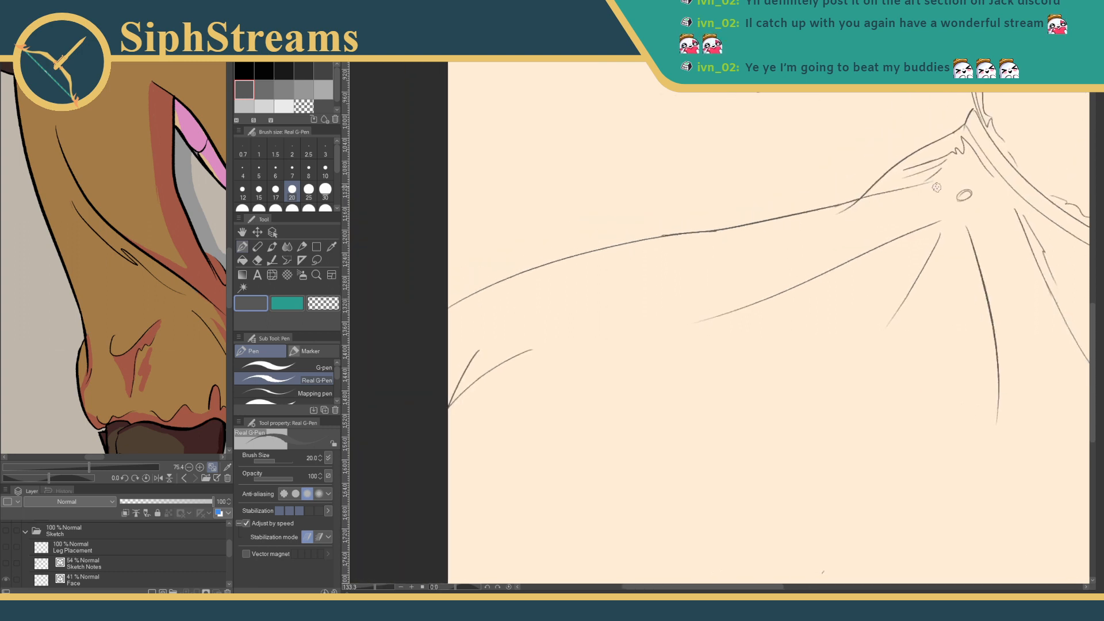
left_click_drag(935, 188, 512, 253)
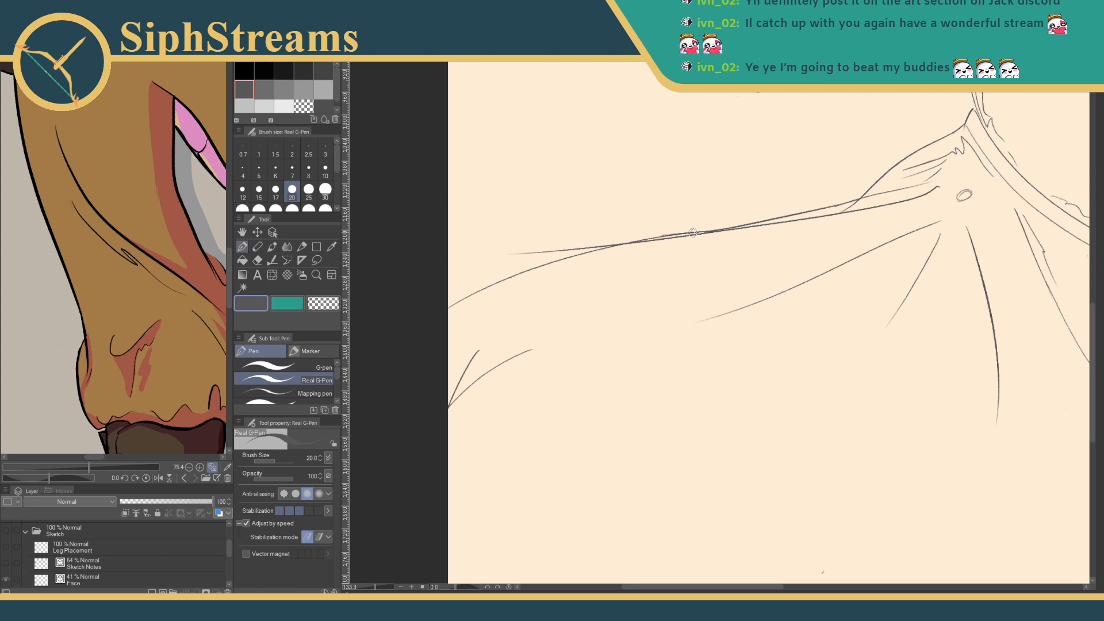
left_click_drag(651, 309, 666, 394)
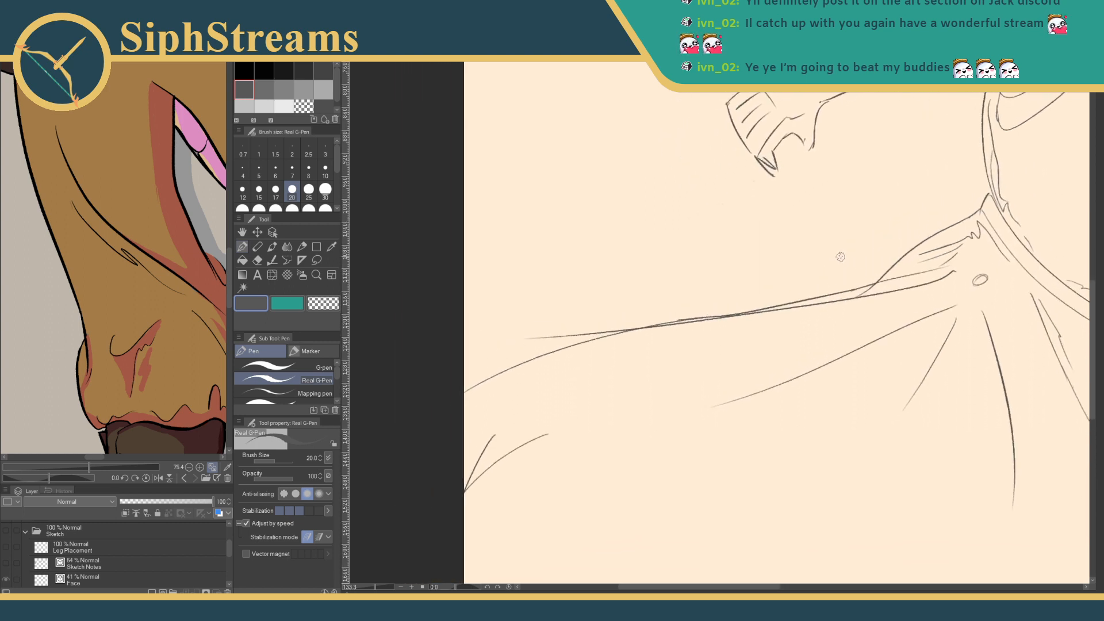
left_click_drag(909, 291, 389, 377)
- Erase the extended leg's old upper contour and trim the overlapping stroke ends where it meets the hip curve
key("e")
left_click_drag(570, 361, 565, 345)
mouse_move(920, 200)
left_mouse_down()
mouse_move(757, 384)
mouse_move(801, 285)
left_mouse_up()
key("e")
left_click_drag(725, 375, 591, 403)
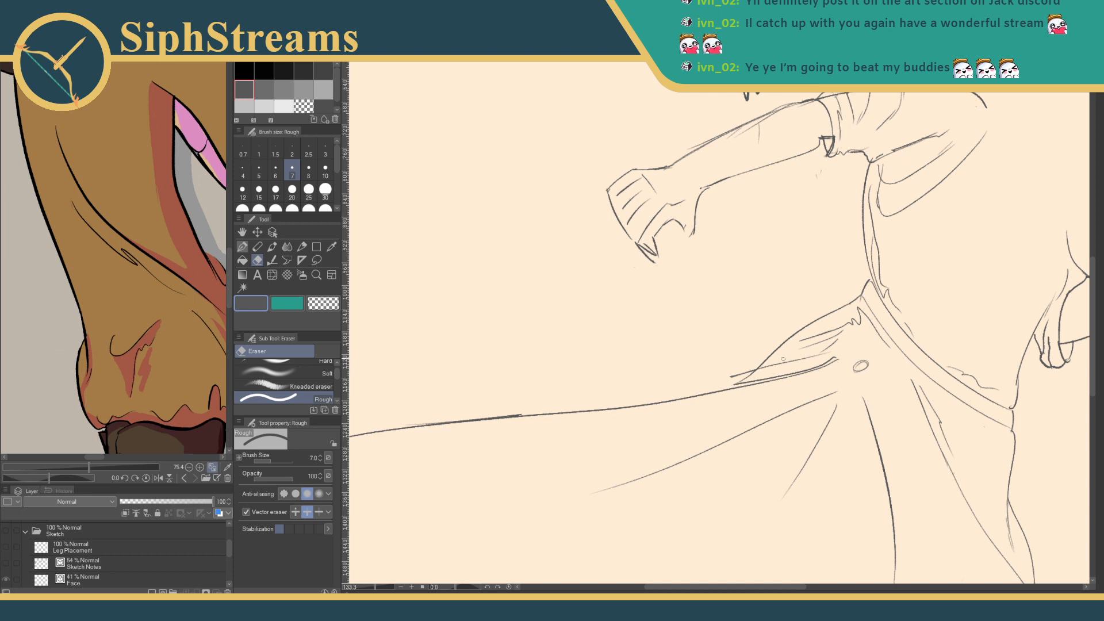
left_click_drag(760, 379, 741, 371)
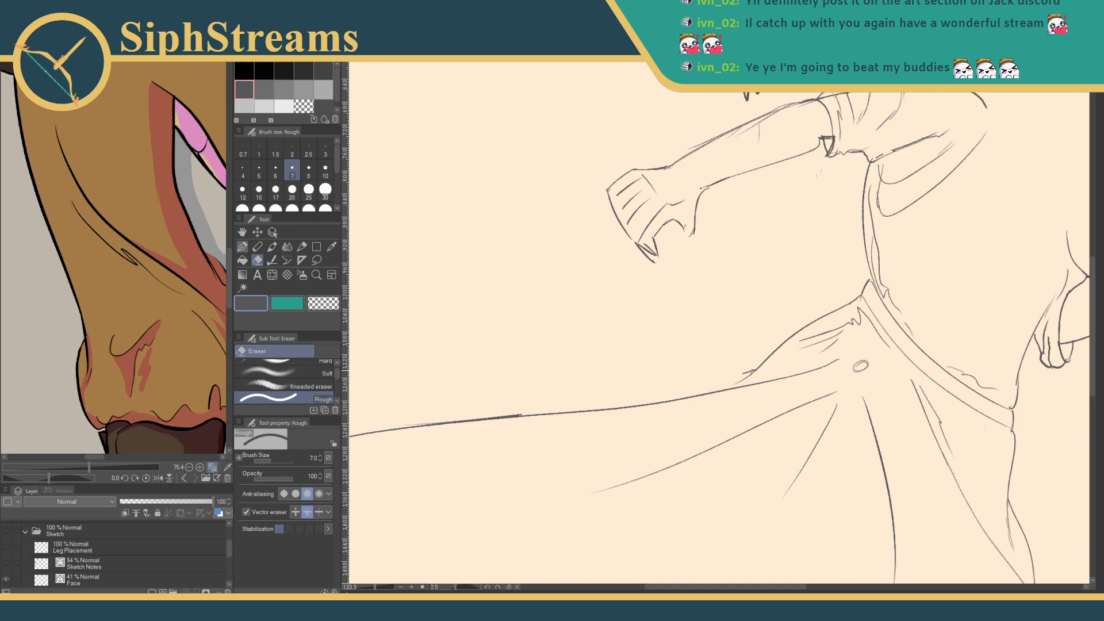
- Draw long fold lines along the extended leg, running from the crotch area towards the canvas edge
key("p")
scroll(401, 571, "down", 3)
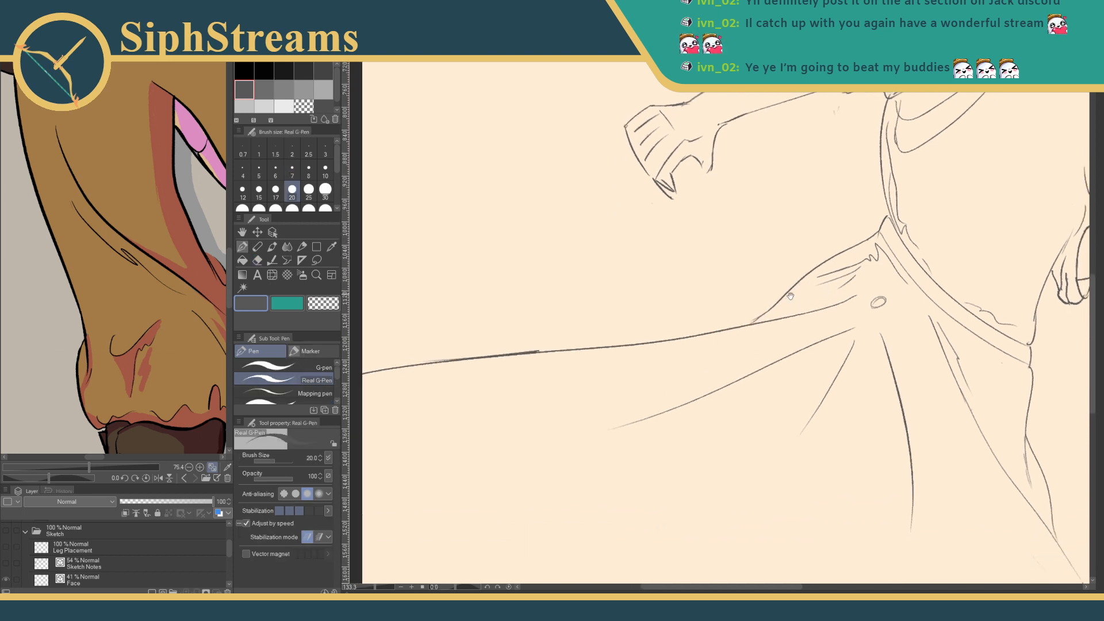
left_click_drag(378, 587, 371, 587)
mouse_move(716, 356)
left_mouse_down()
mouse_move(827, 329)
mouse_move(634, 361)
left_mouse_up()
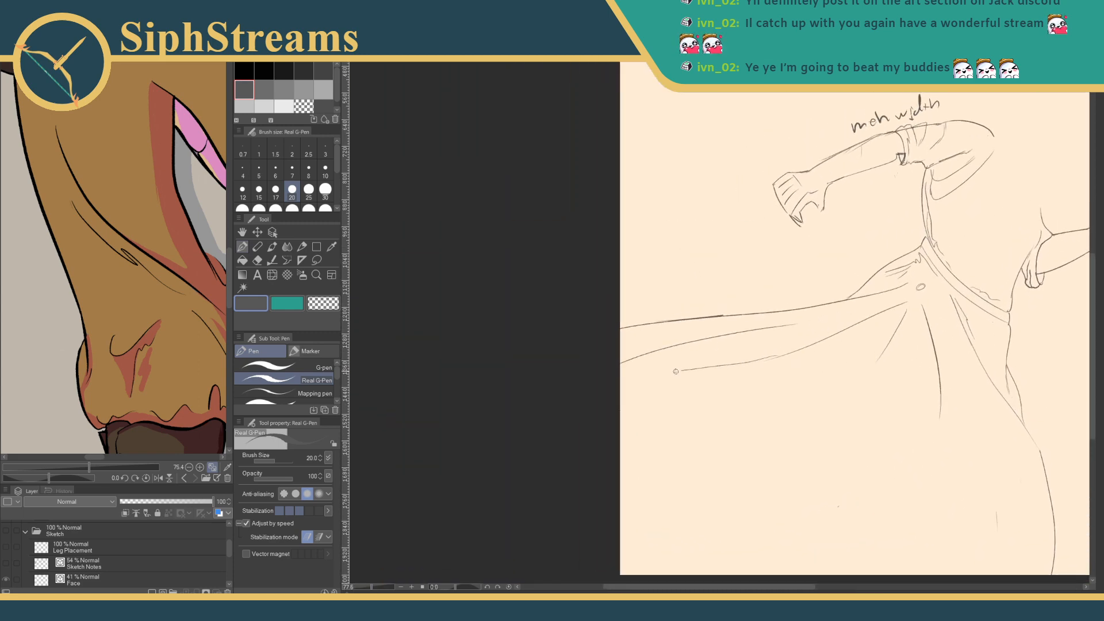
left_click_drag(916, 353, 861, 302)
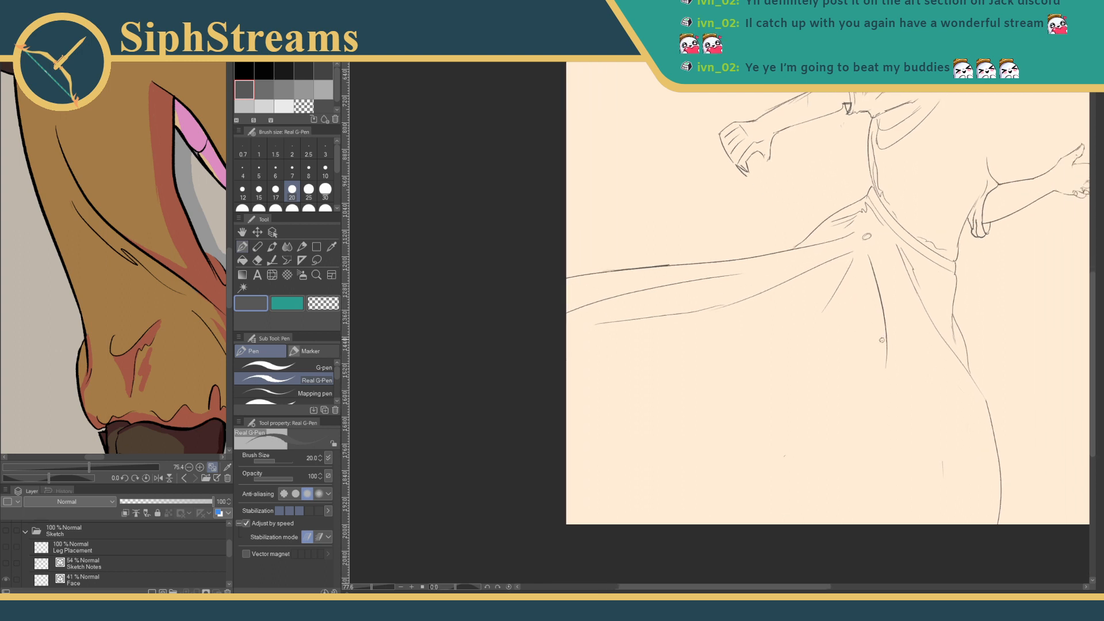
- Draw the standing leg's inner contour and a short diagonal fold beneath the extended leg's long folds, undoing the unwanted strokes
left_click_drag(837, 412, 846, 517)
left_click_drag(787, 346, 544, 483)
left_click_drag(807, 367, 746, 447)
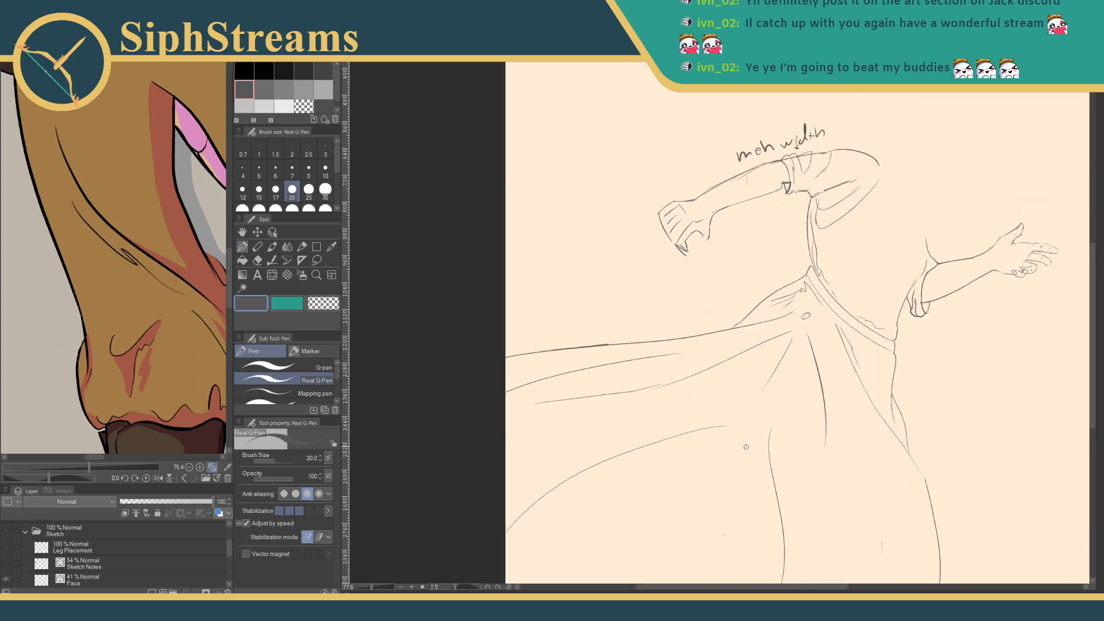
key("ctrl+z")
left_click_drag(735, 391, 614, 459)
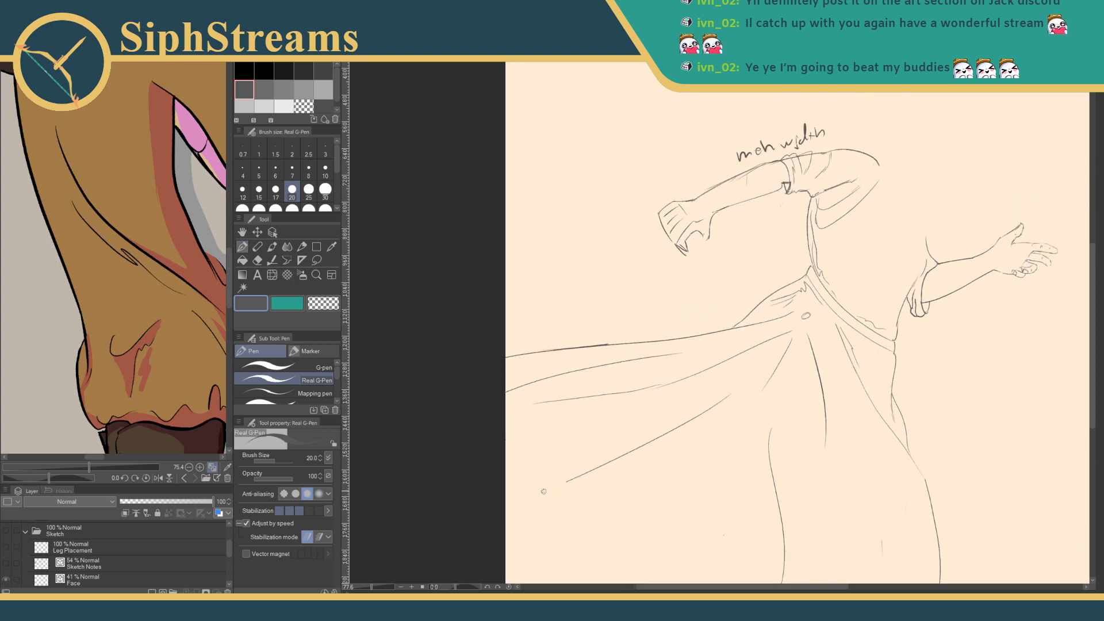
key("ctrl+z")
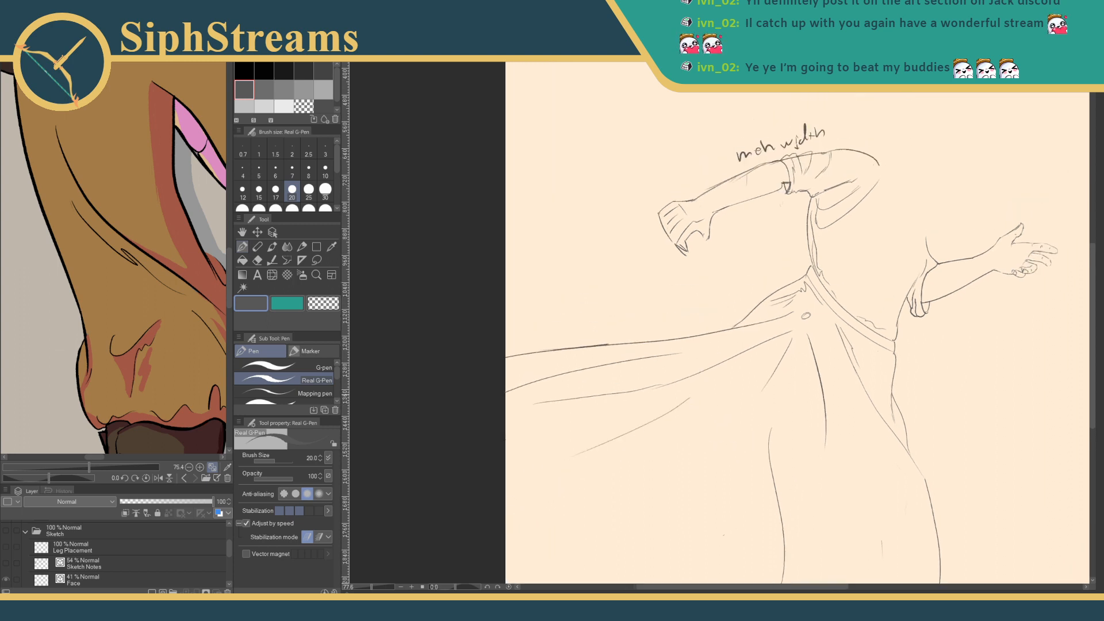
left_click_drag(754, 383, 718, 360)
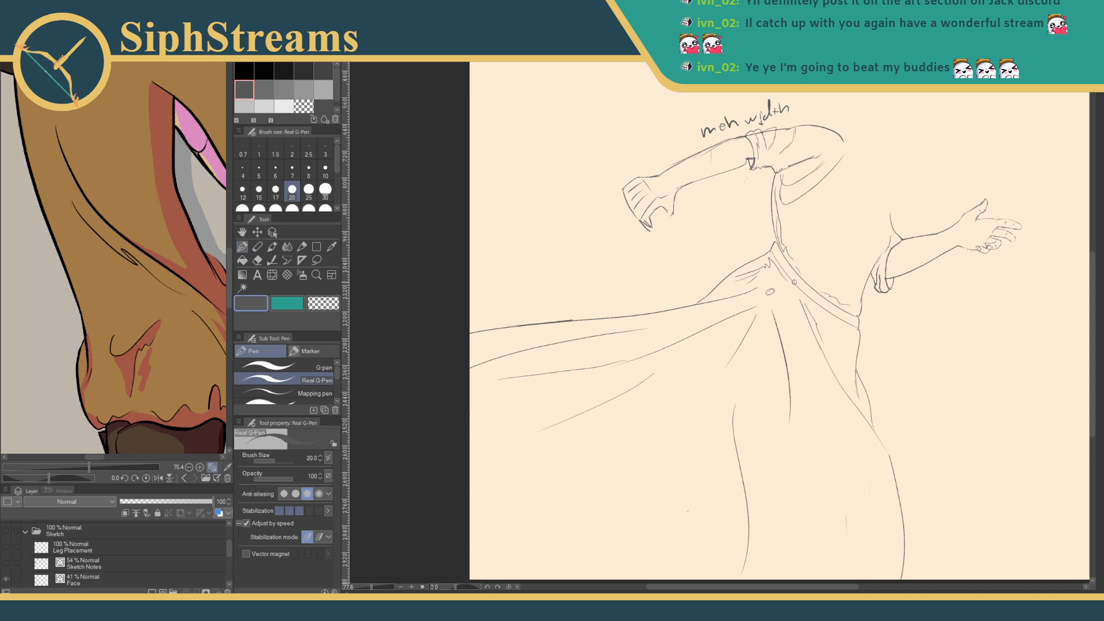
- Erase the small oval below the waistband and the stray marks around the standing leg
key("e")
key("p")
mouse_move(771, 289)
left_mouse_down()
mouse_move(758, 284)
mouse_move(756, 305)
mouse_move(768, 285)
mouse_move(752, 305)
left_mouse_up()
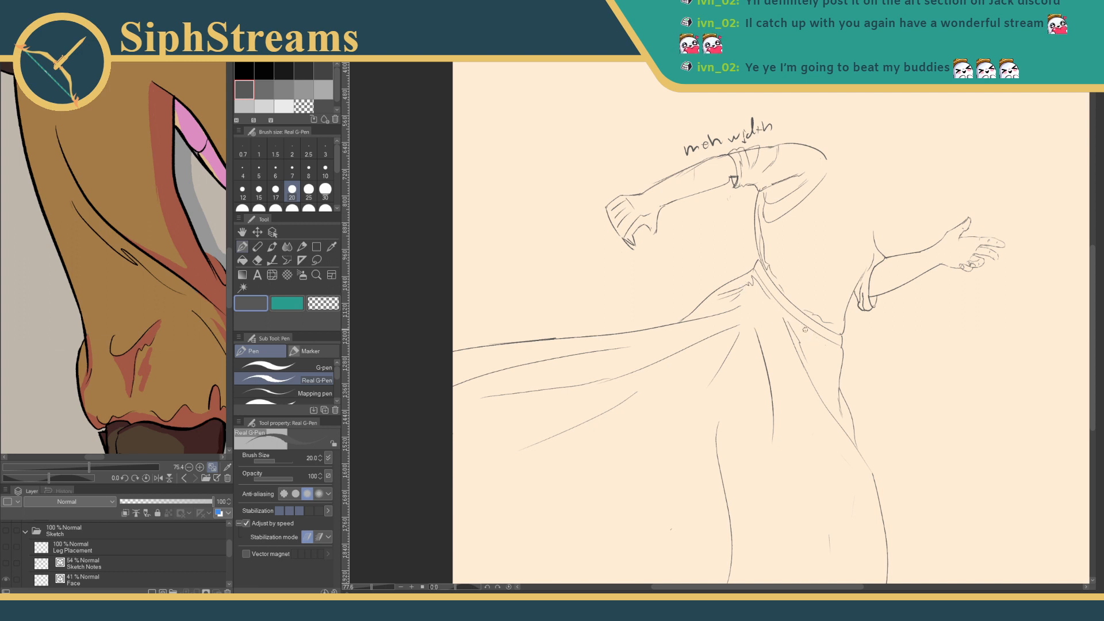
left_click_drag(803, 393, 800, 431)
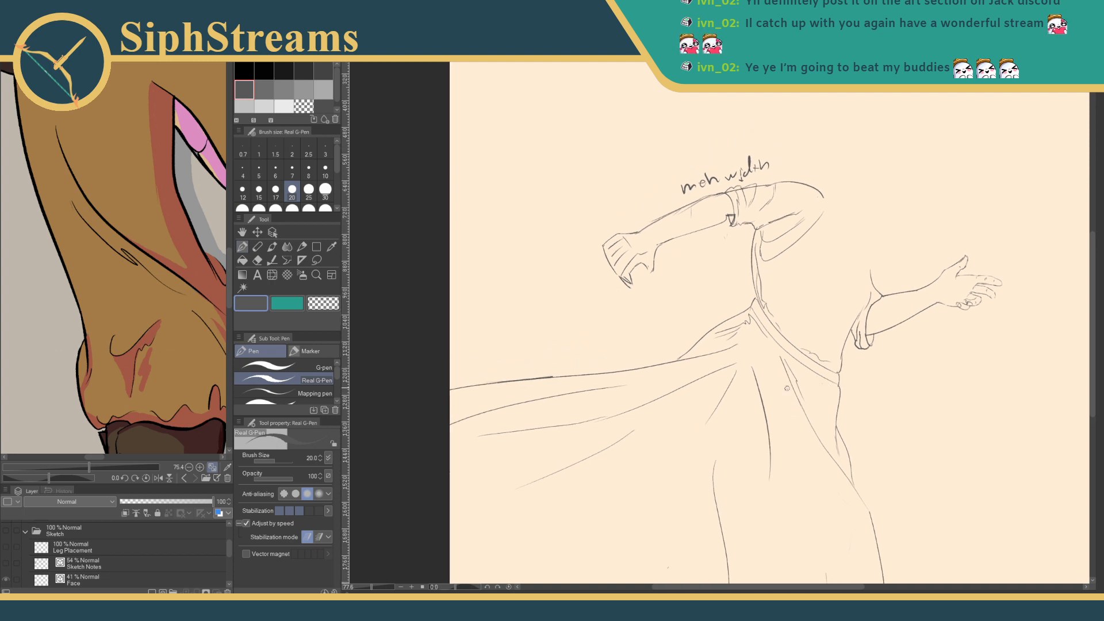
left_click_drag(787, 388, 698, 223)
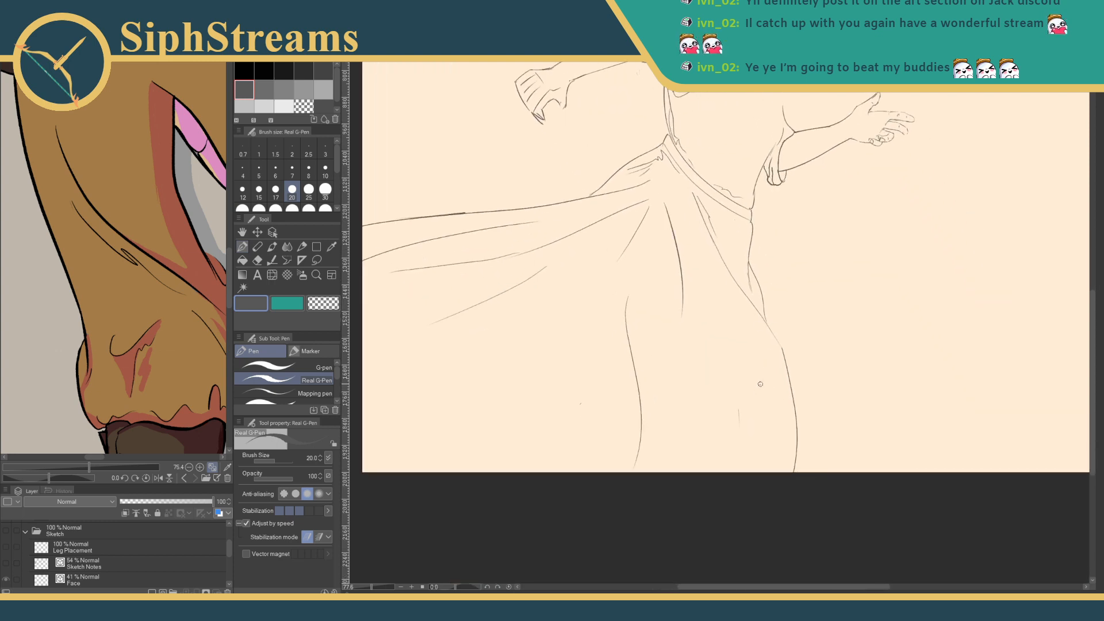
key("e")
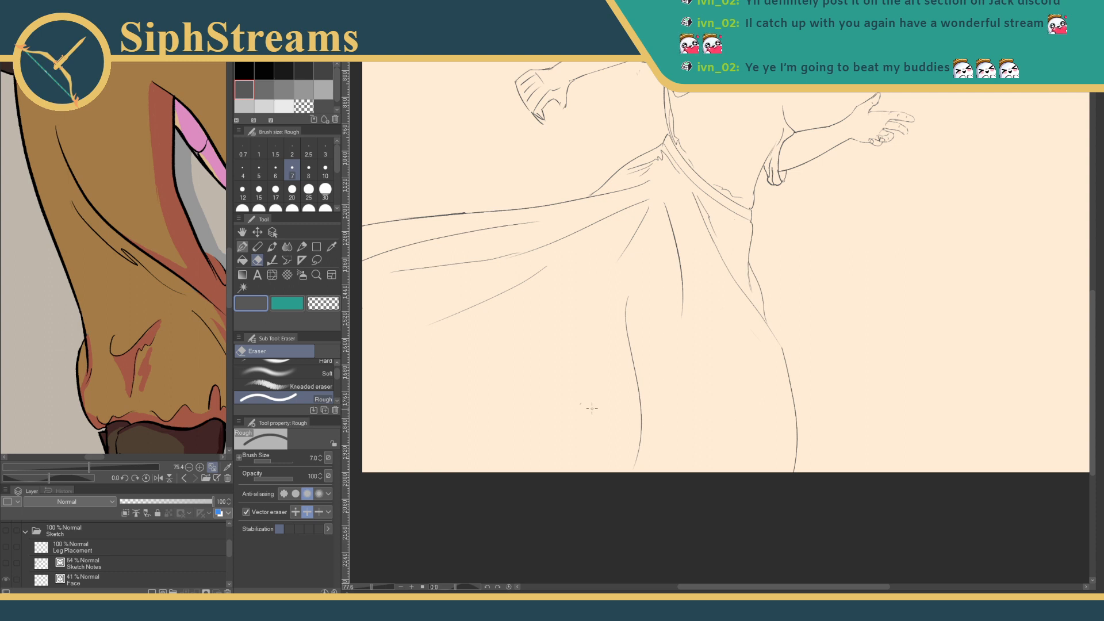
key("p")
mouse_move(650, 360)
left_mouse_down()
mouse_move(693, 384)
mouse_move(693, 490)
left_mouse_up()
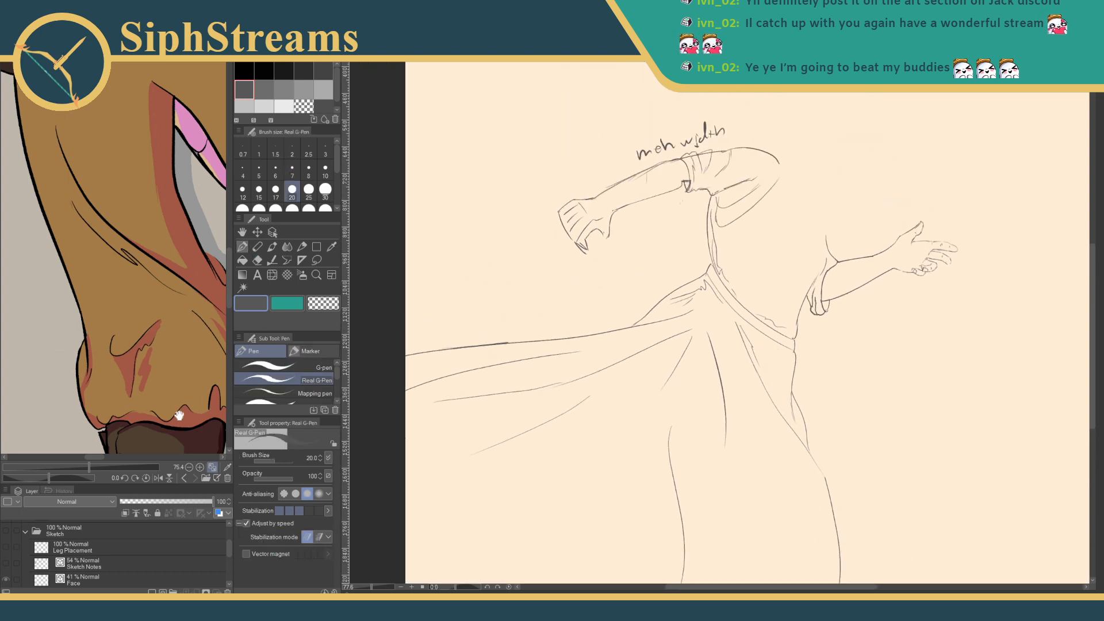
- Set the Real G-Pen brush size to 40 and bring the reference figure's belt and buckle into view
left_click_drag(577, 379, 480, 448)
left_click(242, 208)
left_click_drag(191, 214, 186, 380)
mouse_move(162, 268)
left_mouse_down()
mouse_move(165, 394)
mouse_move(193, 417)
left_mouse_up()
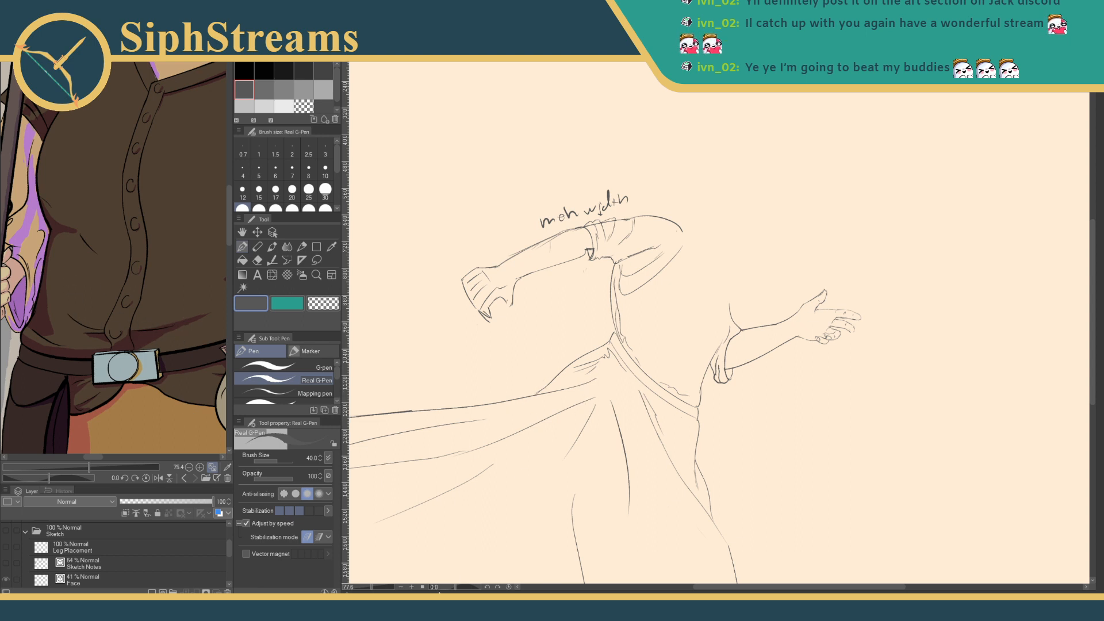
left_click_drag(375, 588, 378, 589)
mouse_move(618, 476)
left_mouse_down()
mouse_move(642, 431)
mouse_move(610, 318)
mouse_move(661, 387)
mouse_move(653, 369)
mouse_move(627, 394)
mouse_move(549, 352)
mouse_move(519, 299)
left_mouse_up()
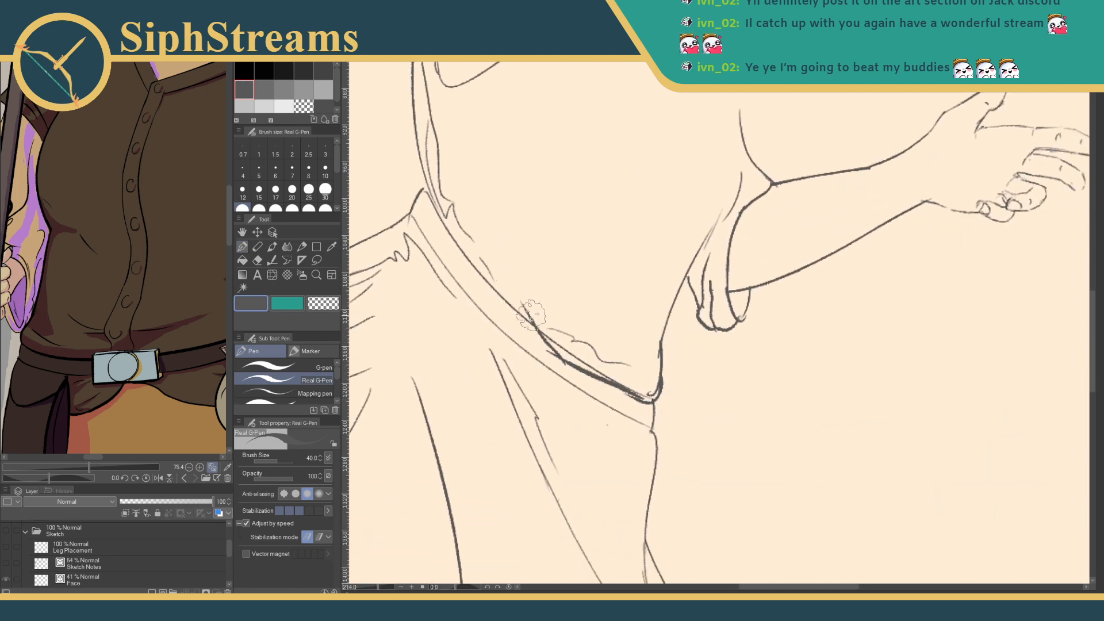
key("ctrl+z")
key("ctrl+z")
key("ctrl+z")
key("ctrl+z")
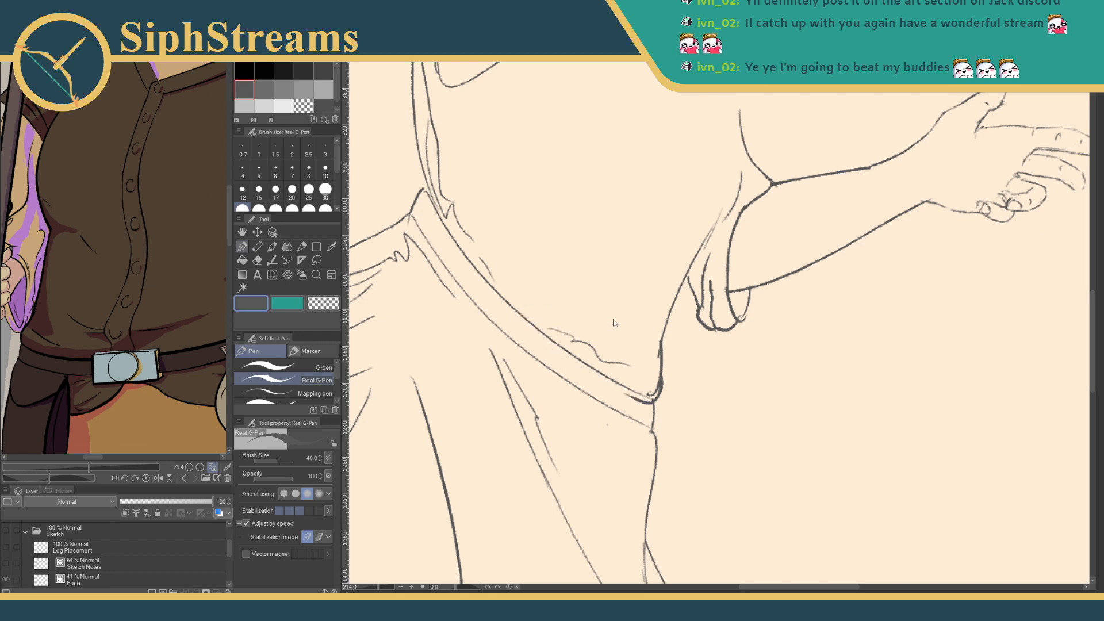
mouse_move(658, 399)
left_mouse_down()
mouse_move(628, 391)
mouse_move(663, 328)
mouse_move(667, 363)
mouse_move(647, 396)
left_mouse_up()
key("ctrl+z")
key("ctrl+z")
key("ctrl+z")
- Clean up the waist corner where the torso's side meets the waistband and add a jagged fold beside it
left_click_drag(663, 338, 652, 402)
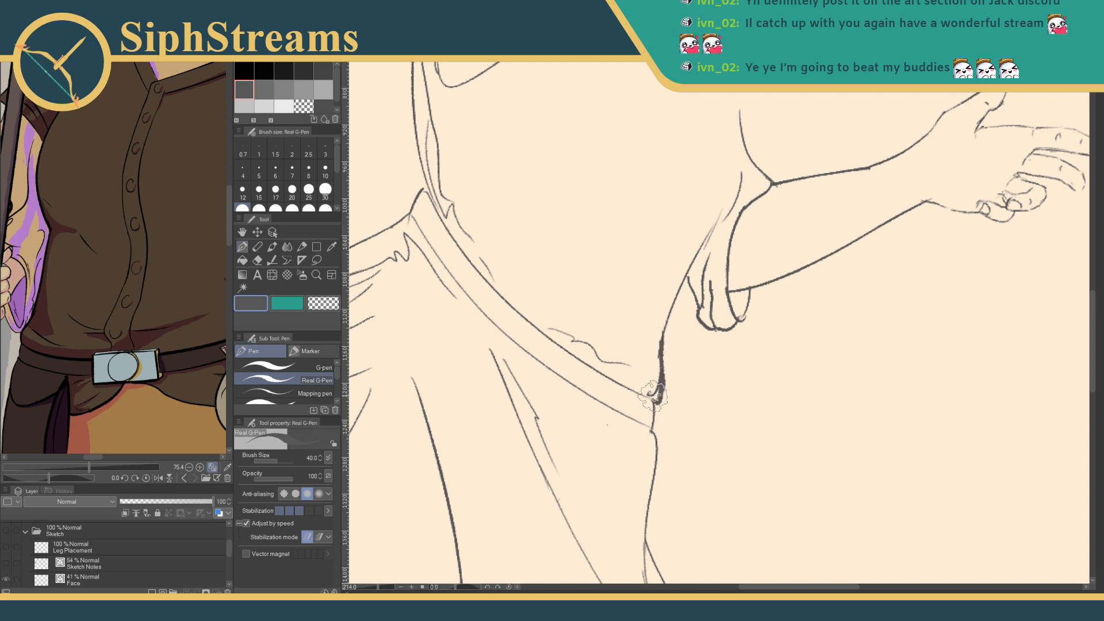
key("e")
key("p")
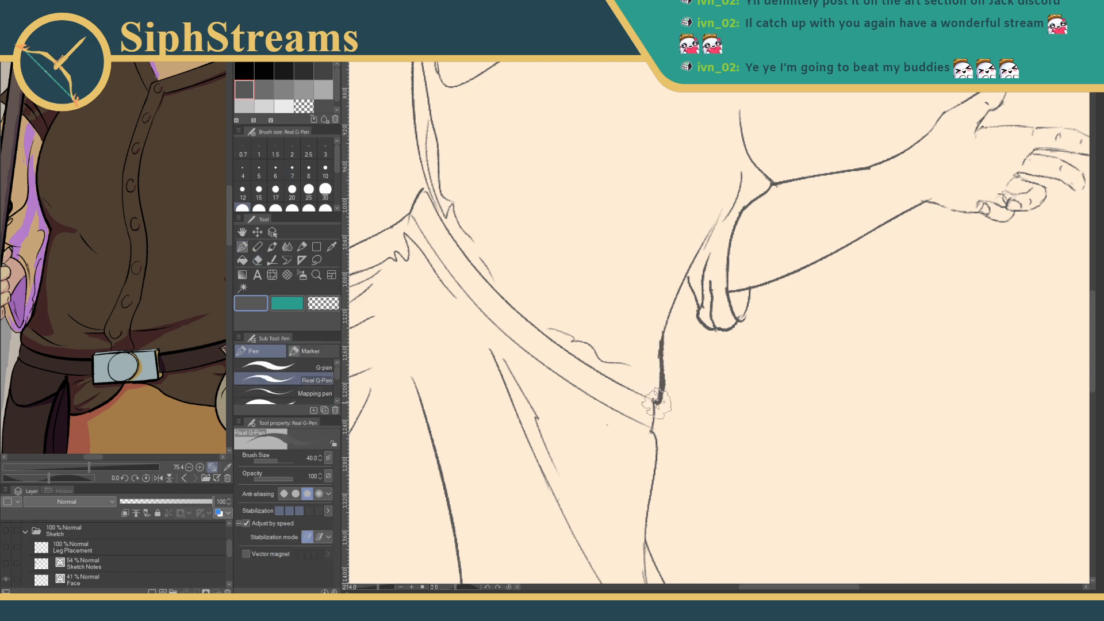
mouse_move(650, 321)
left_mouse_down()
mouse_move(652, 349)
mouse_move(626, 375)
mouse_move(675, 417)
mouse_move(672, 459)
left_mouse_up()
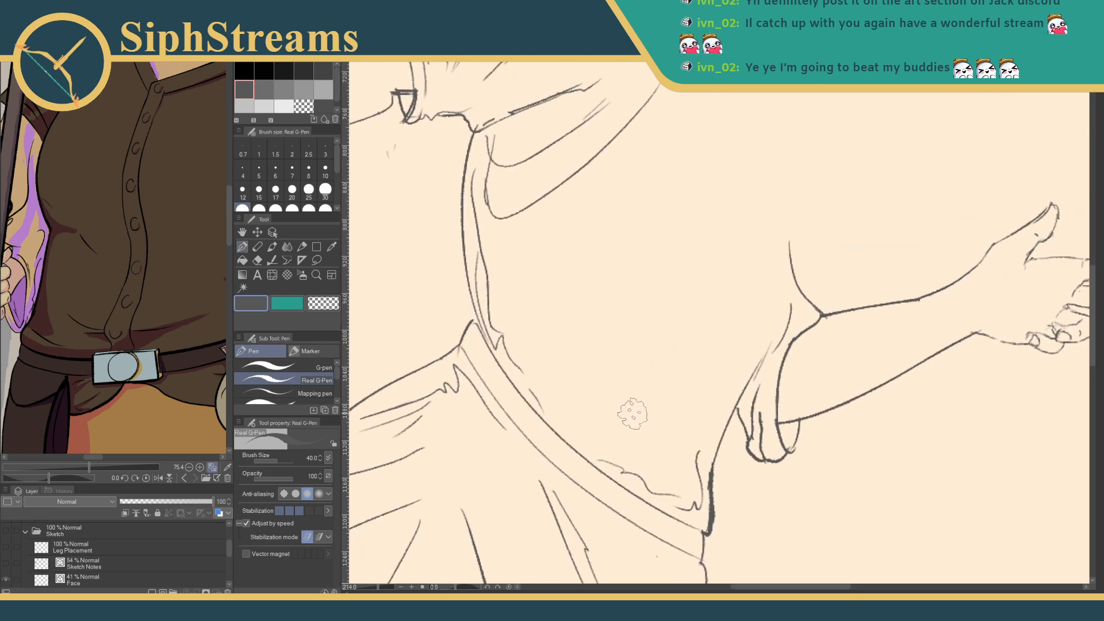
- Erase the inner fold lines along the torso's back contour between the rear sleeve and the waistband
key("e")
left_click_drag(492, 269, 478, 263)
left_click(478, 263)
key("p")
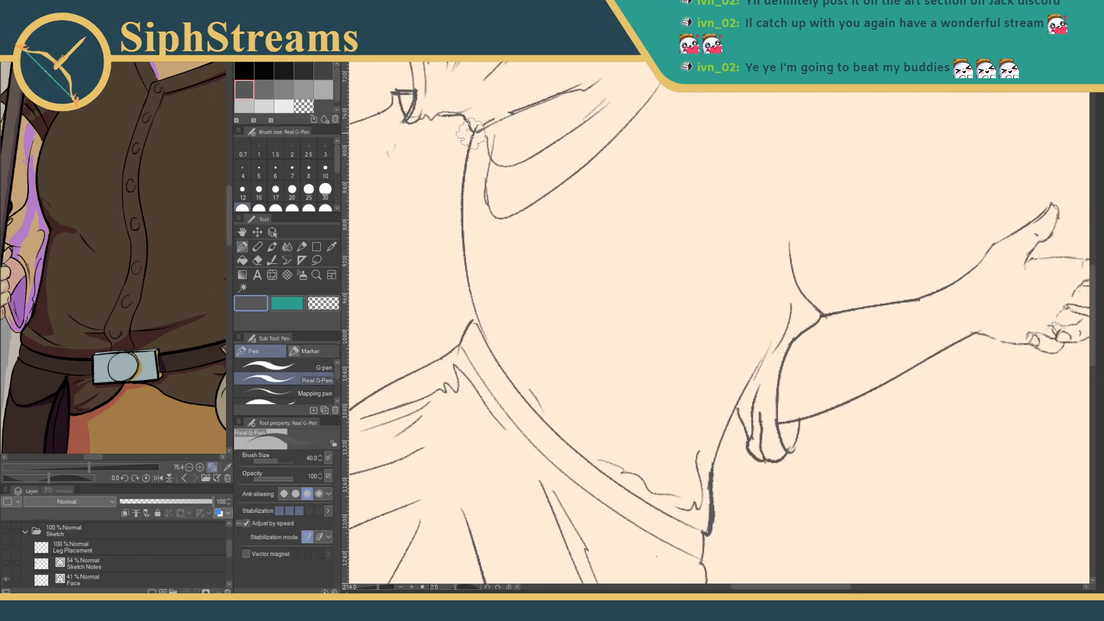
- Redraw the torso's back contour from the rear sleeve to the waistband and erase the old line around it
left_click_drag(506, 143, 566, 165)
left_click_drag(537, 147, 529, 348)
key("e")
left_click_drag(521, 239, 519, 247)
key("p")
left_click_drag(523, 330, 535, 342)
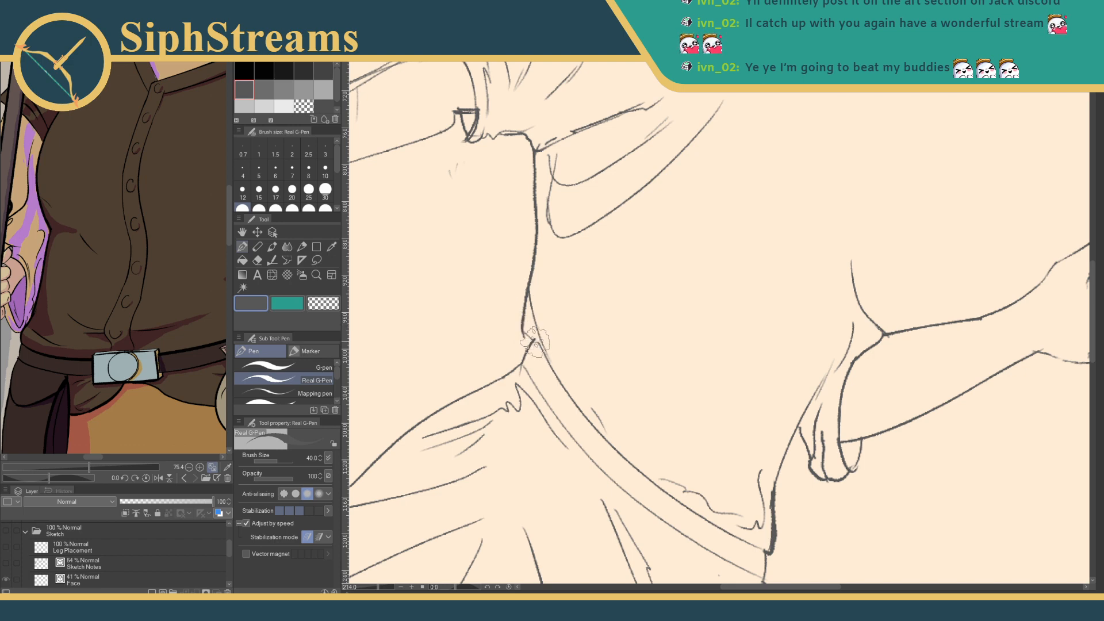
key("e")
left_click_drag(536, 309, 527, 336)
key("p")
- Replace the large looping fold below the rear sleeve with short curved folds across the upper torso
left_click_drag(560, 274, 586, 363)
key("e")
mouse_move(587, 246)
left_mouse_down()
mouse_move(575, 266)
mouse_move(587, 301)
mouse_move(621, 288)
mouse_move(594, 305)
mouse_move(637, 305)
left_mouse_up()
key("p")
key("ctrl+z")
left_click_drag(586, 348, 668, 359)
mouse_move(634, 327)
left_mouse_down()
mouse_move(675, 367)
mouse_move(625, 271)
left_mouse_up()
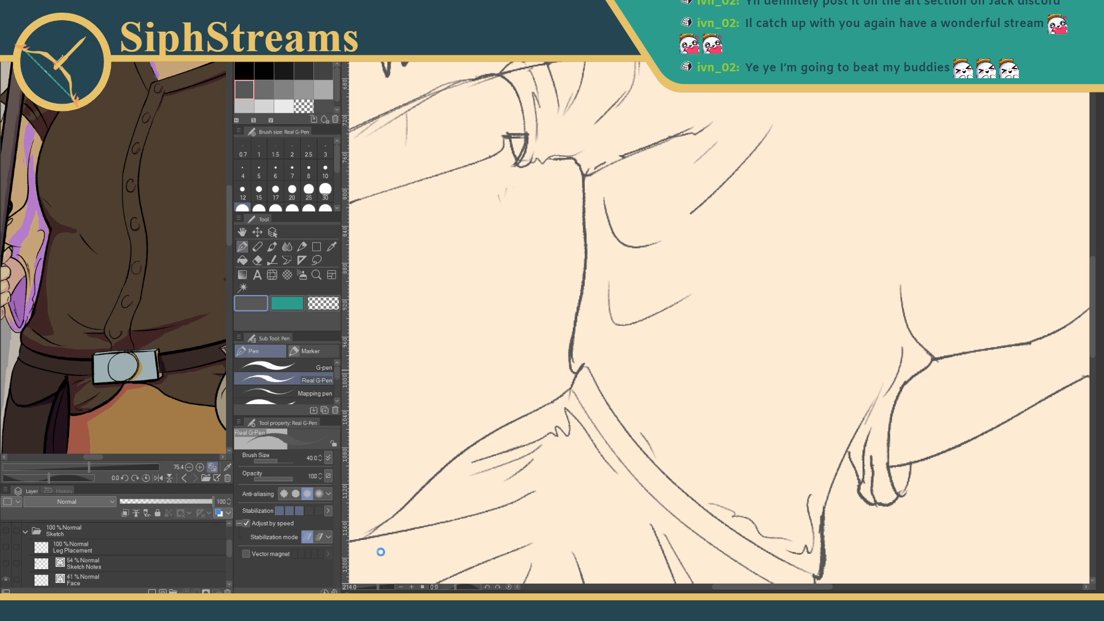
left_click_drag(380, 588, 369, 588)
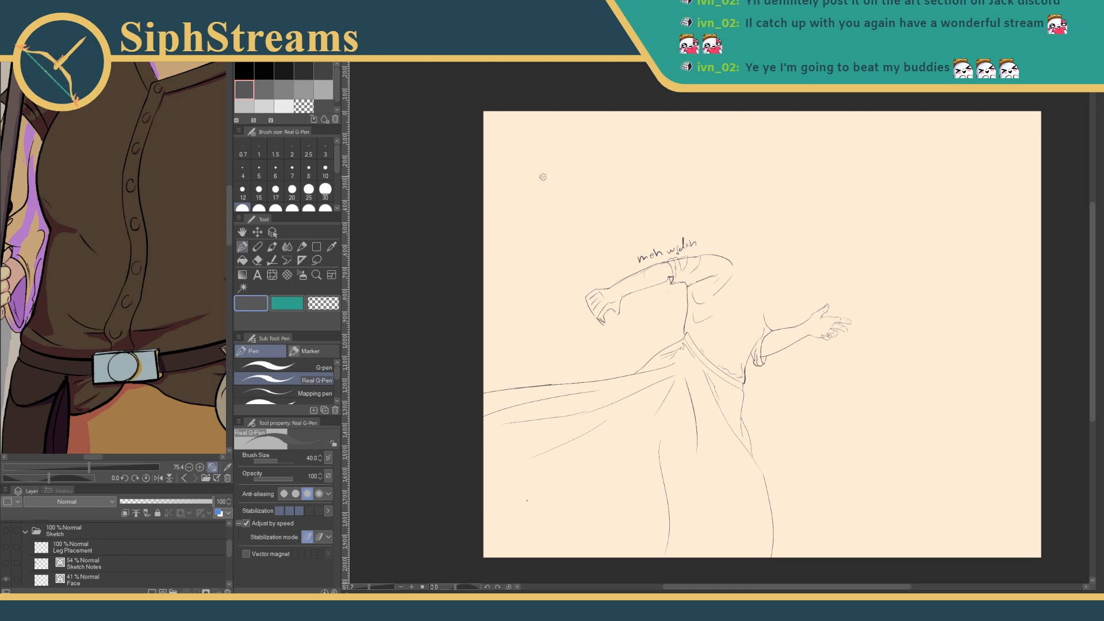
left_click_drag(569, 203, 573, 253)
key("e")
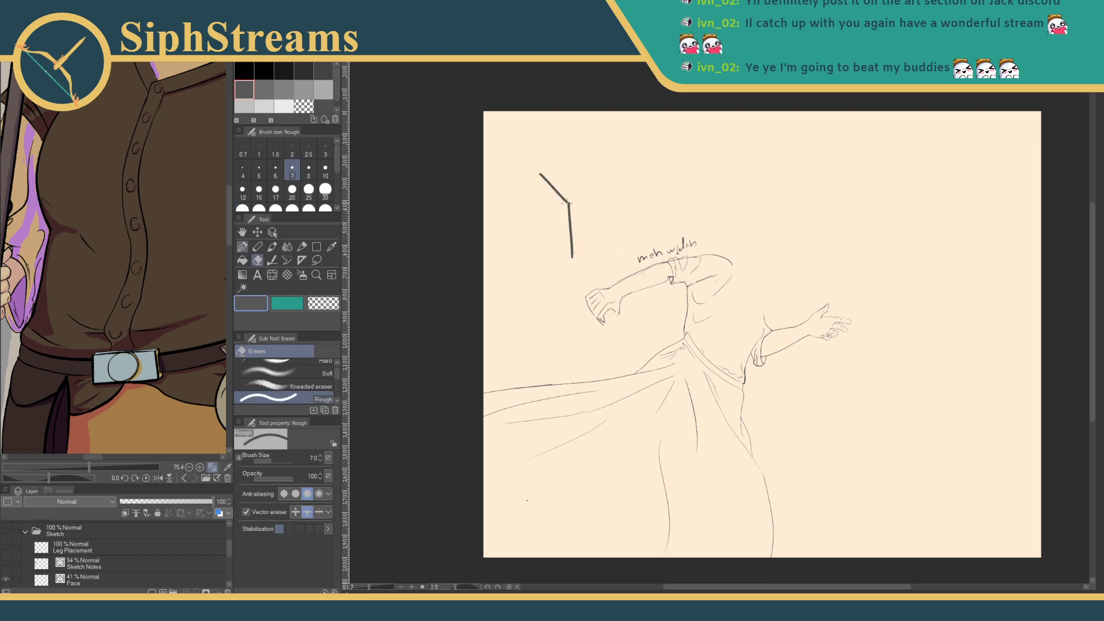
left_click_drag(575, 202, 573, 253)
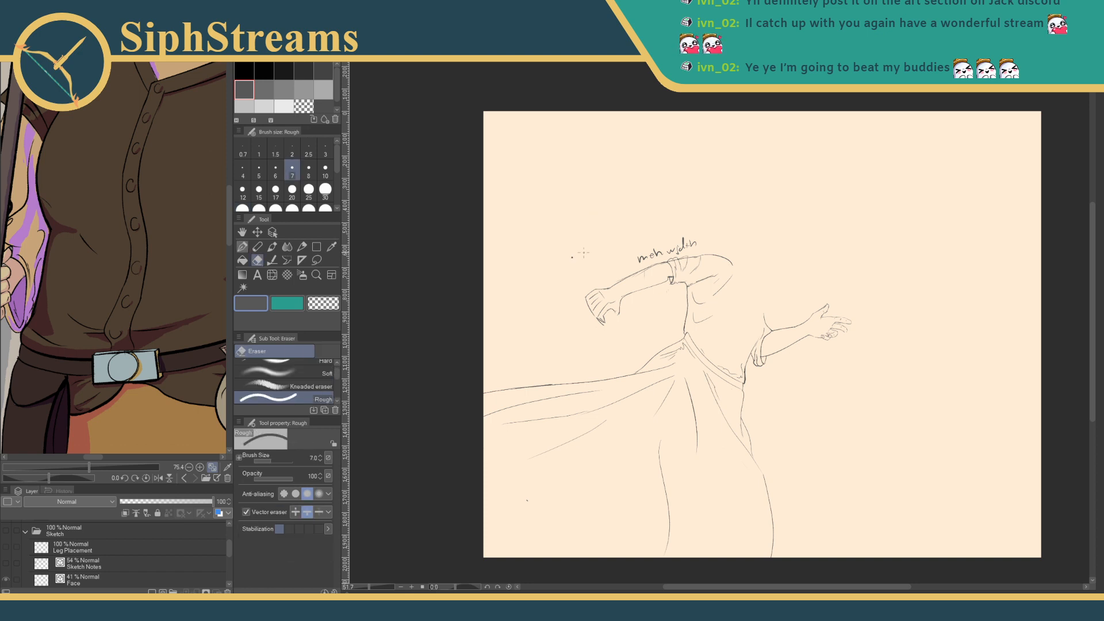
key("p")
left_click_drag(757, 335, 725, 334)
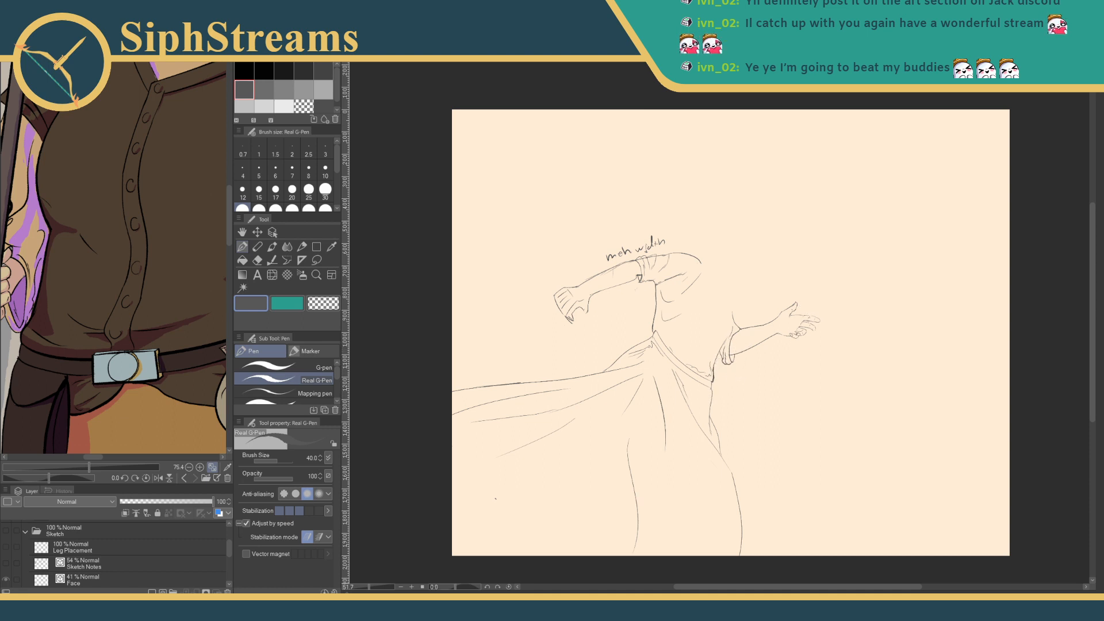
- Thicken the sleeve's upper edge at the outstretched forearm and erase the old hanging cuff and its folds
left_click_drag(371, 588, 382, 587)
left_click_drag(684, 426, 508, 233)
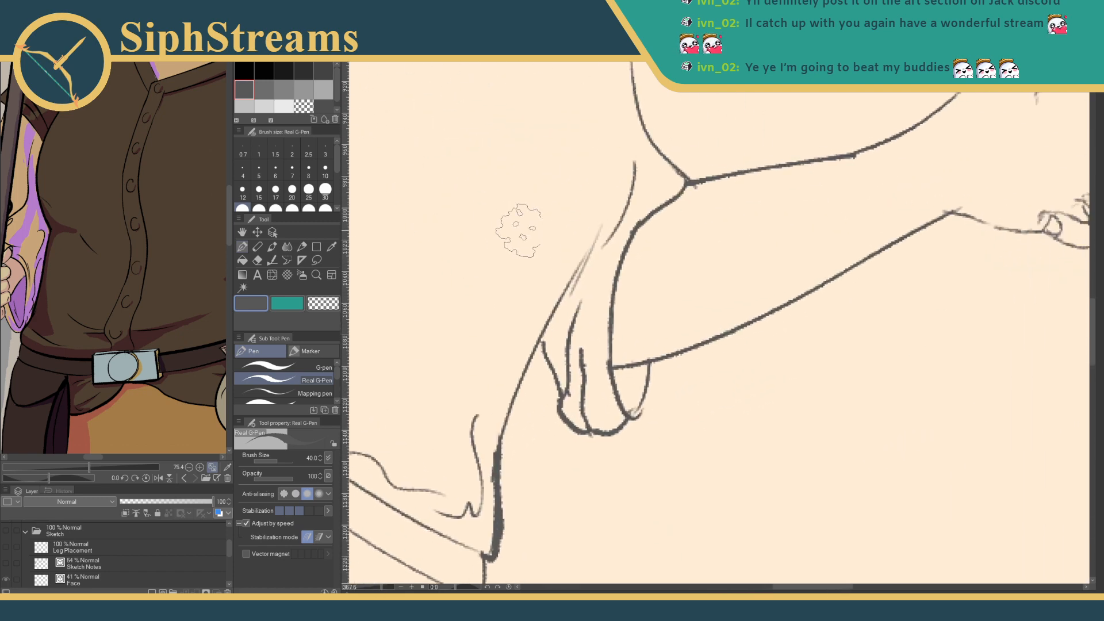
mouse_move(685, 172)
left_mouse_down()
mouse_move(666, 247)
mouse_move(696, 247)
mouse_move(623, 347)
mouse_move(617, 440)
left_mouse_up()
key("e")
mouse_move(596, 370)
left_mouse_down()
mouse_move(572, 421)
mouse_move(586, 516)
mouse_move(628, 481)
mouse_move(615, 466)
mouse_move(632, 490)
left_mouse_up()
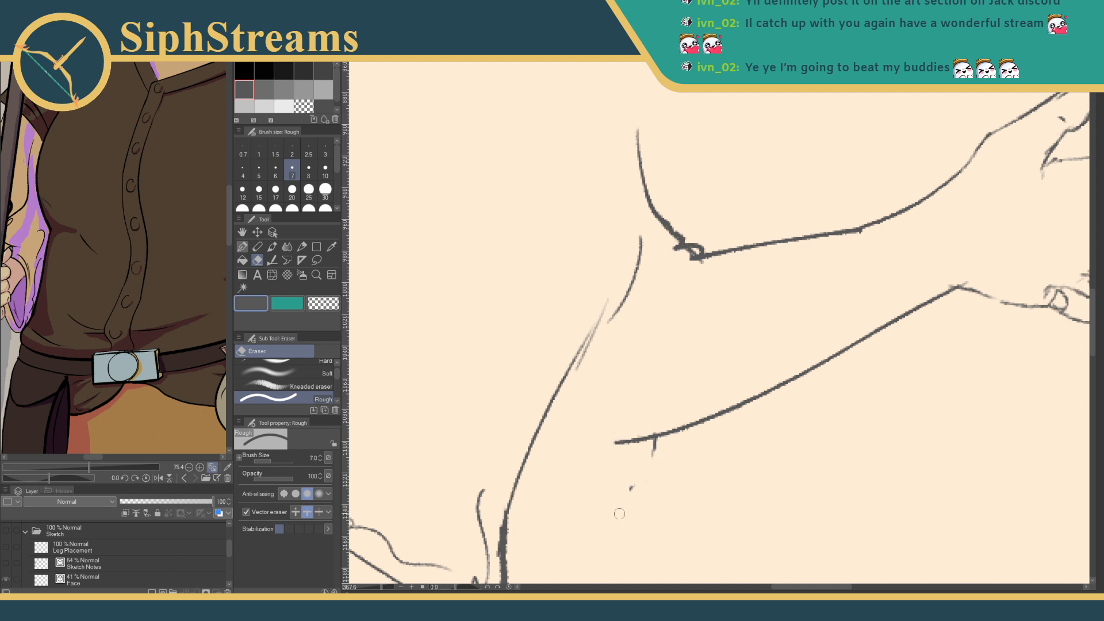
- Draw a new cuff edge down across the outstretched forearm and start its wavy hem, undoing the unwanted strokes
key("p")
left_click_drag(696, 260, 702, 317)
left_click_drag(699, 264, 705, 325)
left_click_drag(696, 253, 703, 336)
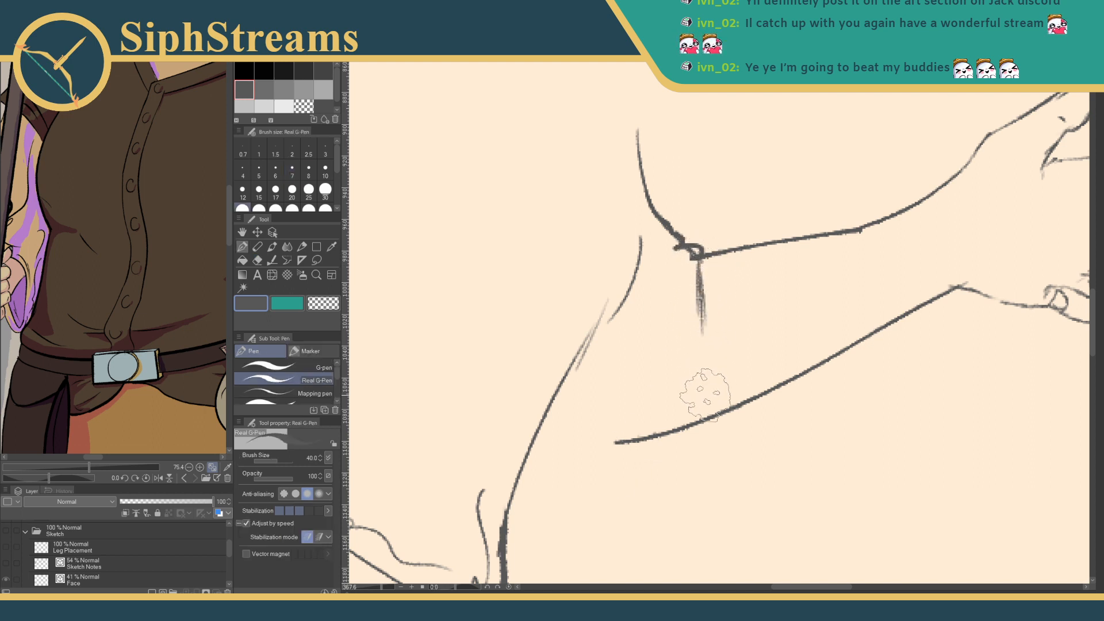
mouse_move(698, 255)
left_mouse_down()
mouse_move(713, 458)
mouse_move(634, 466)
left_mouse_up()
mouse_move(720, 415)
left_mouse_down()
mouse_move(723, 465)
mouse_move(541, 498)
mouse_move(556, 505)
left_mouse_up()
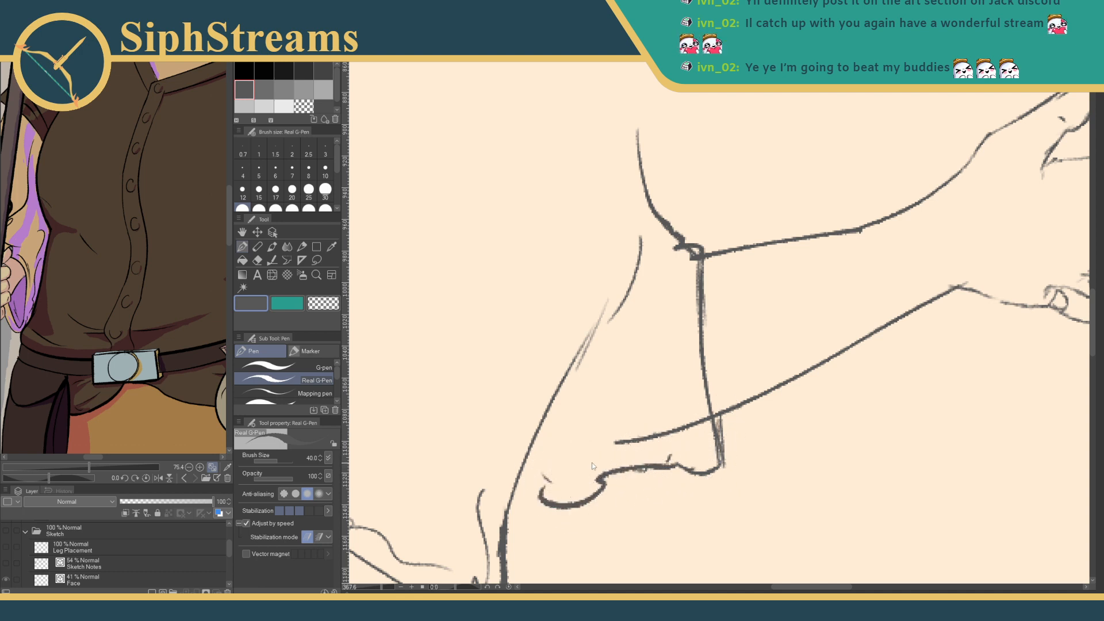
key("ctrl+z")
key("ctrl+z")
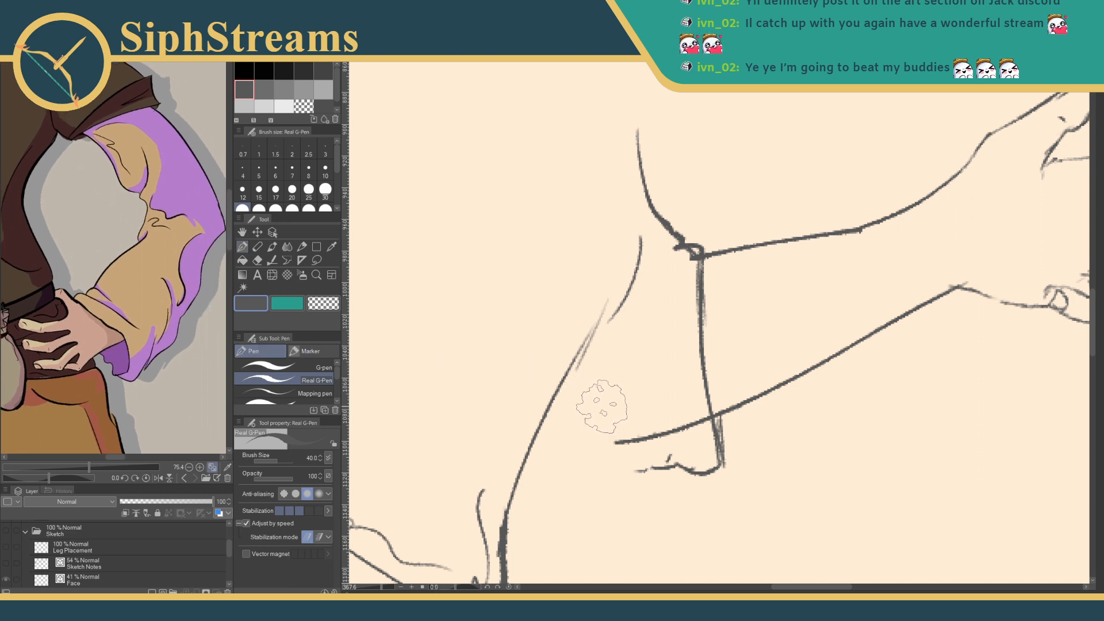
- Add a small bunched fold on the sleeve's upper edge and draw the wavy lower hem towards the torso's side, using the reference sleeve
mouse_move(639, 234)
left_mouse_down()
mouse_move(705, 246)
mouse_move(655, 222)
mouse_move(649, 187)
mouse_move(670, 228)
left_mouse_up()
key("ctrl+z")
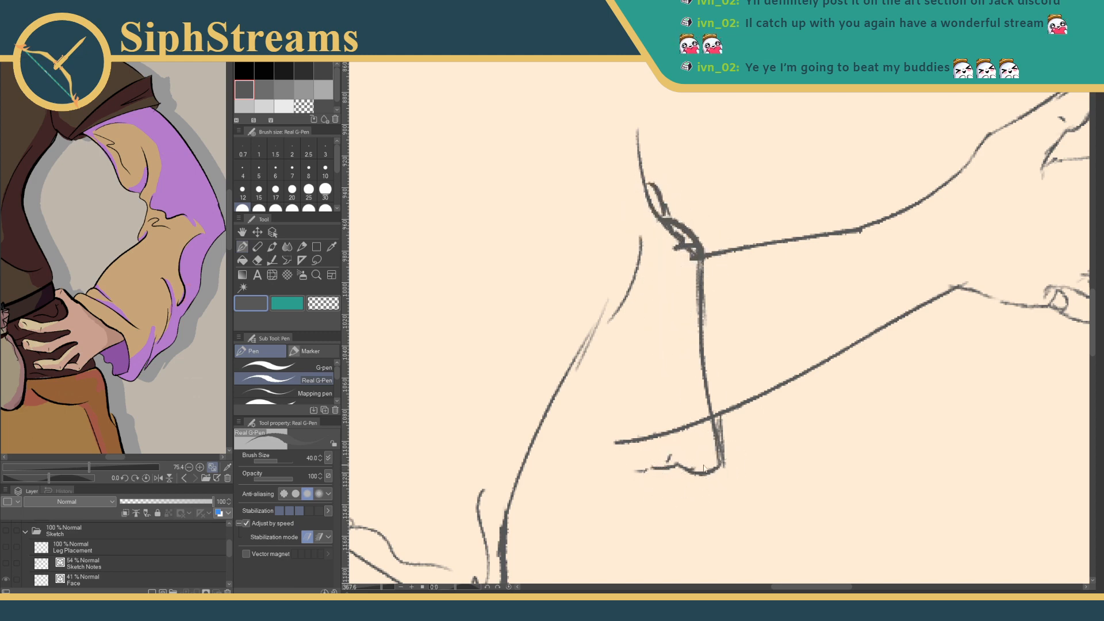
mouse_move(722, 460)
left_mouse_down()
mouse_move(598, 477)
mouse_move(554, 450)
left_mouse_up()
left_click_drag(581, 396, 627, 359)
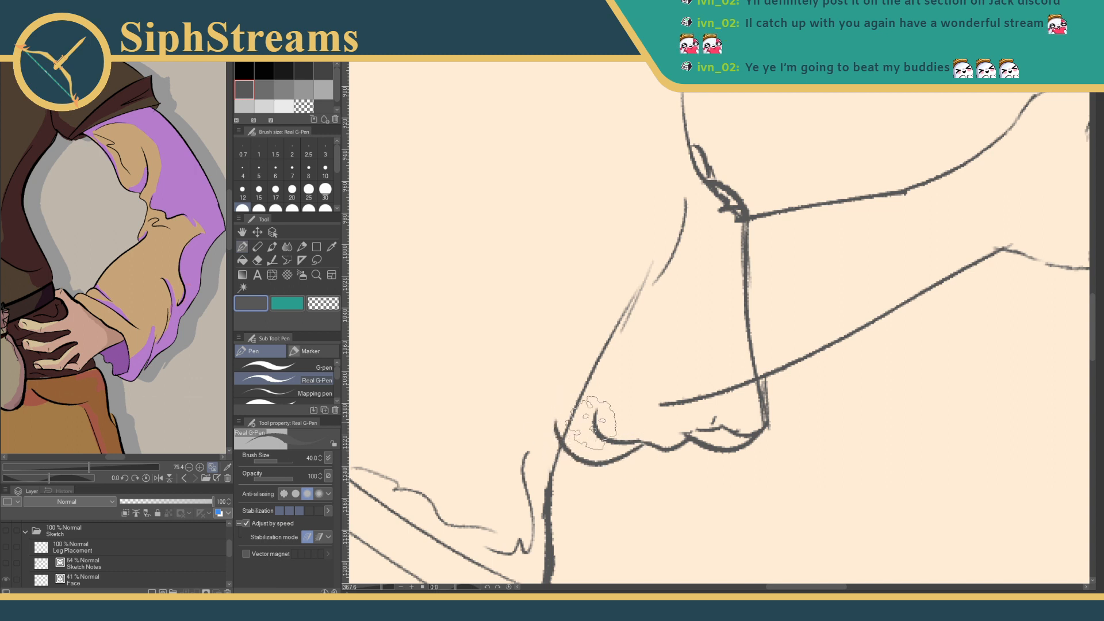
mouse_move(564, 434)
left_mouse_down()
mouse_move(643, 444)
mouse_move(605, 443)
mouse_move(617, 430)
left_mouse_up()
key("e")
key("p")
left_click_drag(685, 445, 654, 348)
- Erase the forearm line inside the sleeve and the overlapping strokes at the hem and upper cuff corner
key("e")
mouse_move(729, 388)
left_mouse_down()
mouse_move(676, 411)
mouse_move(723, 425)
left_mouse_up()
left_click_drag(714, 196, 715, 210)
key("p")
mouse_move(671, 256)
left_mouse_down()
mouse_move(765, 198)
mouse_move(686, 303)
left_mouse_up()
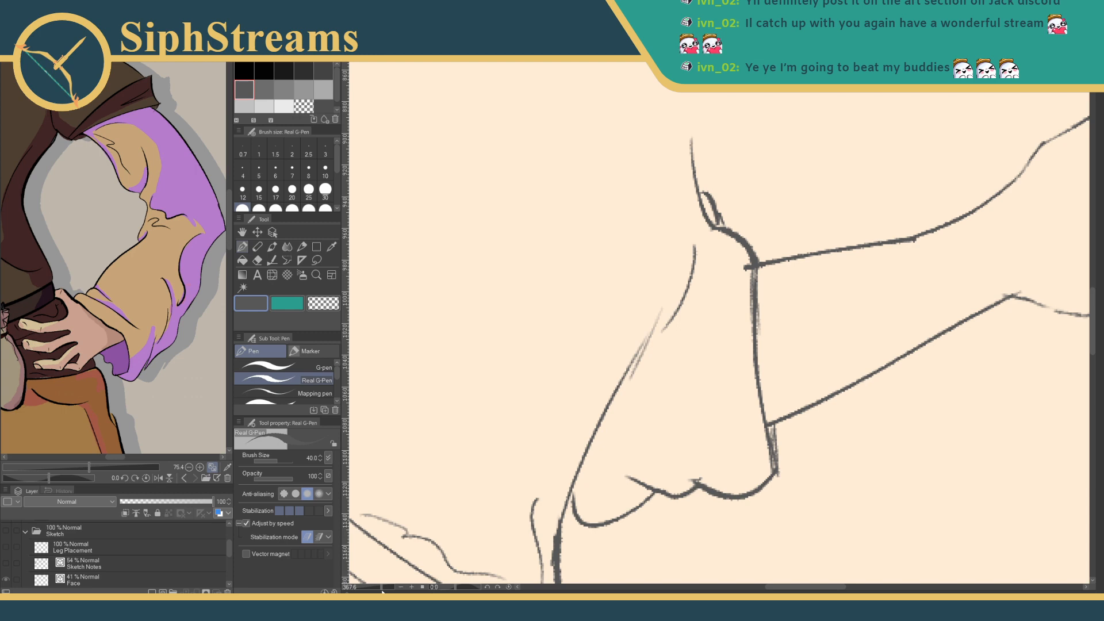
- Draw a long contour from the armpit down into the torso's side and erase the short curve it replaces
mouse_move(383, 590)
left_mouse_down()
mouse_move(370, 590)
mouse_move(383, 589)
left_mouse_up()
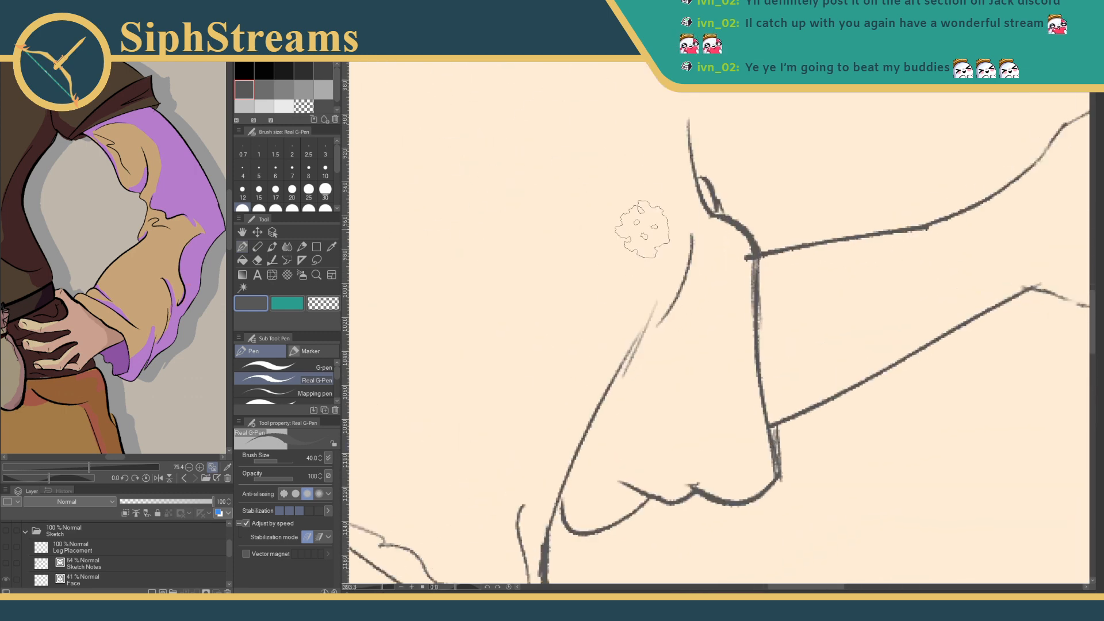
mouse_move(683, 104)
left_mouse_down()
mouse_move(658, 303)
mouse_move(676, 333)
left_mouse_up()
key("e")
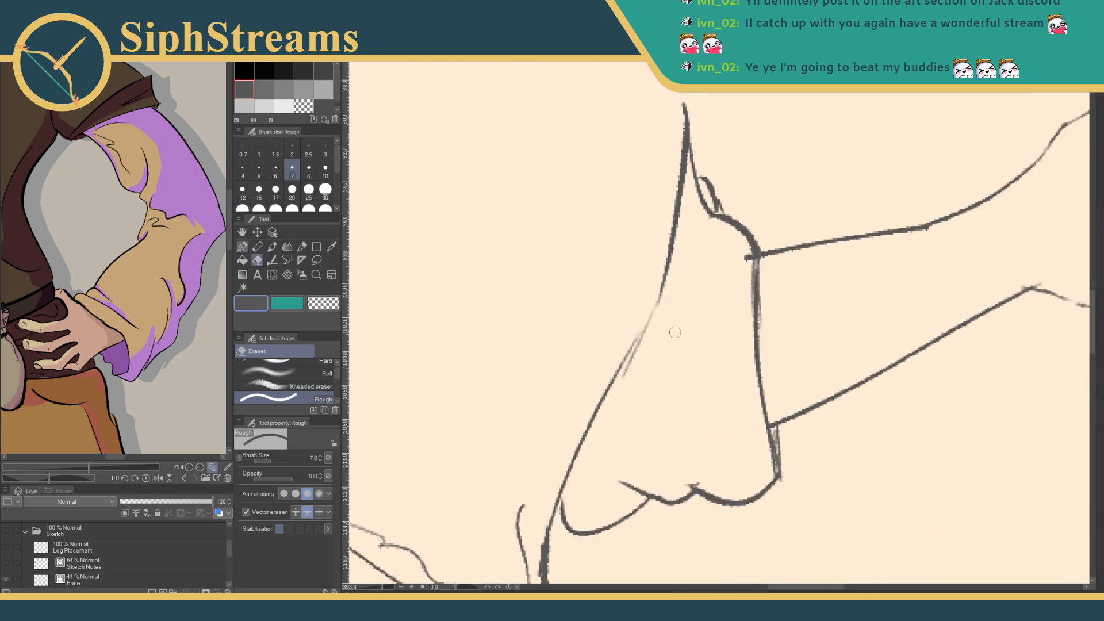
key("p")
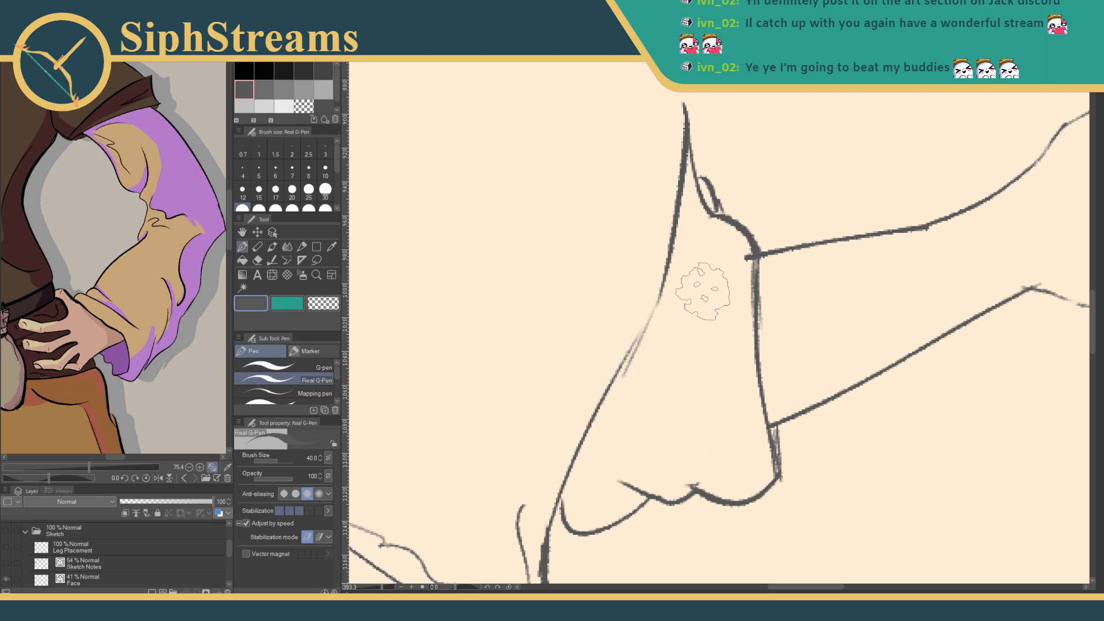
- Draw jagged and long vertical folds inside the hanging sleeve, redoing the middle fold
mouse_move(692, 204)
left_mouse_down()
mouse_move(719, 249)
mouse_move(710, 350)
left_mouse_up()
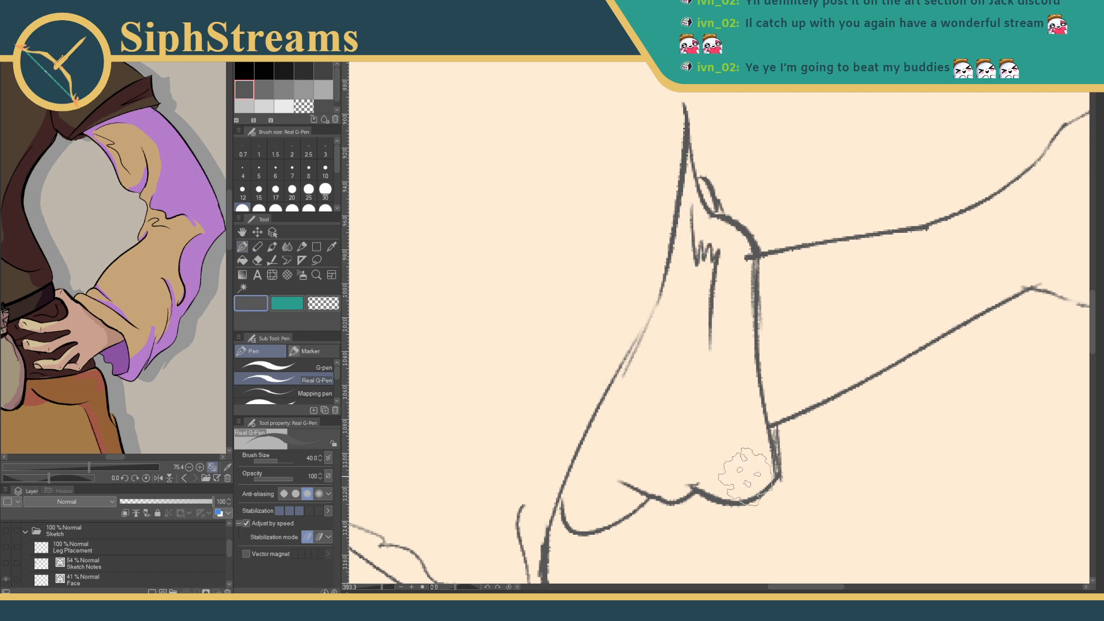
mouse_move(595, 449)
left_mouse_down()
mouse_move(598, 513)
mouse_move(618, 480)
left_mouse_up()
mouse_move(655, 360)
left_mouse_down()
mouse_move(623, 362)
mouse_move(677, 444)
left_mouse_up()
key("ctrl+z")
left_click_drag(640, 366, 655, 458)
- Redraw the sleeve's cuff edge slightly farther along the forearm and erase the old cuff line and overlaps
mouse_move(721, 253)
left_mouse_down()
mouse_move(748, 248)
mouse_move(731, 295)
mouse_move(740, 359)
left_mouse_up()
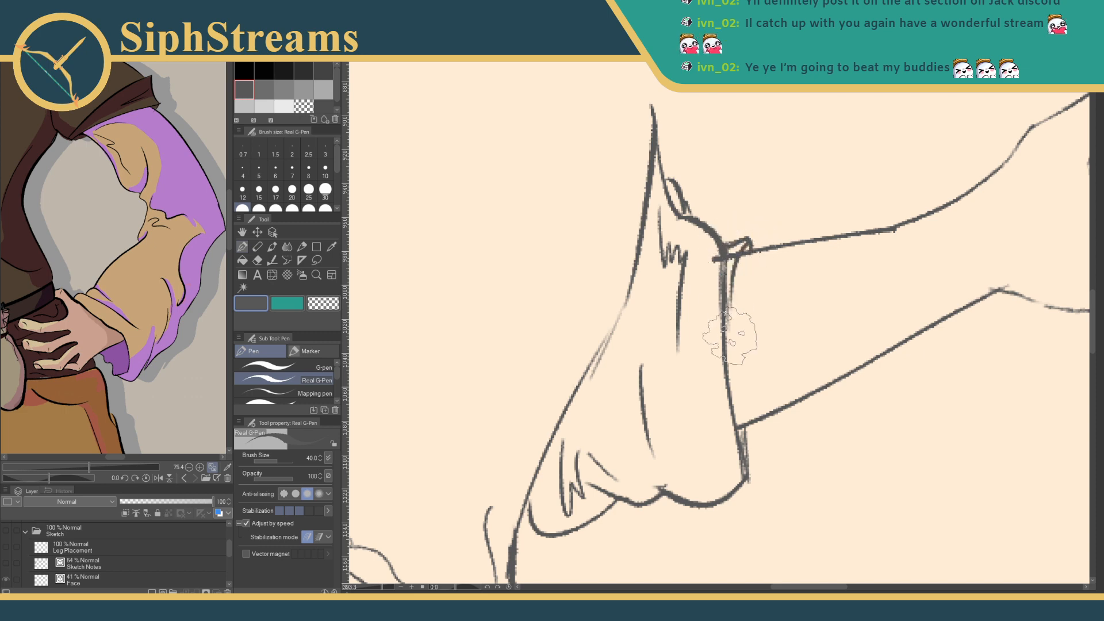
key("ctrl+z")
key("ctrl+z")
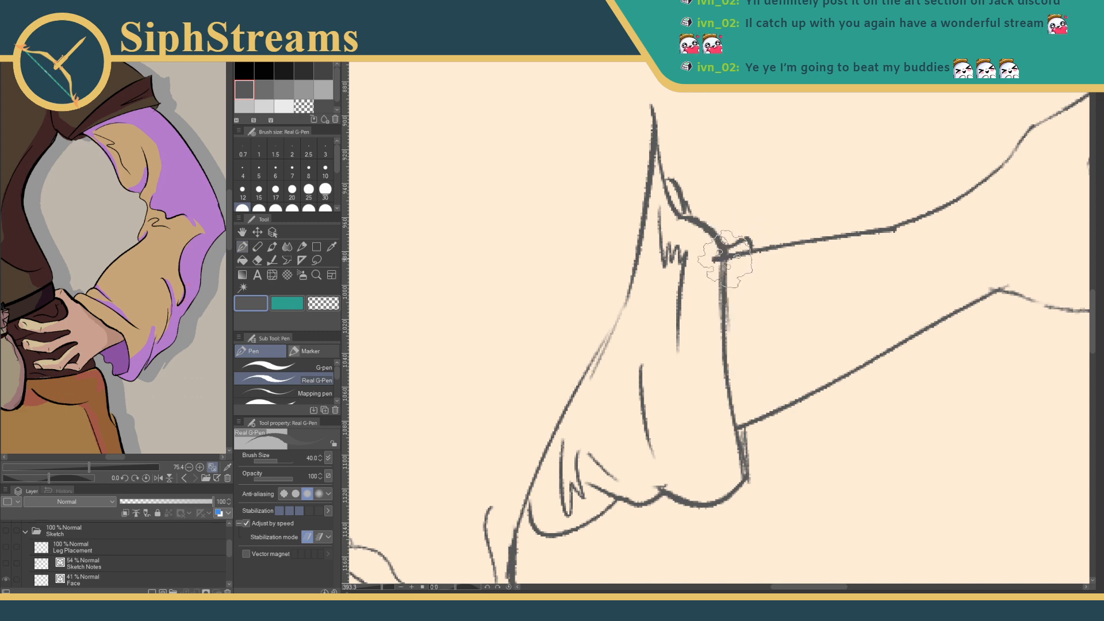
key("e")
key("p")
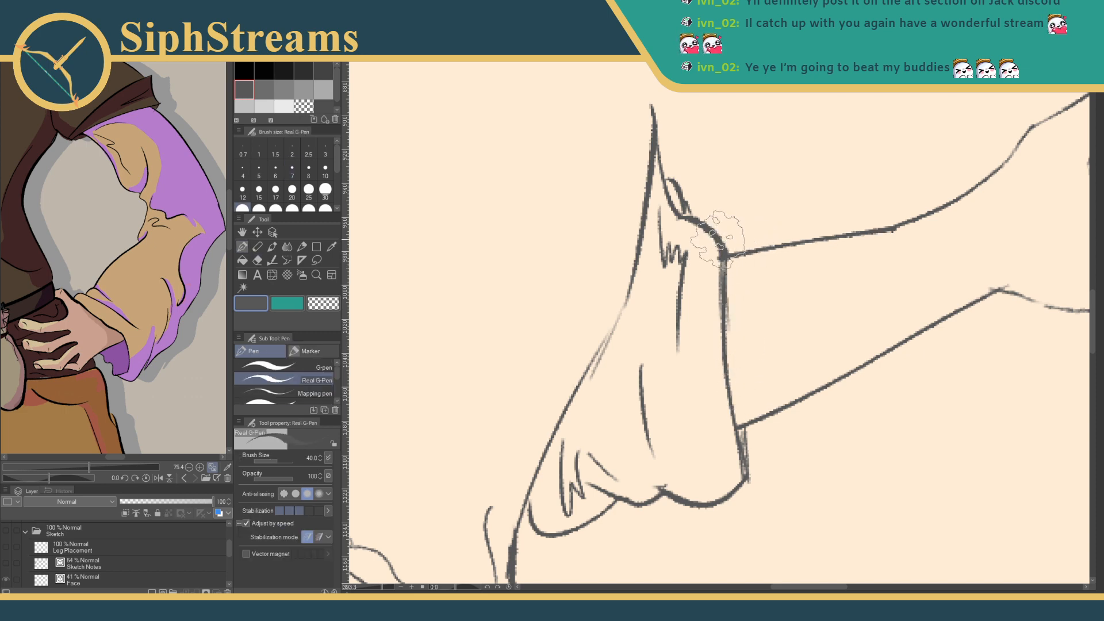
mouse_move(714, 234)
left_mouse_down()
mouse_move(742, 245)
mouse_move(732, 302)
mouse_move(732, 258)
mouse_move(742, 375)
mouse_move(733, 324)
mouse_move(752, 460)
left_mouse_up()
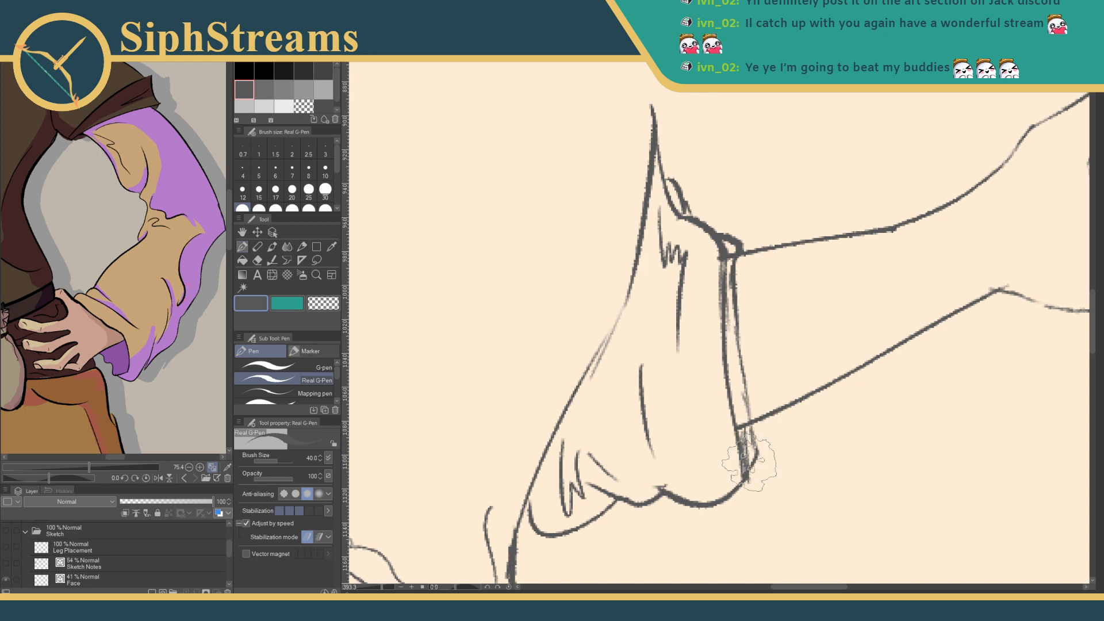
key("e")
left_click_drag(722, 365, 721, 344)
mouse_move(720, 259)
left_mouse_down()
mouse_move(726, 396)
mouse_move(739, 426)
left_mouse_up()
key("p")
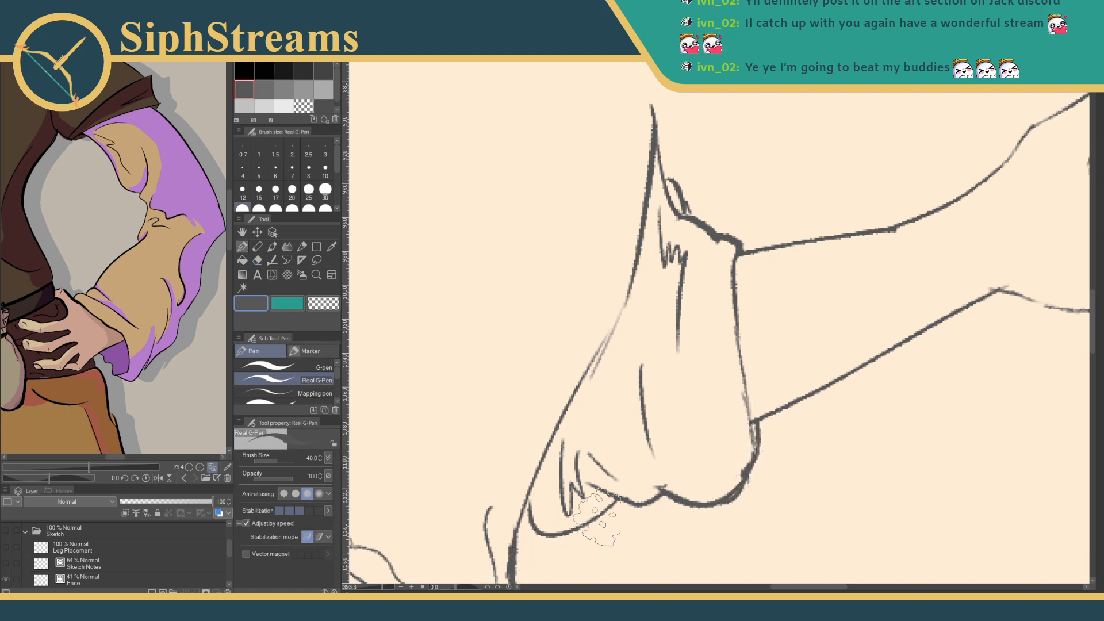
- Tidy the sleeve's lower hem and draw a short diagonal fold running into its notch
mouse_move(710, 509)
left_mouse_down()
mouse_move(657, 514)
mouse_move(699, 493)
mouse_move(661, 491)
mouse_move(708, 507)
left_mouse_up()
key("e")
key("p")
left_click_drag(664, 493, 638, 506)
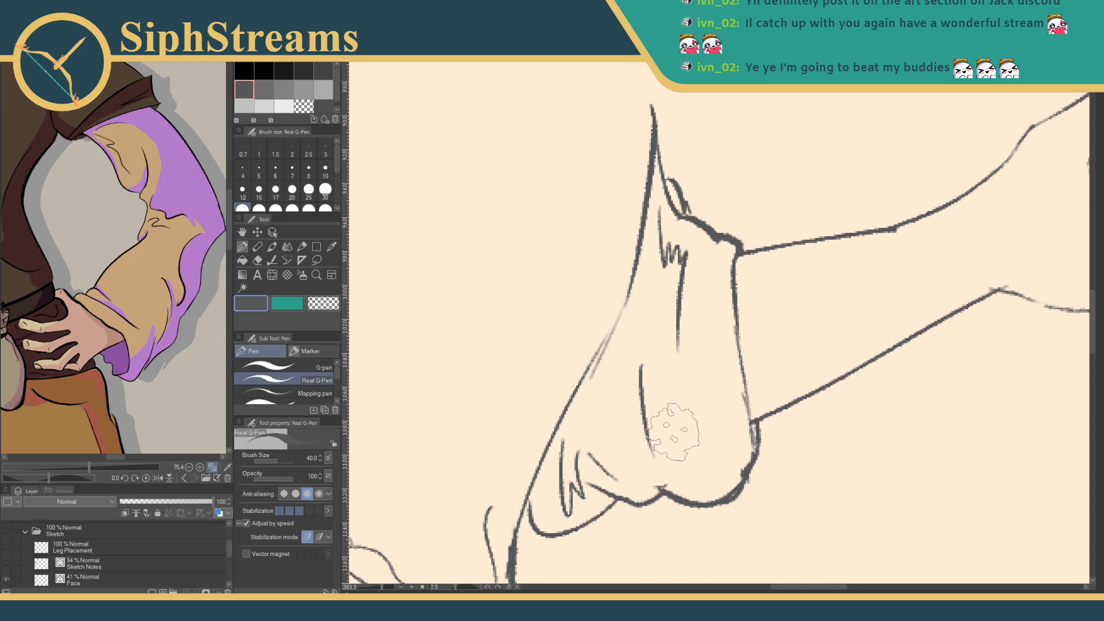
scroll(667, 374, "down", 2)
left_click_drag(620, 391, 655, 430)
key("e")
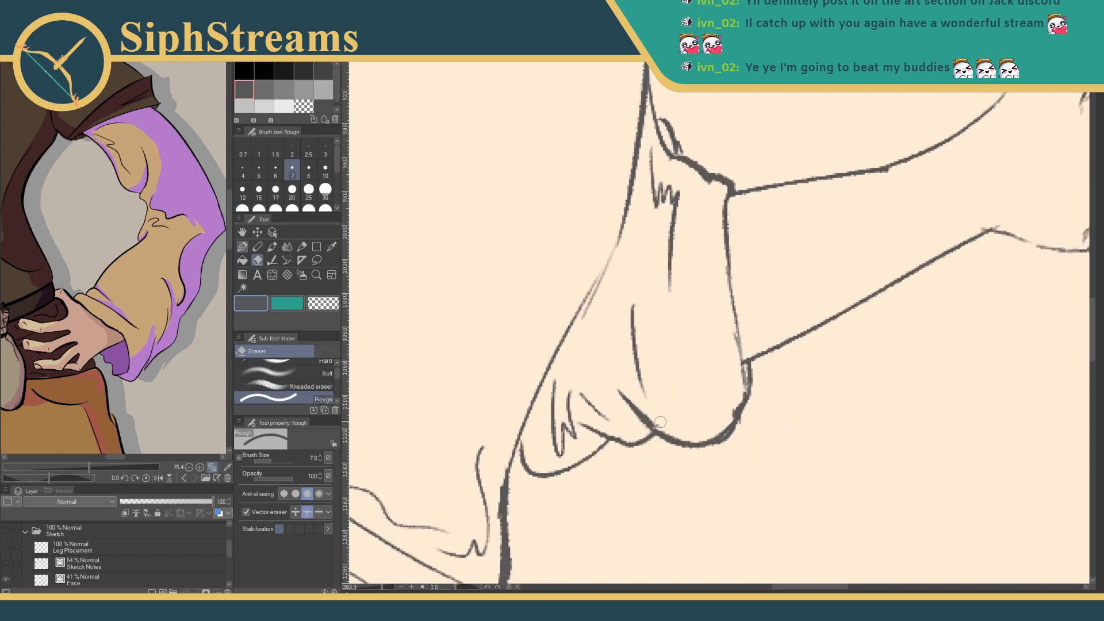
- Redraw the rounded hem between the notch and the cuff edge, erasing the stray ends
key("p")
mouse_move(655, 430)
left_mouse_down()
mouse_move(713, 430)
mouse_move(740, 412)
mouse_move(694, 450)
left_mouse_up()
key("e")
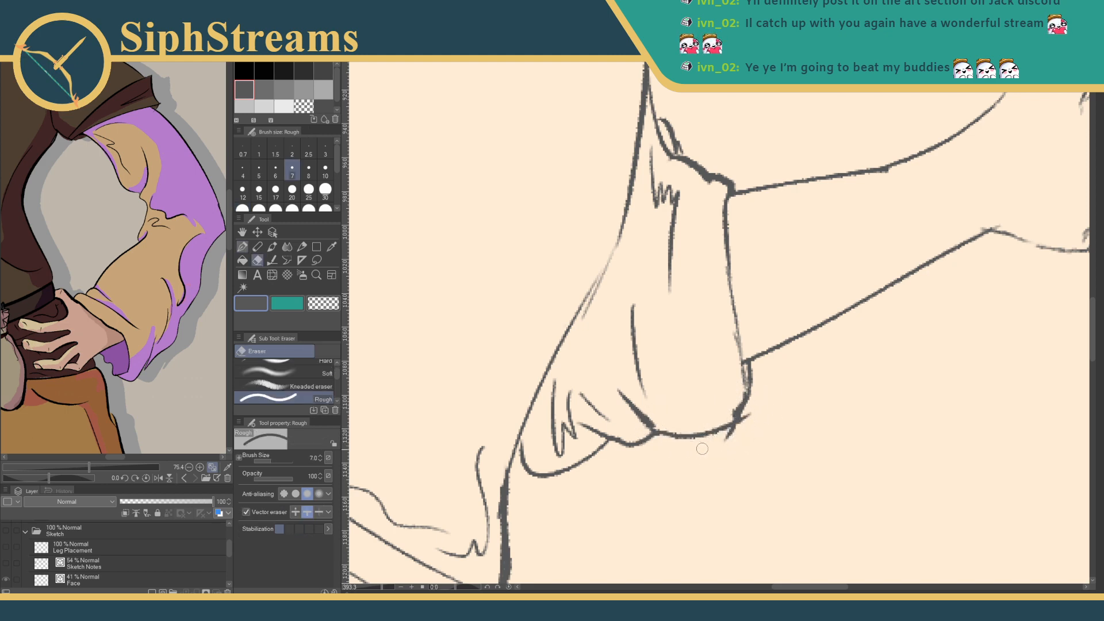
key("p")
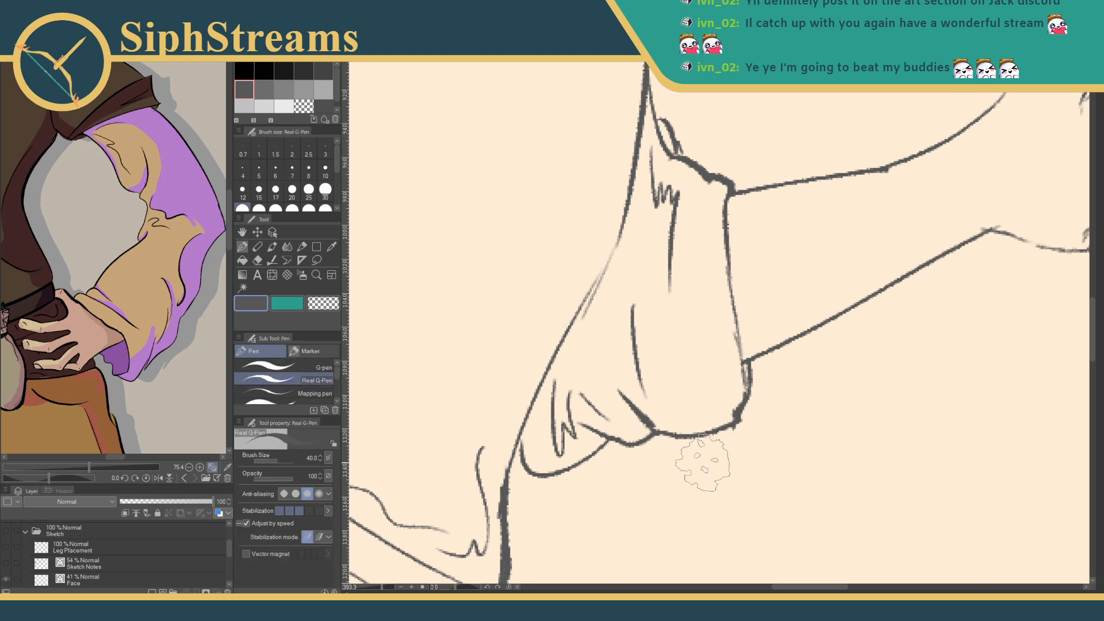
mouse_move(655, 433)
left_mouse_down()
mouse_move(699, 450)
mouse_move(744, 409)
left_mouse_up()
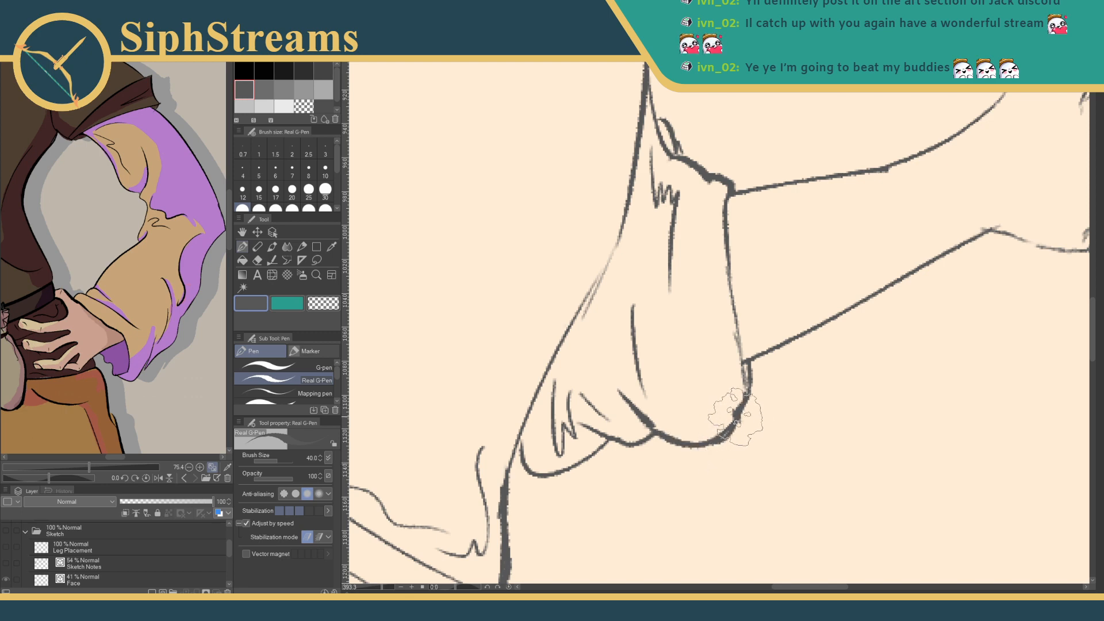
- Try a deeper curve for the hem between the notch and the cuff edge, then undo it
key("e")
left_click_drag(670, 444, 714, 431)
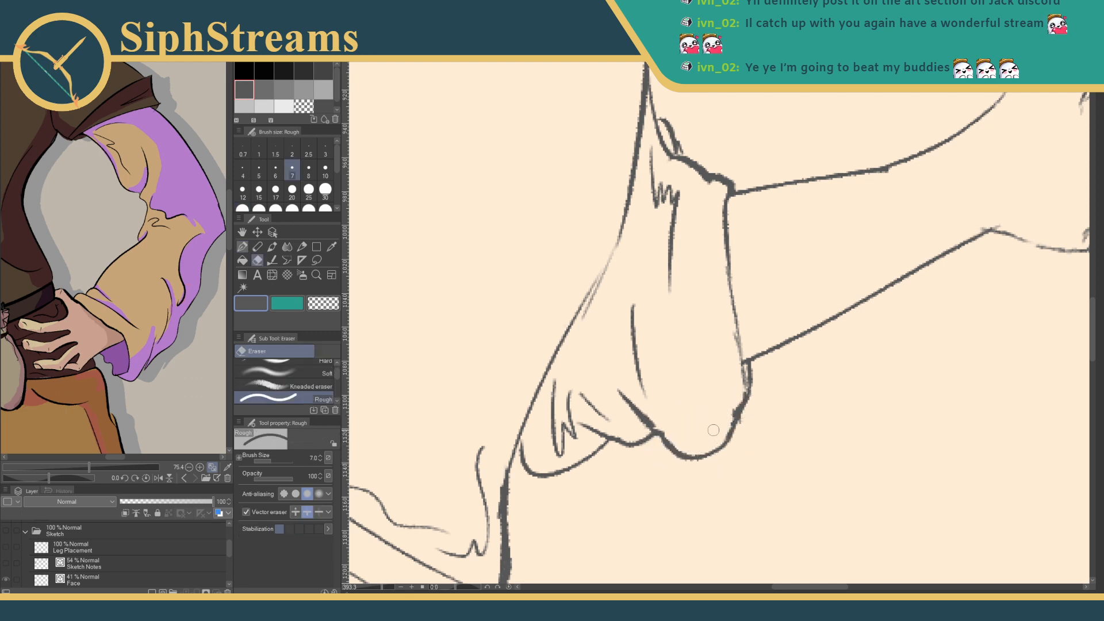
key("p")
key("ctrl+z")
key("ctrl+z")
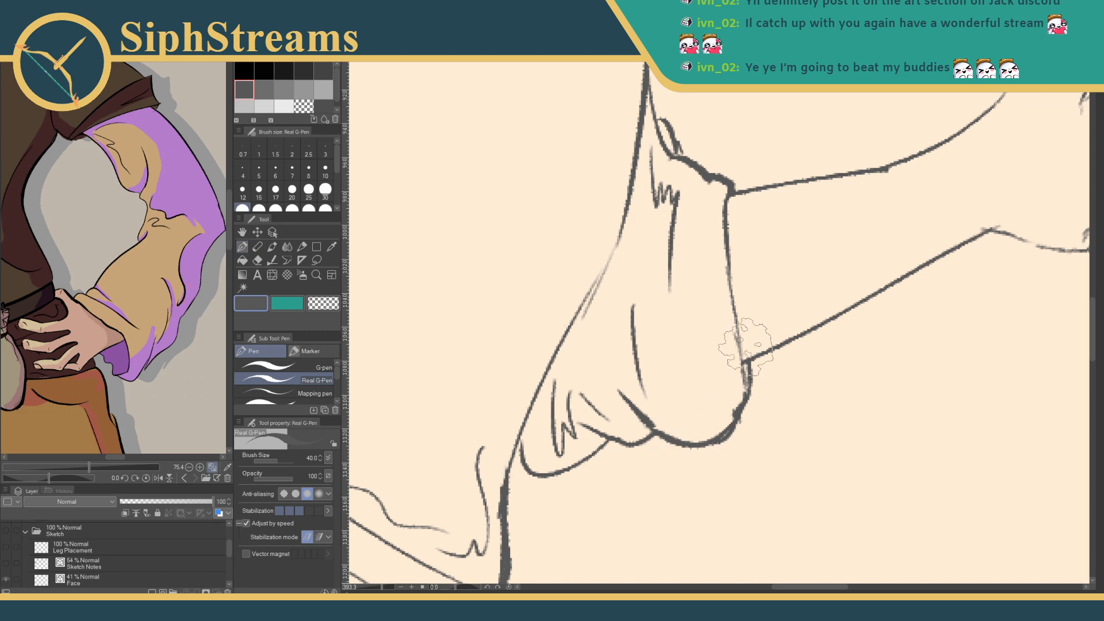
key("e")
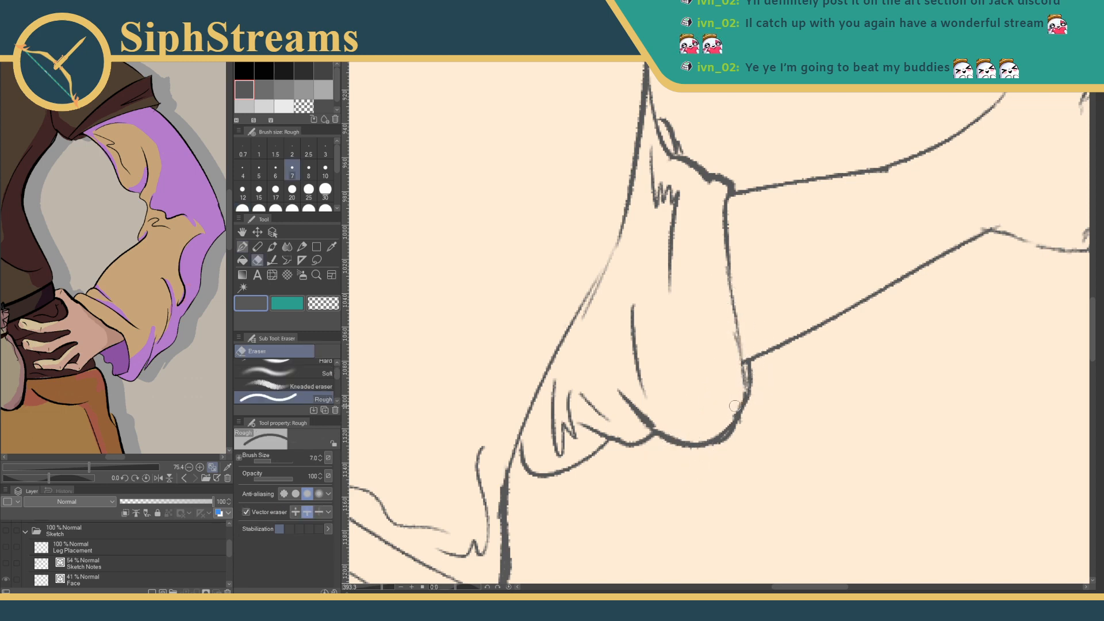
- Try a short curved fold running down from the cuff's upper corner beside the long sleeve fold
key("p")
left_click_drag(708, 194, 686, 235)
key("ctrl+z")
mouse_move(708, 198)
left_mouse_down()
mouse_move(693, 277)
mouse_move(698, 201)
left_mouse_up()
key("ctrl+z")
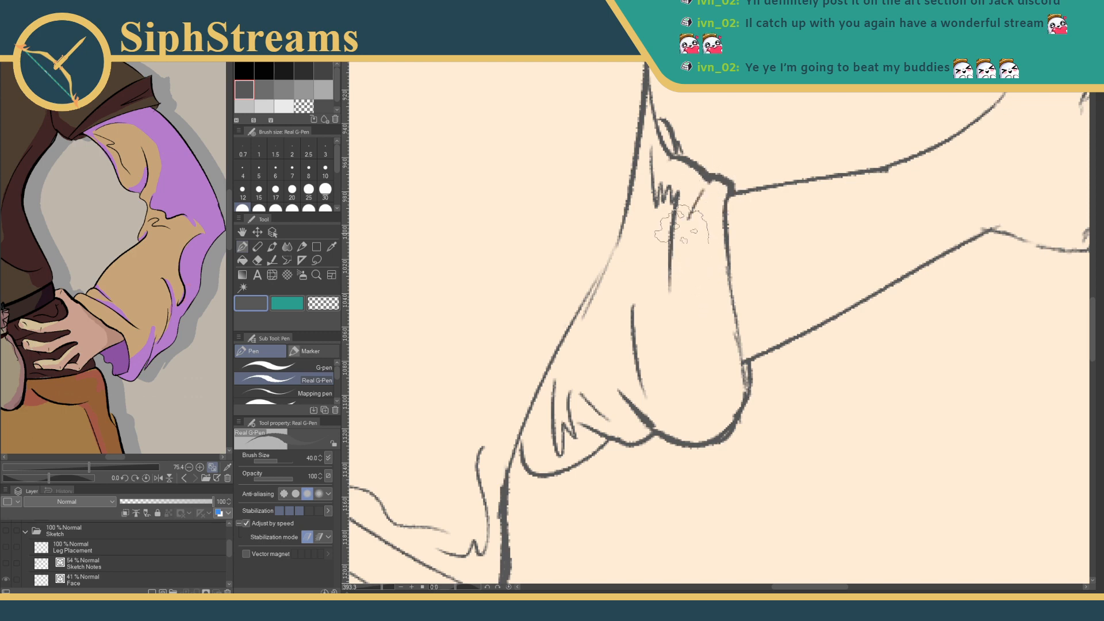
key("e")
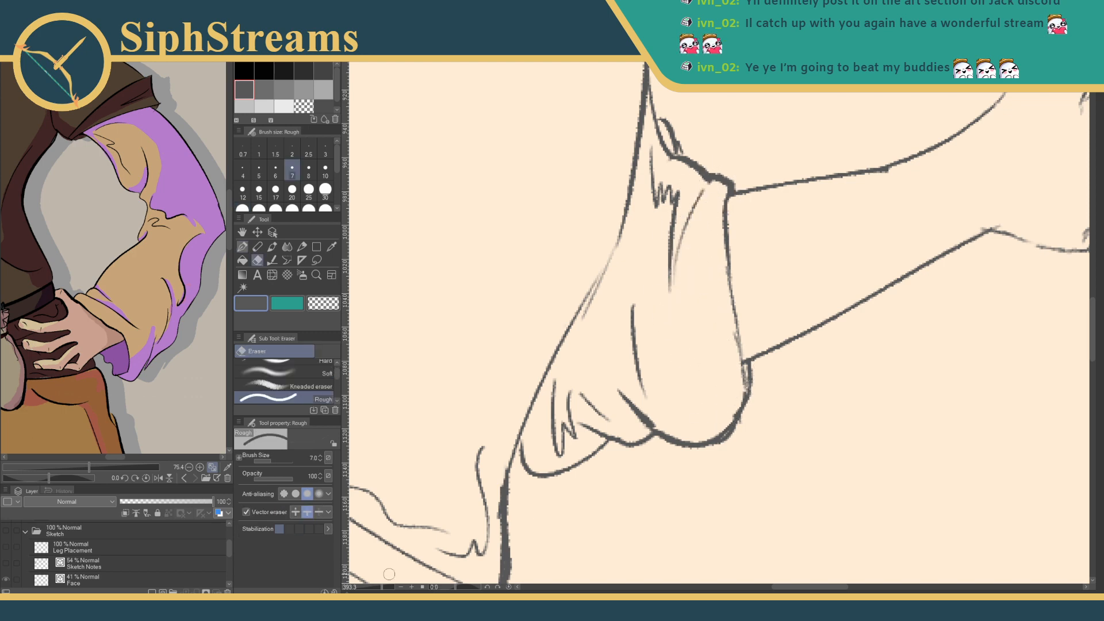
mouse_move(382, 588)
left_mouse_down()
mouse_move(367, 587)
mouse_move(380, 587)
left_mouse_up()
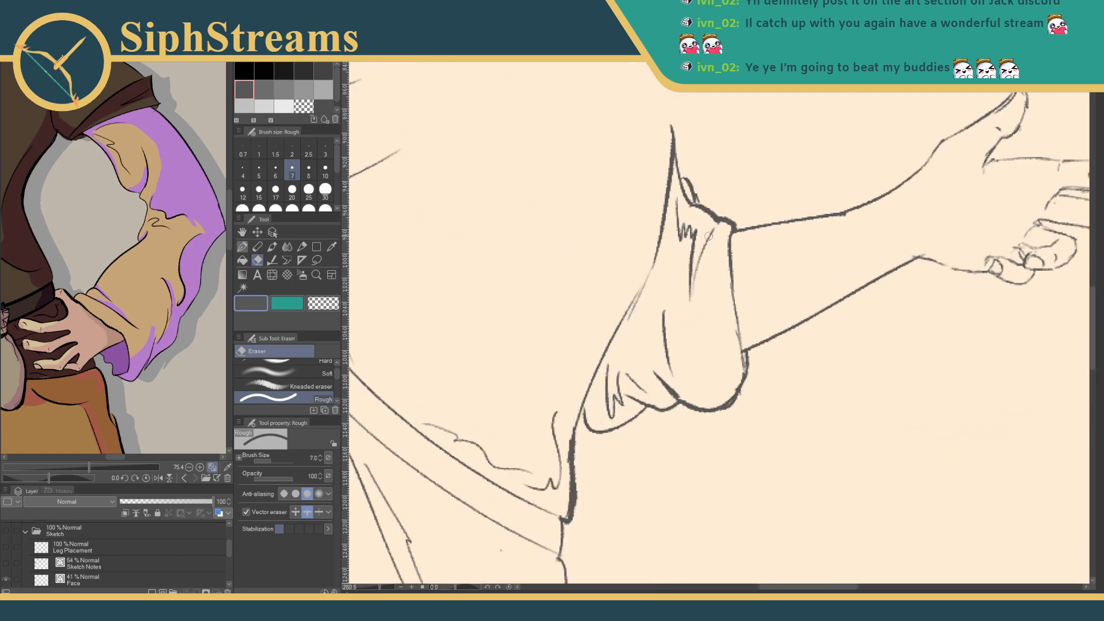
left_click_drag(754, 402, 602, 524)
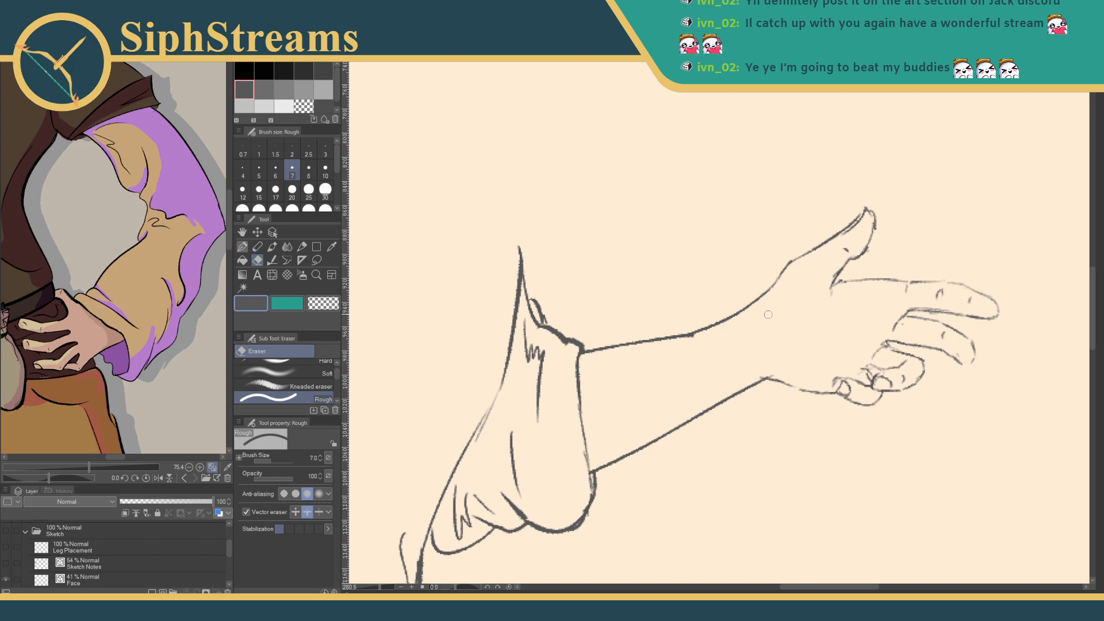
- Draw a few short crease marks on the inner wrist of the outstretched arm
key("p")
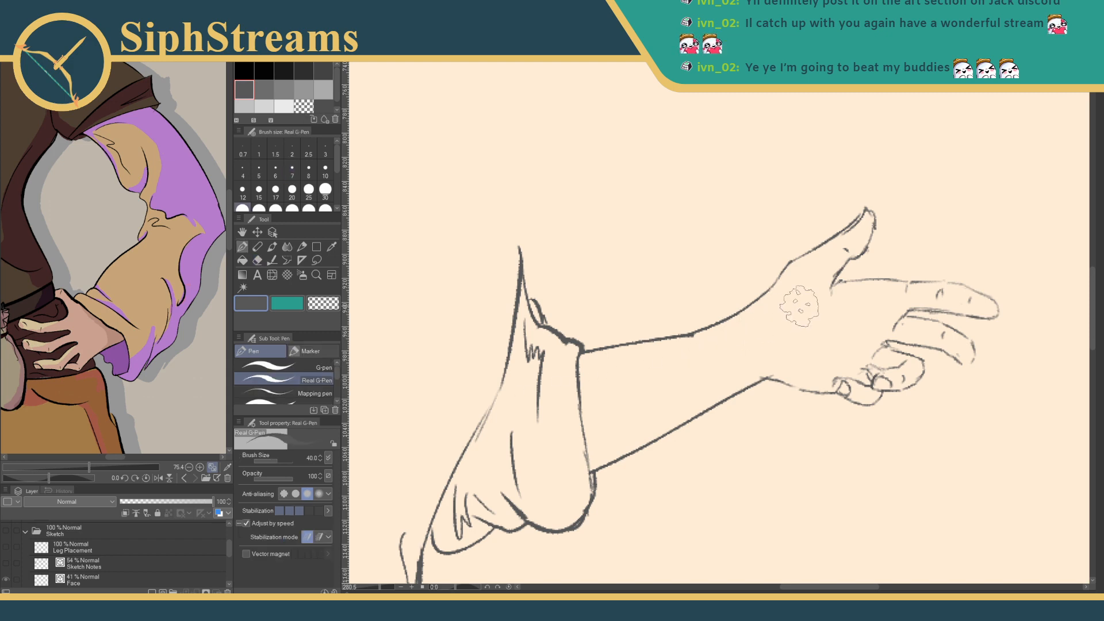
key("ctrl+z")
left_click_drag(705, 347, 746, 335)
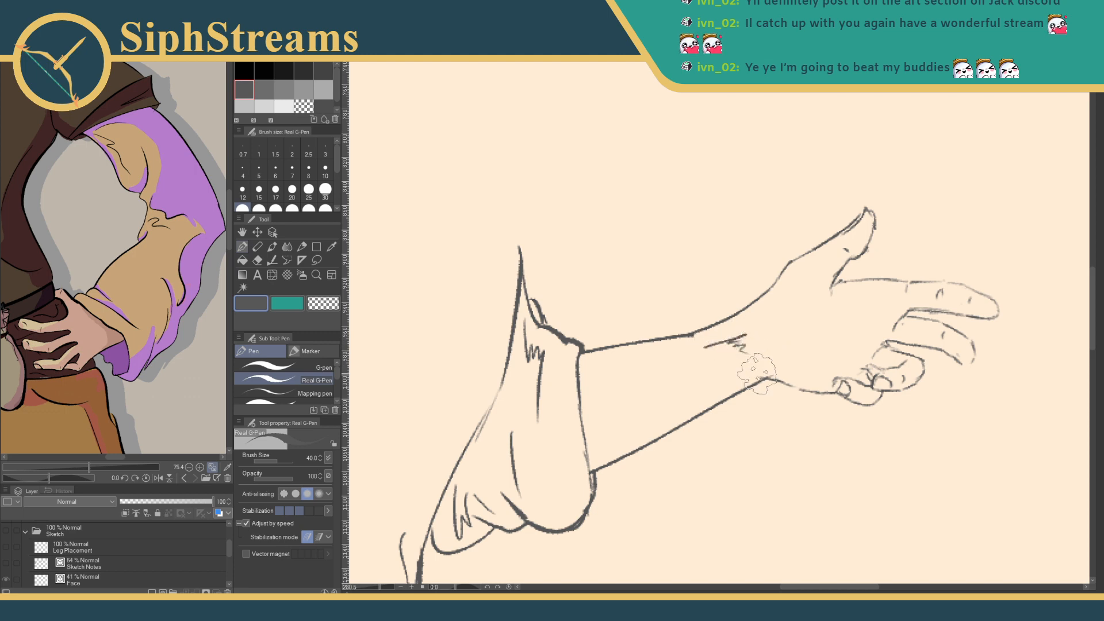
- Redraw the upper and lower forearm contours between cuff and wrist slightly farther in, erasing the old lines
mouse_move(630, 374)
left_mouse_down()
mouse_move(722, 329)
mouse_move(825, 313)
left_mouse_up()
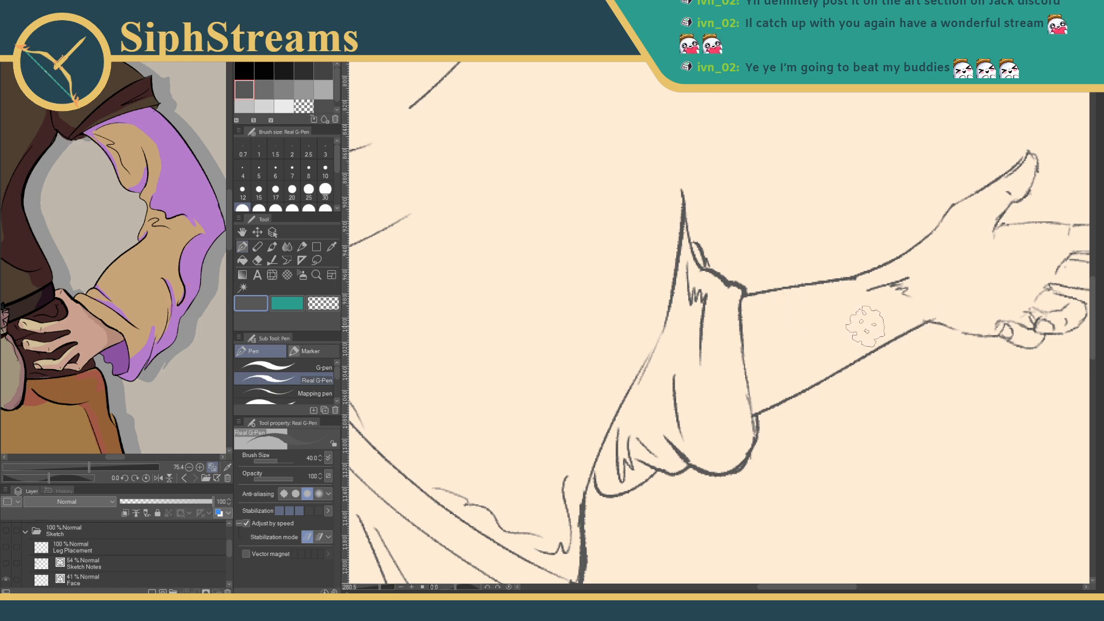
left_click_drag(929, 320, 756, 413)
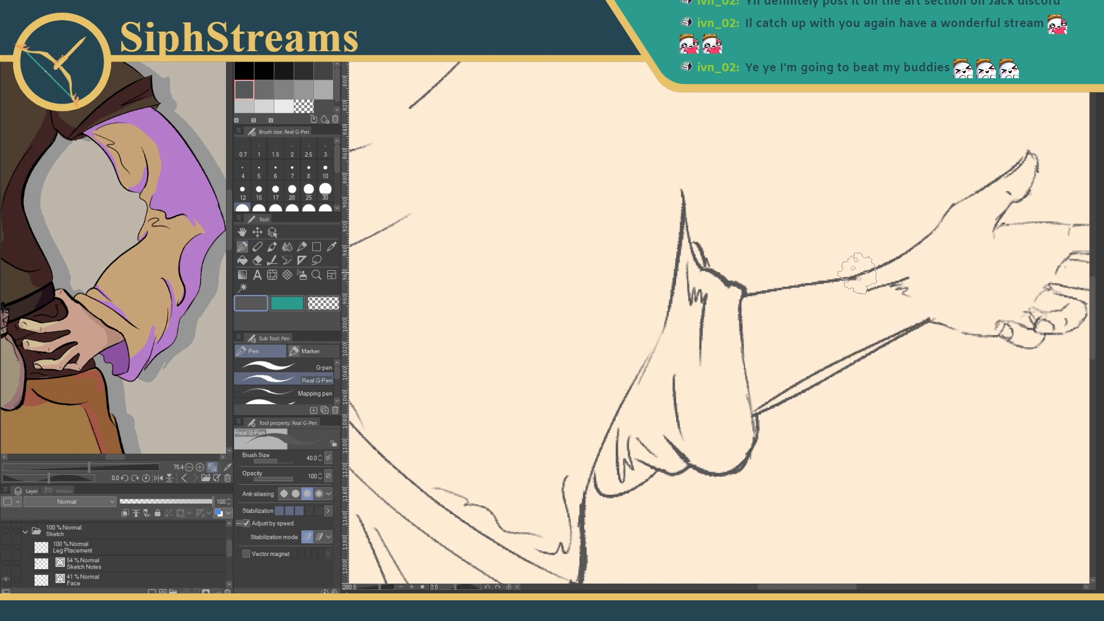
left_click_drag(842, 281, 705, 303)
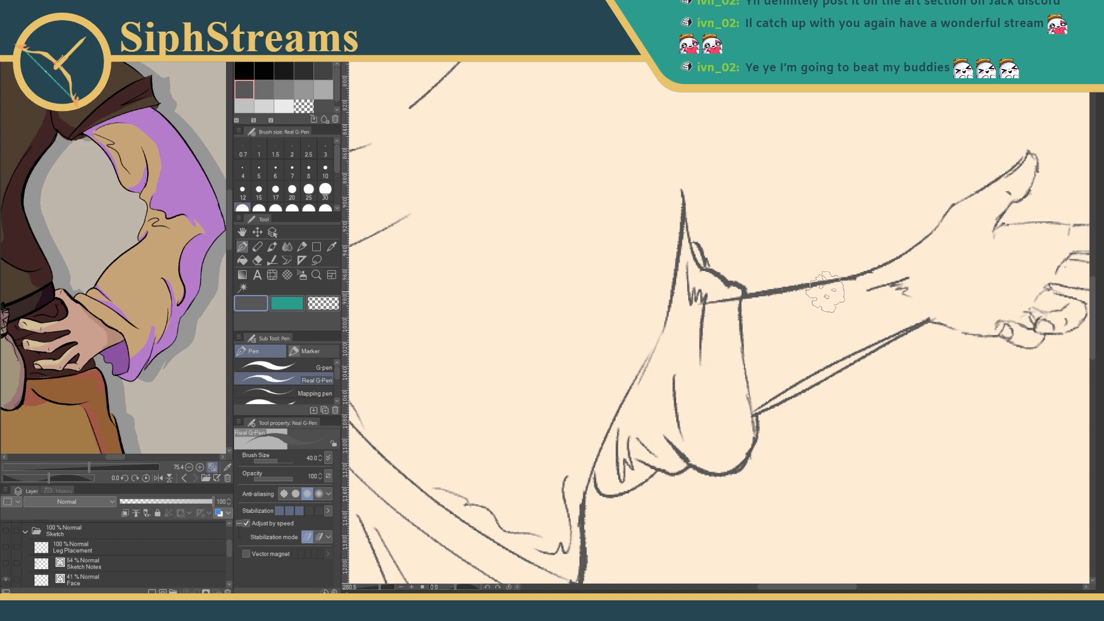
key("ctrl+z")
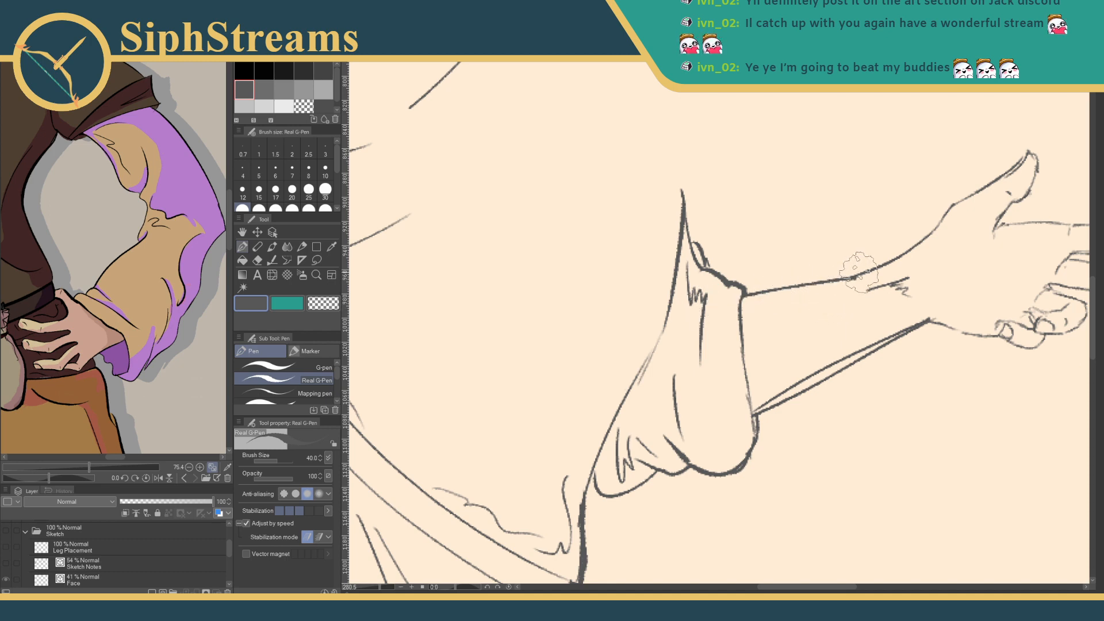
left_click_drag(739, 301, 849, 279)
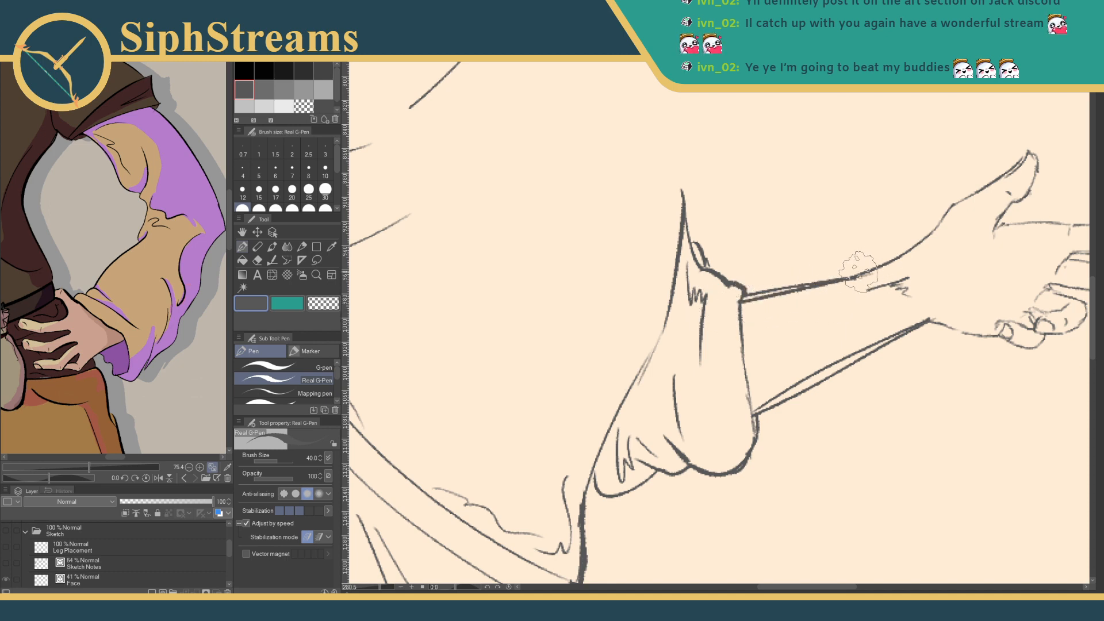
key("e")
key("ctrl+z")
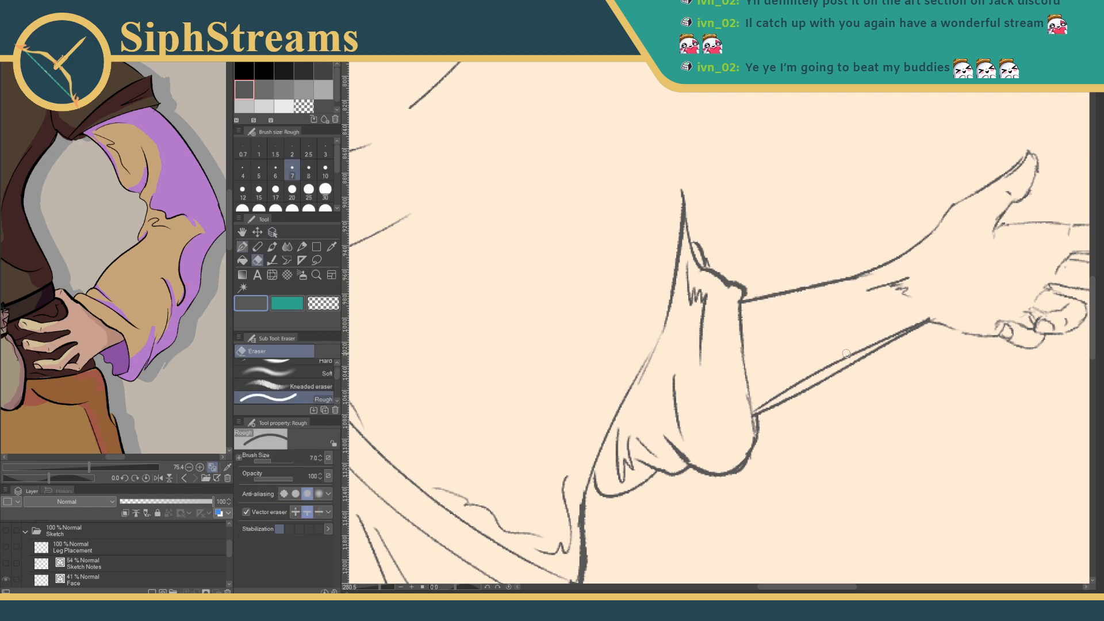
left_click_drag(838, 376, 805, 394)
key("p")
mouse_move(655, 487)
left_mouse_down()
mouse_move(499, 482)
mouse_move(457, 495)
left_mouse_up()
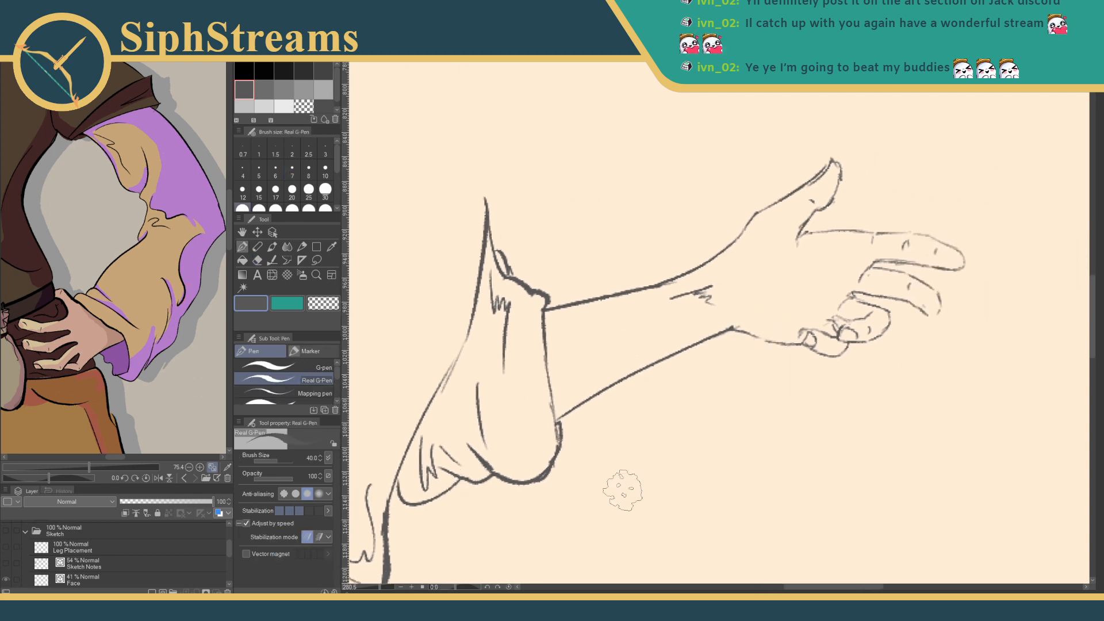
left_click_drag(585, 510, 797, 401)
left_click_drag(632, 554, 819, 423)
left_click_drag(897, 409, 801, 397)
left_click_drag(720, 461, 925, 370)
mouse_move(770, 508)
left_mouse_down()
mouse_move(931, 398)
mouse_move(693, 470)
left_mouse_up()
mouse_move(706, 392)
left_mouse_down()
mouse_move(782, 342)
mouse_move(762, 435)
mouse_move(878, 332)
left_mouse_up()
left_click_drag(737, 442, 903, 354)
mouse_move(760, 391)
left_mouse_down()
mouse_move(990, 246)
mouse_move(863, 316)
left_mouse_up()
key("ctrl+z")
key("ctrl+z")
key("ctrl+z")
key("ctrl+z")
key("ctrl+z")
key("ctrl+z")
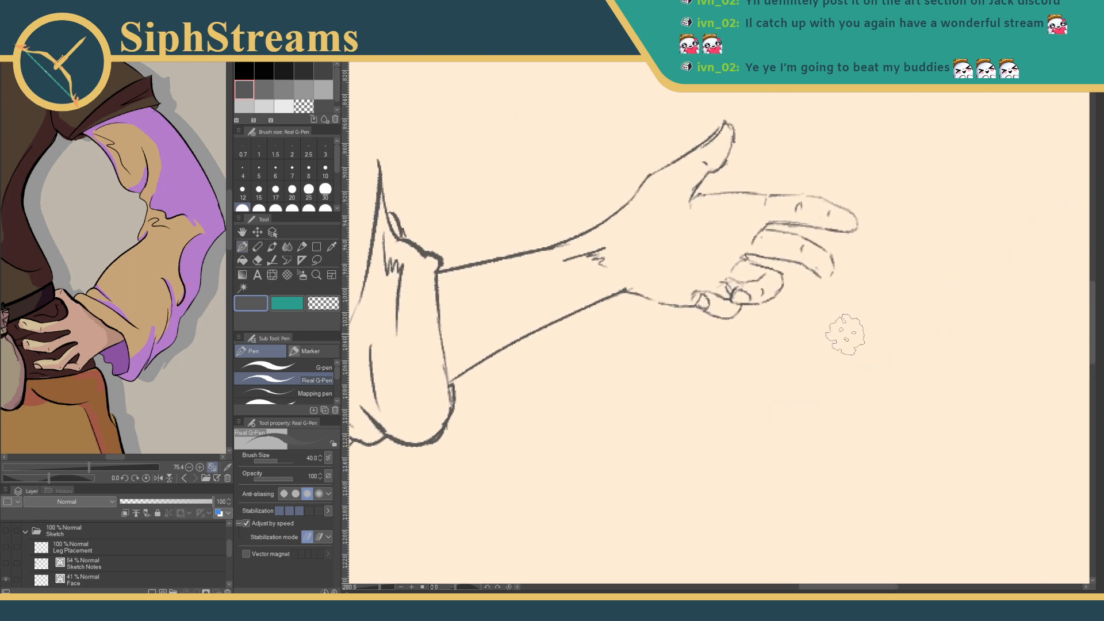
- Erase the long curved line in the middle of the skirt that runs down to the canvas's lower edge
mouse_move(604, 340)
left_mouse_down()
mouse_move(730, 296)
mouse_move(799, 359)
left_mouse_up()
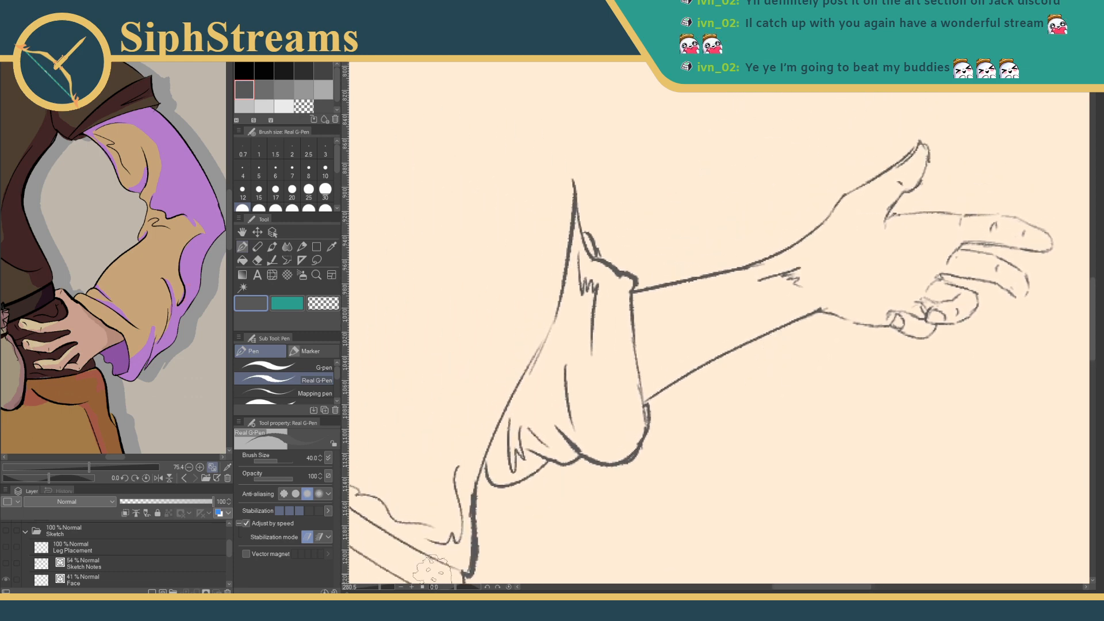
left_click_drag(380, 588, 375, 588)
left_click_drag(441, 479, 560, 429)
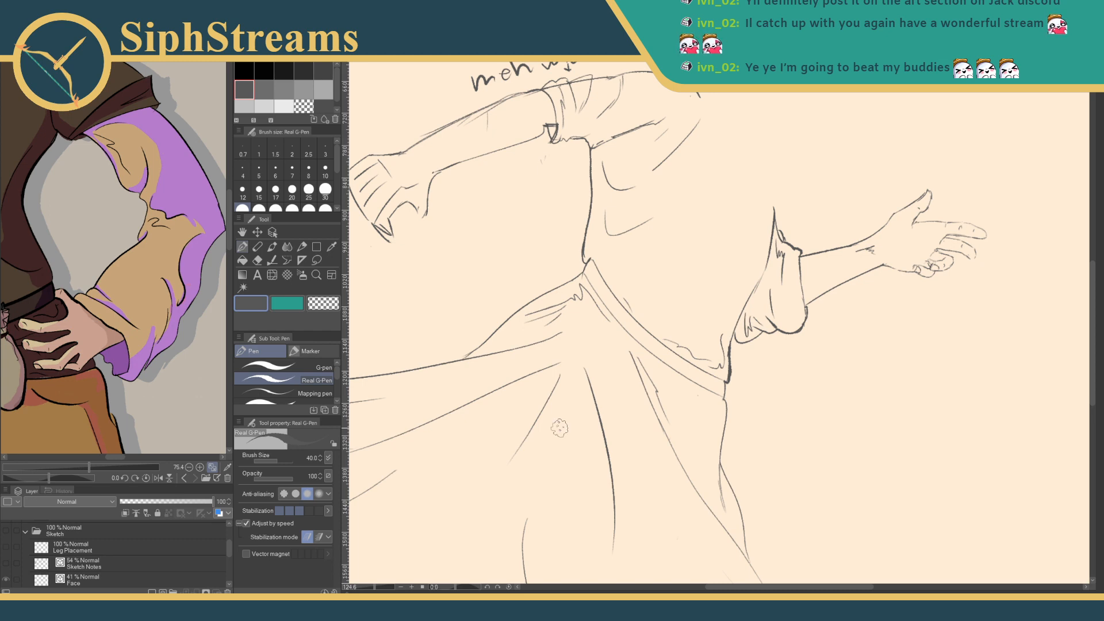
left_click_drag(627, 383, 711, 387)
left_click_drag(375, 588, 368, 588)
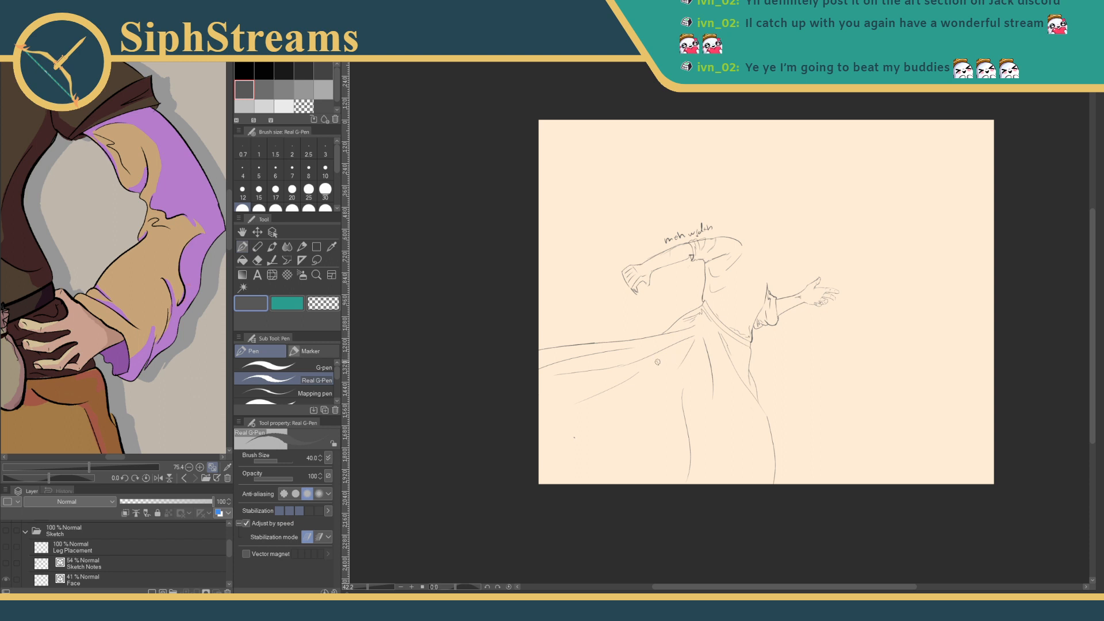
key("e")
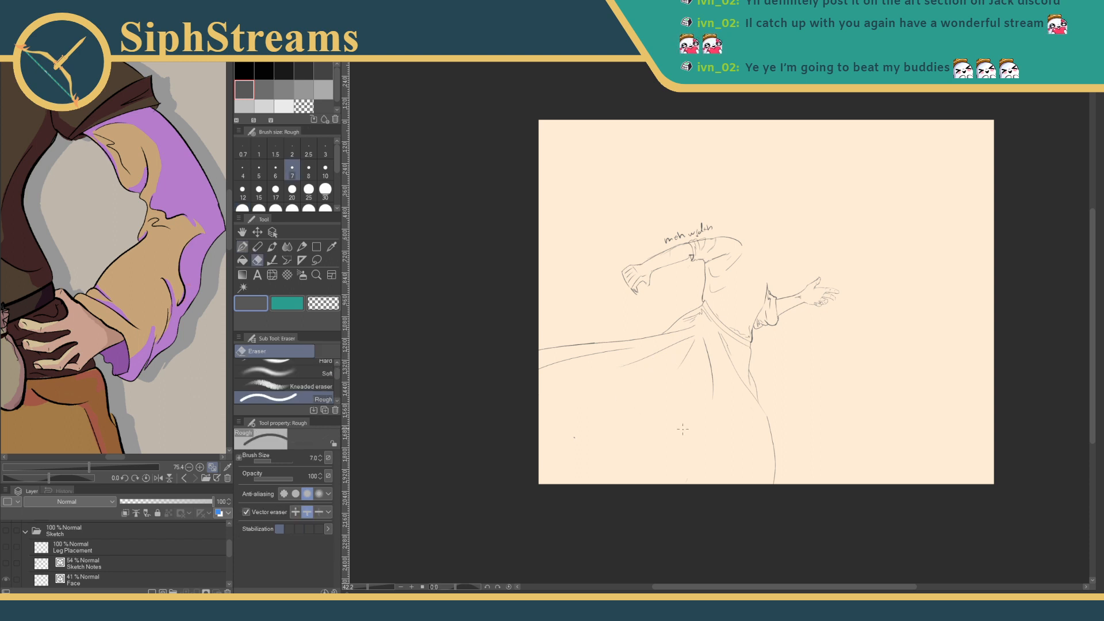
key("p")
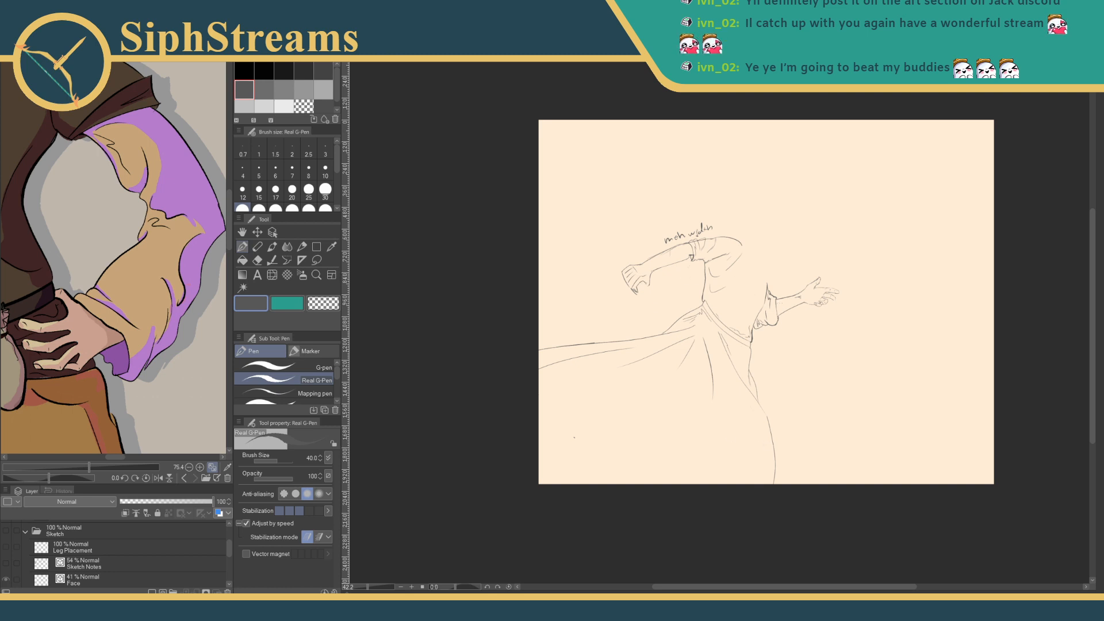
- Rough in a small oval beside the shoulder, a narrow blade shape below the bent arm's hand and a large sweeping arc across the skirt
left_click_drag(727, 376, 725, 446)
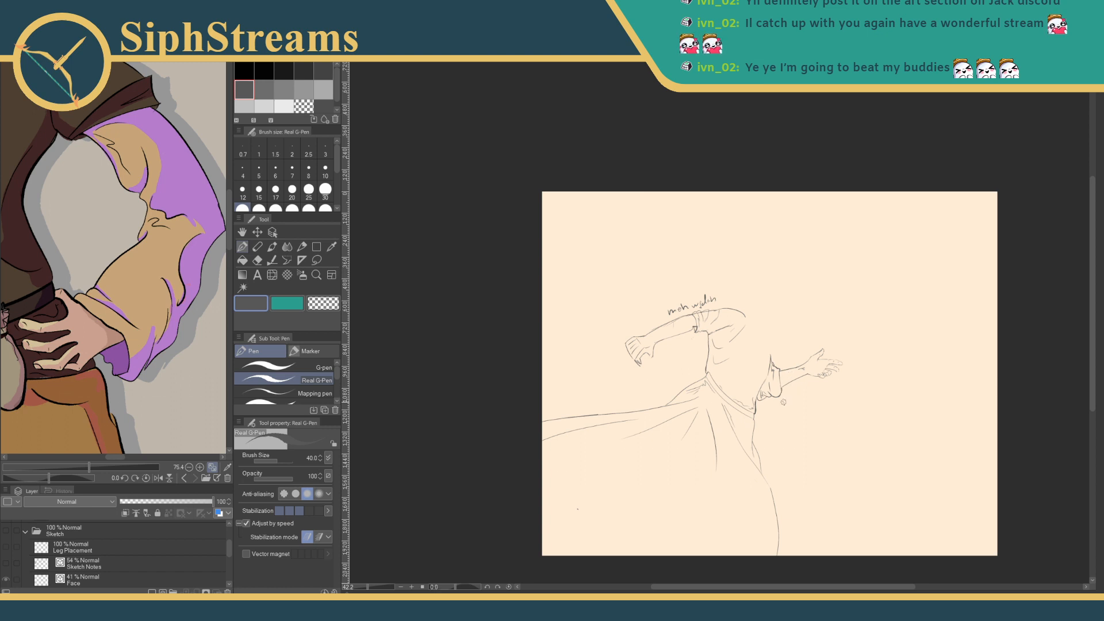
left_click_drag(365, 588, 373, 587)
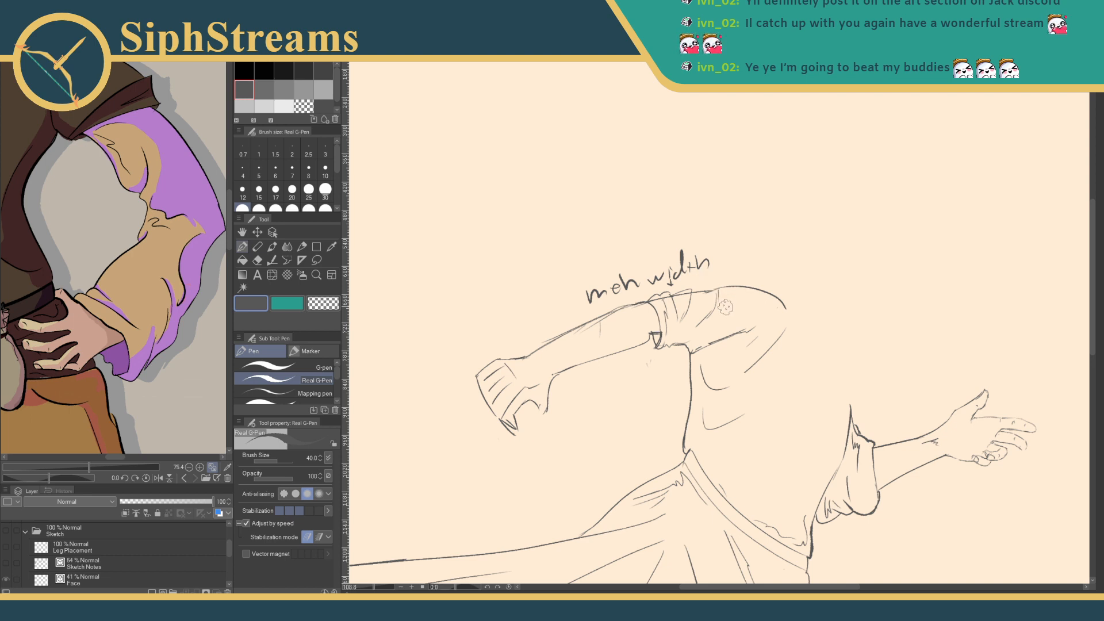
left_click_drag(882, 382, 655, 232)
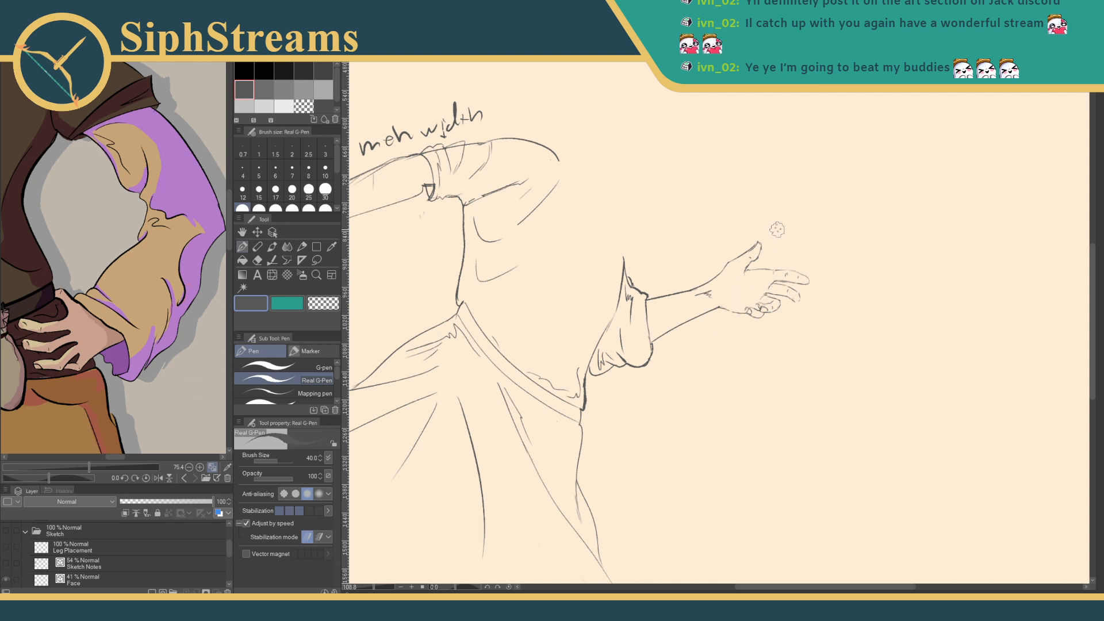
mouse_move(633, 338)
left_mouse_down()
mouse_move(773, 303)
mouse_move(769, 357)
left_mouse_up()
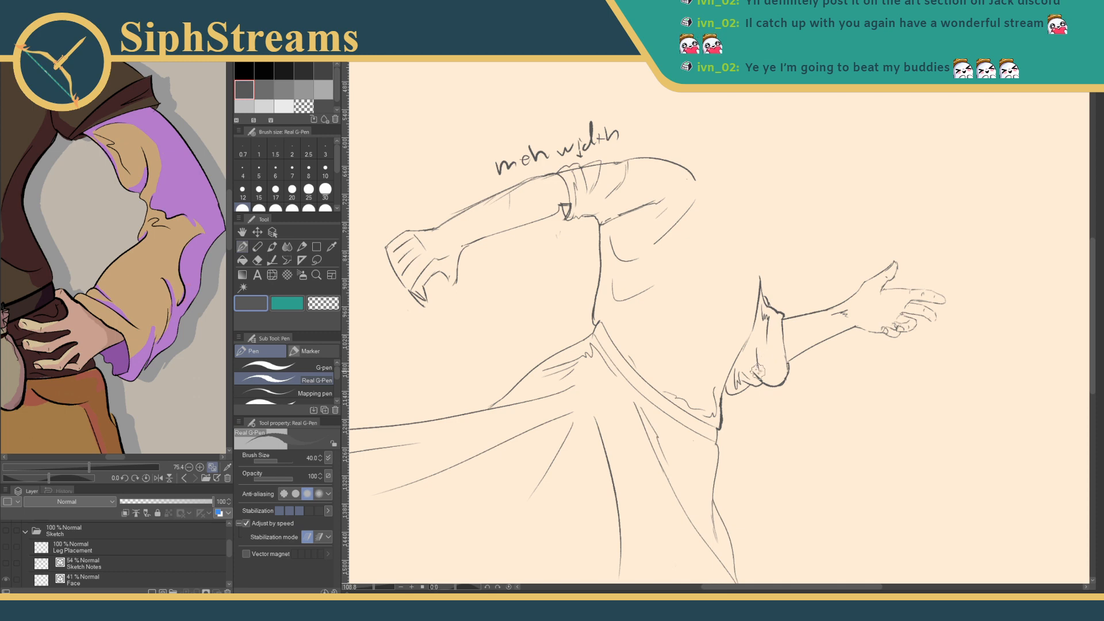
left_click_drag(679, 417, 648, 365)
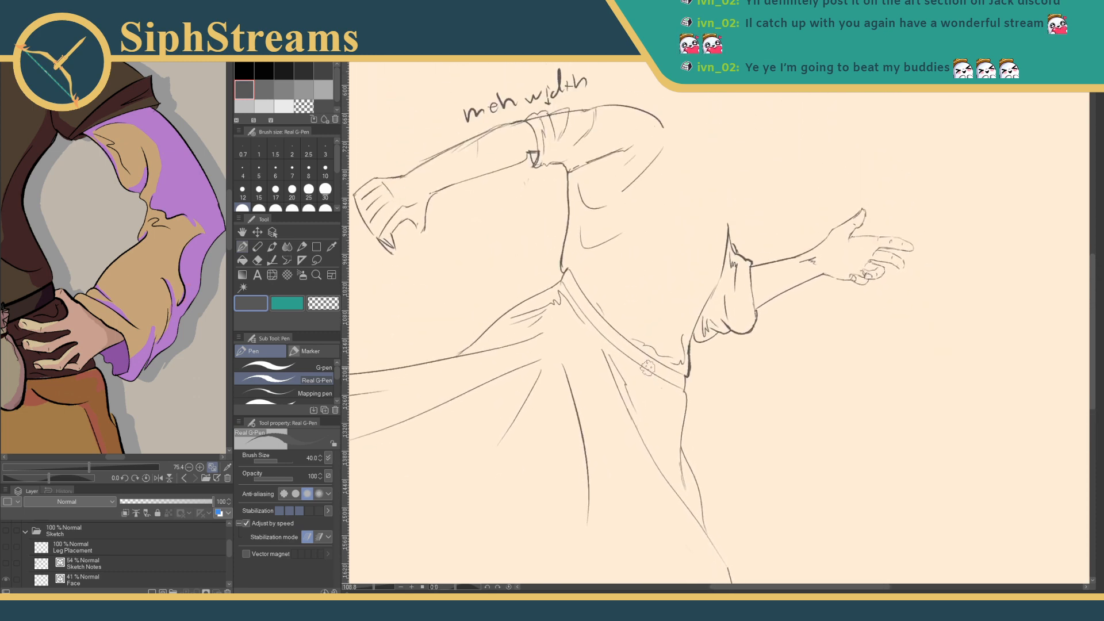
left_click(385, 586)
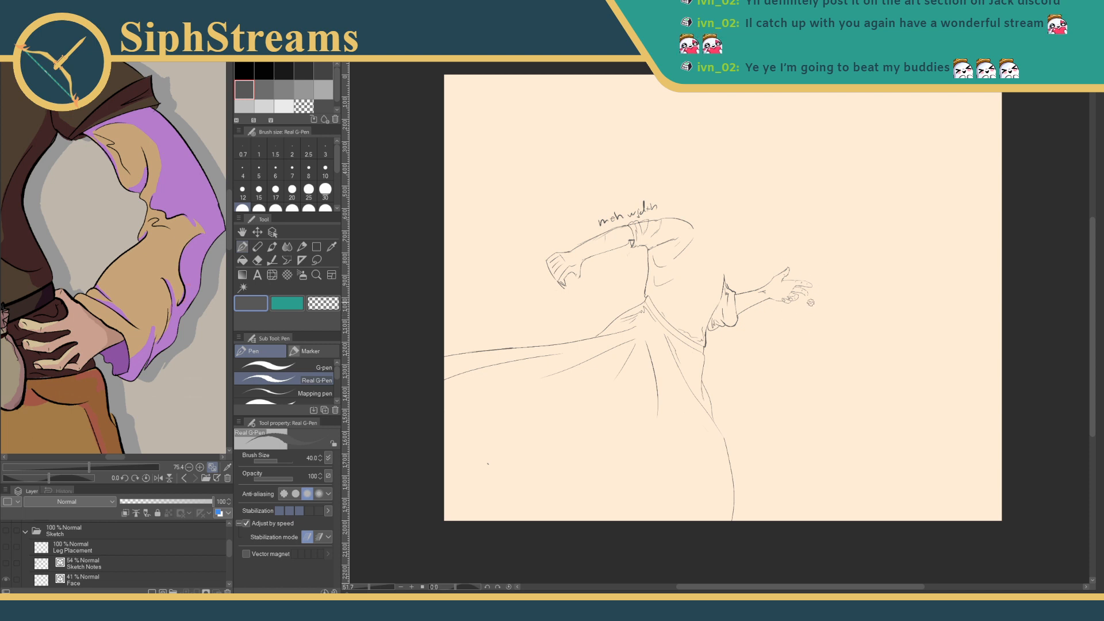
left_click_drag(554, 435, 842, 479)
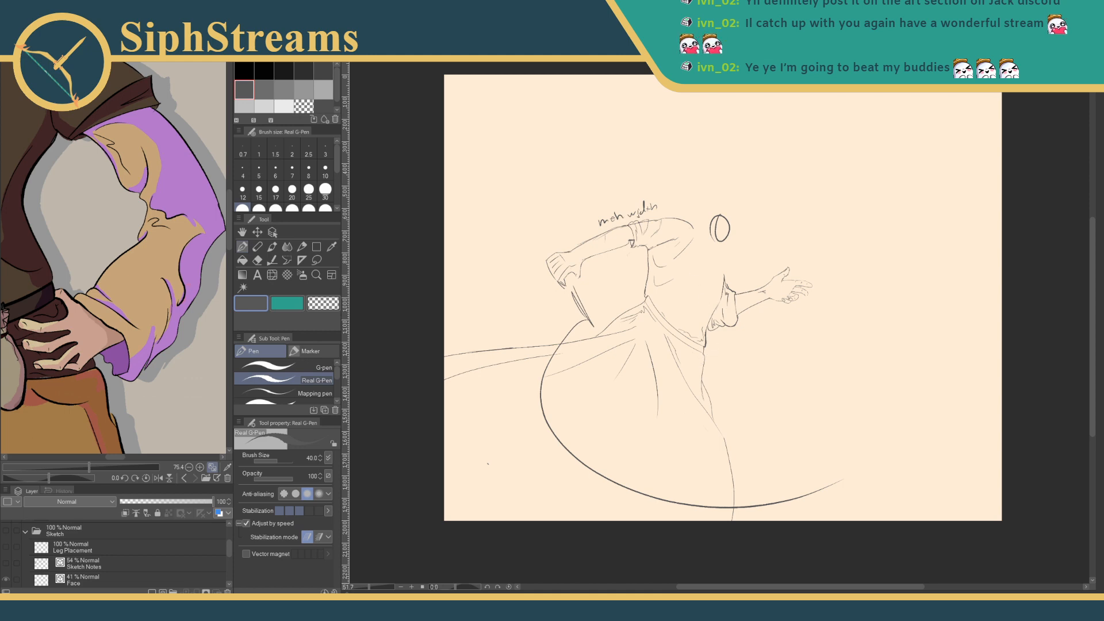
- Erase the handwritten "meh width" note above the bent arm
left_click_drag(370, 587, 375, 588)
left_click_drag(509, 225, 616, 418)
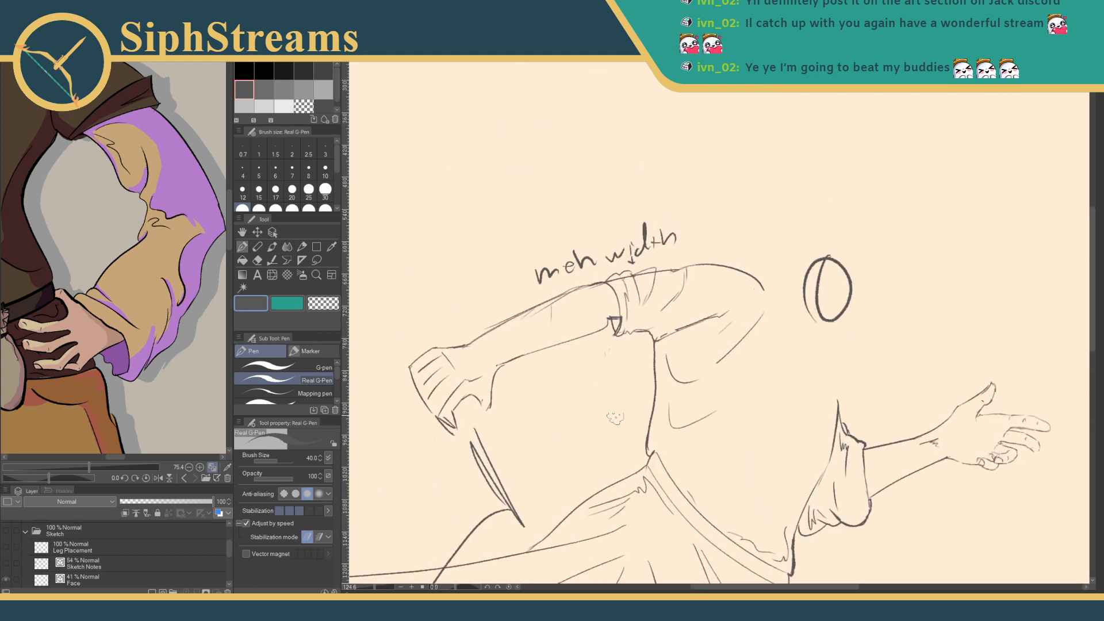
key("e")
left_click_drag(527, 298, 555, 270)
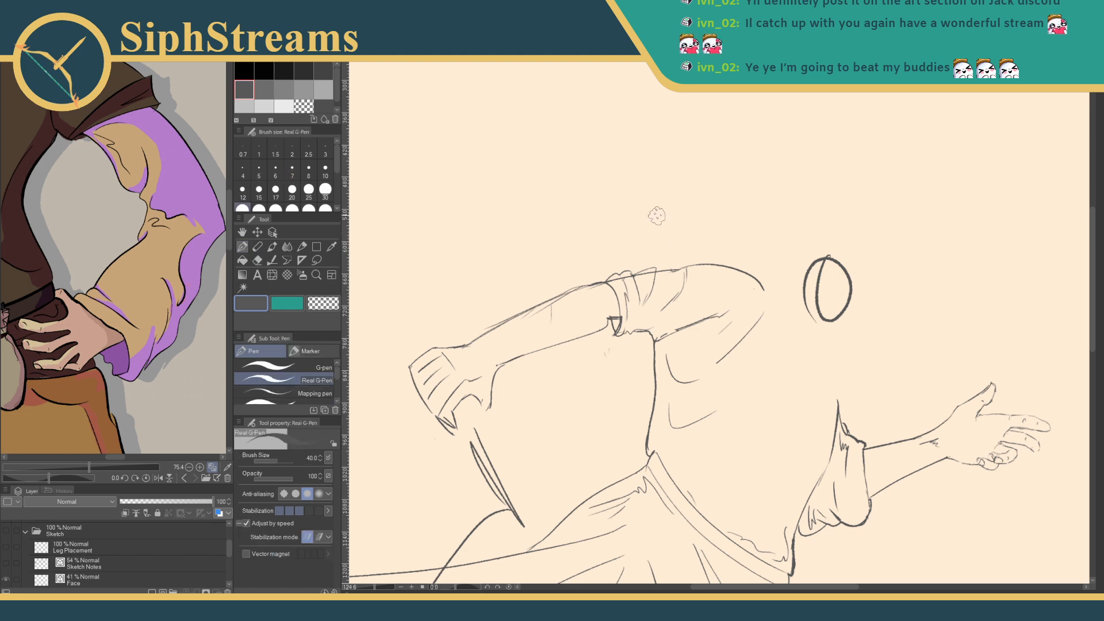
- Draw a span line with end ticks above the bent arm and handwrite "rework arm" around it
left_click_drag(655, 209, 670, 247)
mouse_move(426, 266)
left_mouse_down()
mouse_move(427, 307)
mouse_move(671, 230)
left_mouse_up()
mouse_move(486, 246)
left_mouse_down()
mouse_move(487, 260)
mouse_move(501, 244)
mouse_move(520, 255)
mouse_move(543, 233)
mouse_move(566, 240)
left_mouse_up()
mouse_move(569, 215)
left_mouse_down()
mouse_move(571, 246)
mouse_move(590, 234)
left_mouse_up()
mouse_move(511, 286)
left_mouse_down()
mouse_move(522, 294)
mouse_move(564, 277)
left_mouse_up()
- Mark the bent arm's wrist, elbow and shoulder with dots and connect them with straight guide lines
mouse_move(716, 290)
left_mouse_down()
mouse_move(583, 269)
mouse_move(453, 367)
left_mouse_up()
mouse_move(637, 385)
left_mouse_down()
mouse_move(683, 322)
mouse_move(685, 291)
mouse_move(680, 312)
left_mouse_up()
key("ctrl+z")
left_click_drag(520, 284, 522, 282)
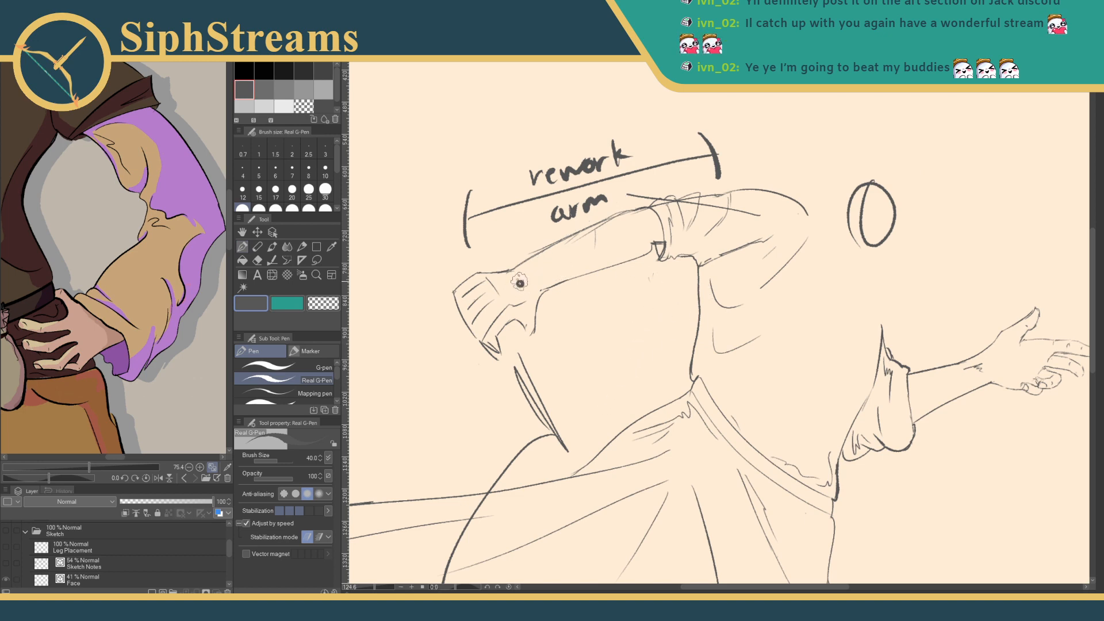
left_click(758, 216)
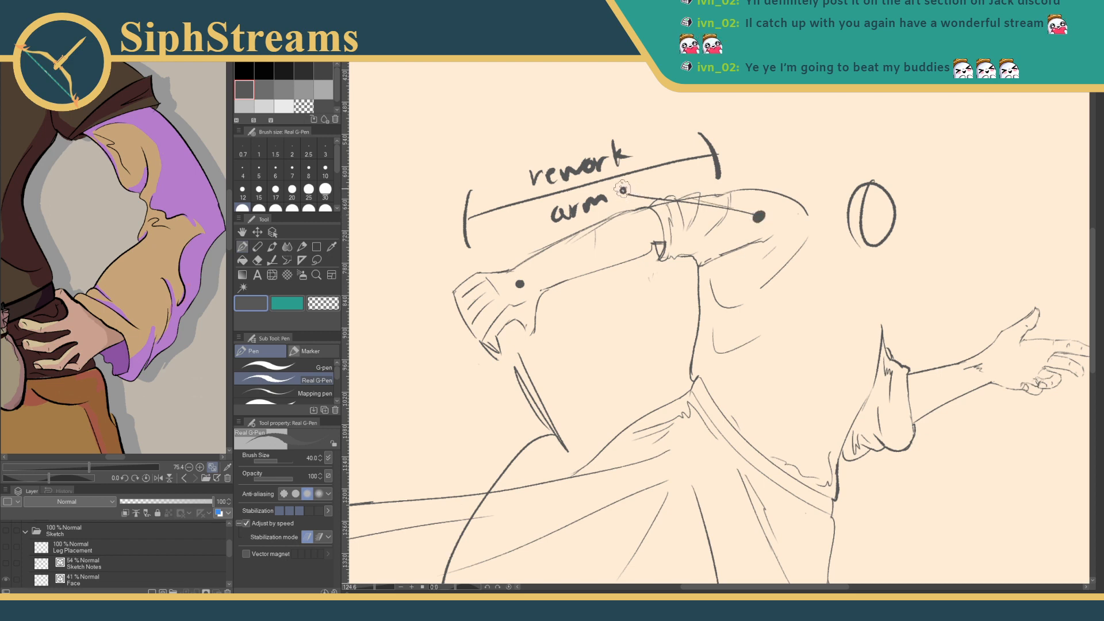
mouse_move(622, 191)
left_mouse_down()
mouse_move(547, 276)
mouse_move(570, 248)
mouse_move(519, 286)
mouse_move(622, 191)
left_mouse_up()
key("ctrl+z")
- Draw a small arrow pointing down at the outstretched hand and handwrite "maybe" beside it
left_click_drag(777, 296, 519, 277)
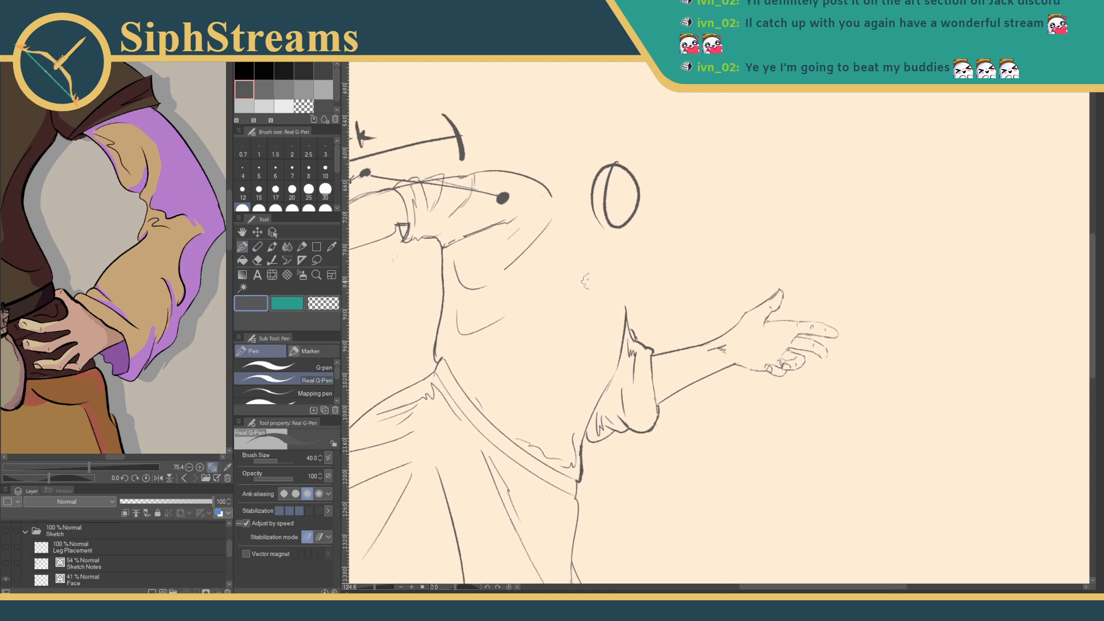
mouse_move(769, 252)
left_mouse_down()
mouse_move(764, 273)
mouse_move(843, 240)
mouse_move(836, 248)
left_mouse_up()
left_click_drag(844, 249, 854, 249)
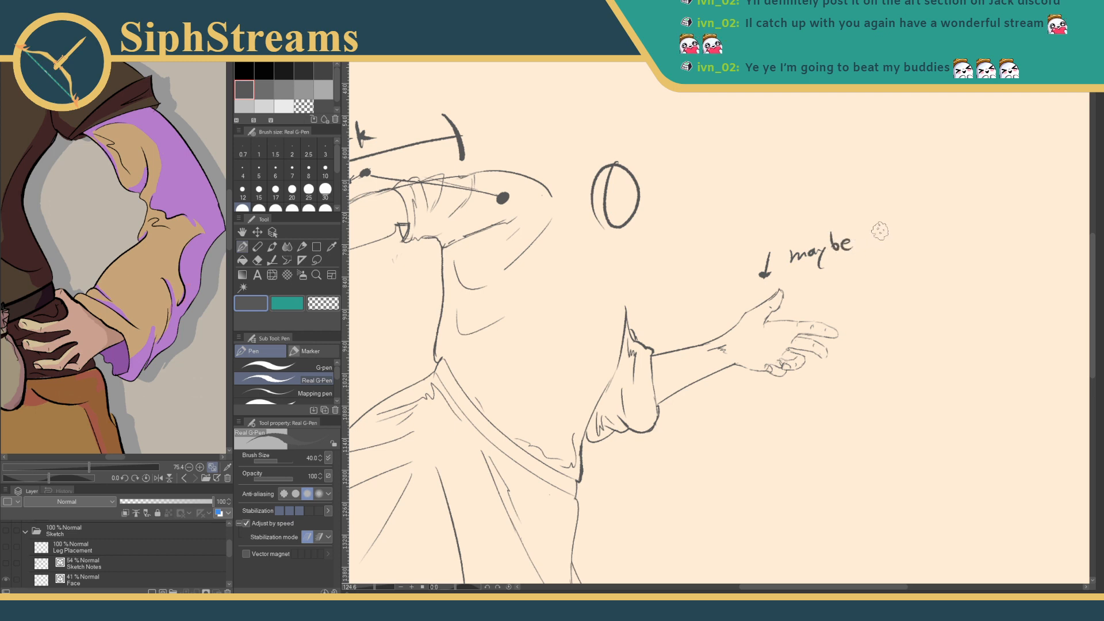
- Collapse the Sketch layer folder and switch its visibility on and off to compare the rough sketch with the linework
mouse_move(432, 182)
left_mouse_down()
mouse_move(696, 157)
mouse_move(679, 167)
left_mouse_up()
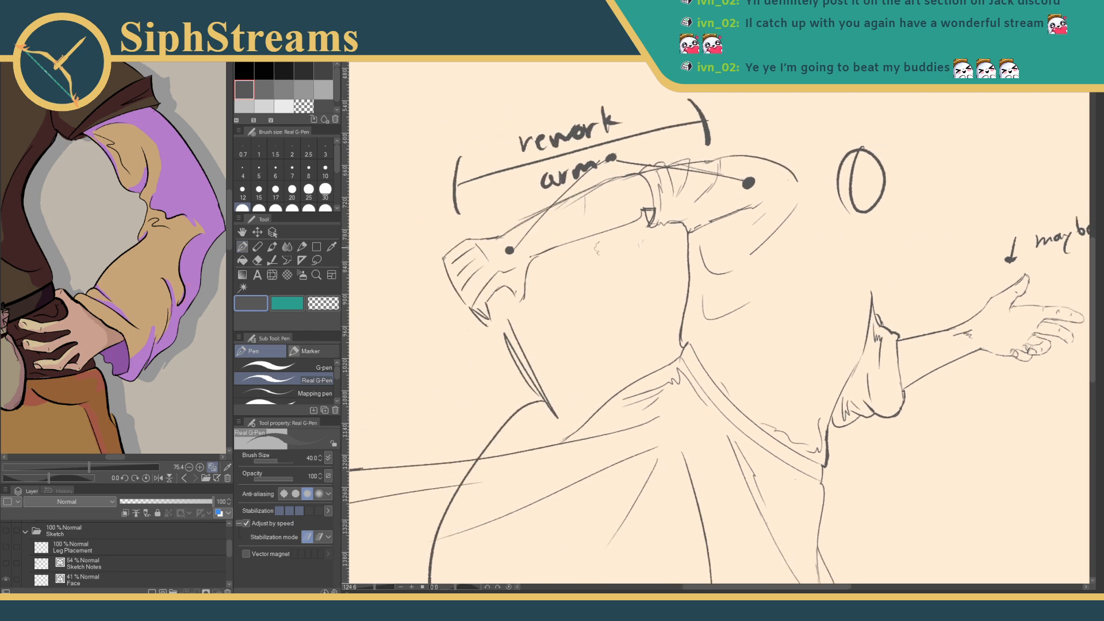
left_click_drag(878, 300, 561, 317)
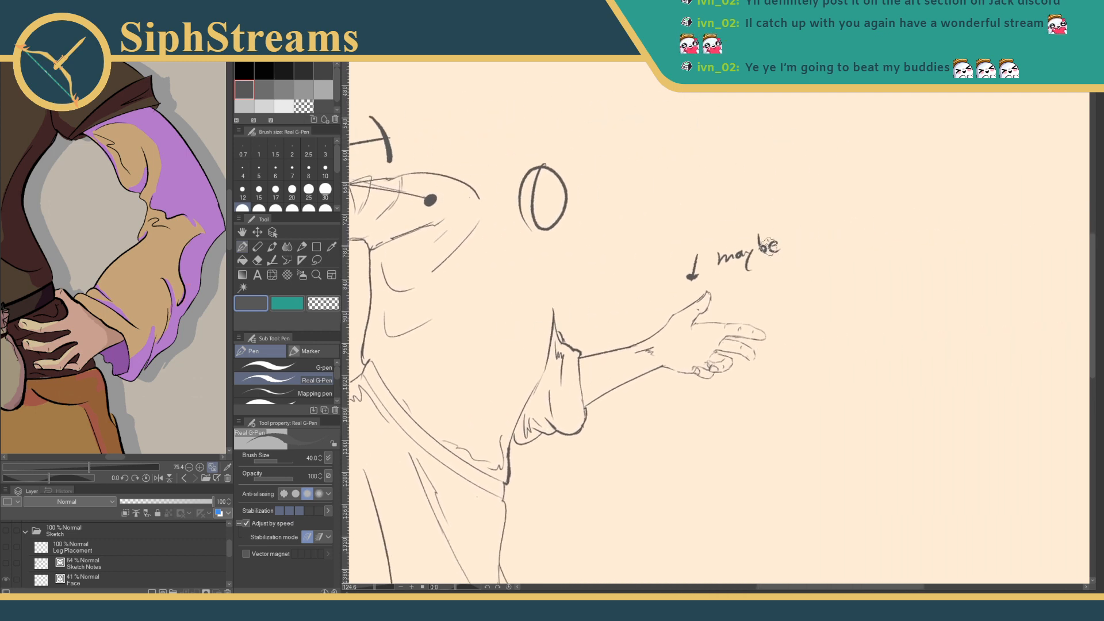
left_click_drag(227, 553, 234, 525)
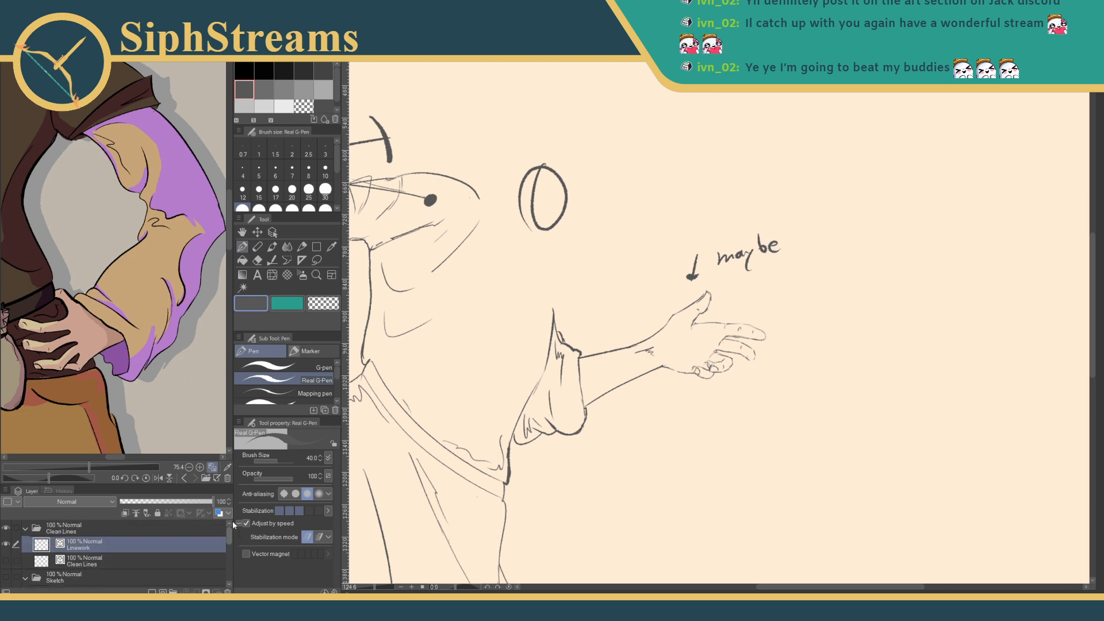
left_click(26, 578)
left_click(7, 579)
left_click(7, 578)
left_click(7, 579)
left_click(8, 580)
left_click(8, 580)
left_click(8, 580)
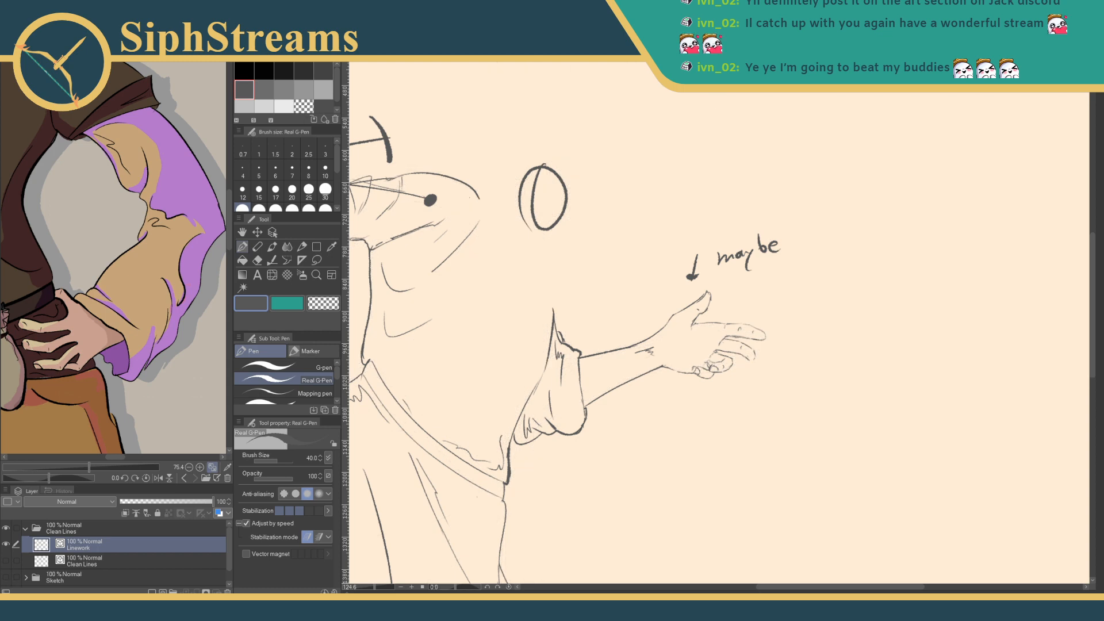
- Replace the thin head oval with a thick circle traced over the rough head, showing the Sketch folder only while drawing
key("e")
left_click(541, 162)
key("p")
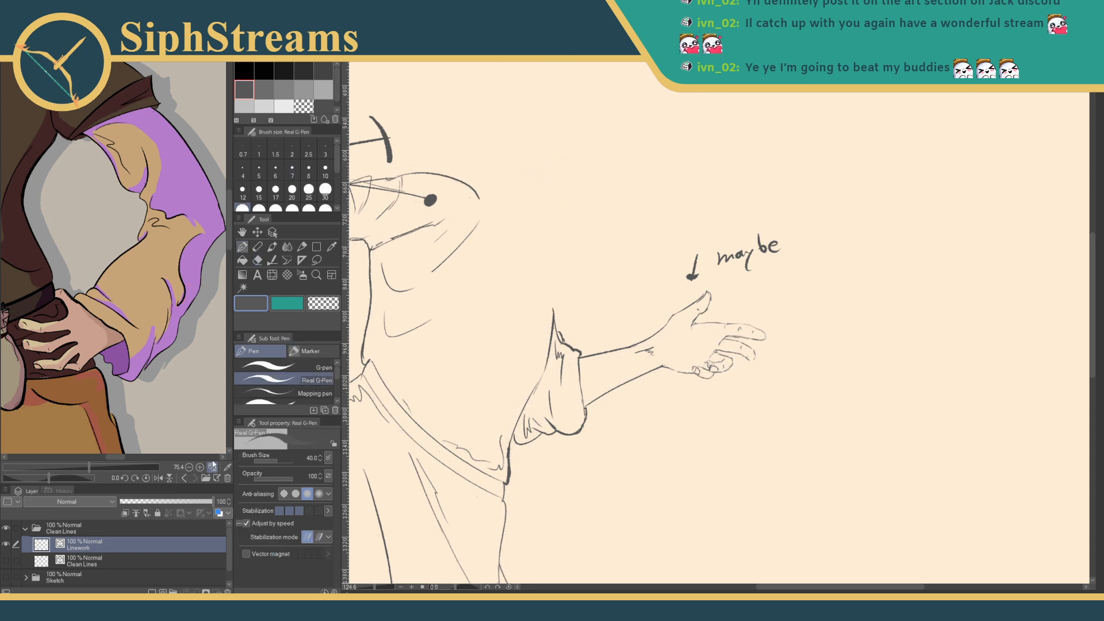
left_click(7, 578)
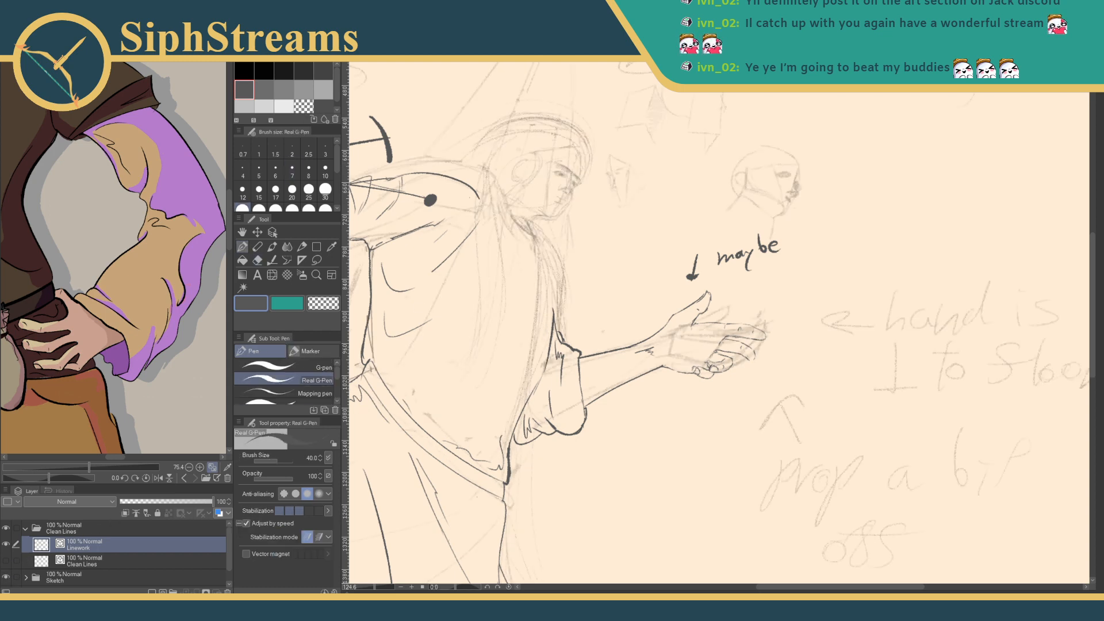
mouse_move(563, 140)
left_mouse_down()
mouse_move(508, 167)
mouse_move(509, 197)
mouse_move(554, 205)
mouse_move(569, 189)
mouse_move(564, 145)
left_mouse_up()
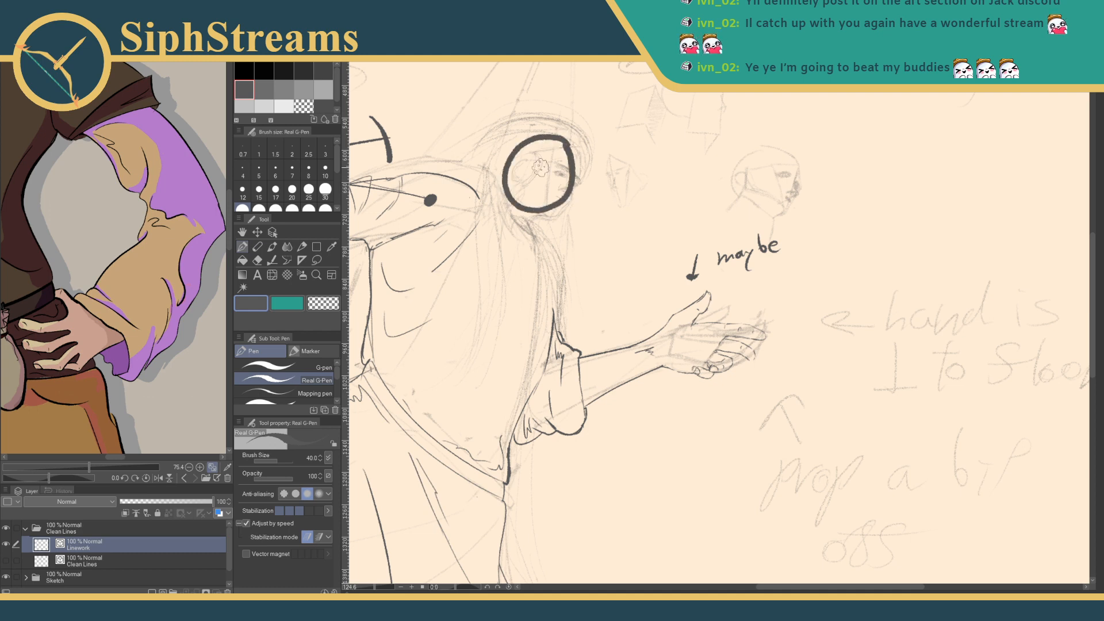
left_click(7, 579)
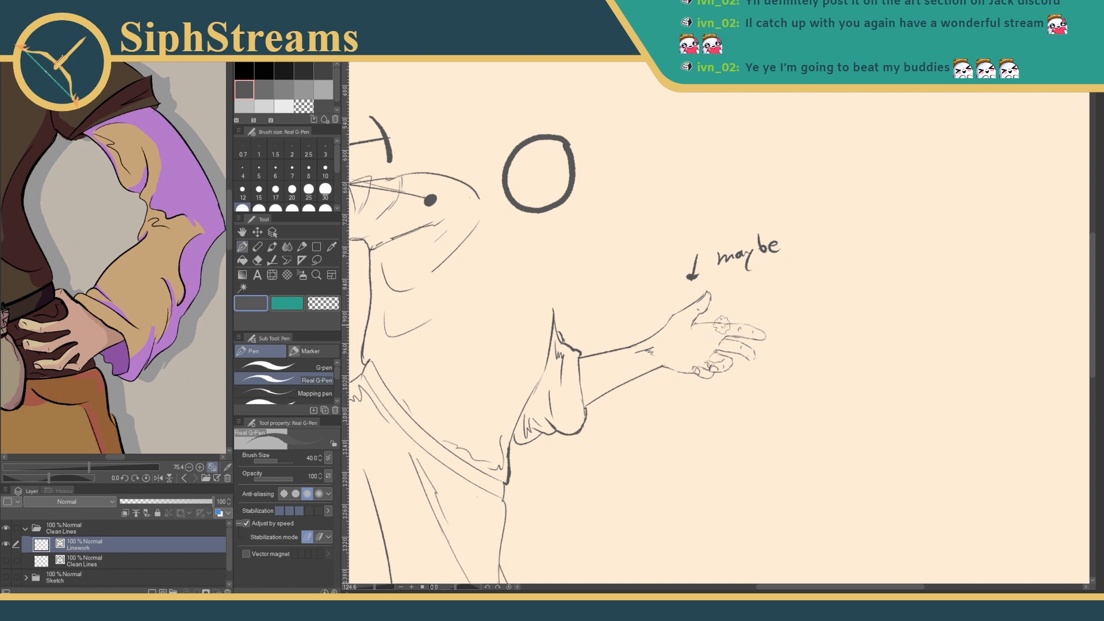
- Extend the handwritten note beside the outstretched hand to read "maybe put down arm by side"
mouse_move(723, 346)
left_mouse_down()
mouse_move(793, 342)
mouse_move(682, 378)
left_mouse_up()
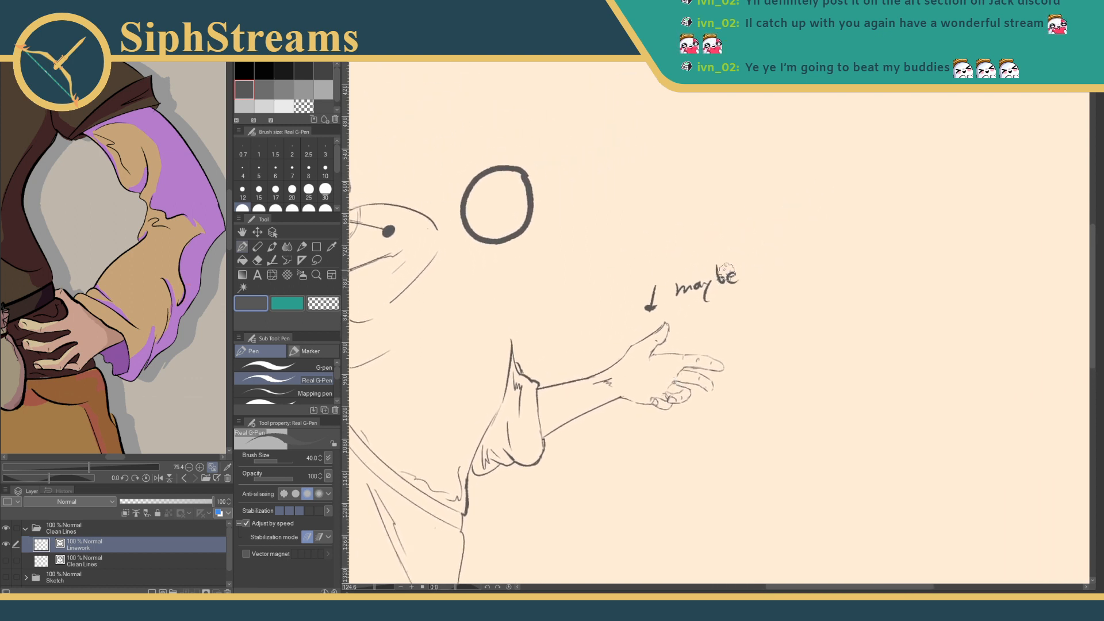
mouse_move(758, 265)
left_mouse_down()
mouse_move(757, 311)
mouse_move(770, 269)
mouse_move(788, 276)
mouse_move(797, 262)
left_mouse_up()
mouse_move(712, 311)
left_mouse_down()
mouse_move(755, 321)
mouse_move(818, 305)
left_mouse_up()
mouse_move(757, 339)
left_mouse_down()
mouse_move(803, 348)
mouse_move(818, 322)
mouse_move(835, 336)
left_mouse_up()
mouse_move(725, 327)
left_mouse_down()
mouse_move(806, 214)
mouse_move(798, 261)
left_mouse_up()
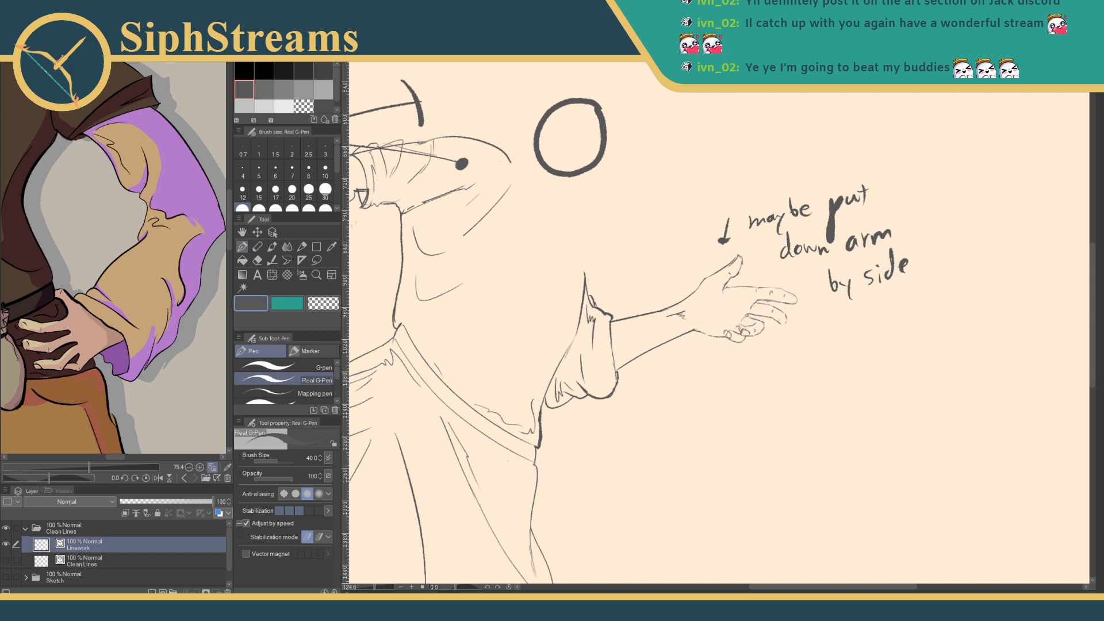
- Try several loose curved strokes in the empty area below the outstretched hand and undo them
scroll(624, 292, "down", 6)
mouse_move(595, 346)
left_mouse_down()
mouse_move(685, 304)
mouse_move(682, 318)
left_mouse_up()
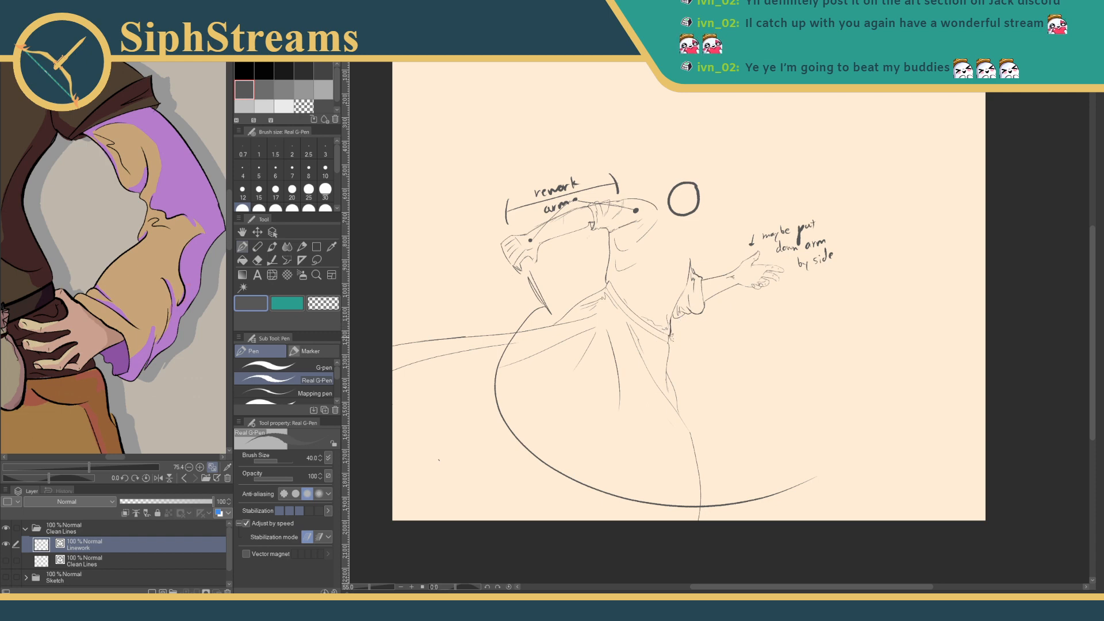
scroll(661, 330, "up", 5)
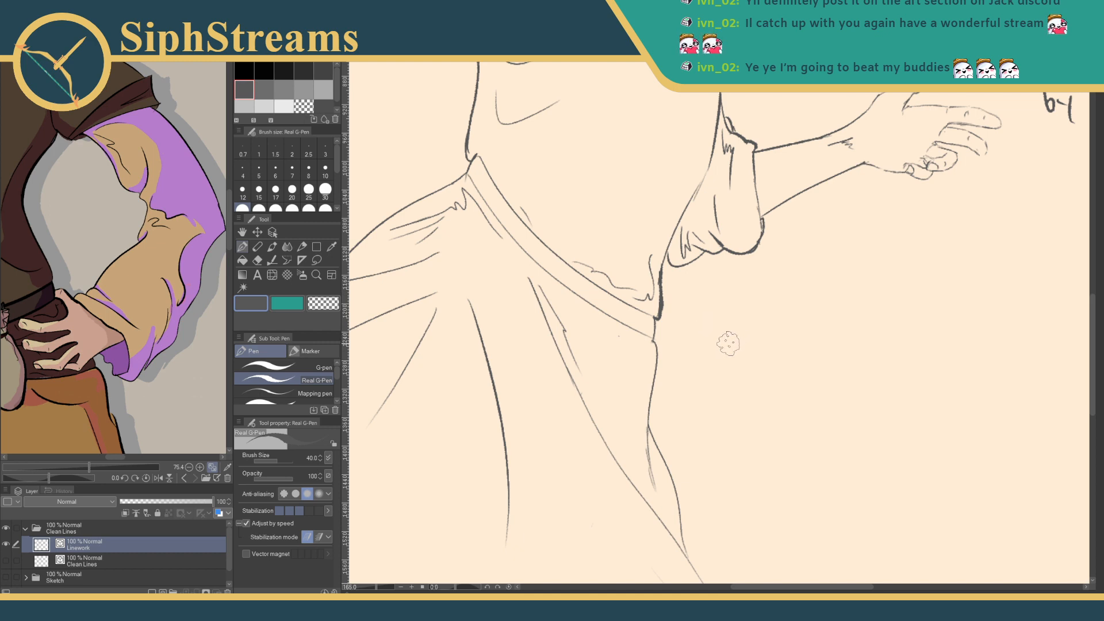
left_click_drag(698, 357, 675, 494)
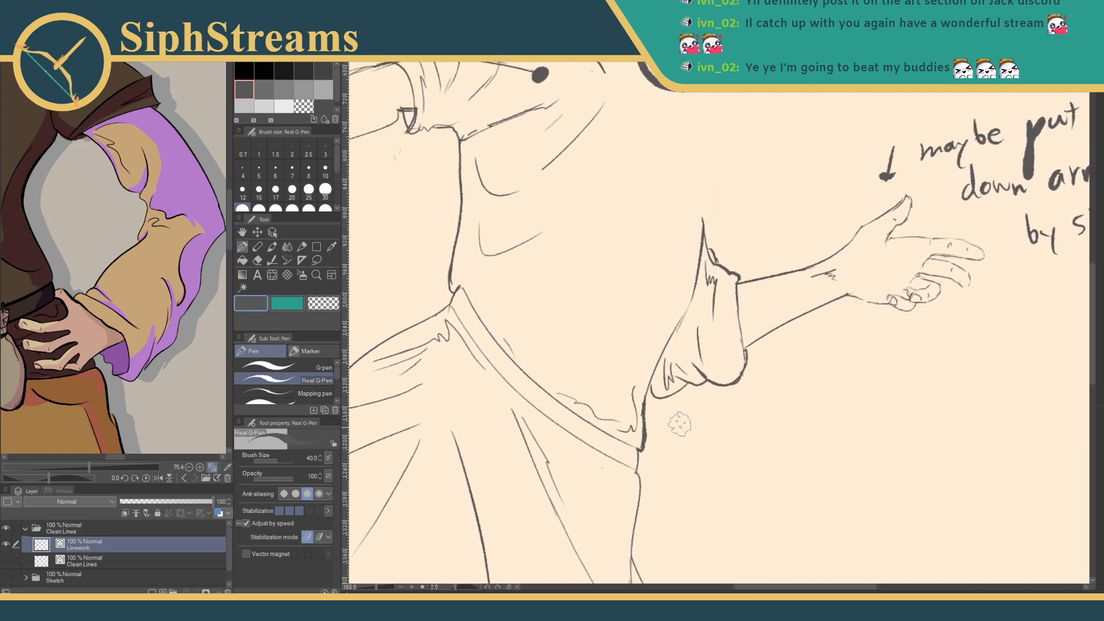
mouse_move(770, 436)
left_mouse_down()
mouse_move(896, 389)
mouse_move(696, 270)
left_mouse_up()
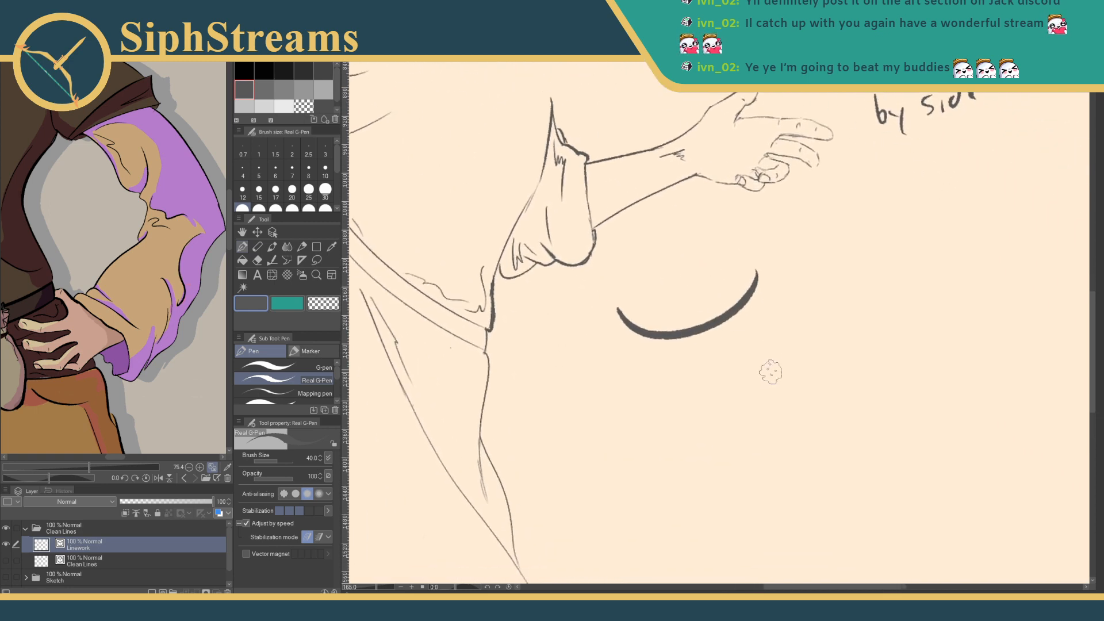
left_click_drag(626, 380, 673, 398)
mouse_move(837, 392)
left_mouse_down()
mouse_move(732, 336)
mouse_move(853, 334)
mouse_move(712, 324)
mouse_move(856, 427)
left_mouse_up()
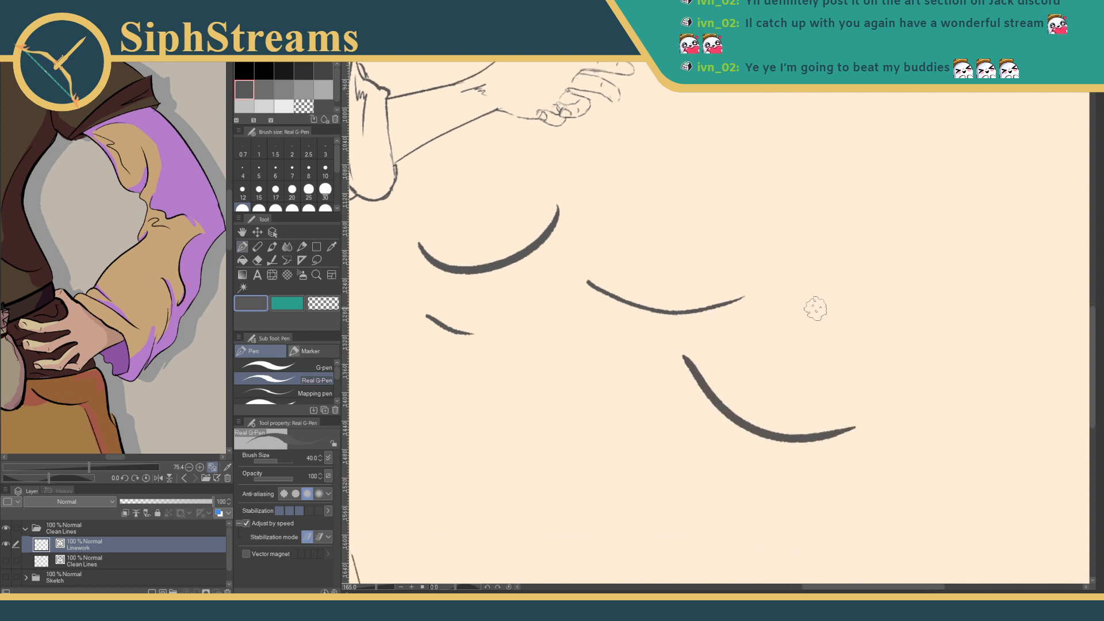
left_click_drag(811, 252, 942, 331)
mouse_move(711, 191)
left_mouse_down()
mouse_move(830, 236)
mouse_move(873, 219)
left_mouse_up()
mouse_move(803, 318)
left_mouse_down()
mouse_move(856, 343)
mouse_move(671, 370)
left_mouse_up()
key("ctrl+z")
key("ctrl+z")
key("ctrl+z")
key("ctrl+z")
key("ctrl+z")
key("ctrl+z")
- Try a long curved line down the front of the torso beside the rolled sleeve and erase it
left_click_drag(545, 332, 747, 399)
mouse_move(463, 396)
left_mouse_down()
mouse_move(661, 331)
mouse_move(769, 414)
left_mouse_up()
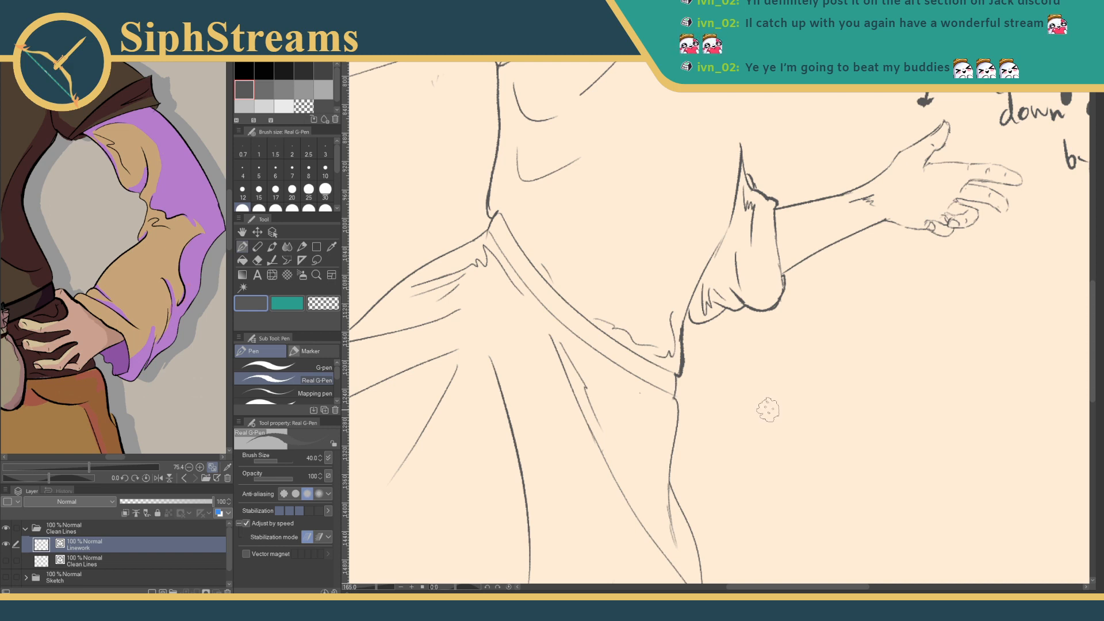
scroll(690, 242, "up", 5)
mouse_move(664, 223)
left_mouse_down()
mouse_move(598, 442)
mouse_move(618, 356)
mouse_move(670, 352)
left_mouse_up()
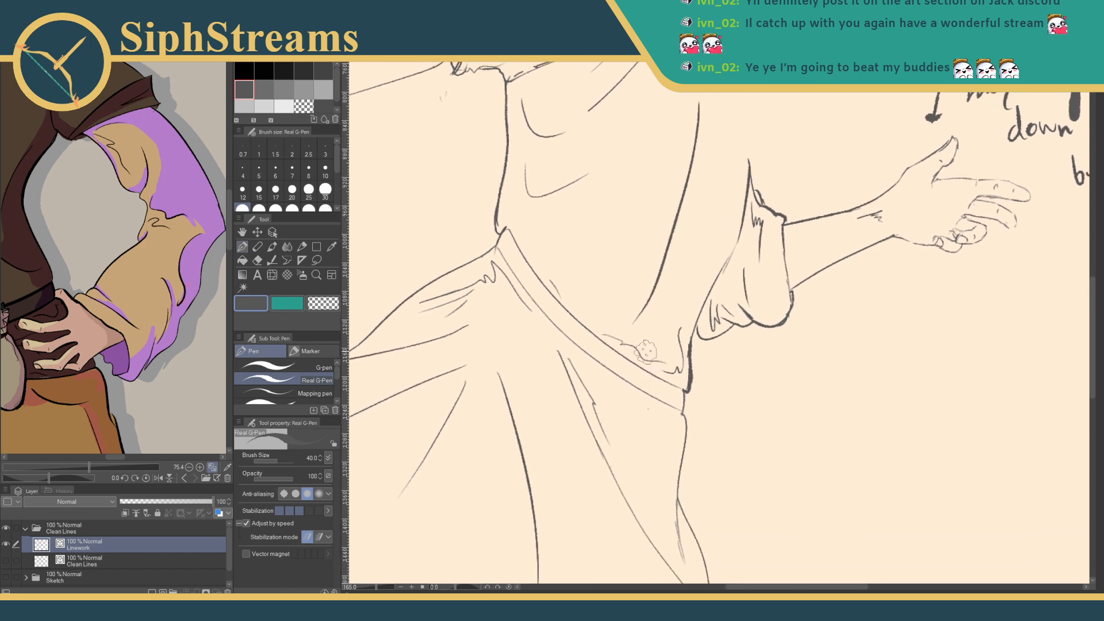
key("e")
left_click_drag(618, 278, 655, 276)
key("p")
left_click_drag(740, 370, 673, 433)
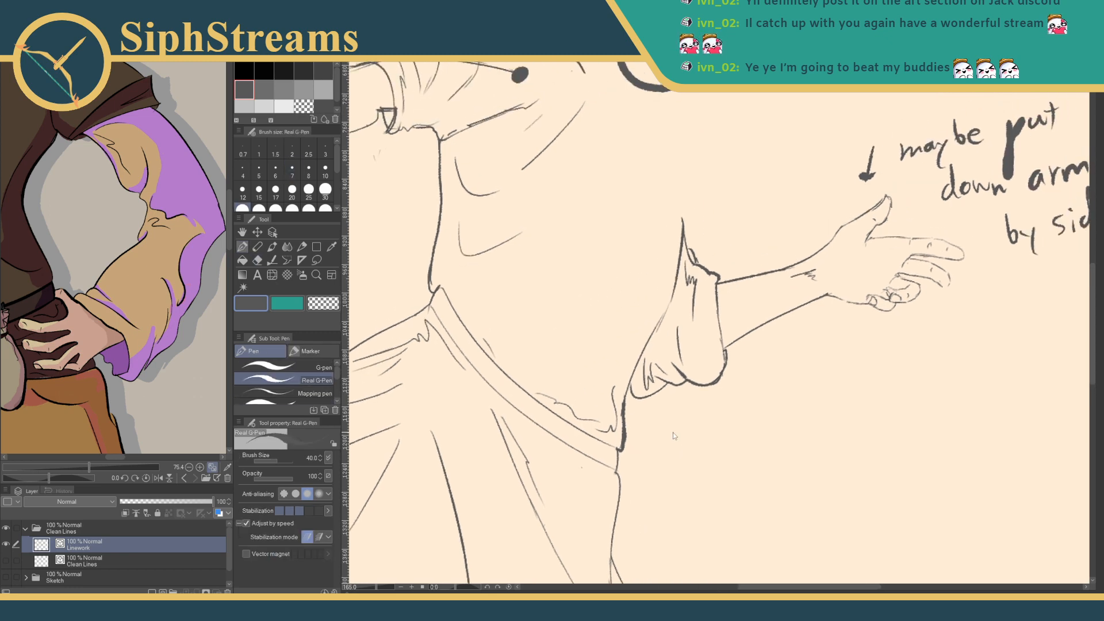
left_click_drag(377, 588, 370, 588)
left_click_drag(452, 492, 455, 477)
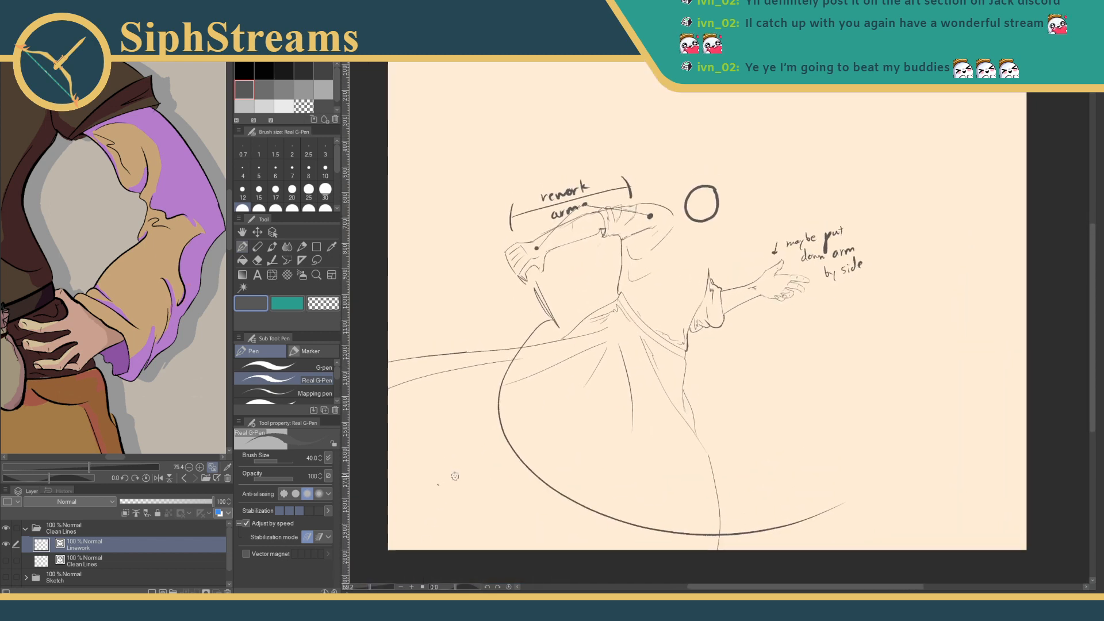